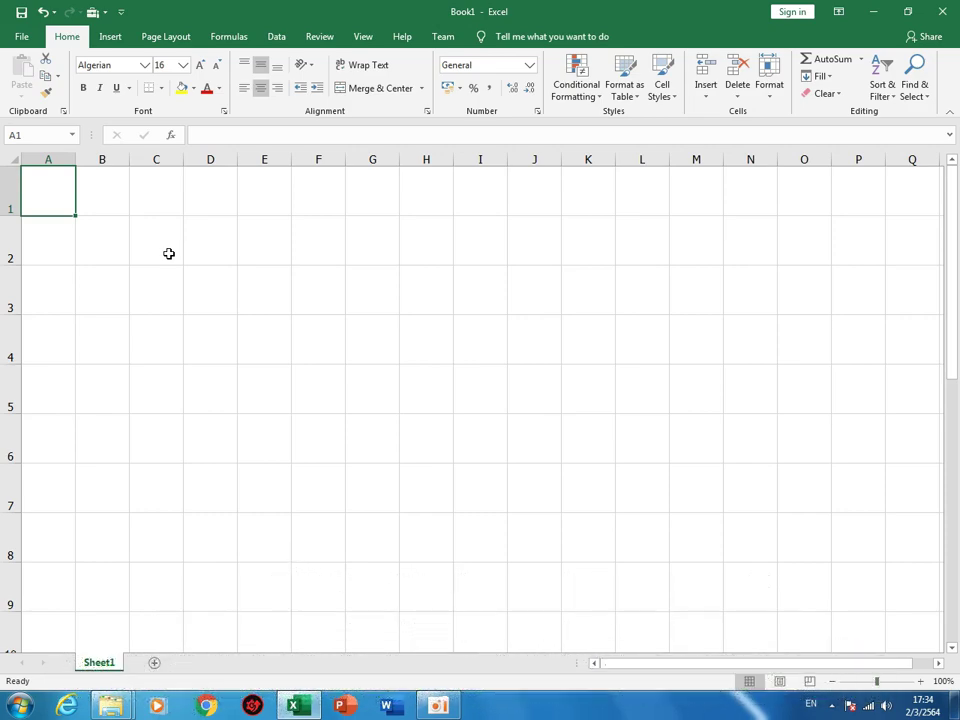
- Permanently dismiss the Windows colour-scheme warning
click(178, 272)
click(174, 253)
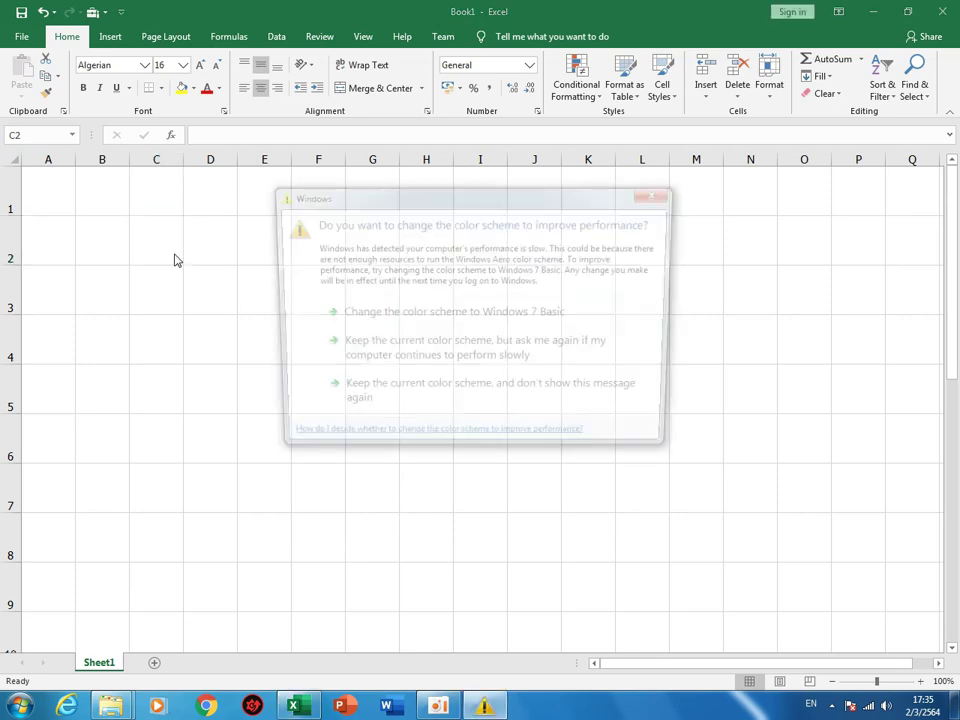
click(318, 392)
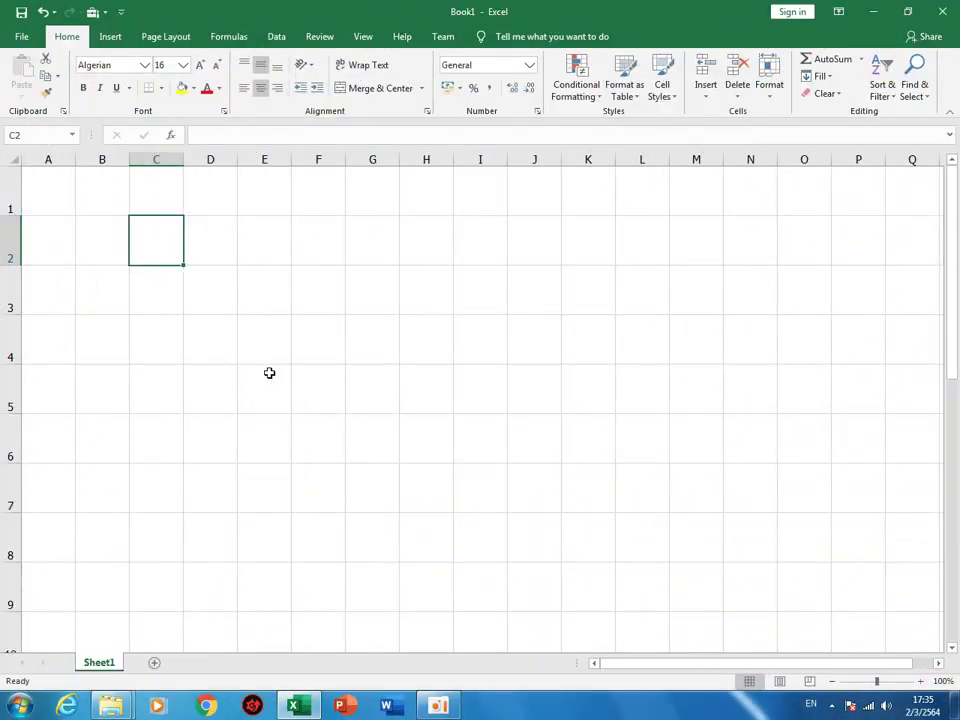
click(268, 374)
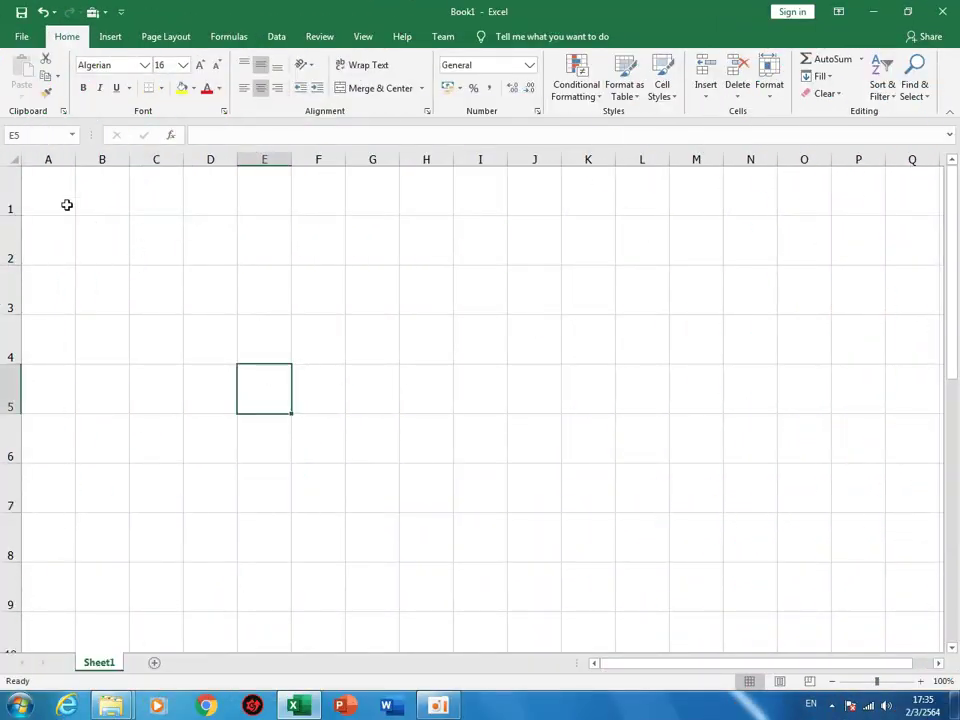
- Merge and centre A1:J2 and enter the title '1 Vs 100 Lucky Number'
drag(41, 191, 546, 227)
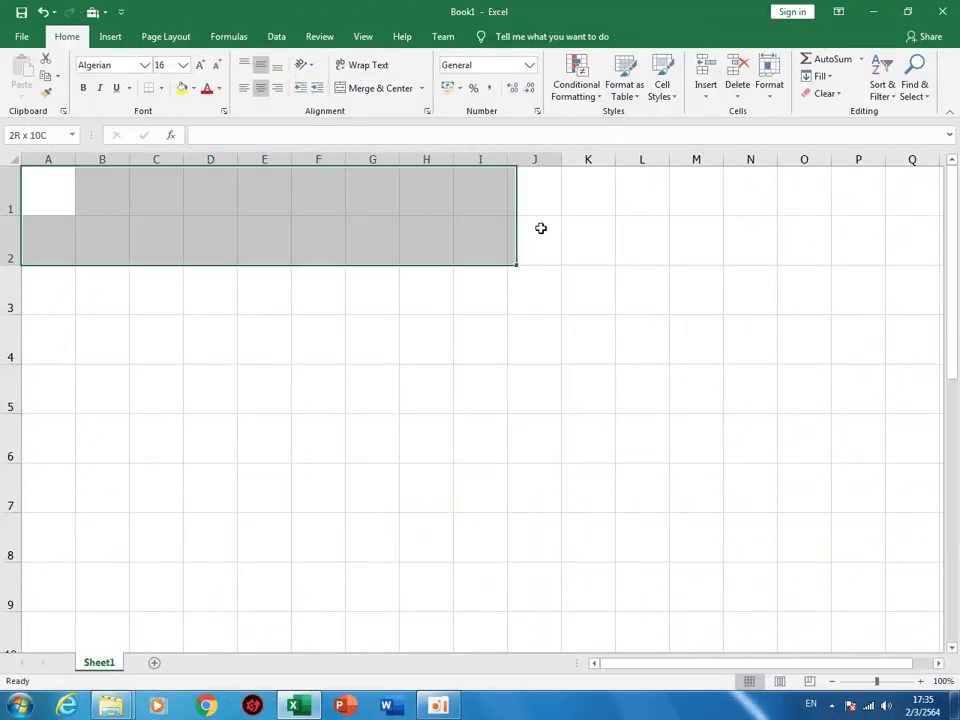
click(384, 88)
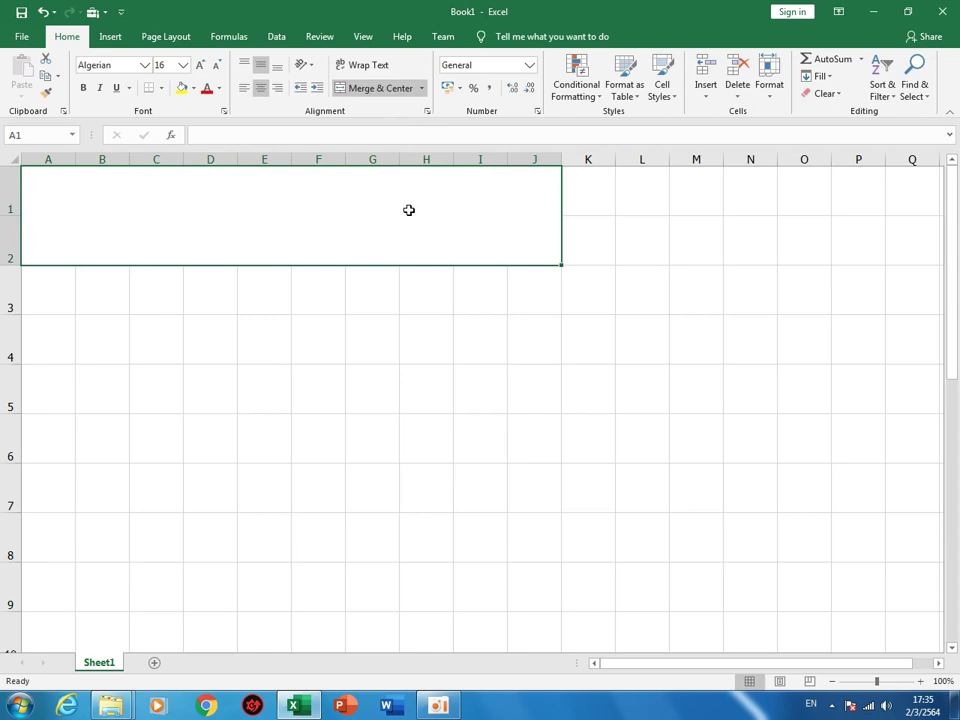
text(1 Vs)
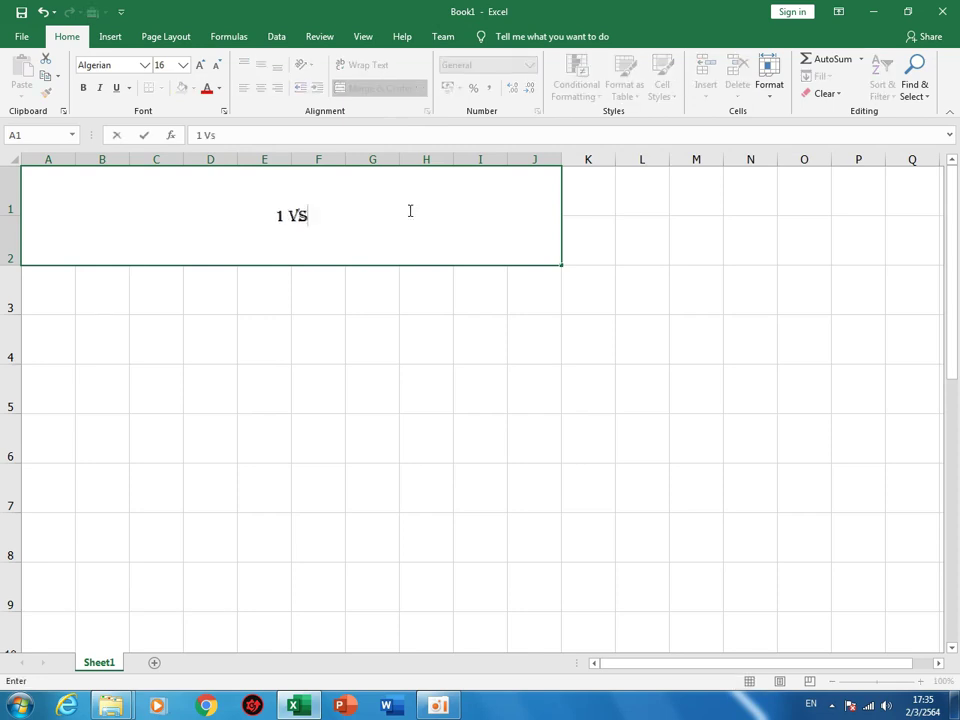
text( 100 Luc)
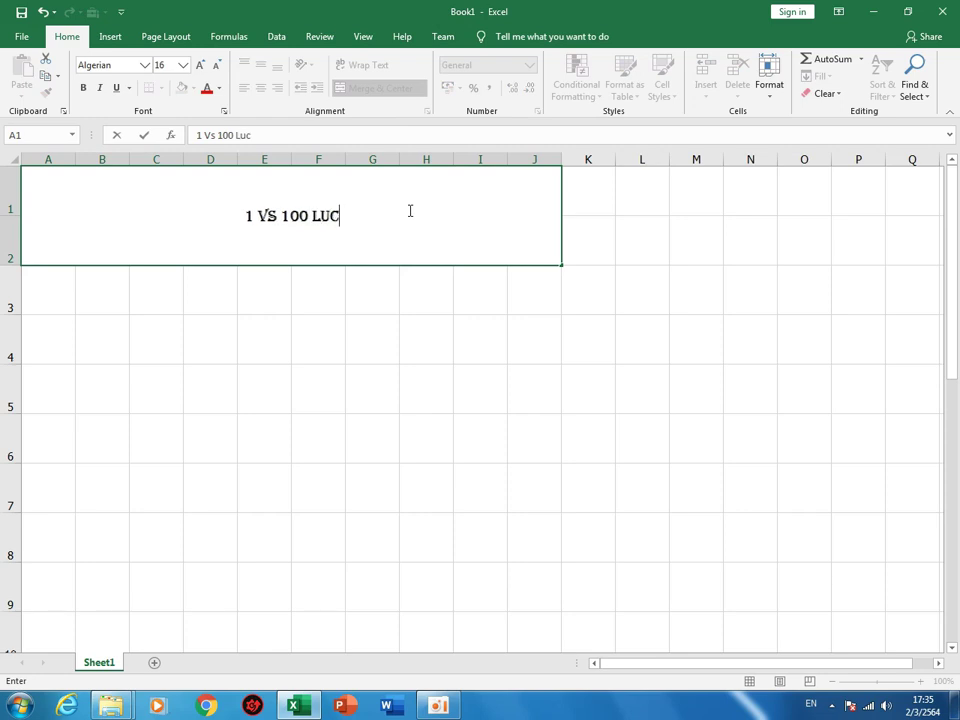
text(ky Number)
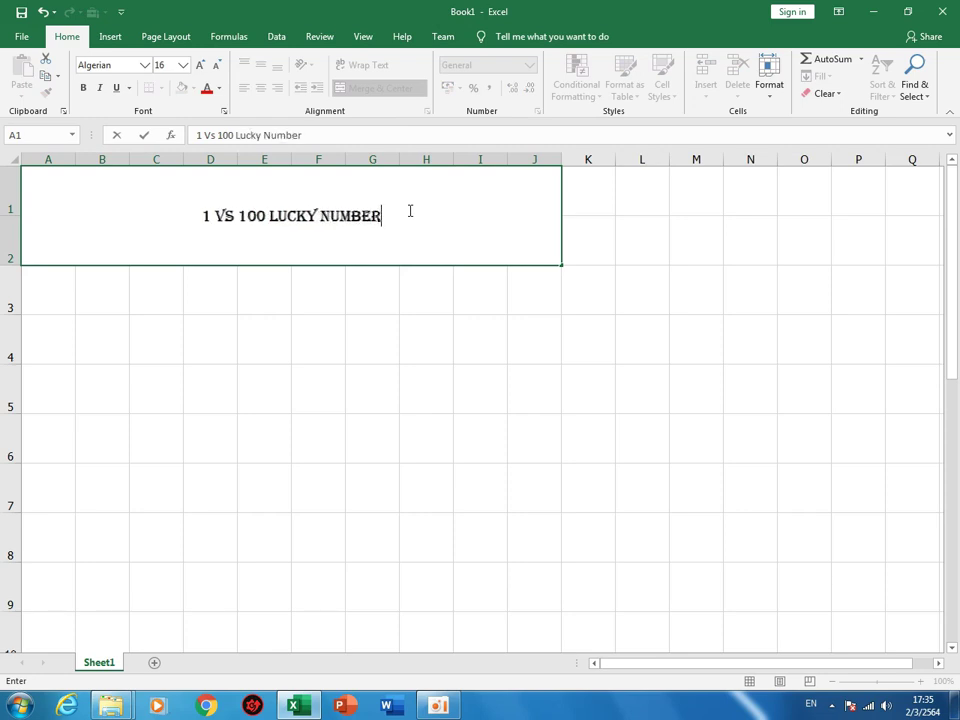
key(Return)
click(407, 208)
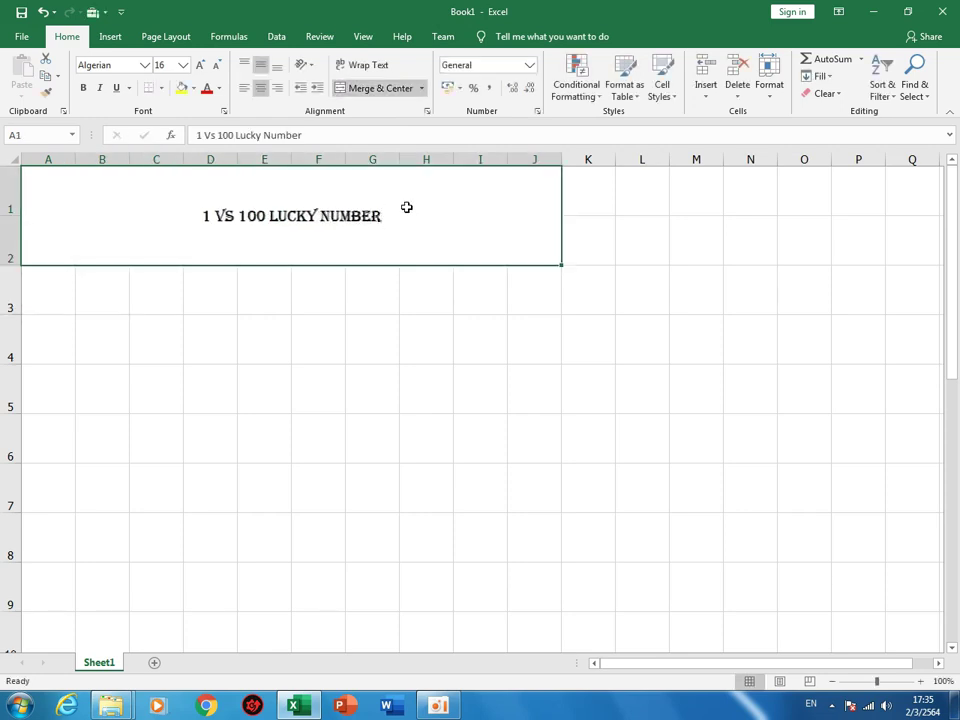
- Resize the title text to 36 points
click(201, 66)
click(201, 66)
click(201, 66)
click(201, 66)
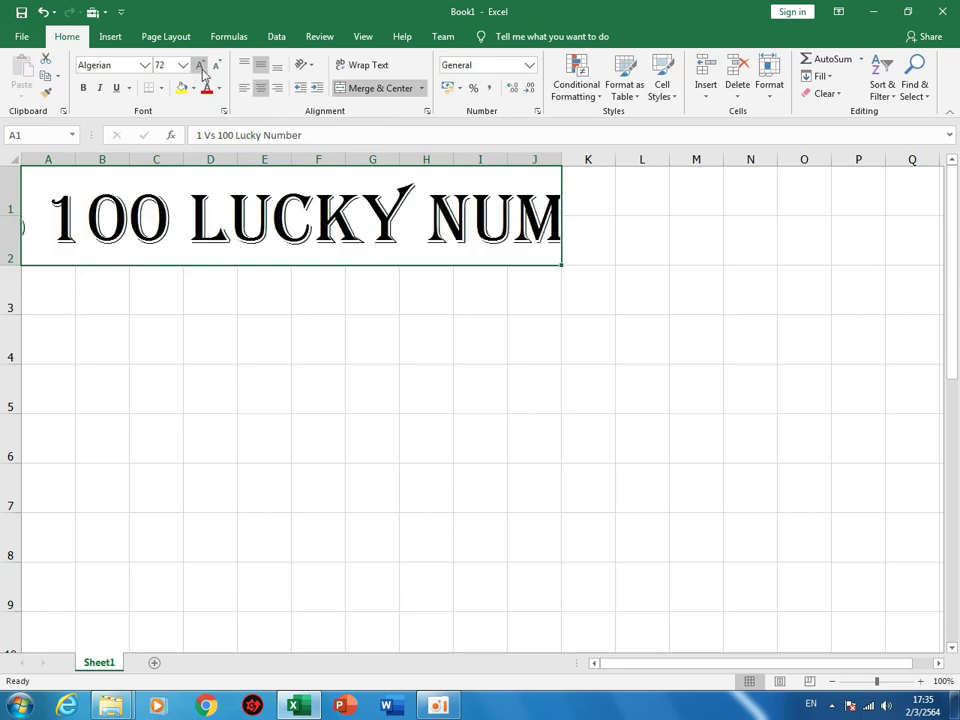
click(215, 66)
click(215, 66)
click(351, 349)
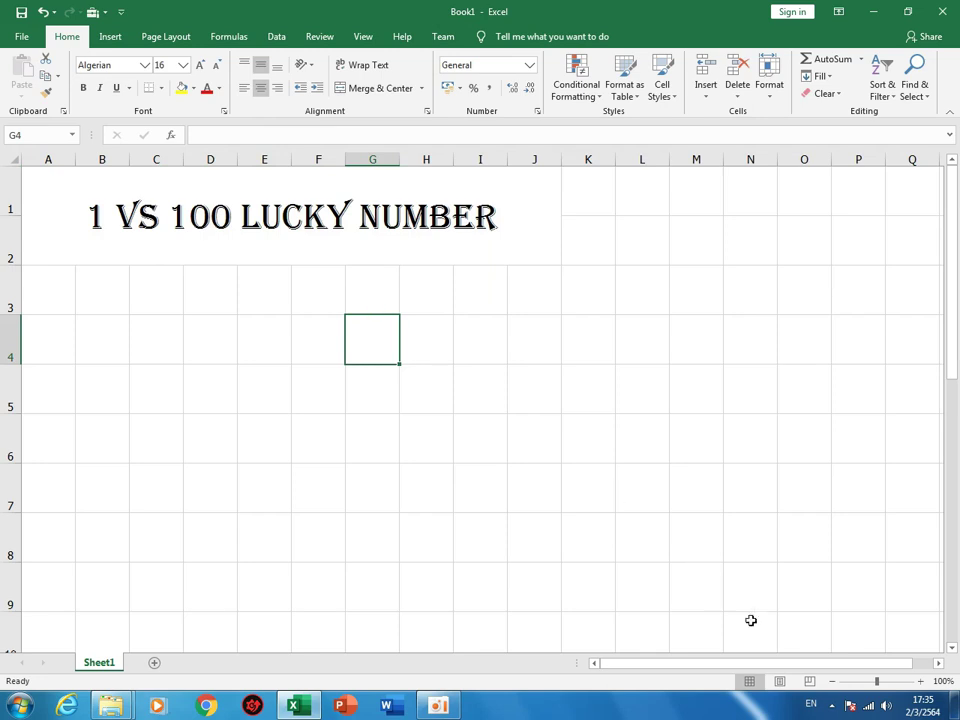
- Zoom the sheet out to 70%
click(831, 681)
click(831, 681)
click(831, 681)
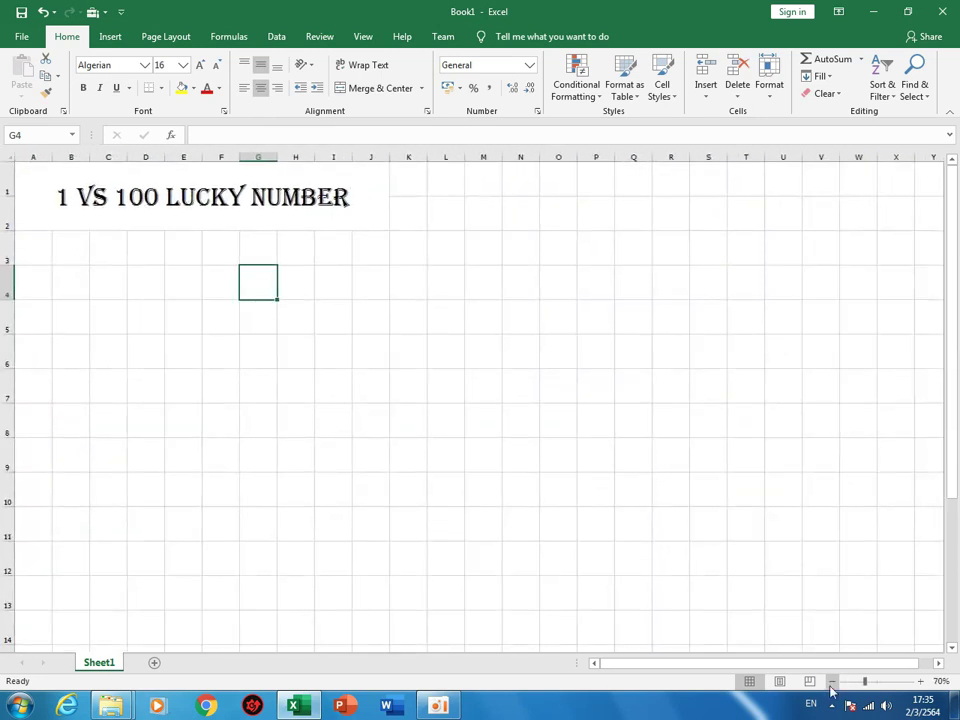
click(450, 516)
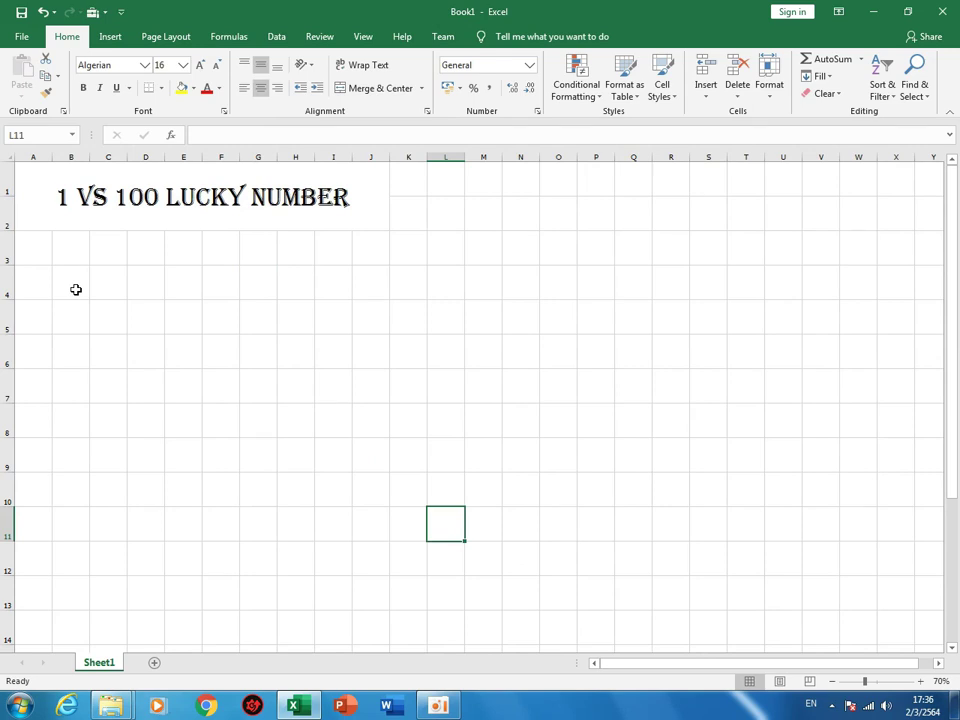
click(392, 253)
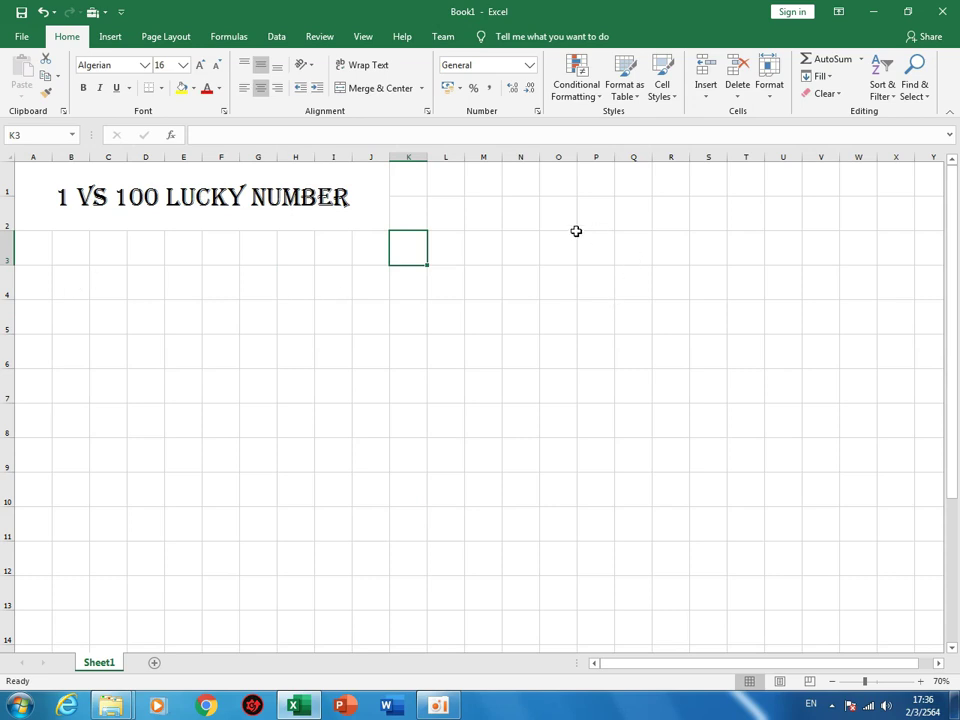
- Enter the headings reward, reward/mob lost and quest in O1, O2 and O3
click(559, 185)
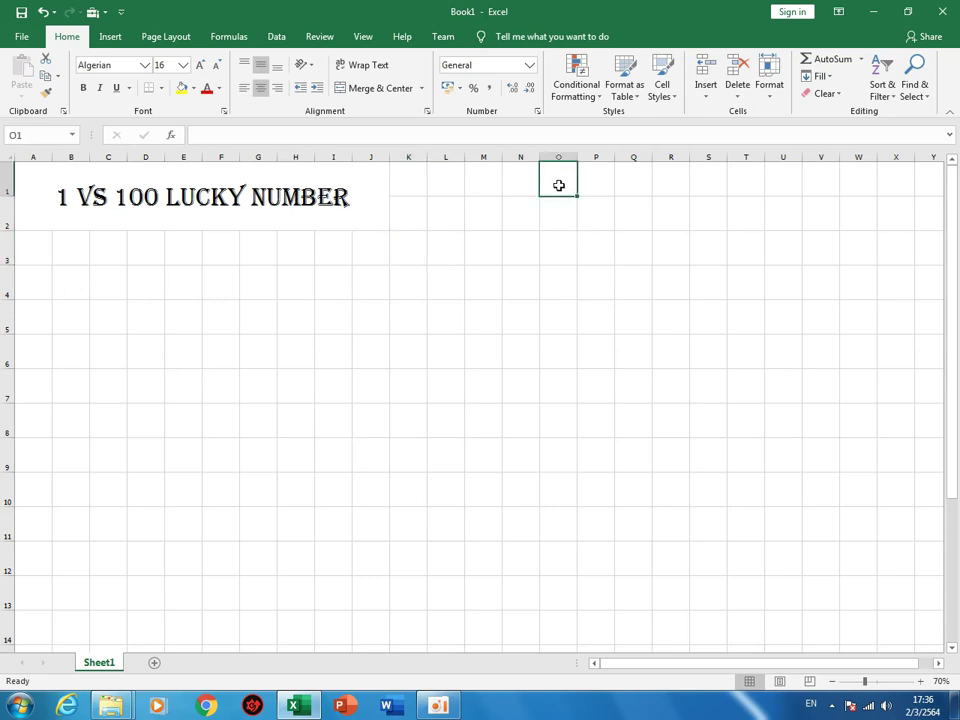
key(alt+shift)
key(alt+shift)
text(rewar)
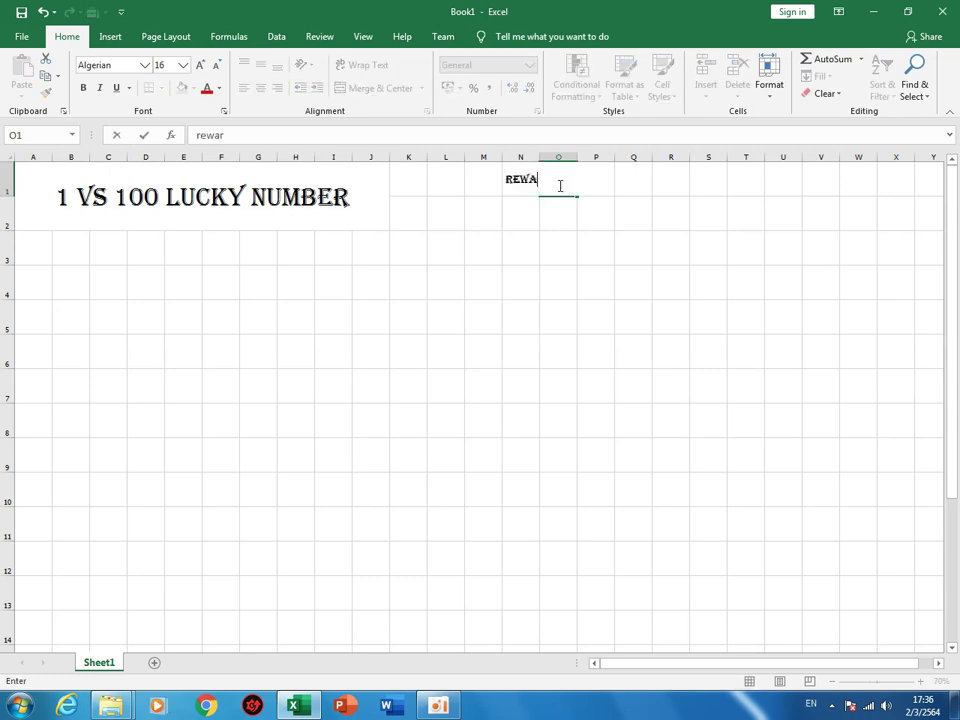
text(d)
key(Return)
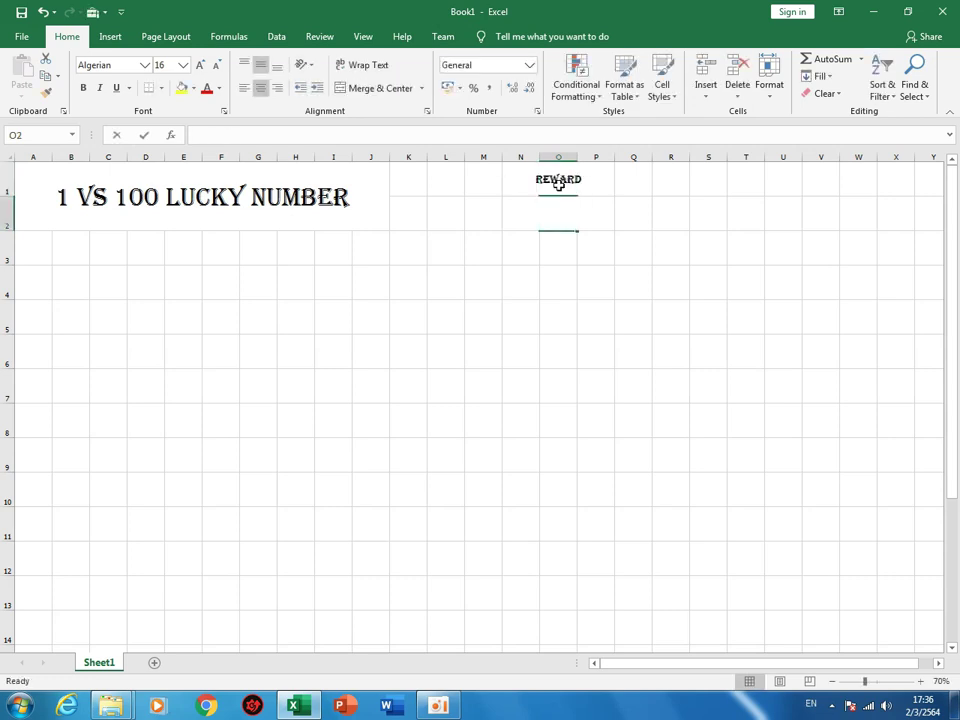
text(reward/)
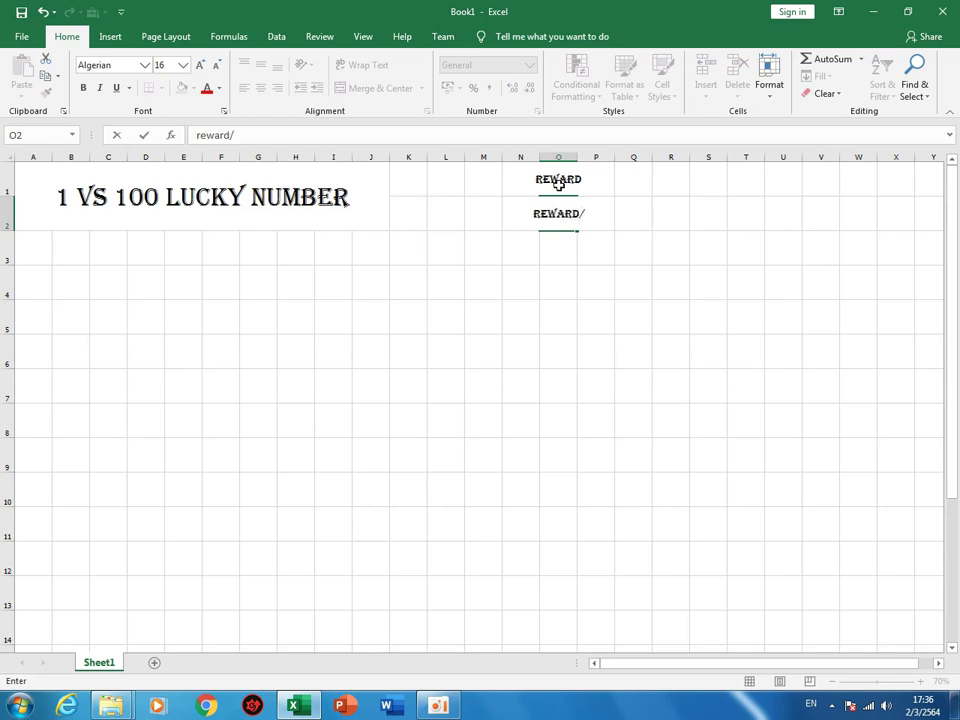
text(mob lo)
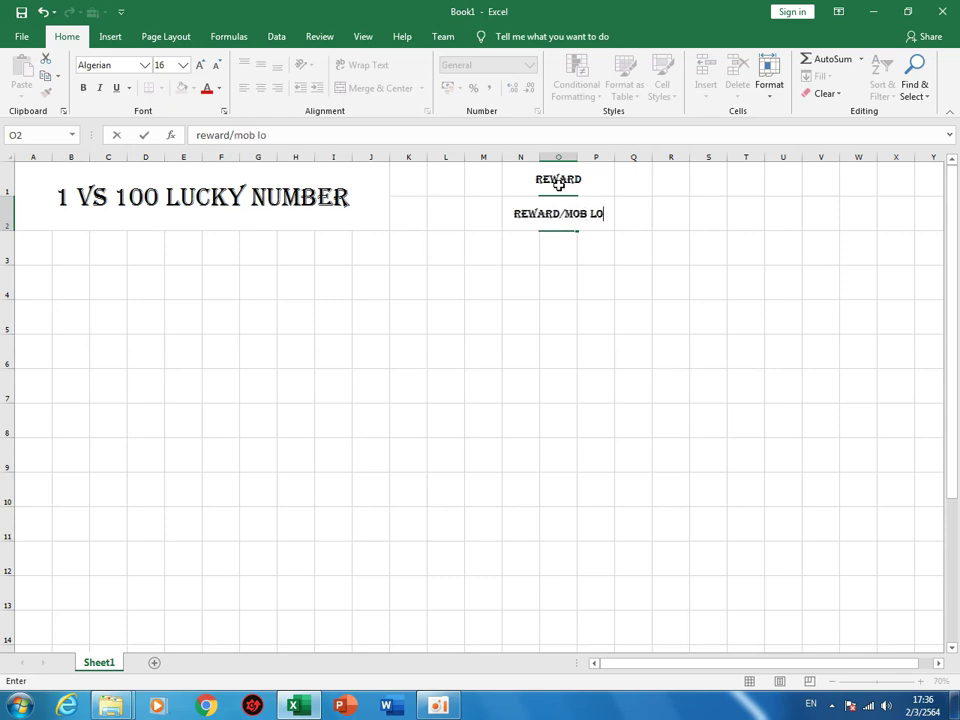
text(st)
key(Return)
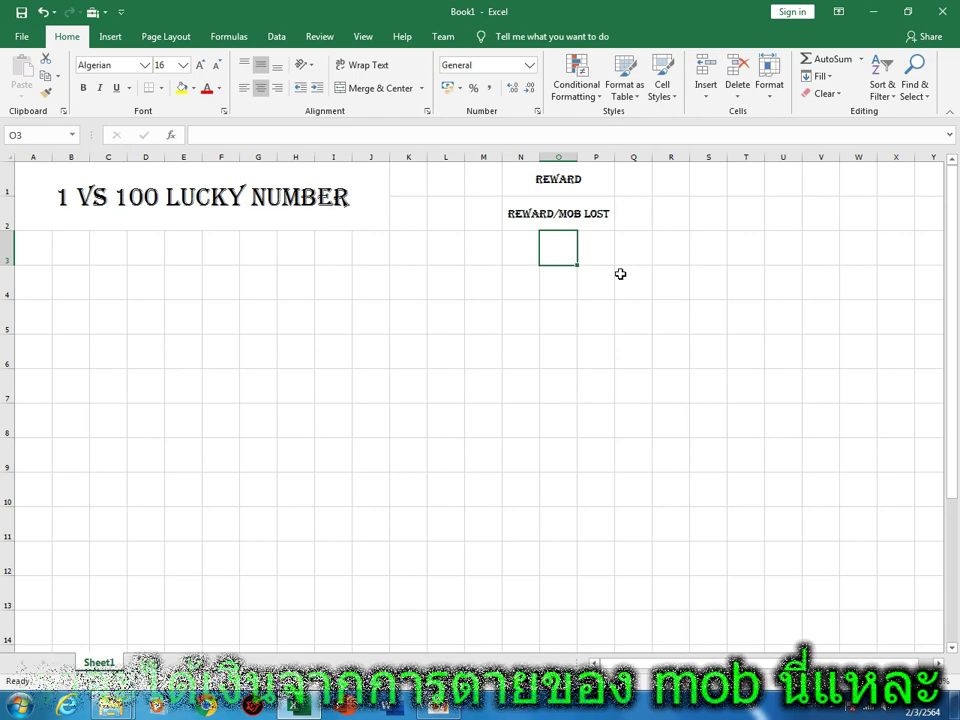
text(q)
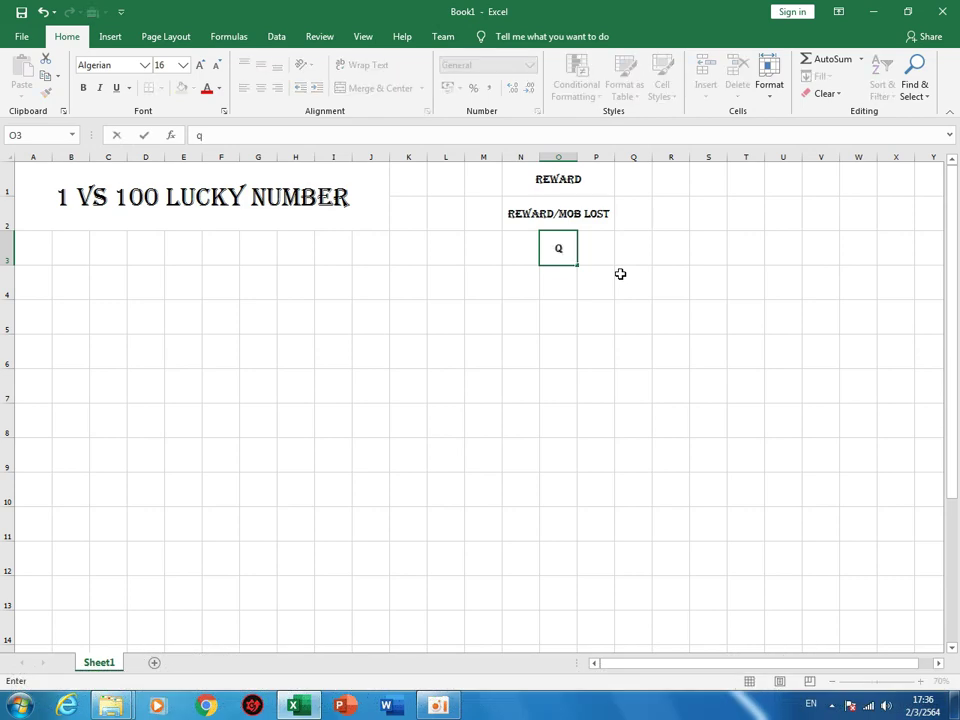
text(uest)
key(Return)
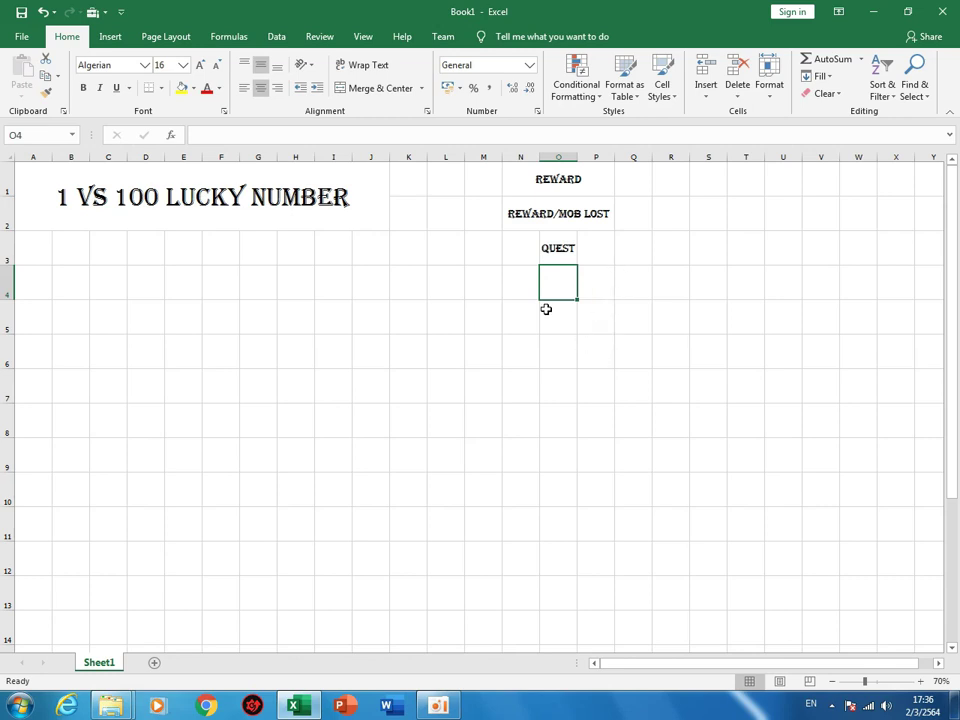
- Check the three heading entries in O1:O3
click(565, 250)
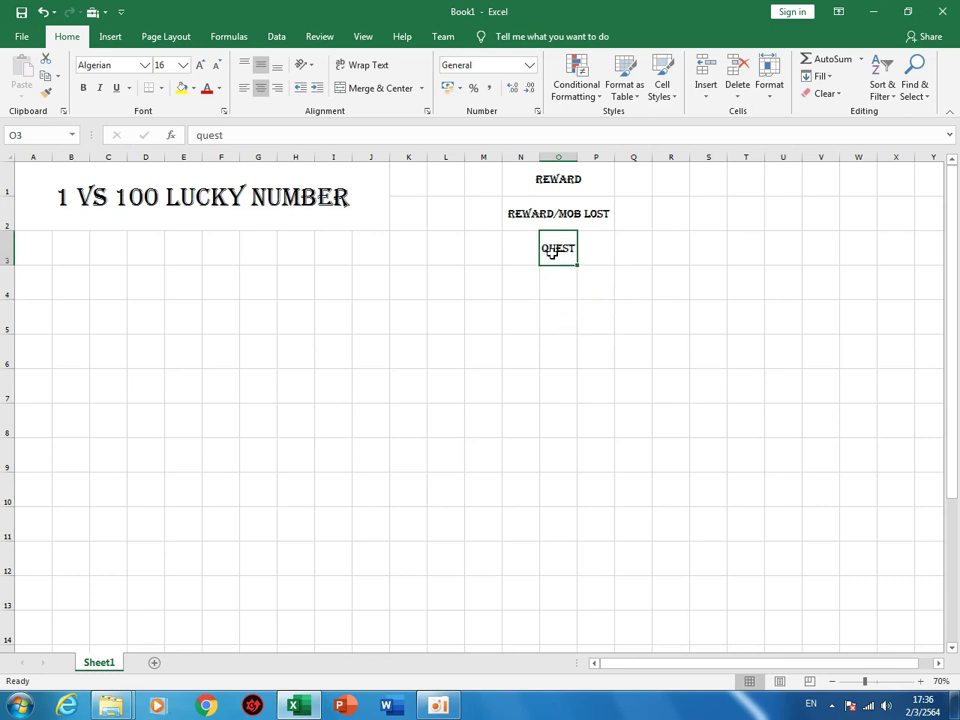
click(556, 212)
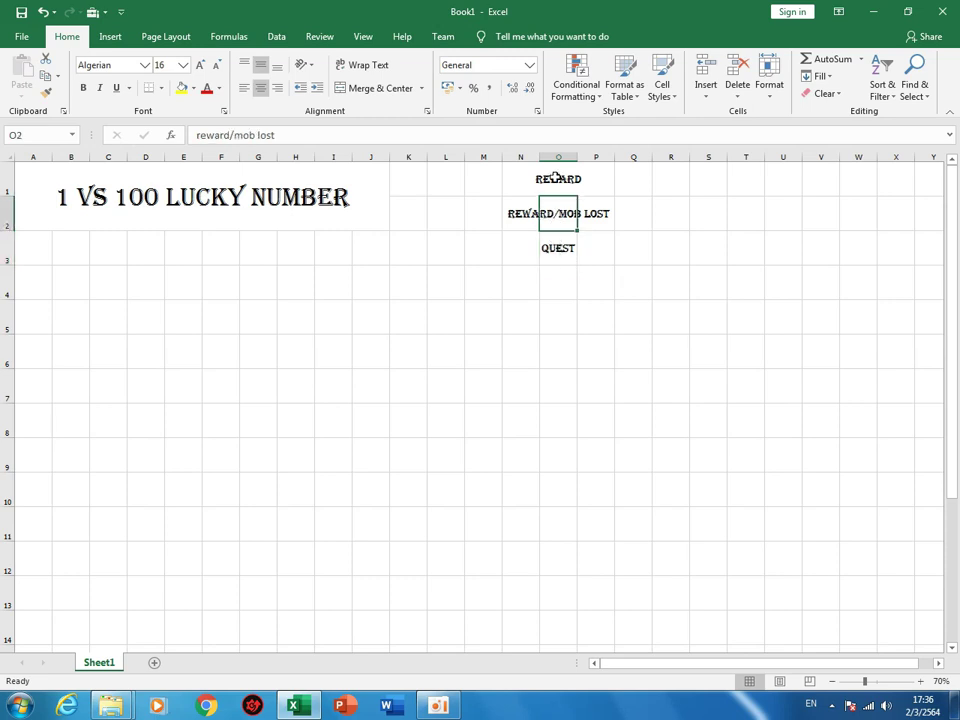
click(556, 182)
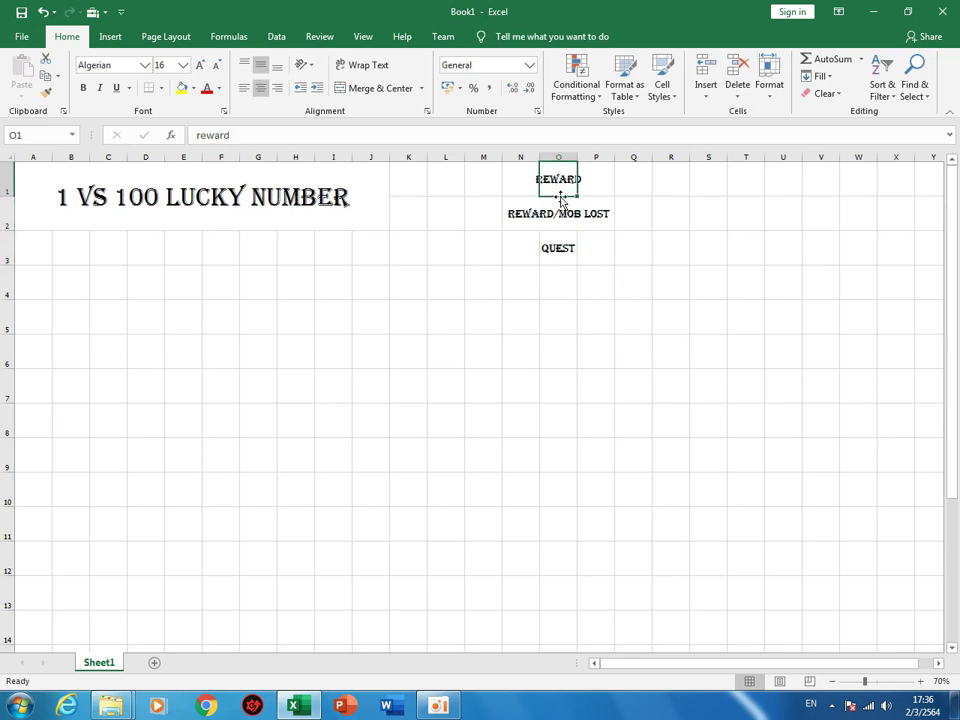
click(608, 375)
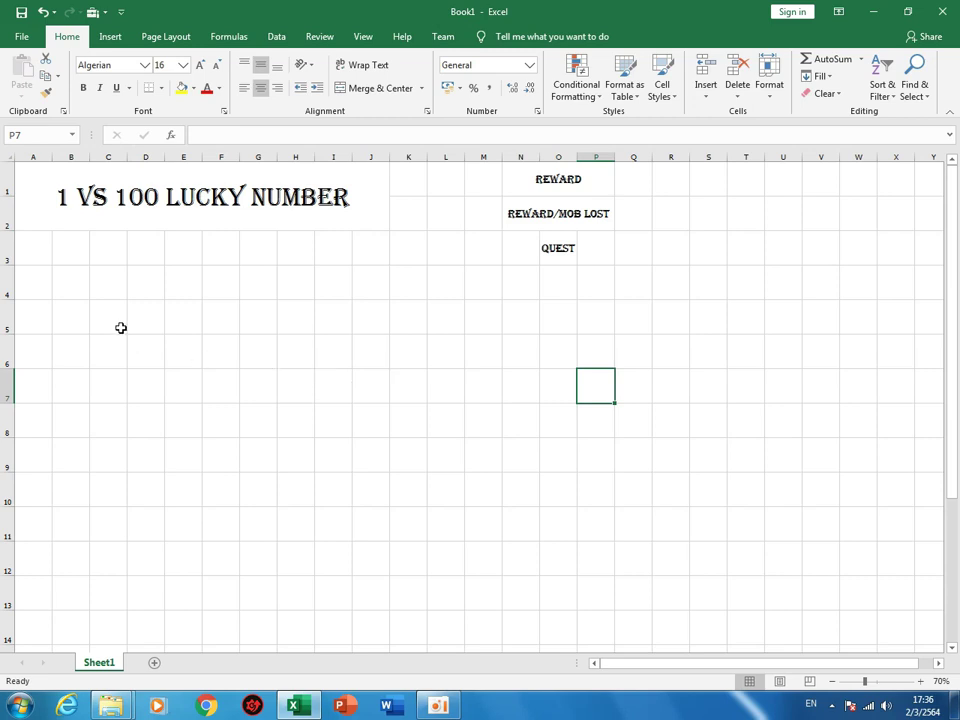
- Apply All Borders to the two header rows B4:K5
drag(69, 283, 396, 302)
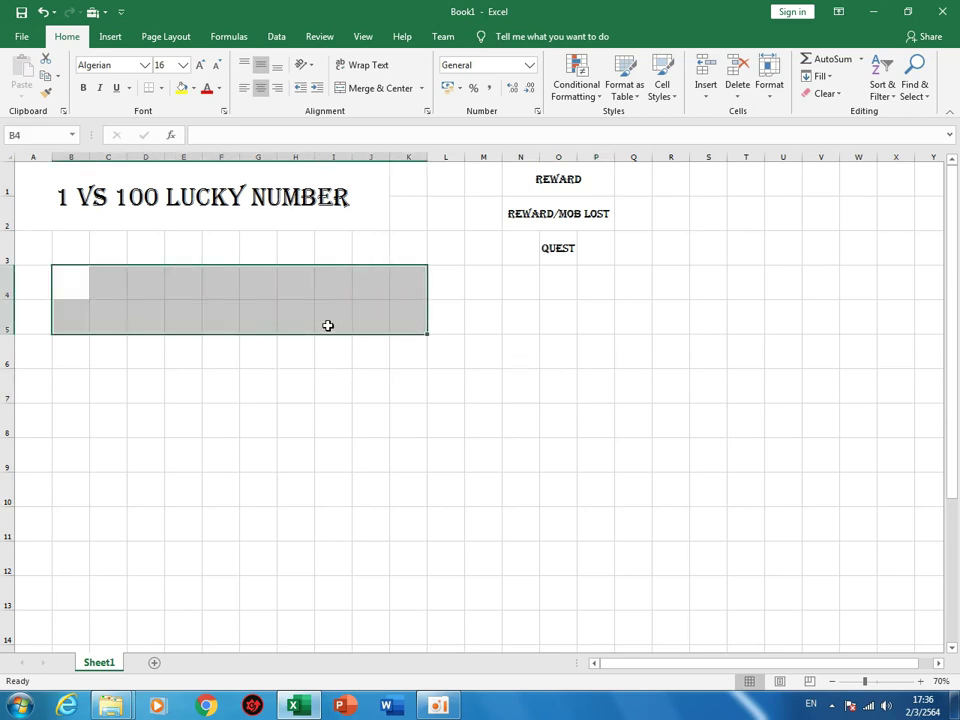
click(164, 90)
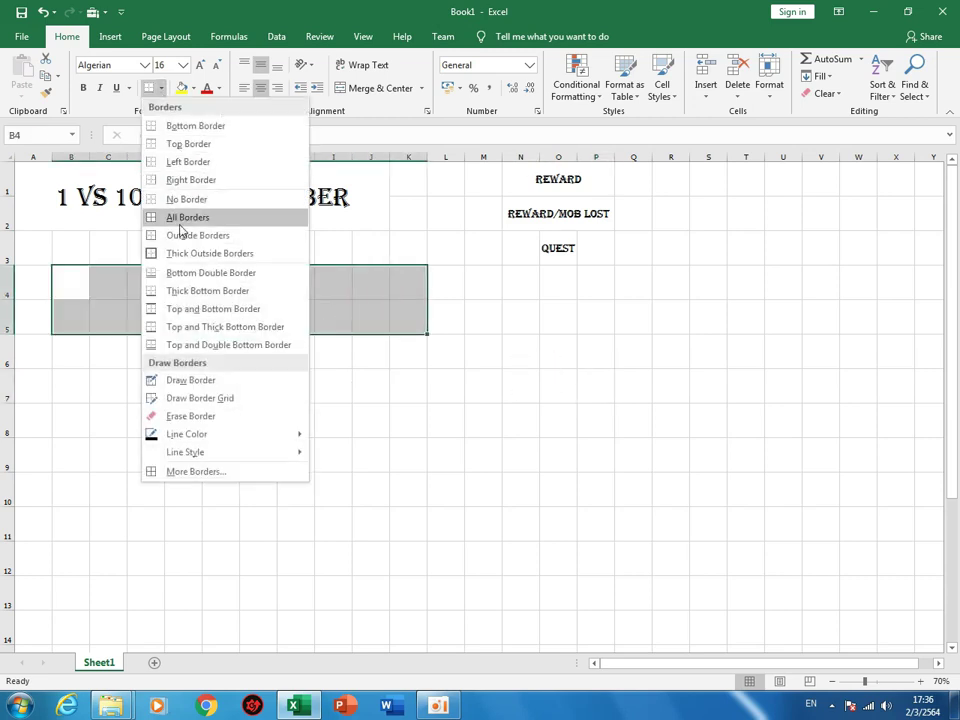
click(150, 217)
click(439, 347)
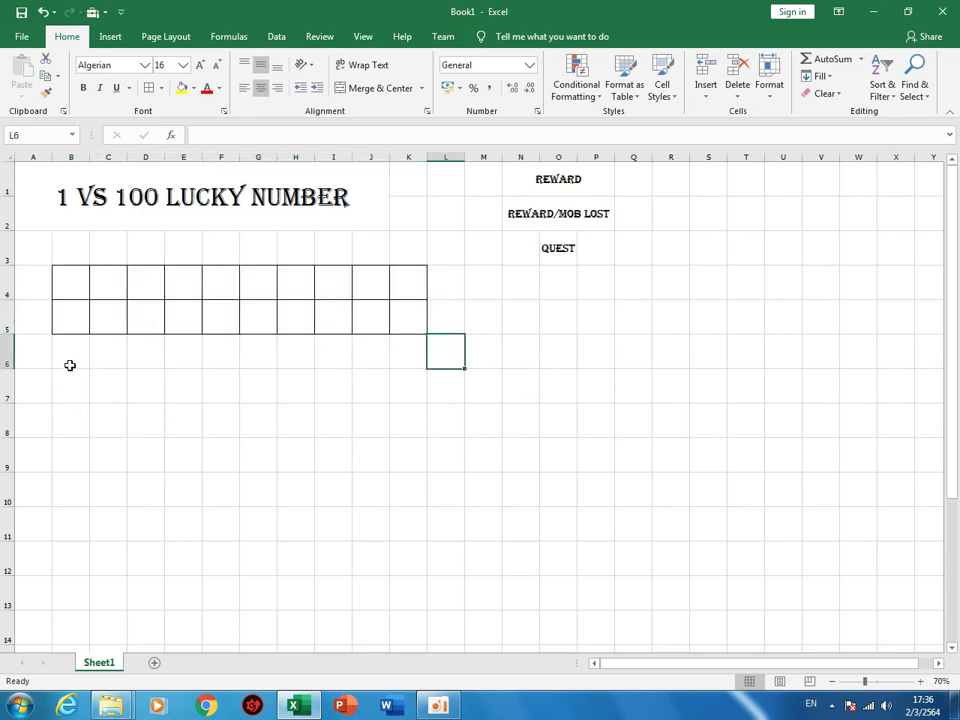
- Apply All Borders to the 10-by-10 grid B6:K15
mouse_move(69, 362)
mouse_down()
mouse_move(392, 519)
mouse_move(388, 624)
mouse_move(401, 647)
mouse_up()
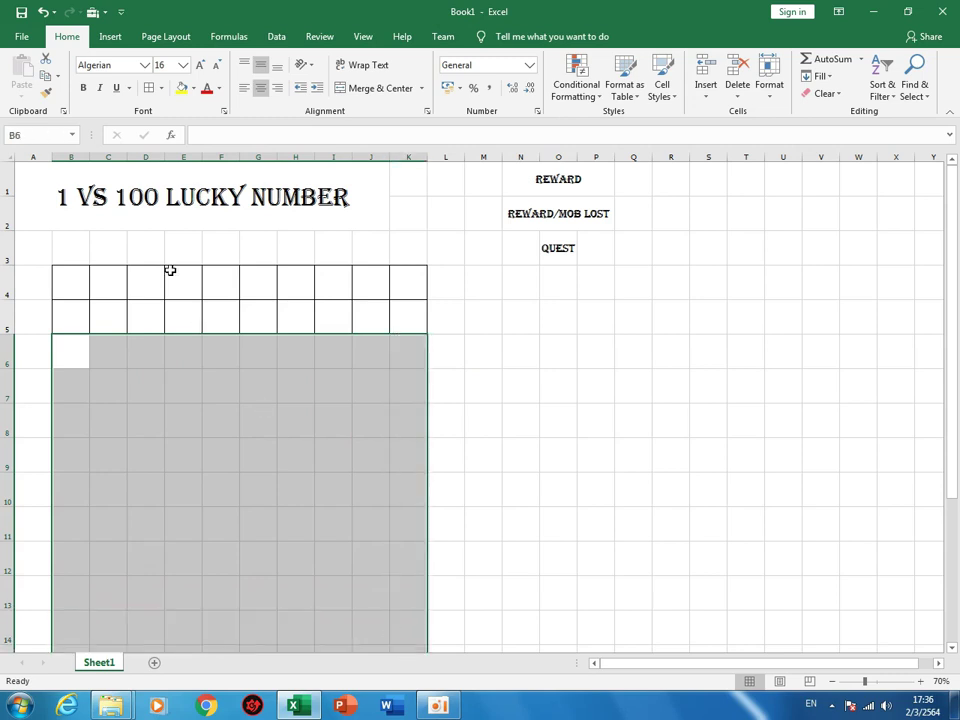
click(148, 89)
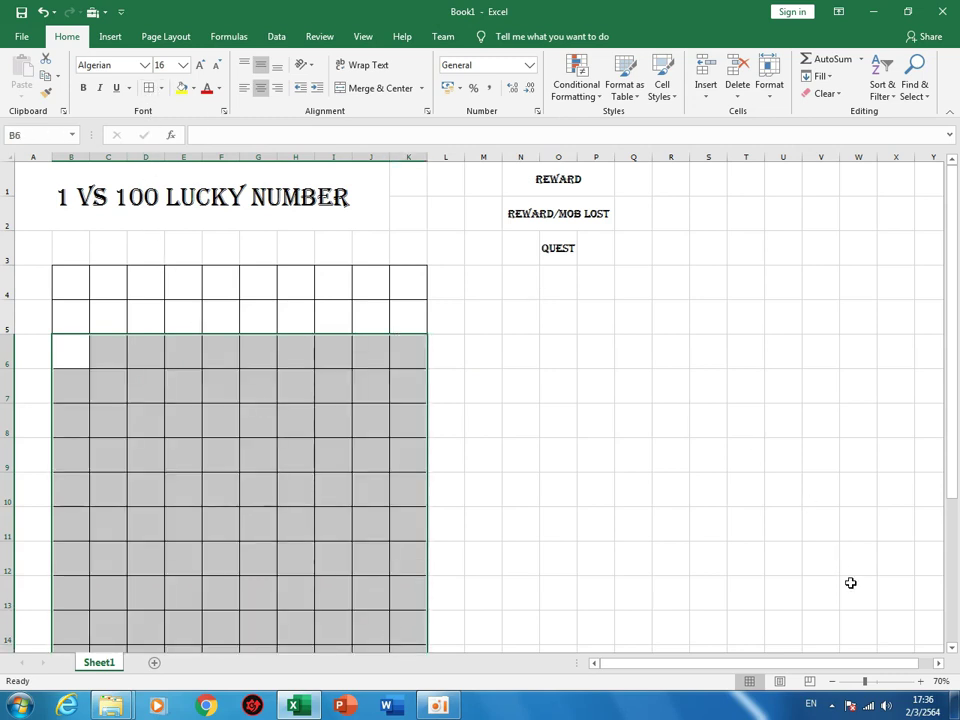
click(832, 681)
click(832, 681)
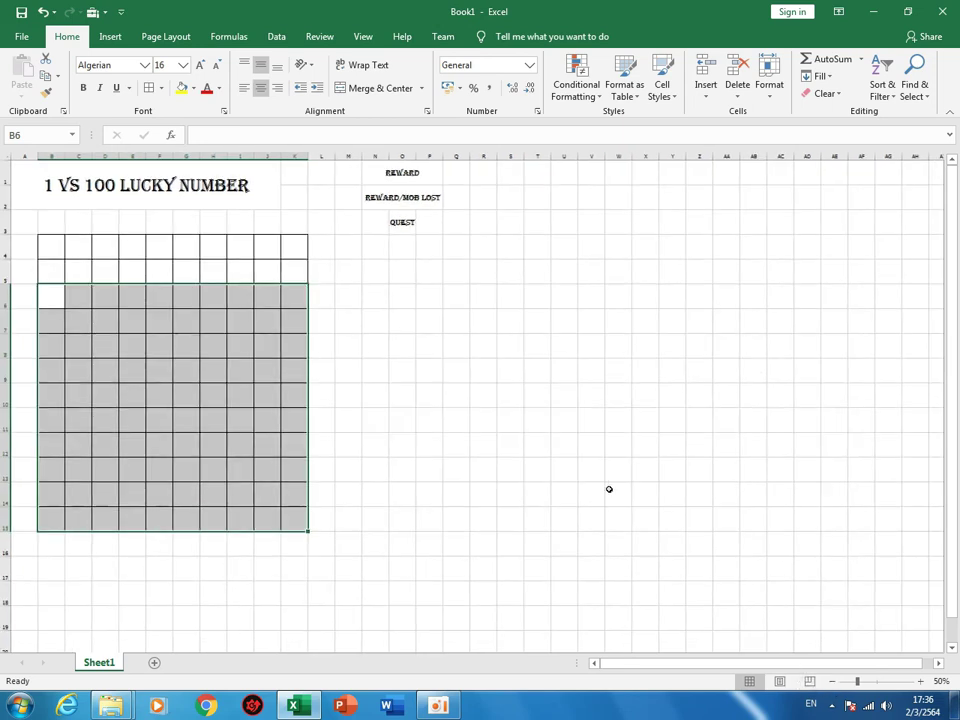
click(921, 681)
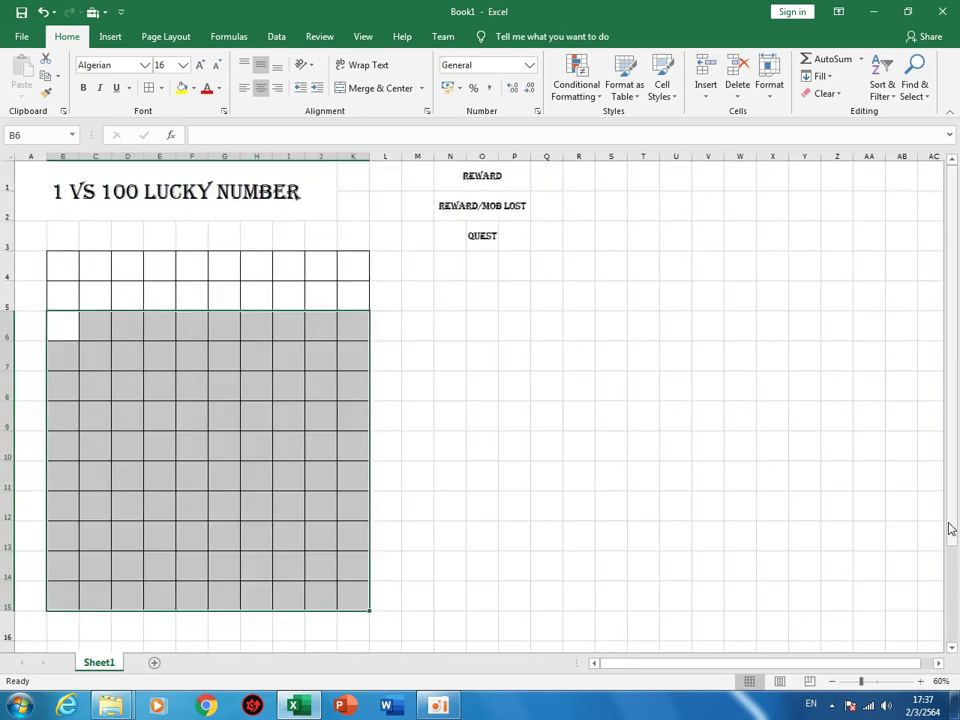
drag(953, 544, 953, 575)
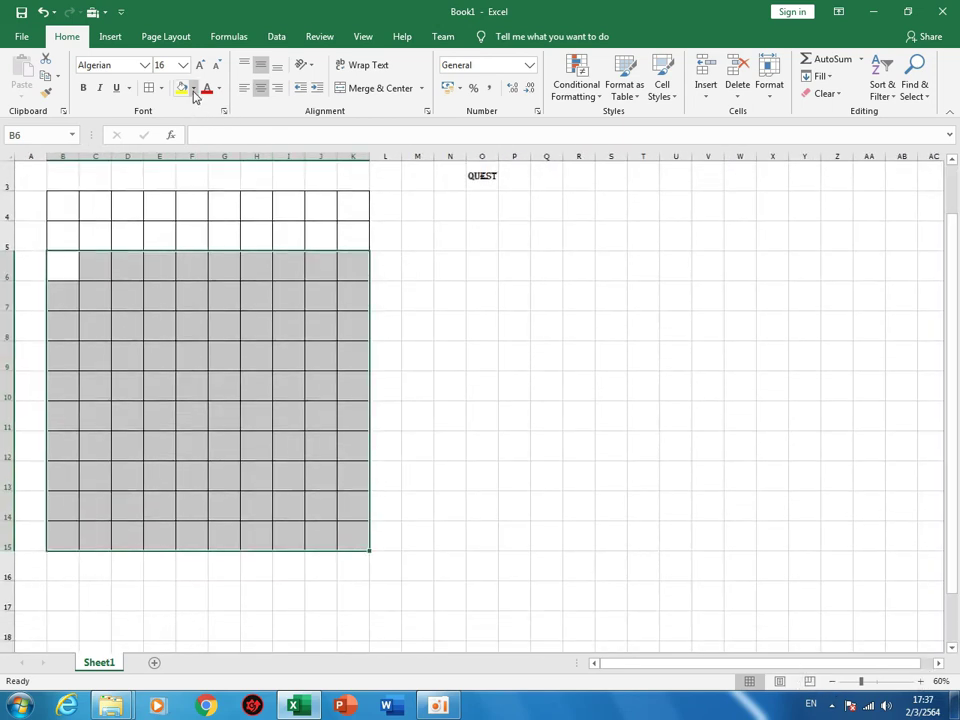
- Fill the grid cells orange
click(193, 88)
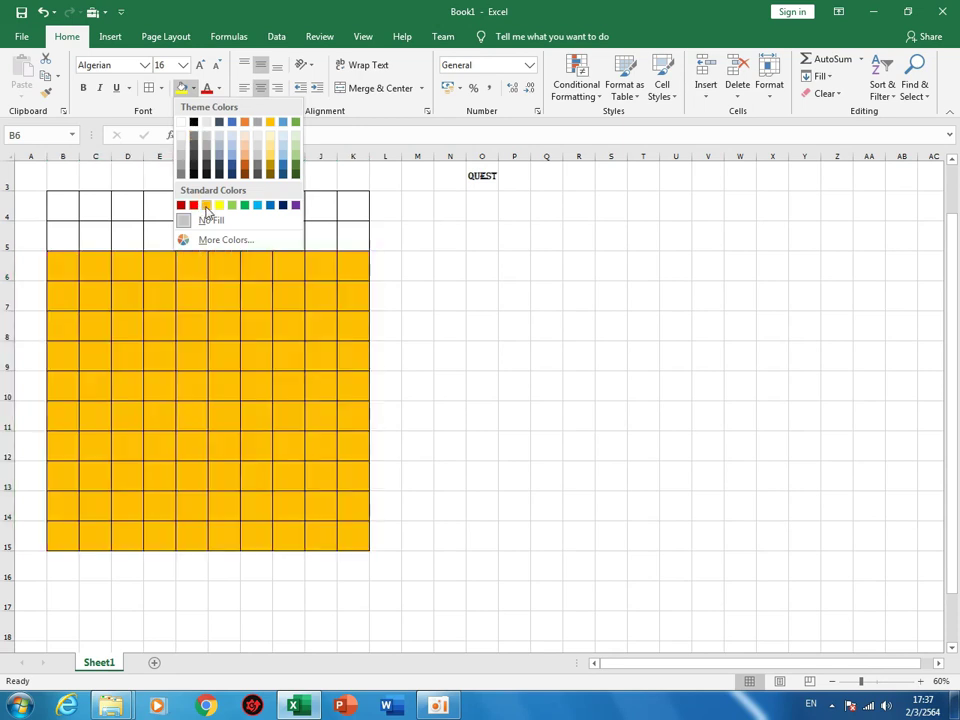
click(206, 205)
click(95, 295)
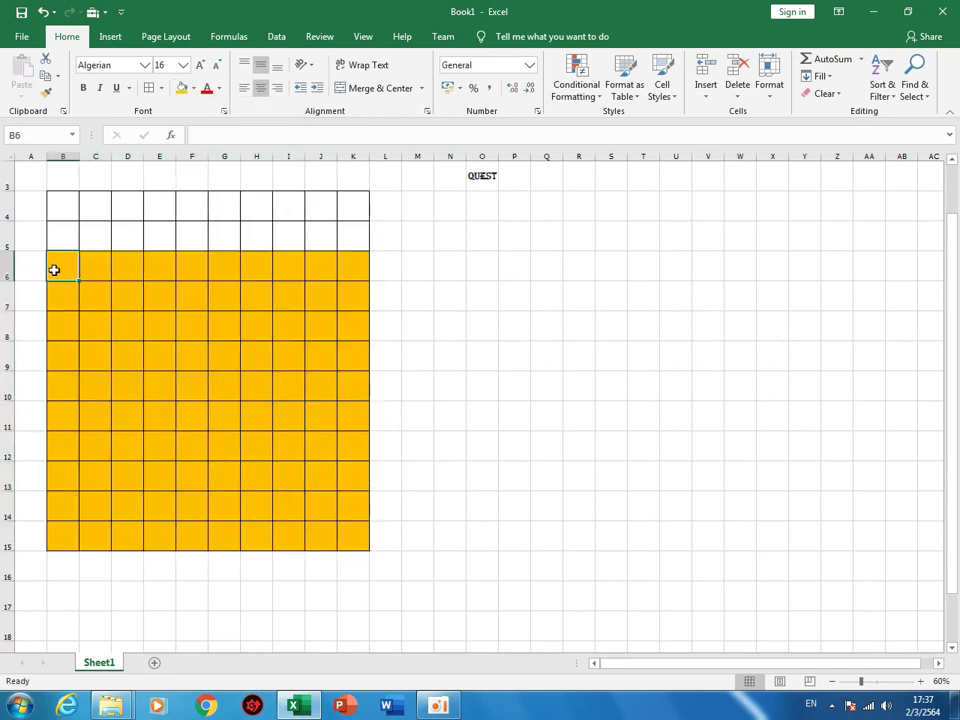
- Enter 1 to 5 in B6:F6 and AutoFill row 6 up to 10
text(1)
key(Tab)
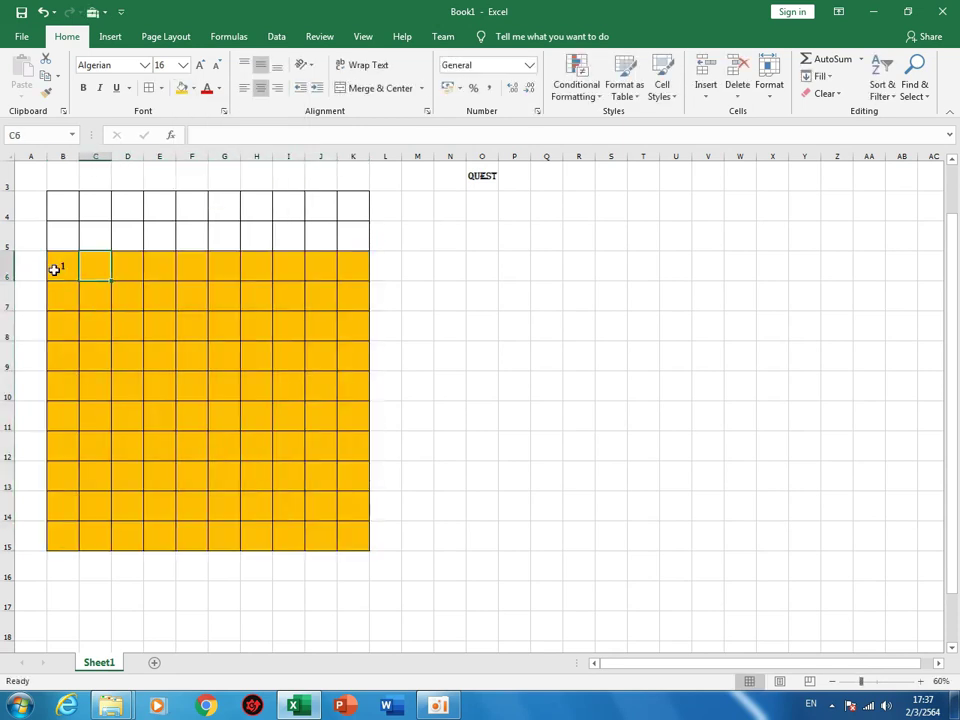
click(55, 270)
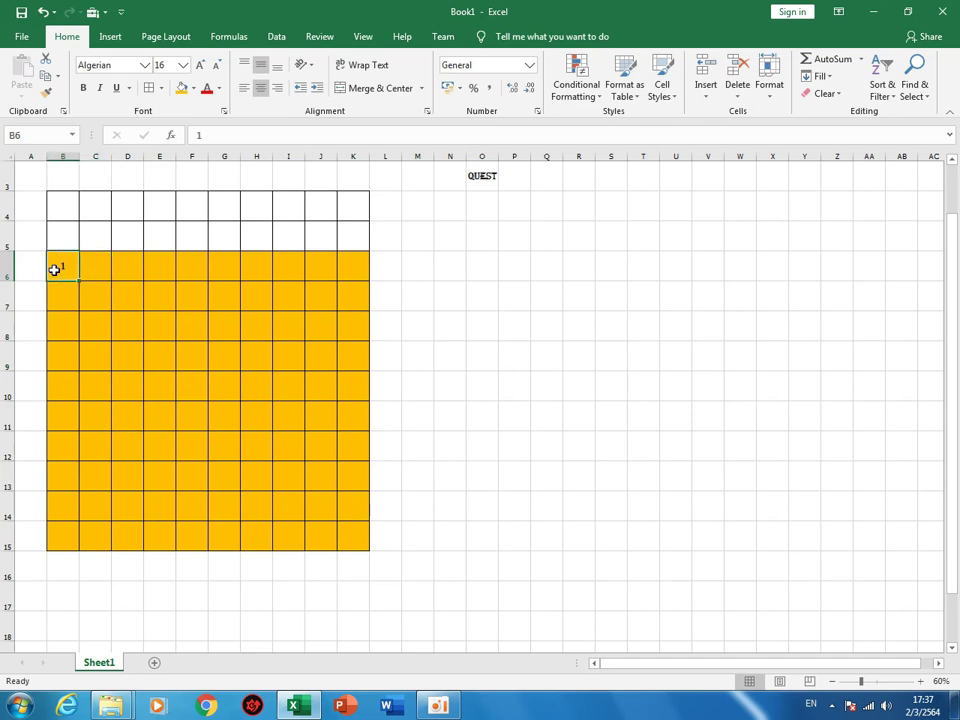
key(Tab)
text(1)
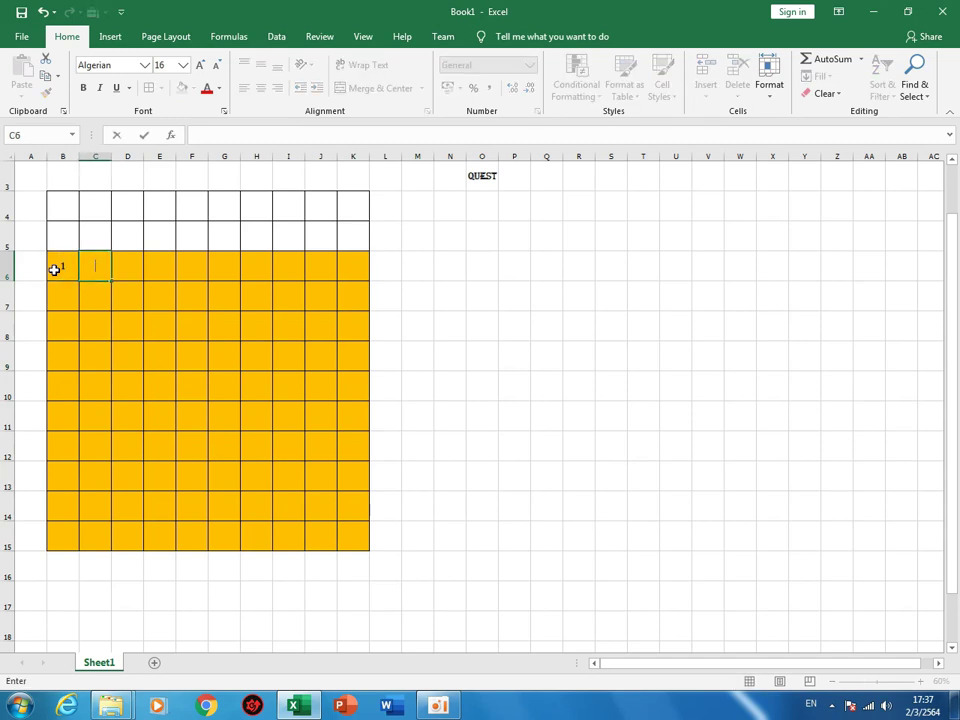
text(2)
key(Tab)
text(3	4)
key(Tab)
text(5)
key(Tab)
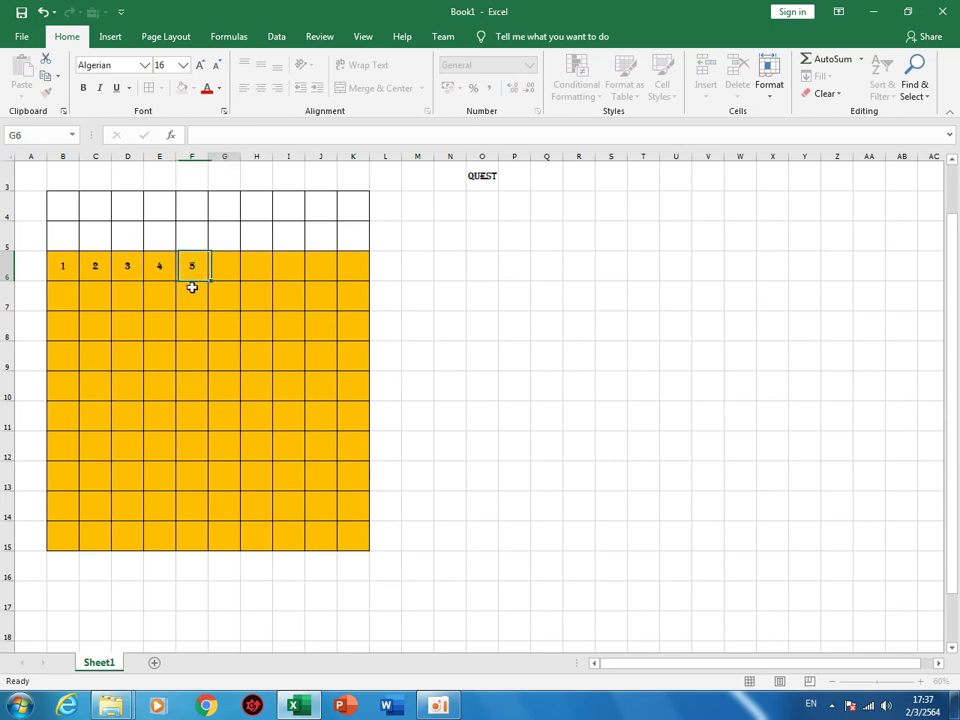
drag(128, 265, 365, 280)
mouse_move(58, 265)
mouse_down()
mouse_move(363, 268)
mouse_move(369, 300)
mouse_move(372, 285)
mouse_up()
- Enter 11 to 15 in row 7 and AutoFill the grid down to 100
click(60, 296)
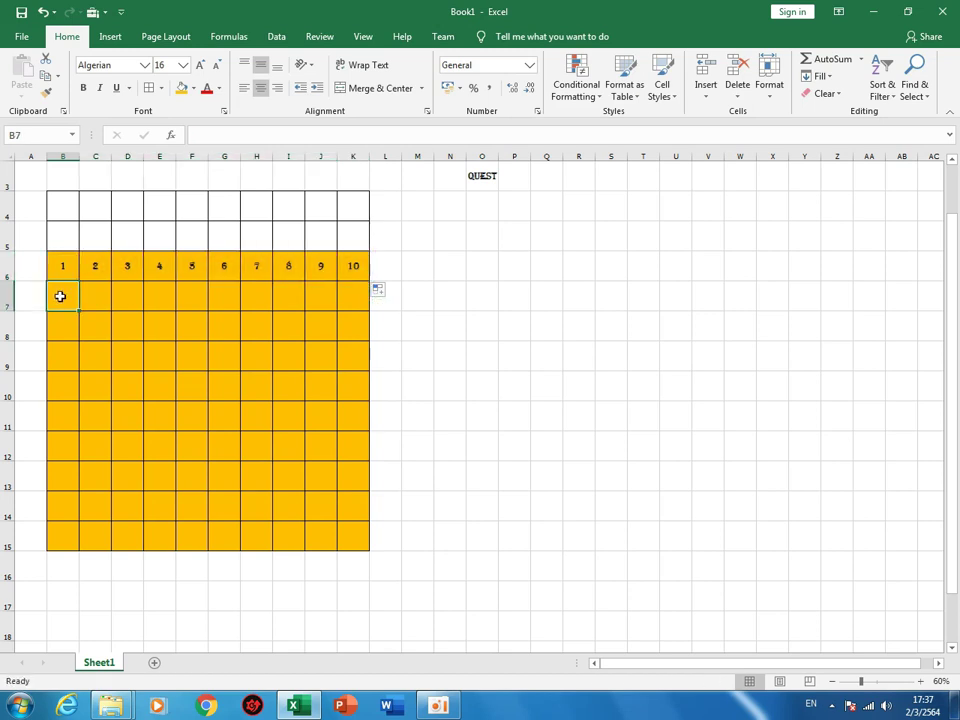
text(11	12	13	14	15)
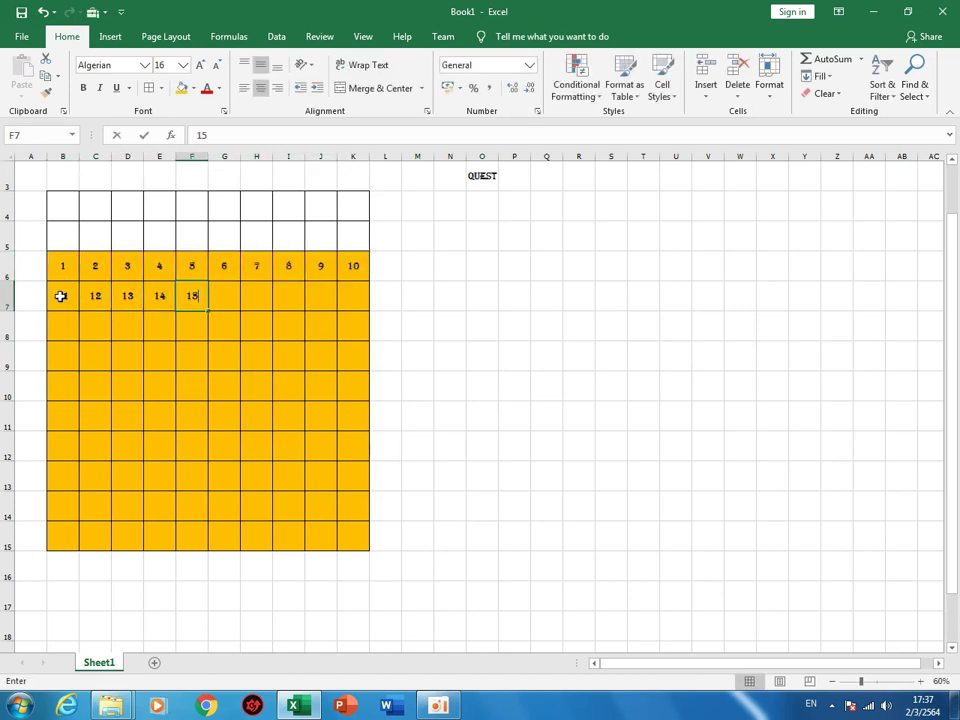
key(Tab)
mouse_move(60, 296)
mouse_down()
mouse_move(339, 313)
mouse_move(360, 306)
mouse_up()
mouse_move(62, 266)
mouse_down()
mouse_move(135, 291)
mouse_move(351, 306)
mouse_move(371, 544)
mouse_up()
click(549, 464)
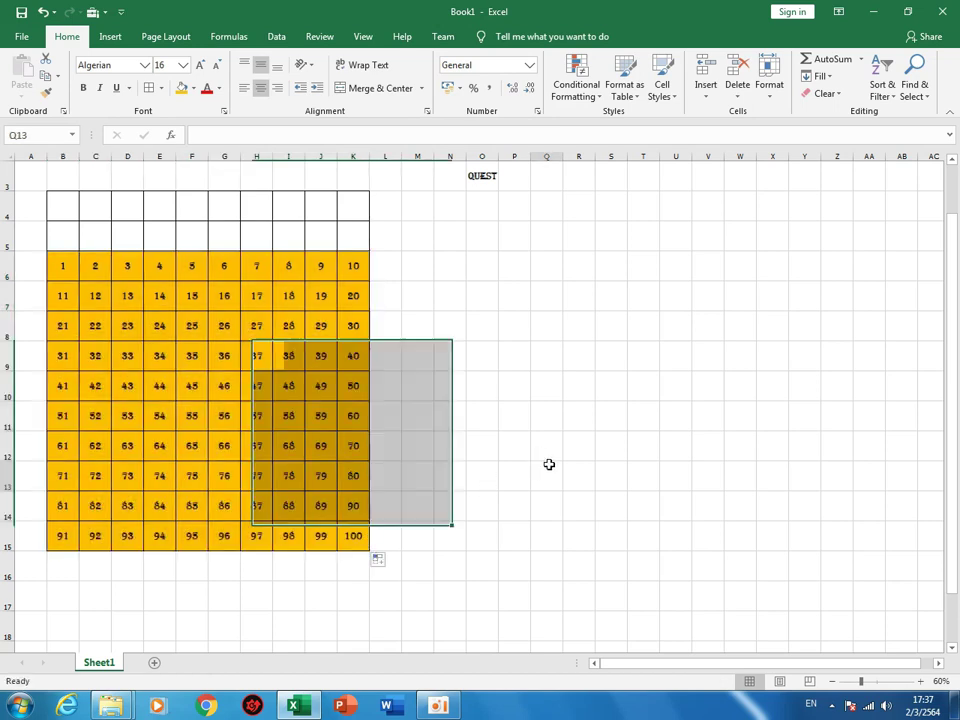
- Merge and centre B4:C4 above the grid
mouse_move(68, 274)
mouse_down()
mouse_move(311, 456)
mouse_move(364, 531)
mouse_up()
scroll(432, 460, up, 1)
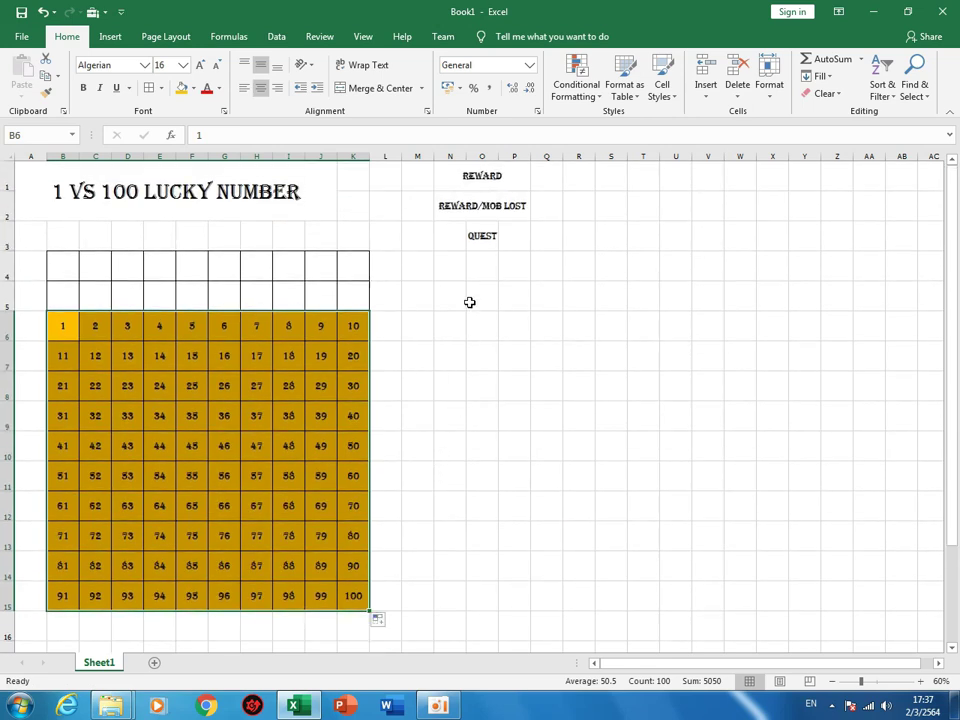
drag(60, 266, 100, 267)
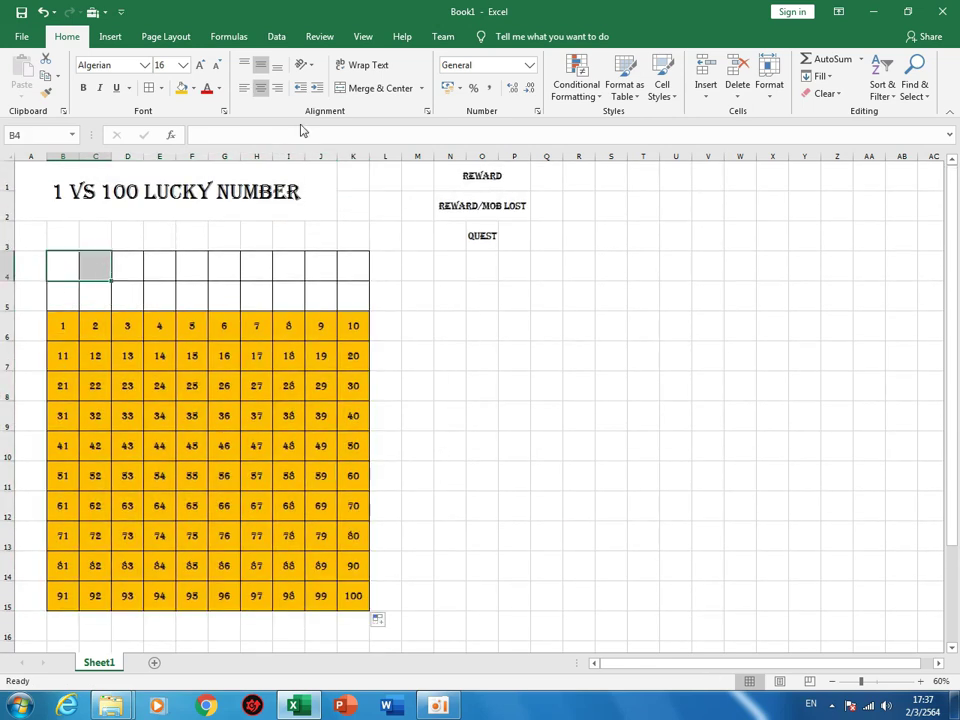
click(378, 88)
- Undo the misplaced heading, then merge C4:D4 and label it Quest
text(Q)
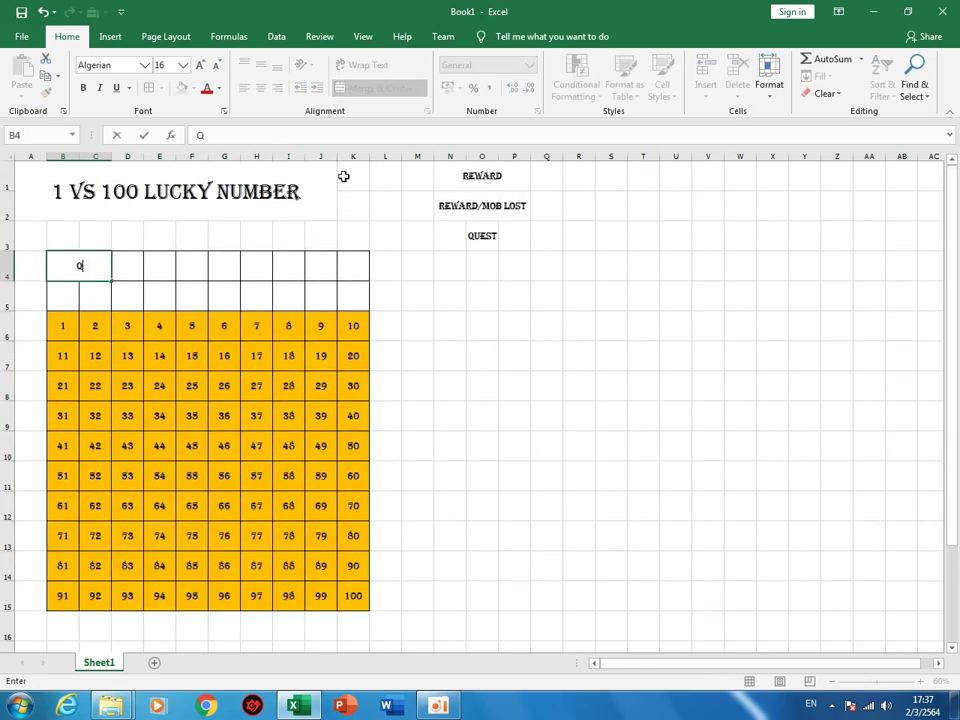
text(uest)
key(Return)
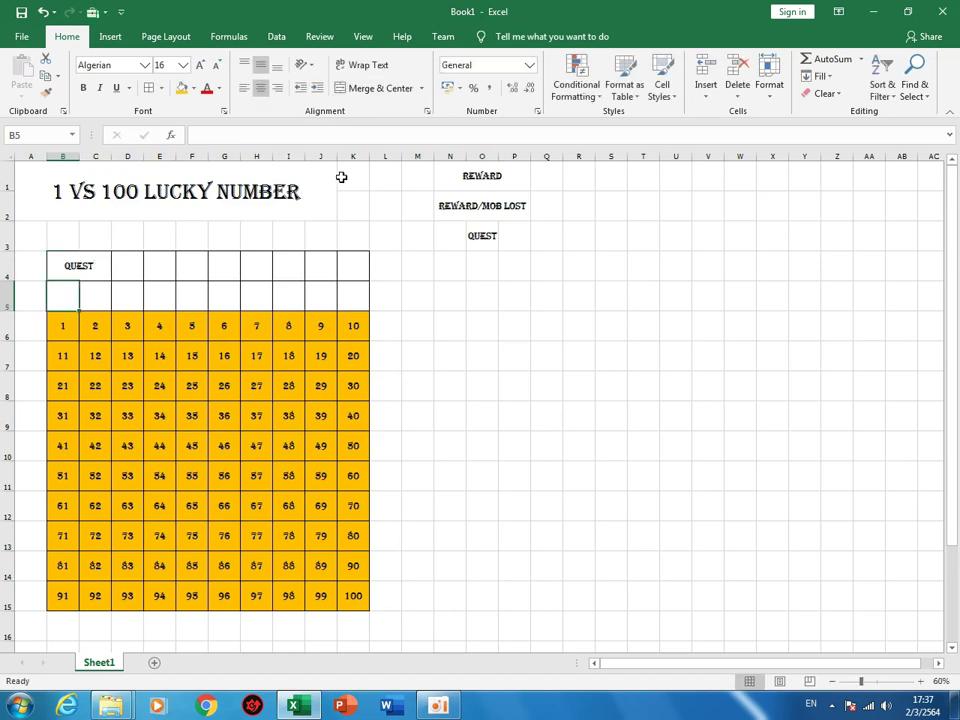
key(ctrl+z)
key(ctrl+z)
drag(100, 273, 125, 270)
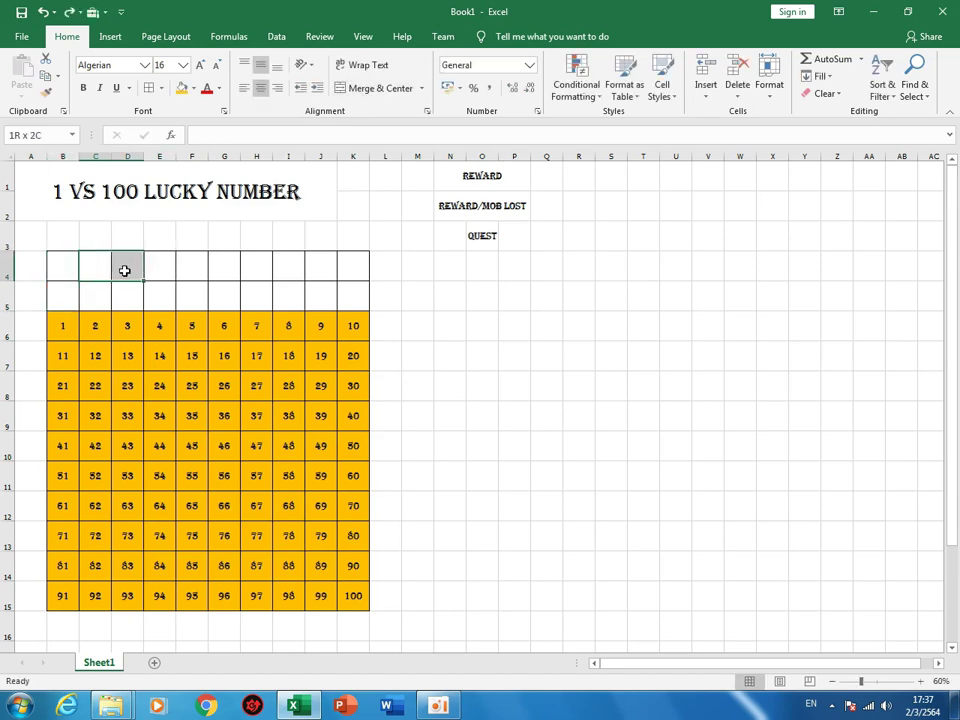
click(365, 89)
text(Q)
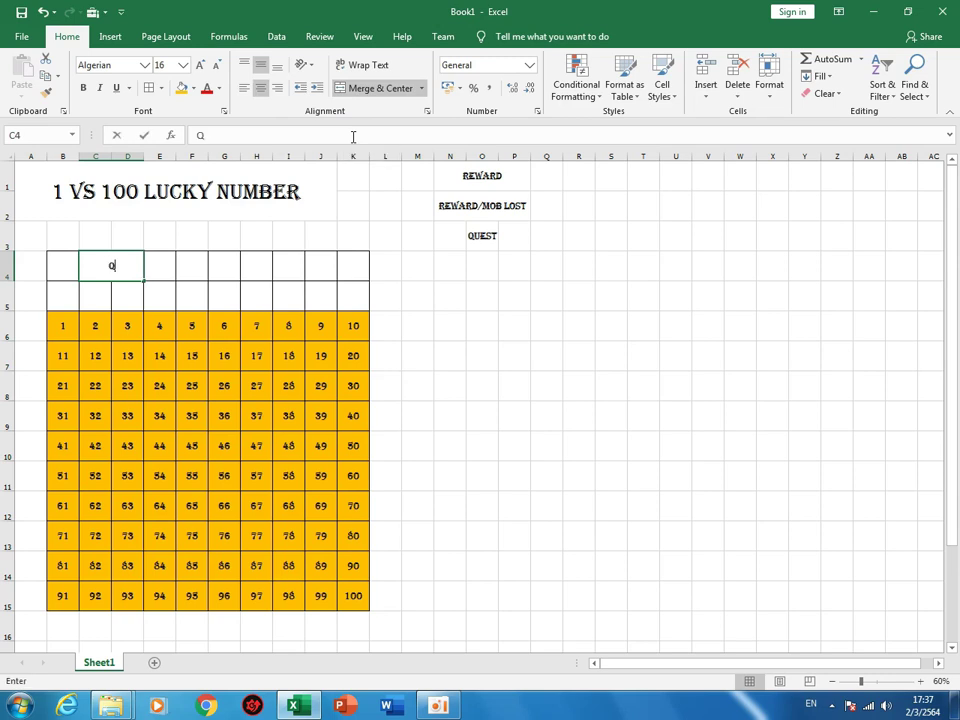
text(uest)
key(Return)
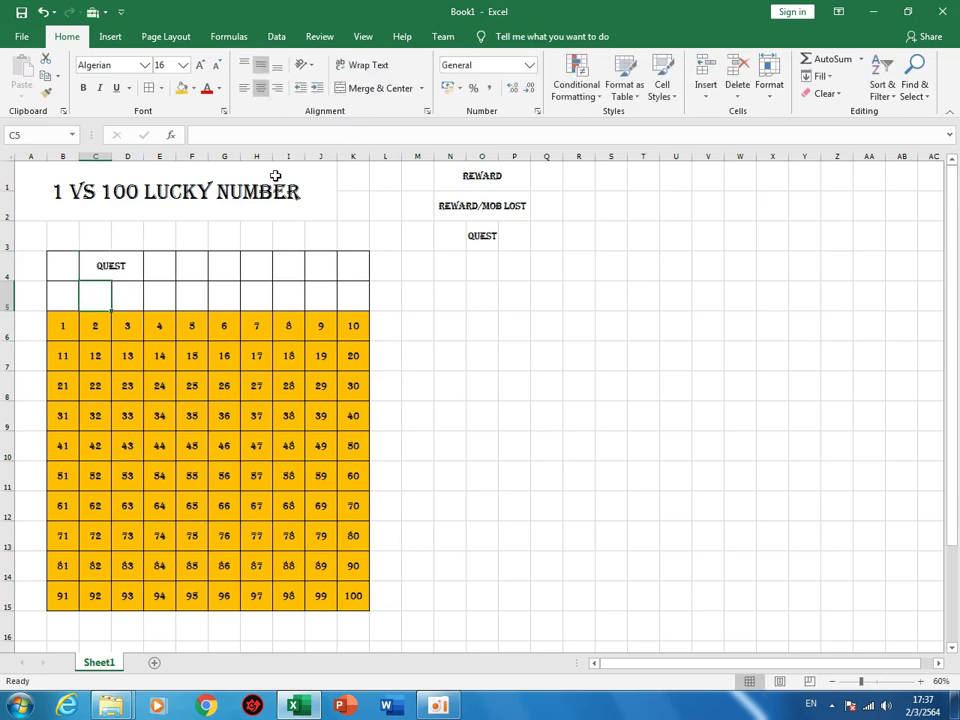
- Merge E4:F4, copy the merged layout across G4:J4, and label E4 Reward/mob
drag(157, 272, 188, 272)
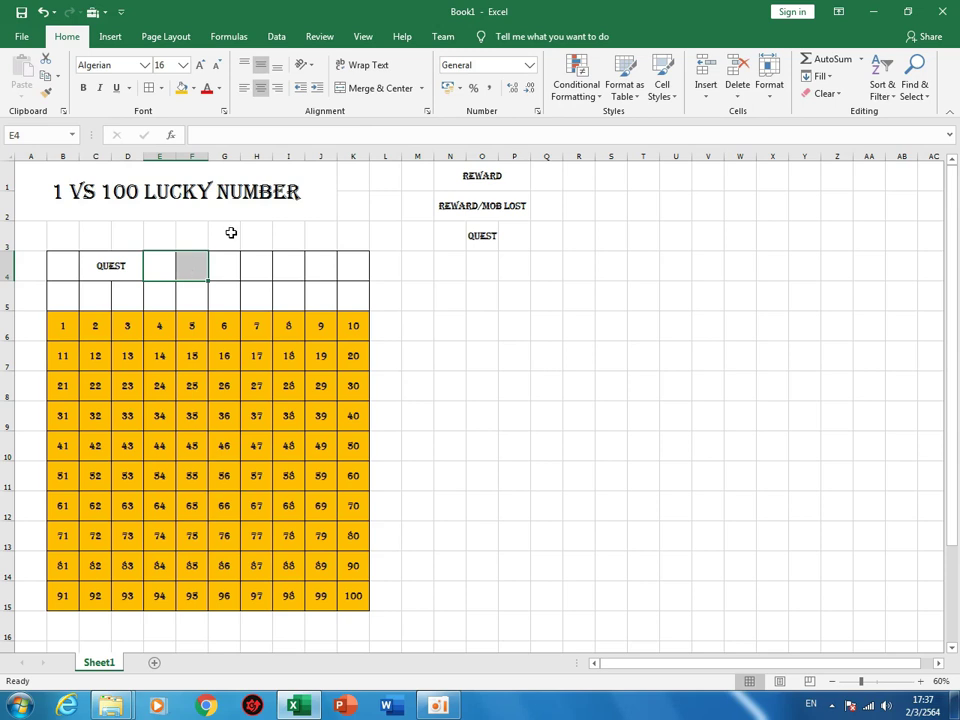
click(365, 88)
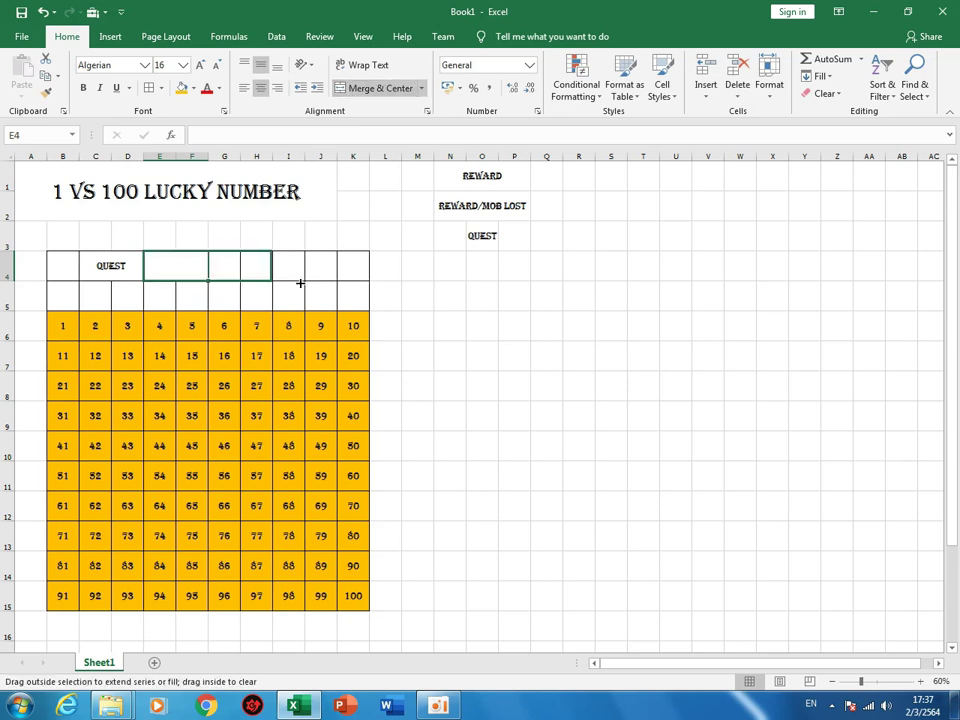
drag(207, 284, 370, 286)
click(450, 295)
click(176, 267)
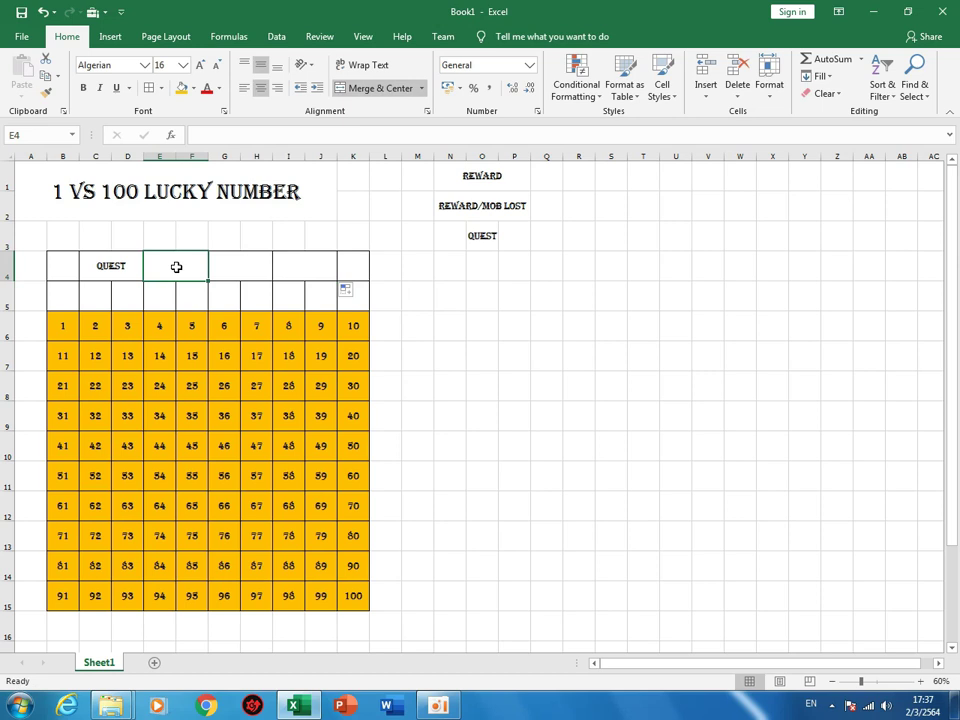
text(Re)
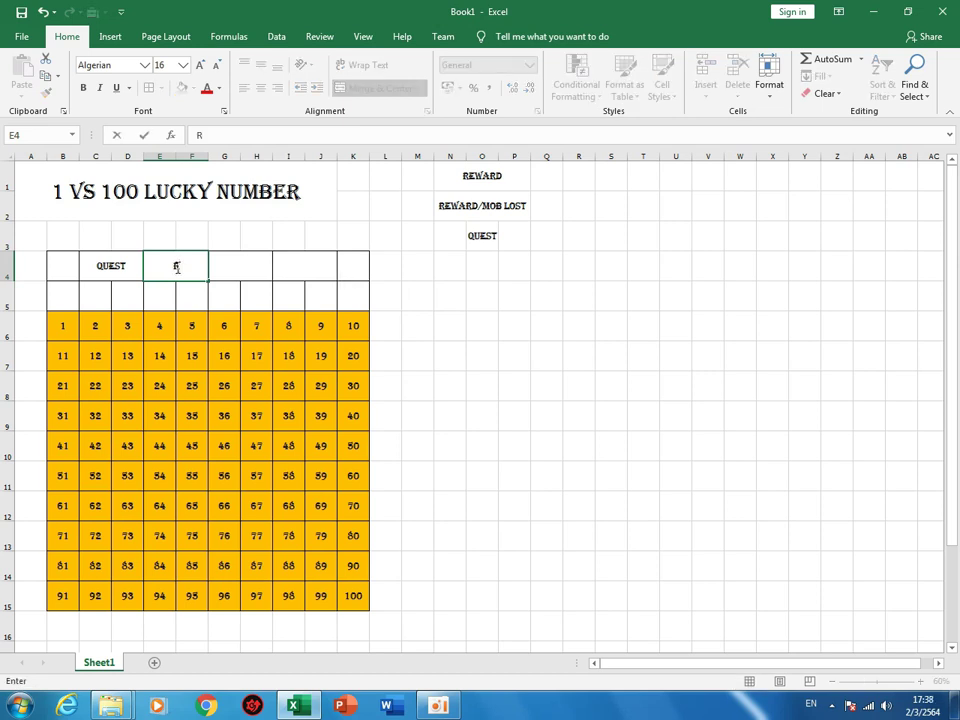
text(ward)
text(/mob)
key(Return)
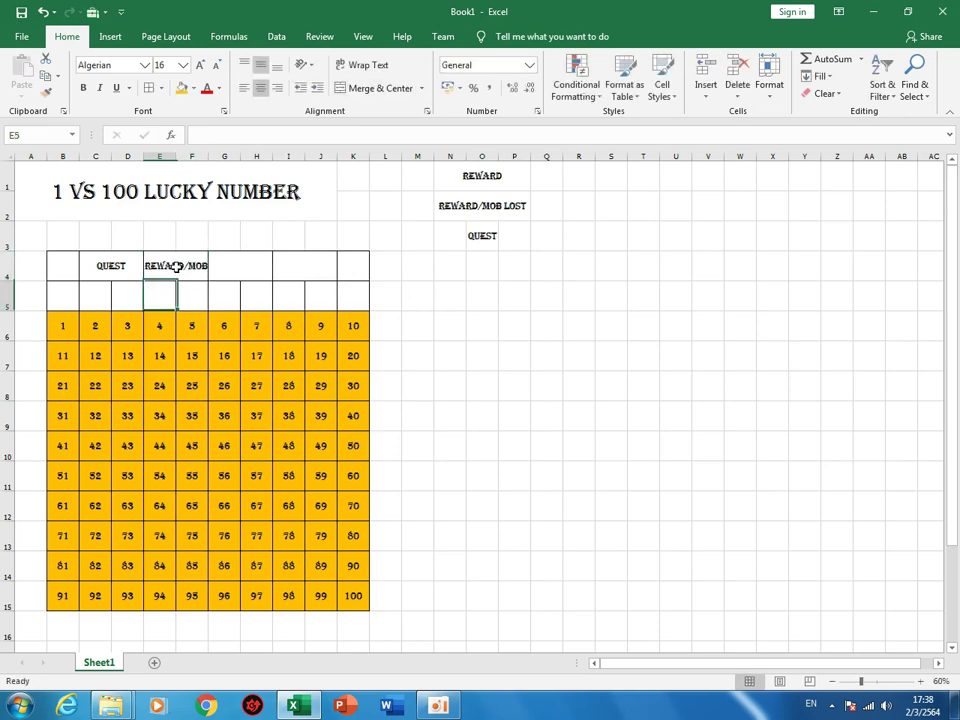
- Label the merged G4 as Mob lost and I4 as Total
click(176, 267)
click(246, 267)
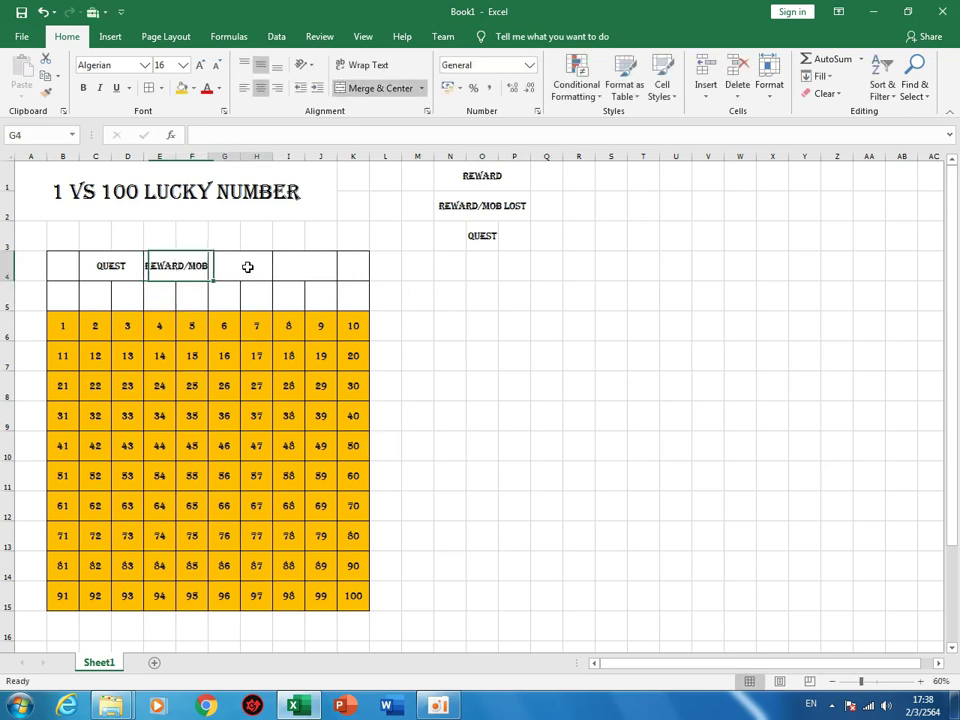
text(Rewa)
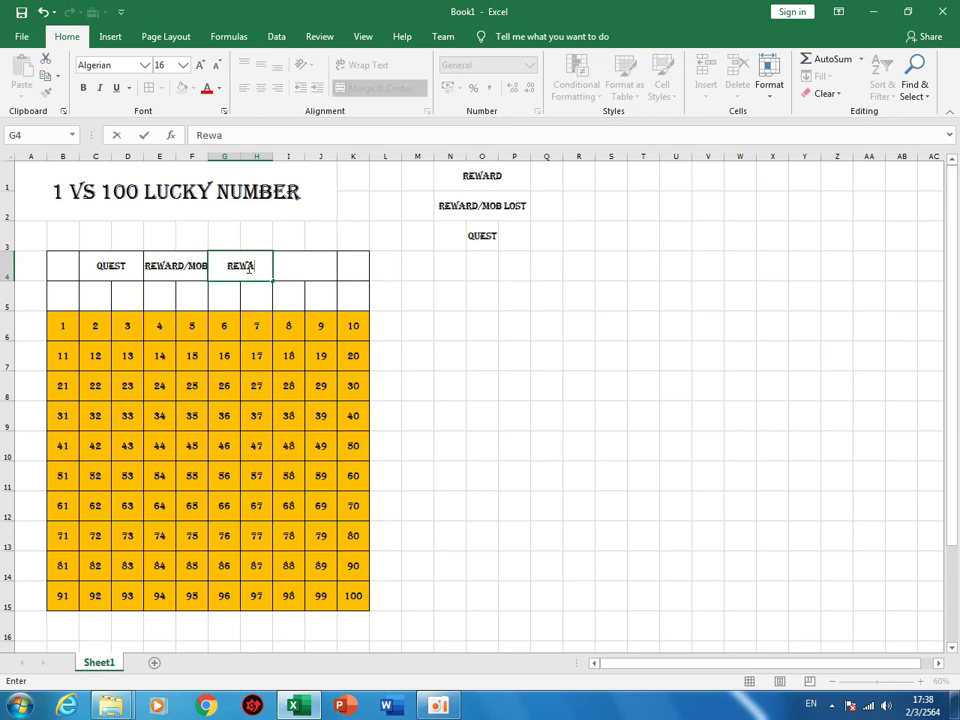
text(r)
key(BackSpace)
key(BackSpace)
key(BackSpace)
key(BackSpace)
key(BackSpace)
text(b lost)
key(Return)
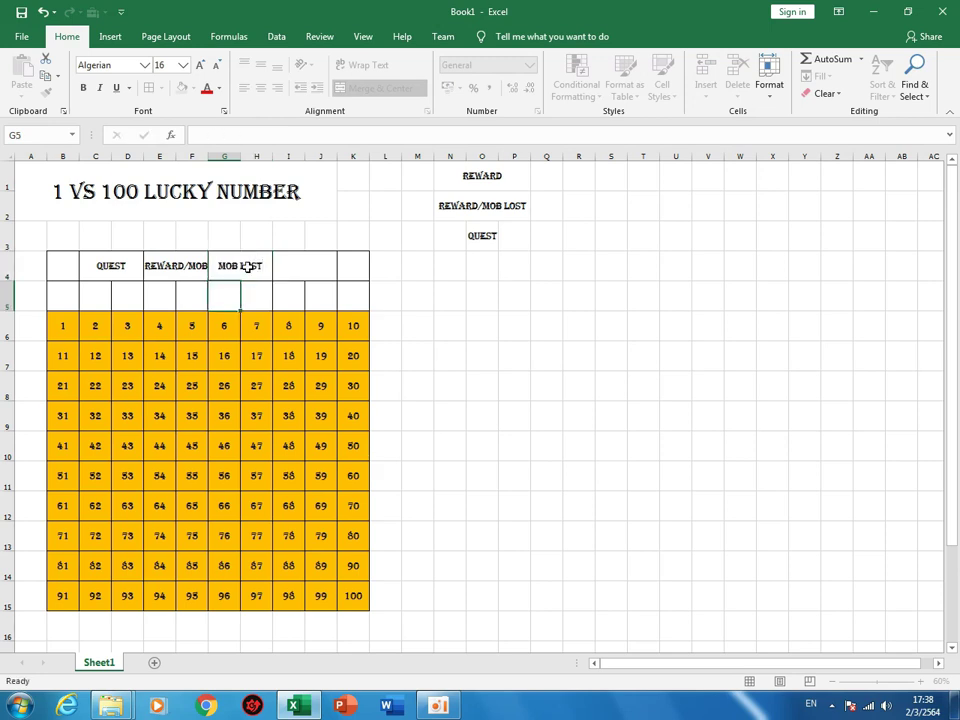
key(Up)
key(Right)
text(To)
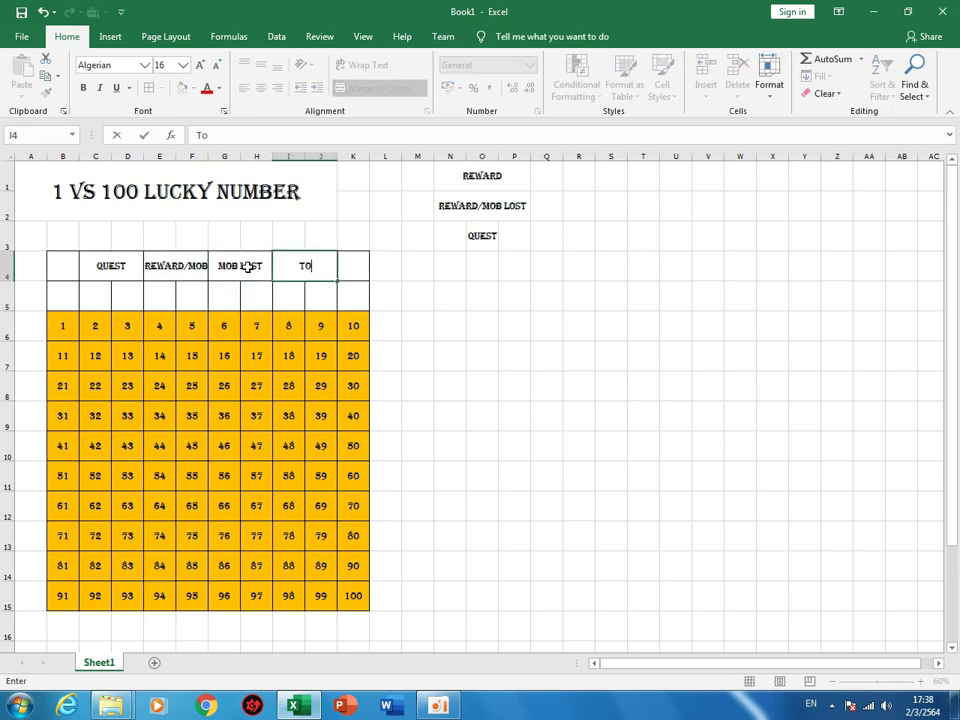
text(tal)
key(Return)
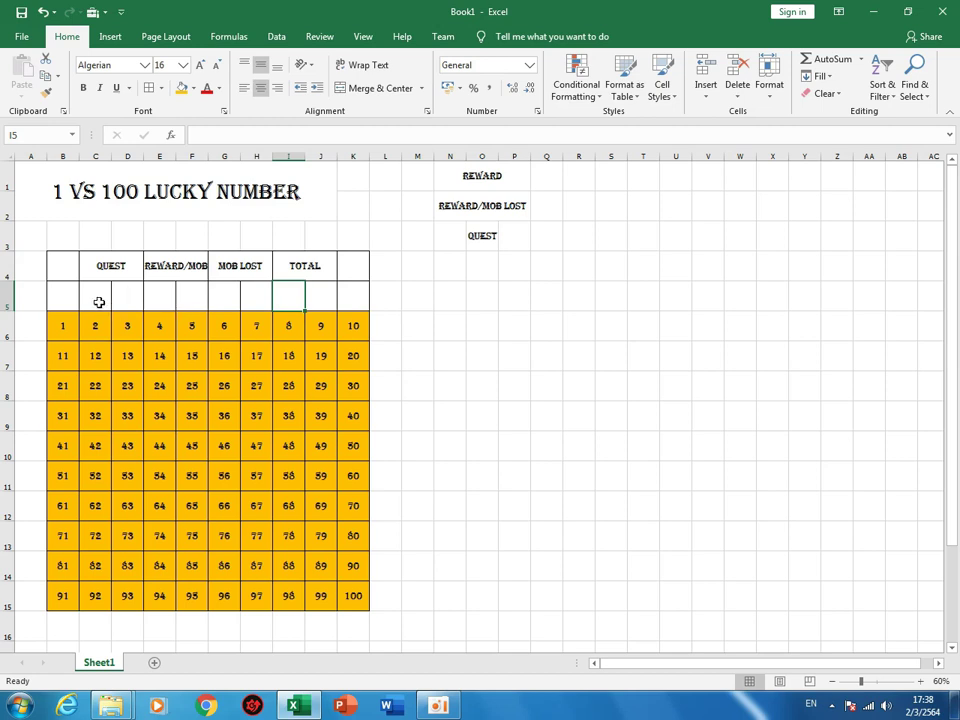
- Merge C5:D5 and extend the merged pairs along row 5
drag(99, 302, 330, 313)
click(362, 92)
click(544, 324)
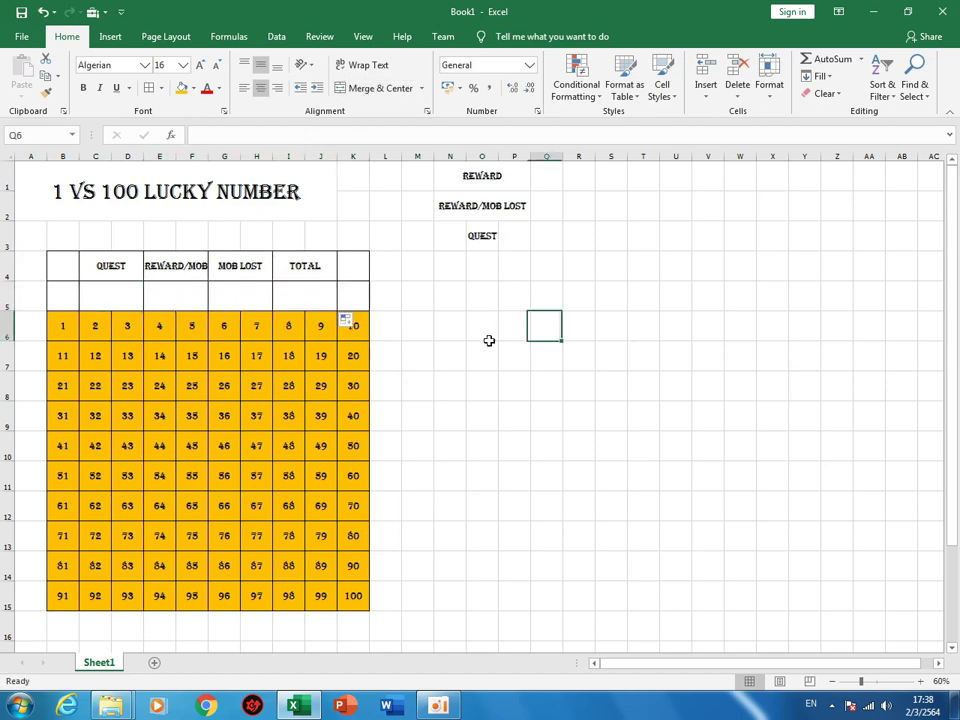
- Merge B4:B5 and K4:K5 into single cells
drag(55, 278, 58, 296)
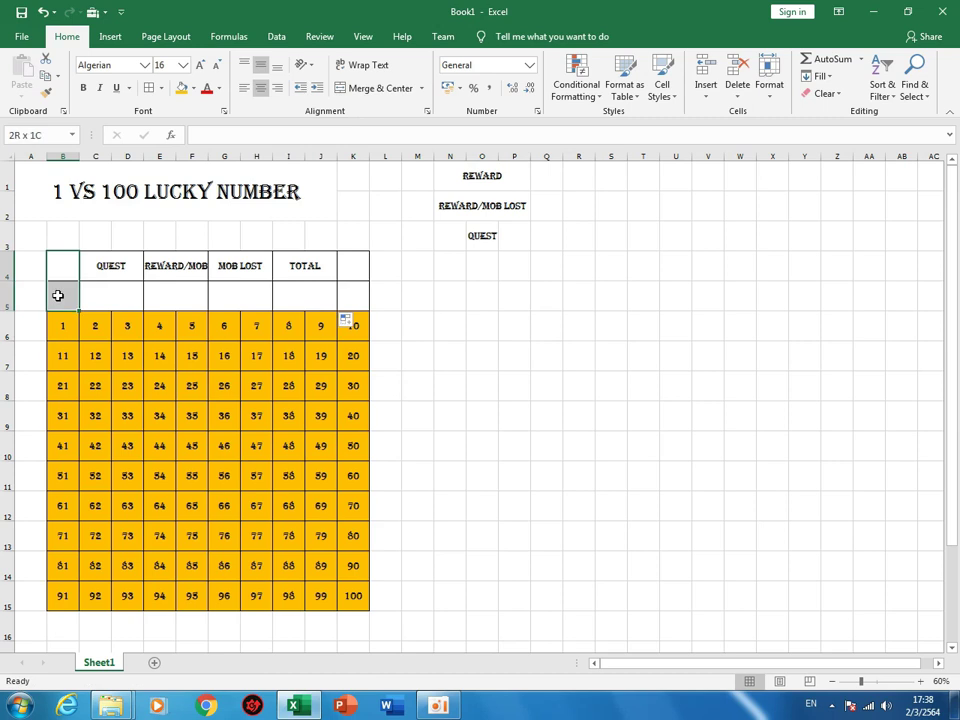
click(375, 88)
drag(355, 272, 357, 287)
click(375, 88)
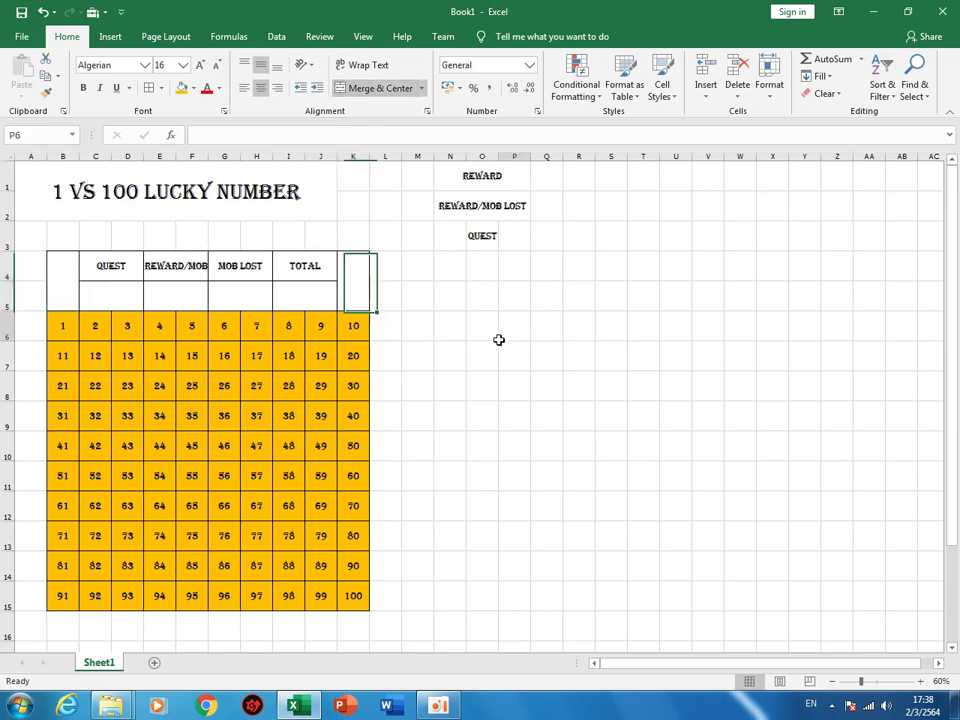
click(514, 325)
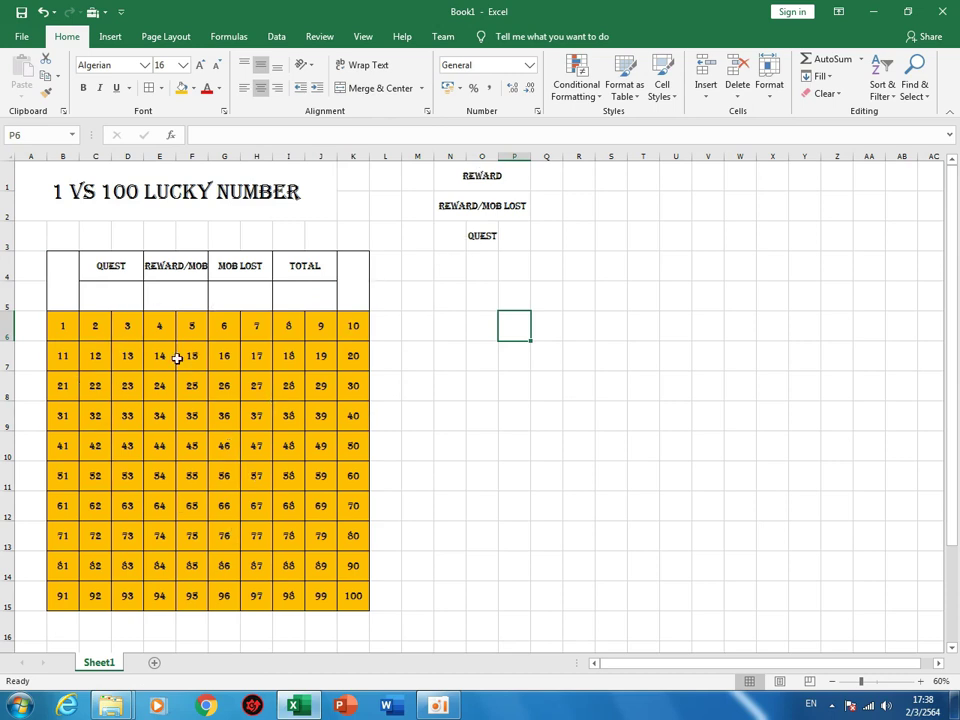
- Enter the numbers 1, 2 and 3 down column M from M4
drag(443, 289, 641, 574)
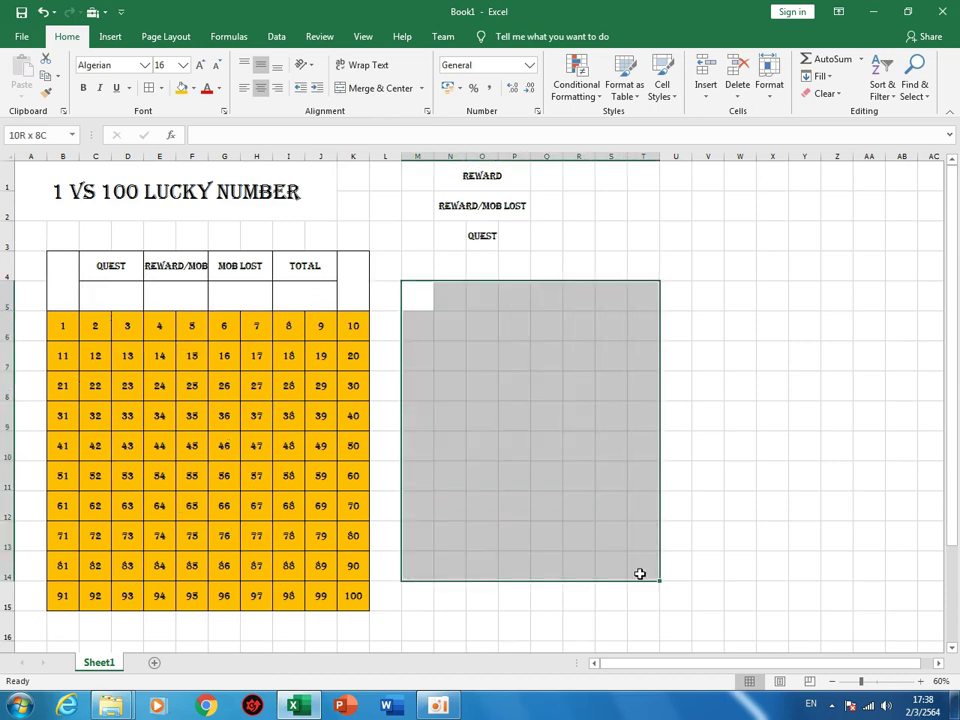
click(744, 470)
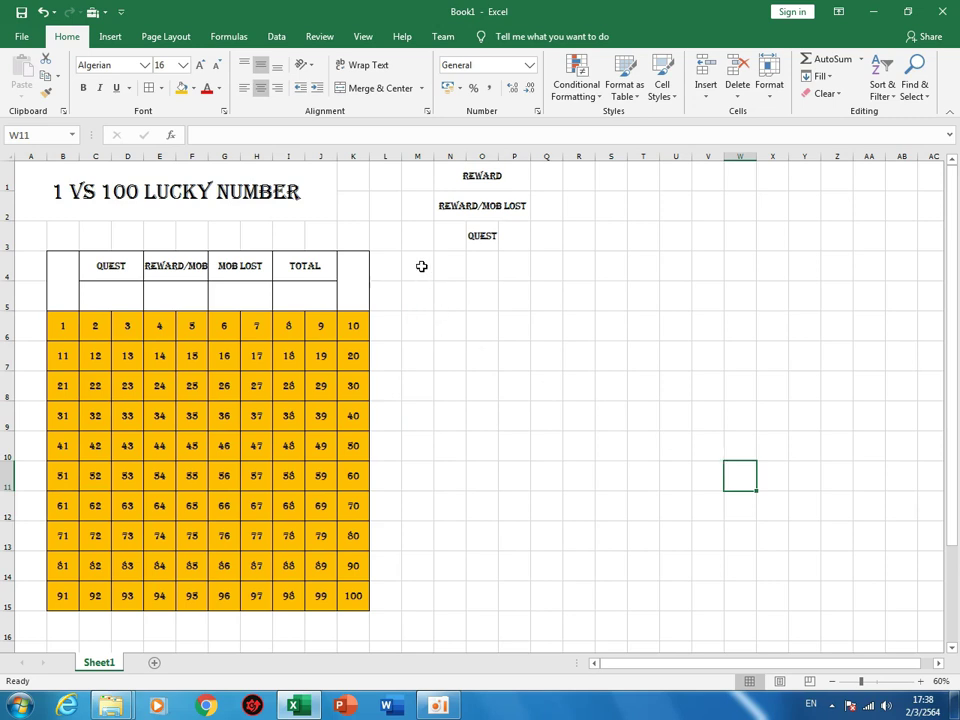
click(421, 266)
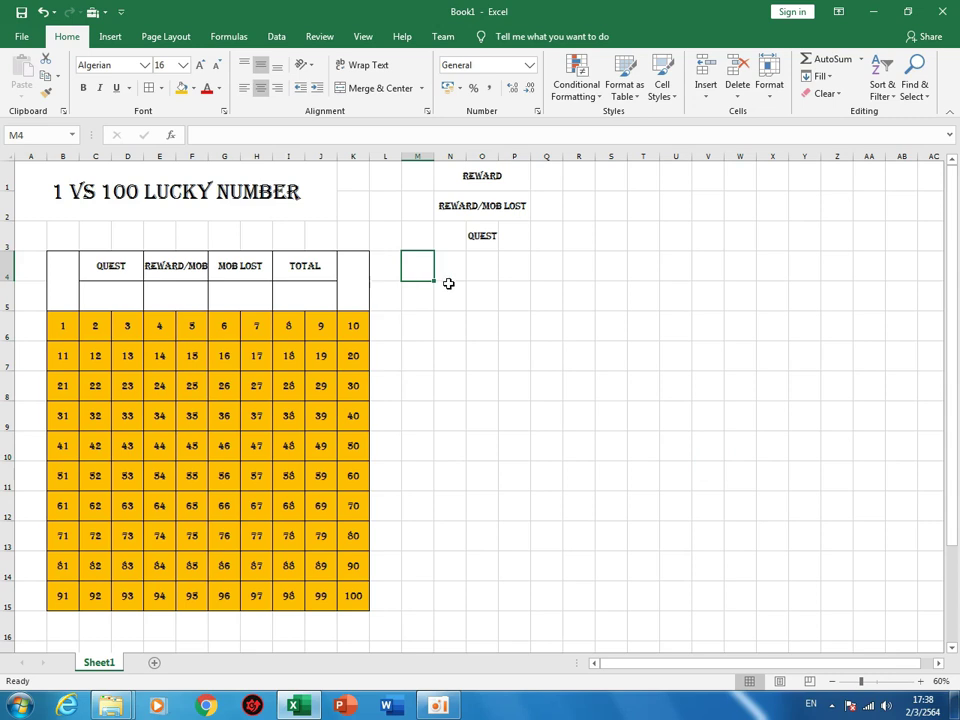
text(1 2)
key(Return)
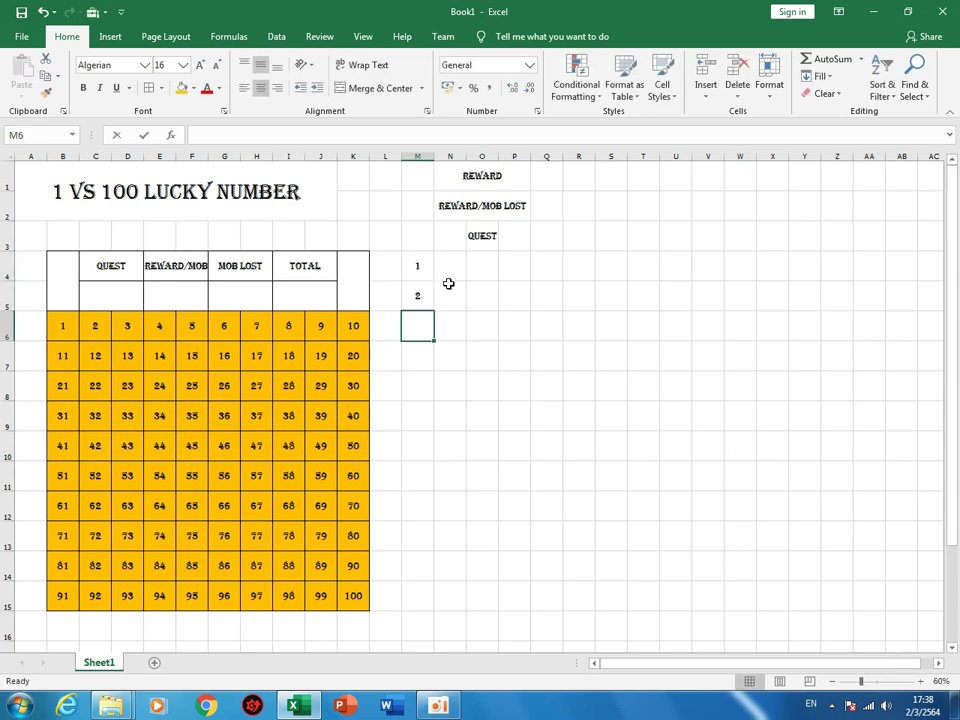
text(3)
key(Return)
- Merge and centre M:N for each number and extend the numbering to 10 in row 13
click(410, 277)
mouse_move(410, 277)
mouse_down()
mouse_move(466, 284)
mouse_move(455, 521)
mouse_move(466, 546)
mouse_up()
click(380, 88)
click(388, 92)
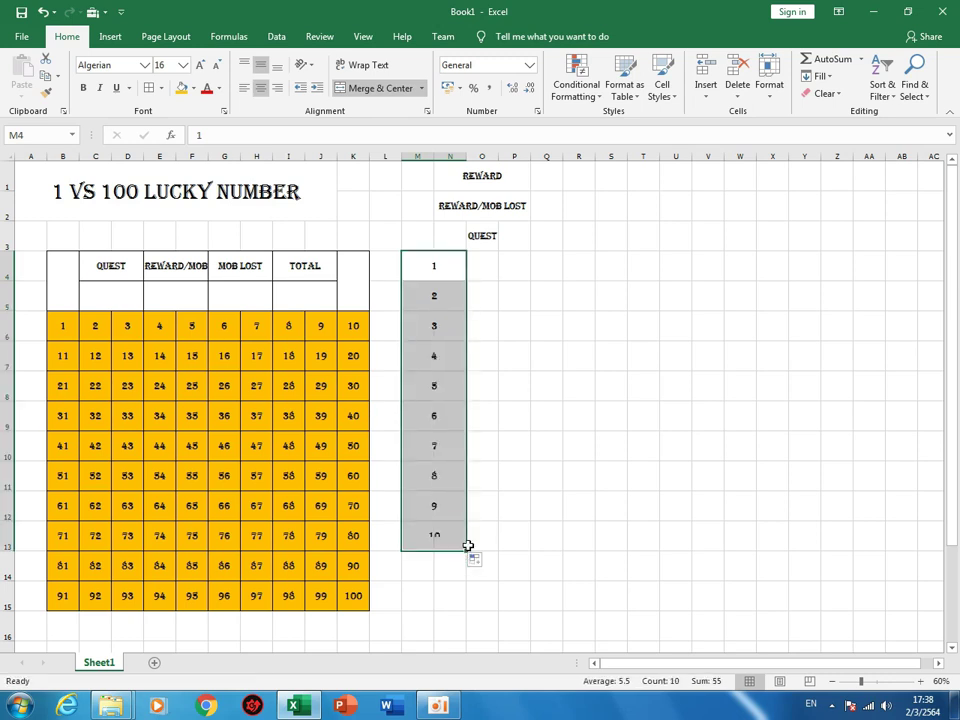
click(578, 506)
- Merge O4:R4 and enter 0 in each row down to row 13
mouse_move(483, 270)
mouse_down()
mouse_move(568, 264)
mouse_move(574, 553)
mouse_up()
click(372, 88)
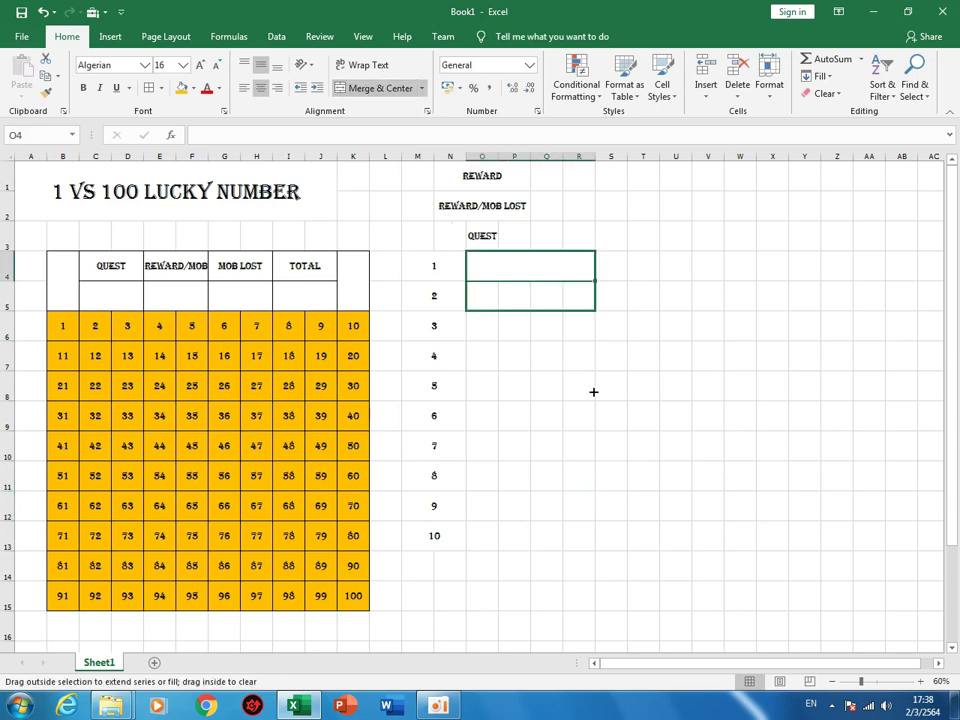
click(529, 266)
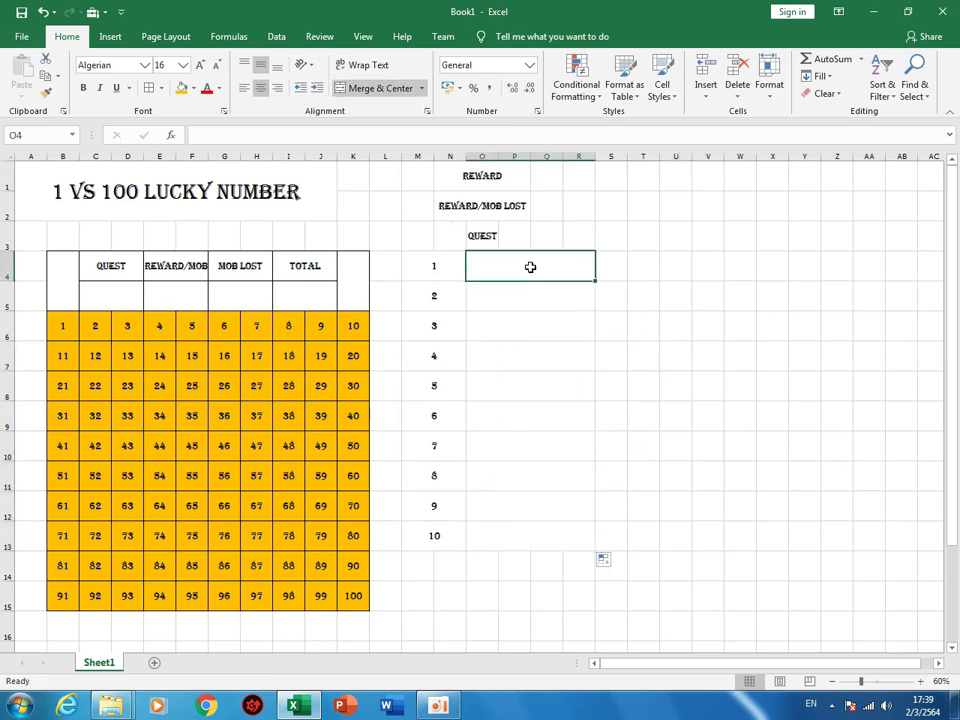
text(0)
key(Return)
text(0 0 0 0)
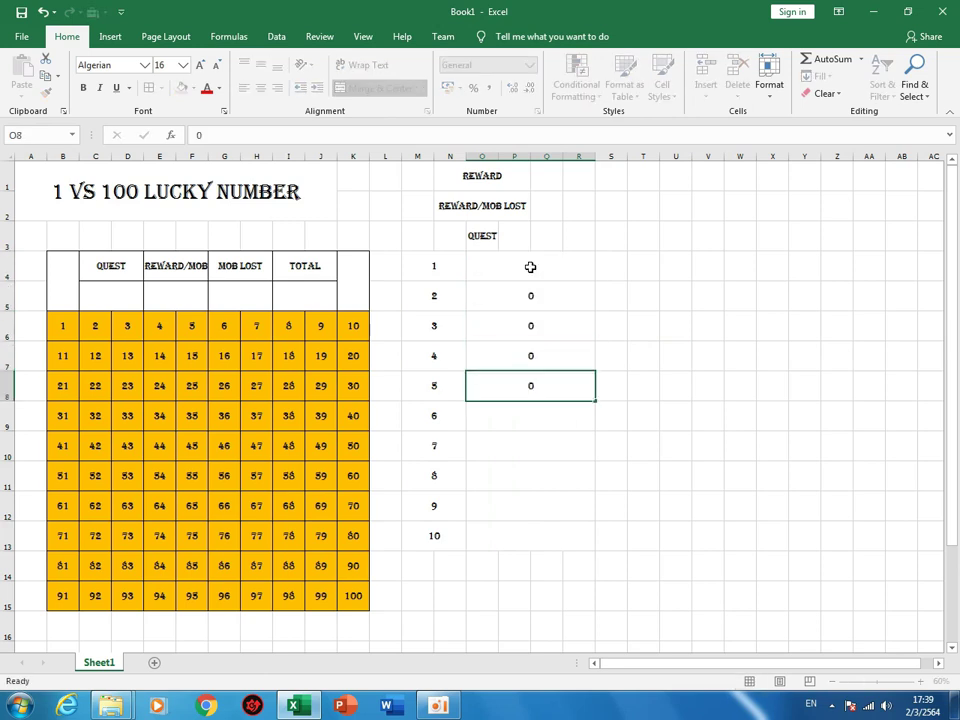
text( 0 0 0 0)
key(Return)
text(0)
key(Return)
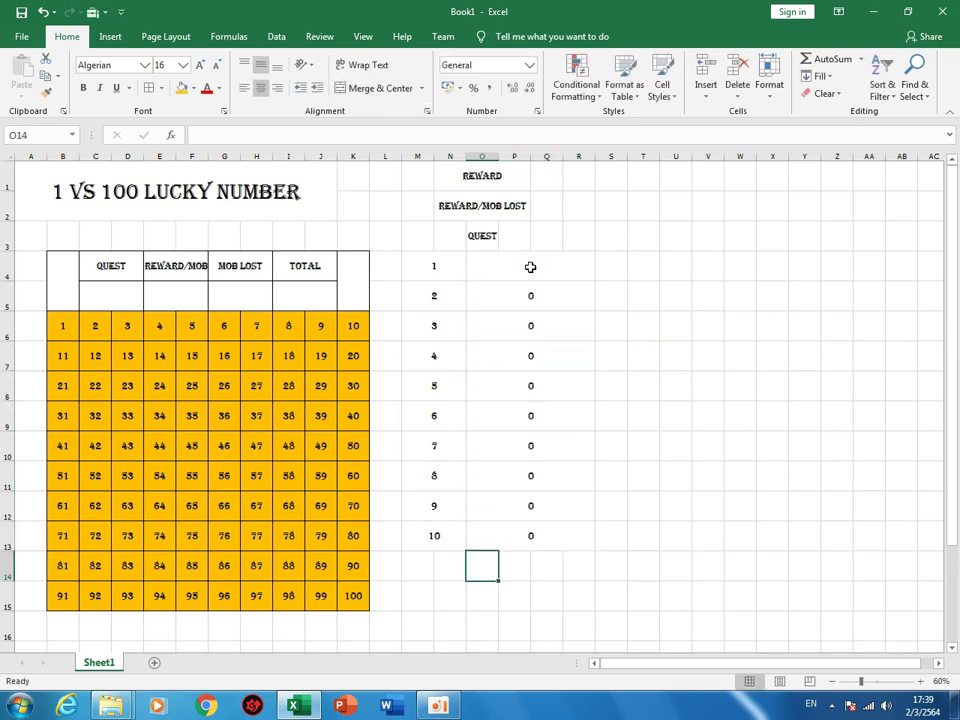
click(674, 391)
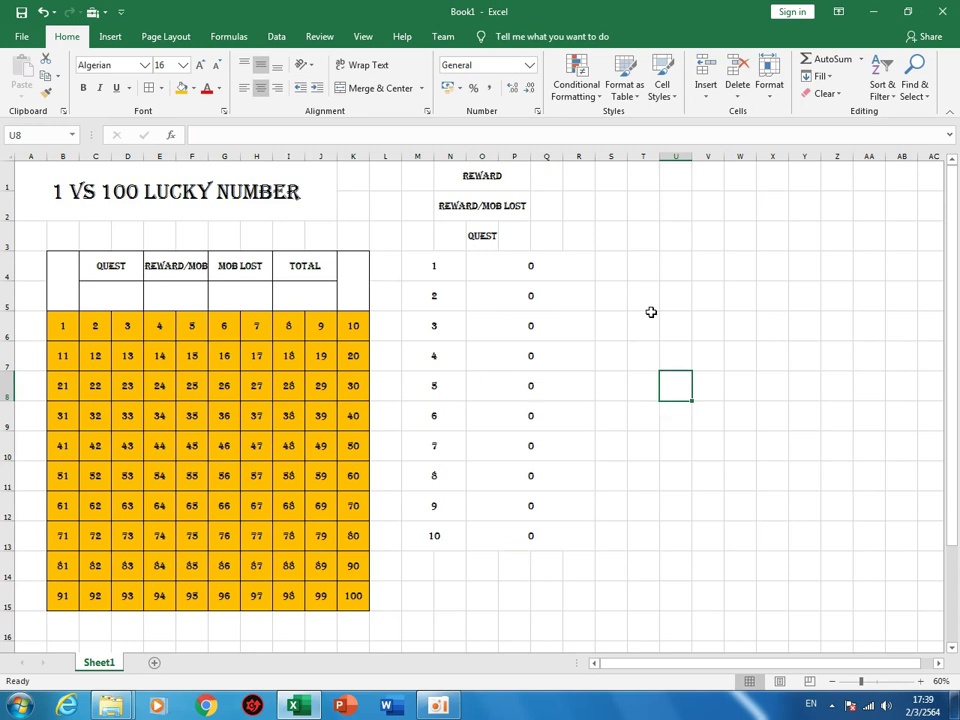
- Merge S4:T4 and copy the merged cell down to row 13
drag(608, 263, 632, 265)
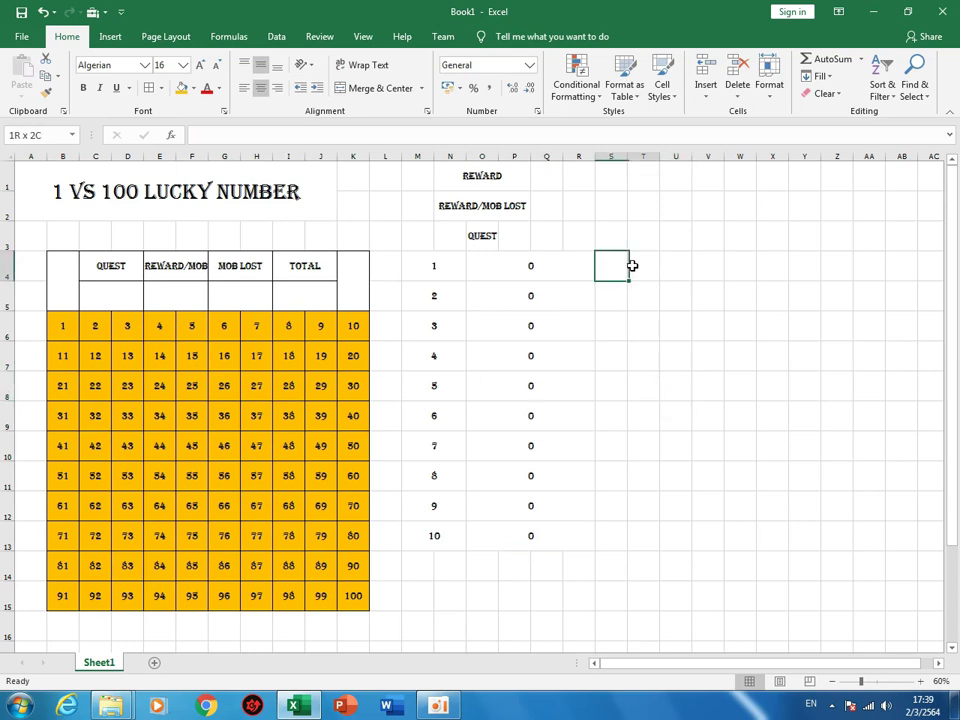
click(388, 90)
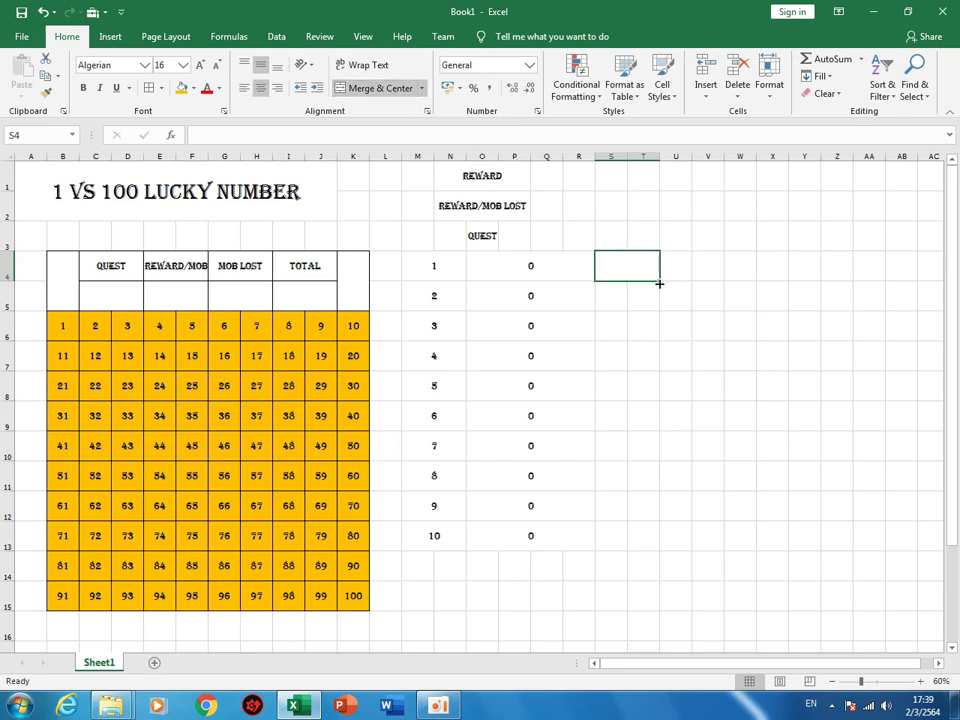
click(659, 286)
click(624, 272)
drag(660, 282, 634, 557)
click(750, 471)
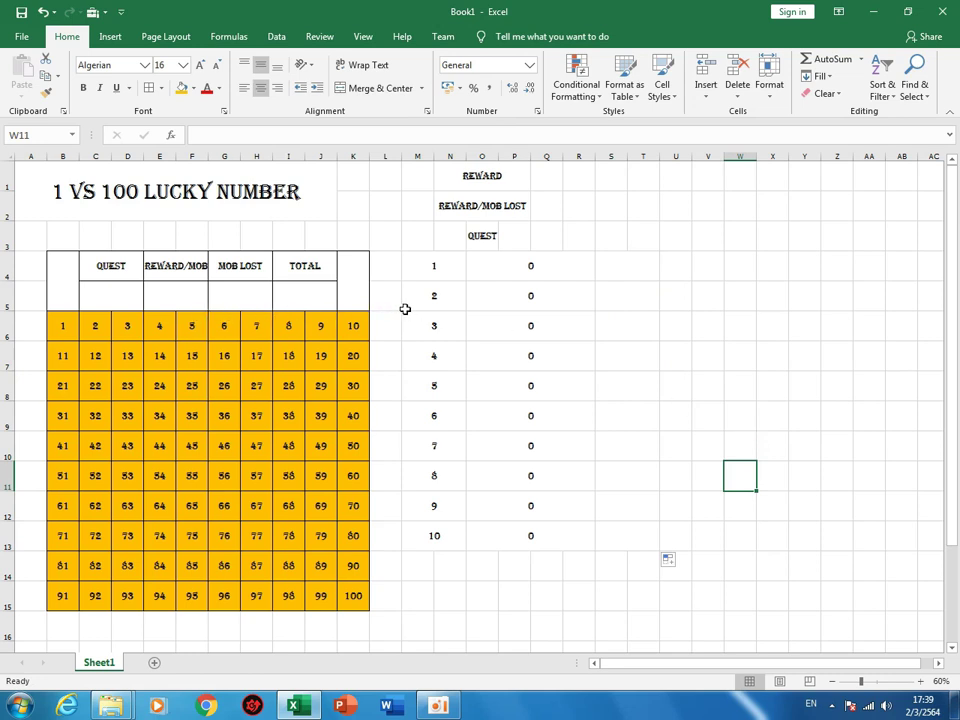
- Delete the REWARD, REWARD/MOB LOST and QUEST labels from O1:O3
drag(476, 180, 484, 234)
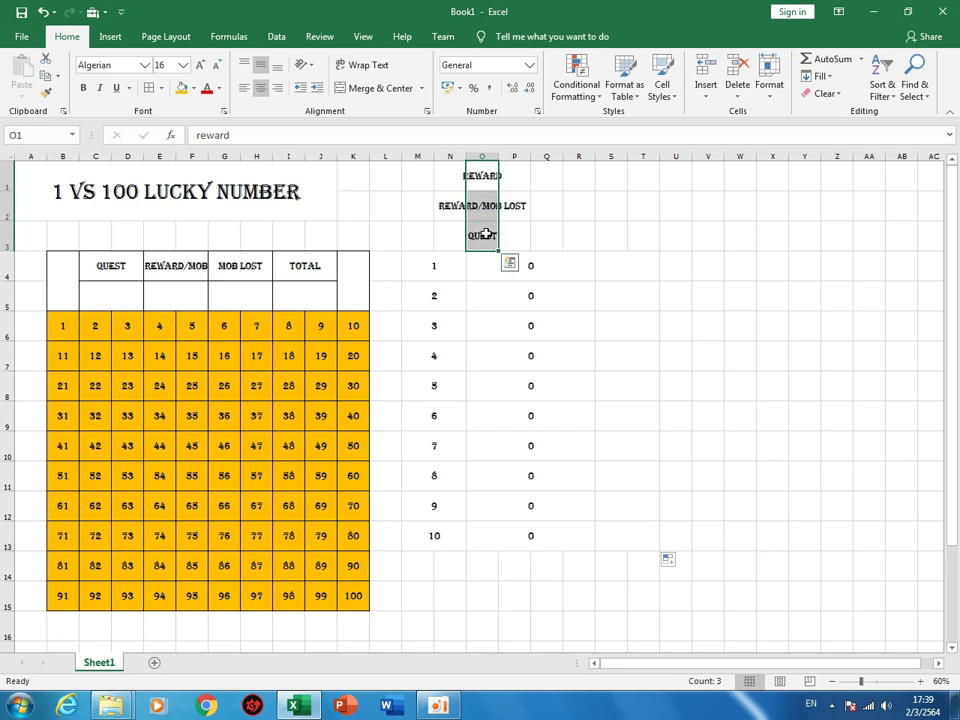
key(Delete)
click(573, 227)
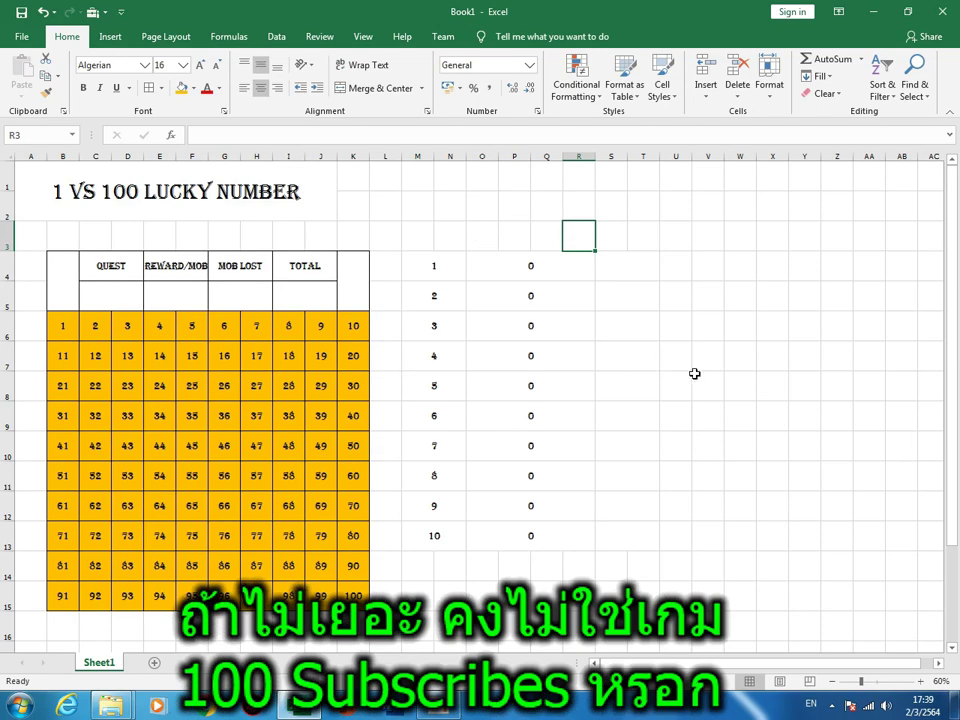
click(766, 388)
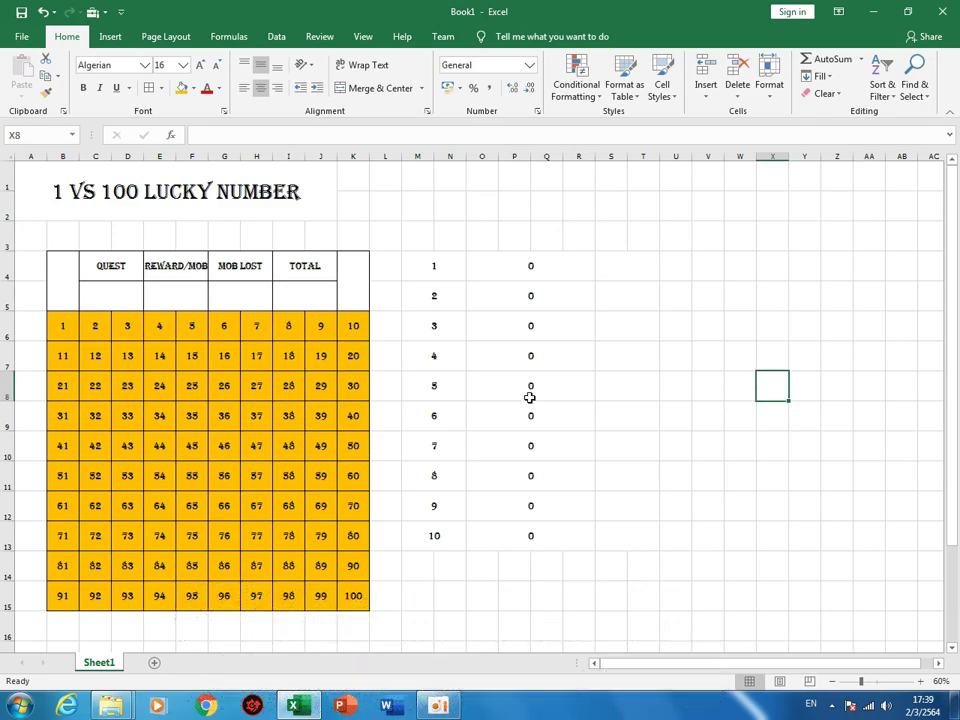
- Enter the label MOB CHOOSE in cell M1
click(410, 187)
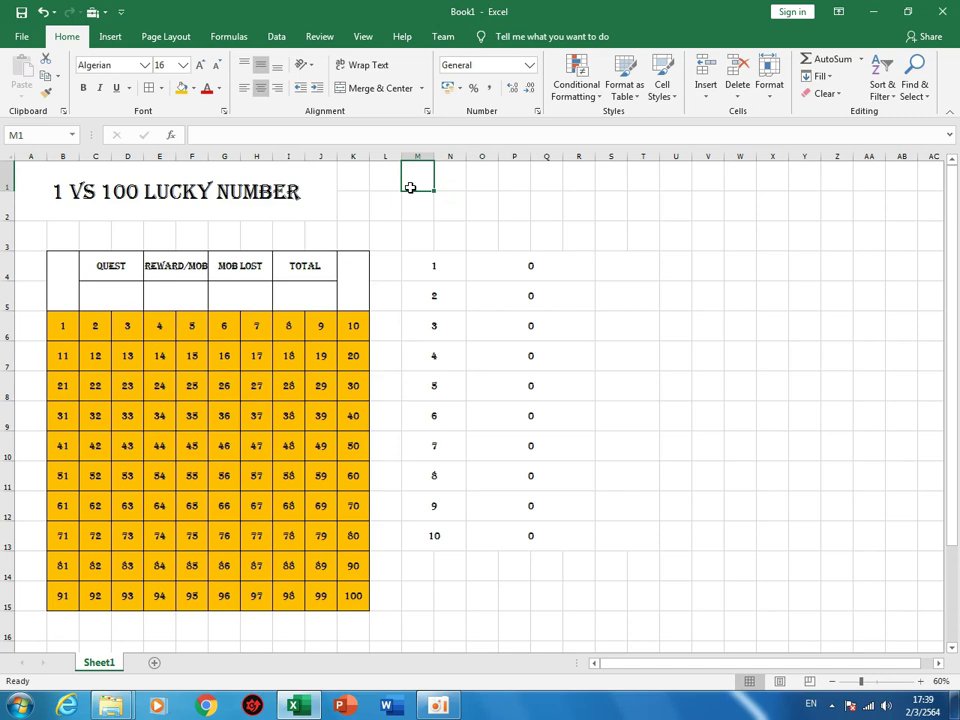
text(Mob)
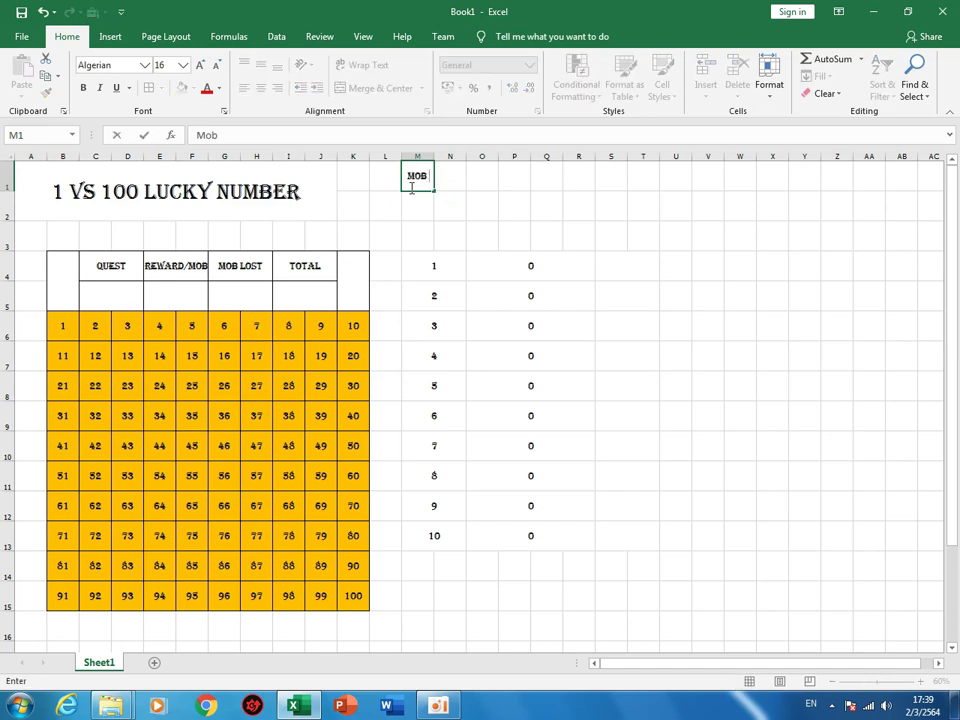
text( chh)
key(BackSpace)
text(oo)
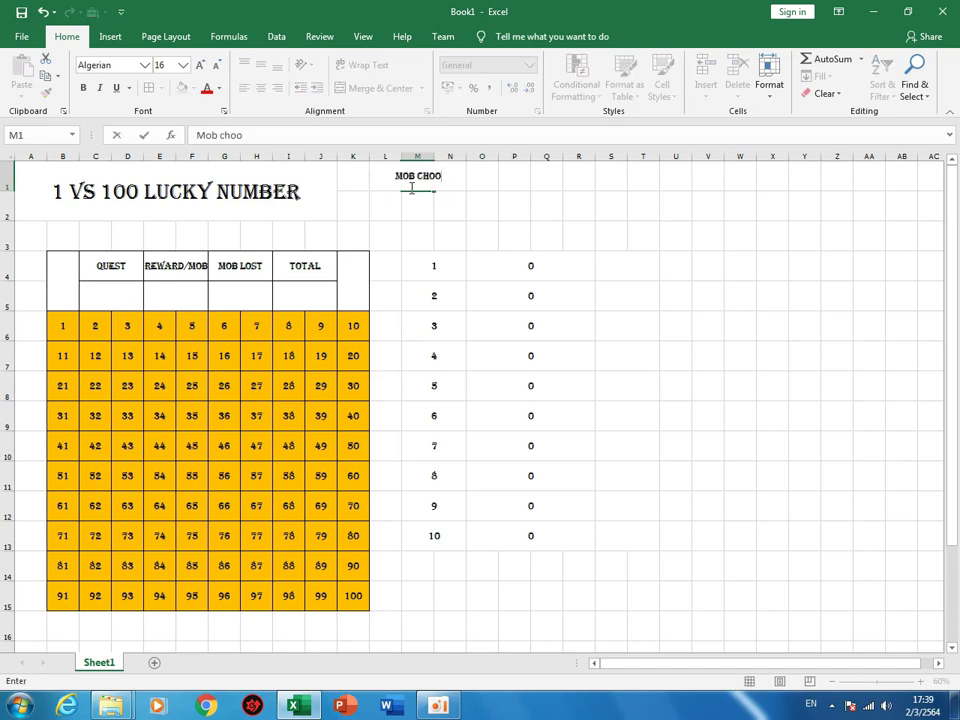
text(se)
key(Return)
click(418, 178)
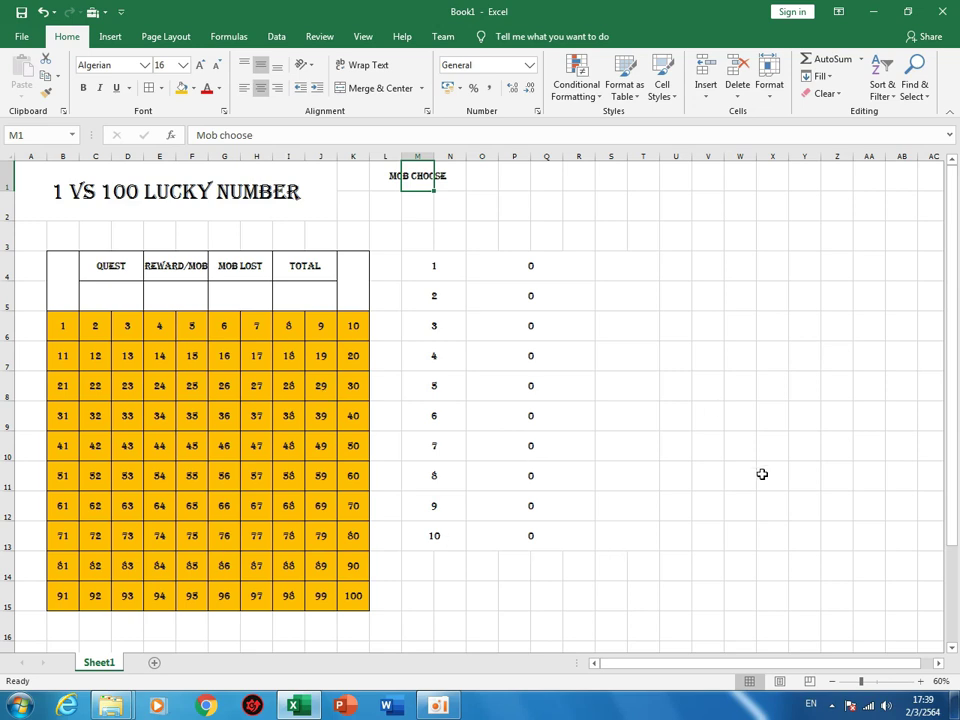
- Add the labels MOB SHOW and USE HELP beneath MOB CHOOSE
drag(62, 326, 353, 596)
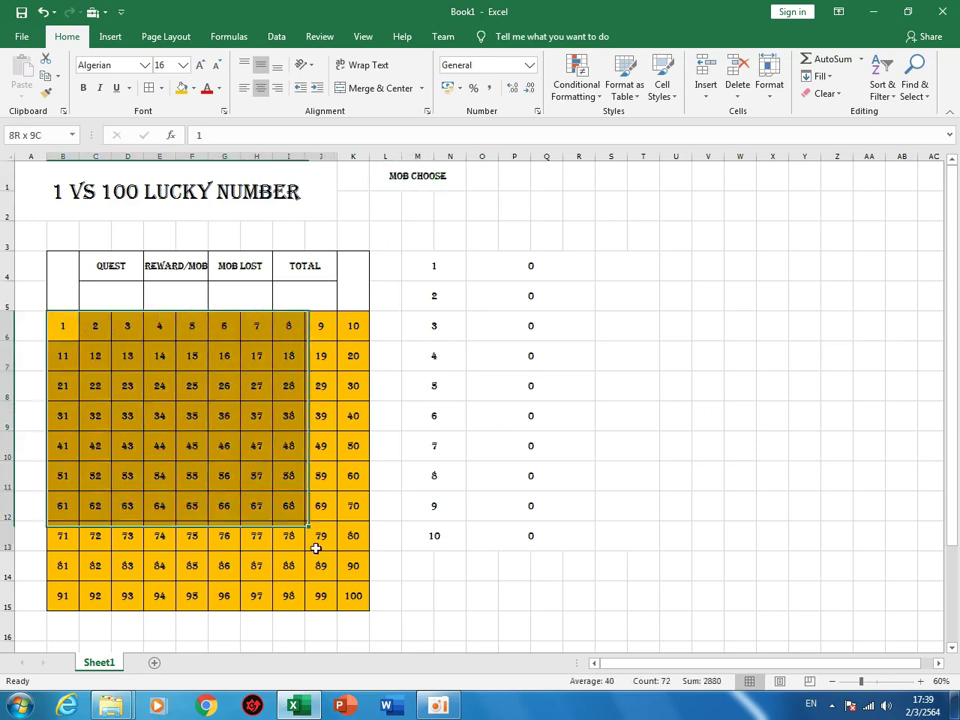
click(633, 568)
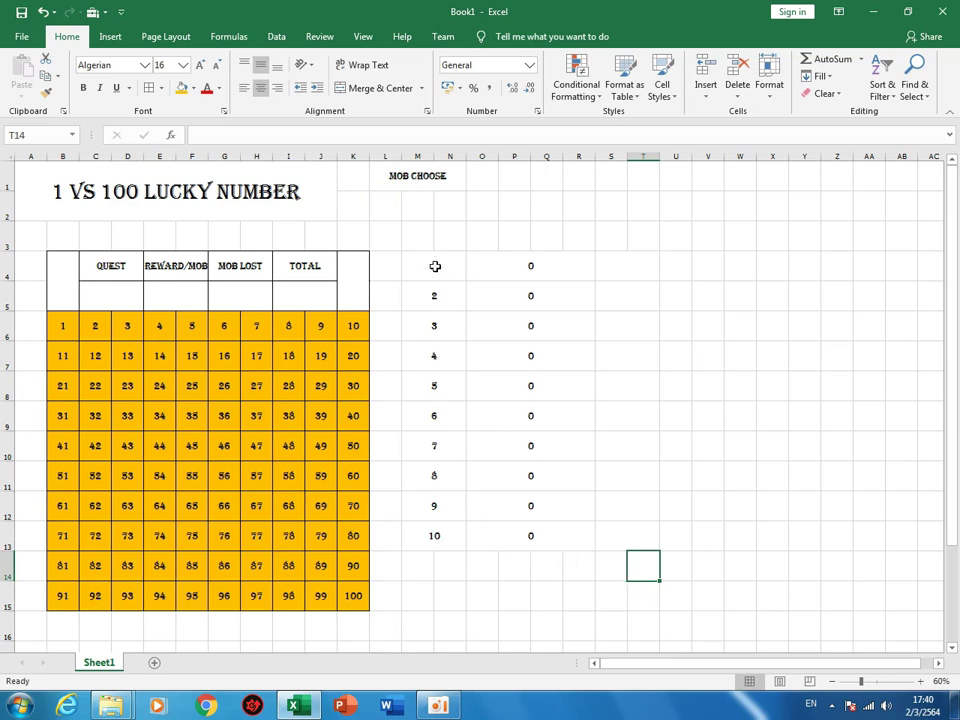
mouse_move(435, 266)
mouse_down()
mouse_move(546, 469)
mouse_move(544, 536)
mouse_up()
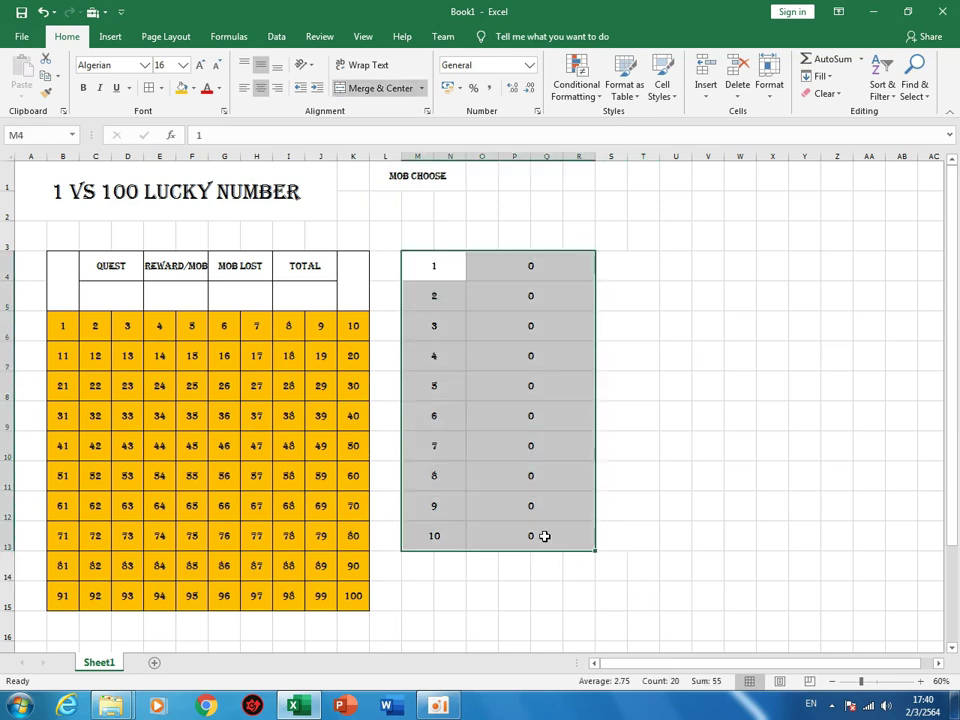
click(417, 205)
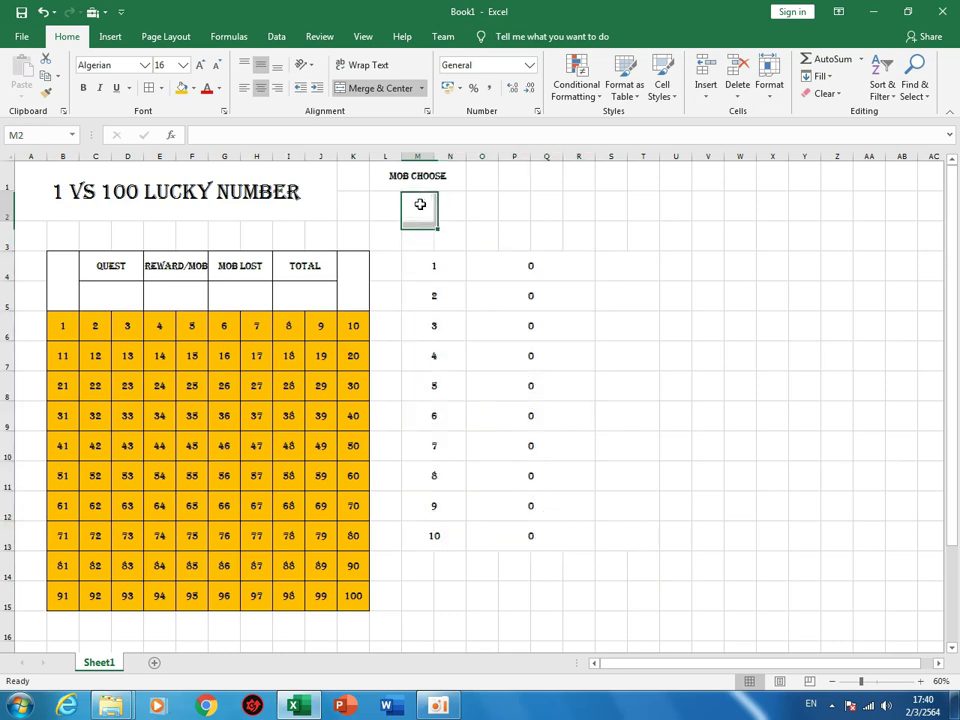
text(Mobsho)
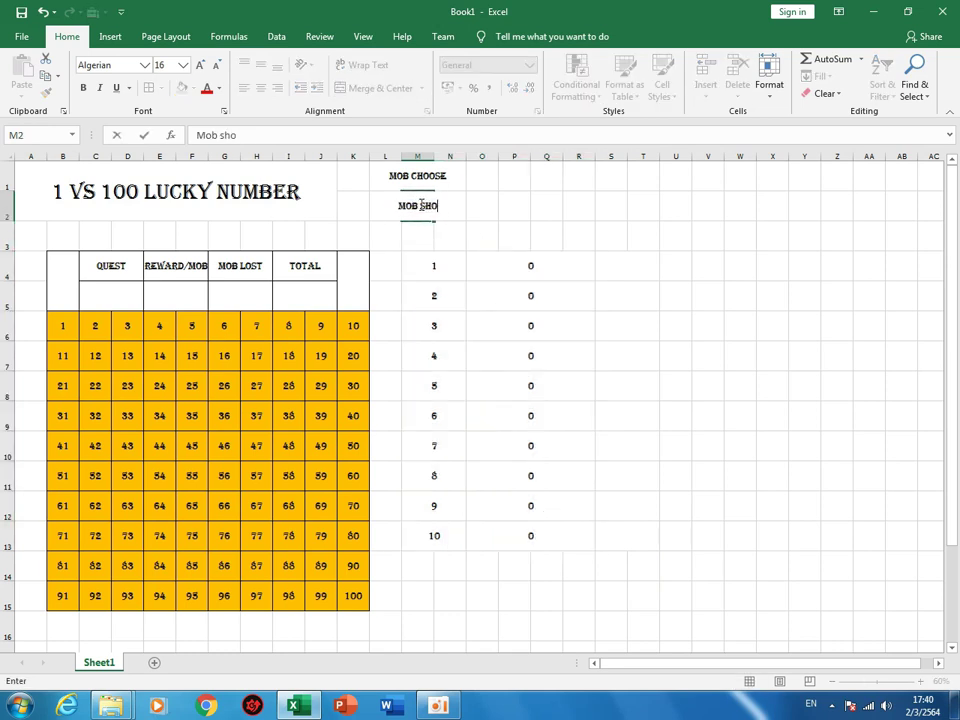
text(w)
key(Return)
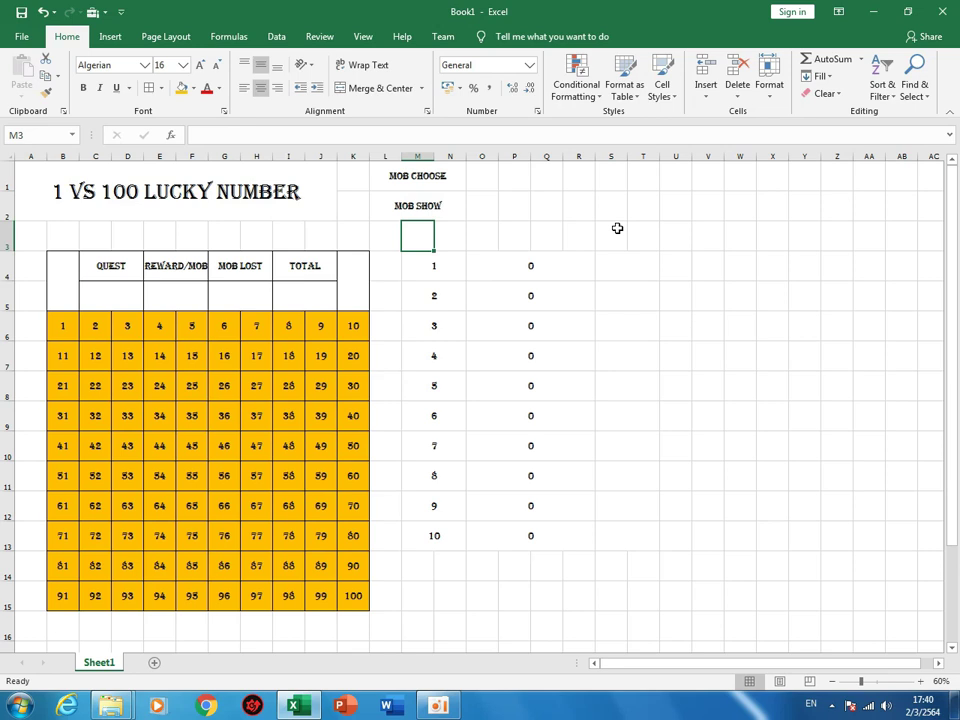
text(use he)
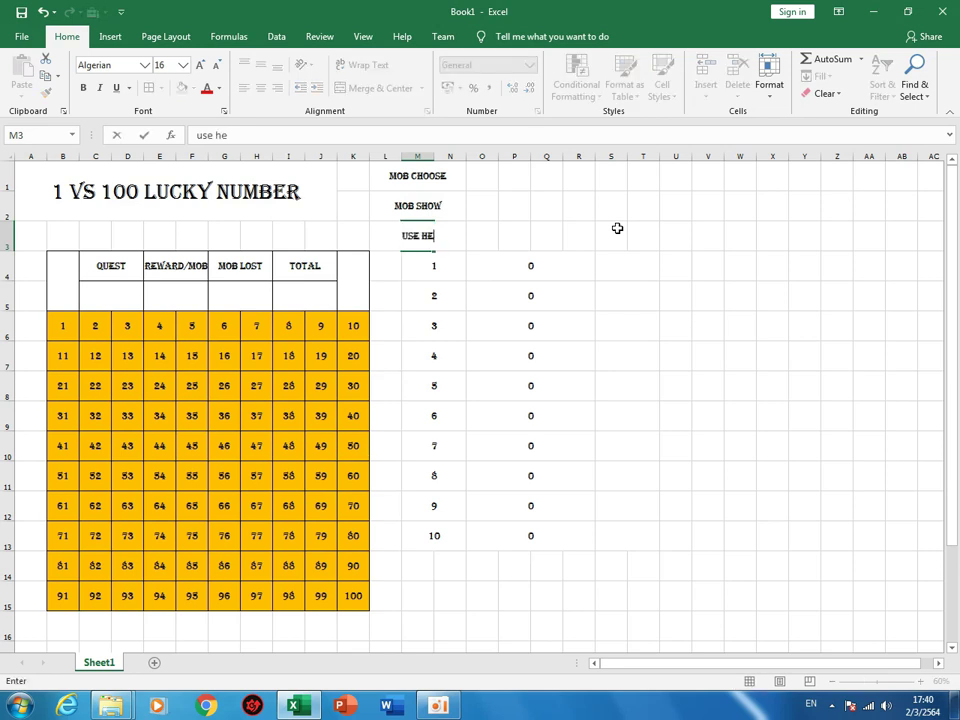
text(lp)
key(Return)
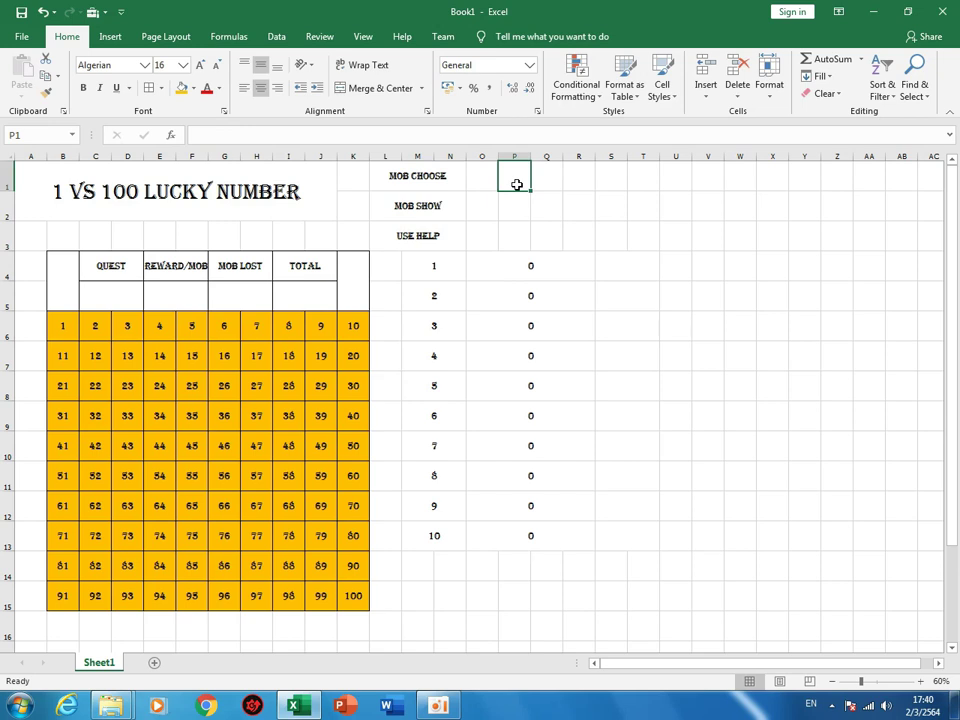
- Type PLAYER CHOOSE, RAND DEAD CHOICE and CLEAR MOB into P1, P2 and P3
text(pla)
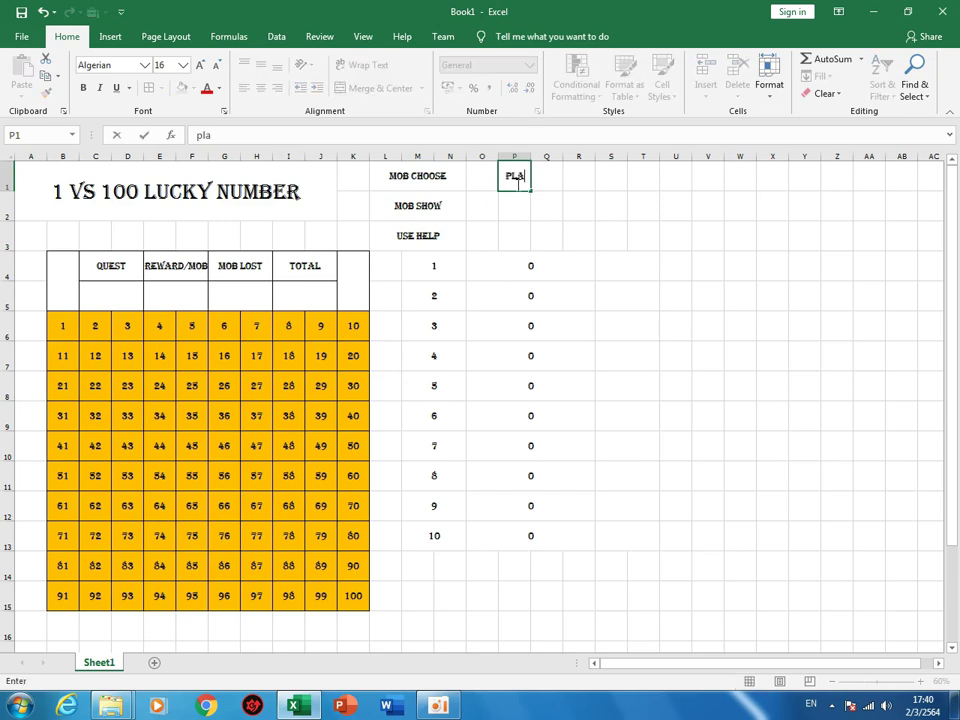
text(yer choose)
key(Return)
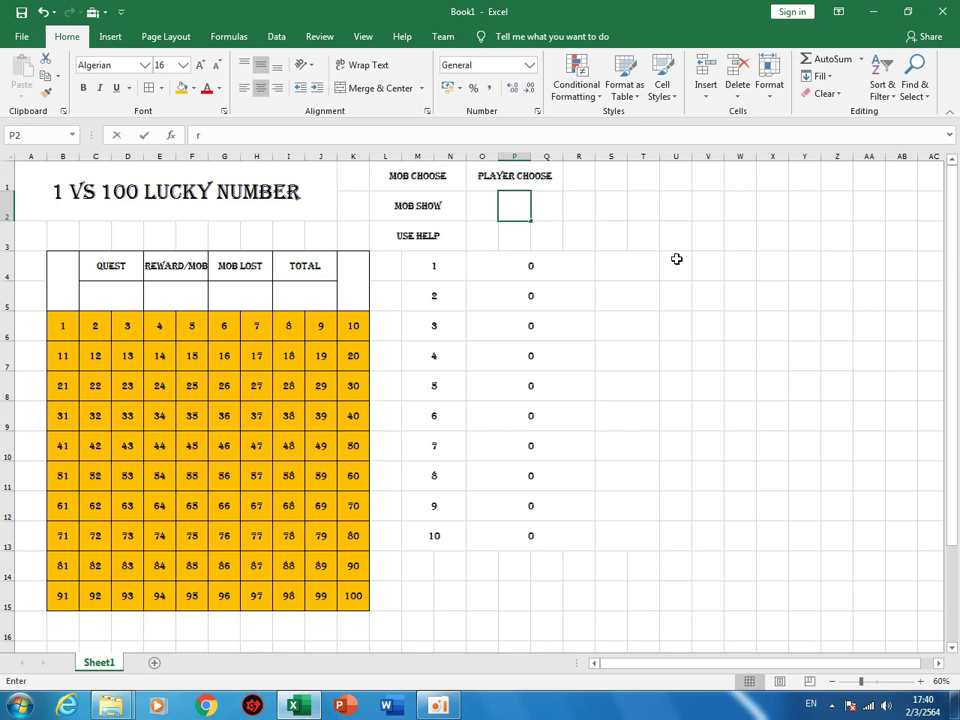
text(and dead )
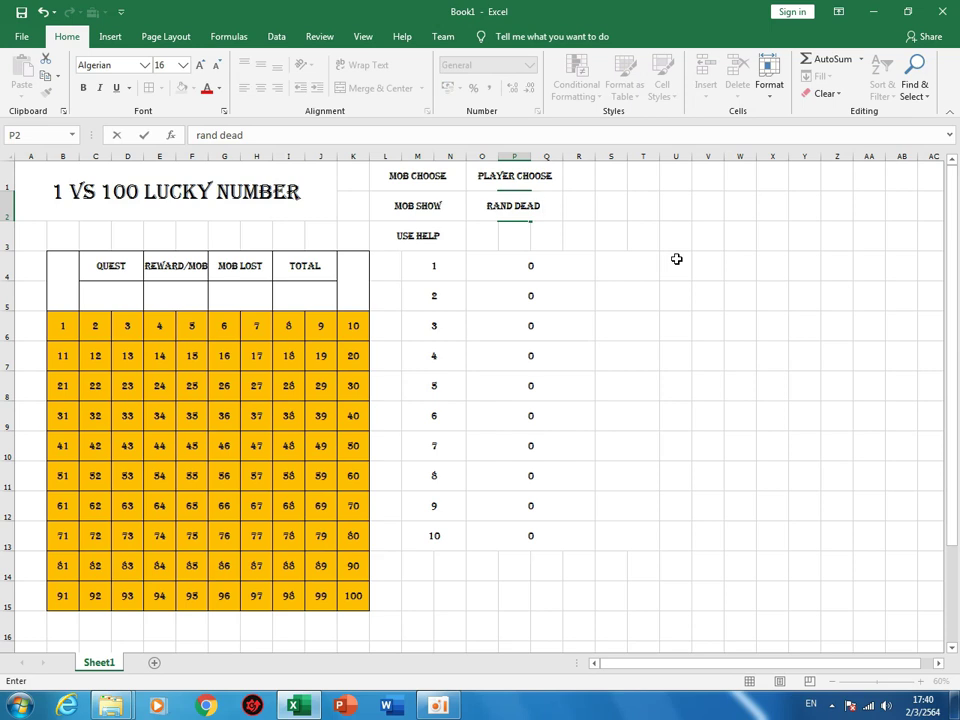
text(cho)
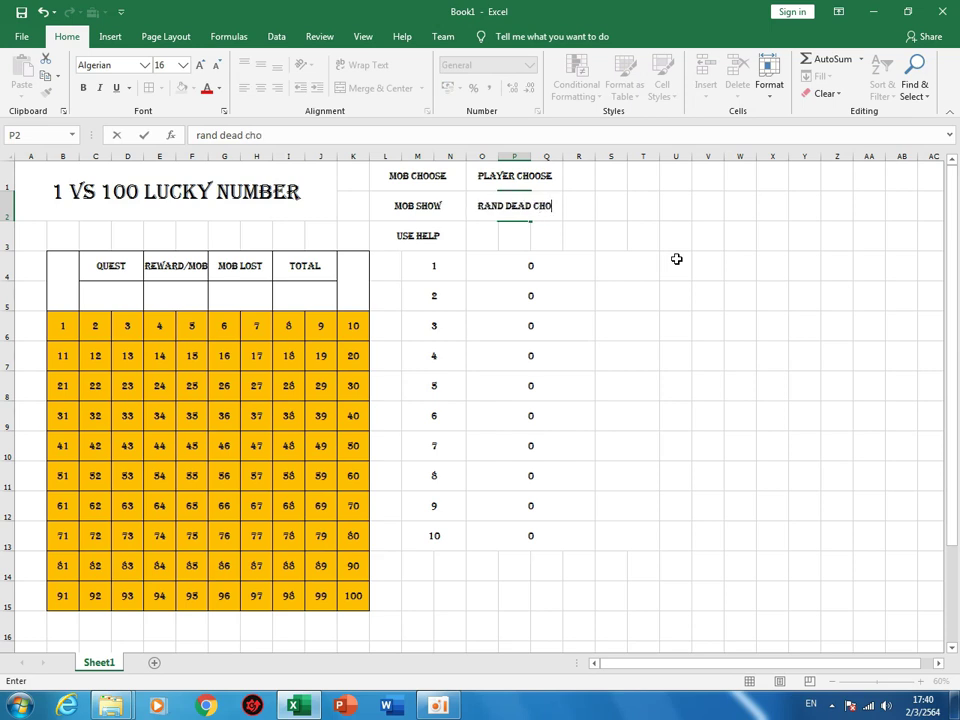
text(ice)
key(Return)
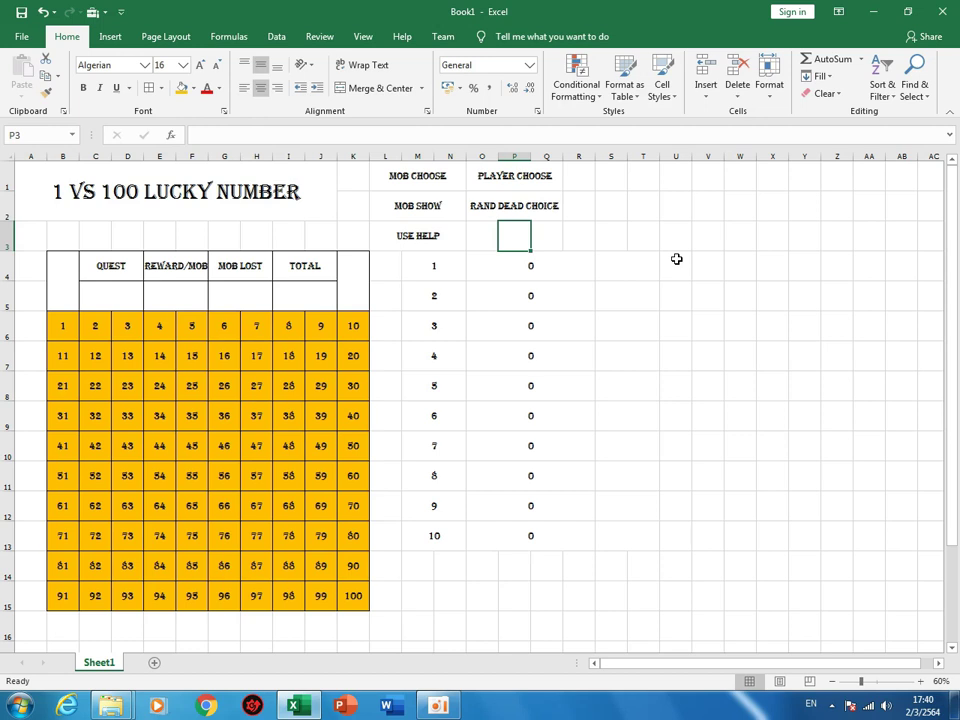
text(clea)
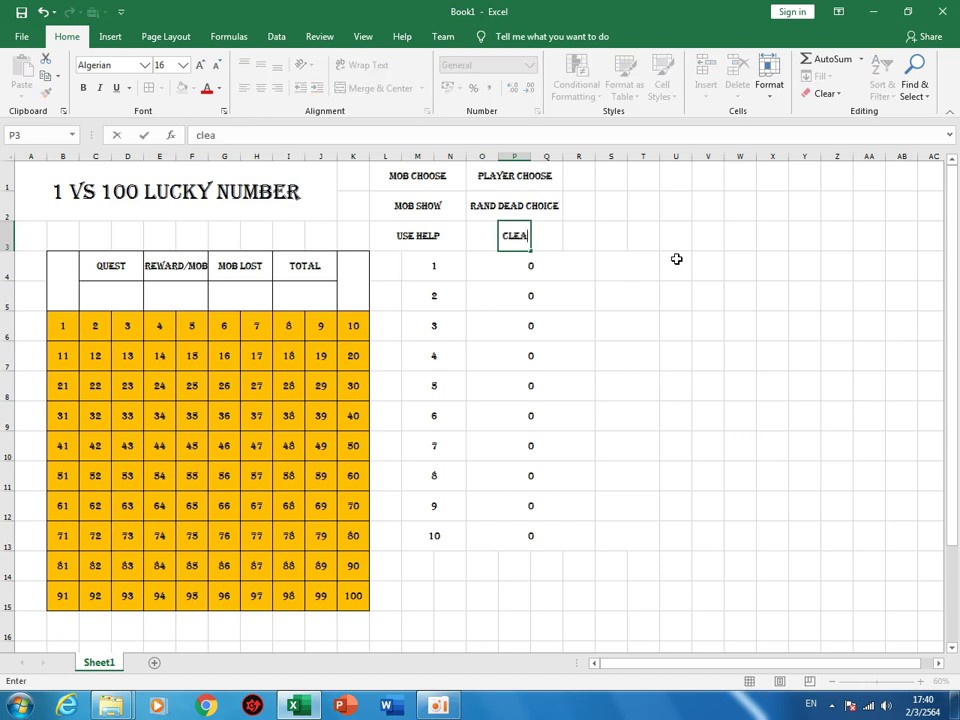
text(r mob)
key(Return)
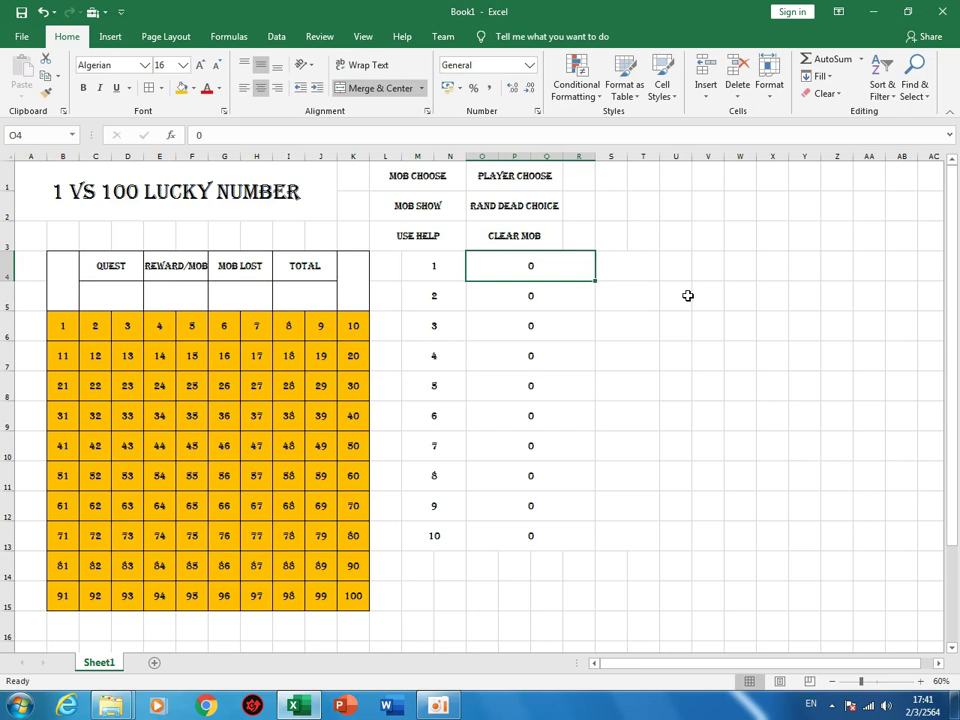
- Apply All Borders to the first 10-by-10 block, Z1:AI10
click(938, 663)
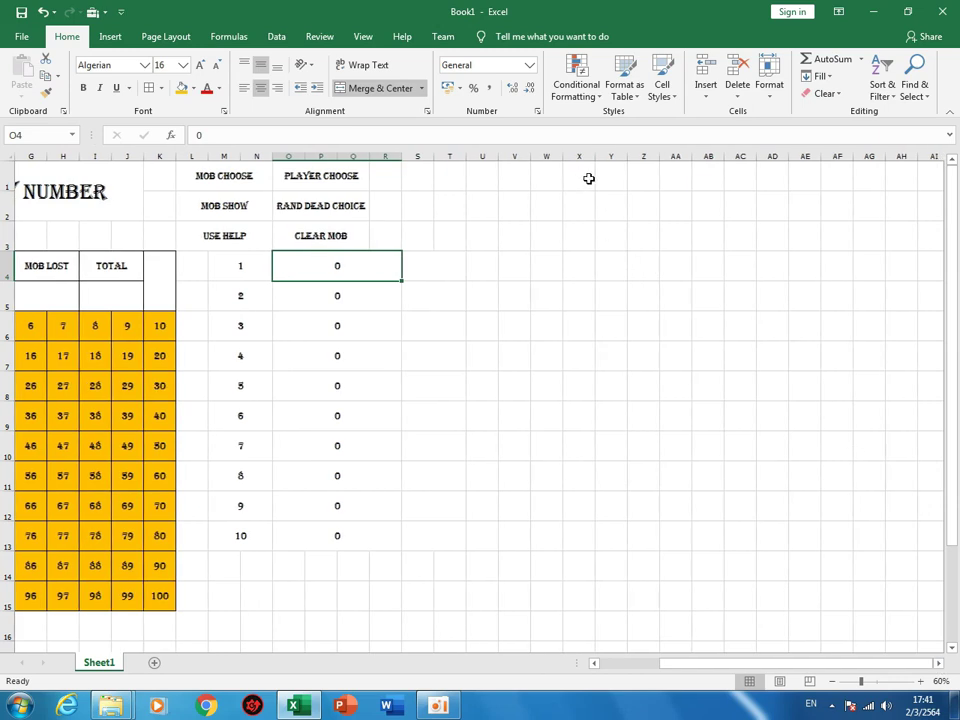
mouse_move(650, 178)
mouse_down()
mouse_move(806, 182)
mouse_move(796, 433)
mouse_up()
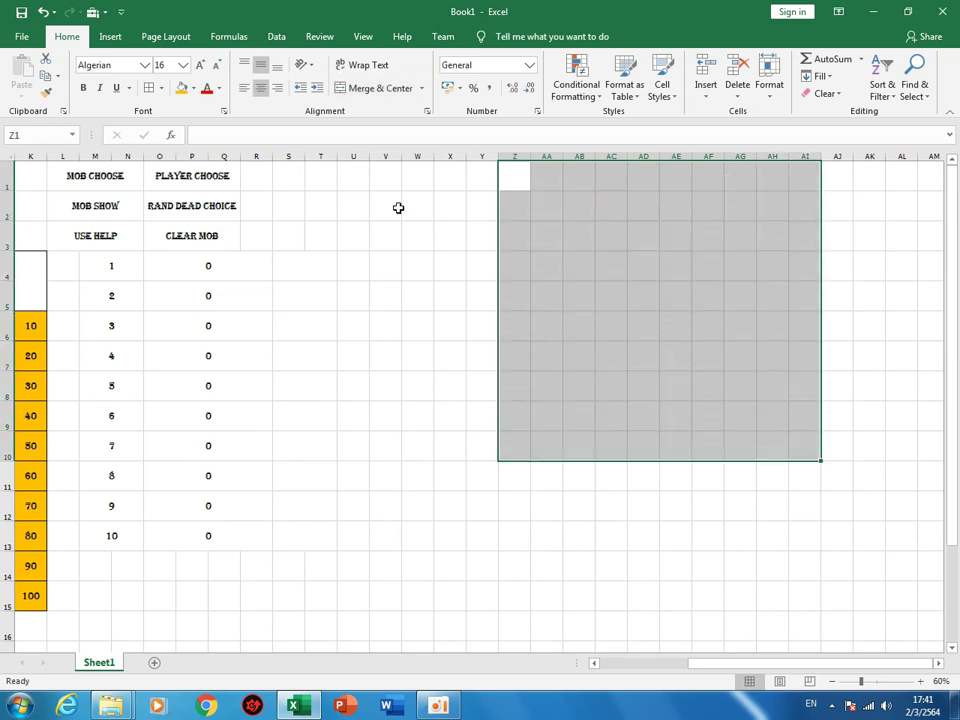
click(148, 88)
click(676, 325)
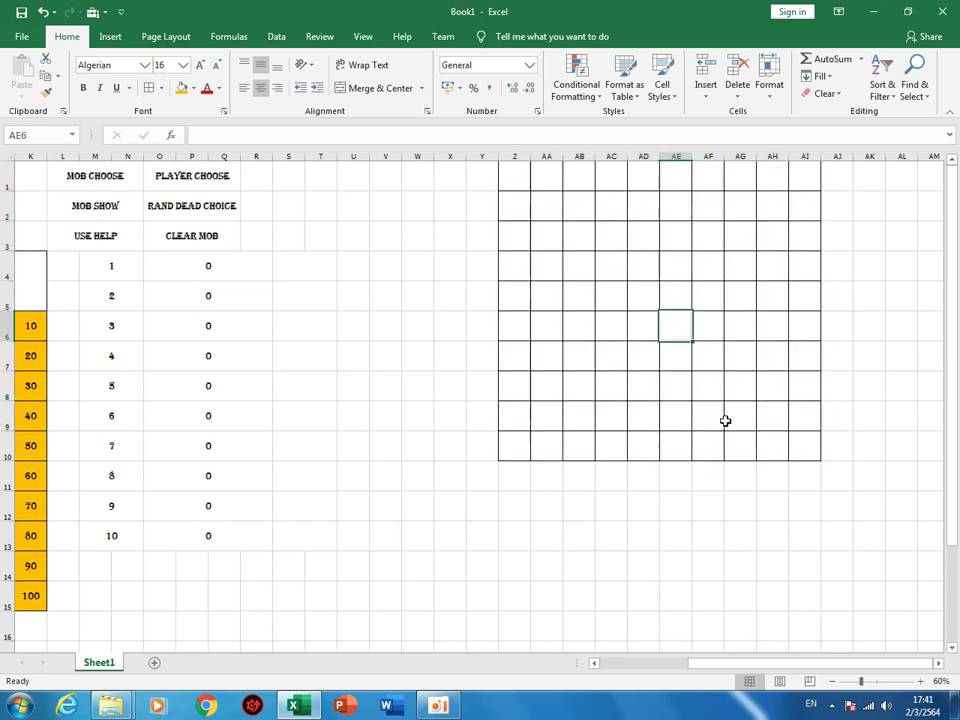
- Apply All Borders to the second 10-by-10 block, AK1:AT10
click(938, 663)
click(938, 663)
click(938, 663)
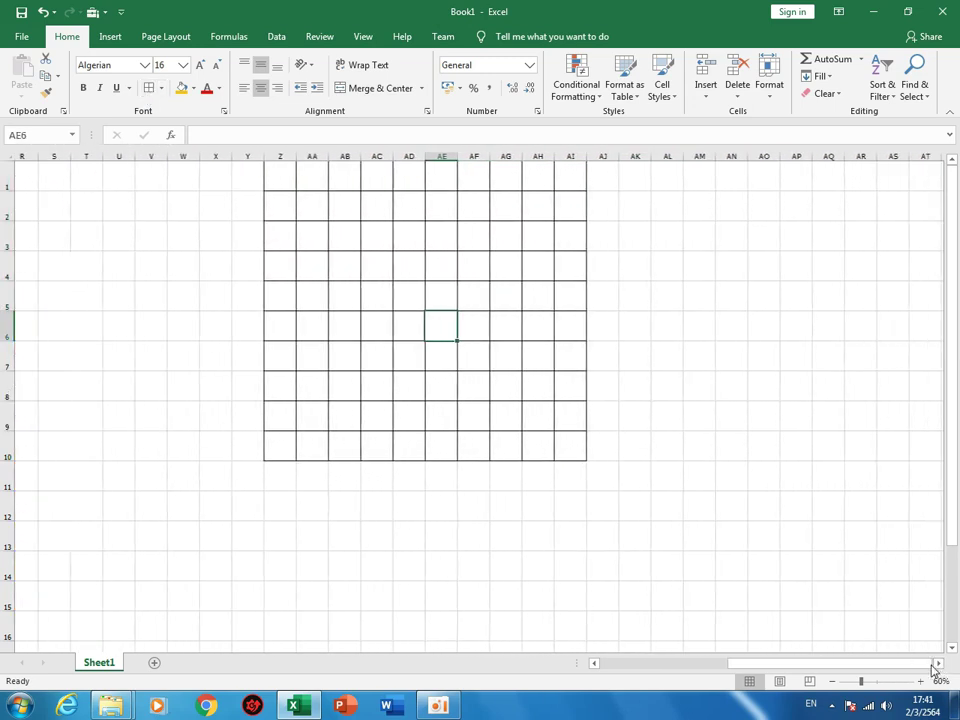
click(936, 664)
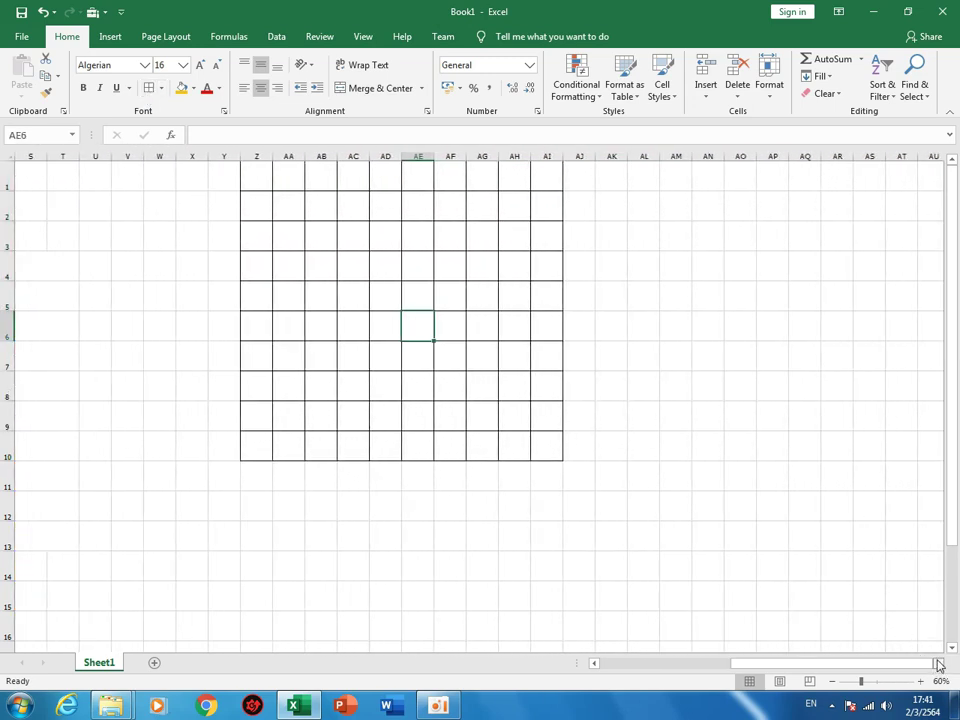
click(938, 663)
mouse_move(519, 182)
mouse_down()
mouse_move(790, 423)
mouse_move(791, 458)
mouse_up()
click(149, 88)
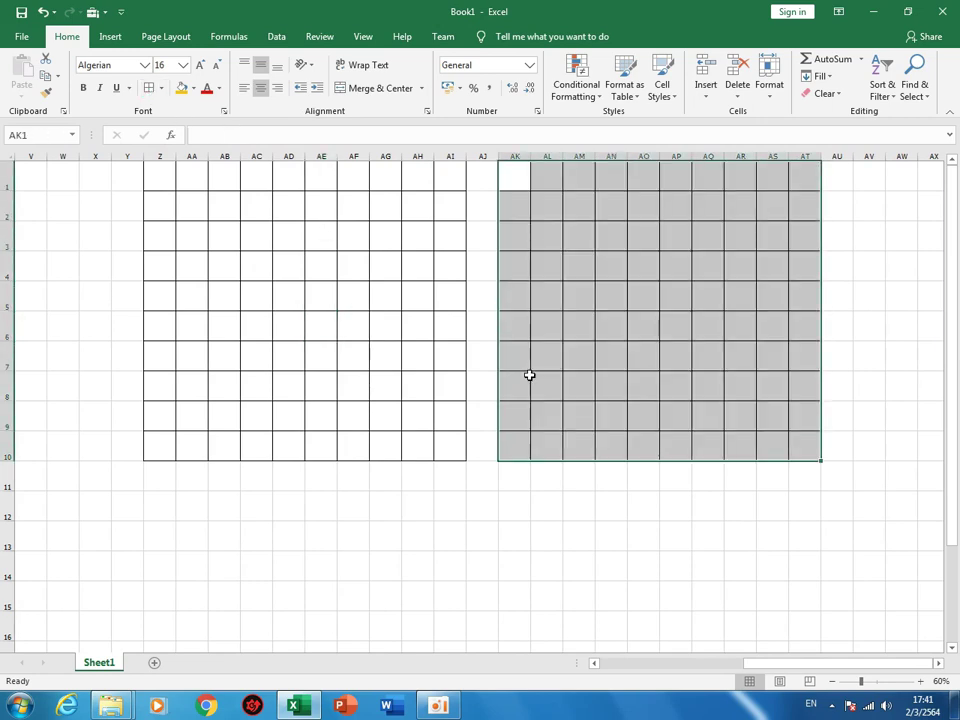
- Move both bordered grids down so they occupy rows 6–15
drag(816, 663, 776, 675)
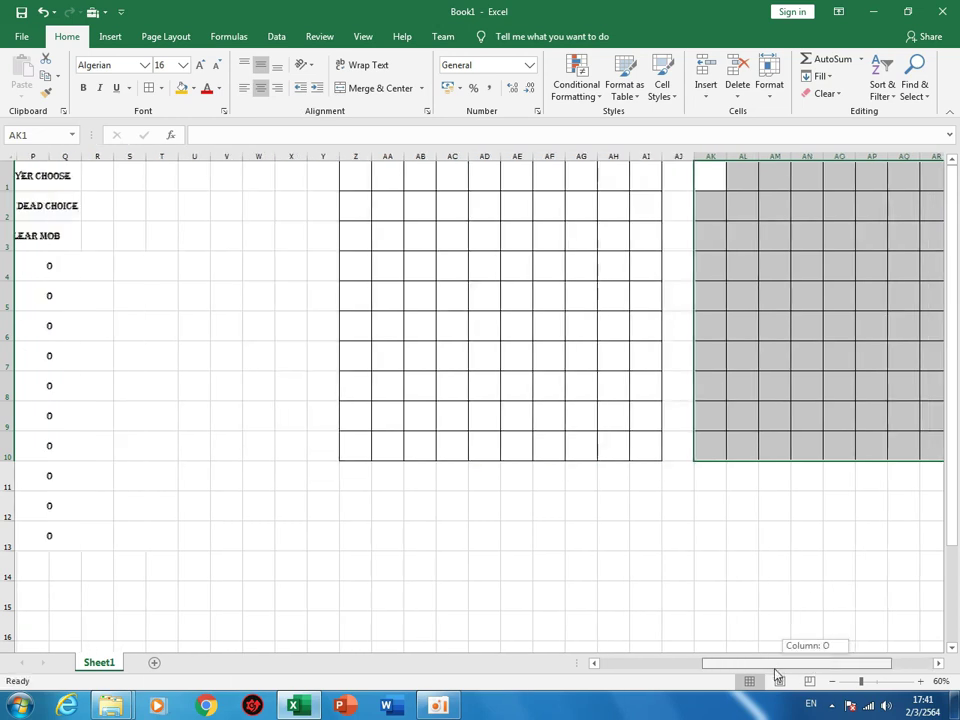
mouse_move(349, 178)
mouse_down()
mouse_move(956, 432)
mouse_move(900, 441)
mouse_move(890, 549)
mouse_up()
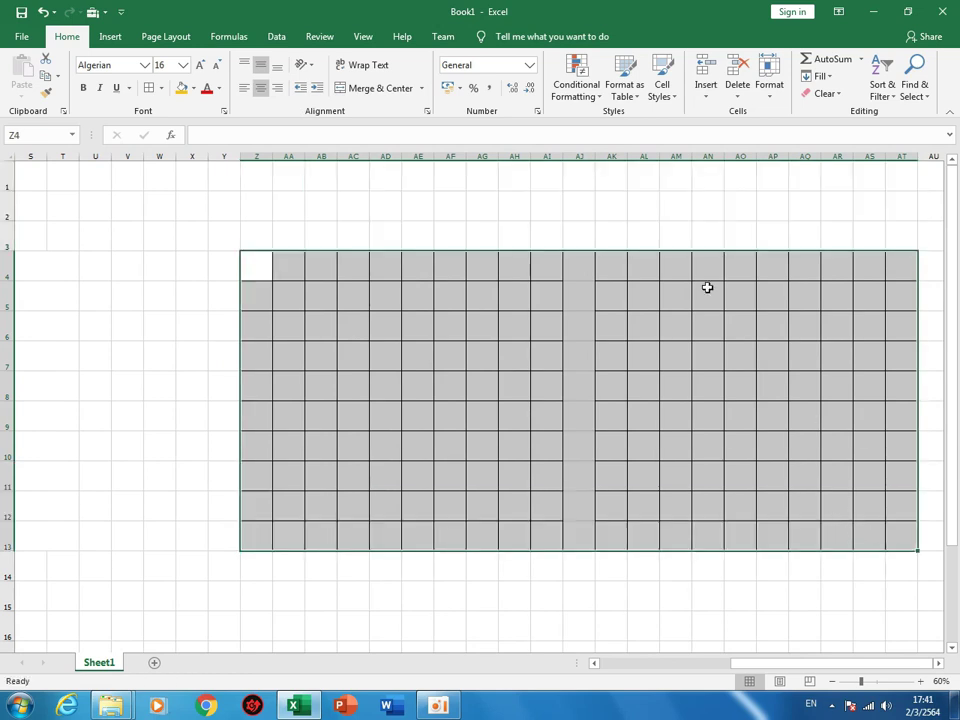
mouse_move(660, 251)
mouse_down()
mouse_move(660, 301)
mouse_move(630, 346)
mouse_up()
- Put QUEST in Y1 and fill Z1:AS1 with the numbers 1 to 20
click(501, 216)
click(217, 181)
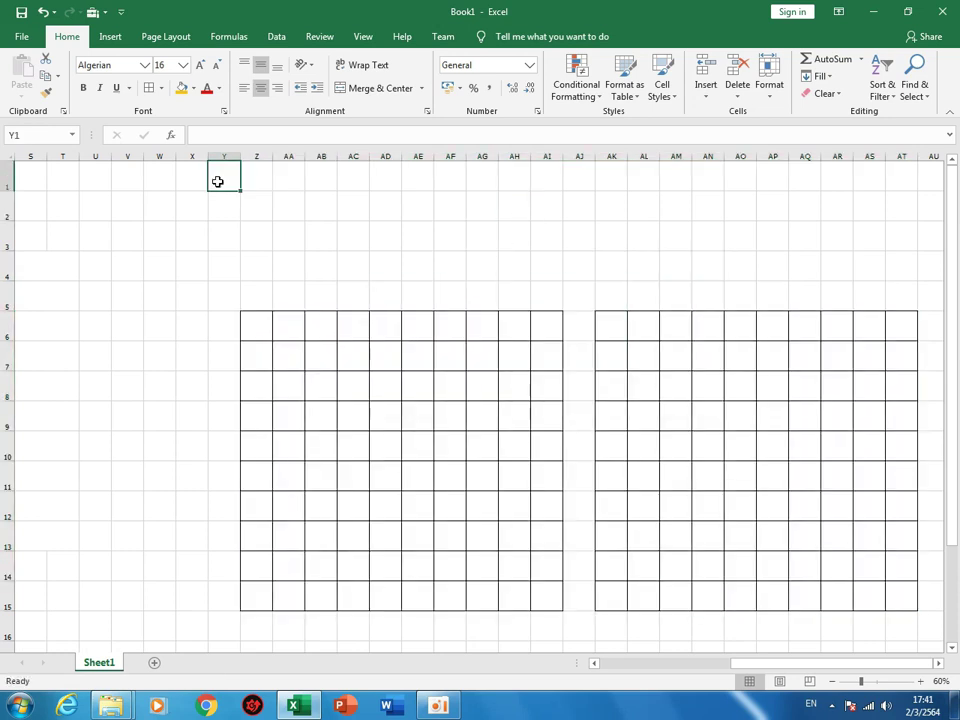
text(qu)
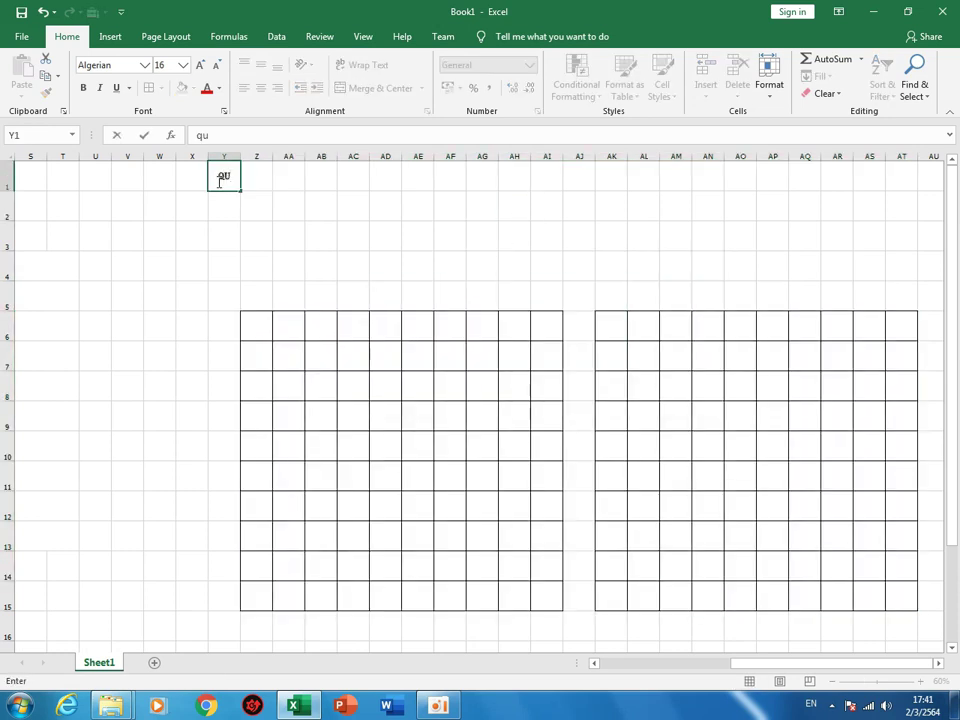
text(est)
key(Return)
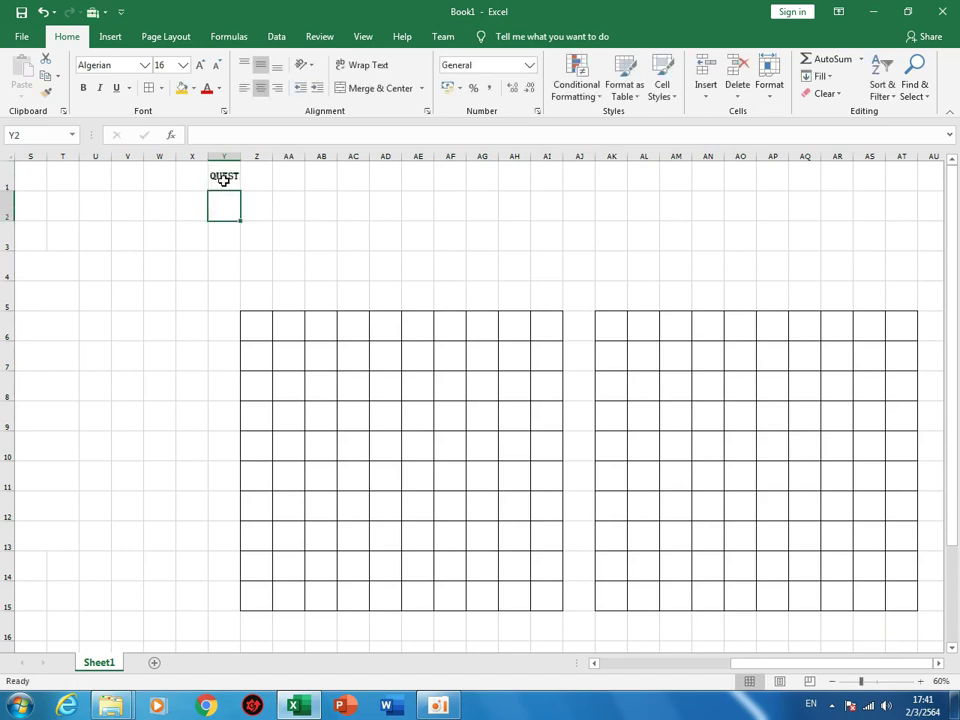
click(267, 178)
text(1	2	3	)
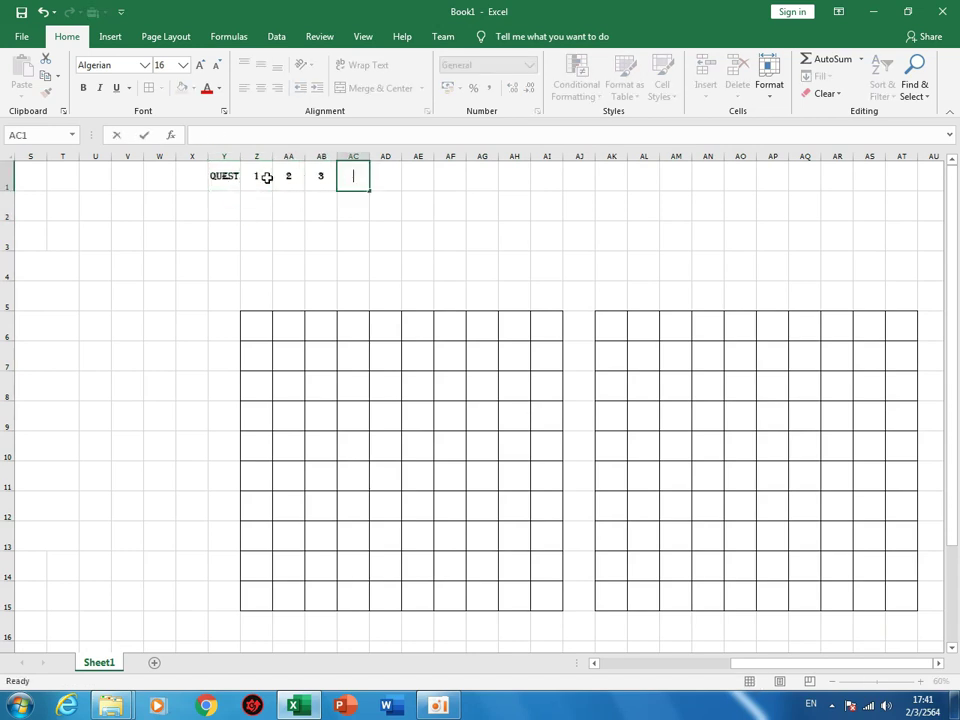
text(4	5)
mouse_move(258, 177)
mouse_down()
mouse_move(663, 208)
mouse_move(874, 190)
mouse_up()
click(857, 212)
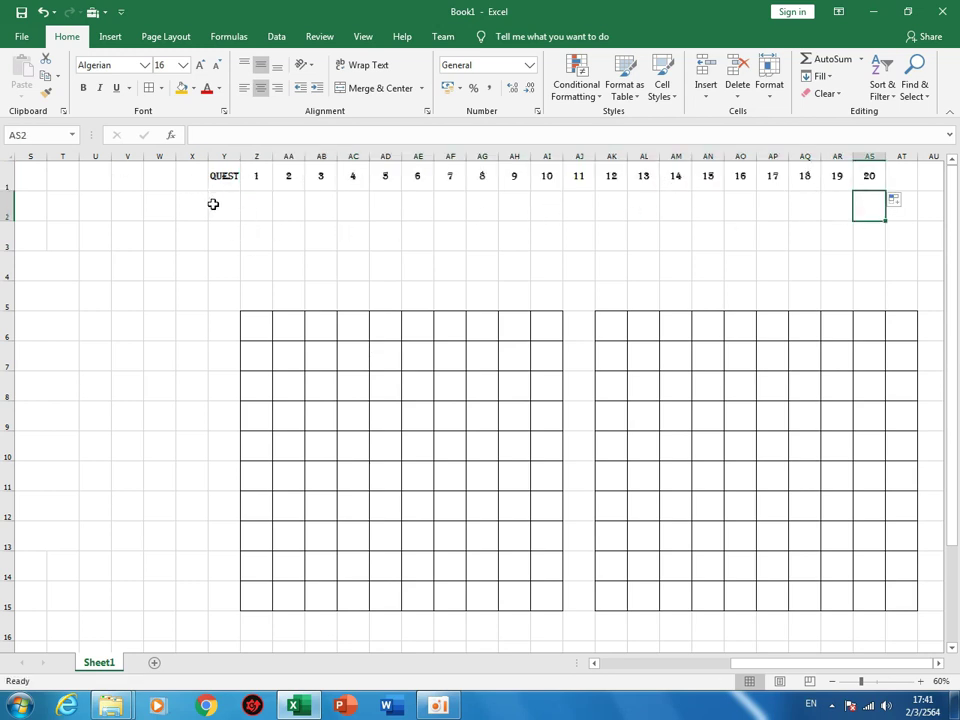
- Label cell Y2, below QUEST, as RE/MOB
click(214, 204)
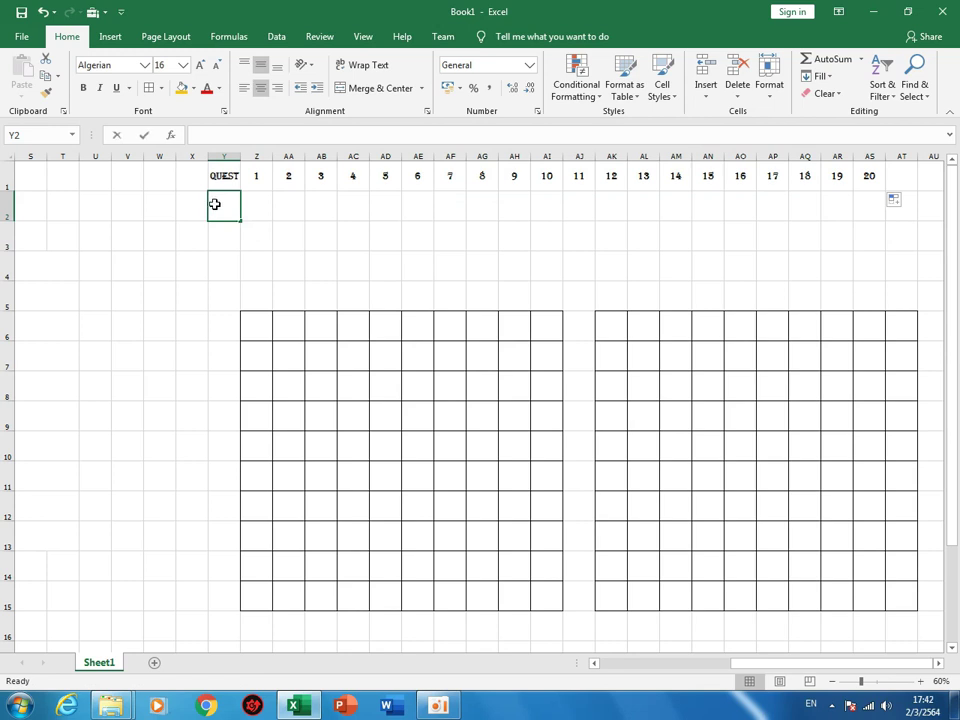
text(re/mob)
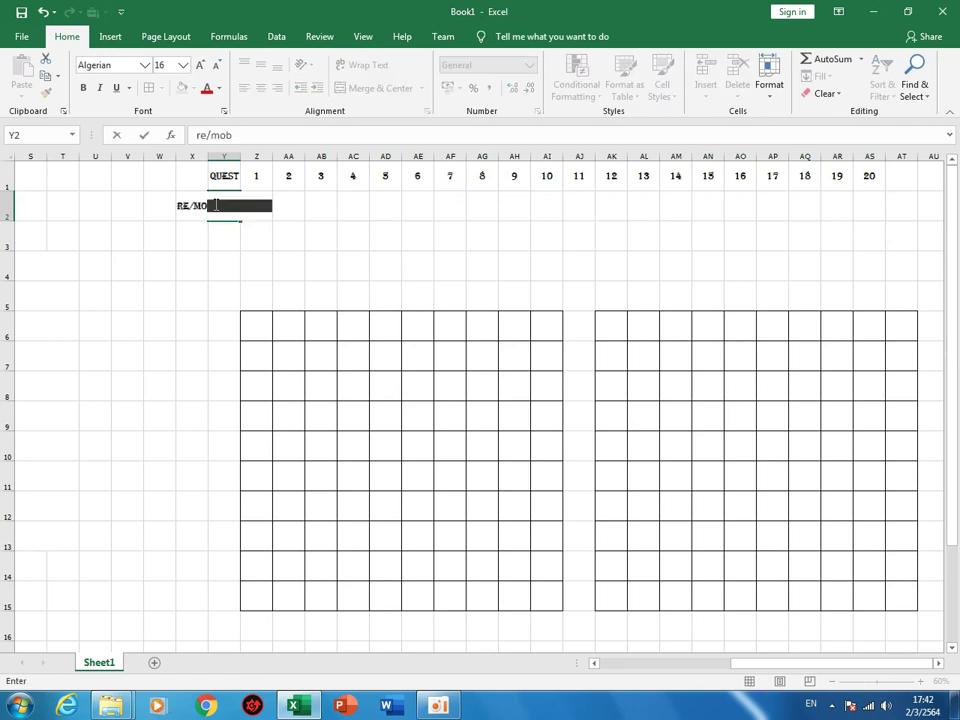
key(Return)
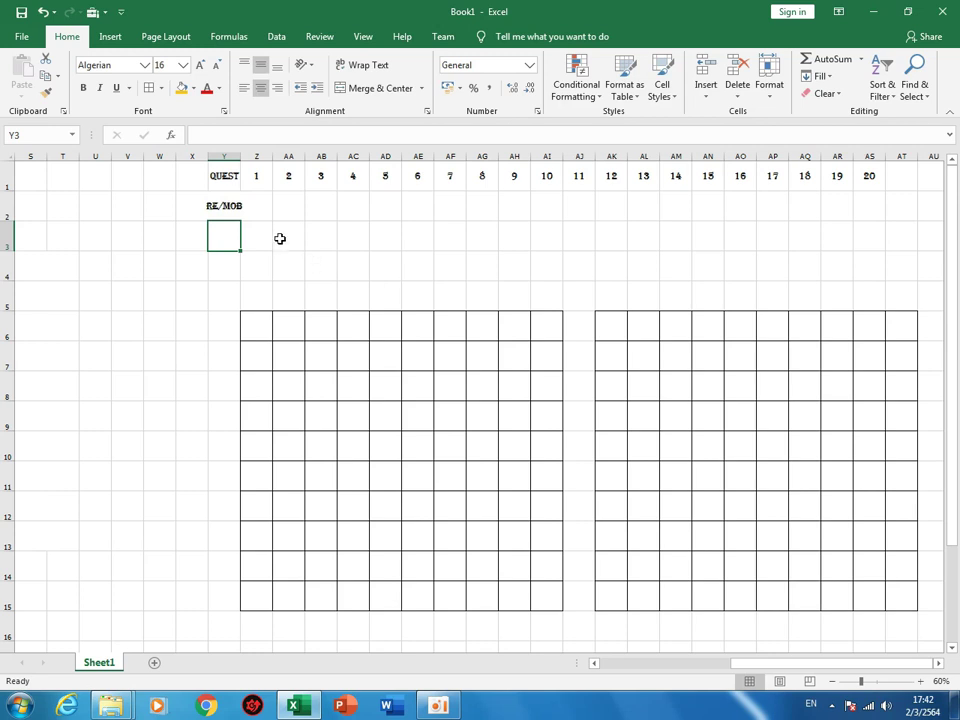
- Enter rewards 100, 200, 400, 600, 800, 1000, 1500, 2000, 2500, 3000 for quests 1–10
click(261, 211)
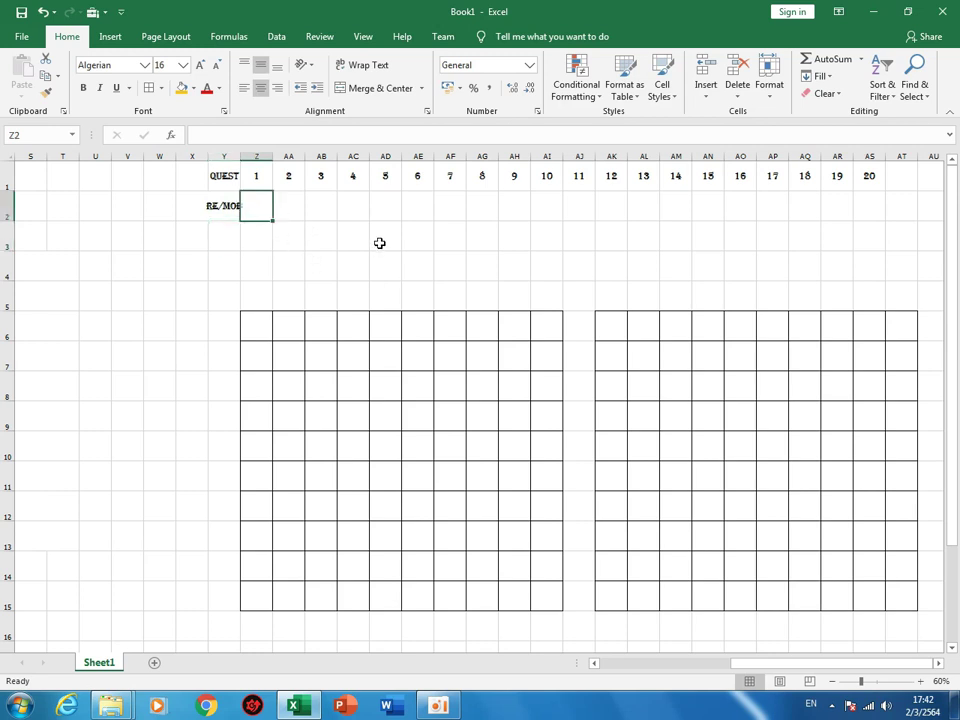
text(100)
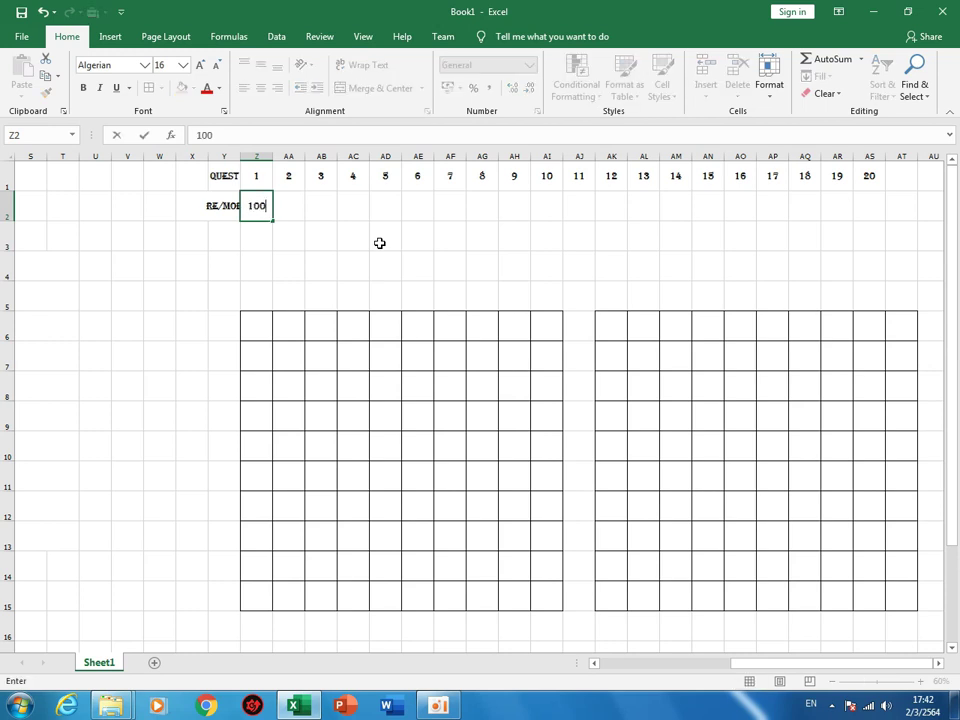
key(Tab)
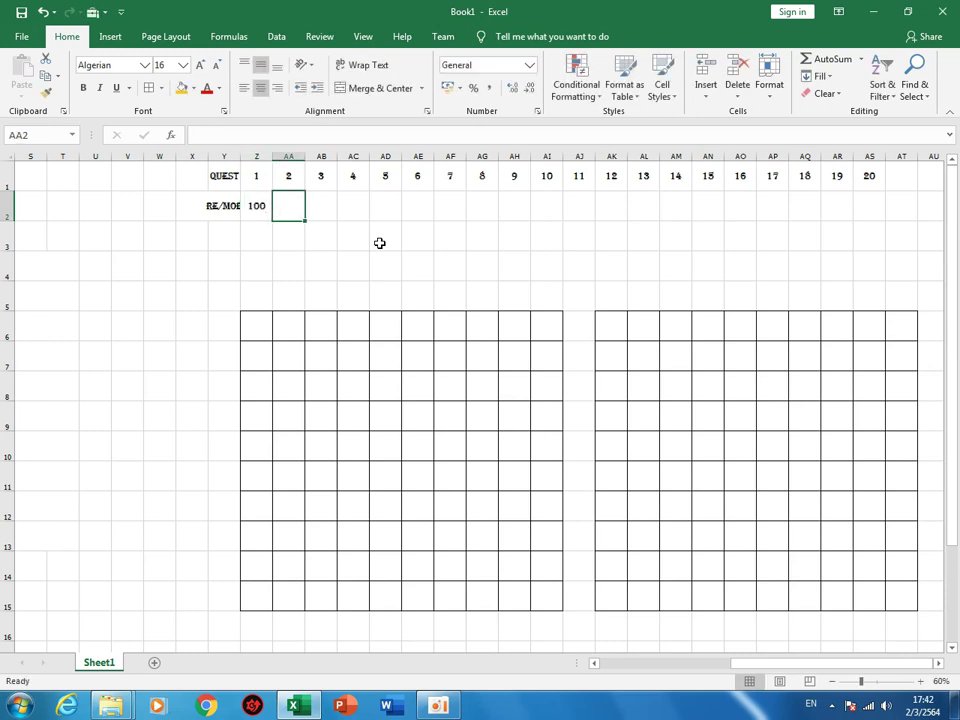
text(200)
key(Tab)
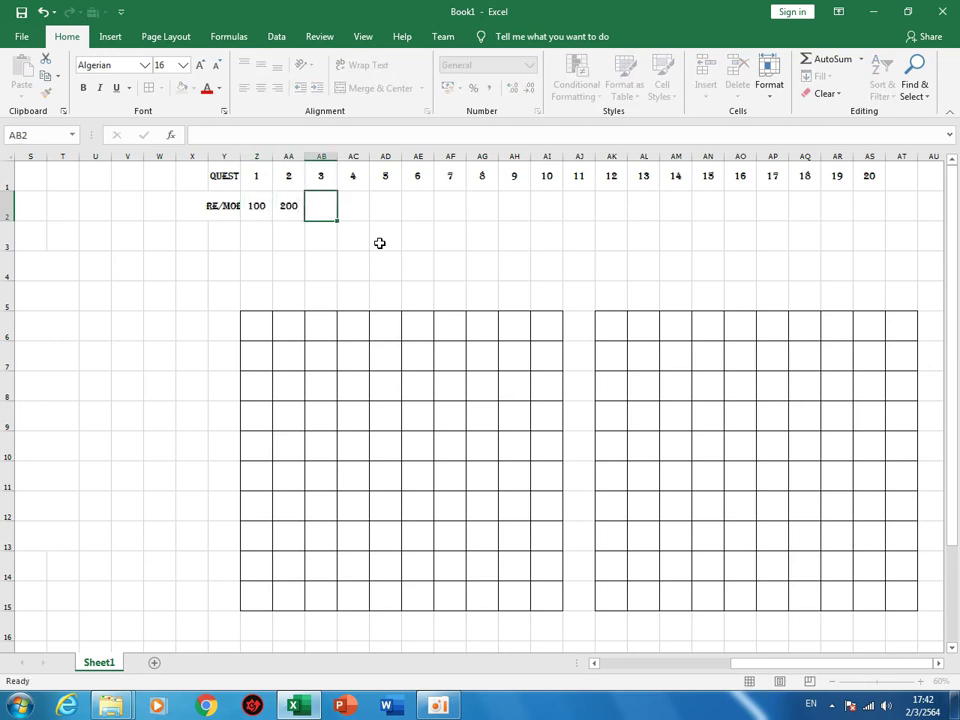
text(400)
key(Tab)
text(600)
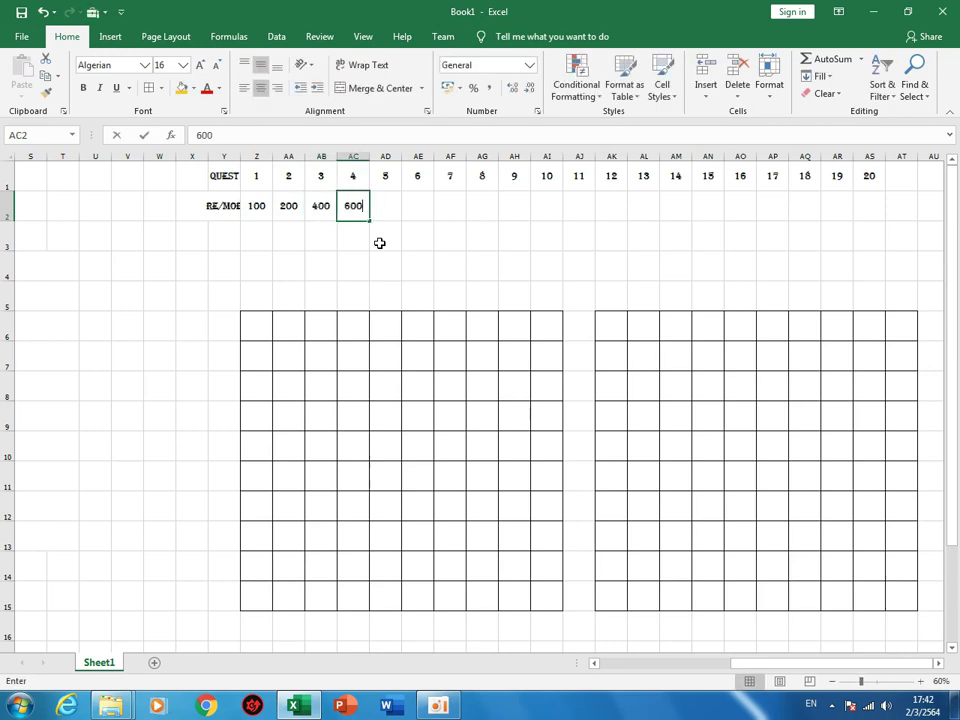
key(Tab)
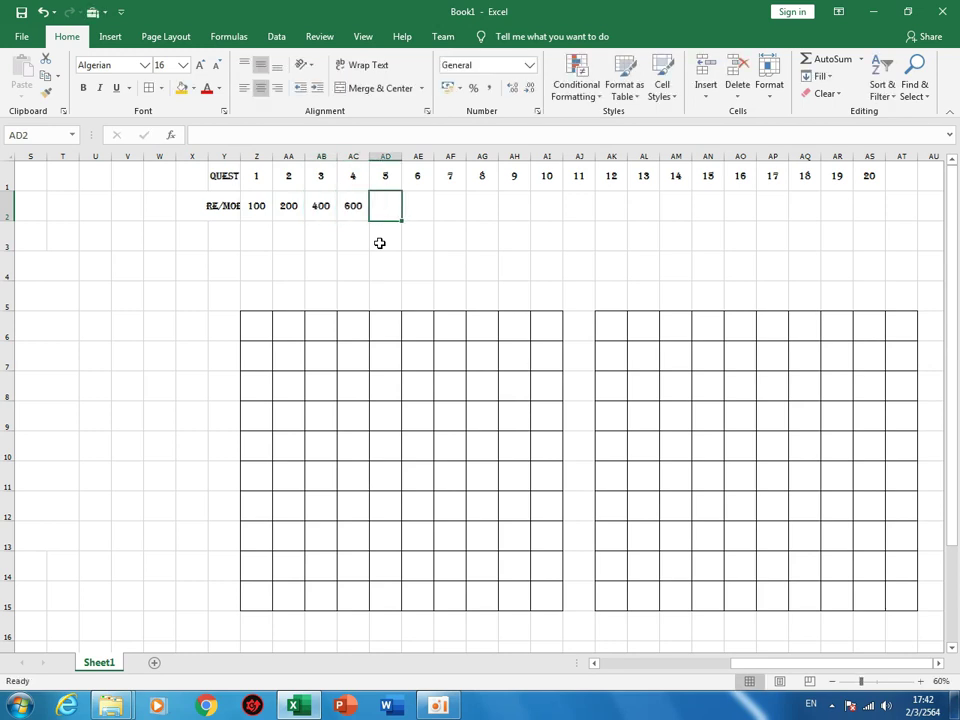
text(800)
key(Tab)
text(100)
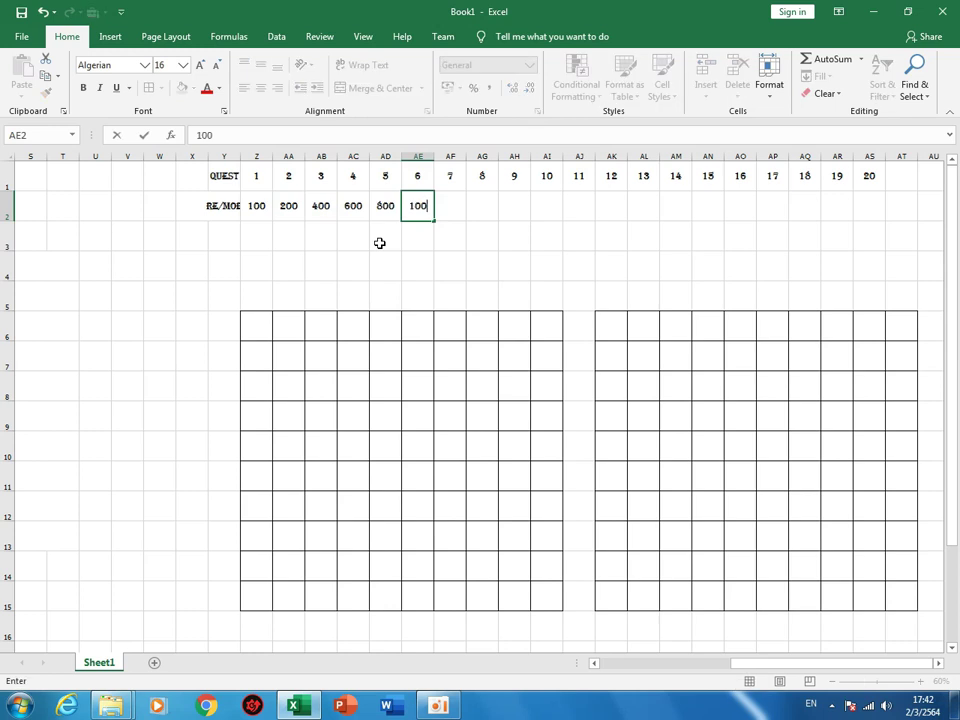
text(0)
key(Tab)
text(1500)
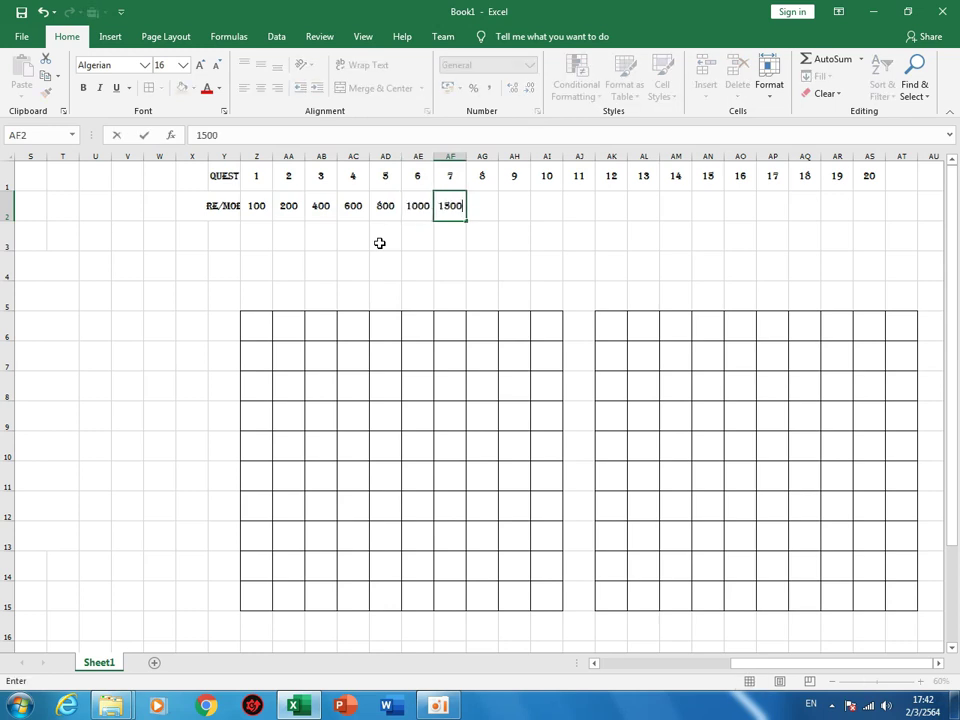
key(Tab)
text(2000)
key(Tab)
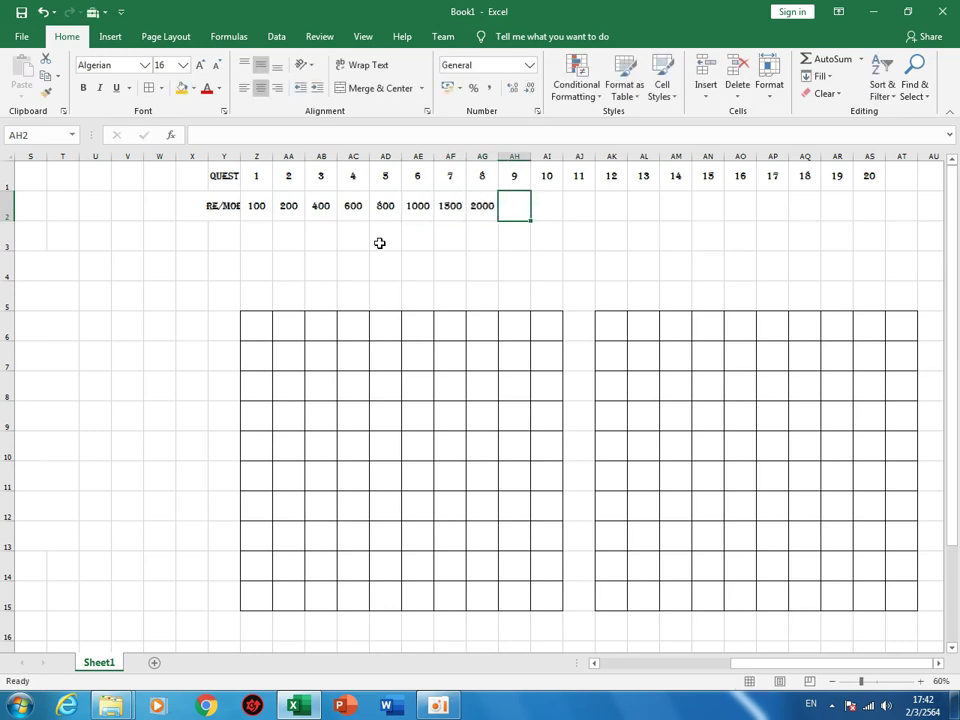
text(2500)
key(Tab)
text(300)
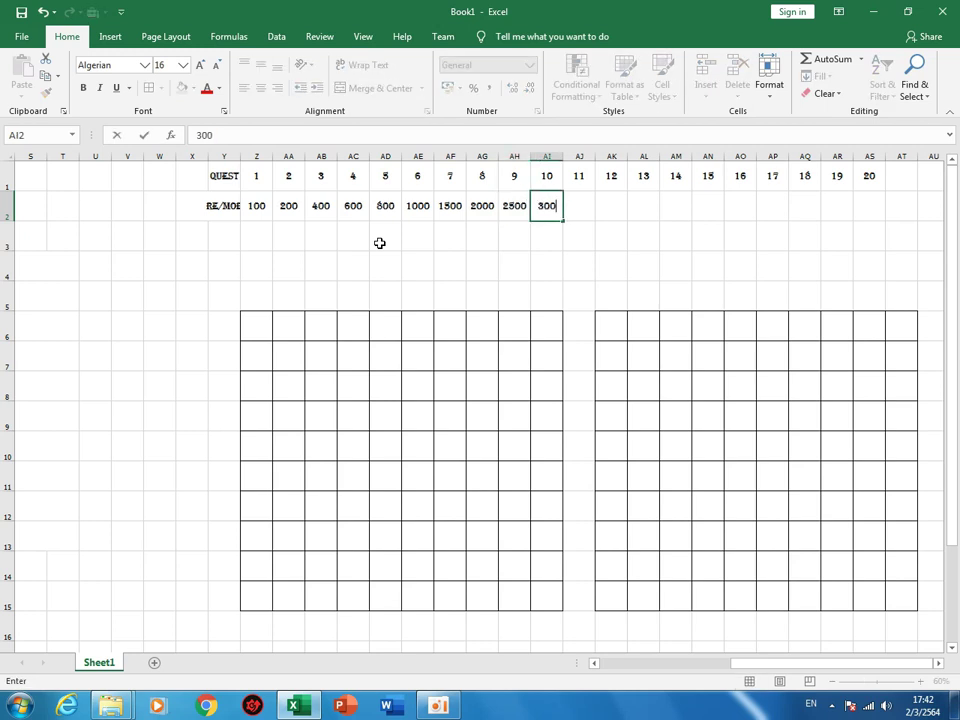
text(0)
key(Tab)
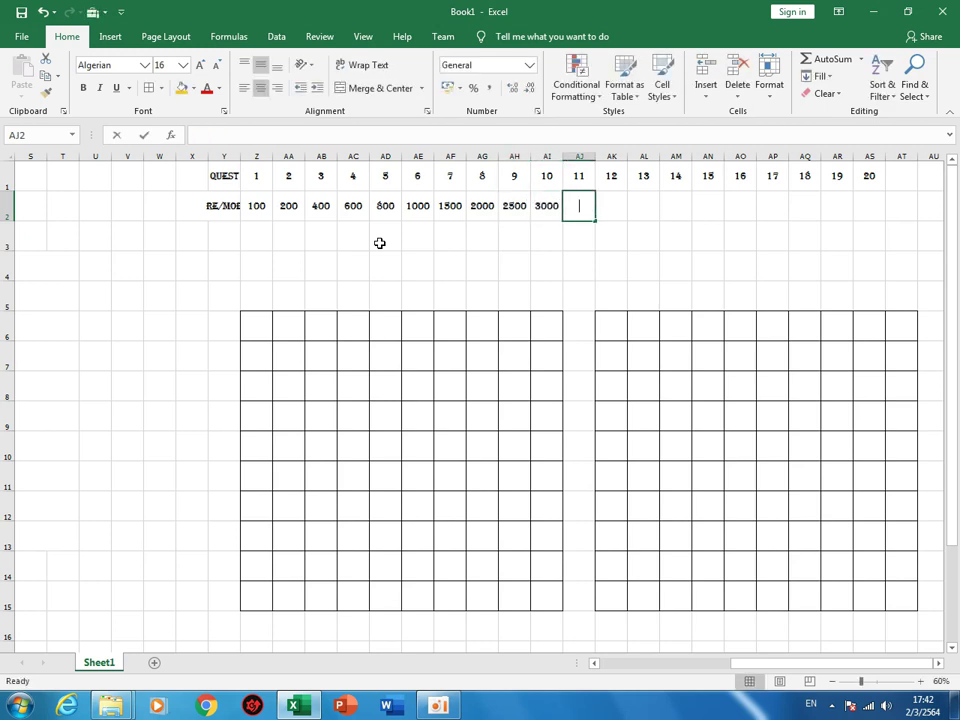
- Enter rewards 4000, 5000, 6000, 8000, 10000, 15000, 20000, 30000, 40000, 50000 for quests 11–20
text(4000)
key(Tab)
text(5000)
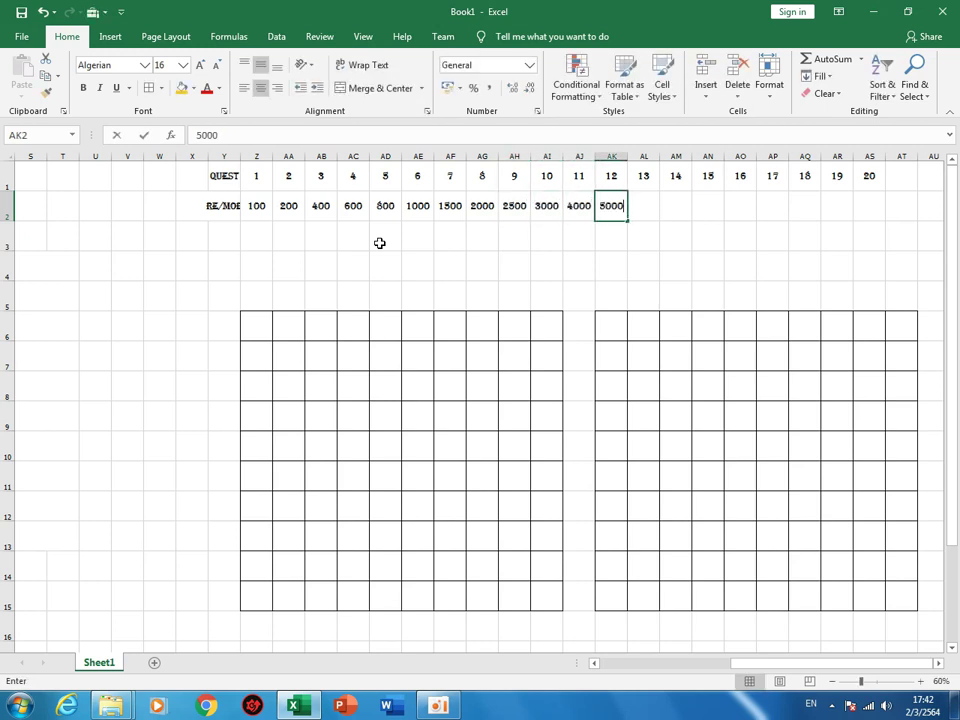
key(Tab)
text(60)
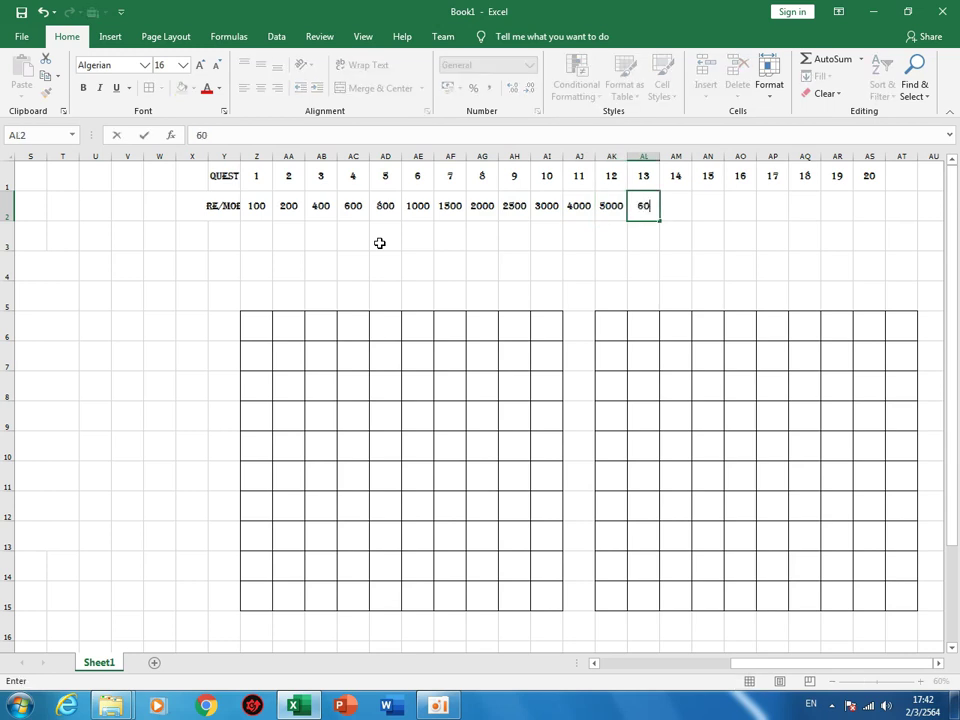
text(00)
key(Tab)
text(8000)
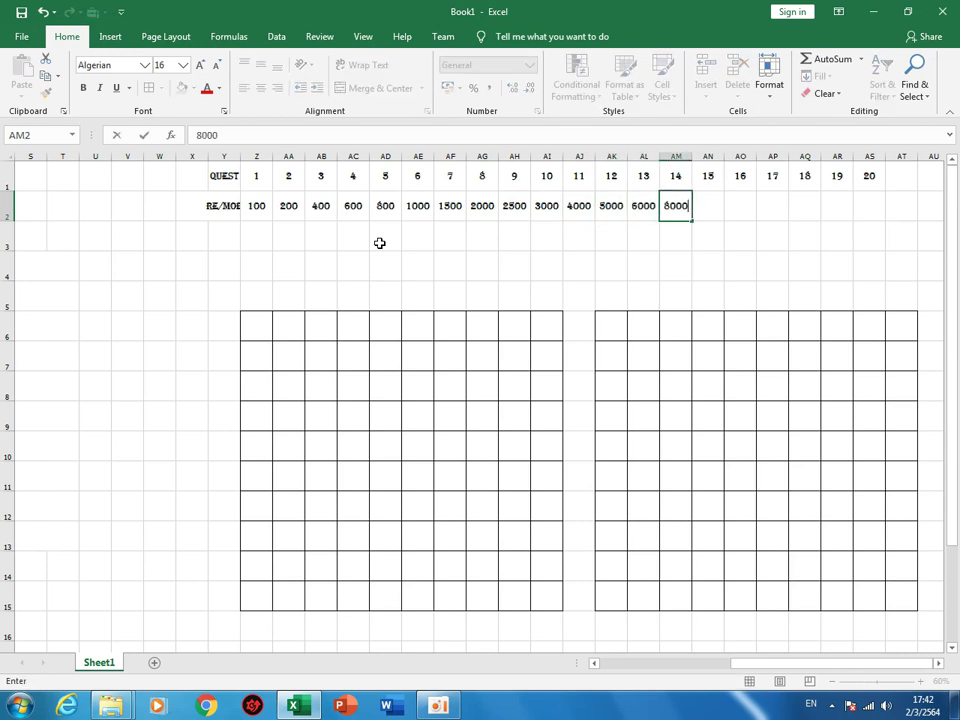
key(Tab)
text(1)
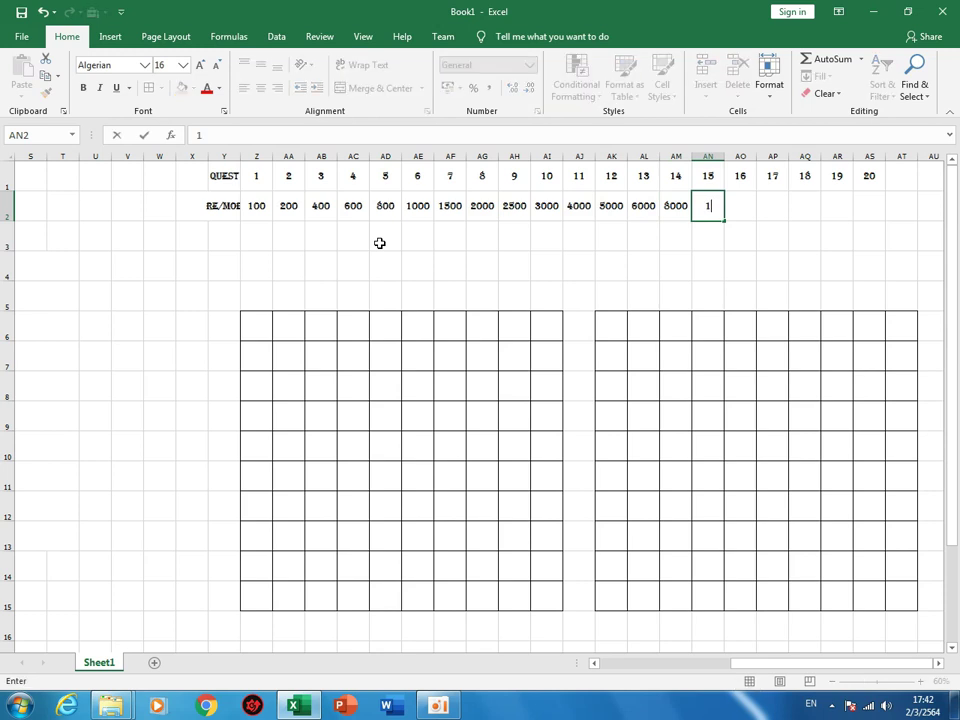
text(0000)
key(Tab)
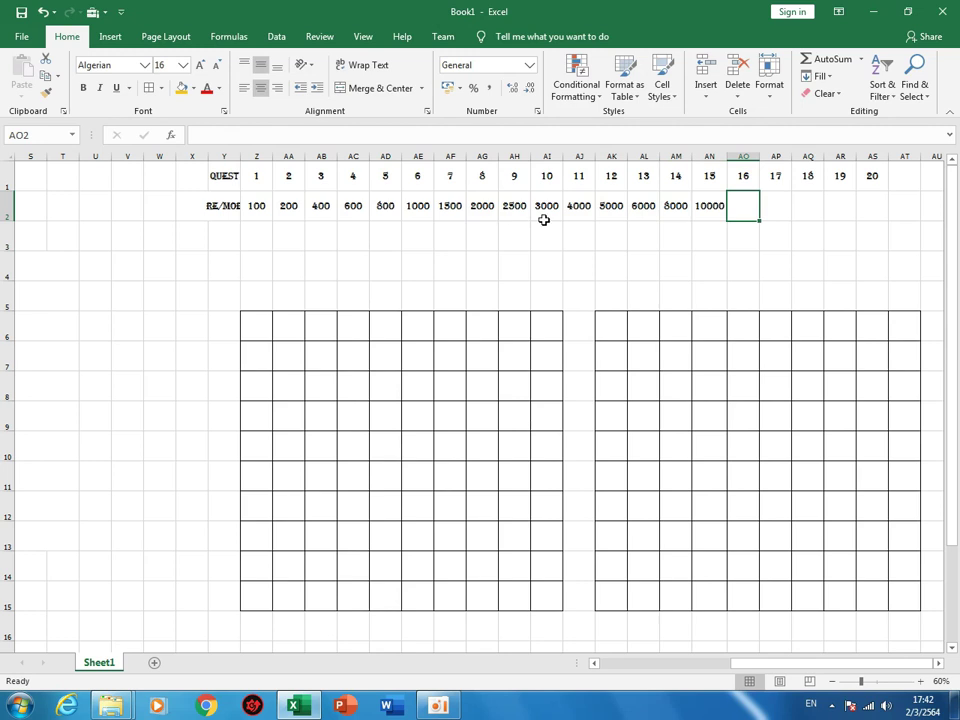
text(15000)
key(Tab)
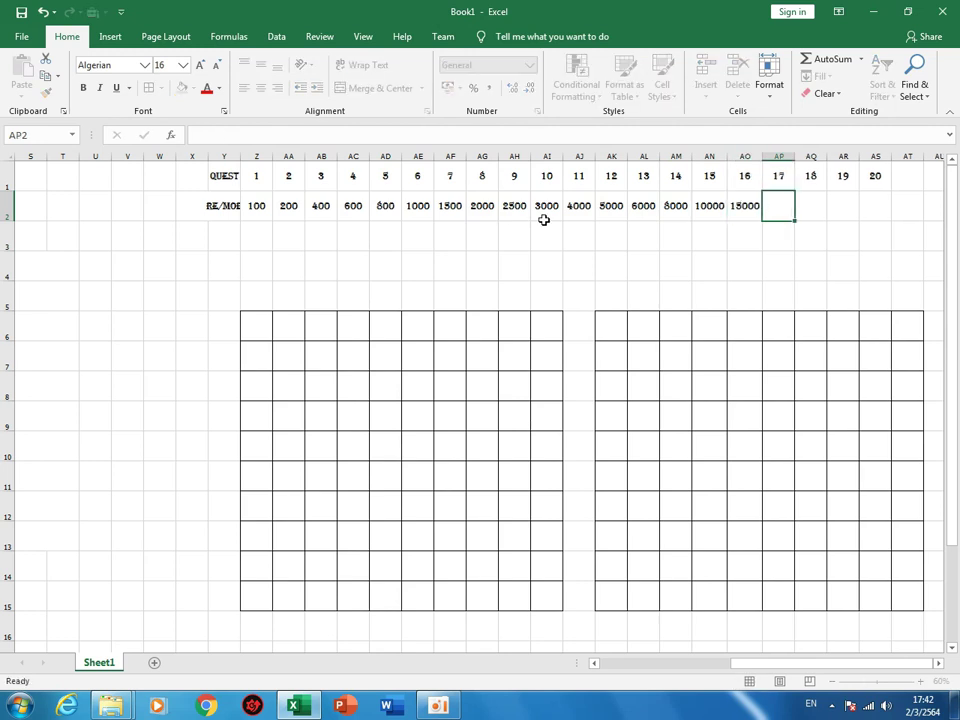
text(20000)
key(Tab)
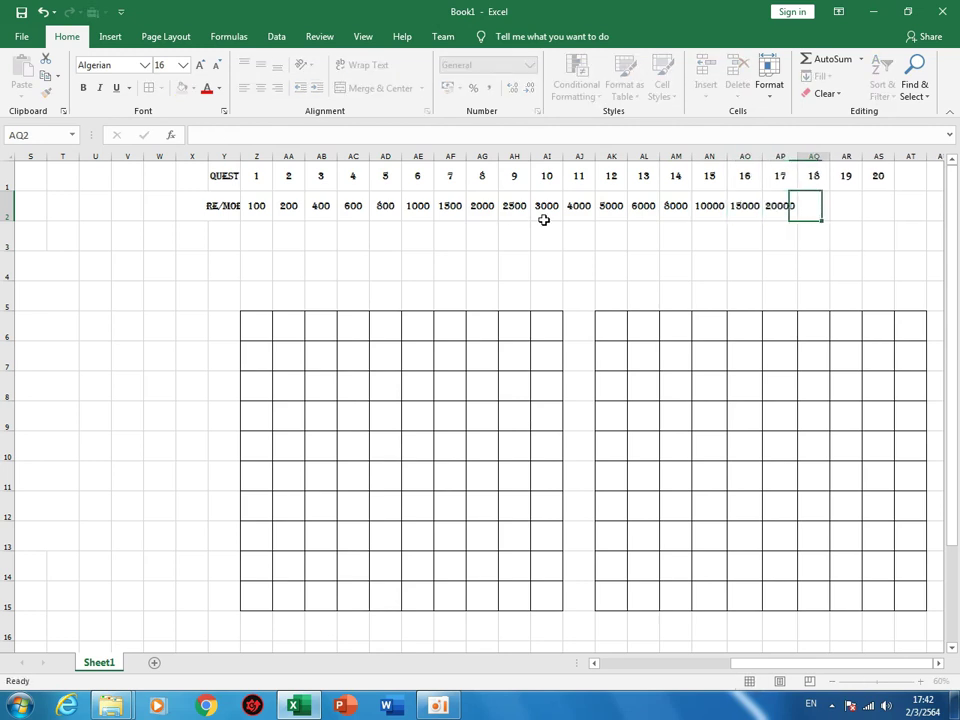
text(30000)
key(Tab)
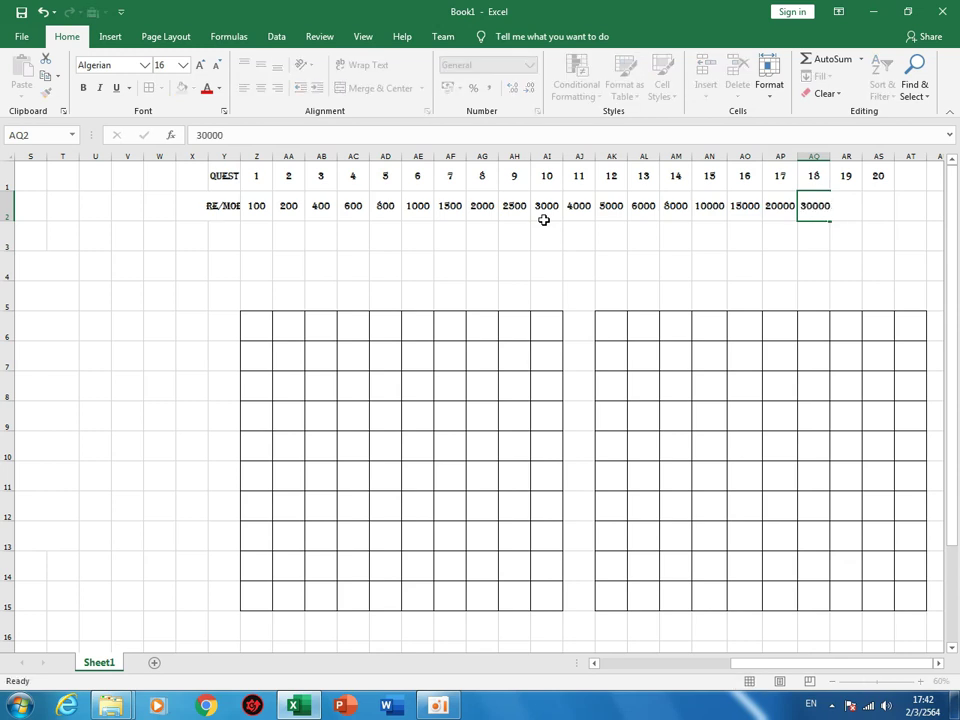
text(40000)
key(Tab)
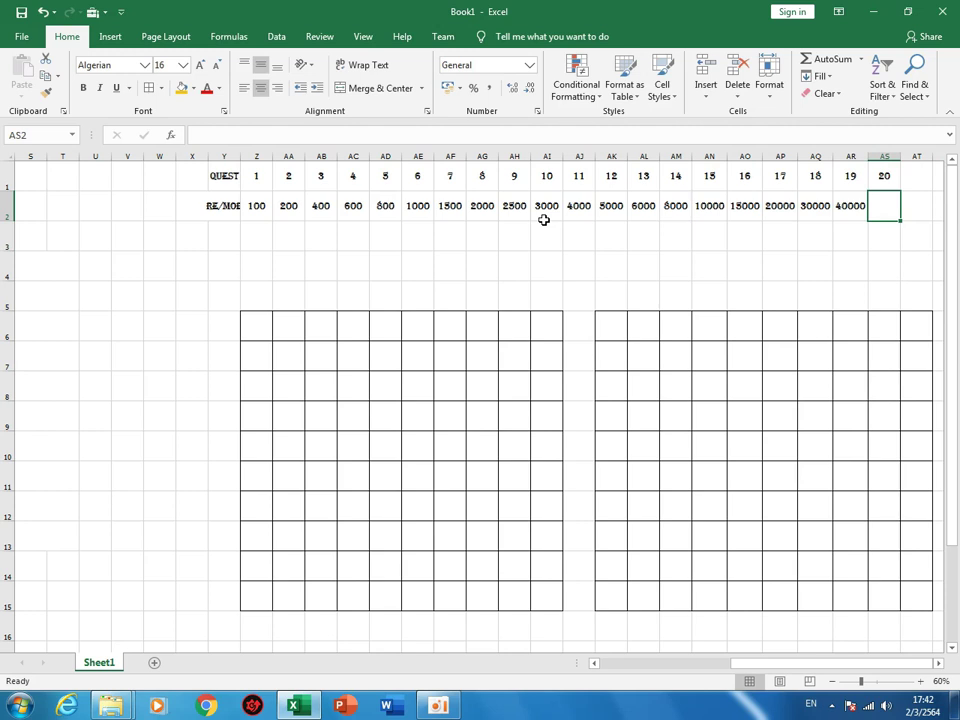
text(50000)
key(Tab)
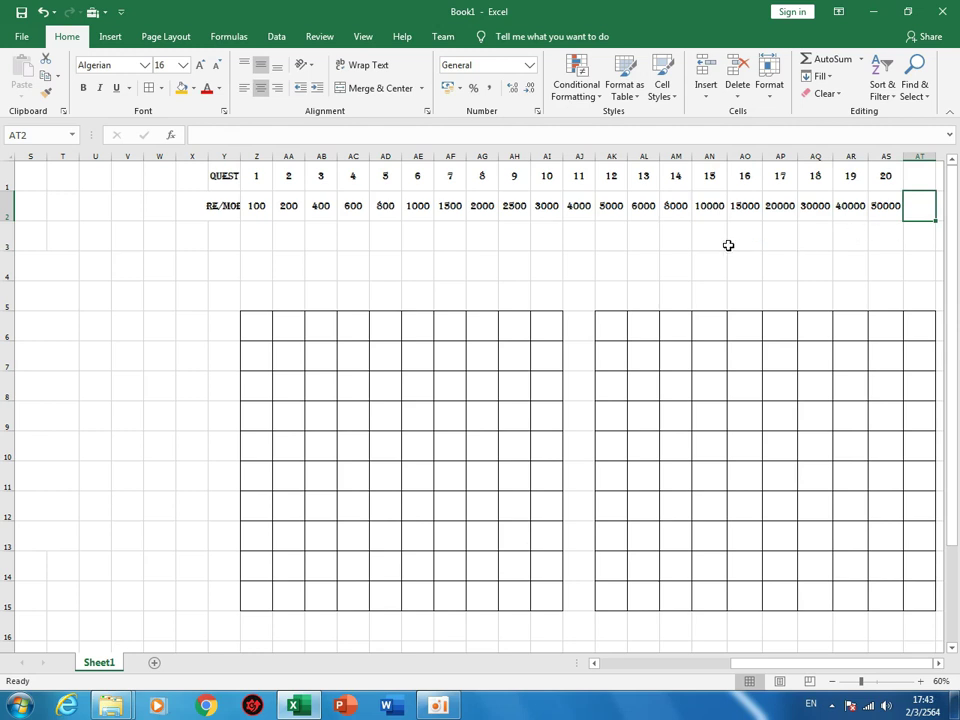
click(226, 246)
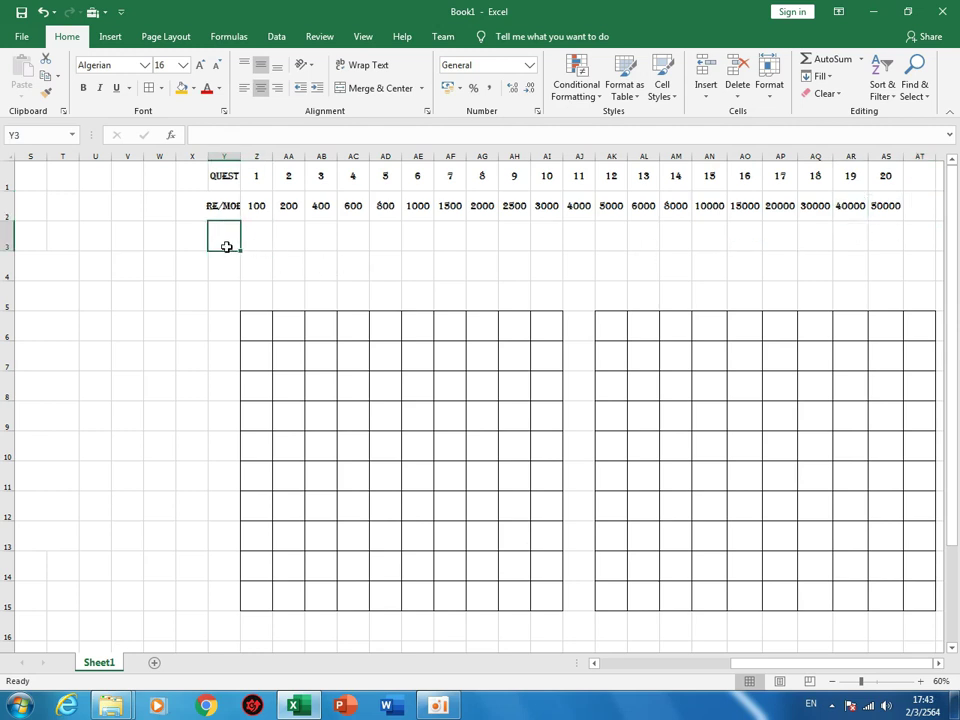
- Label row 3 as CHOICE in cell Y3
text(choi)
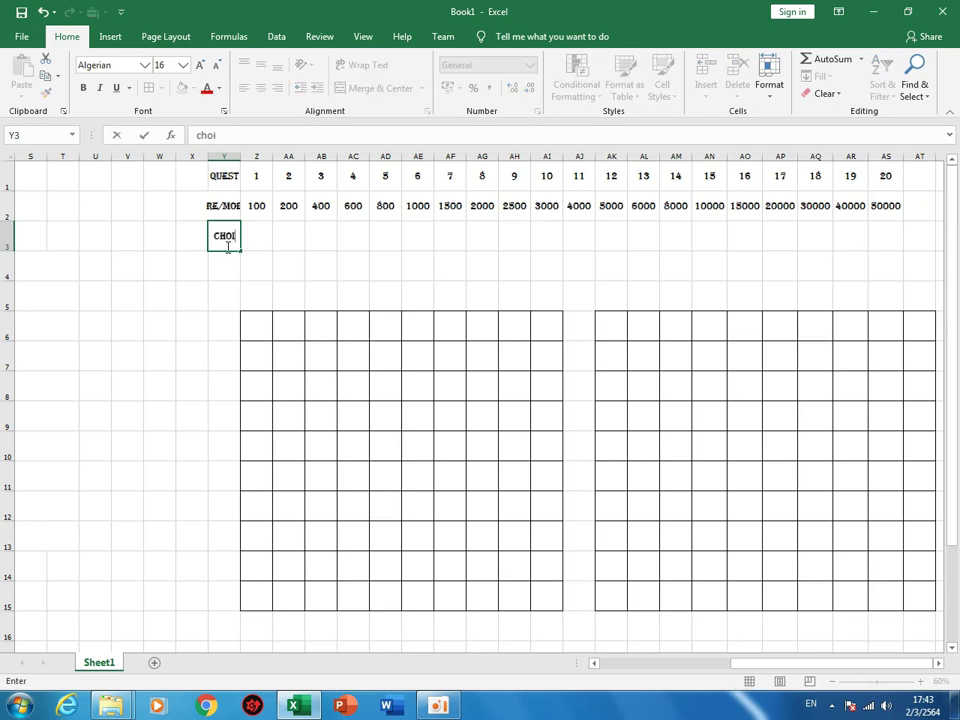
text(ce)
key(Return)
key(Up)
key(Right)
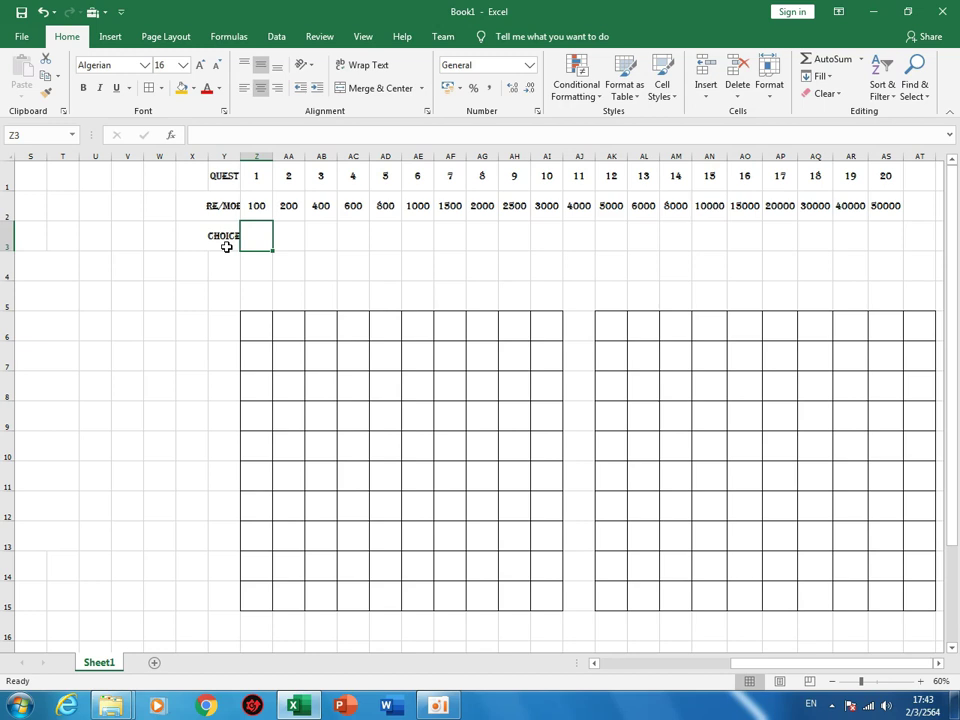
- Fill Z3:AS3 with choice counts 10, 10, 9, 9, 8, 8, 7, 7, 6, 6, 5, 5, 4, 4, then 3s
text(10)
key(Tab)
text(10)
key(Tab)
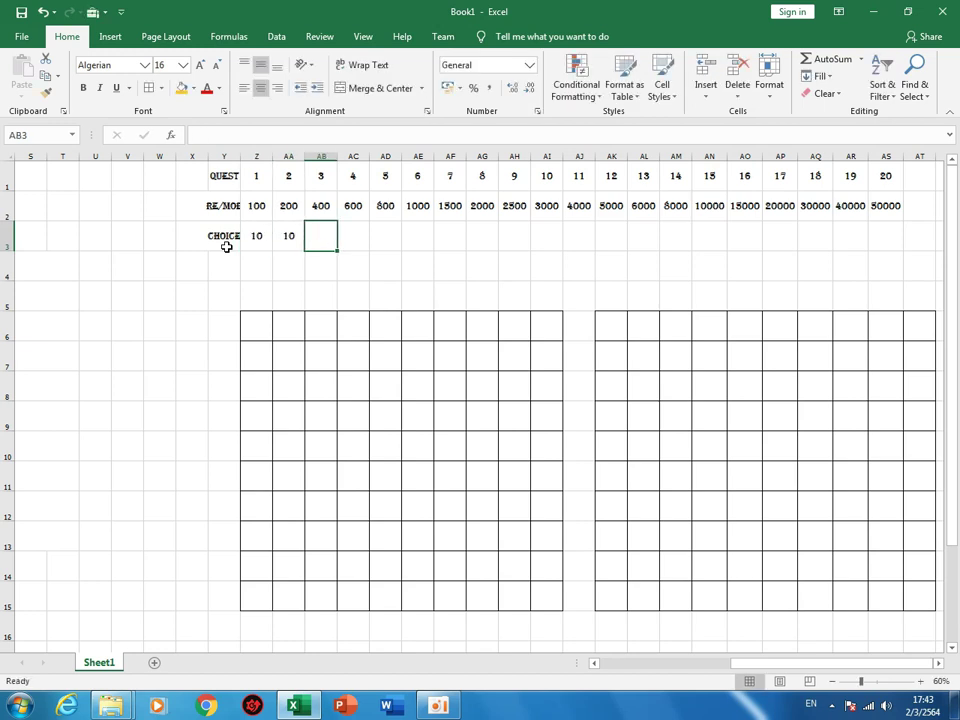
text(9)
key(Tab)
text(9)
key(Tab)
text(8)
key(Tab)
text(8)
key(Tab)
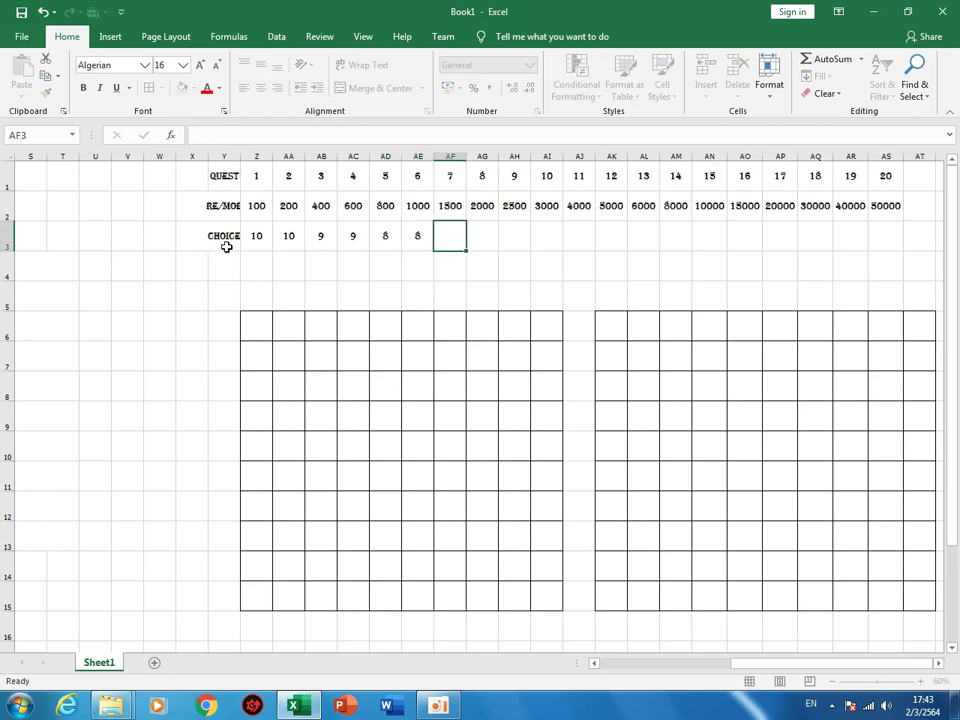
text(7)
key(Tab)
text(7)
key(Tab)
text(6)
key(Tab)
text(6)
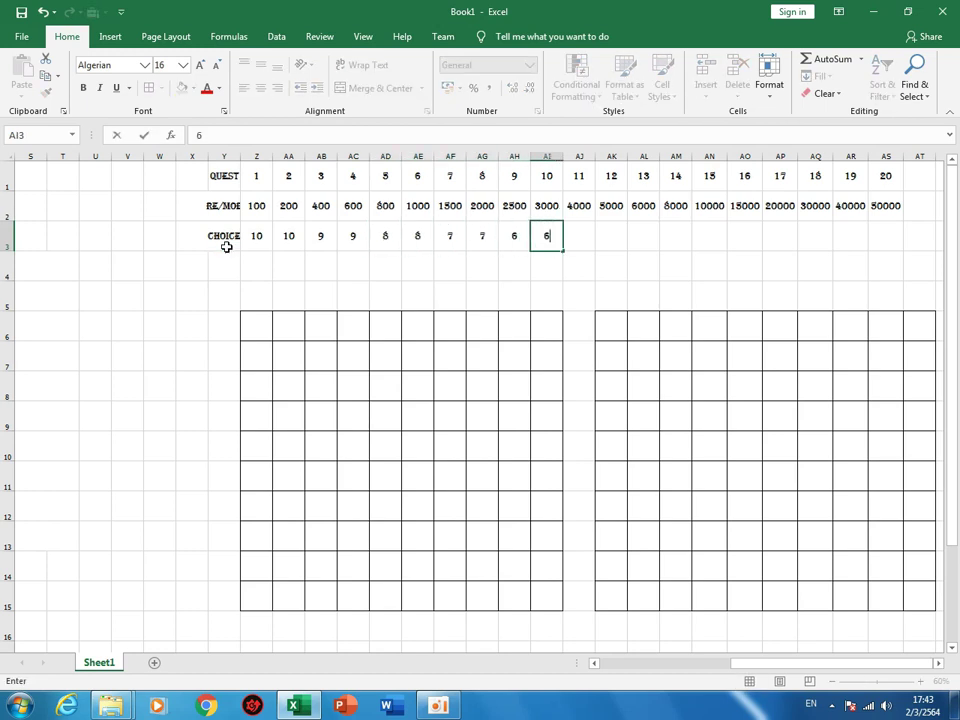
key(Tab)
key(Tab)
text(5)
key(Tab)
text(4)
key(Tab)
text(4)
key(Tab)
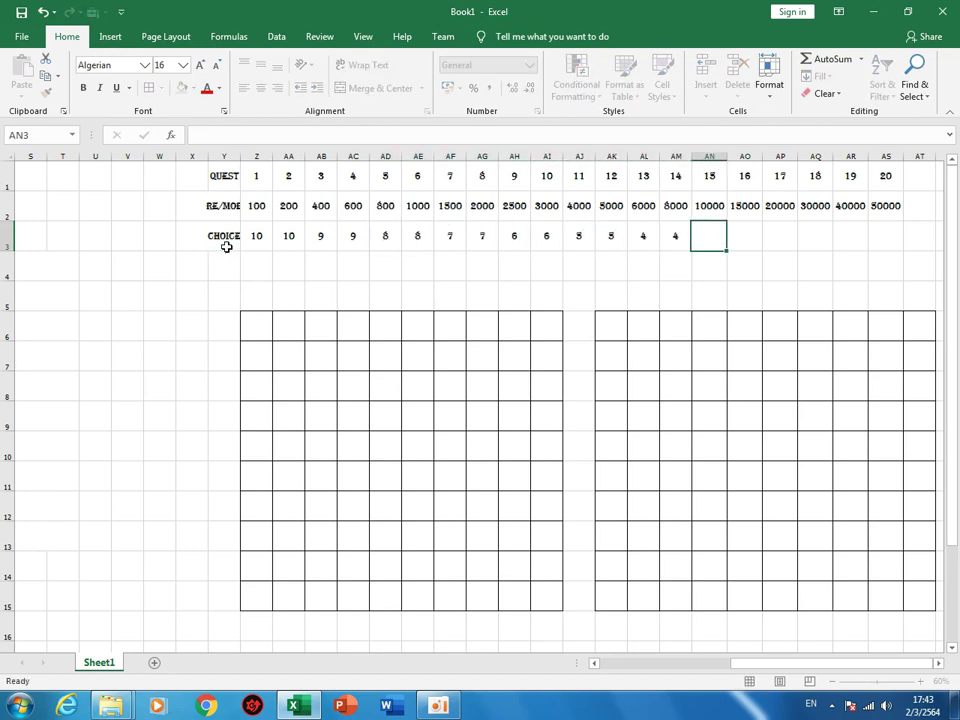
text(3)
key(Tab)
text(3	3	3	3	)
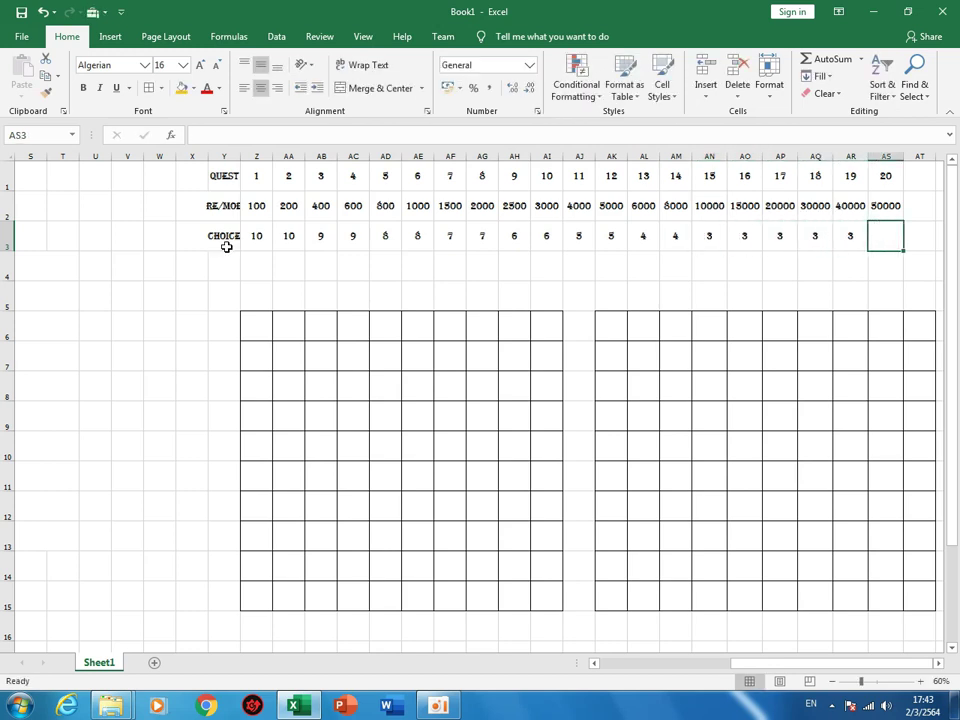
text(3)
key(Tab)
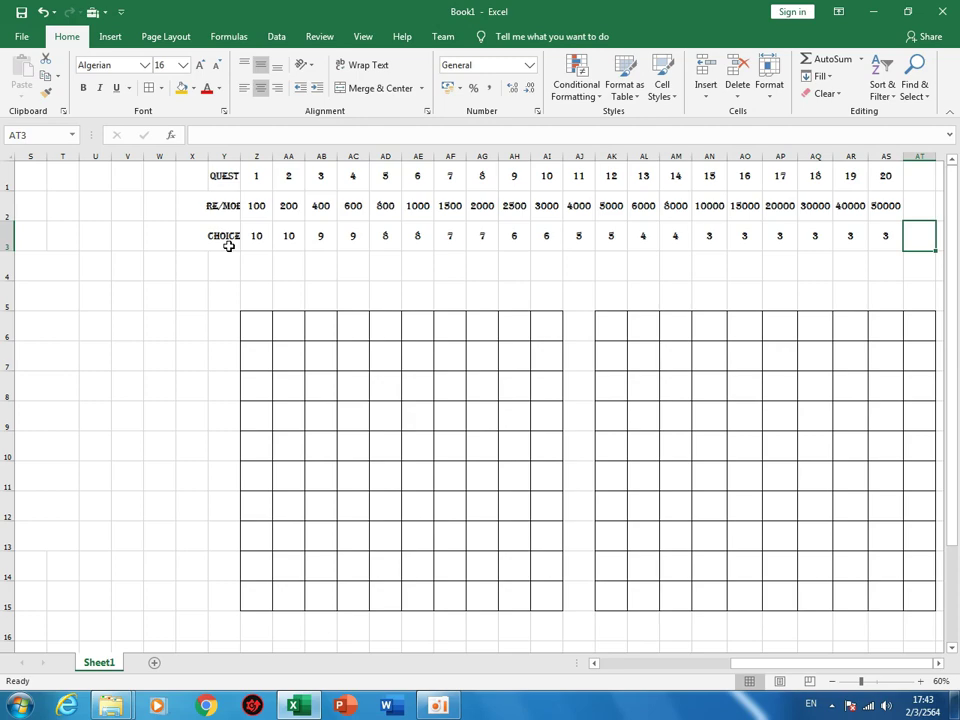
click(262, 245)
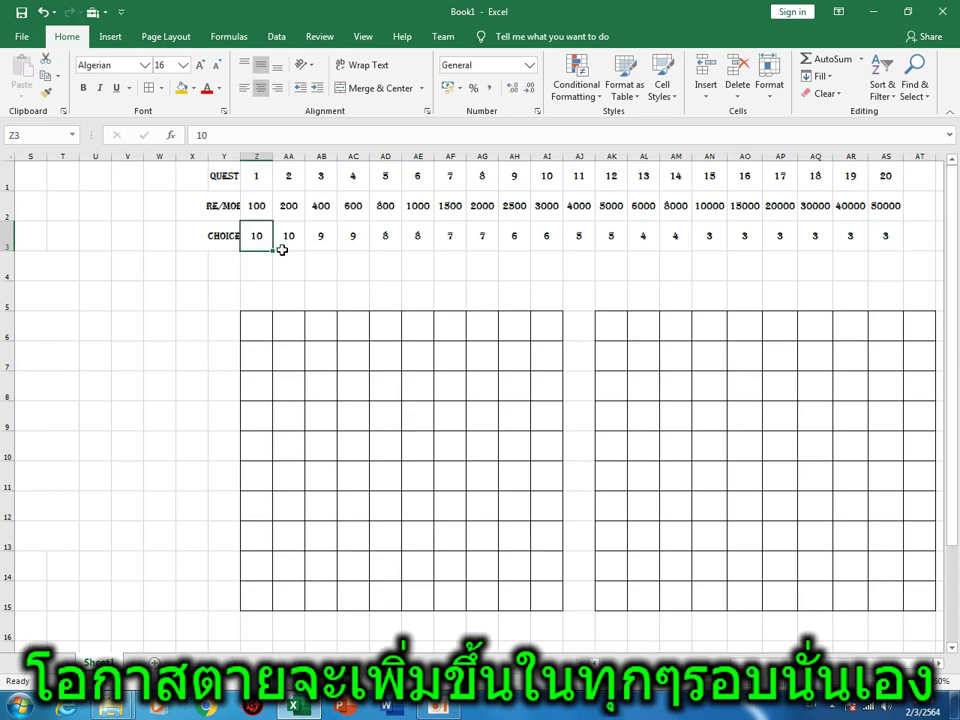
click(288, 240)
click(321, 238)
click(356, 238)
click(388, 238)
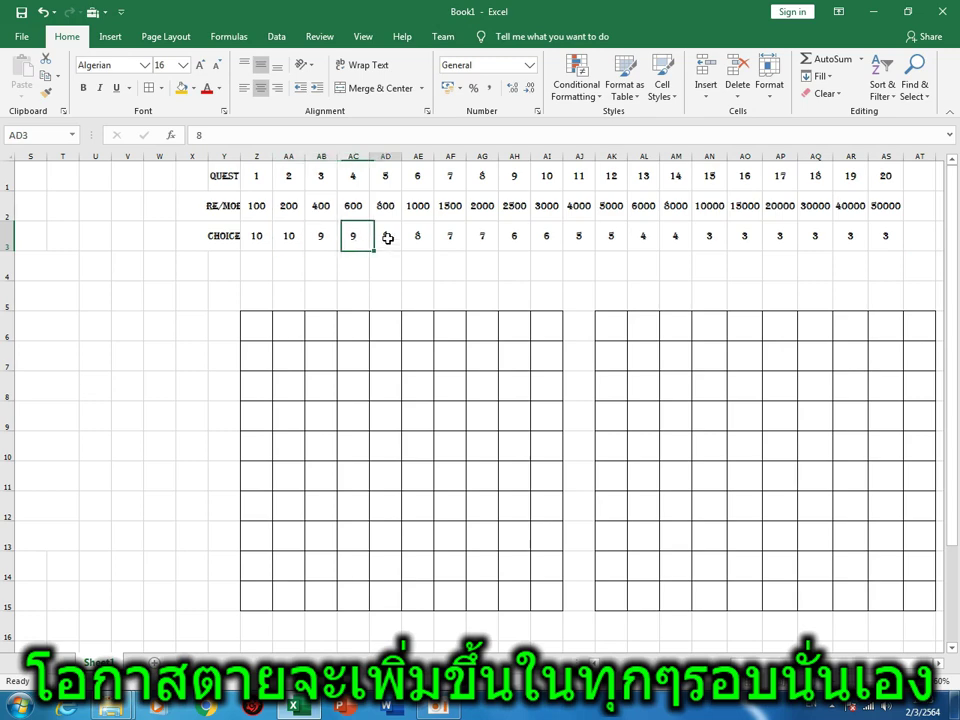
click(418, 238)
click(450, 238)
click(482, 238)
click(514, 238)
click(546, 238)
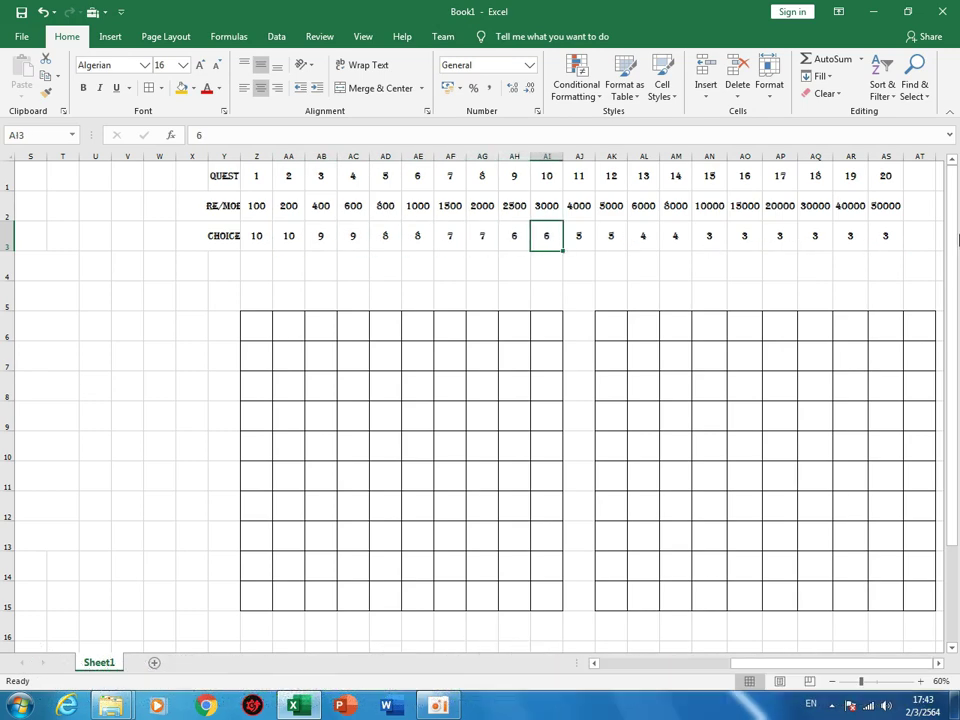
click(638, 270)
scroll(640, 242, down, 1)
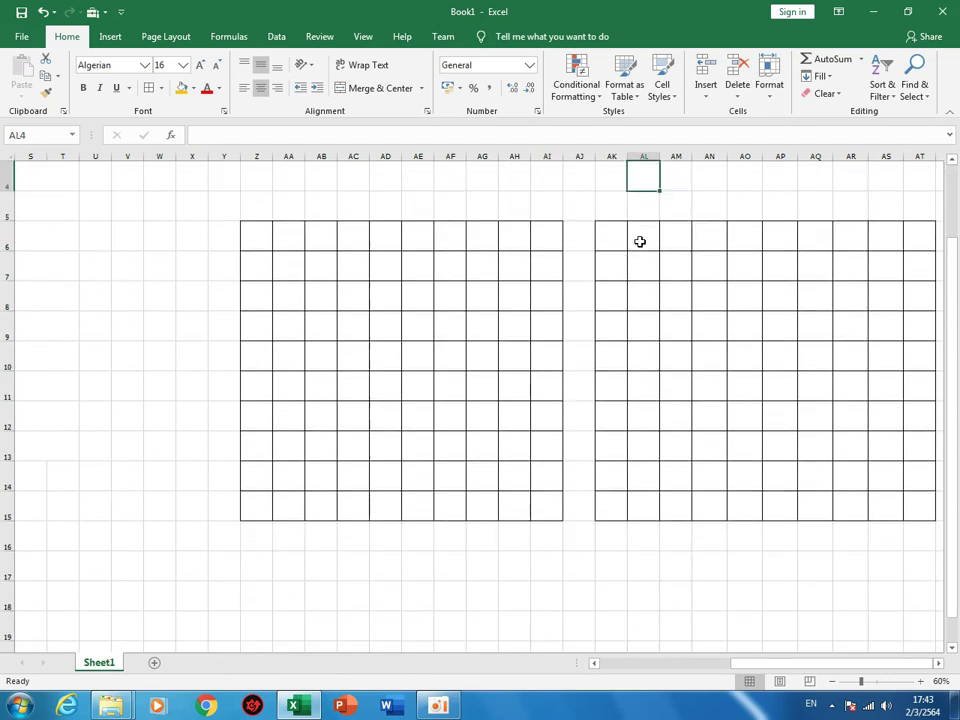
drag(746, 663, 615, 663)
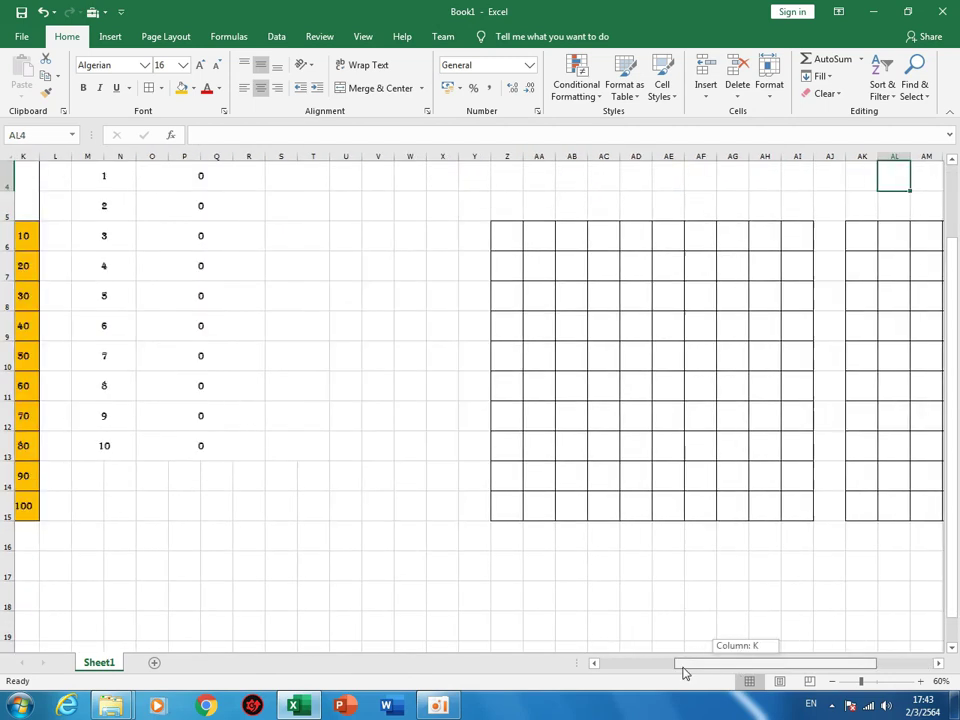
scroll(631, 599, up, 1)
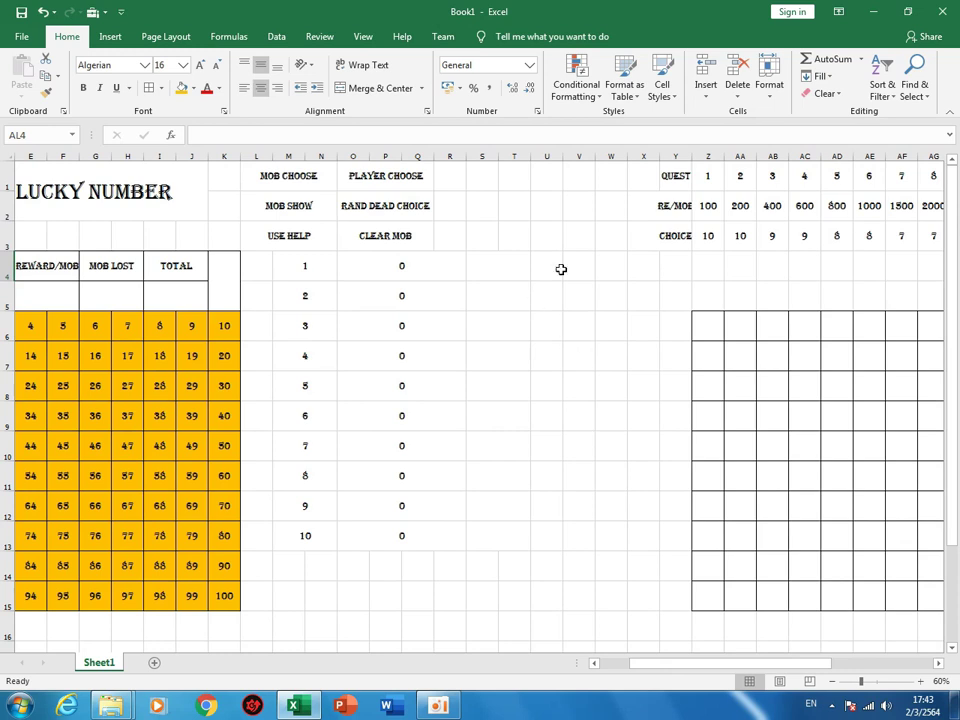
click(559, 267)
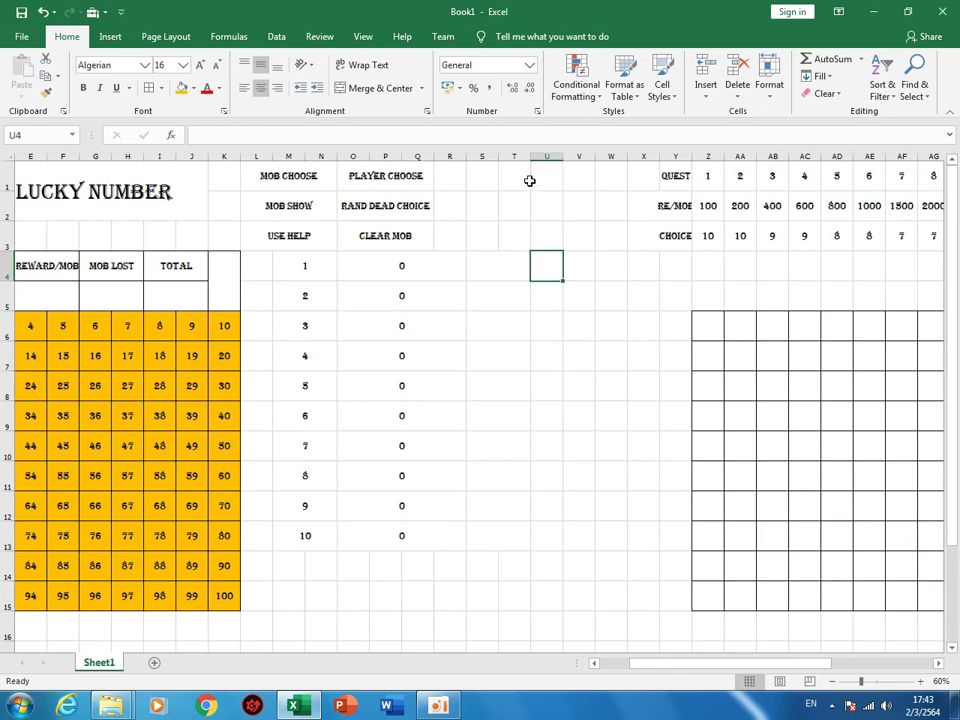
click(542, 179)
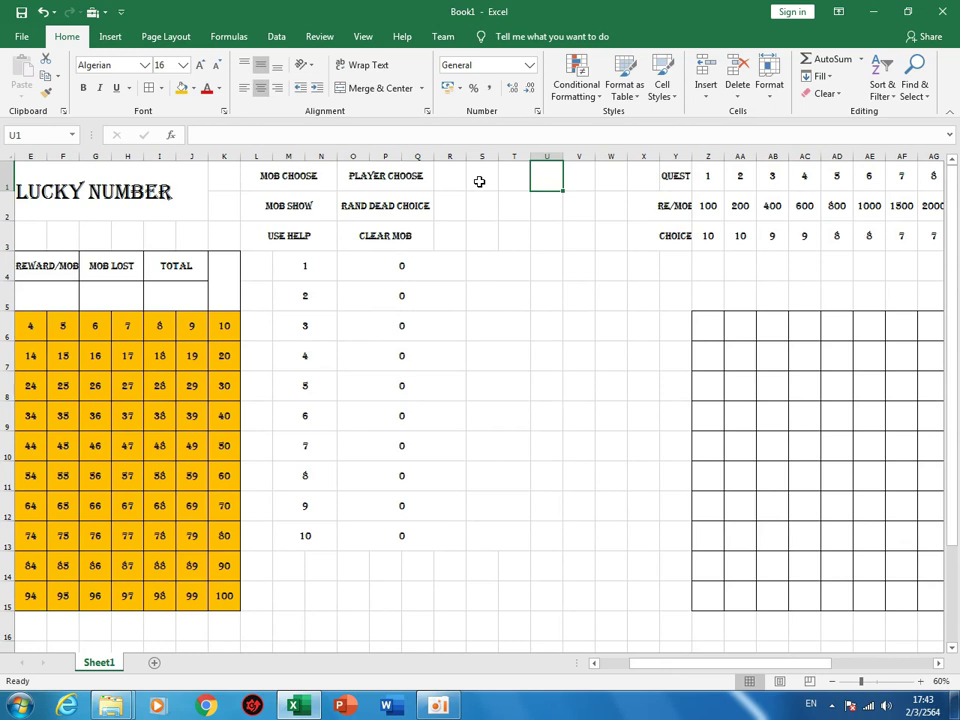
- Put the label CHOOSE DEAD 3 in U1, changing the typed word 'lost' to 'dead'
text(cho)
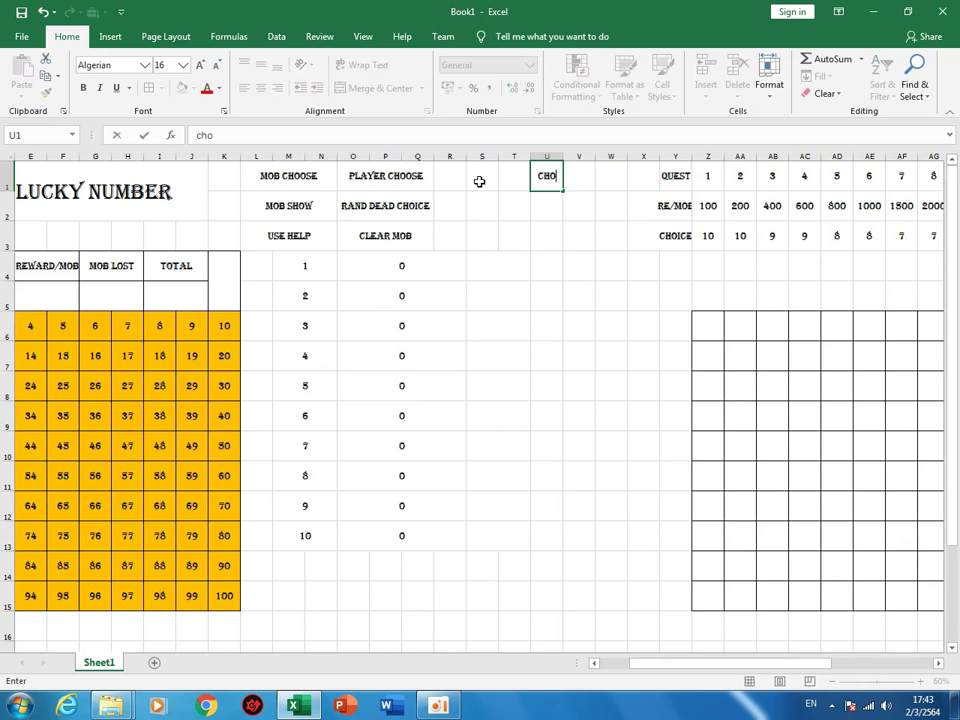
text(ose lost 3)
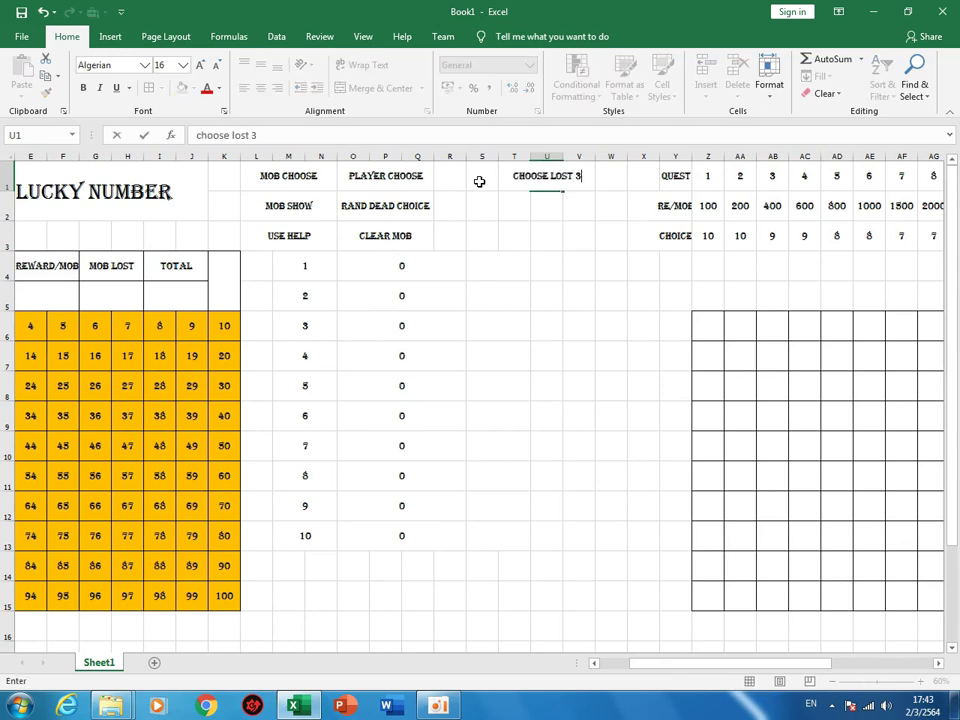
key(Return)
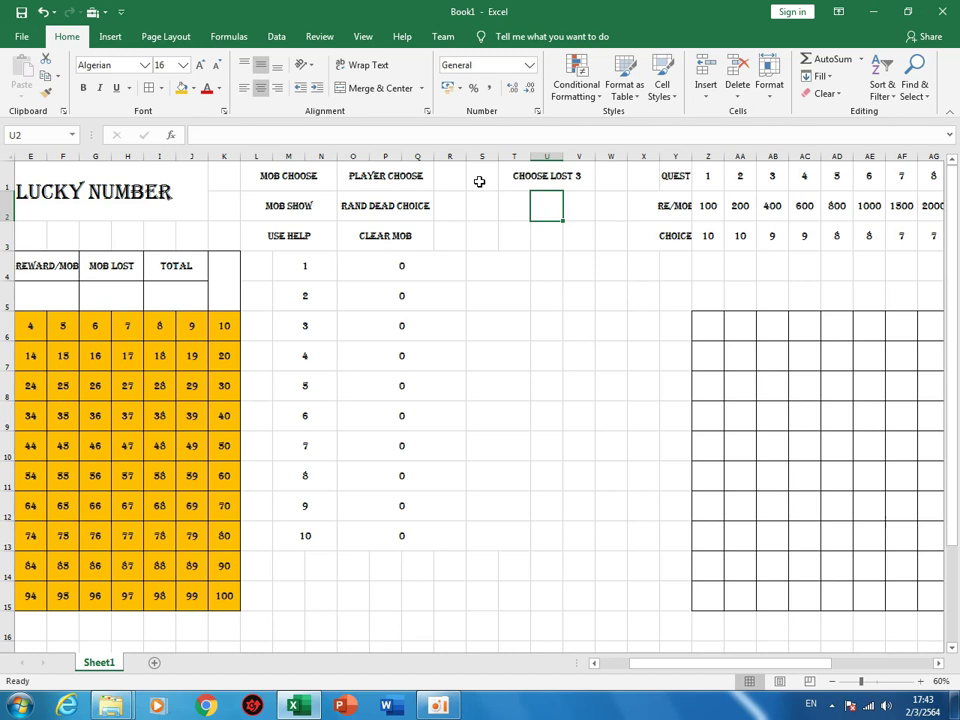
click(545, 182)
key(F2)
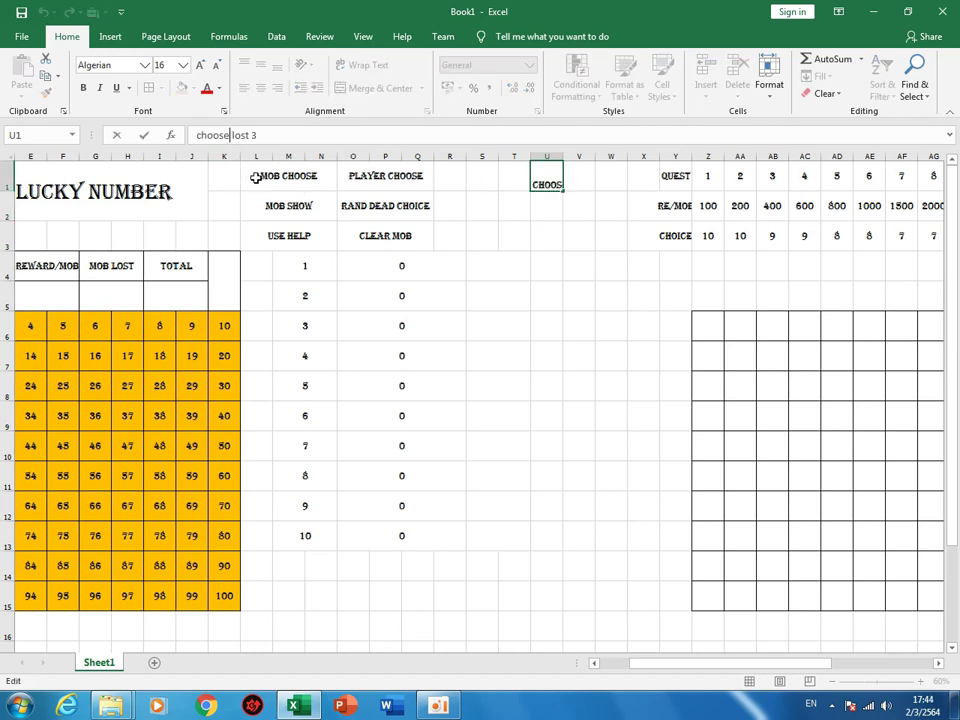
key(Left)
key(Left)
key(Left)
key(BackSpace)
key(BackSpace)
key(Delete)
key(Delete)
text(dead)
key(Return)
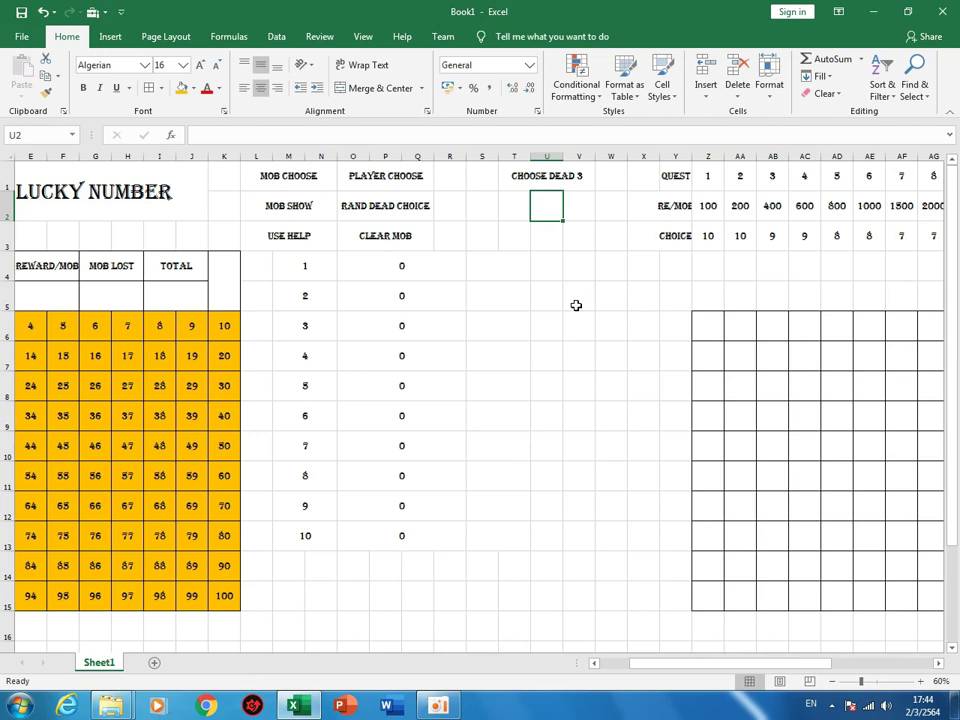
- Type SKIP QUEST in U2 and EXTRA CHOICE in U3
text(skip)
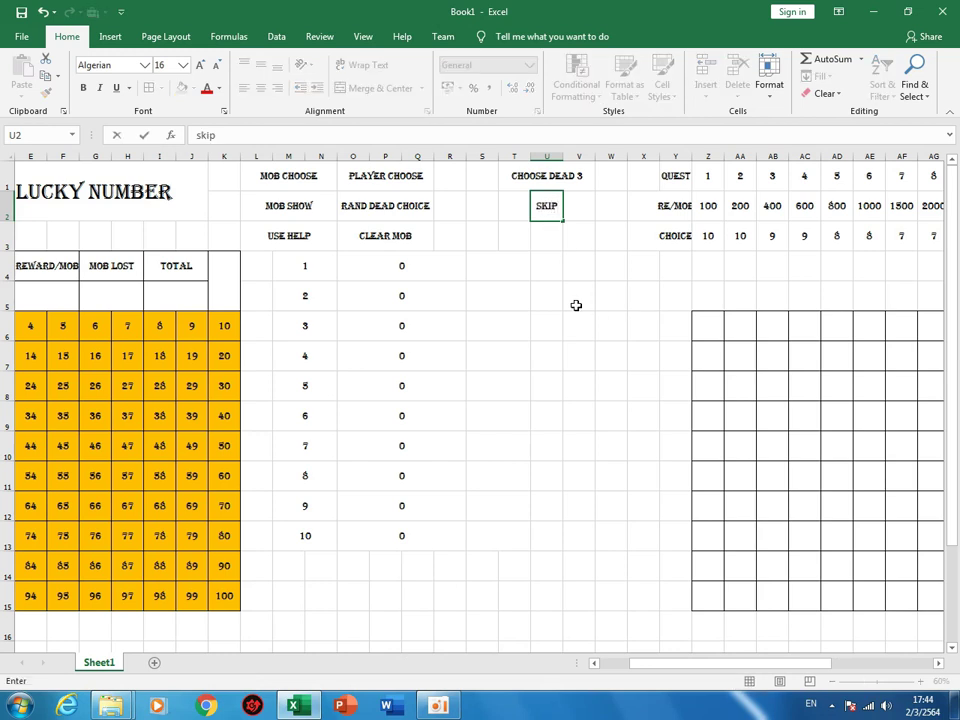
text( quest)
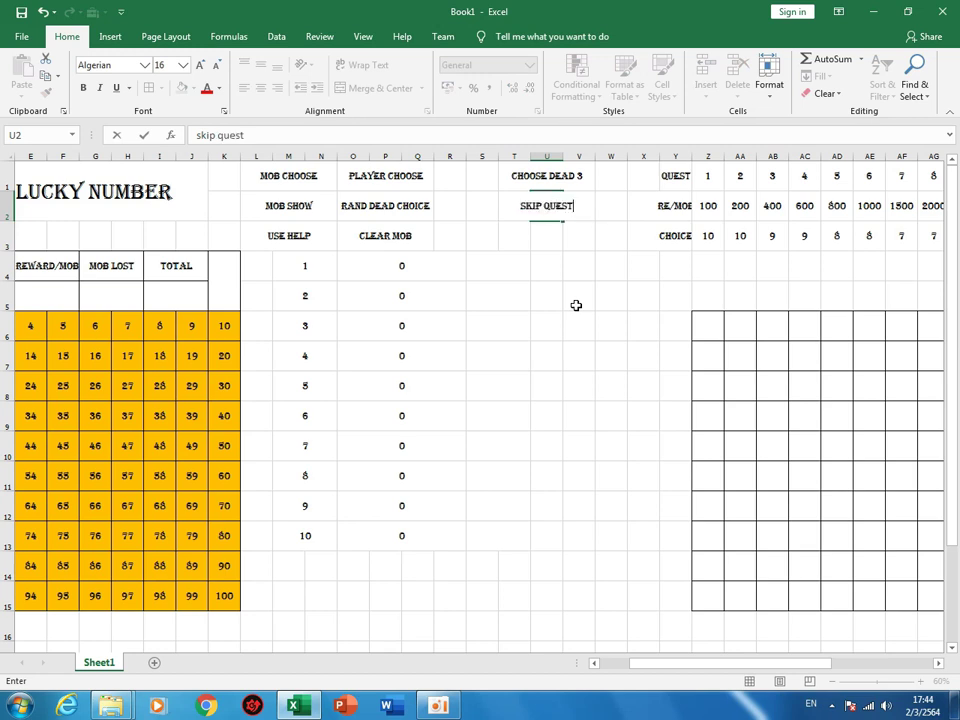
key(Return)
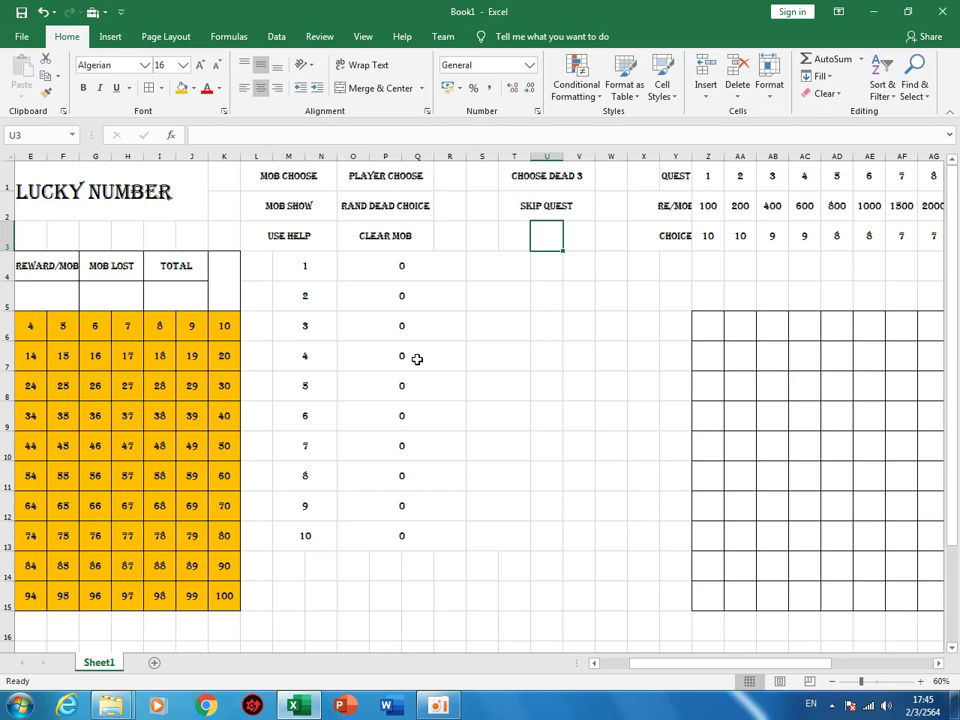
text(choose dead 3)
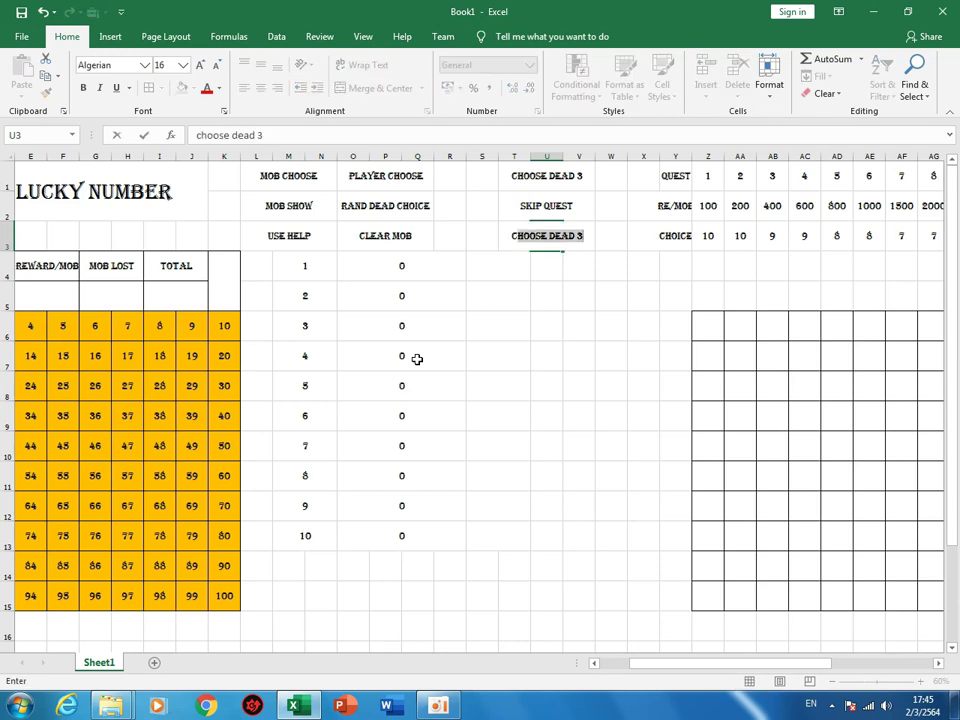
key(BackSpace)
text(hoi)
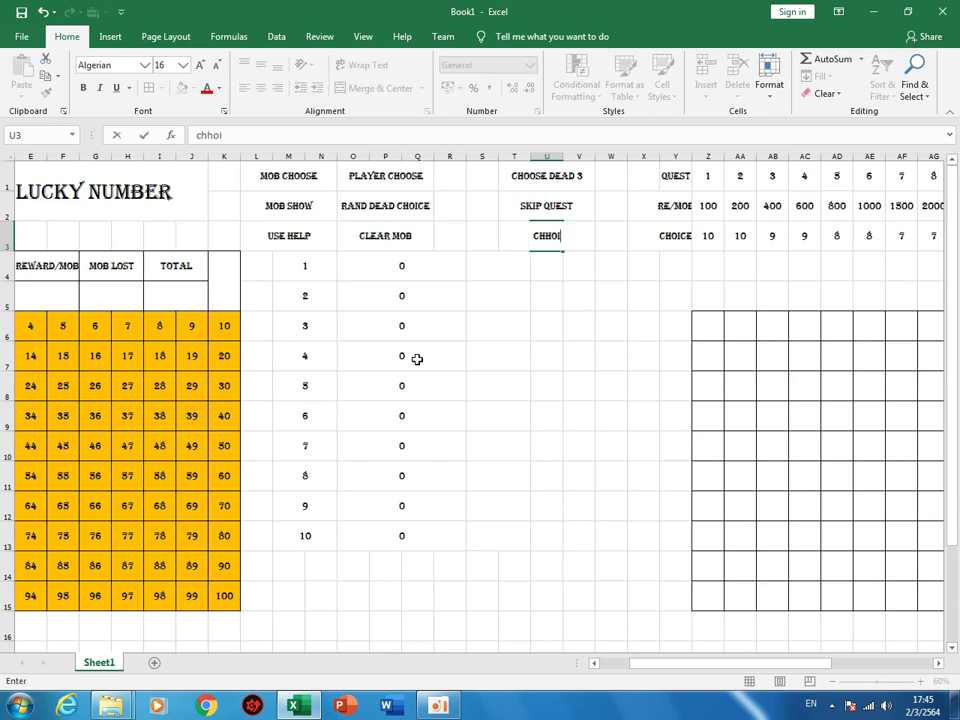
key(BackSpace)
key(BackSpace)
key(BackSpace)
text(extra)
text( choi)
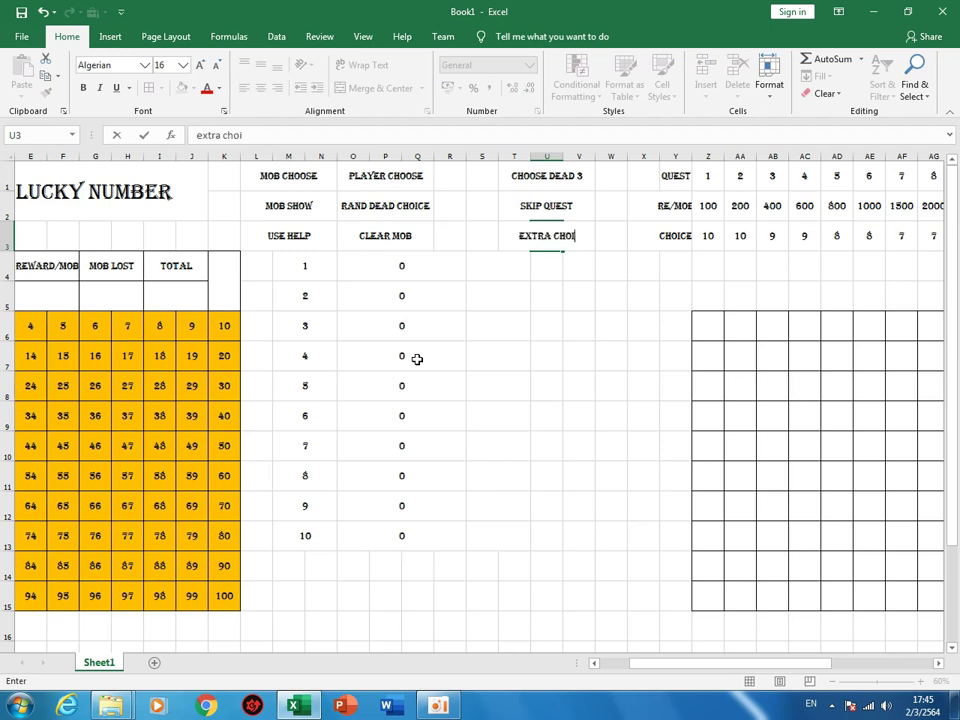
text(ce)
key(Return)
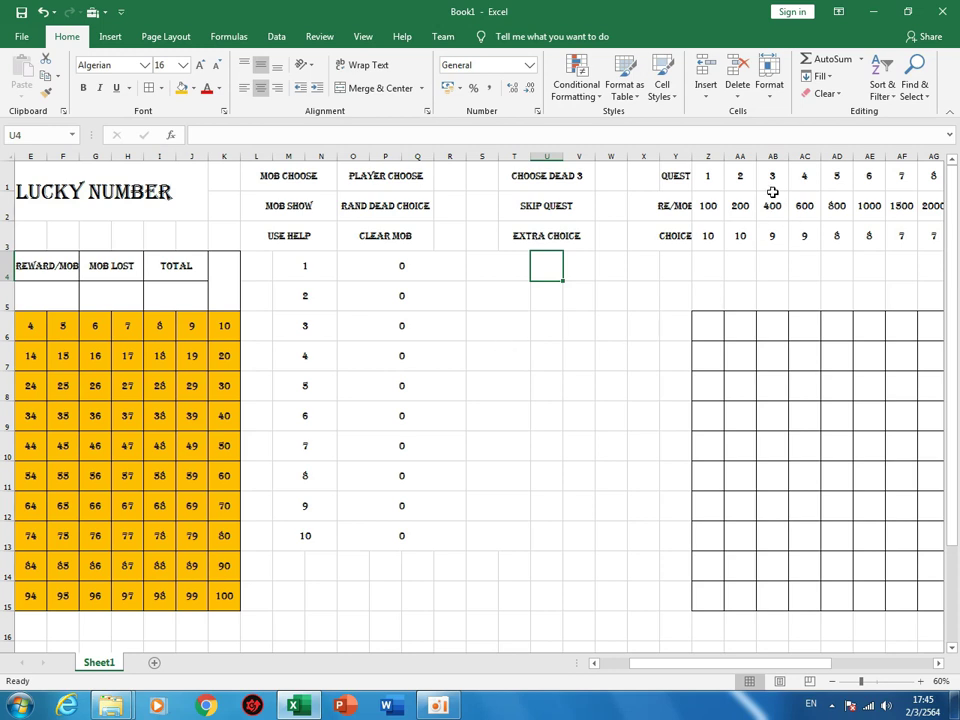
drag(772, 180, 800, 235)
drag(707, 178, 741, 235)
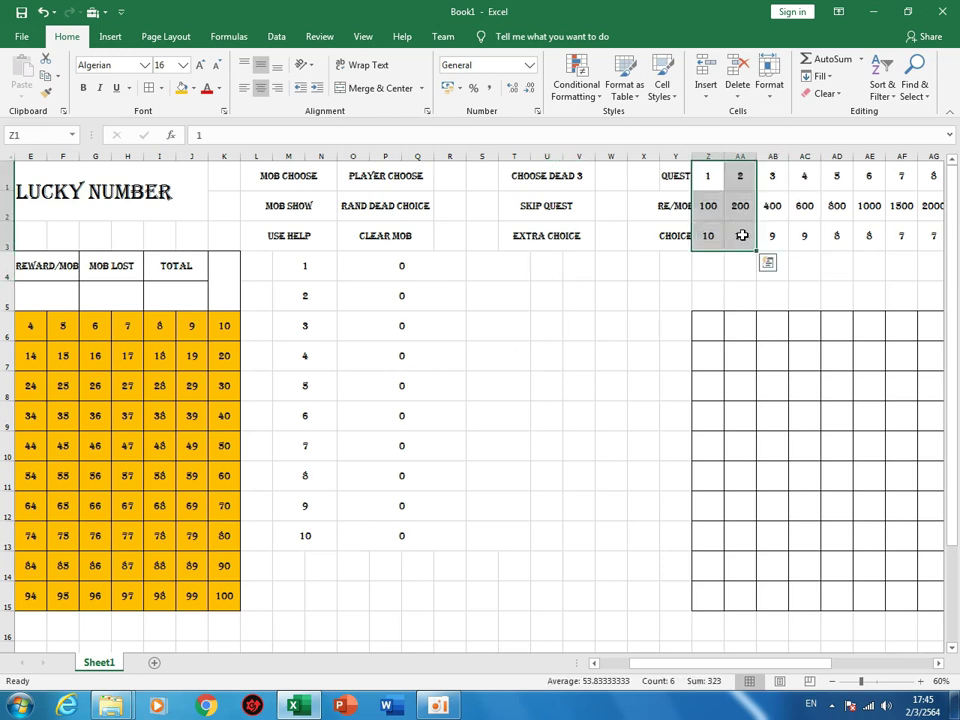
click(614, 329)
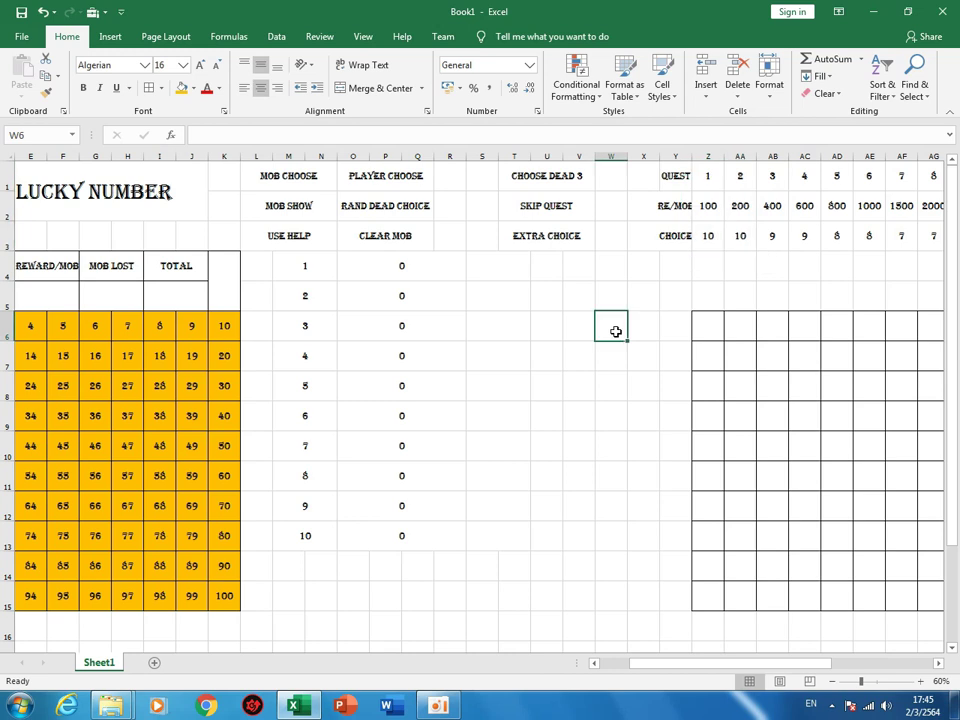
click(553, 236)
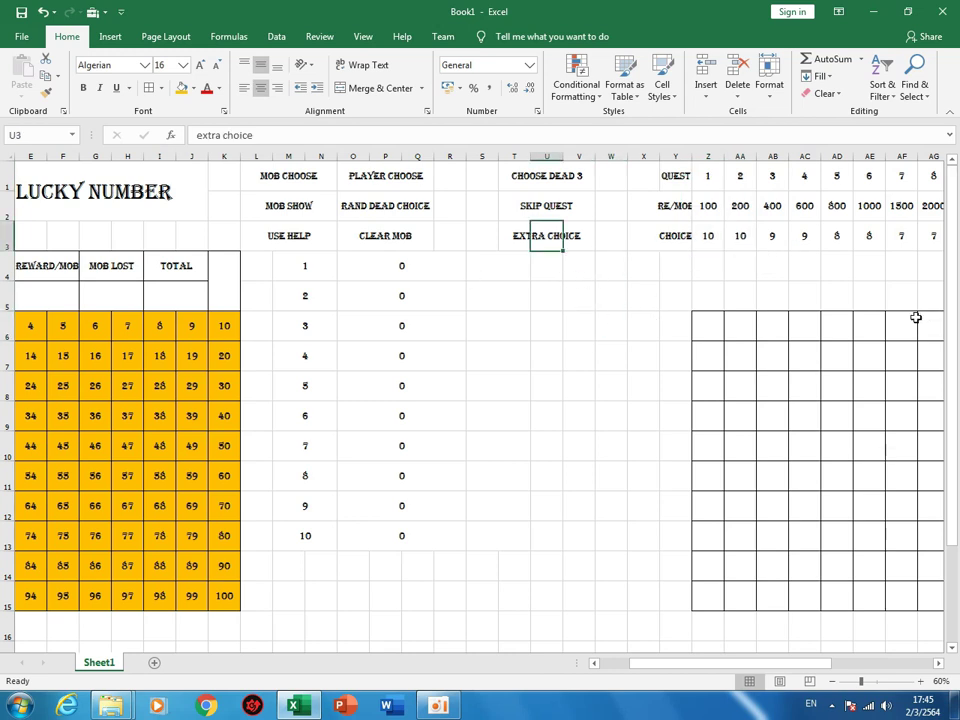
click(676, 441)
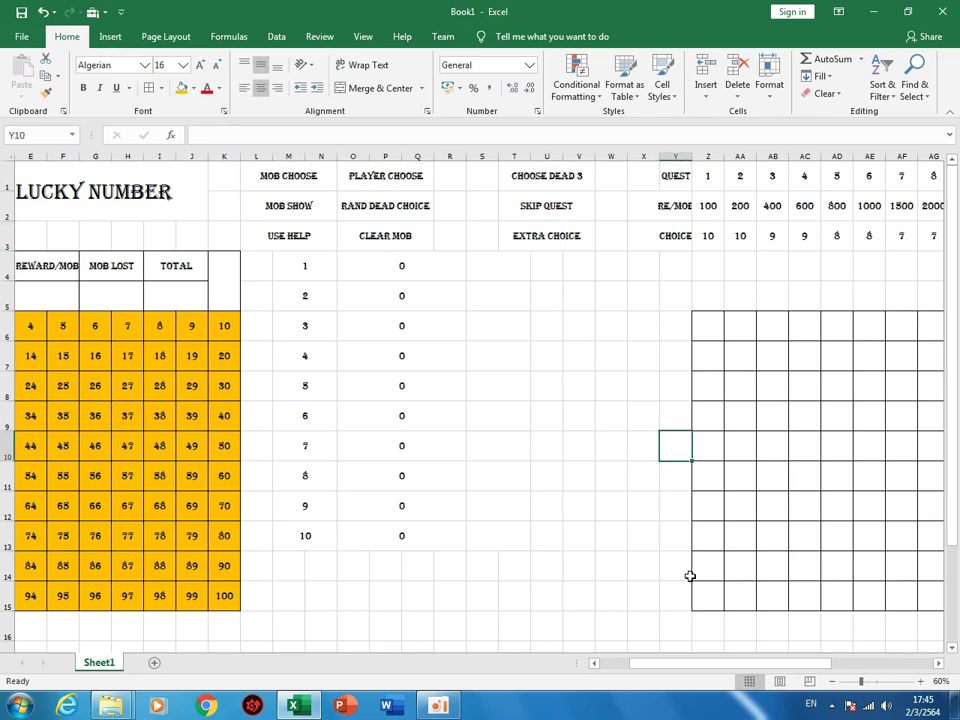
drag(720, 664, 836, 664)
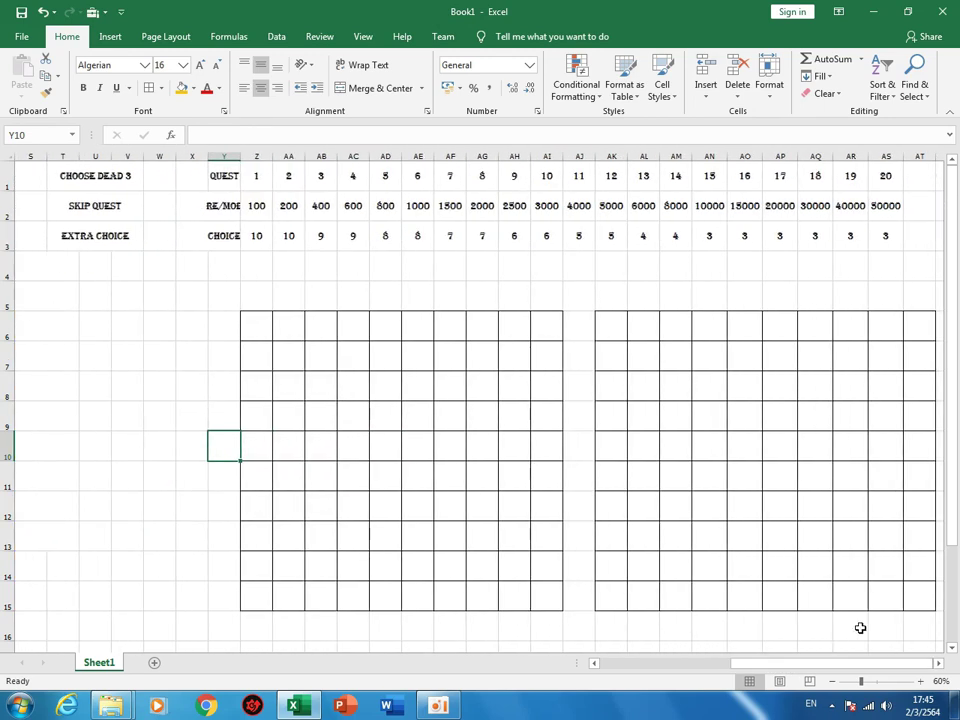
scroll(900, 650, down, 1)
click(938, 663)
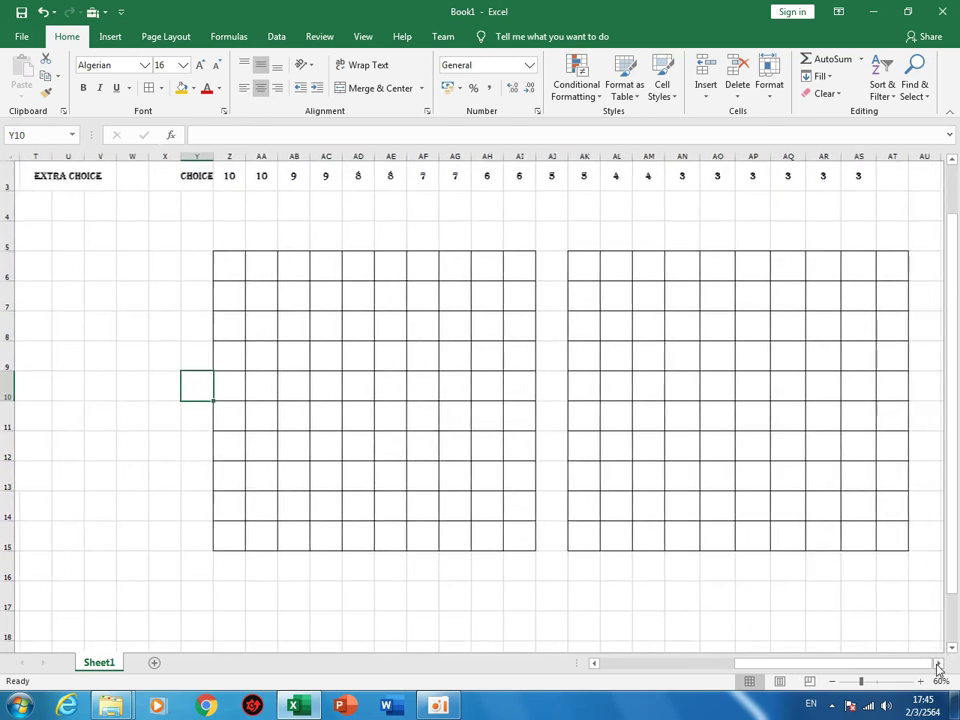
click(750, 630)
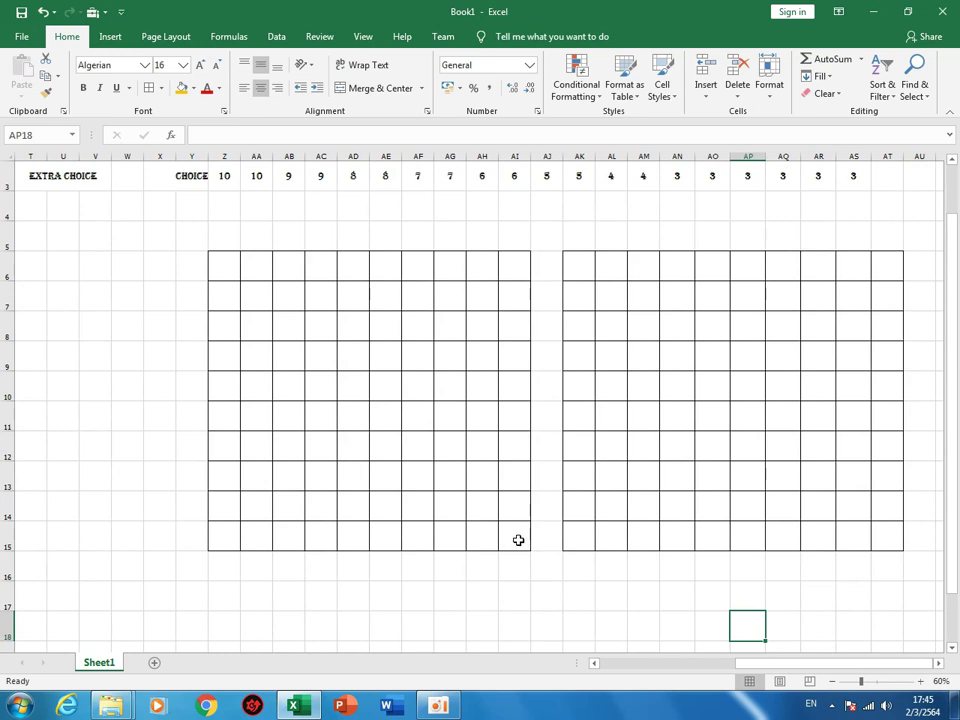
- Copy the empty 10-by-10 grid AK6:AT15 and paste copies at AV6 and BG6
mouse_move(214, 261)
mouse_down()
mouse_move(486, 478)
mouse_move(512, 525)
mouse_up()
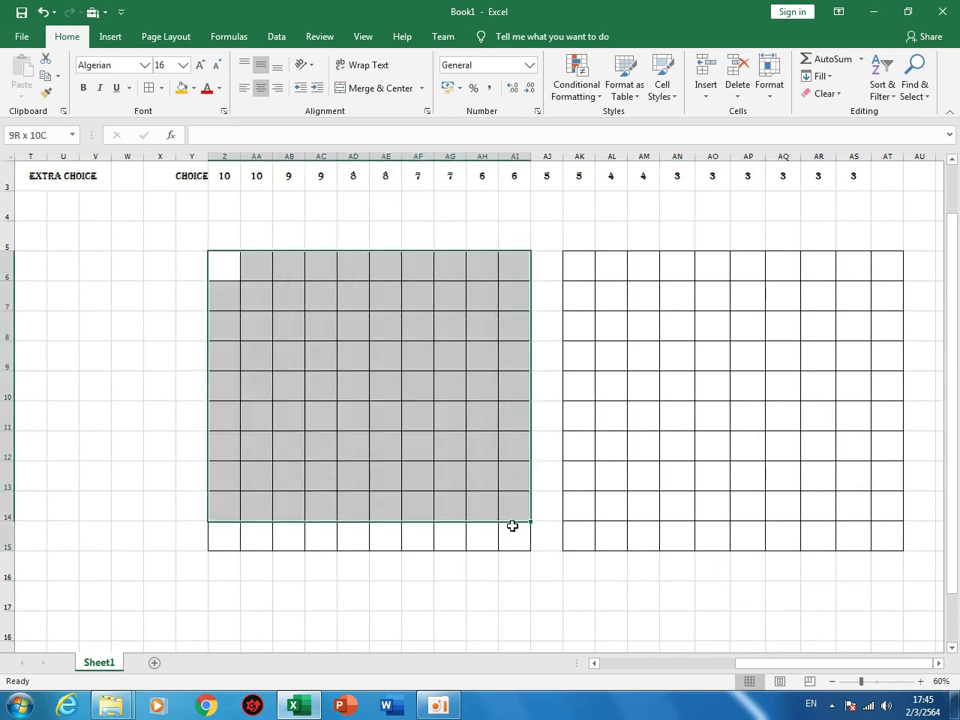
drag(578, 265, 895, 545)
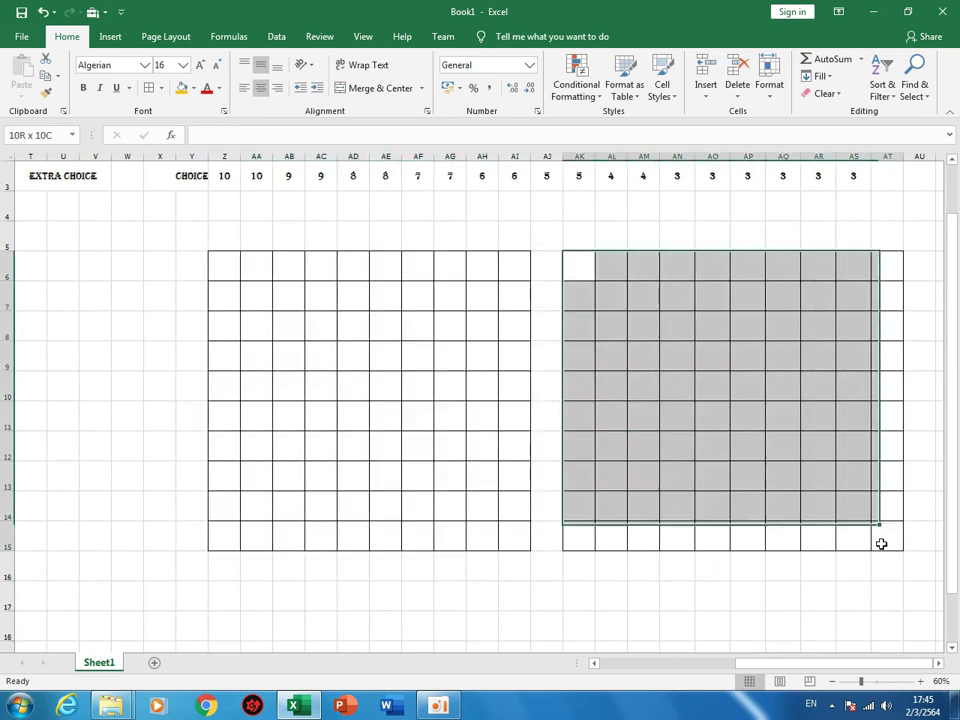
click(938, 663)
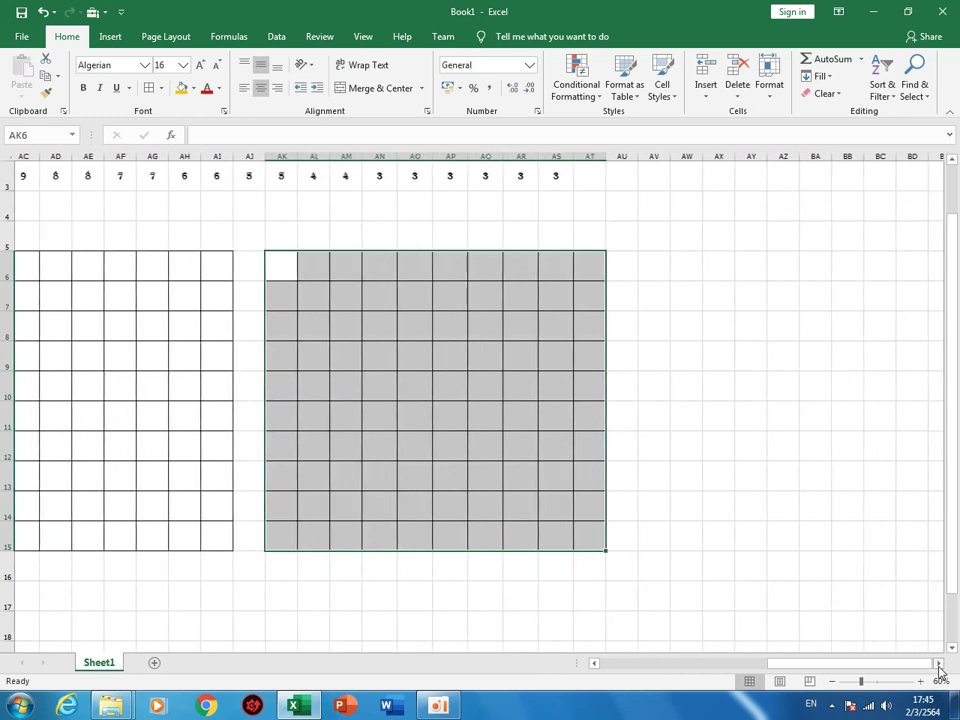
click(938, 663)
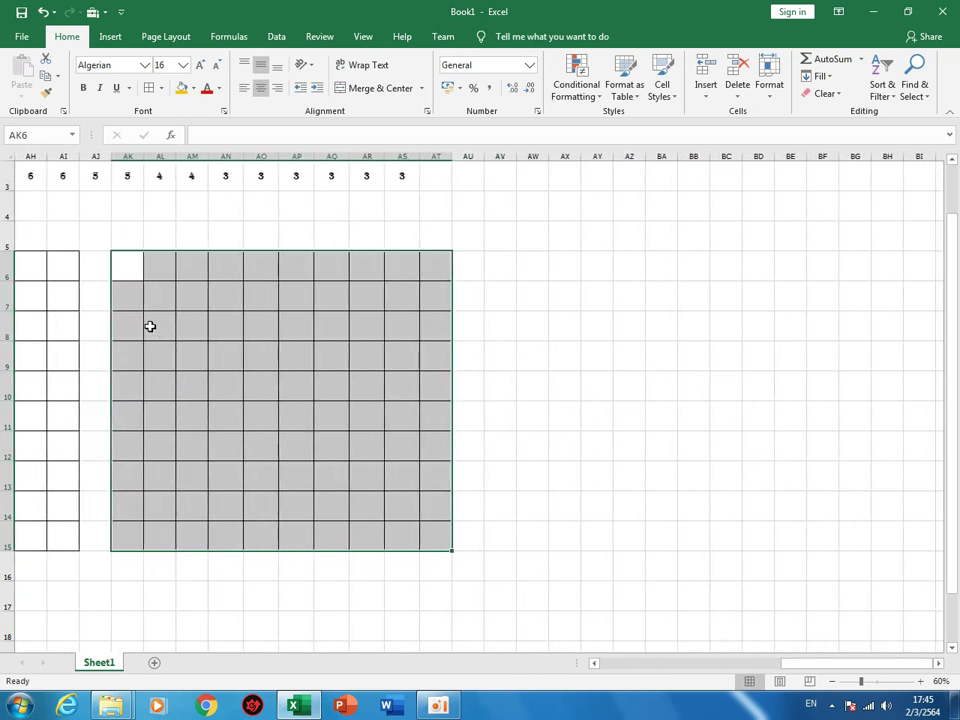
key(ctrl+c)
click(506, 272)
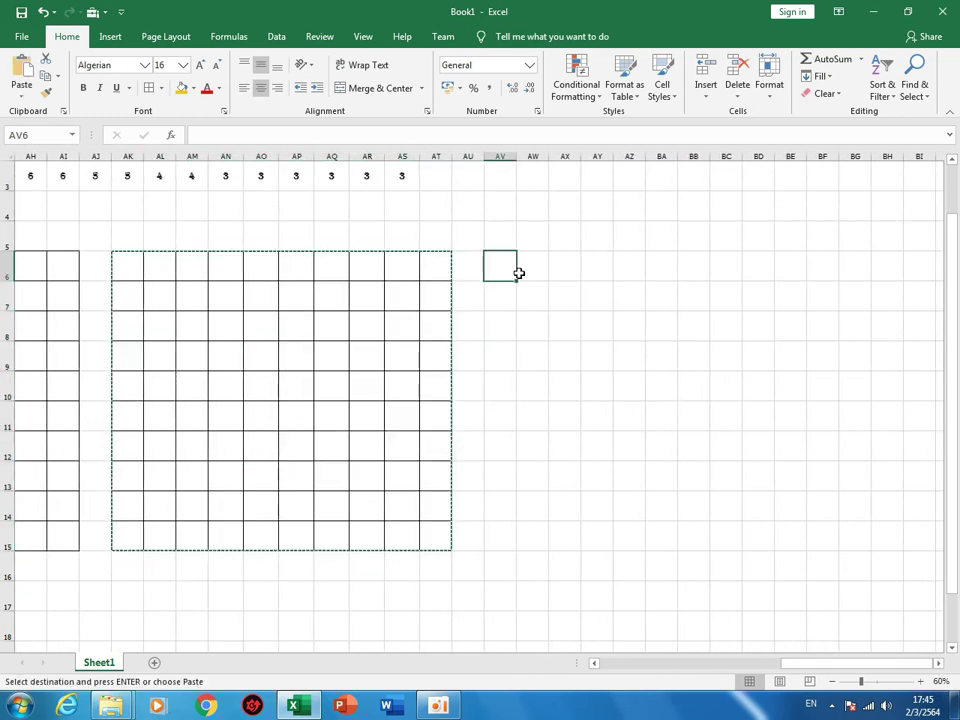
key(ctrl+v)
click(862, 272)
key(ctrl+v)
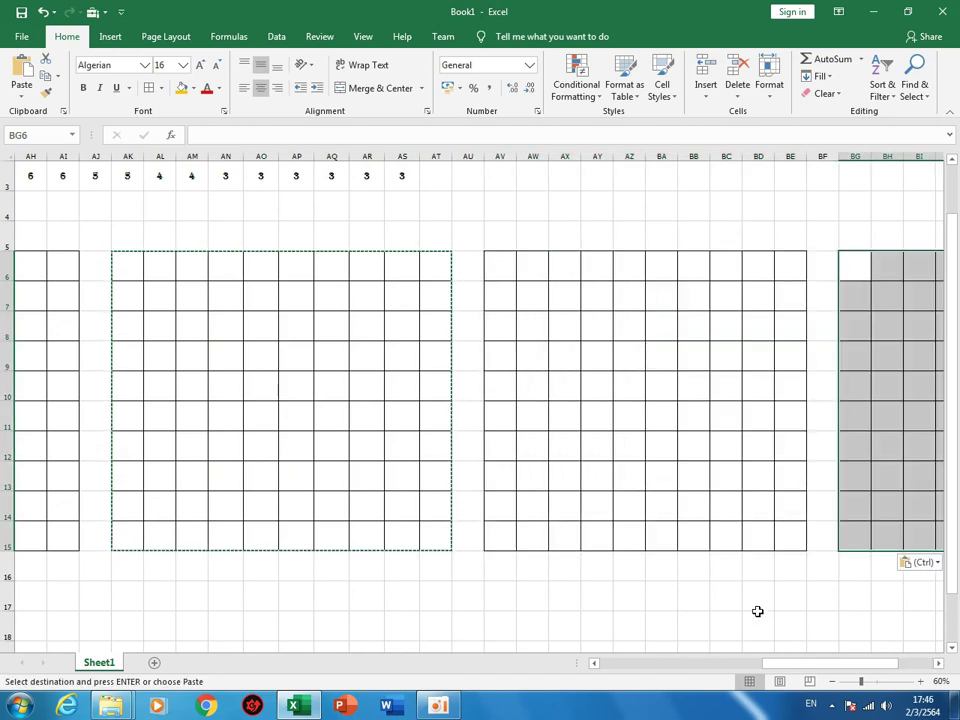
- Deselect the pasted grid and move back to cell X1 beside CHOOSE DEAD 3
click(938, 664)
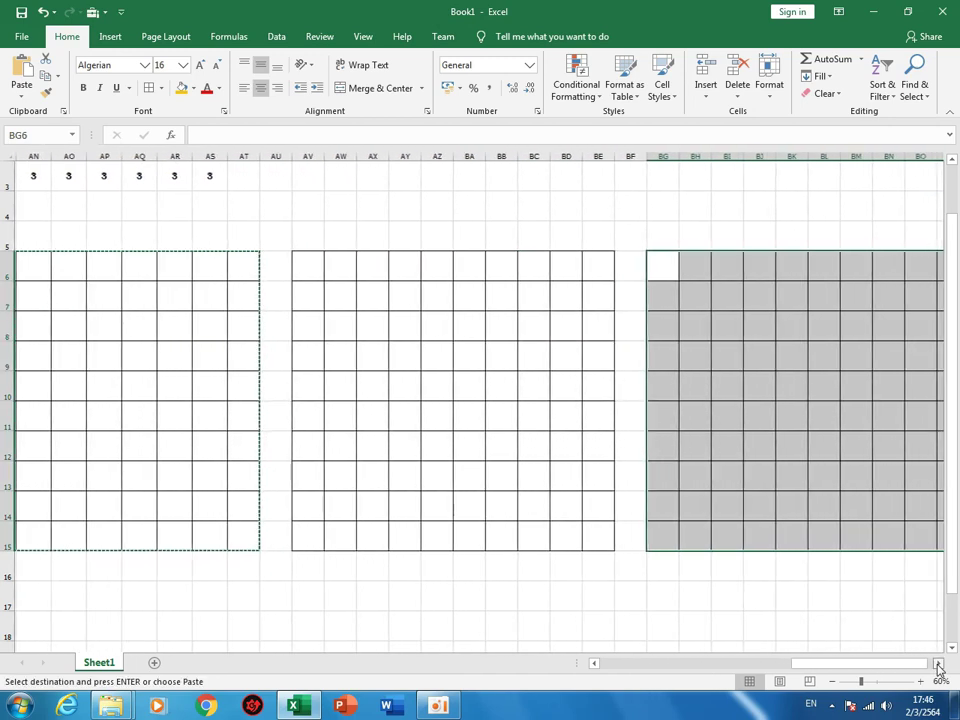
click(938, 664)
click(598, 276)
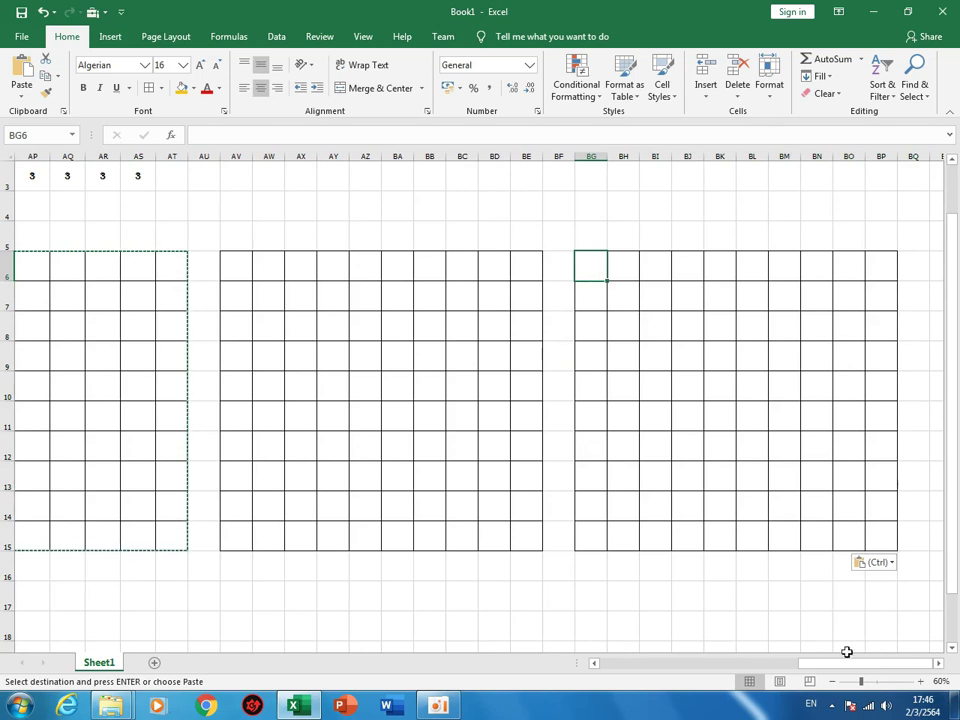
drag(846, 664, 671, 664)
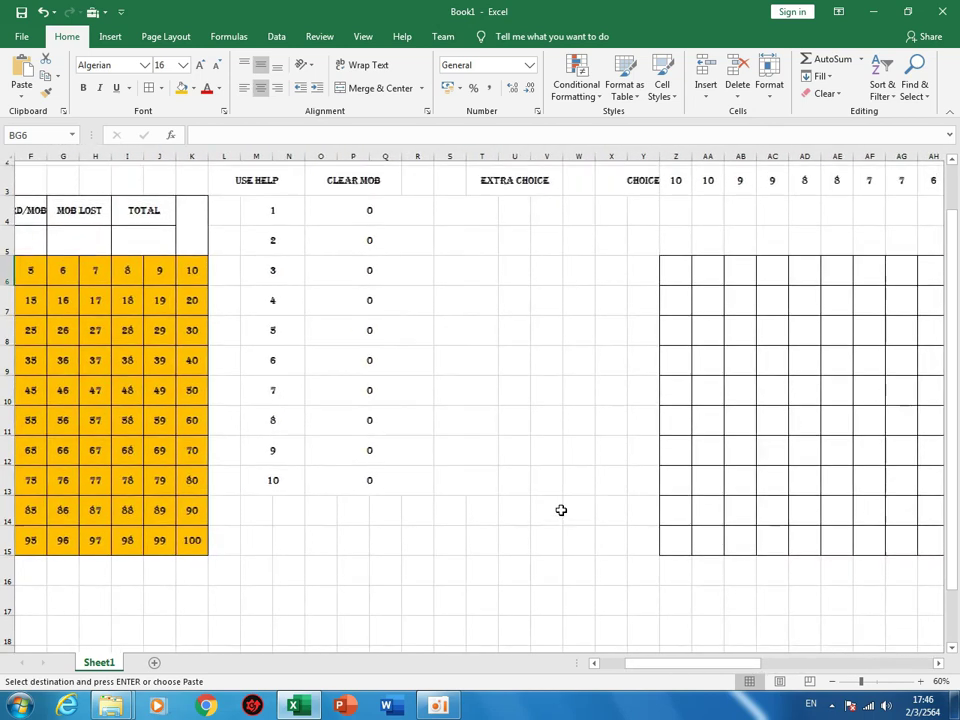
scroll(561, 510, up, 1)
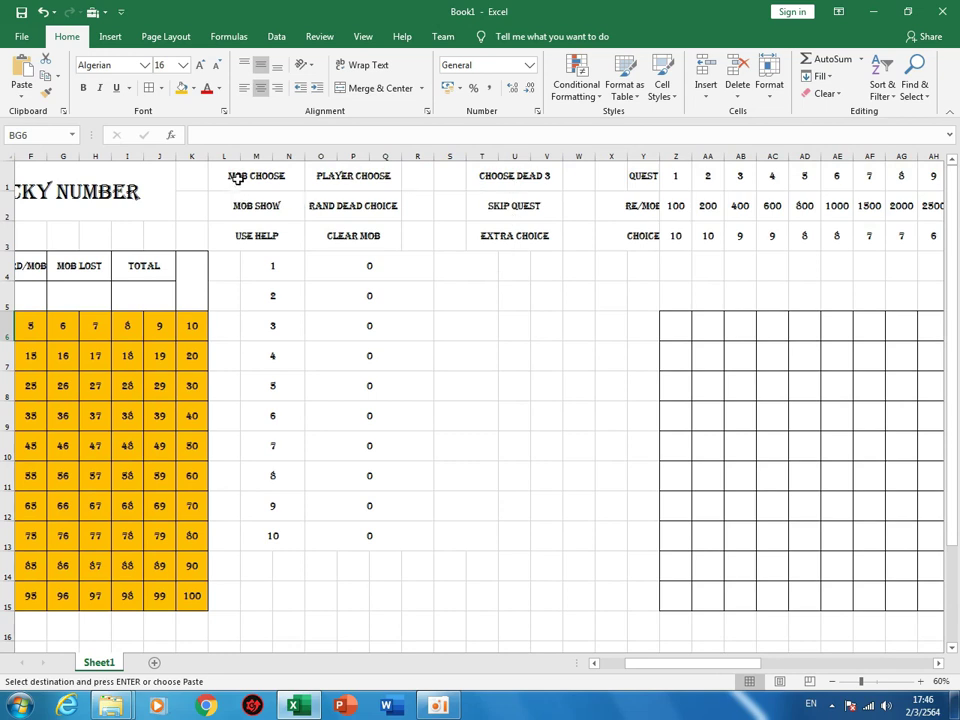
click(572, 272)
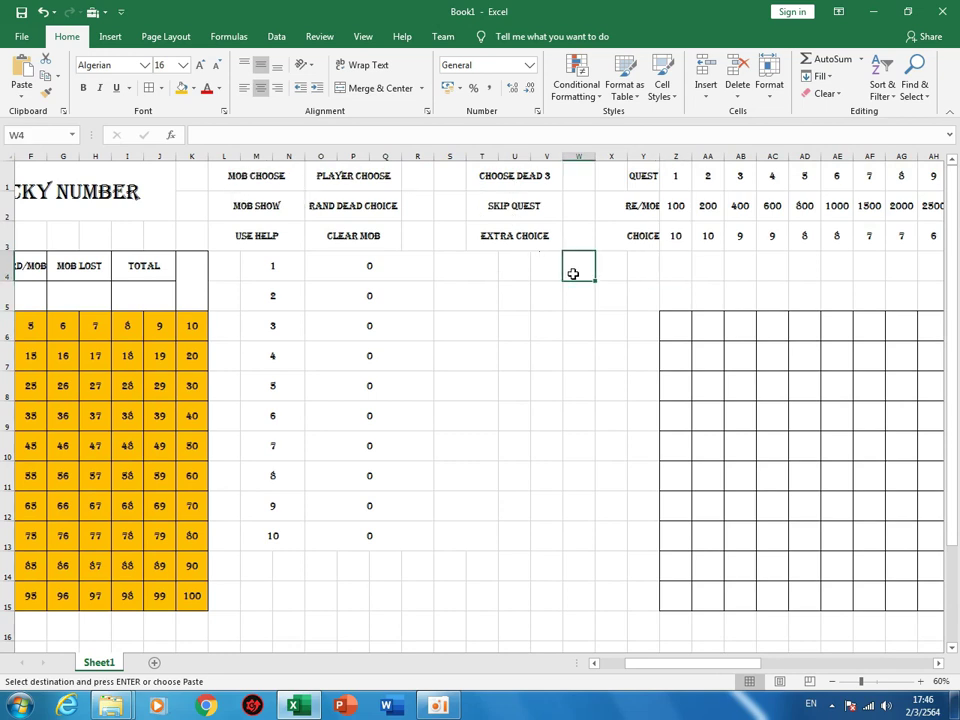
click(605, 181)
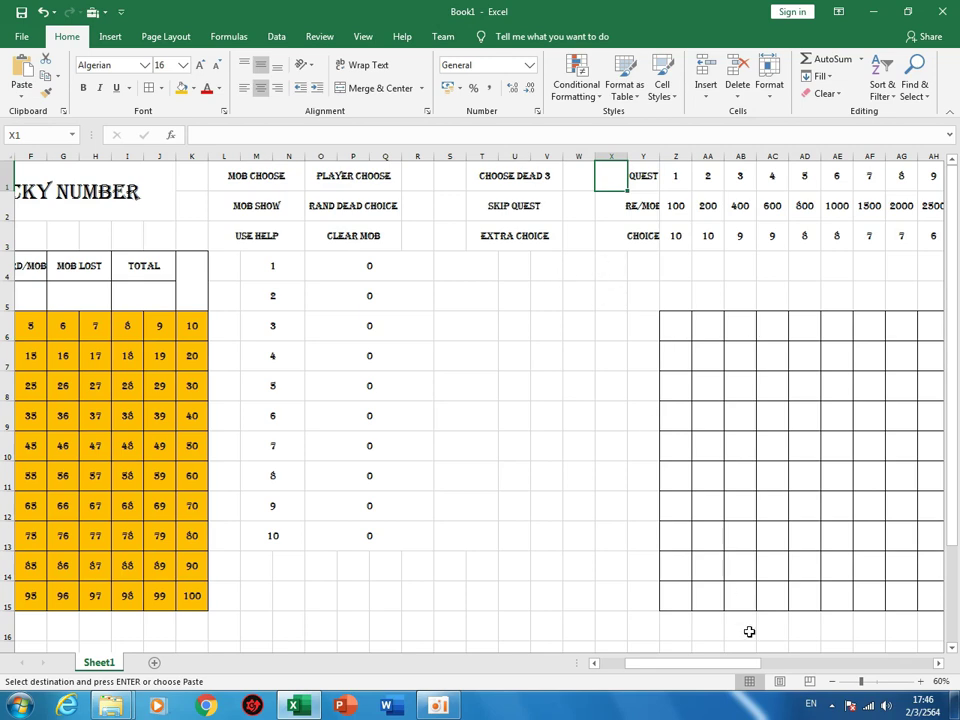
drag(745, 668, 866, 668)
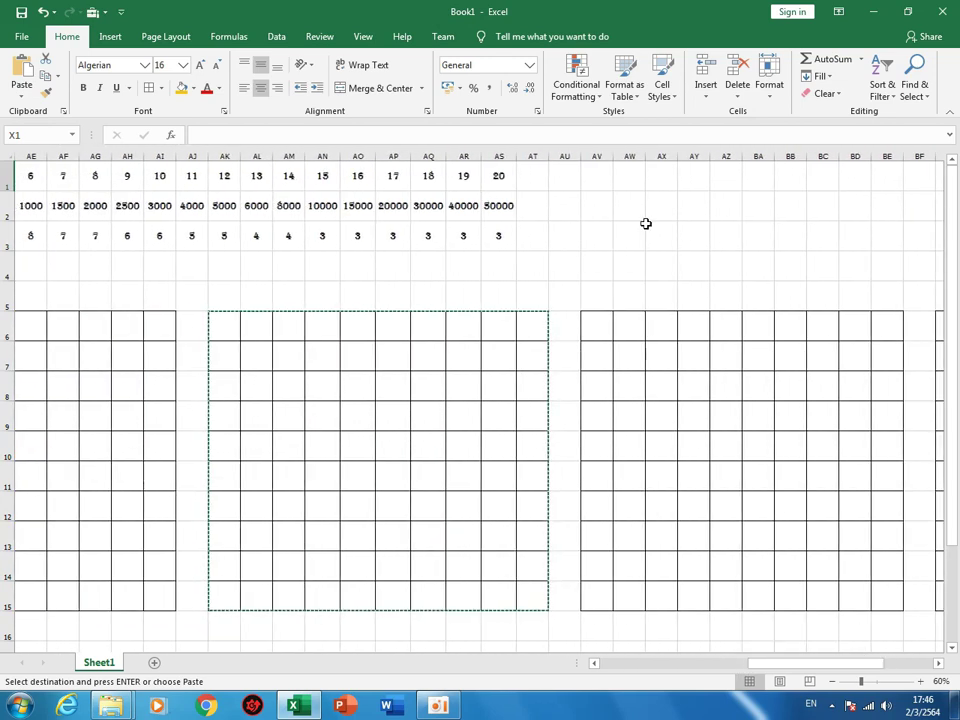
click(566, 181)
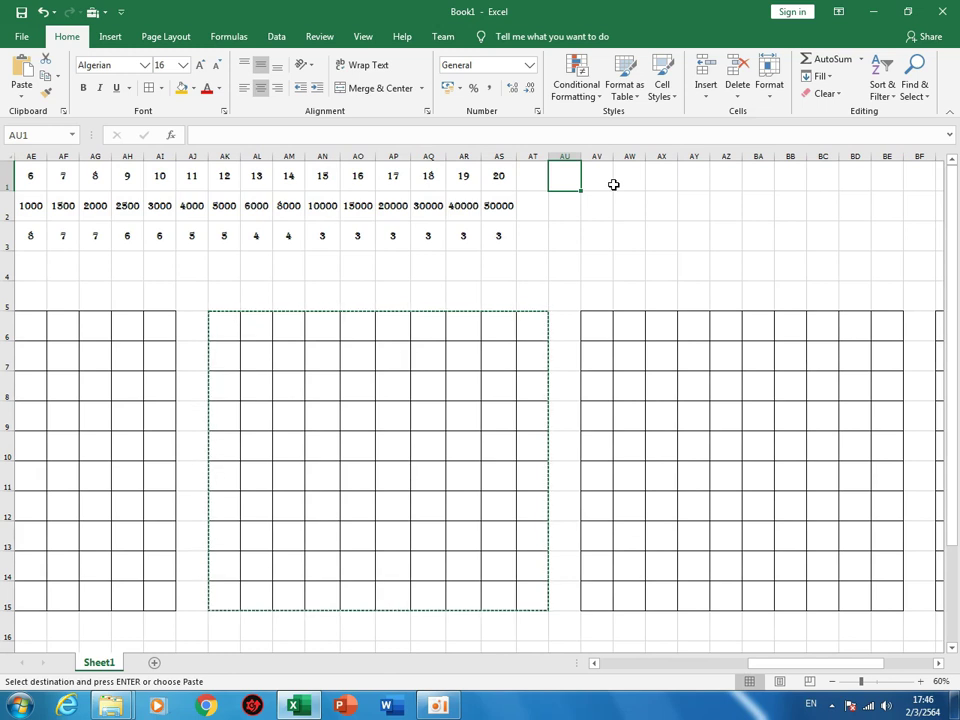
- Enter quest number 1 in AU1 and the reward lookup =INDEX(Z2:AS2,AU1) in AU2
key(Escape)
text(1)
key(Return)
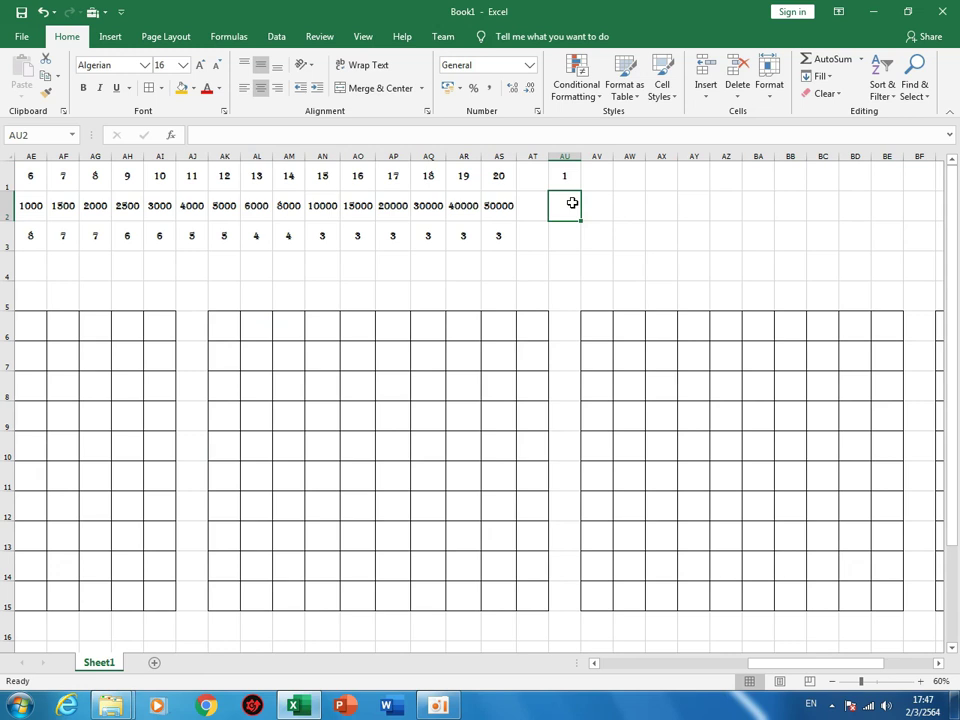
text(=)
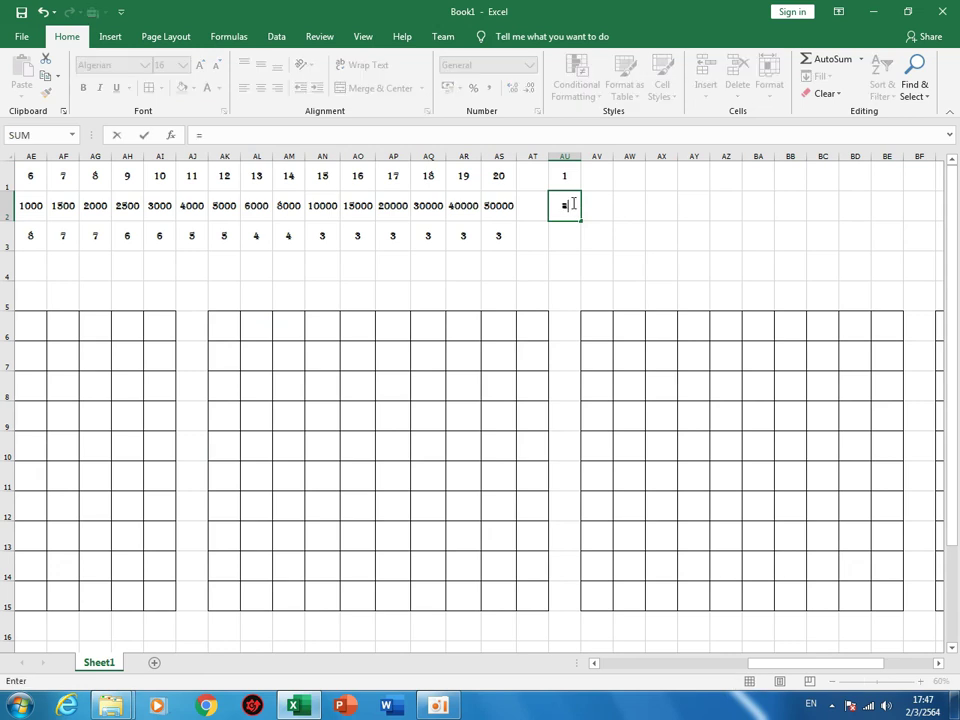
text(index()
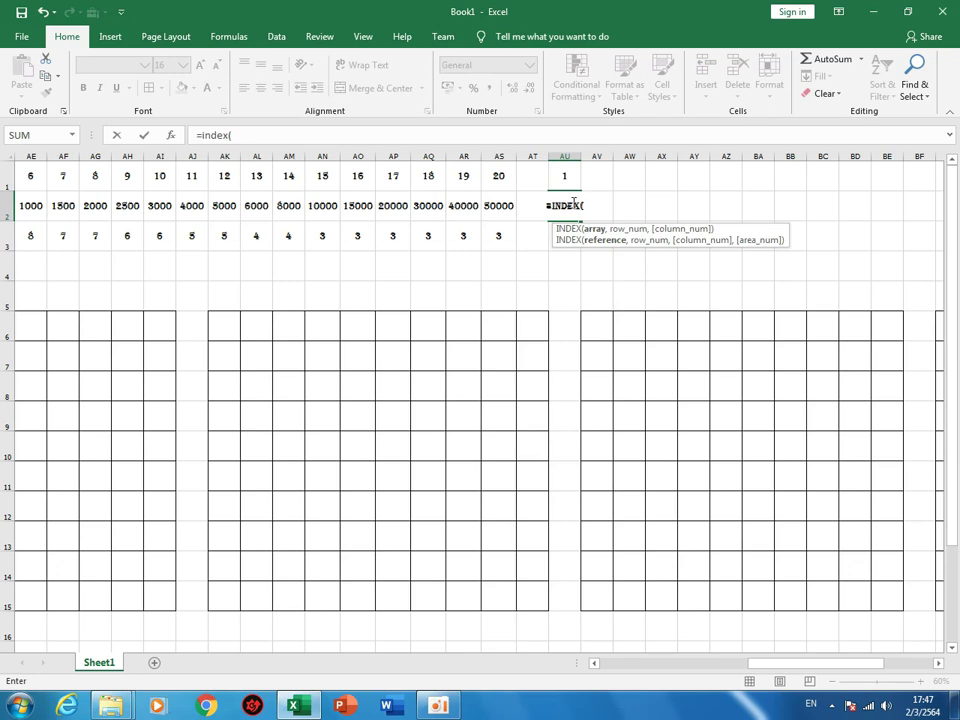
mouse_move(498, 206)
mouse_down()
mouse_move(3, 207)
mouse_move(101, 214)
mouse_up()
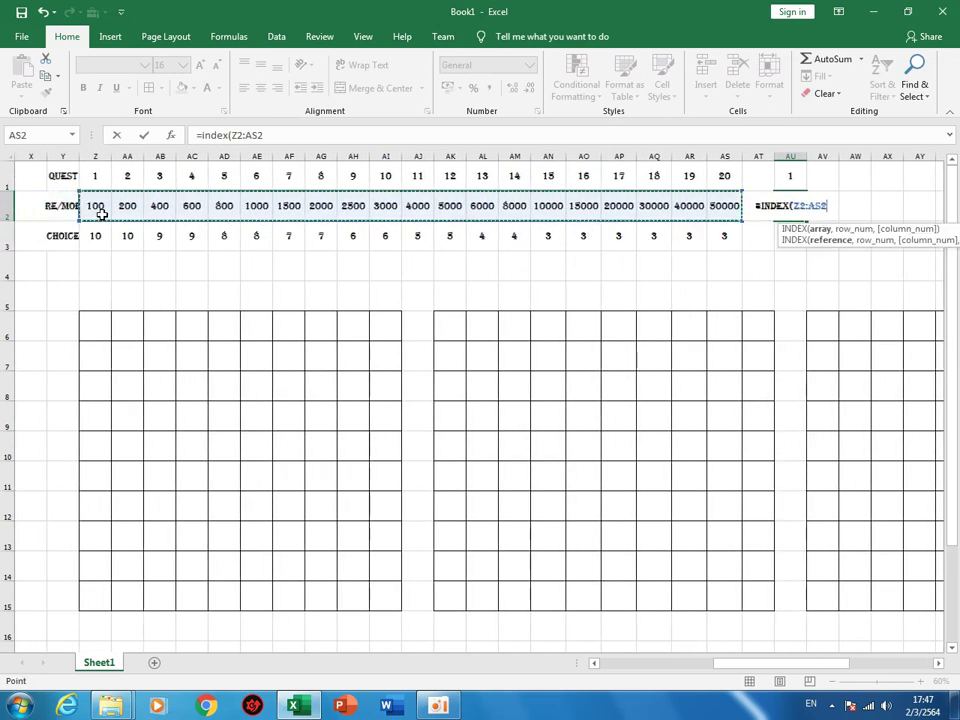
text(,)
click(792, 178)
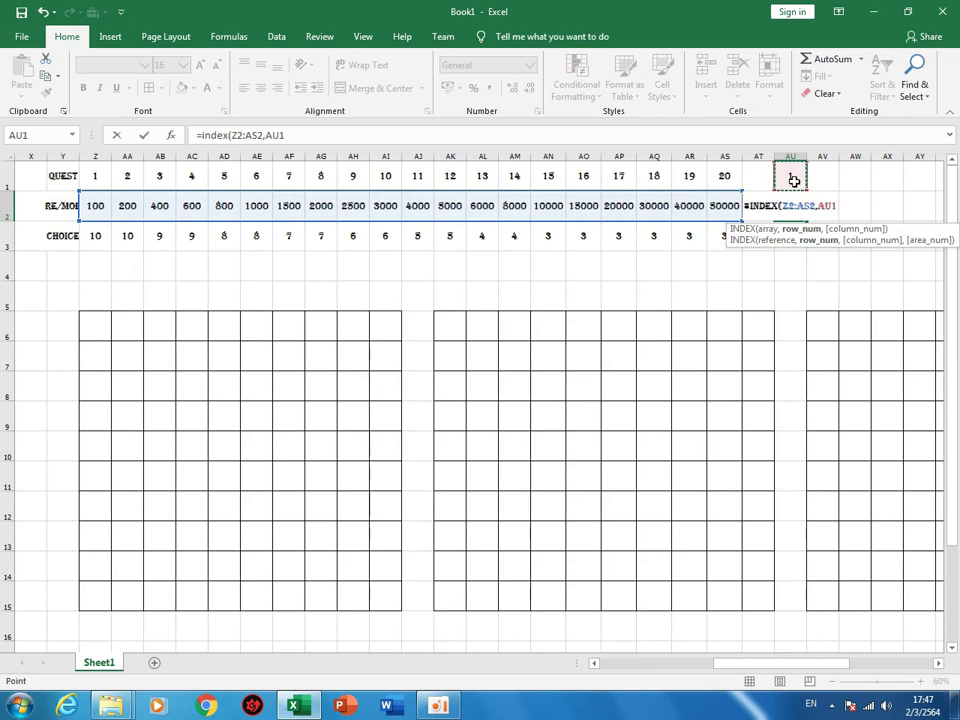
key(Return)
- Fill the lookup down to AU3 and correct its quest reference to AU1, returning 10
click(793, 203)
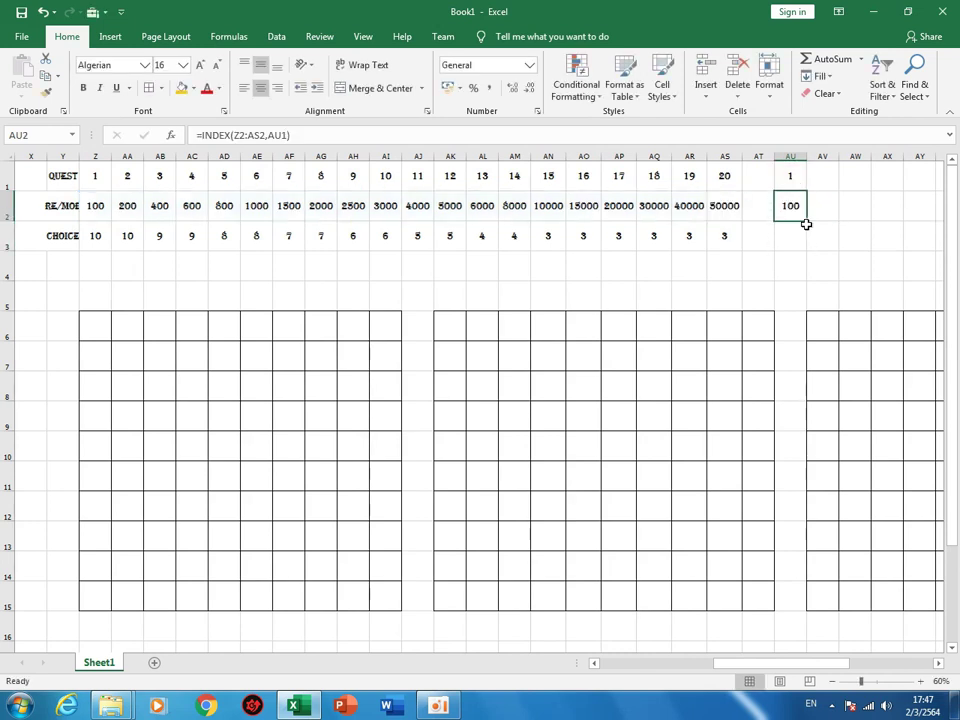
drag(806, 224, 806, 246)
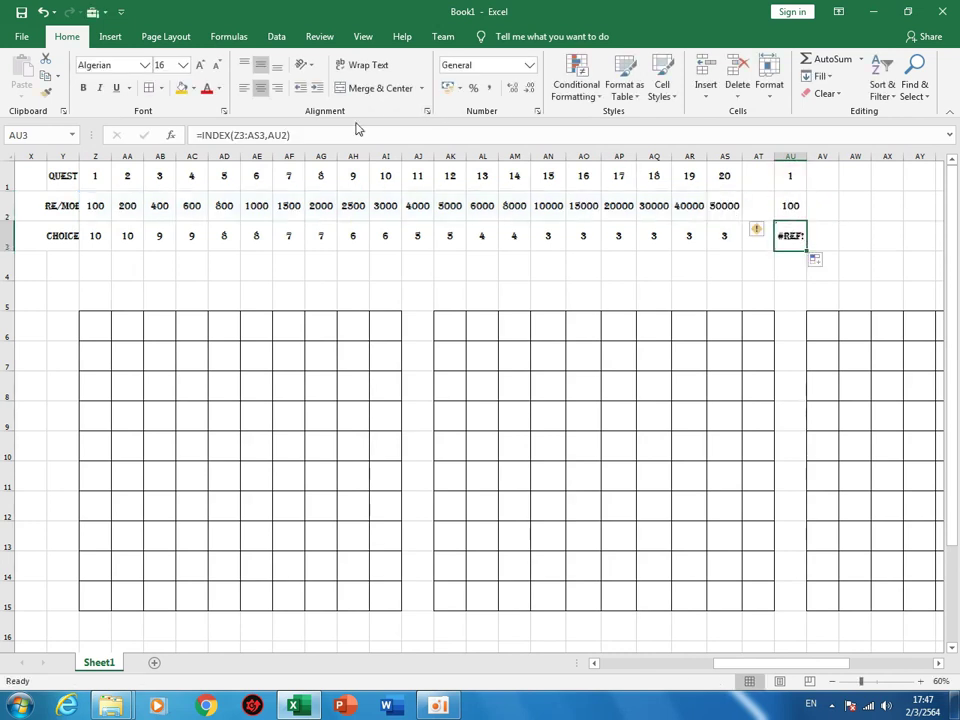
click(284, 134)
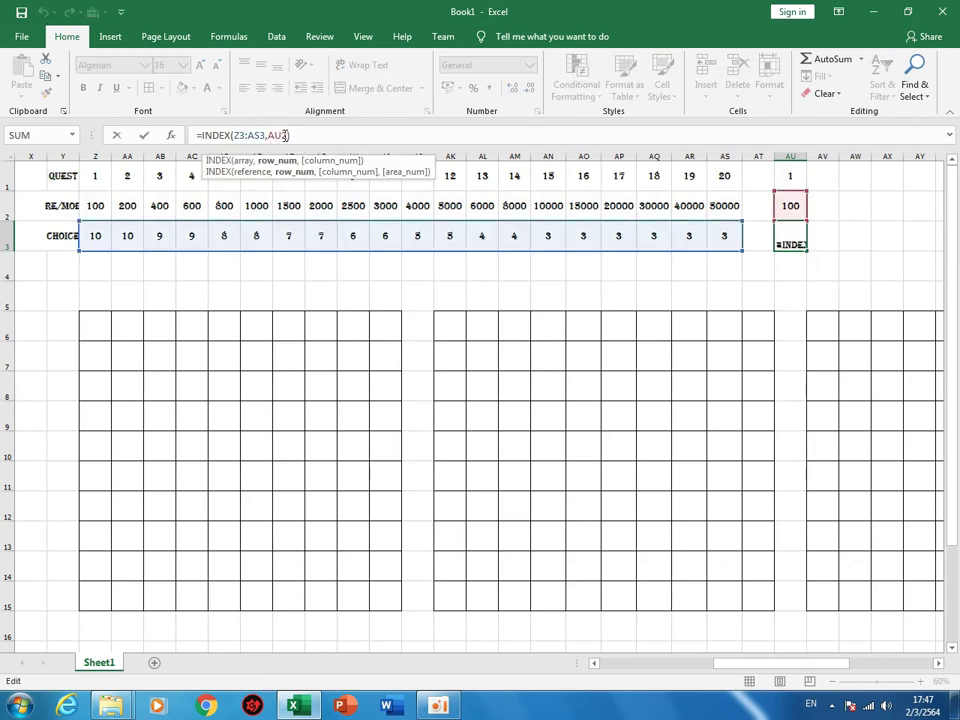
key(BackSpace)
text(1)
key(Return)
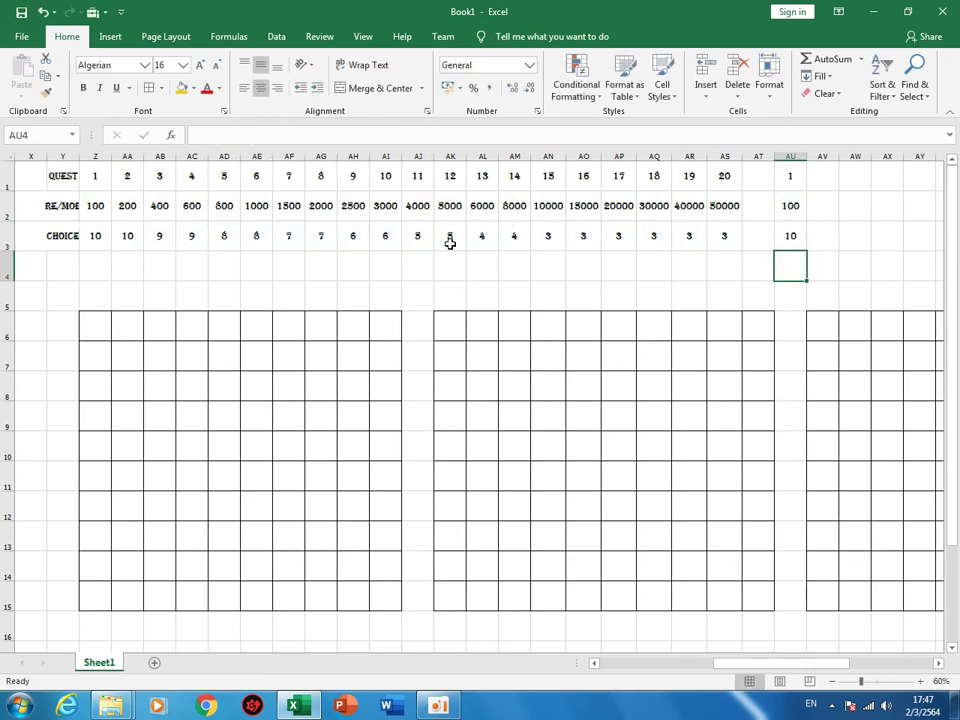
click(787, 245)
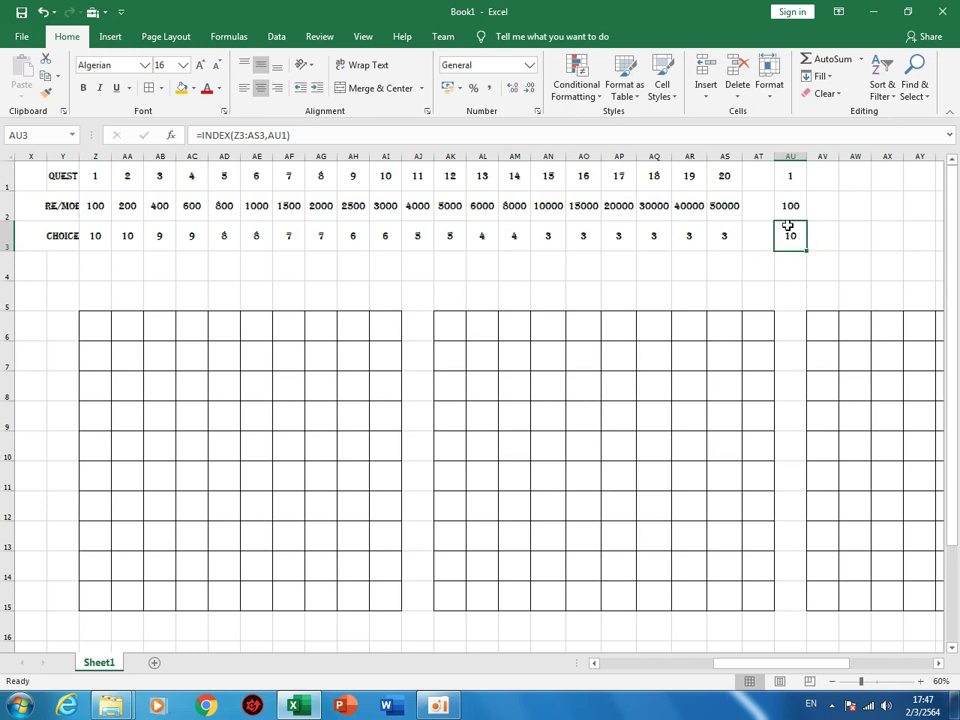
click(788, 214)
- Wrap the AU2 reward formula in IF(AU1>20,50000,…) and accept Excel's correction
click(199, 135)
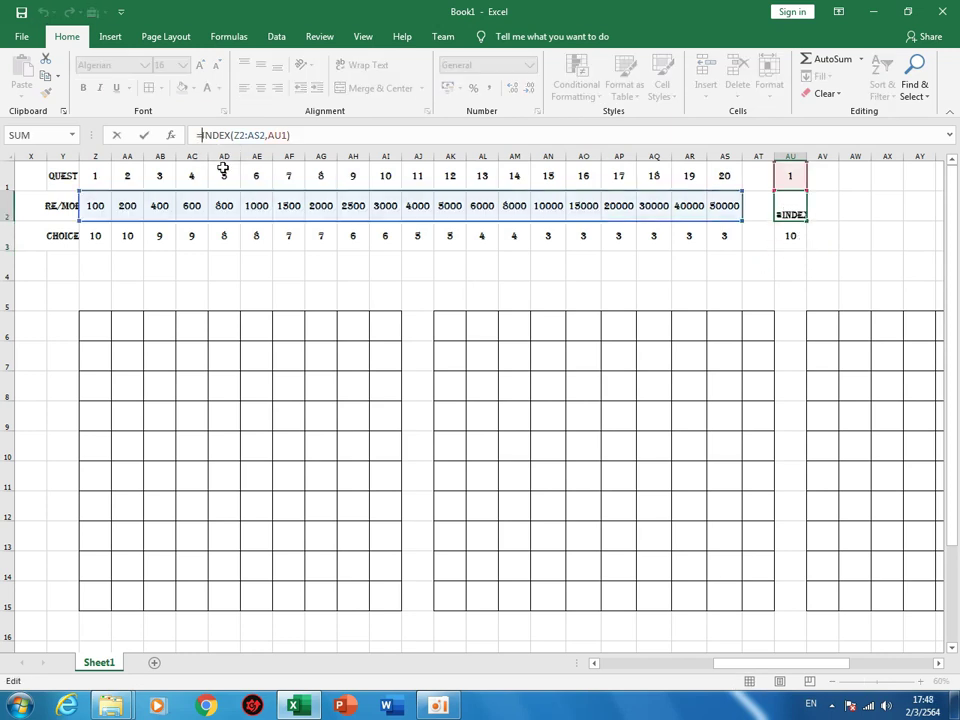
text(IF()
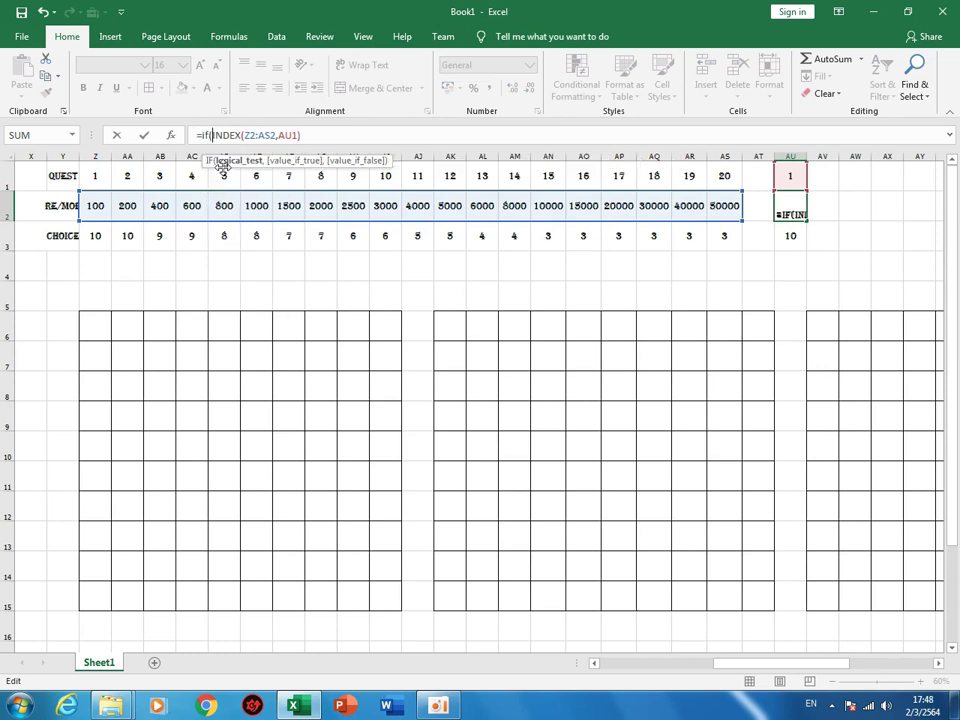
click(797, 172)
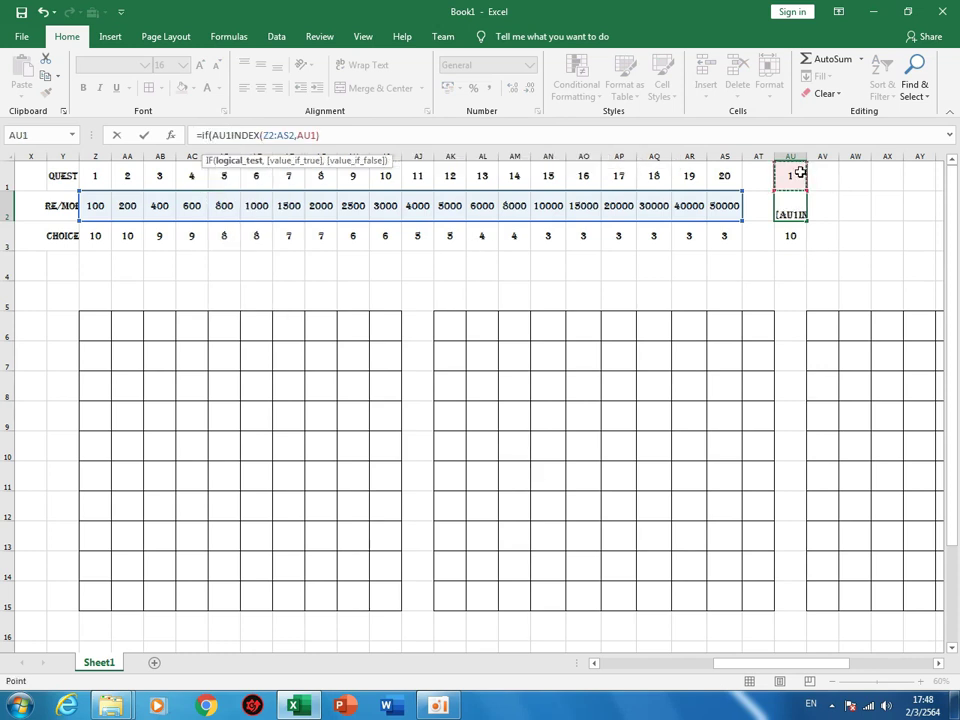
text(>20)
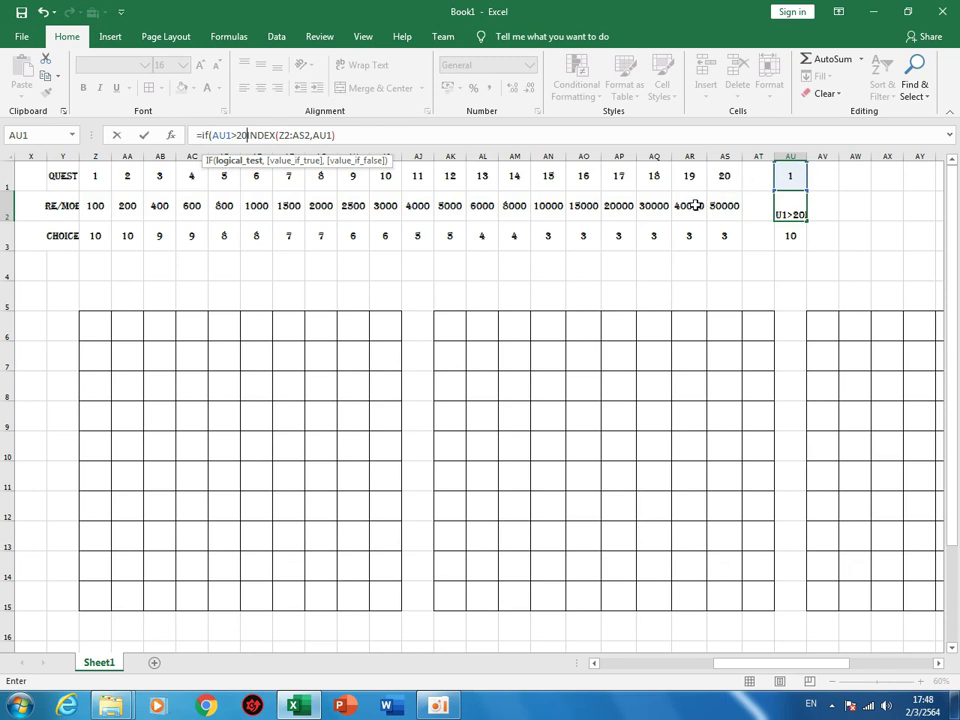
text(,5000)
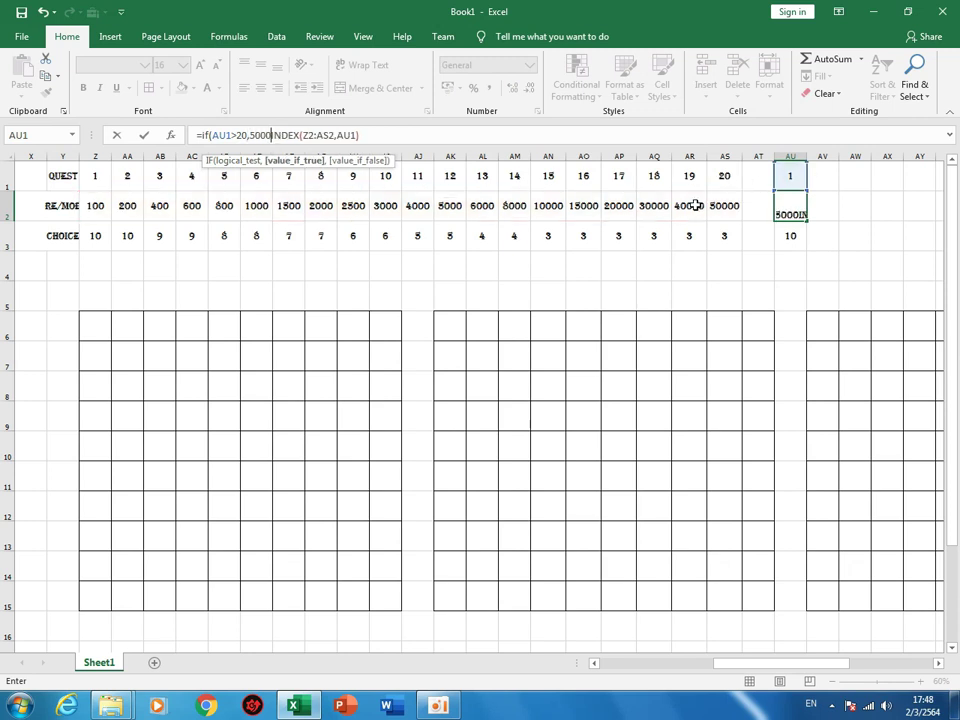
text(0,)
key(Return)
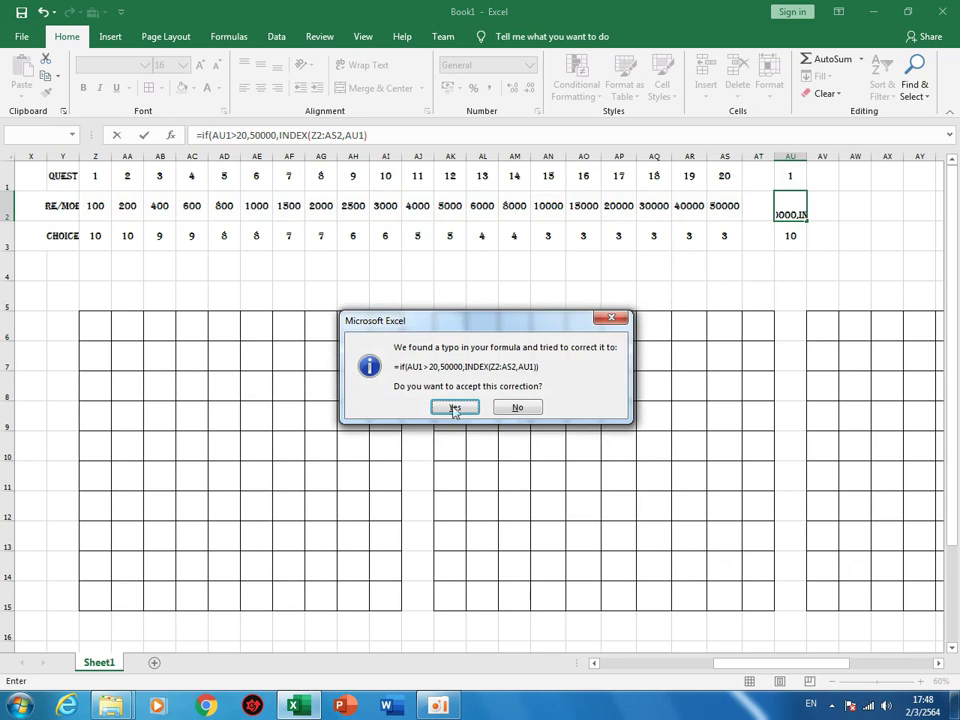
click(455, 408)
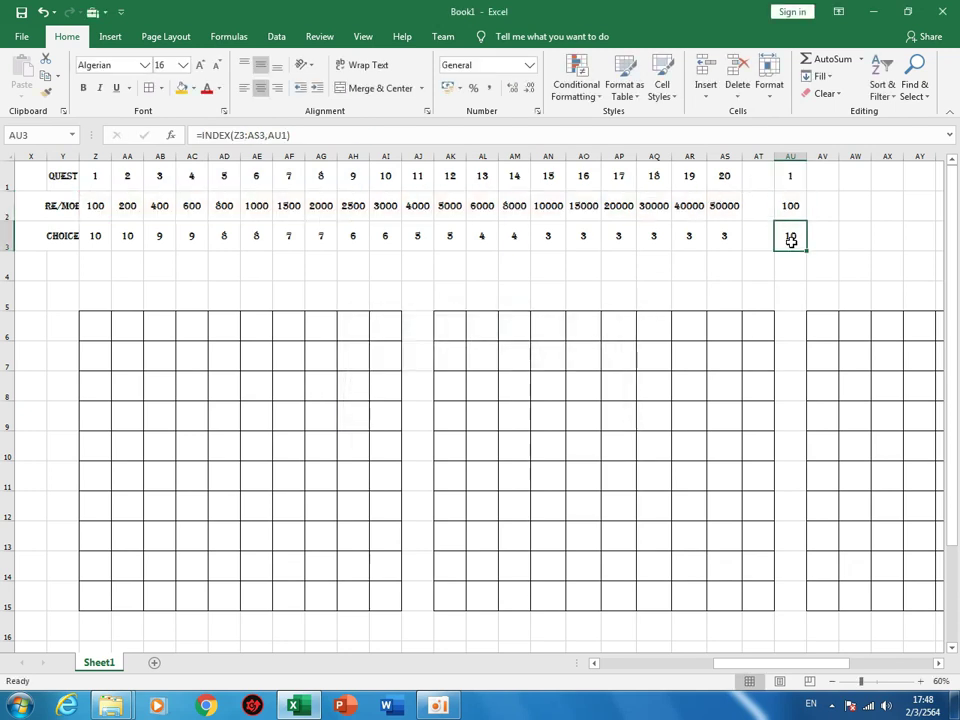
- Wrap the AU3 choice formula in IF(AU1>20,3,…) and accept Excel's correction
click(205, 140)
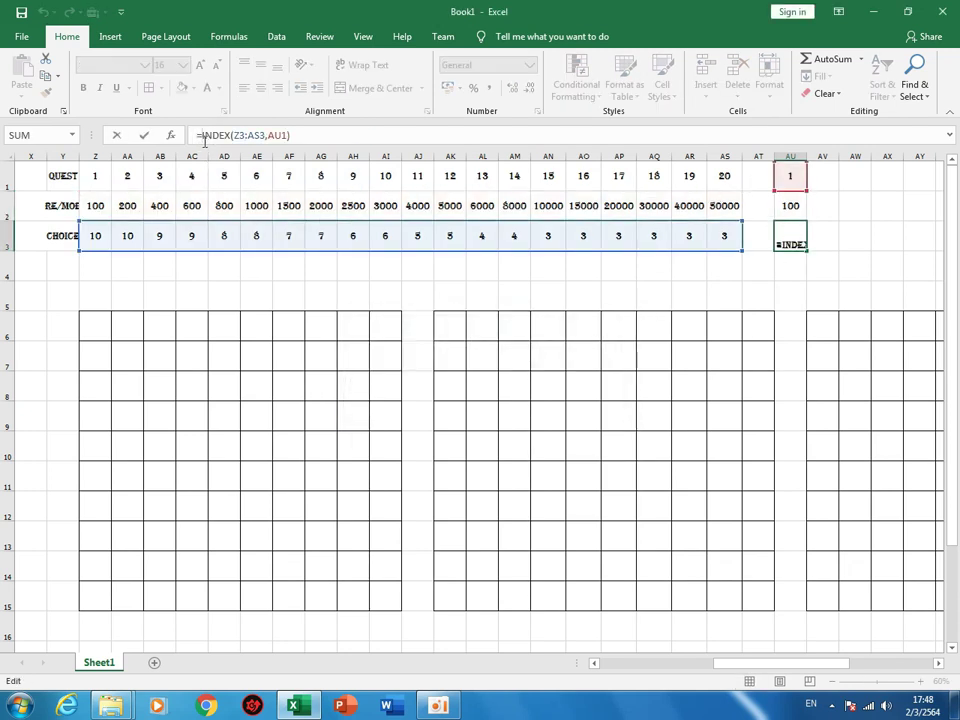
text(IF()
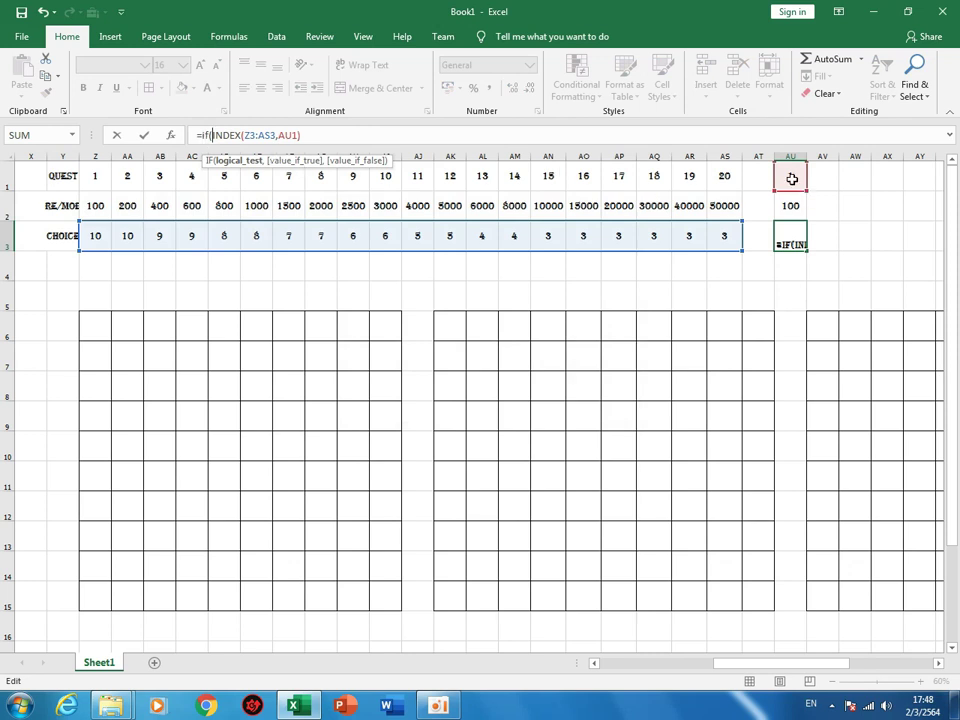
click(791, 178)
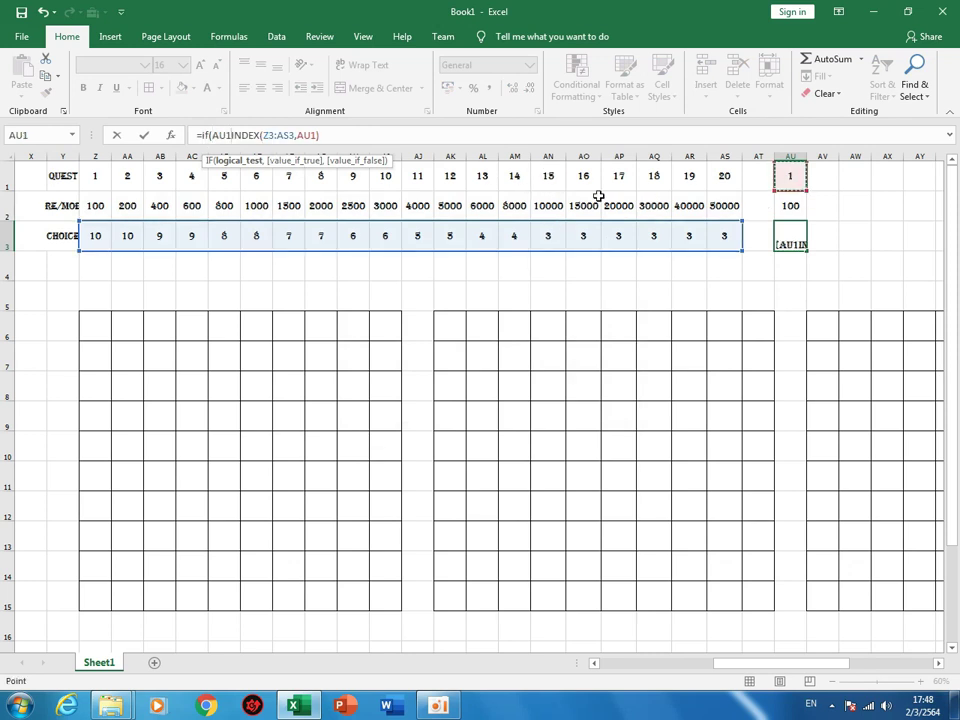
text(>20)
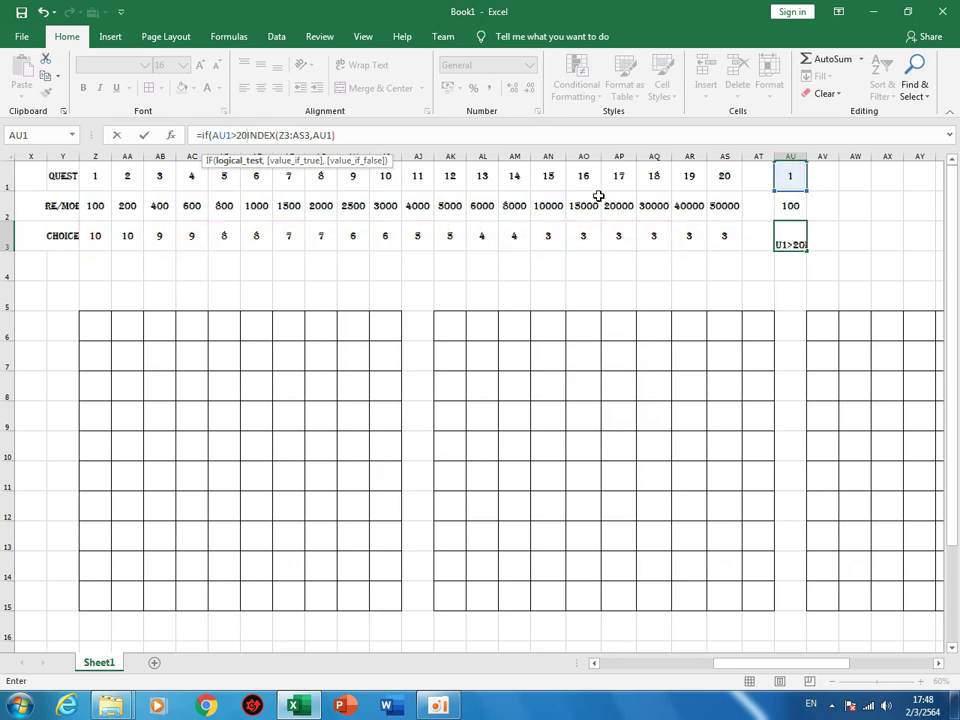
text(,3,)
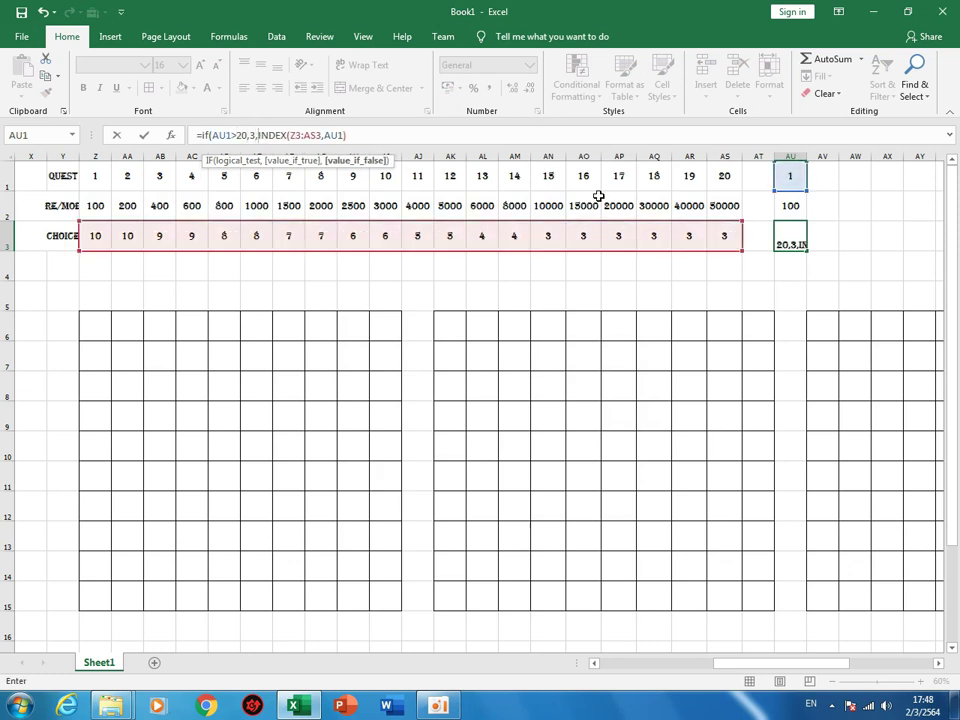
key(Return)
click(475, 408)
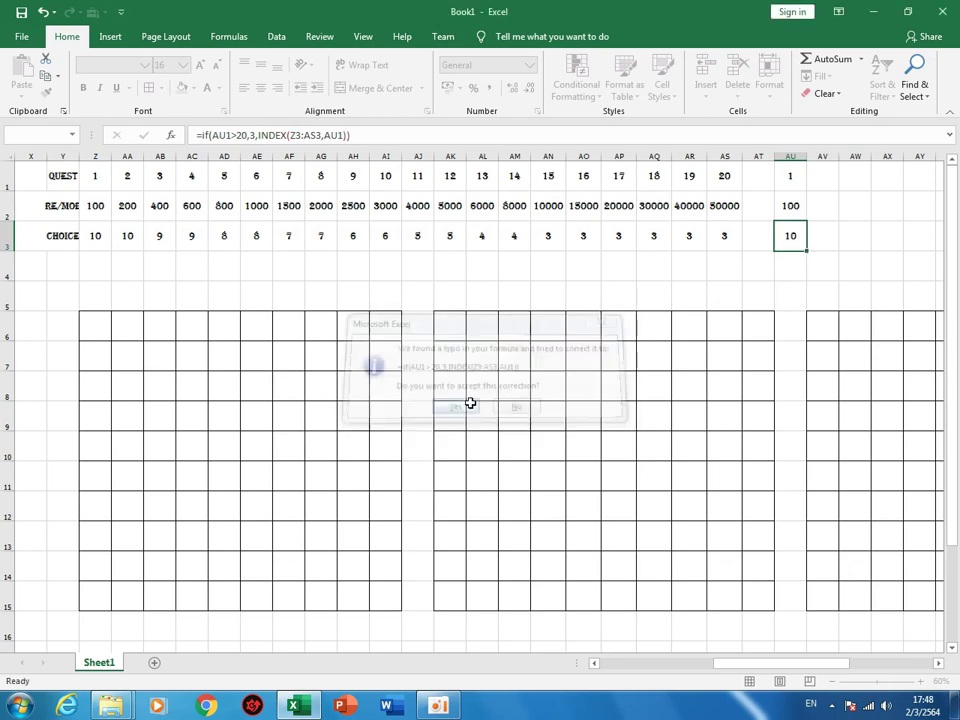
drag(814, 665, 896, 675)
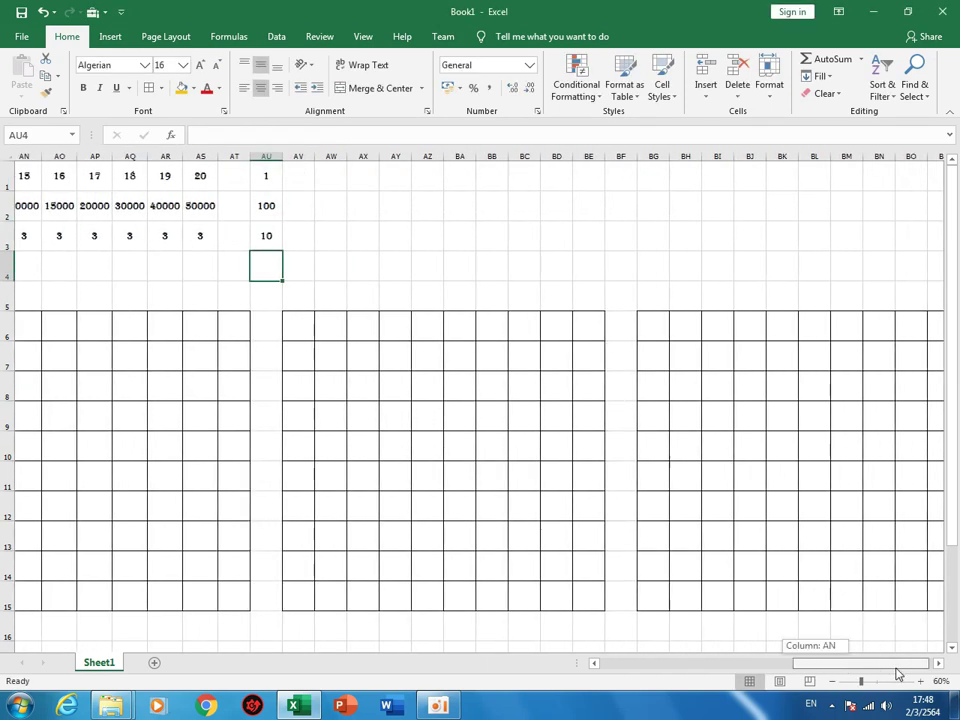
- Fill BG6:BP15 with =RANDBETWEEN(1,$AU$3) random numbers
click(625, 335)
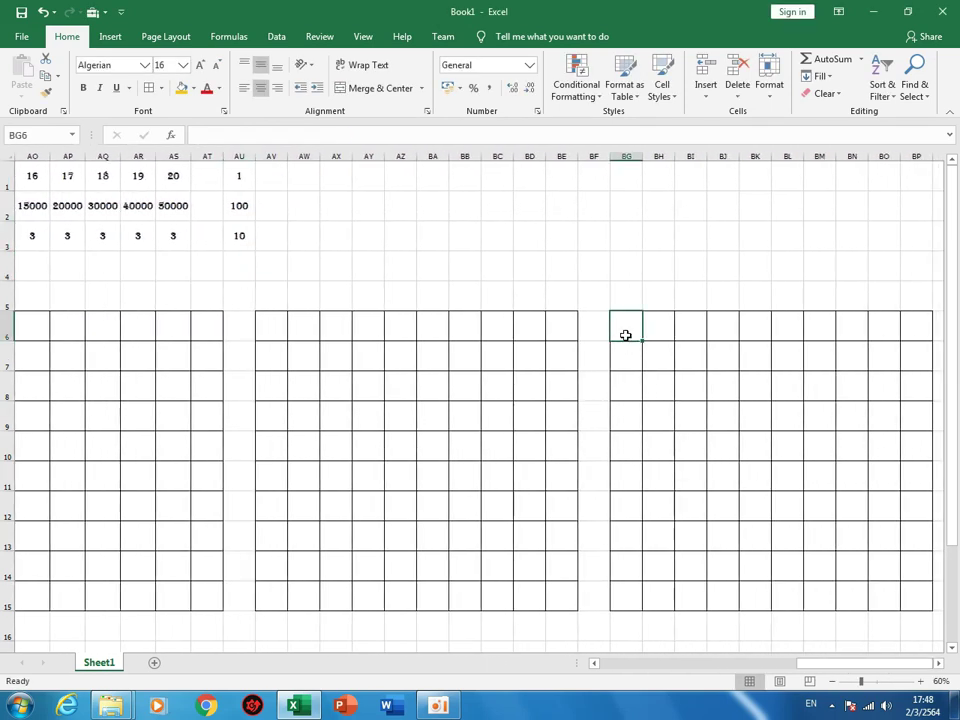
text(=)
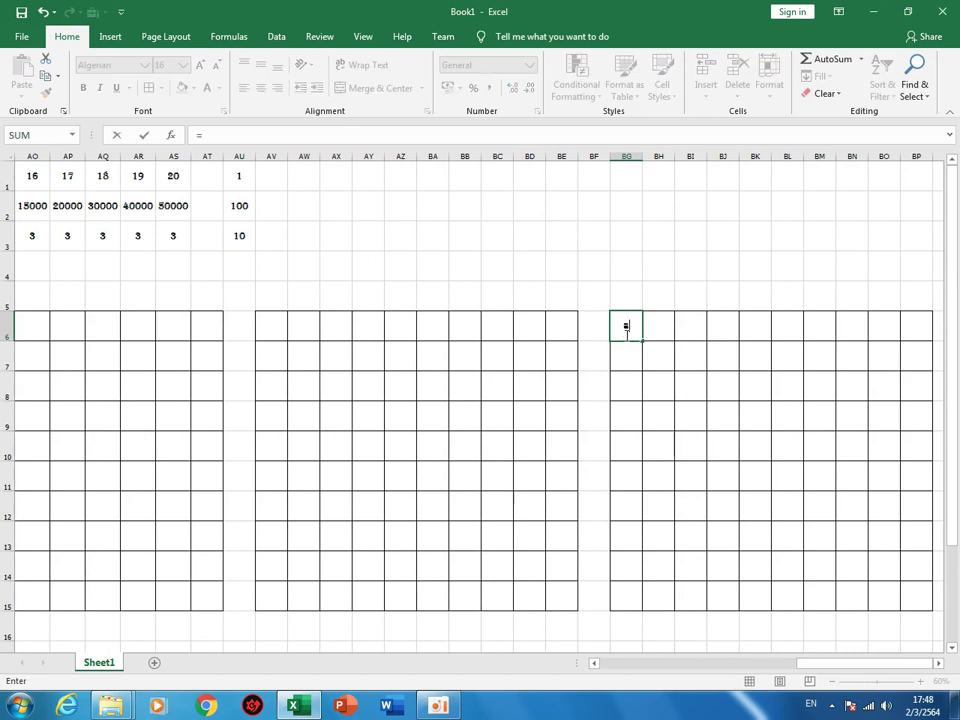
text(randbetween)
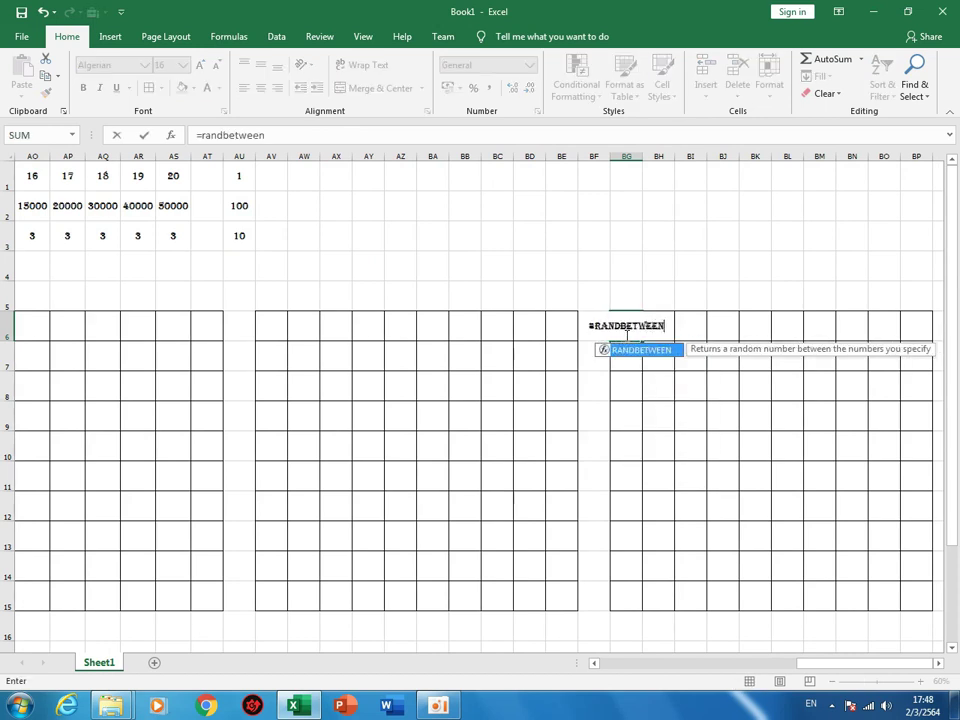
text((1,)
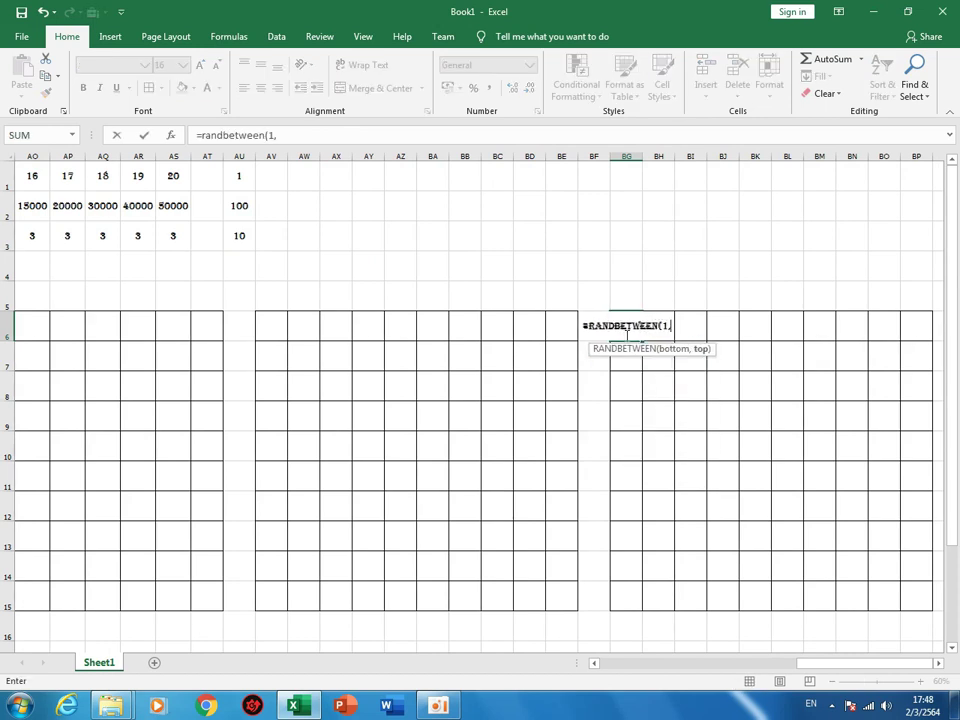
click(239, 240)
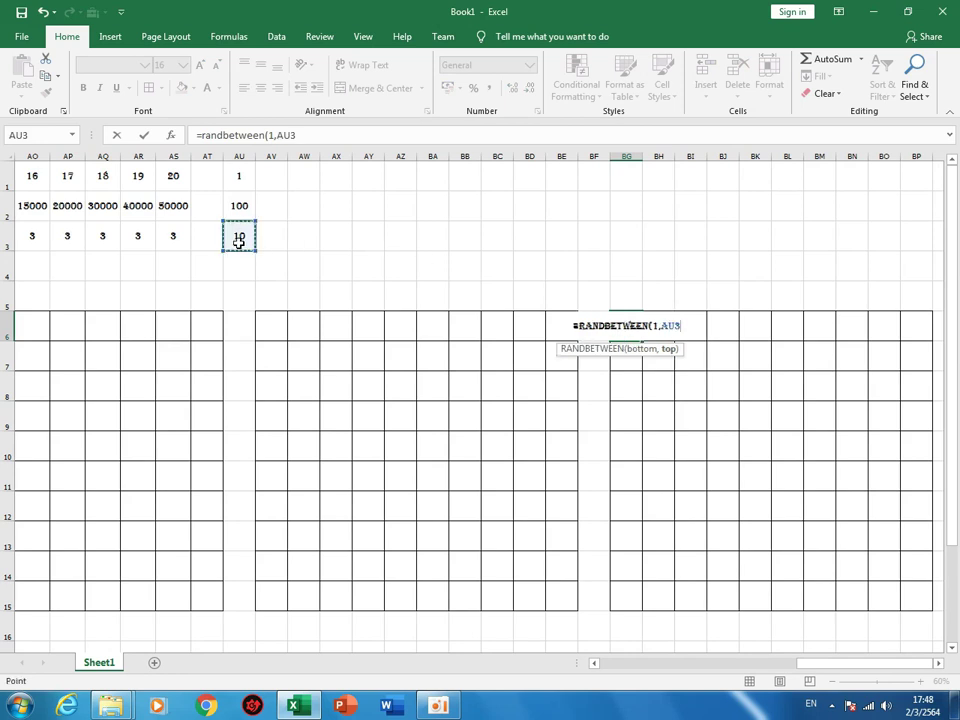
text())
key(Return)
click(621, 327)
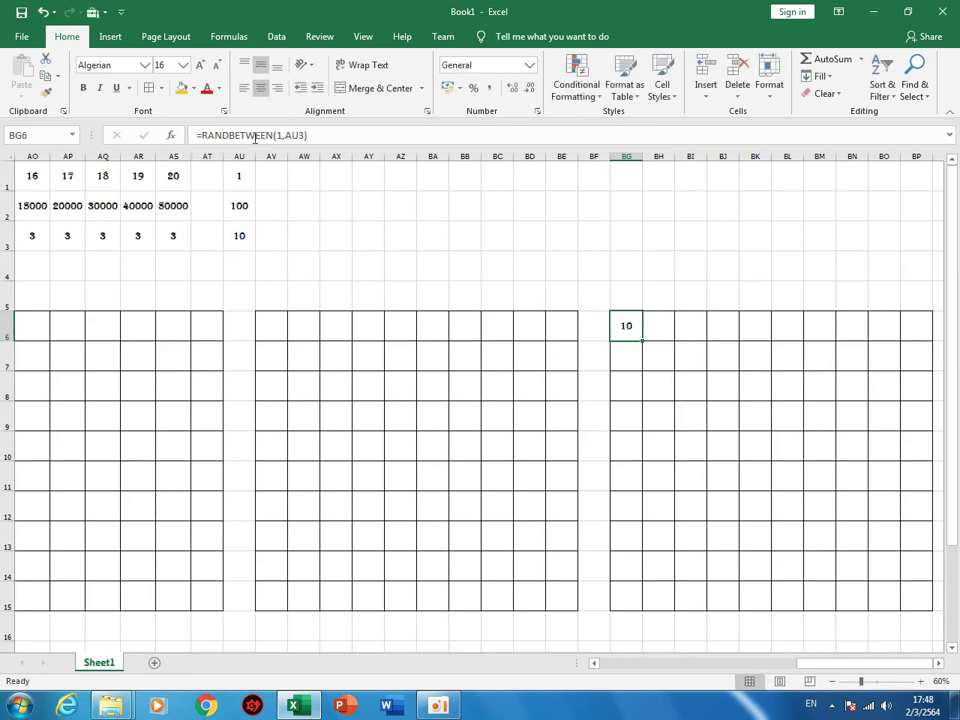
click(286, 136)
text($AU)
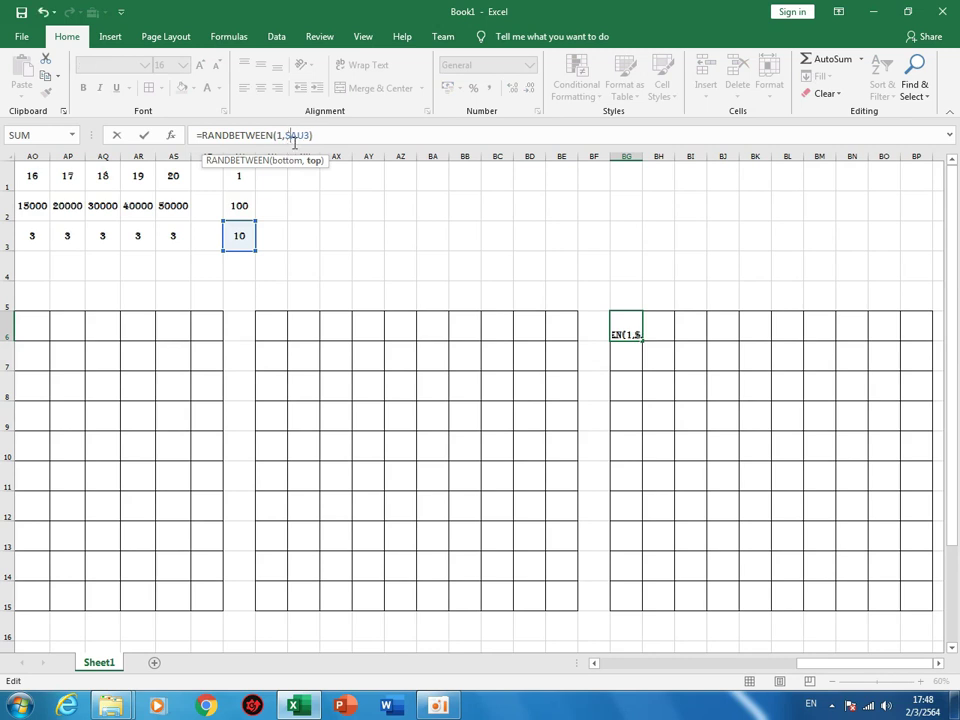
text($)
key(Return)
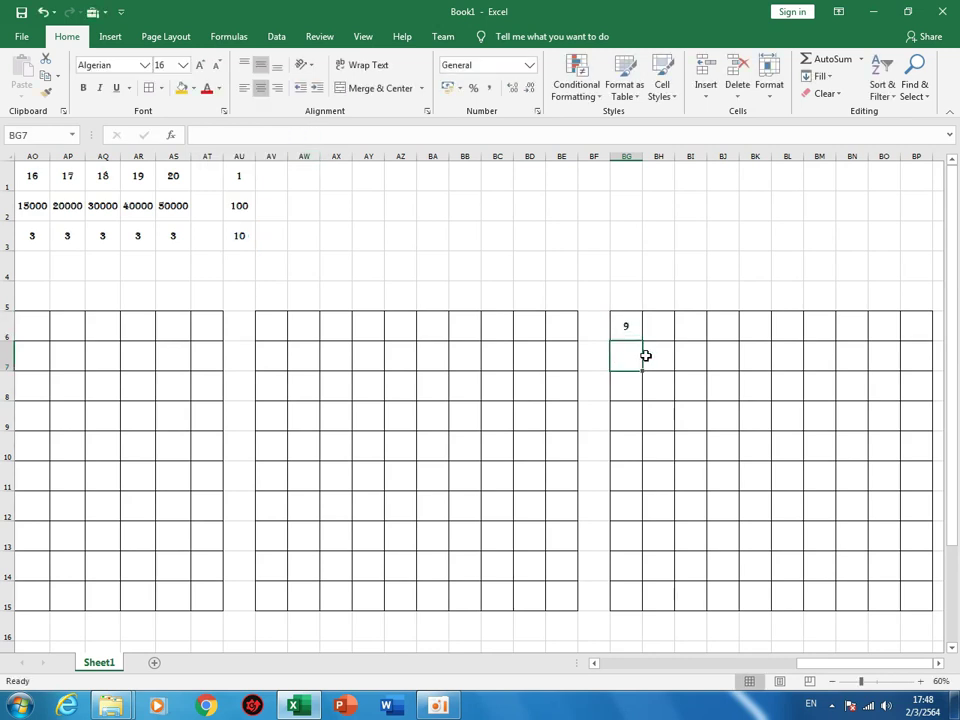
click(640, 336)
mouse_move(642, 340)
mouse_down()
mouse_move(755, 340)
mouse_move(757, 612)
mouse_up()
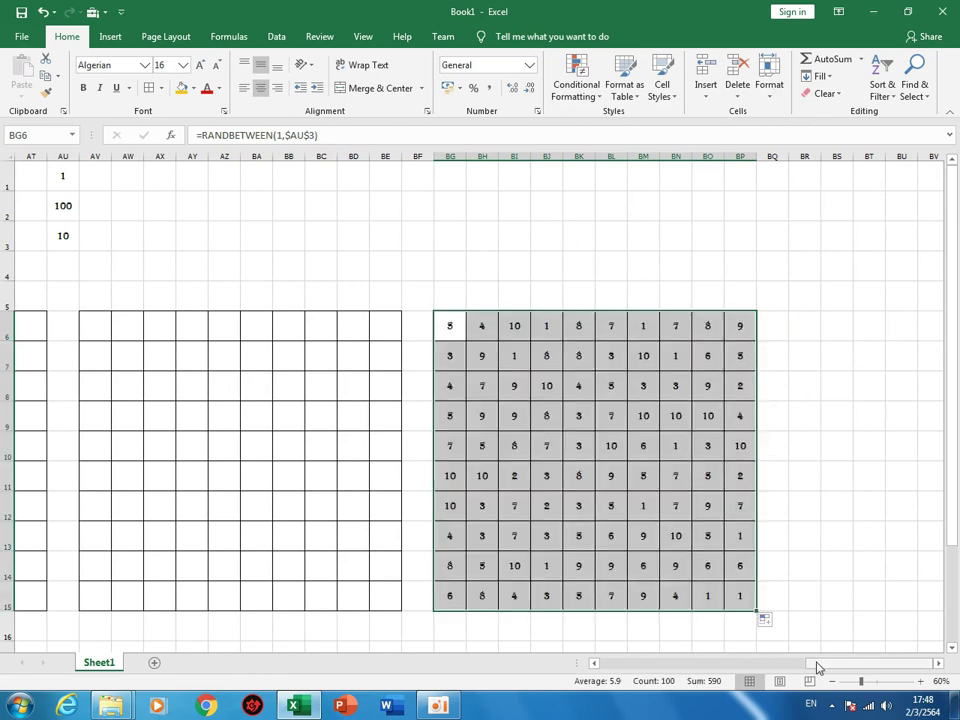
drag(816, 669, 801, 666)
- Fill AV6:BE15 with =RANDBETWEEN(1,100) random numbers
click(195, 330)
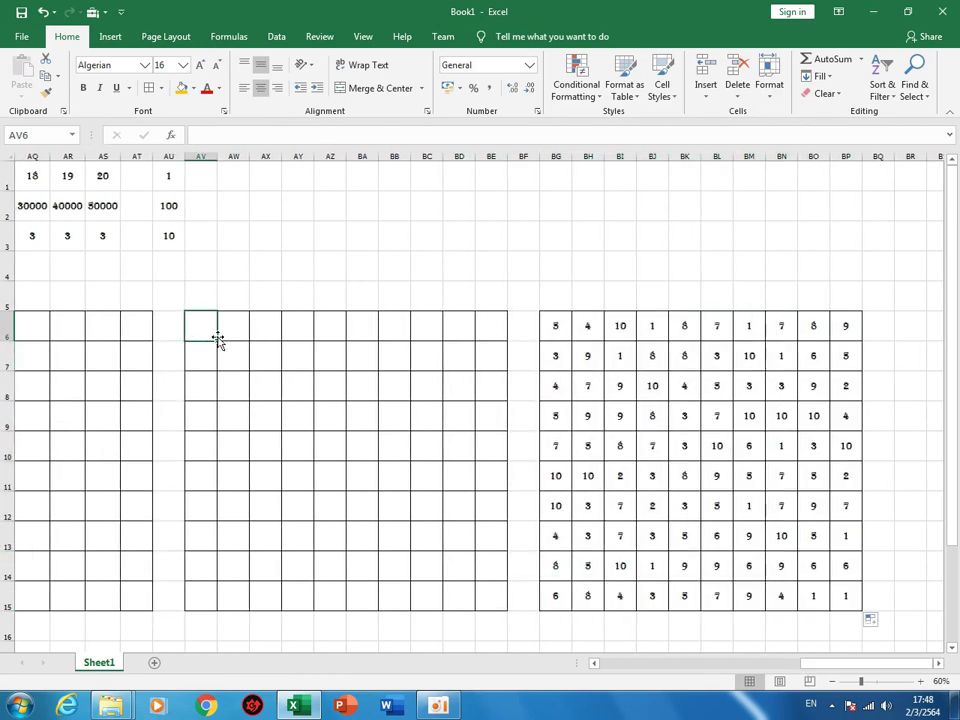
text(=randbetw)
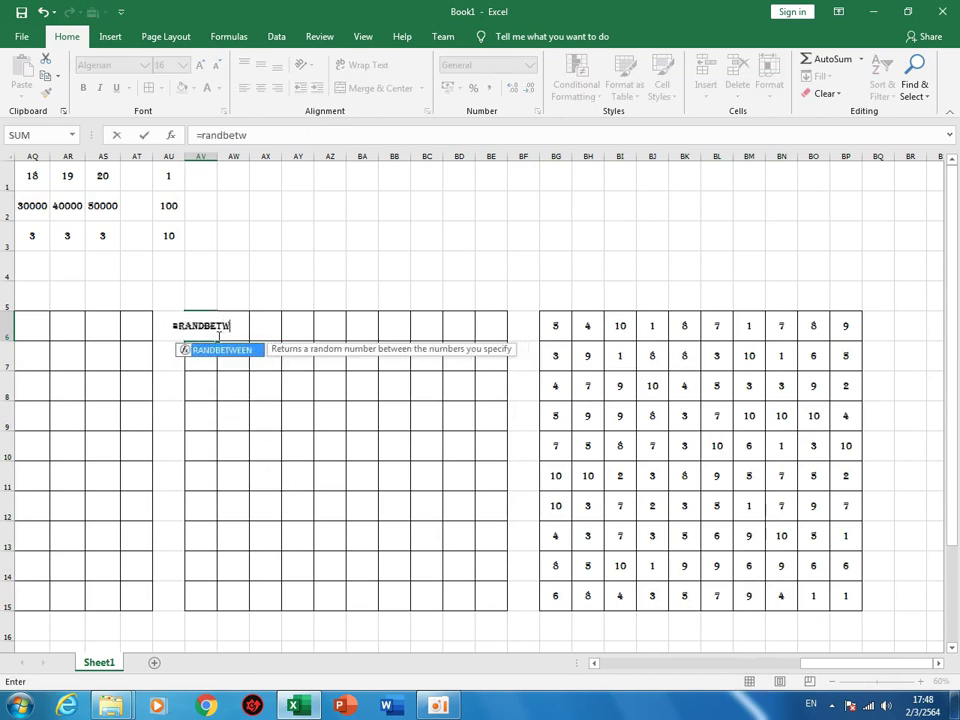
text(een(1,100)
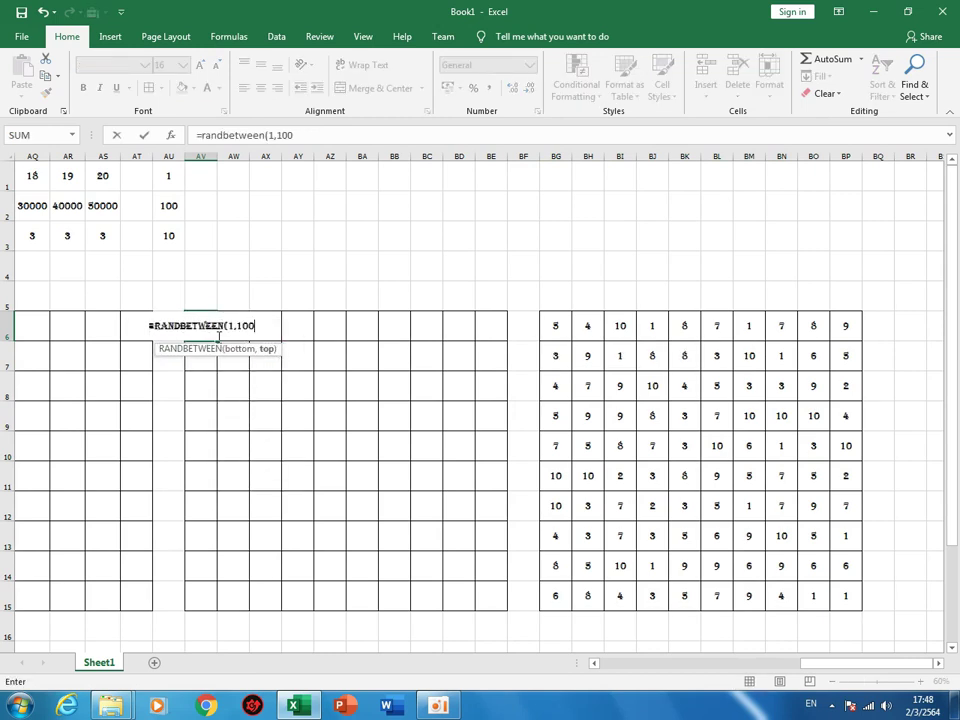
text())
key(Return)
click(207, 336)
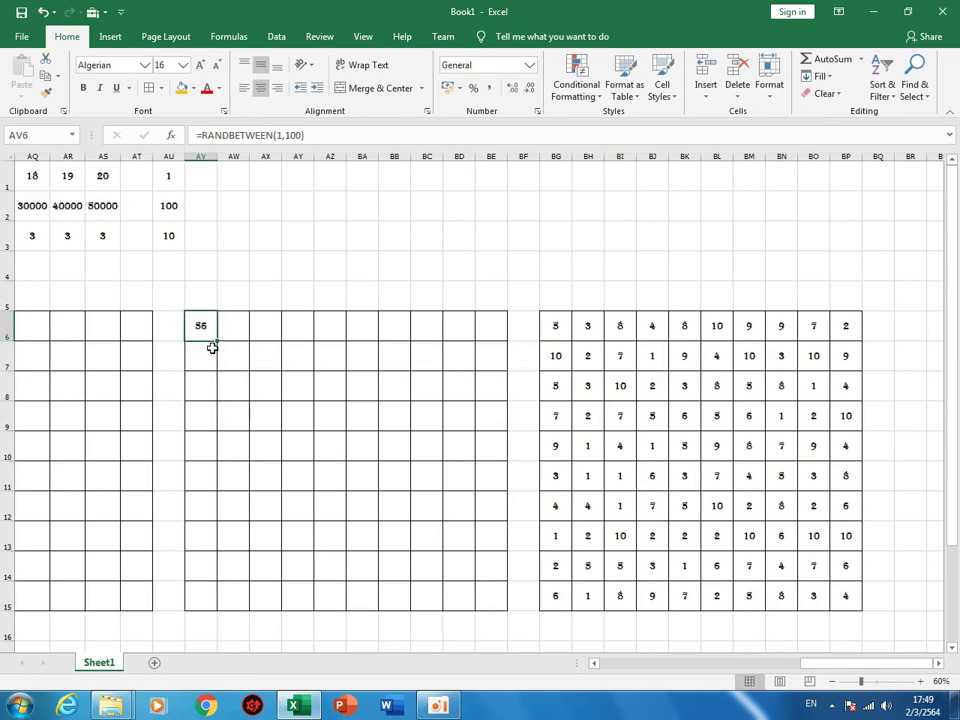
mouse_move(219, 341)
mouse_down()
mouse_move(510, 338)
mouse_move(508, 610)
mouse_up()
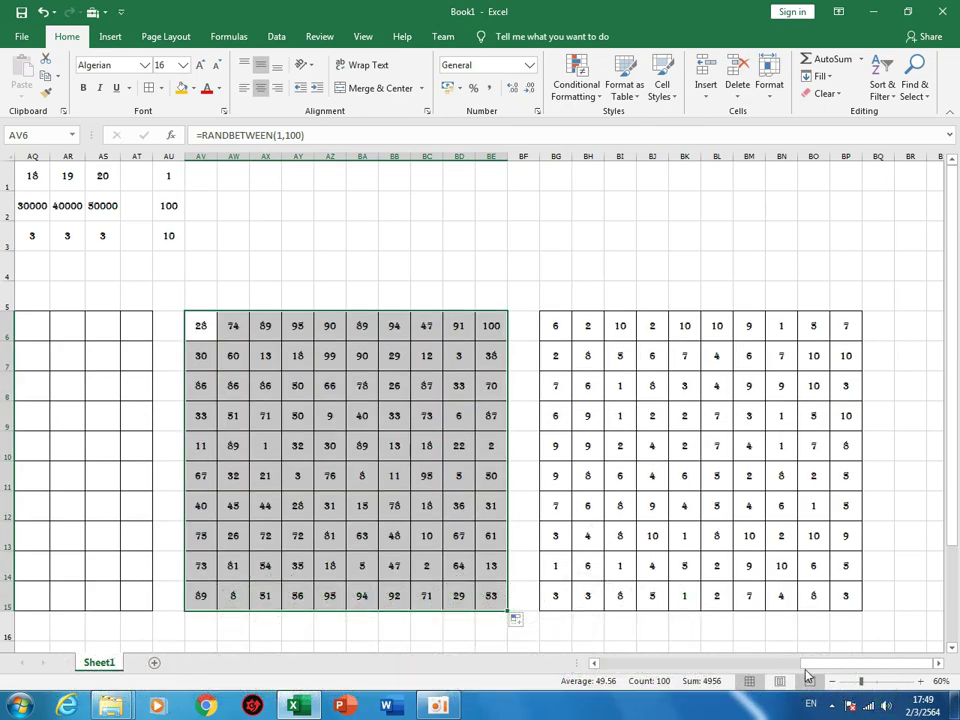
drag(808, 677, 797, 671)
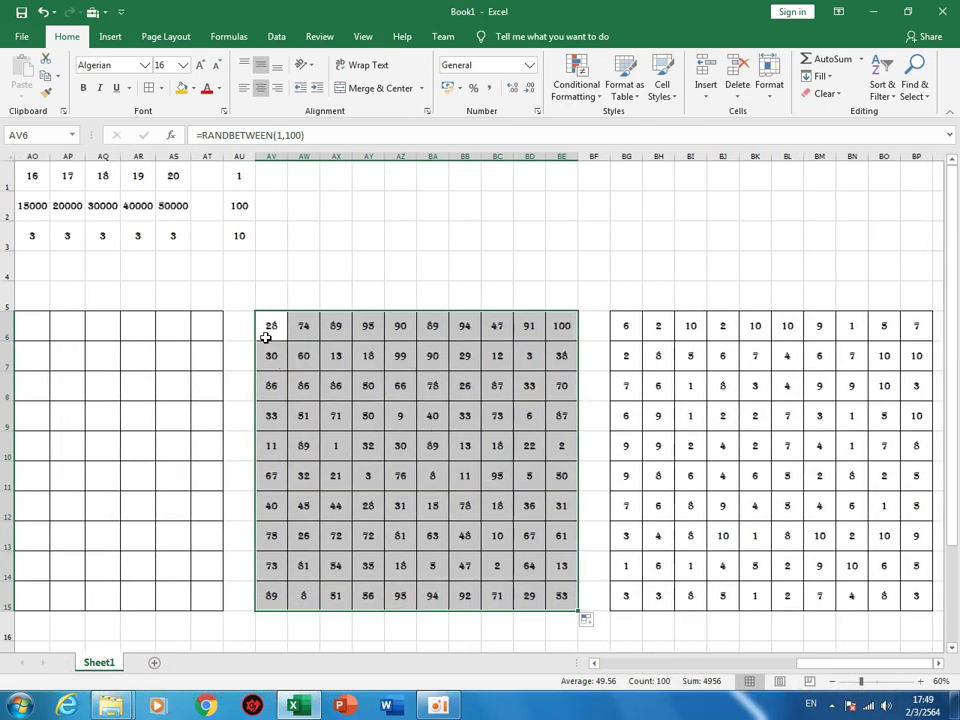
- Copy both random grids AV6:BP15 and paste them as values at Z6, then select B6:K15
mouse_move(265, 338)
mouse_down()
mouse_move(313, 343)
mouse_move(896, 568)
mouse_move(917, 600)
mouse_up()
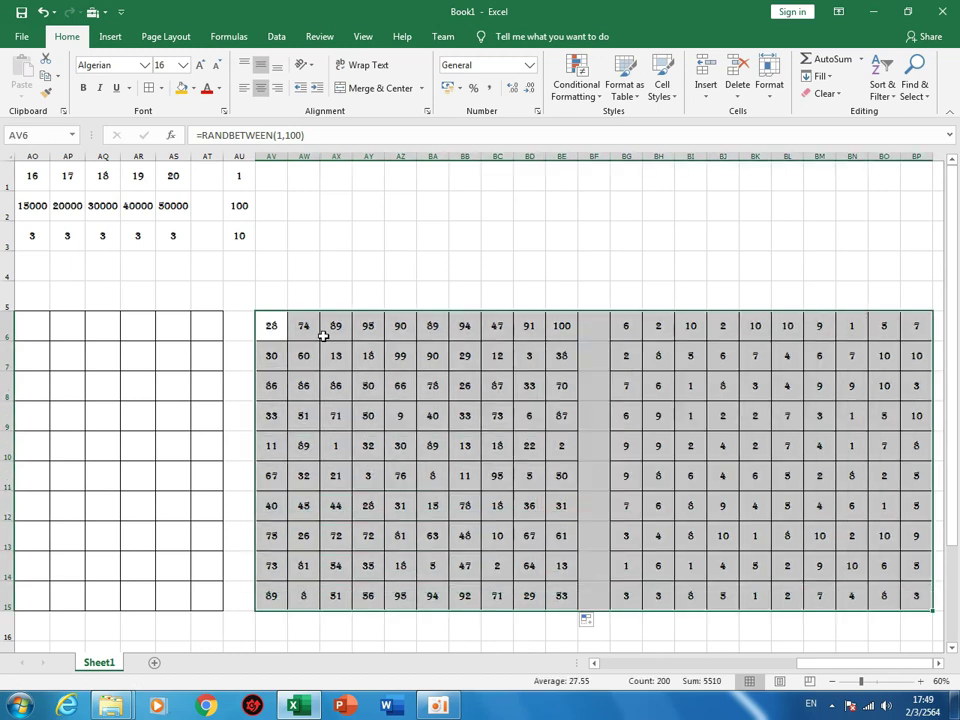
right_click(271, 327)
click(296, 356)
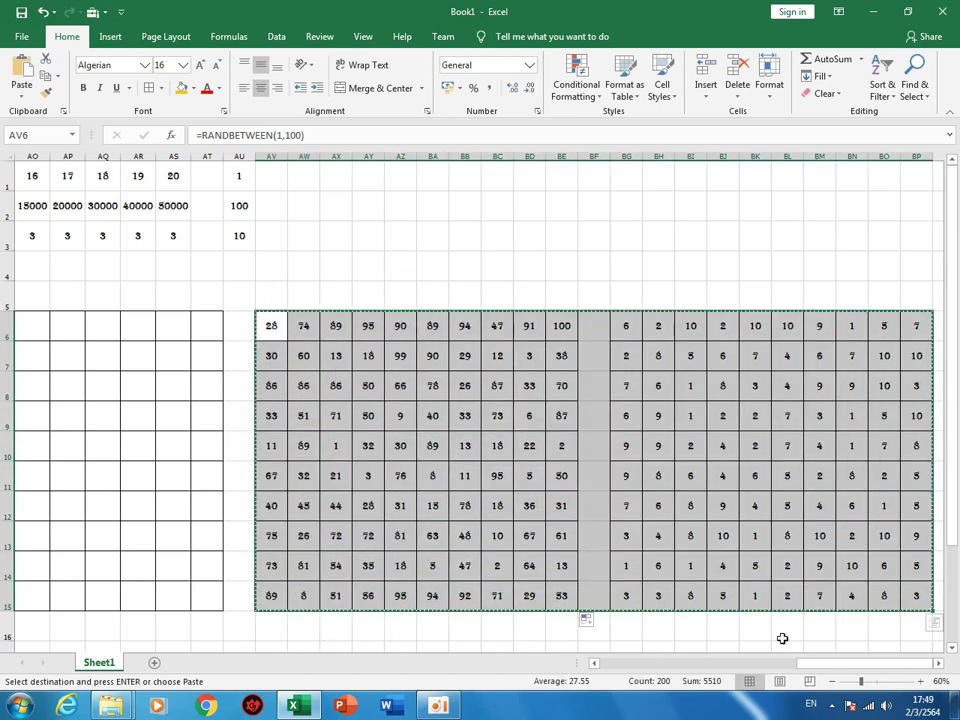
drag(820, 670, 737, 677)
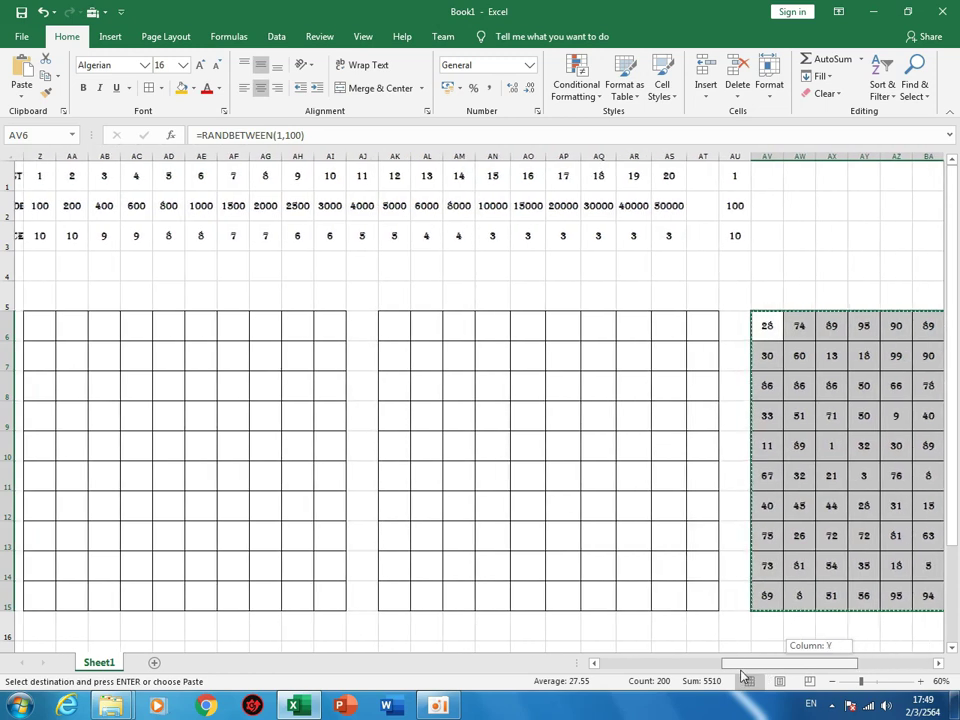
right_click(94, 330)
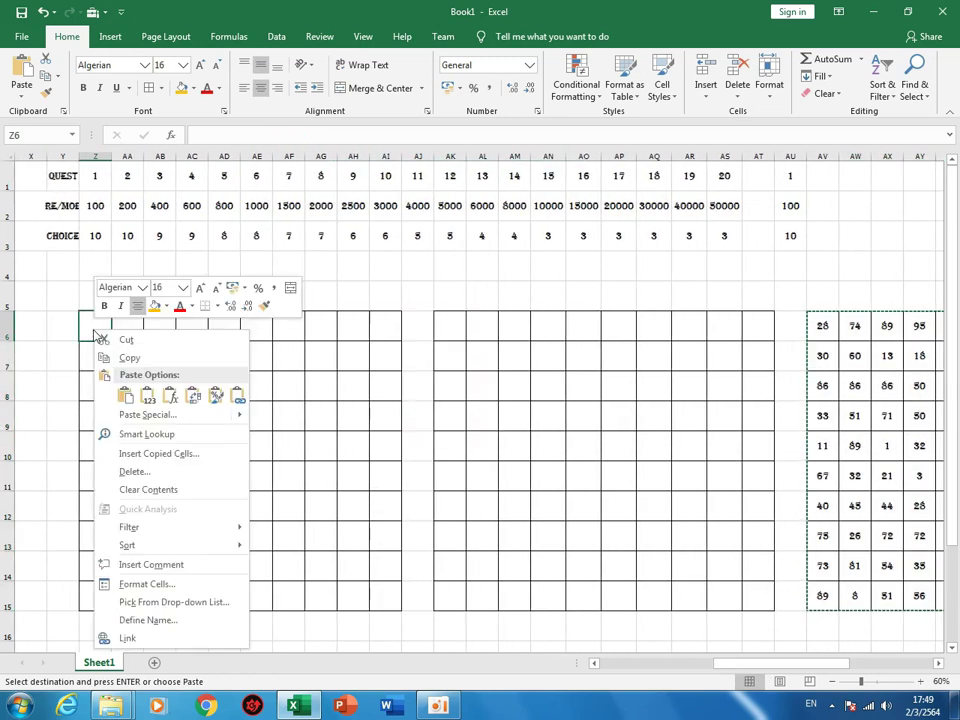
click(146, 396)
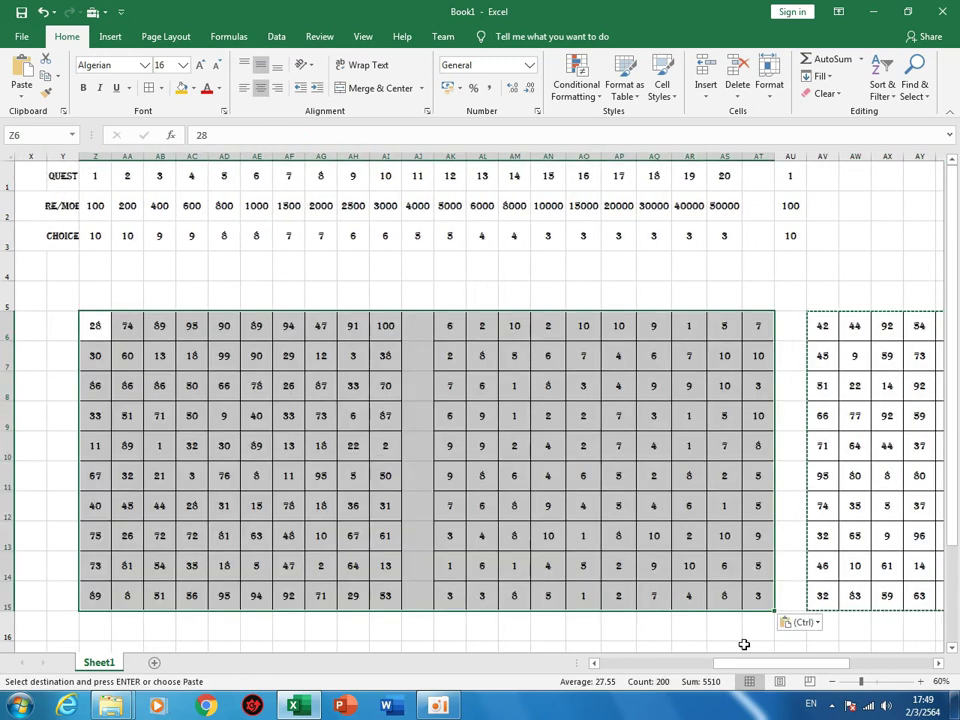
drag(753, 667, 635, 667)
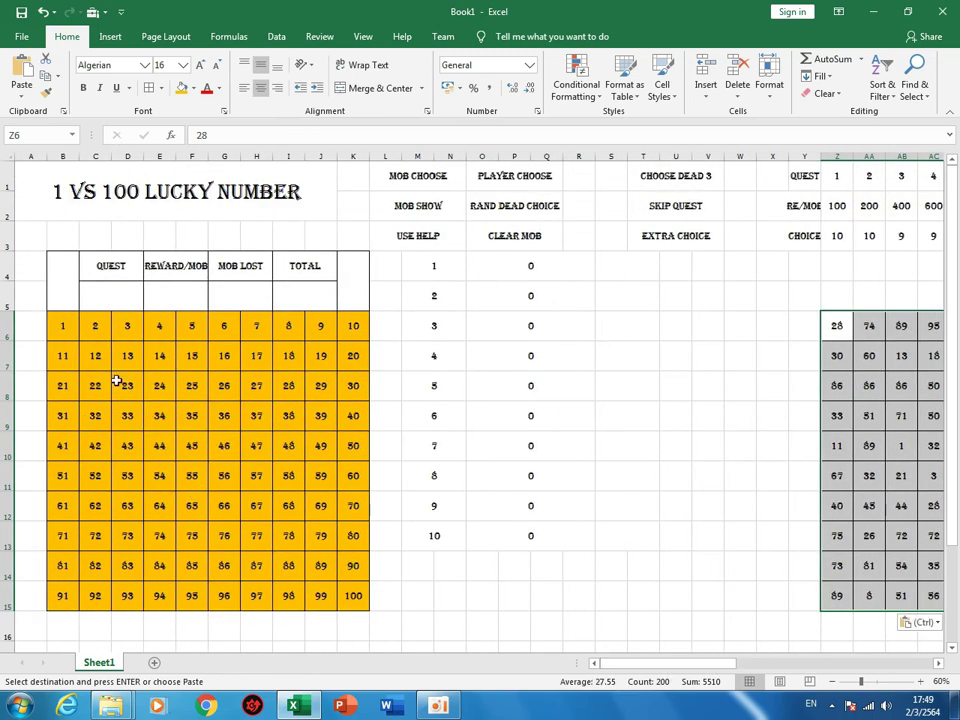
drag(52, 329, 354, 592)
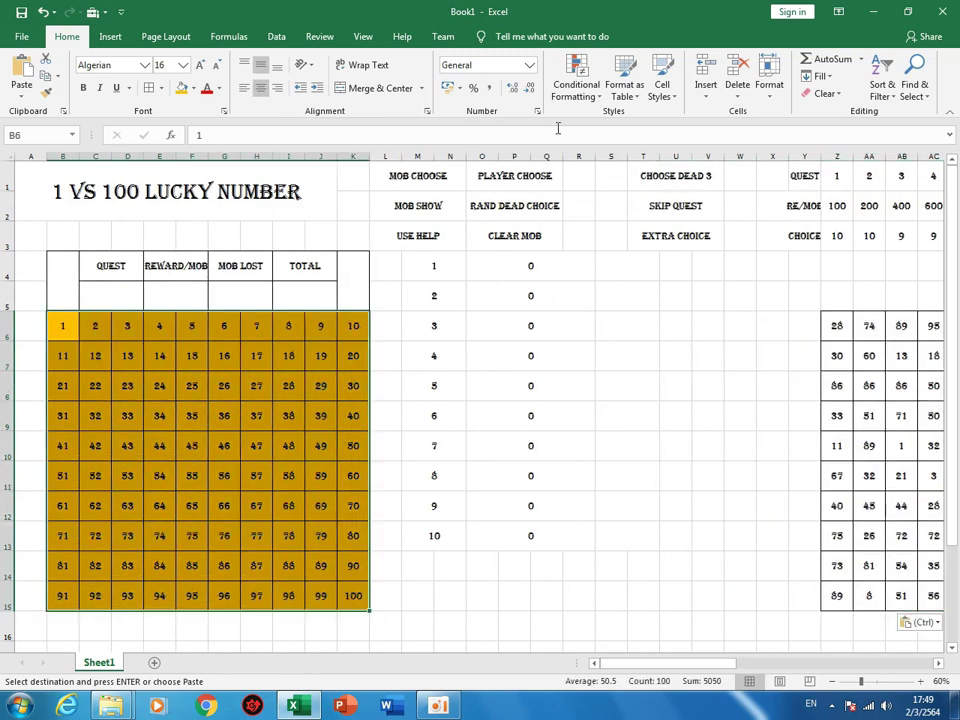
- Create a formula-based conditional rule =Z6<=$X$6 for the grid B6:K15
click(580, 88)
click(590, 282)
click(315, 386)
click(349, 441)
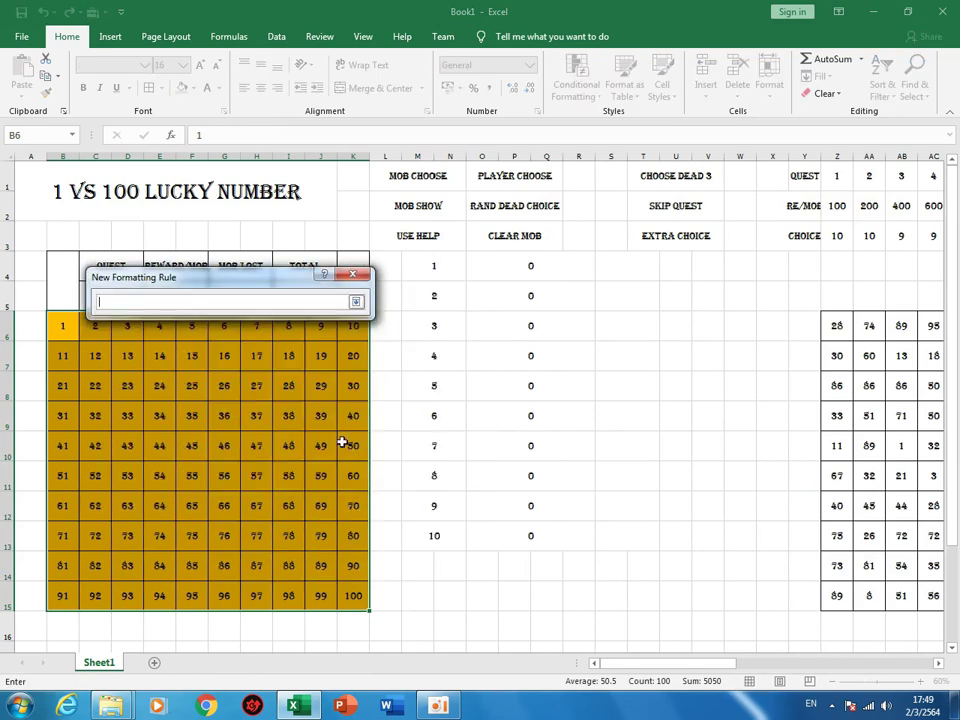
click(57, 316)
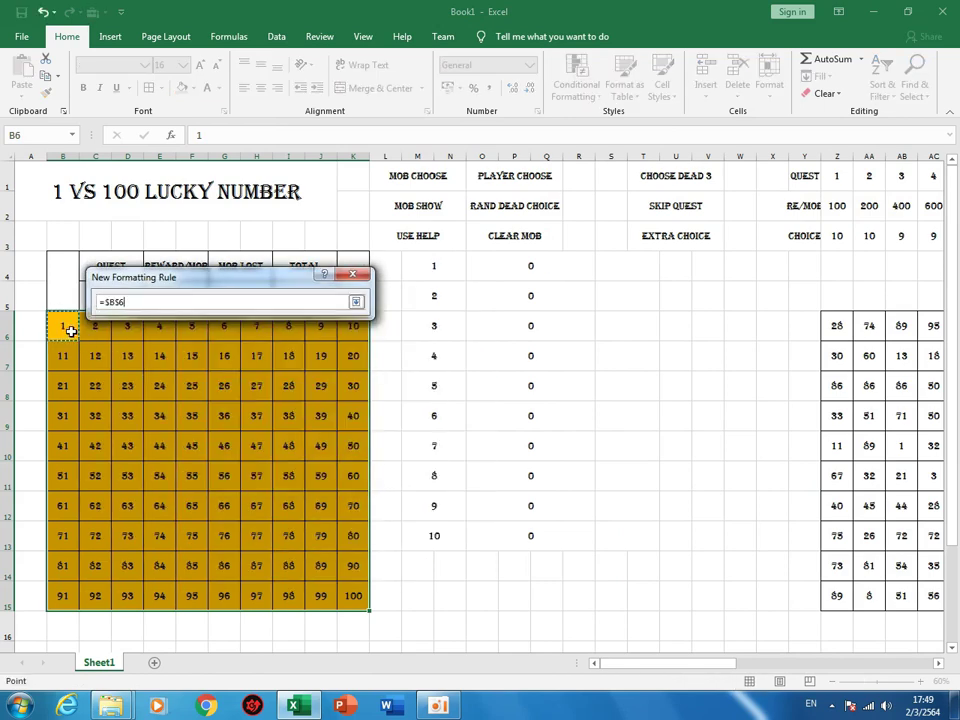
click(834, 328)
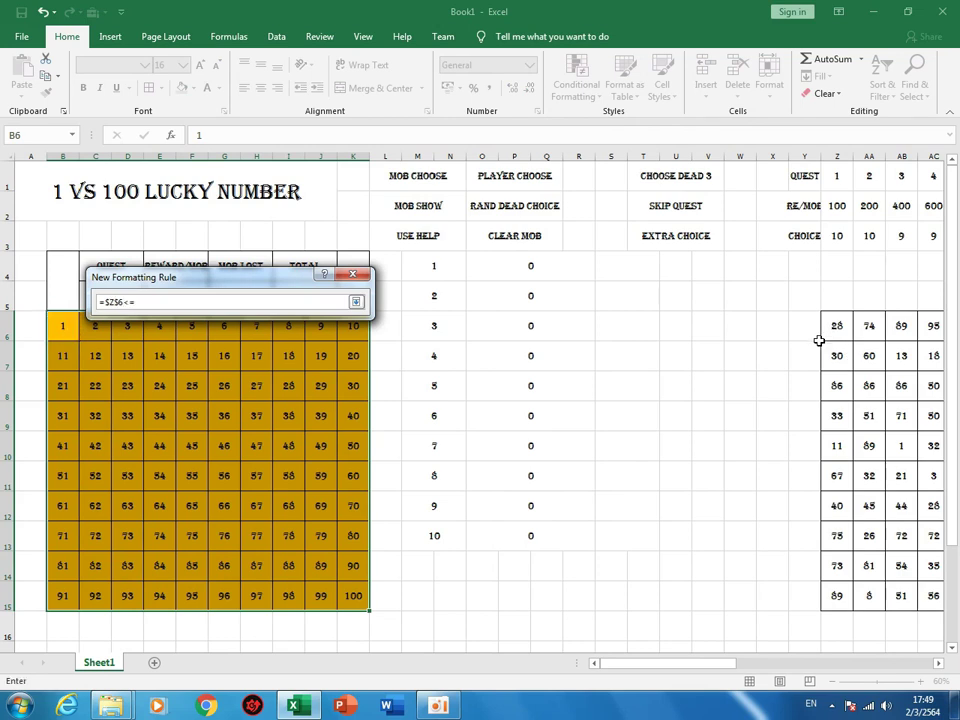
click(778, 328)
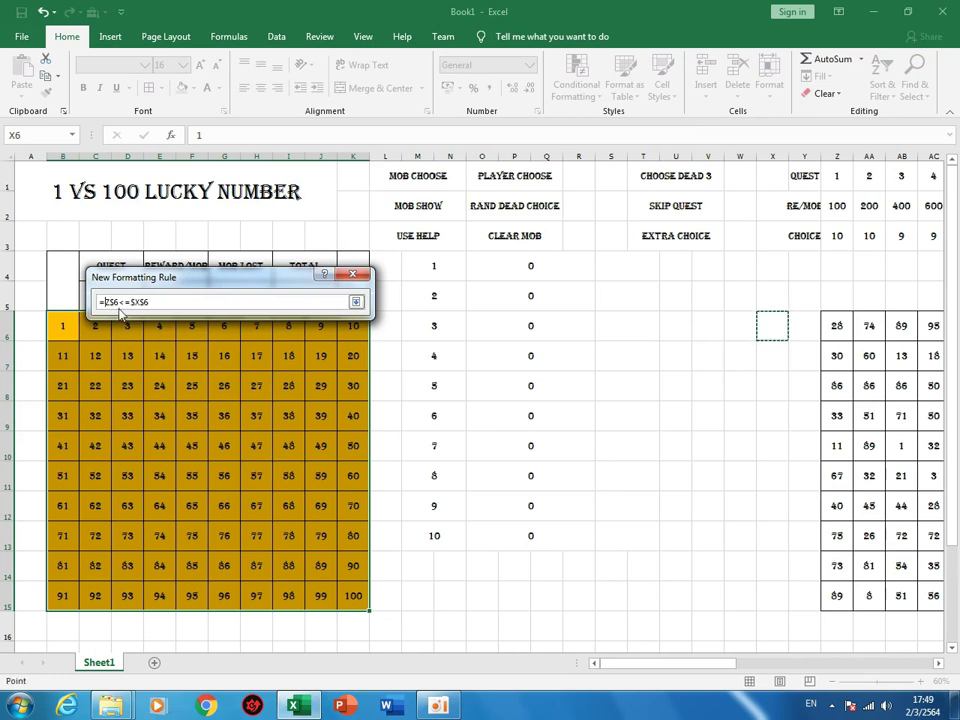
click(107, 301)
key(BackSpace)
key(Delete)
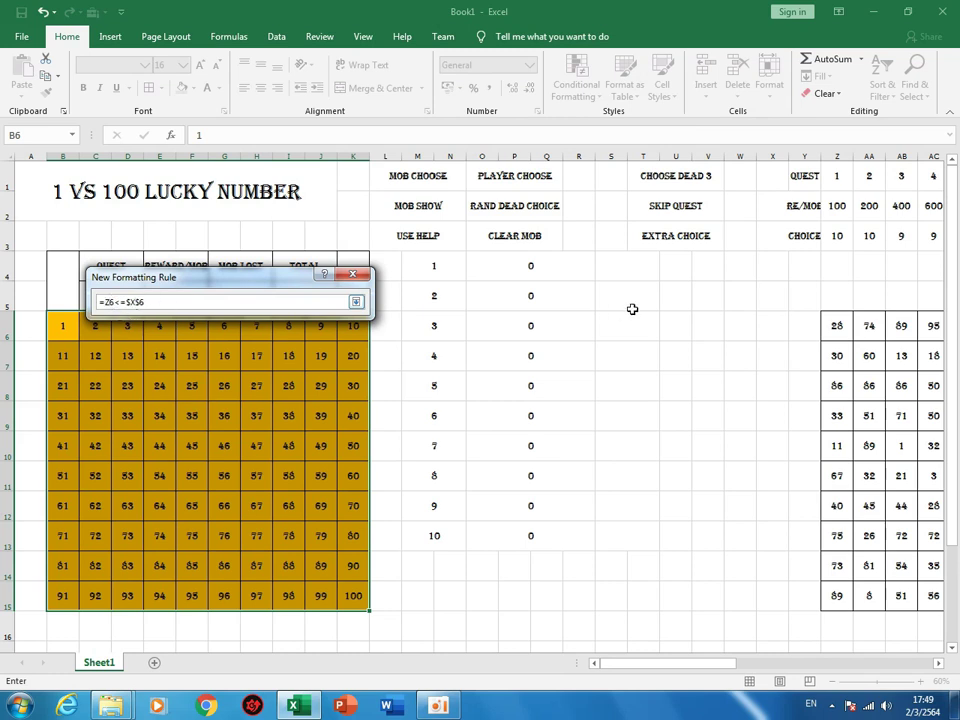
click(355, 302)
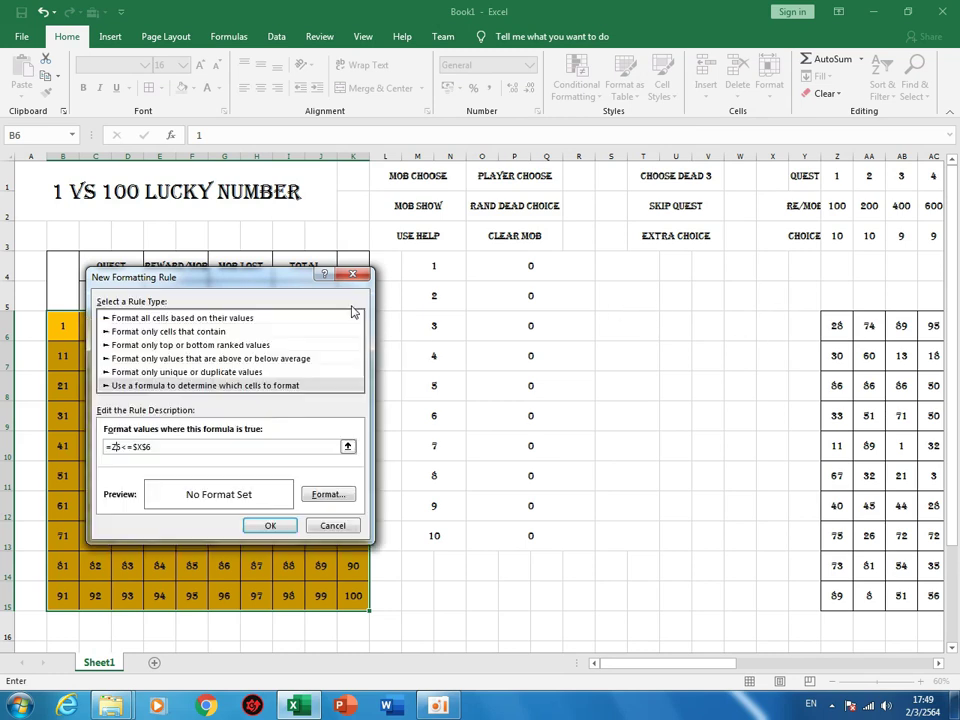
- Give the rule a yellow background fill and confirm it
click(321, 494)
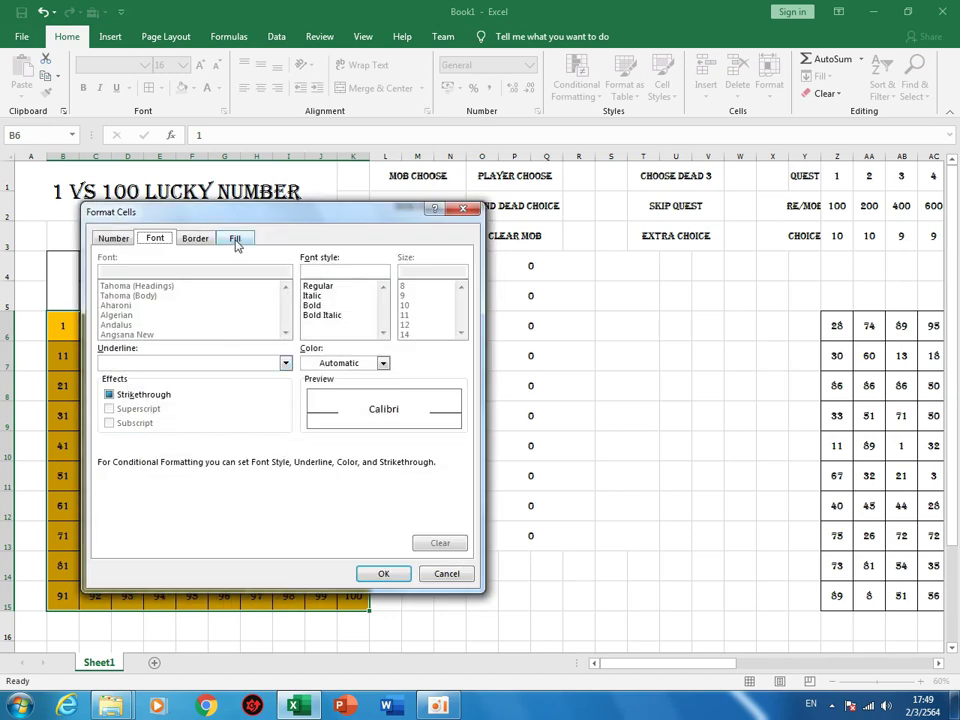
click(235, 240)
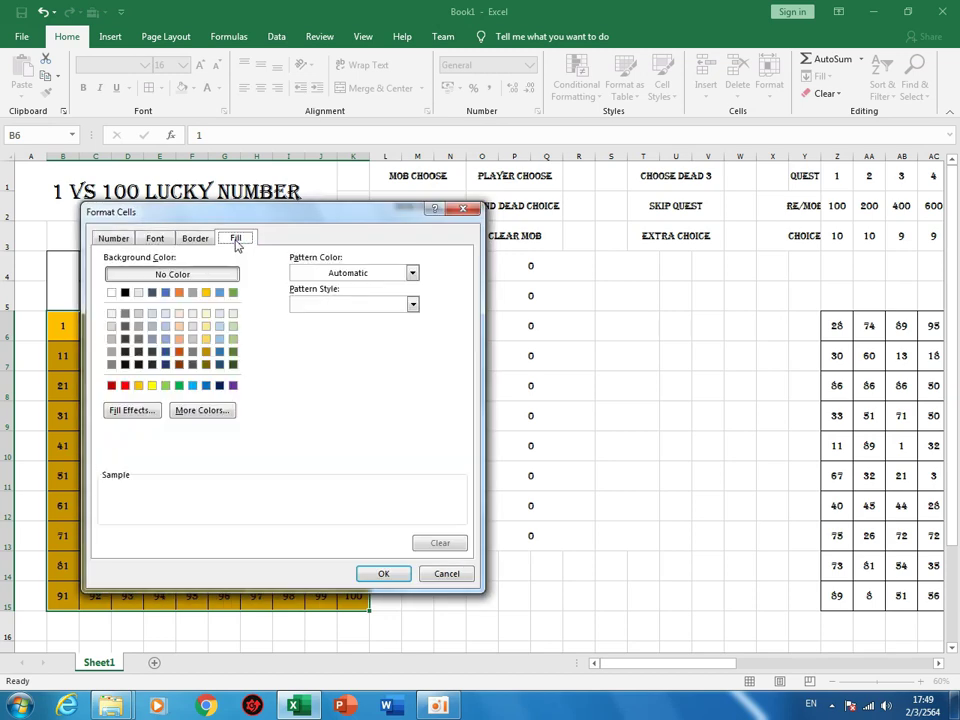
click(152, 386)
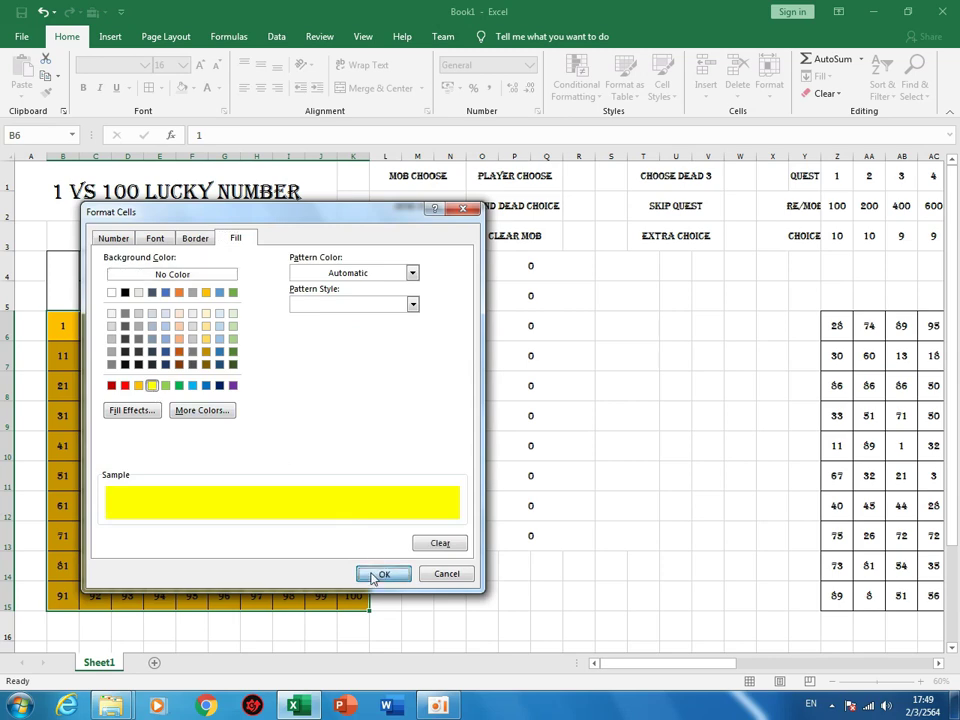
click(378, 574)
click(272, 527)
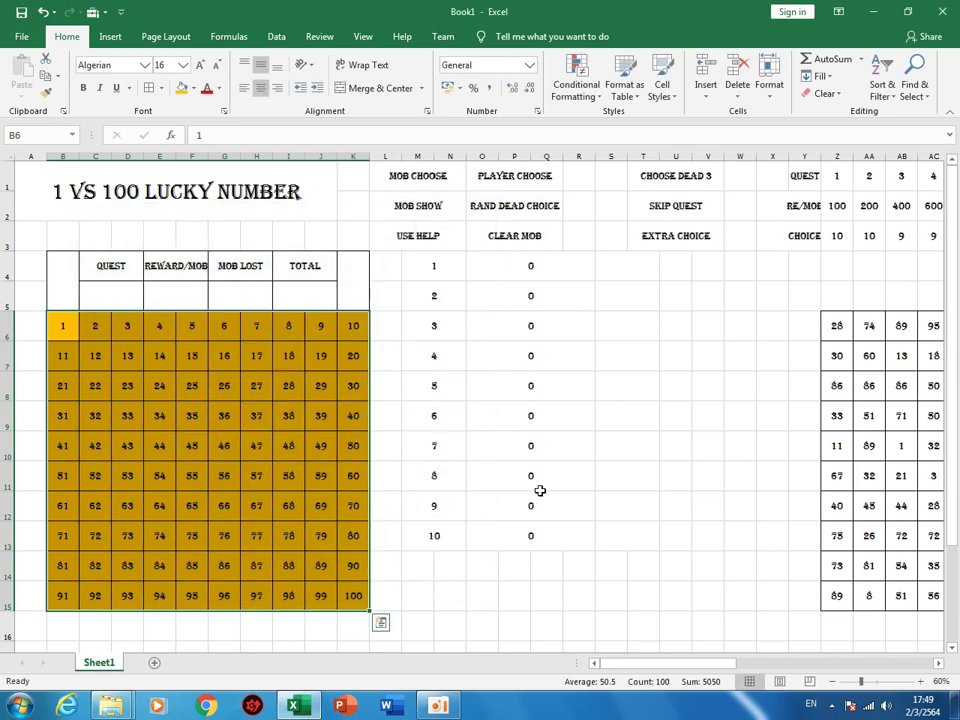
click(540, 487)
- Test the highlight by entering 1, 2, 3, then 1 again in X6
click(780, 337)
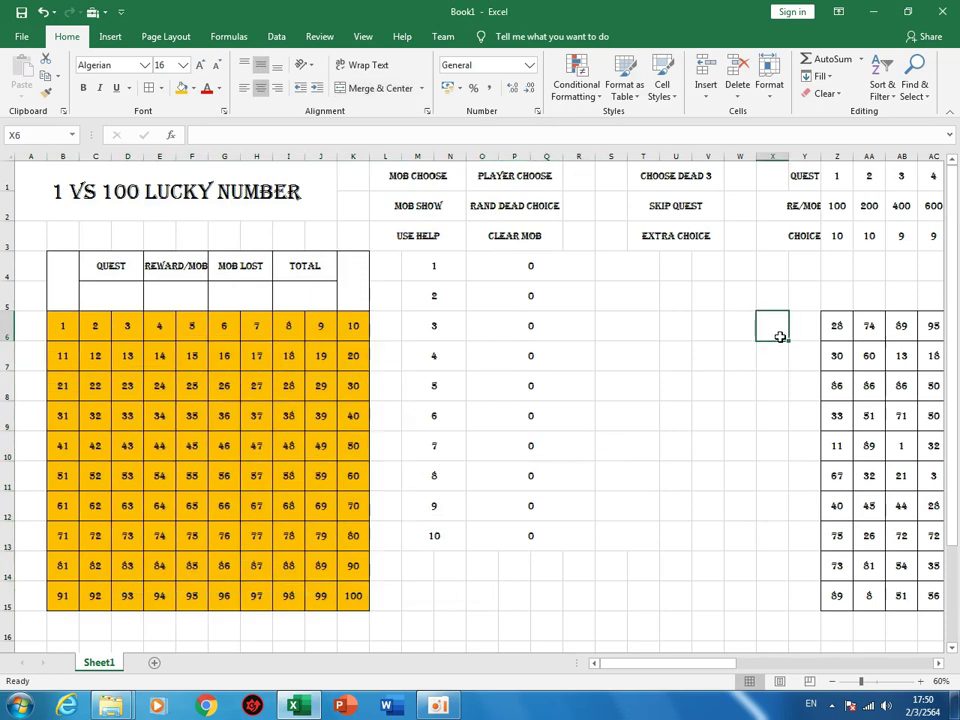
text(1)
key(Return)
click(780, 337)
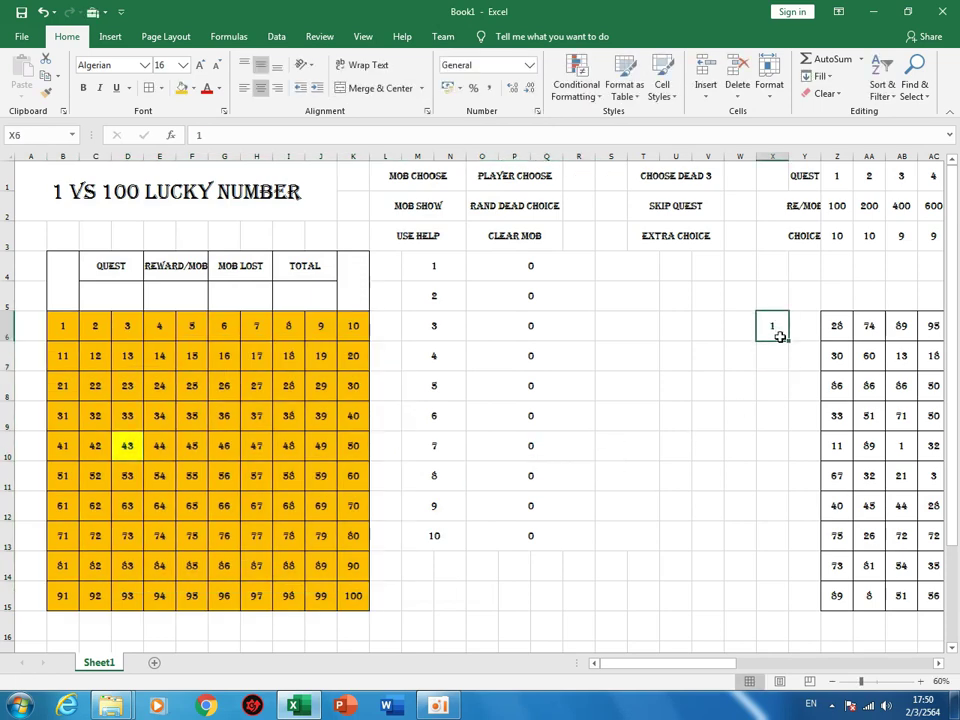
text(2)
key(Return)
click(780, 337)
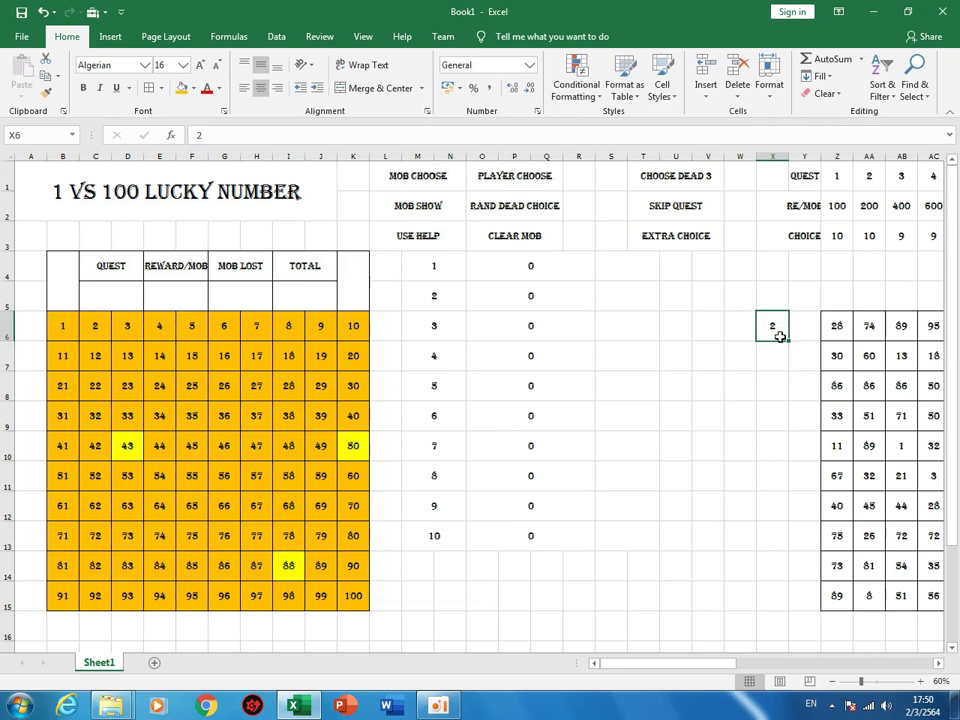
text(3)
key(Return)
click(780, 337)
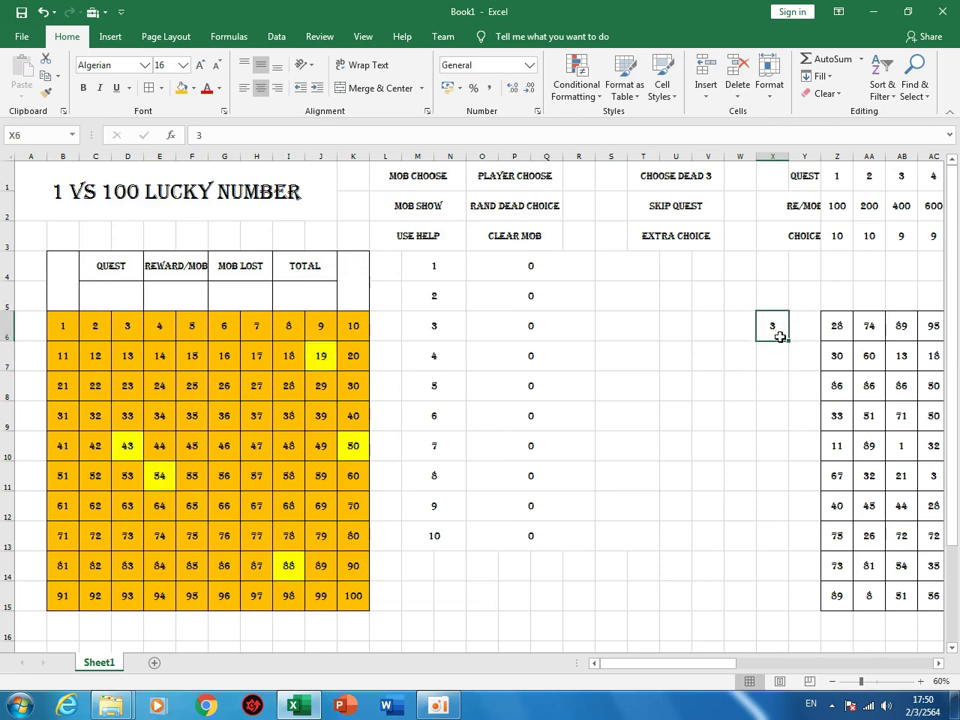
text(1)
key(Return)
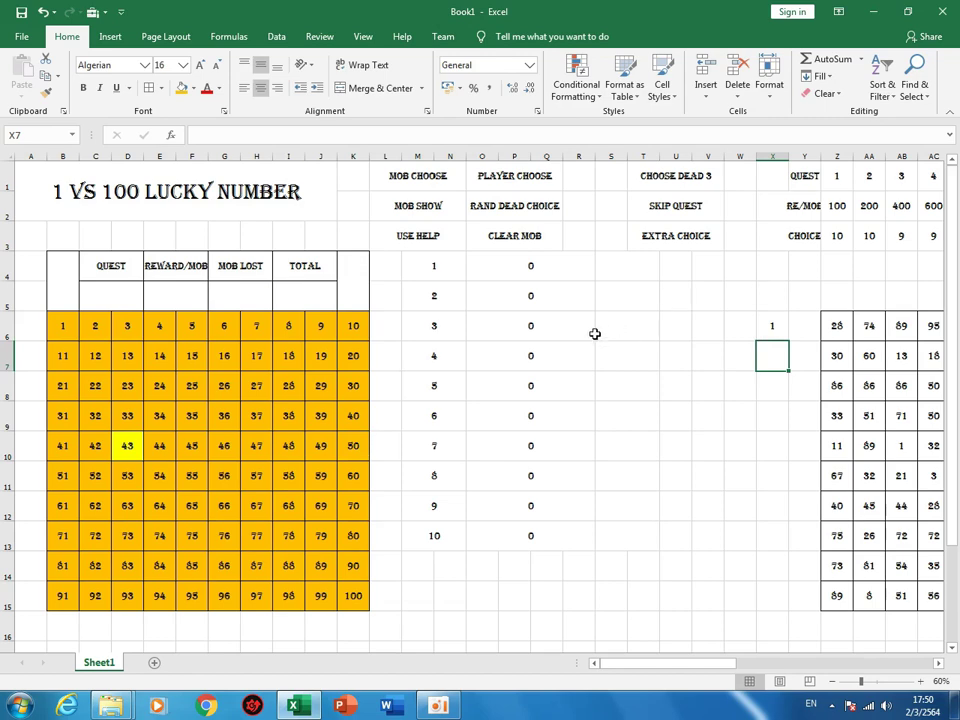
- Start recording a new macro named mobchoose, stored in This Workbook
click(363, 36)
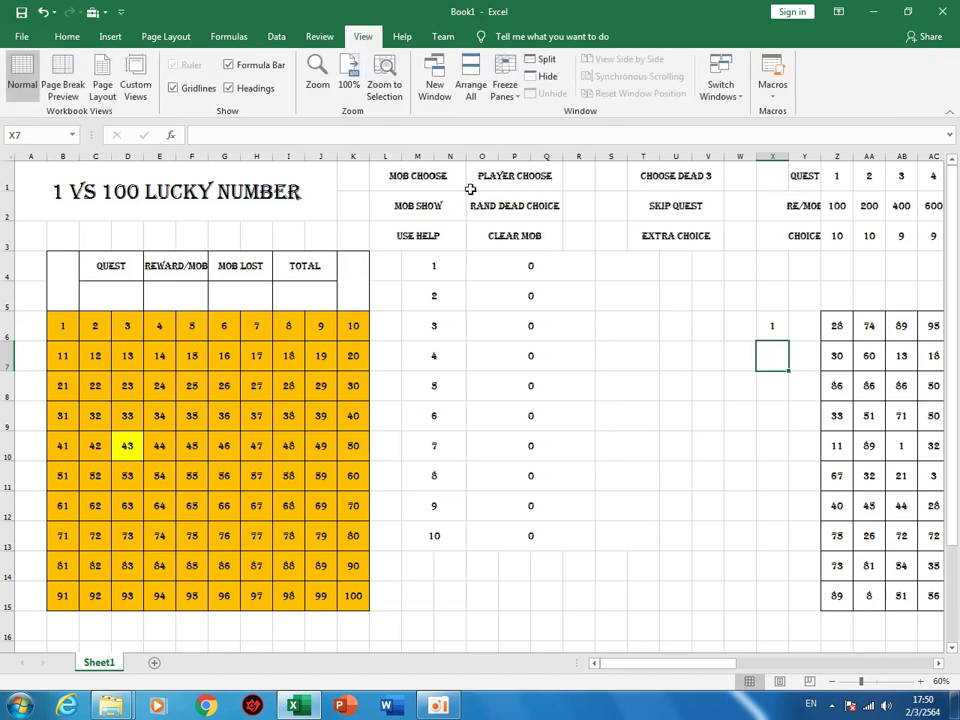
click(774, 97)
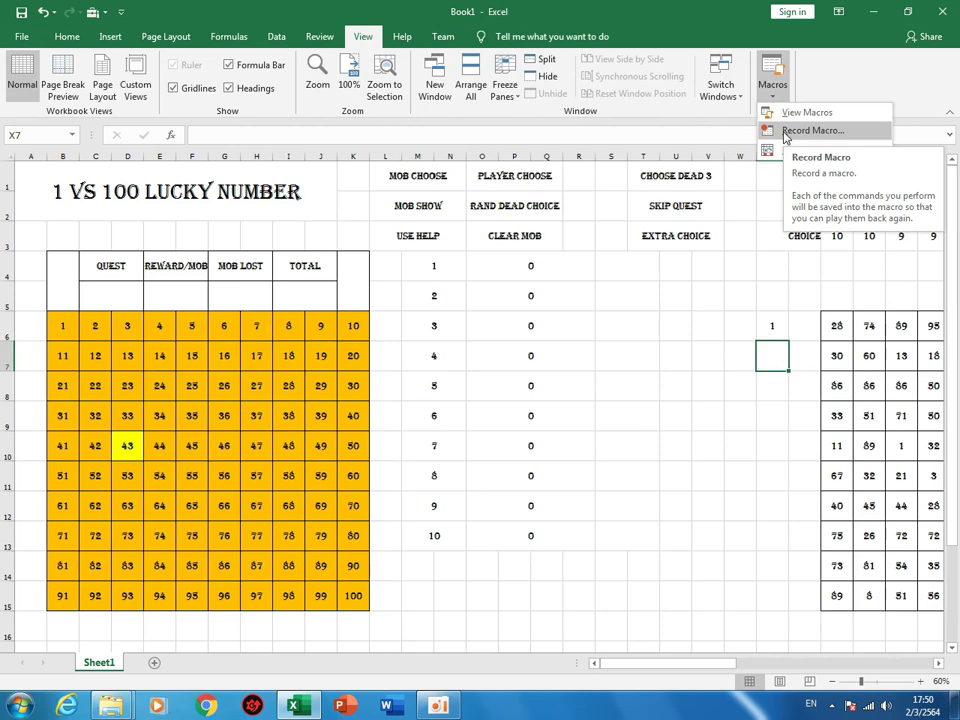
click(786, 131)
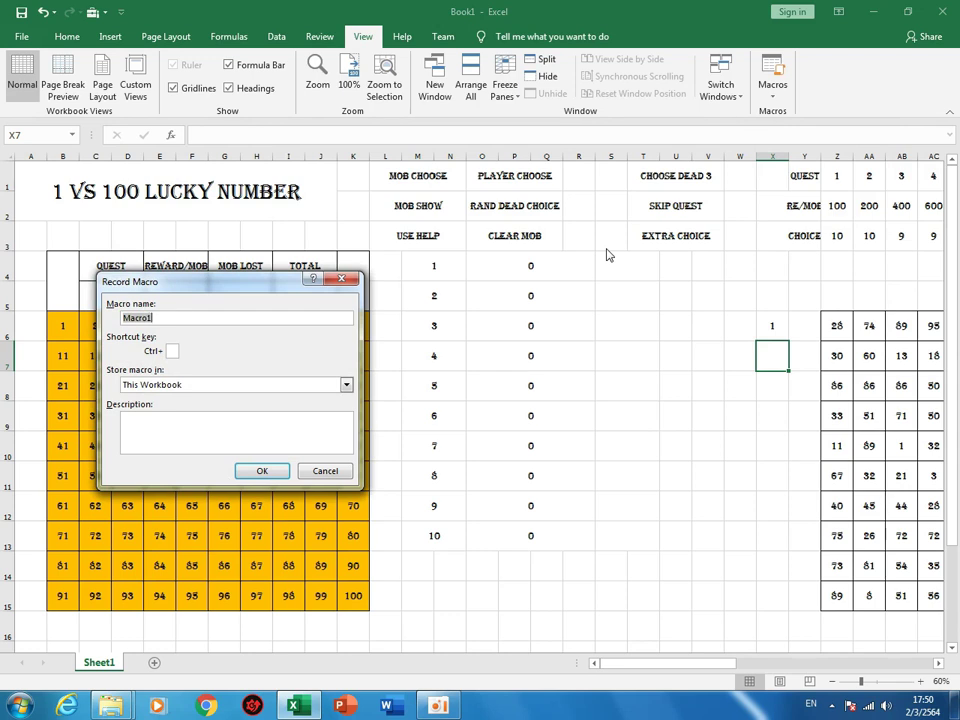
text(choose)
click(280, 470)
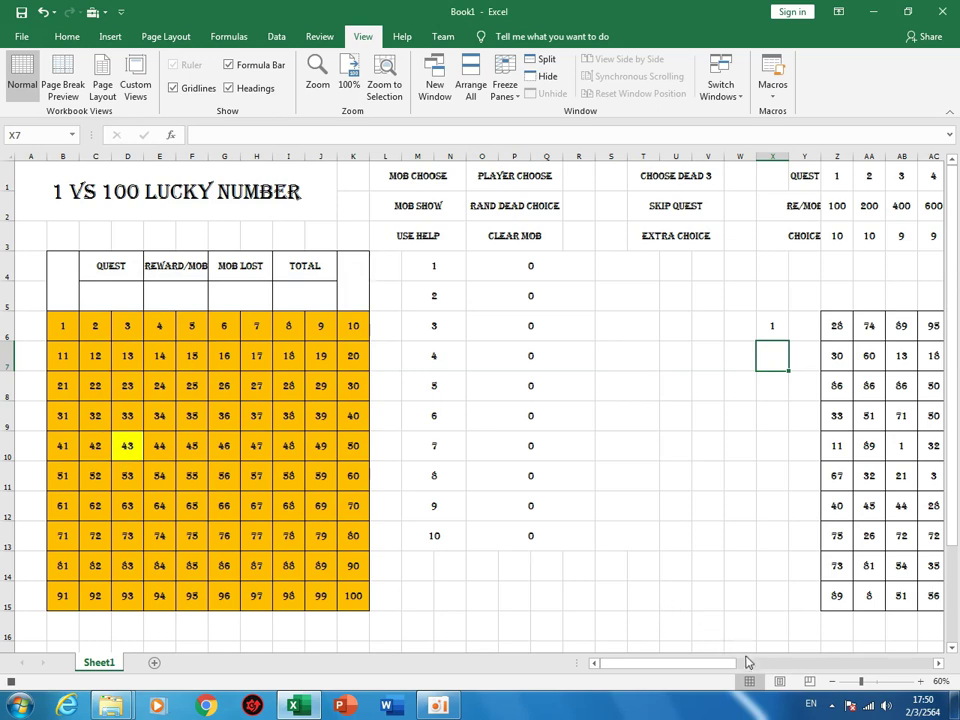
- Copy the random numbers AV6:BP15 and paste them as values at Z6
drag(731, 668, 820, 664)
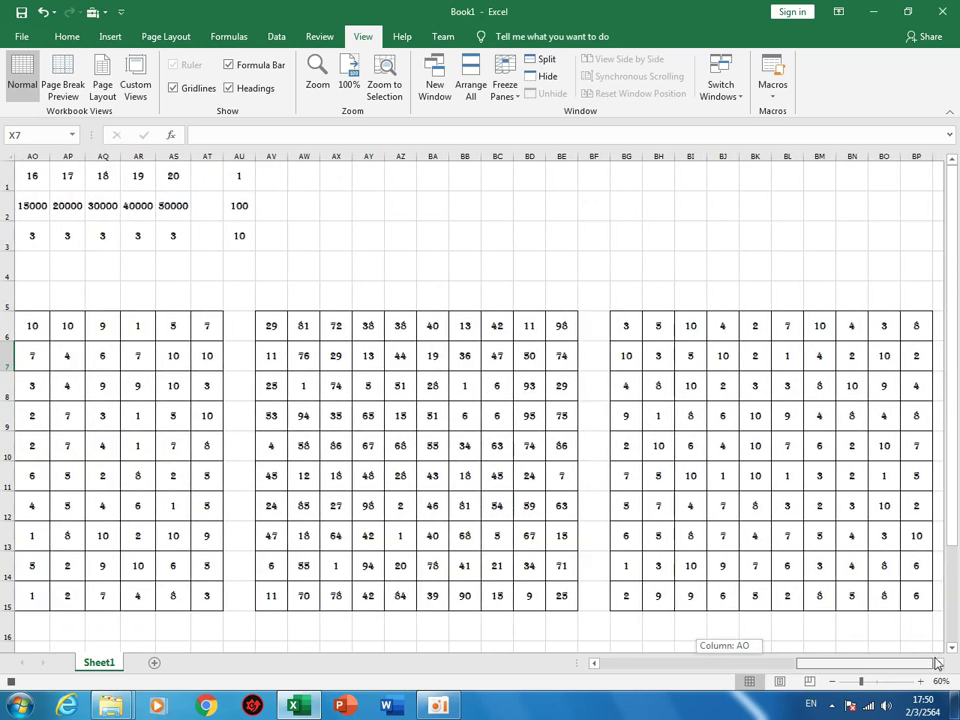
drag(272, 326, 908, 596)
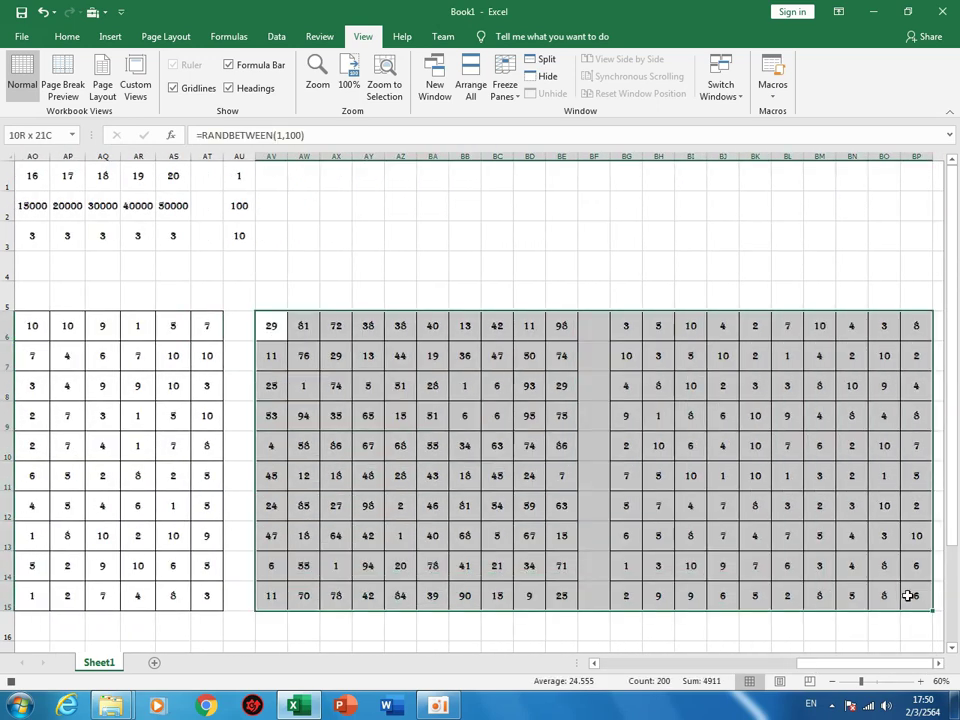
key(ctrl+c)
drag(859, 666, 770, 677)
click(120, 330)
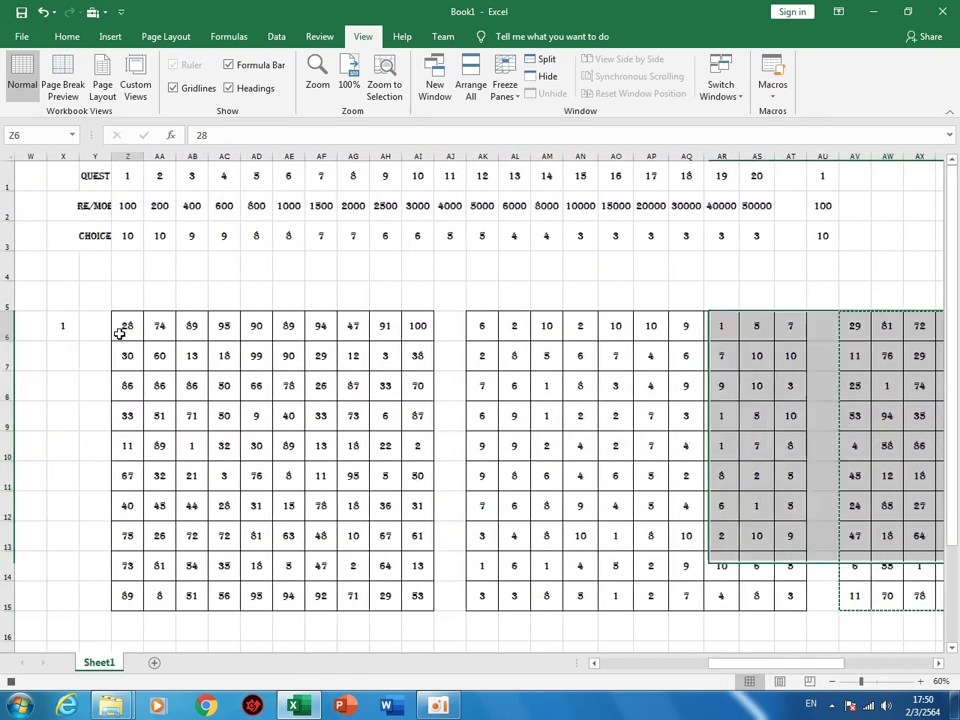
right_click(120, 330)
click(174, 400)
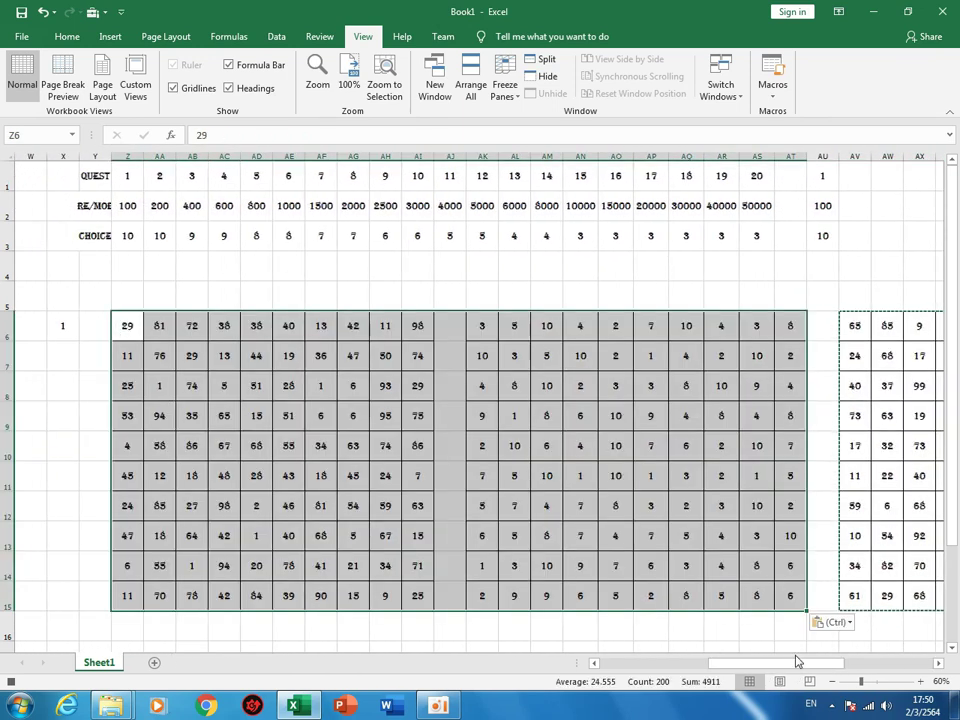
drag(795, 668, 690, 668)
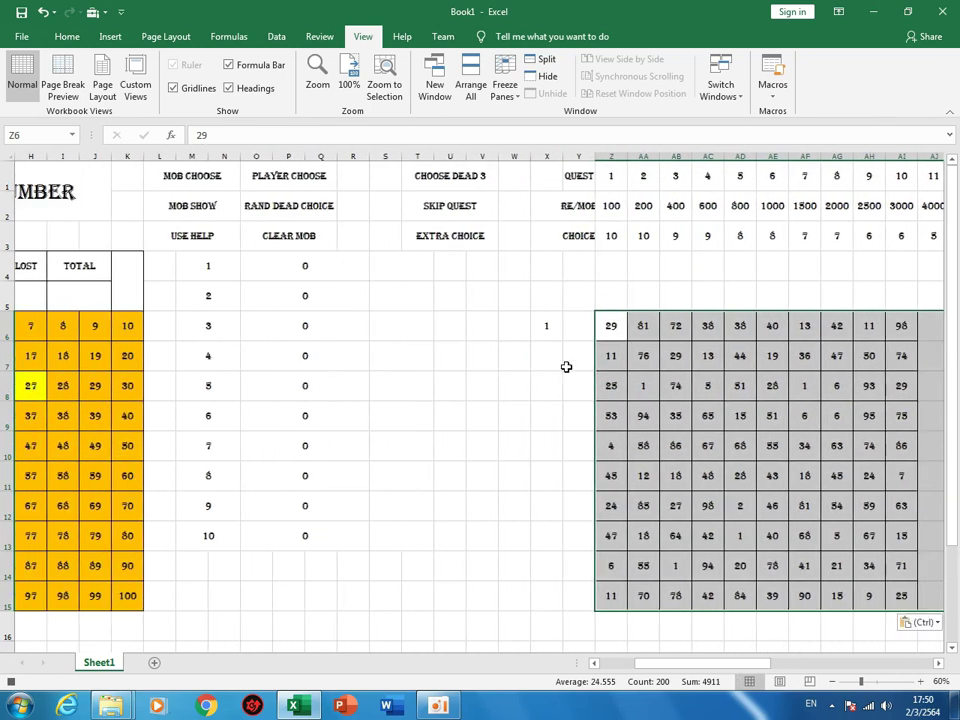
- Clear X6 by pasting the blank W6 over it, then select A3
click(537, 327)
text(0)
key(Return)
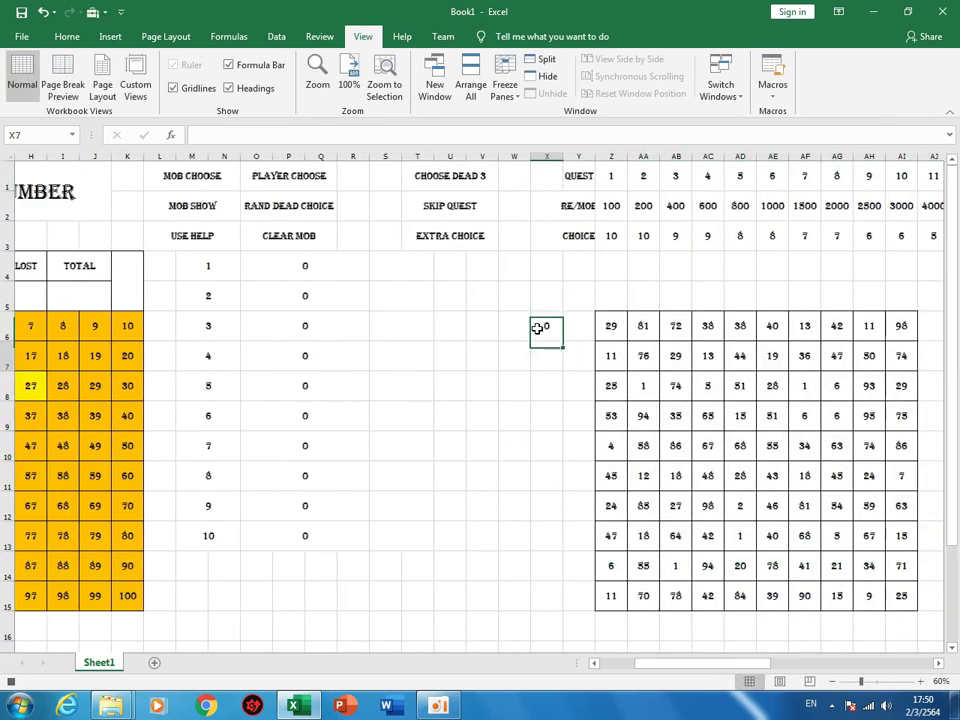
right_click(523, 327)
click(555, 362)
click(546, 328)
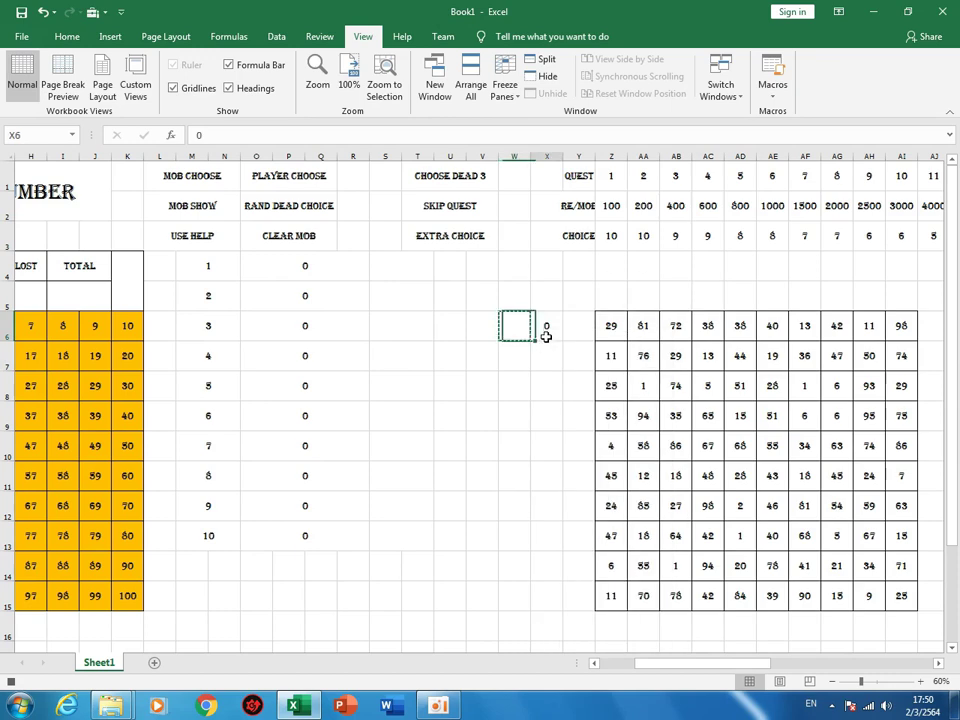
right_click(547, 330)
click(598, 403)
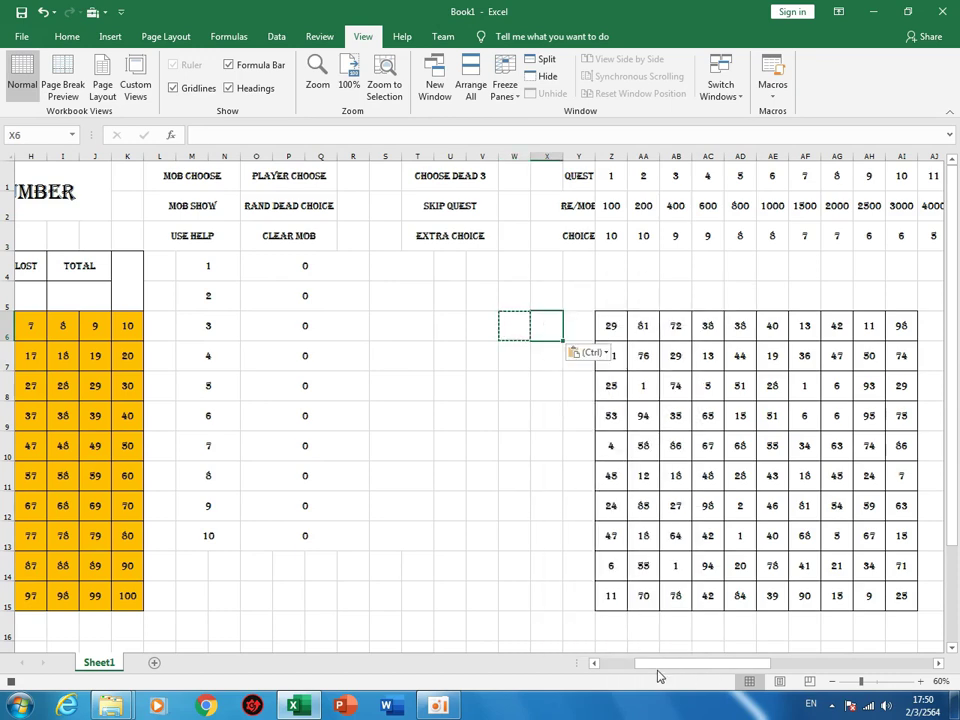
drag(659, 671, 574, 671)
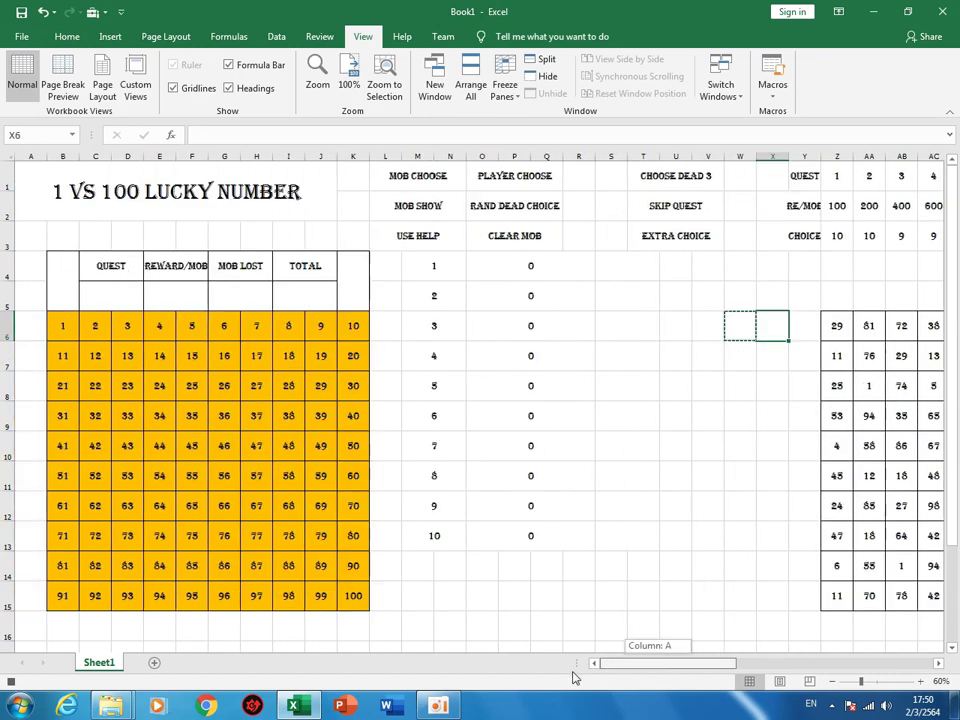
click(30, 233)
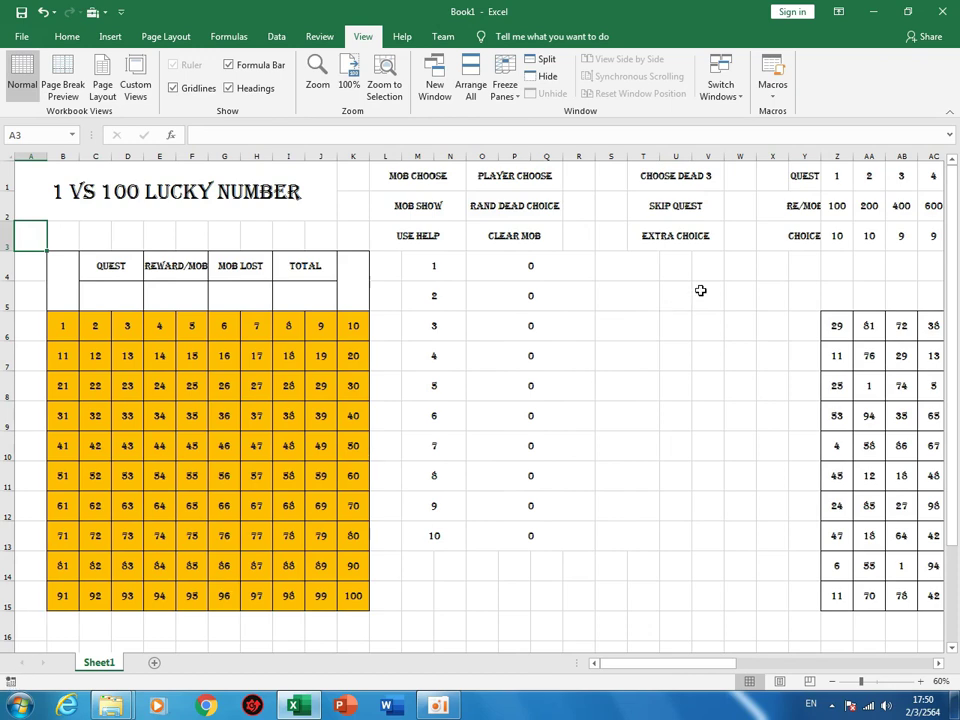
click(772, 88)
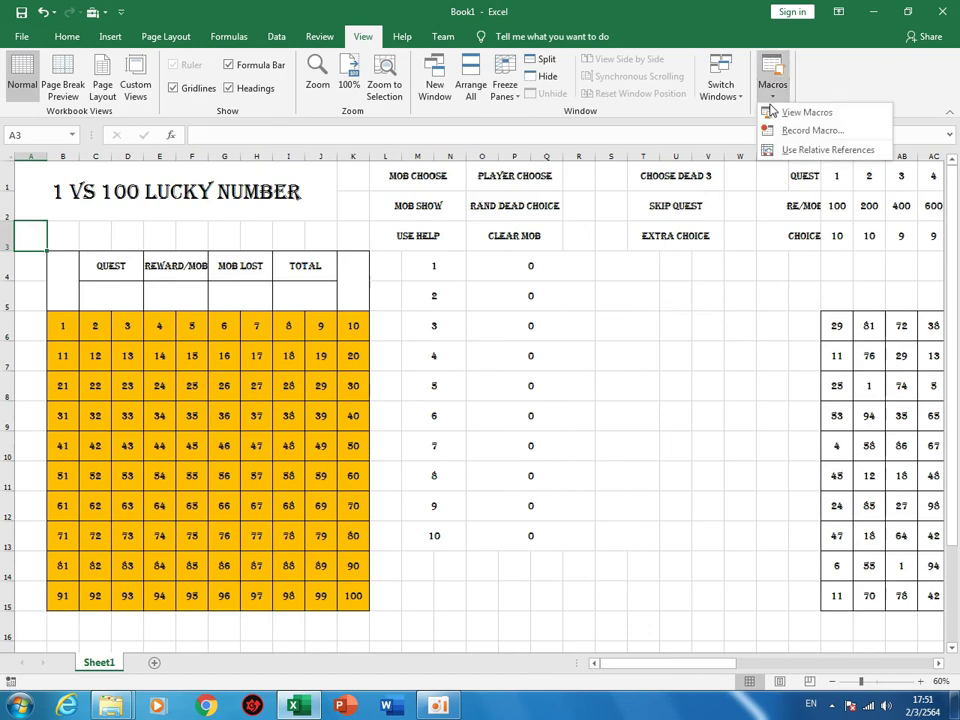
- Open the mobchoose macro's code in the VBA editor
click(786, 133)
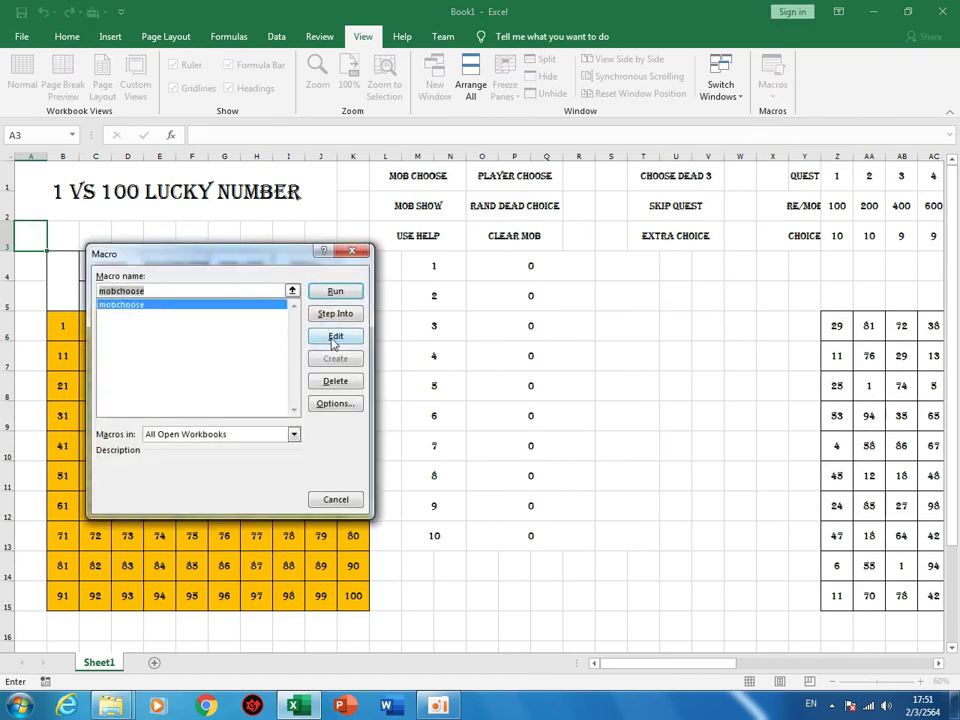
click(334, 338)
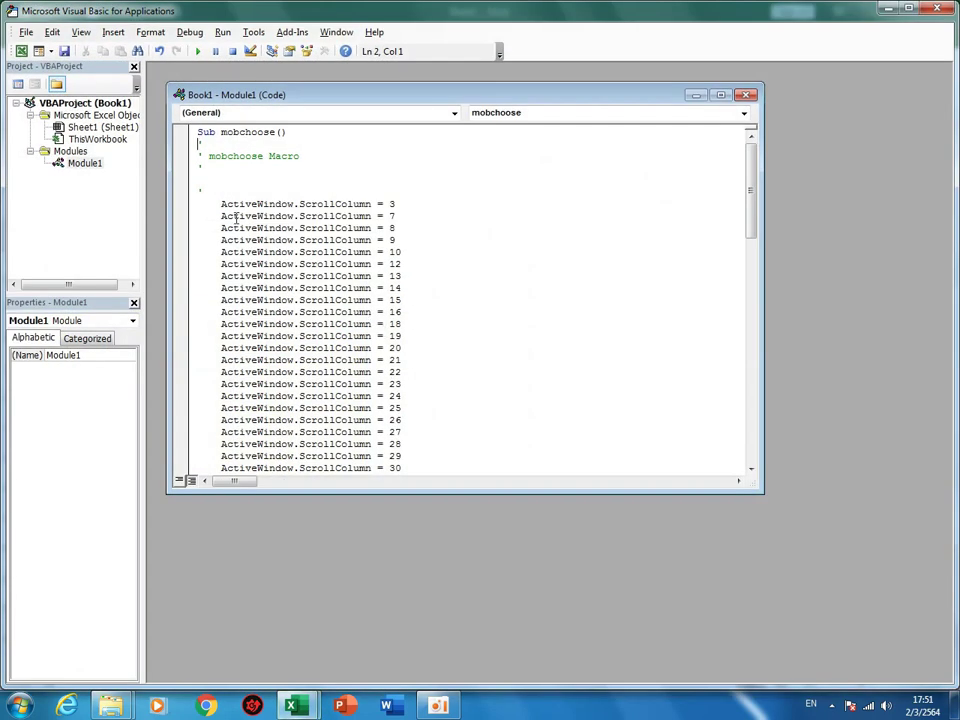
scroll(392, 261, down, 1)
scroll(422, 274, down, 4)
scroll(413, 375, down, 1)
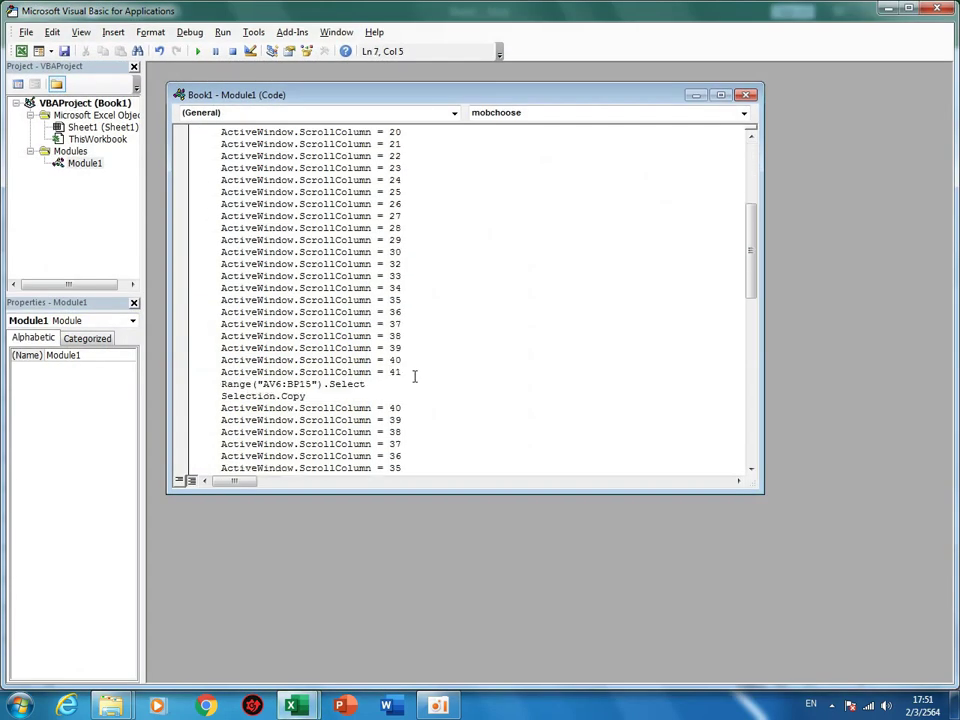
- Delete the first two runs of ActiveWindow.ScrollColumn lines from the macro
shift+click(413, 373)
key(Delete)
scroll(411, 350, up, 2)
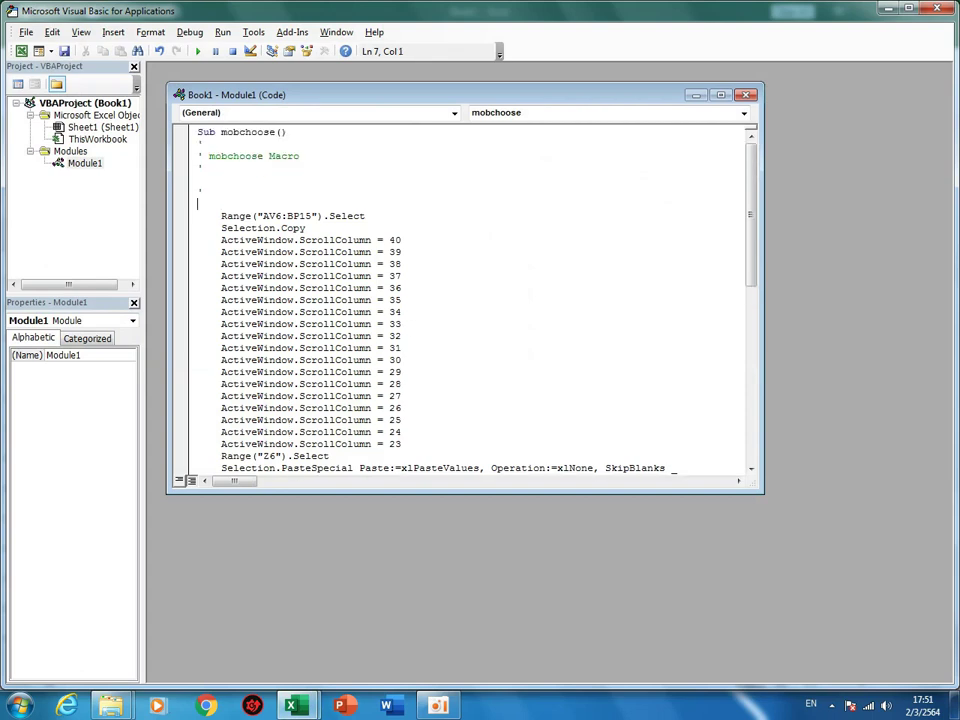
drag(413, 432, 184, 230)
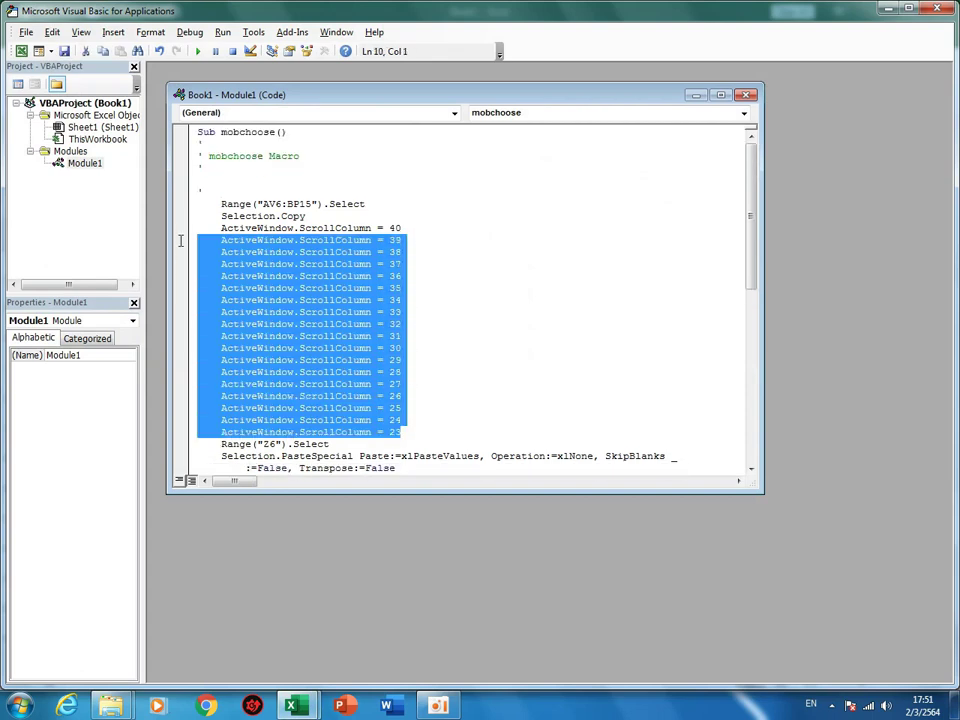
key(Delete)
- Delete the remaining ScrollColumn lines, 21 down to 1, plus the leftover blank lines
key(Delete)
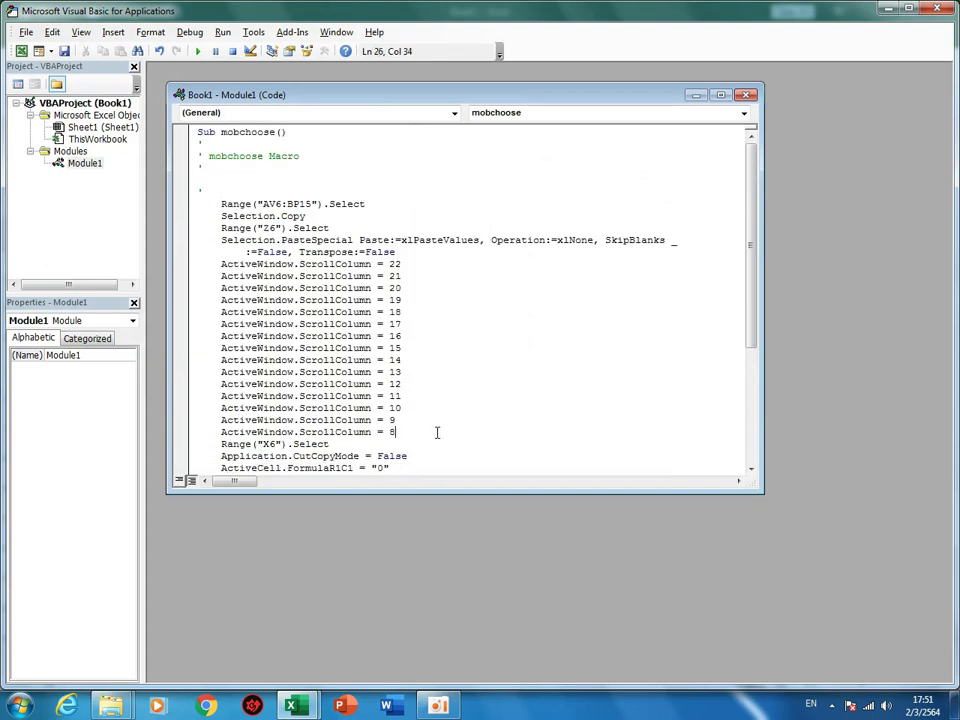
drag(435, 431, 175, 275)
key(Delete)
key(shift+Up)
key(Delete)
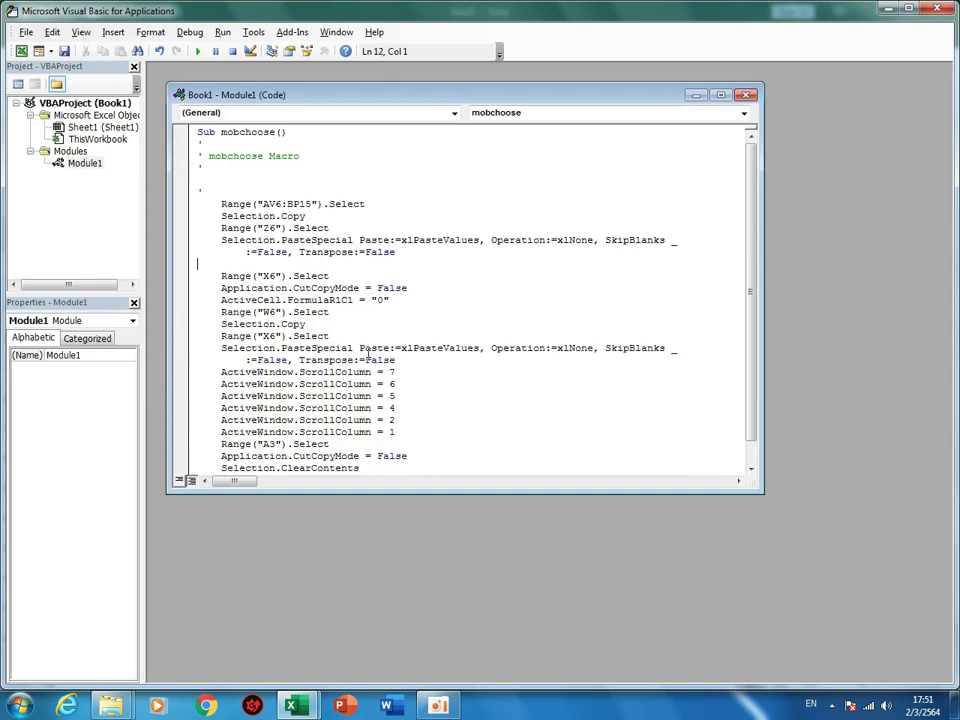
key(BackSpace)
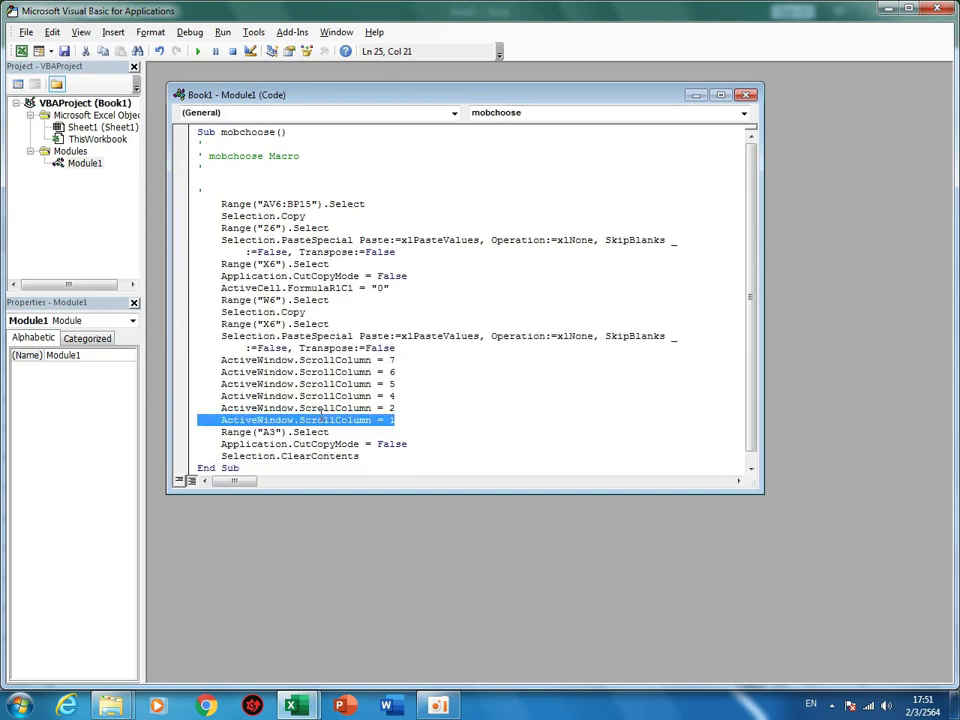
drag(407, 416, 190, 360)
key(Delete)
key(BackSpace)
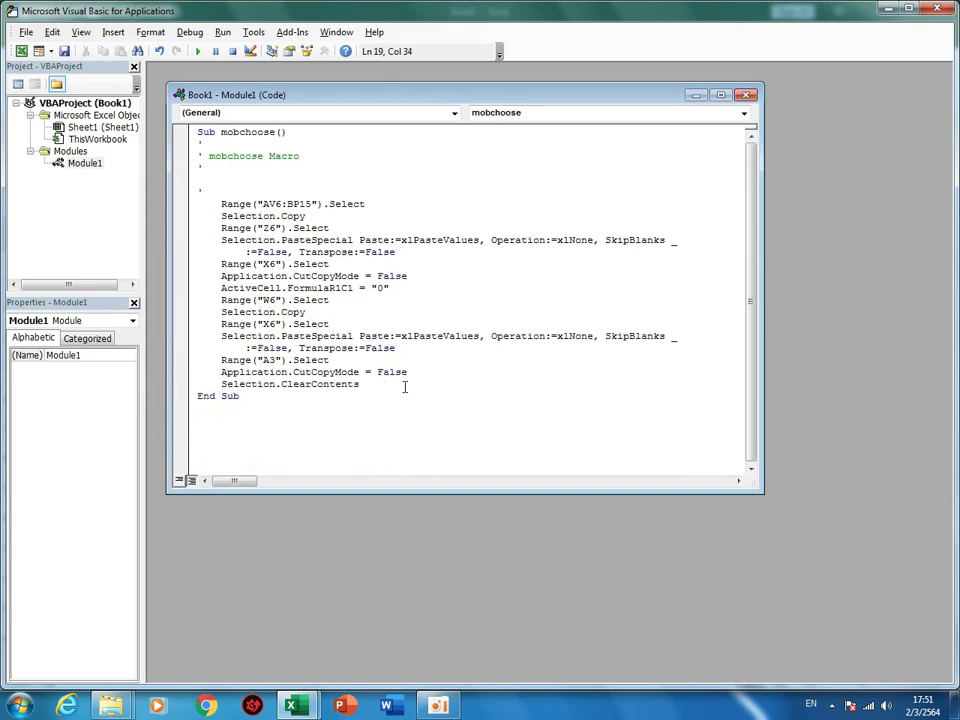
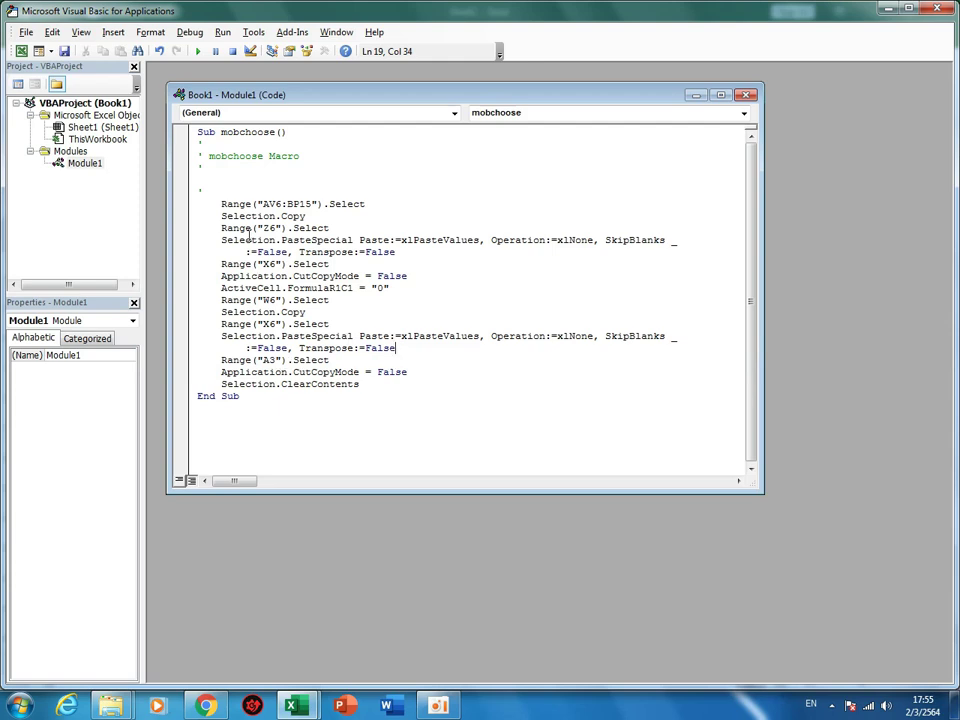
- Review the copy and second PasteSpecial lines of the mobchoose macro
drag(221, 203, 408, 375)
click(409, 384)
click(410, 349)
drag(410, 349, 221, 337)
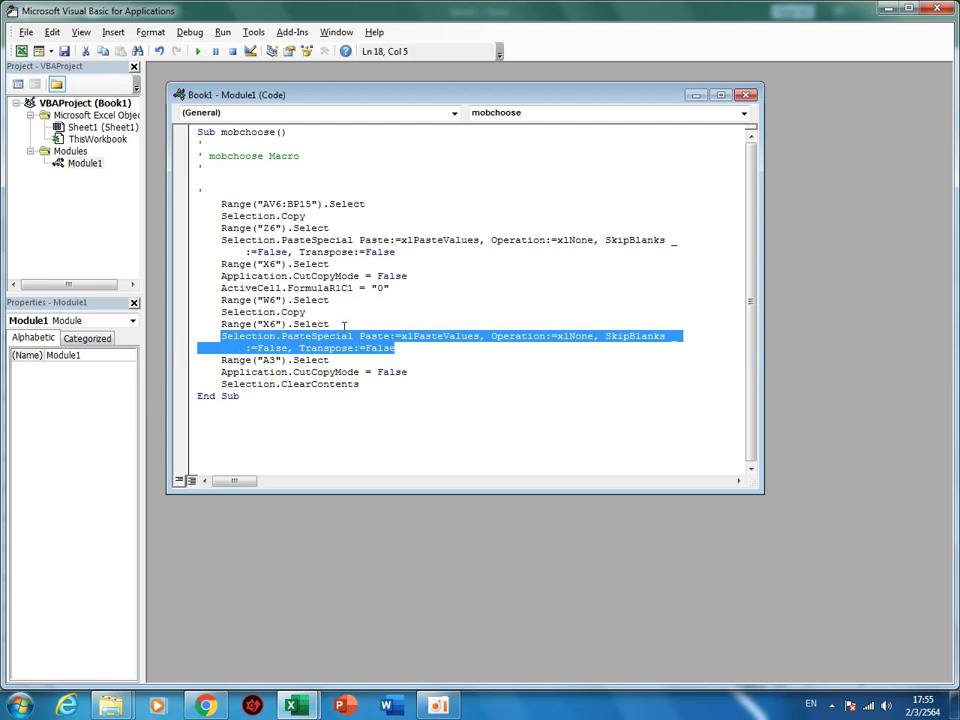
click(345, 324)
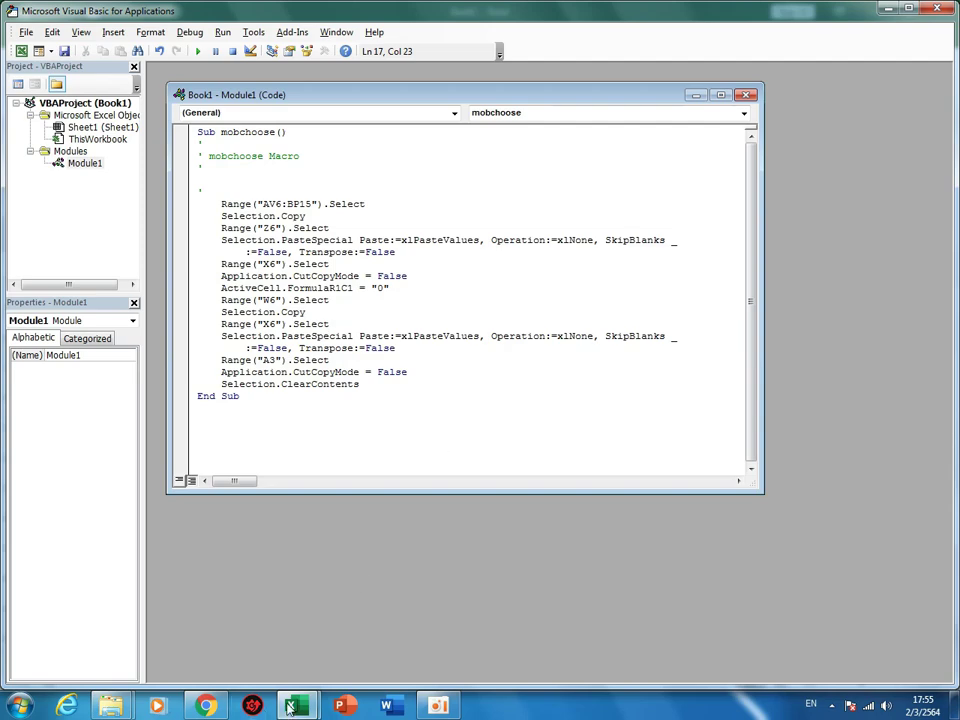
- In Excel, set X6 to 0, confirm W6 (=X6+1) reads 1, and return to the macro editor
mouse_move(293, 706)
click(253, 654)
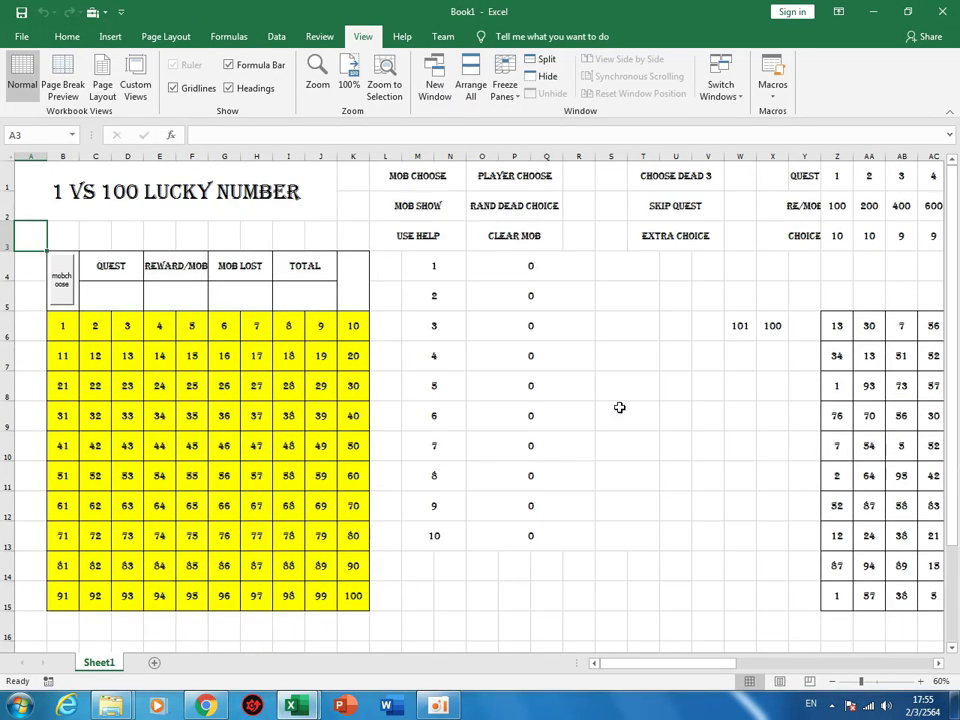
click(760, 350)
click(740, 326)
click(770, 325)
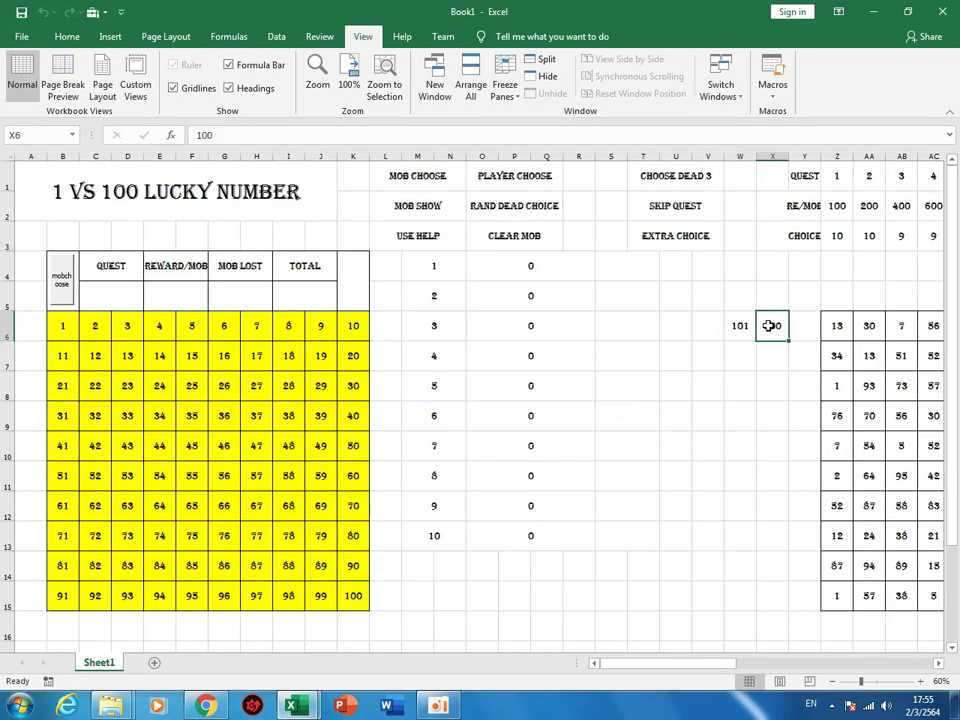
text(0)
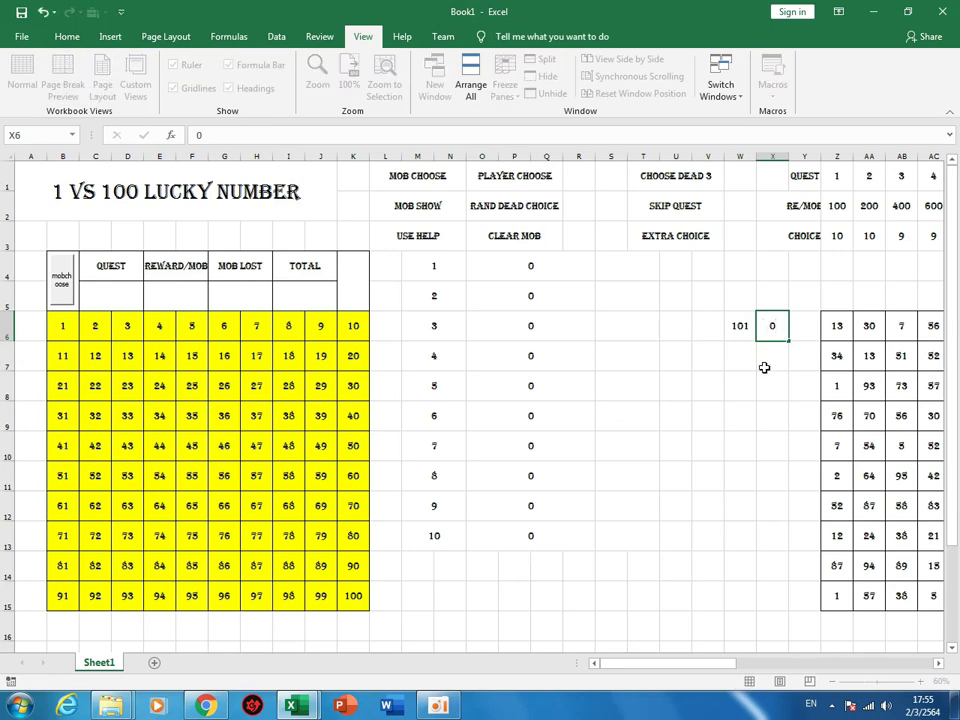
key(Return)
click(740, 335)
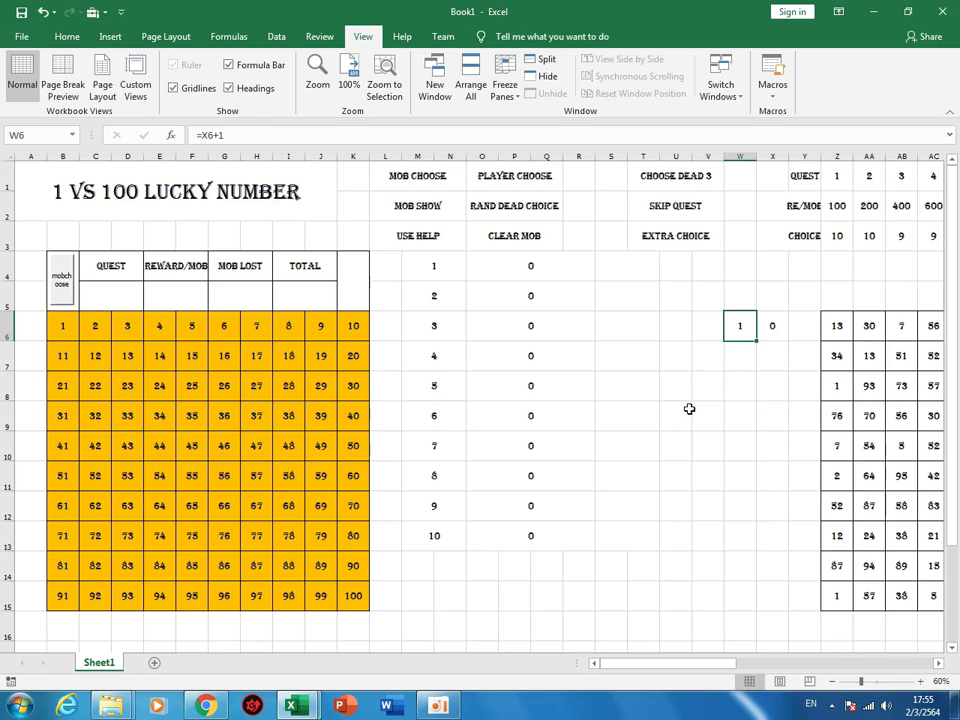
click(305, 707)
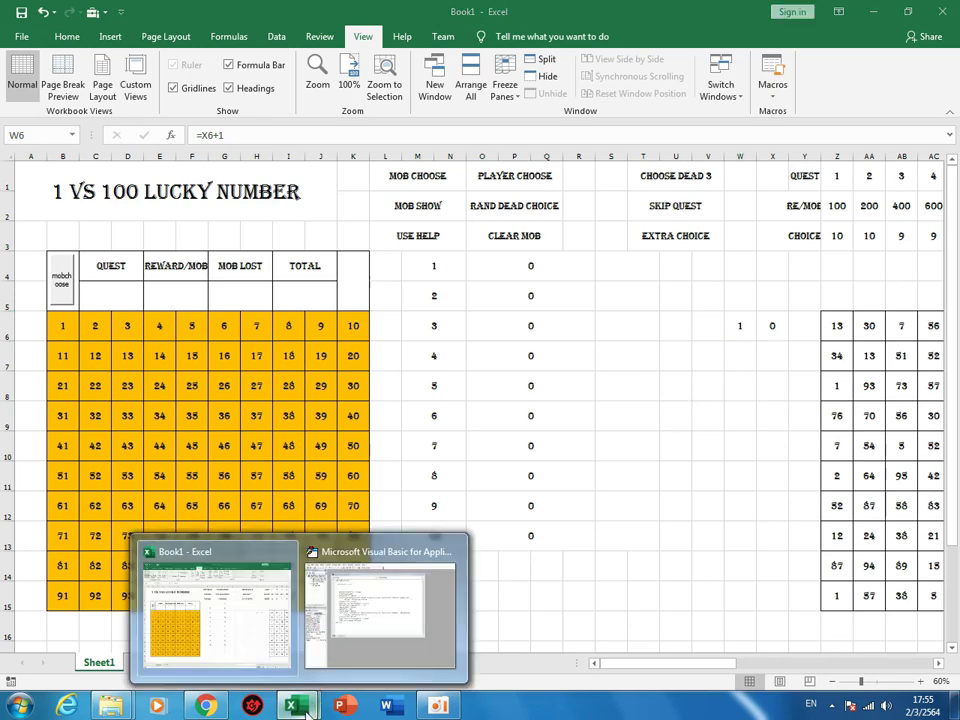
click(394, 628)
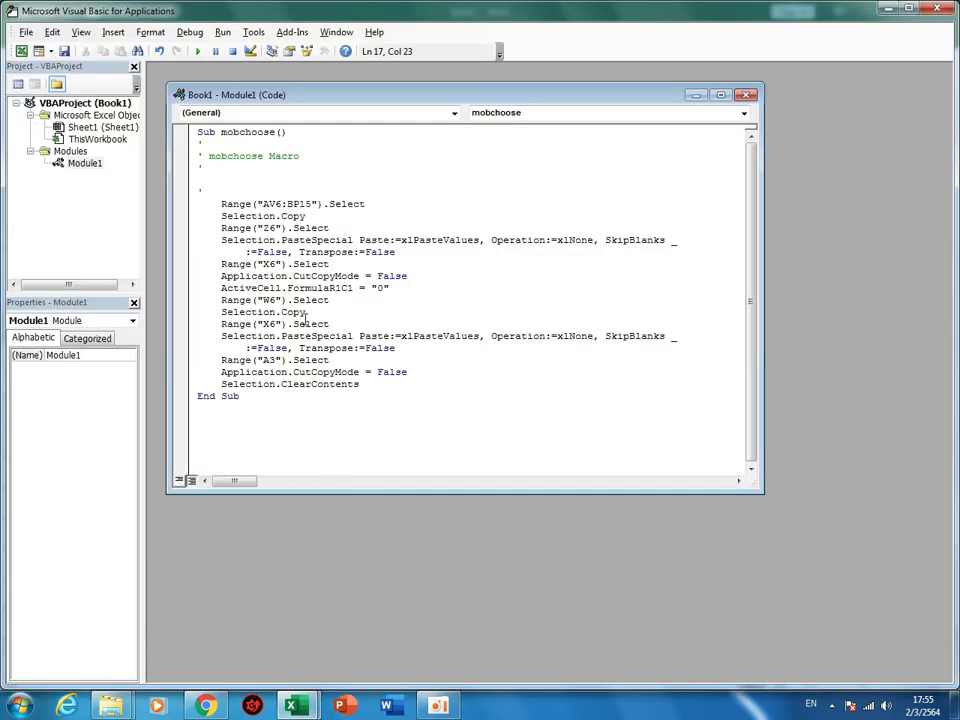
- Review the CutCopyMode, reset-to-0 and second PasteSpecial lines of mobchoose
key(Up)
key(Up)
key(Up)
key(Left)
key(Left)
key(Left)
key(Down)
mouse_move(435, 284)
mouse_down()
mouse_move(255, 288)
mouse_move(277, 313)
mouse_up()
click(350, 338)
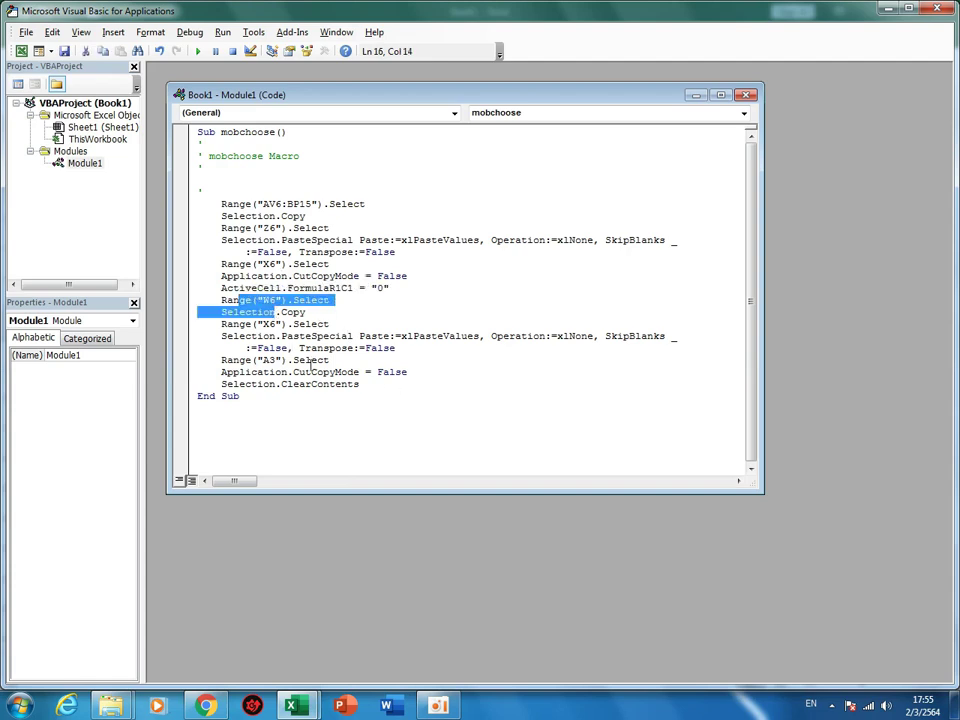
- Check W6 in Excel, then maximize the Module1 code window to fill the editor
click(257, 646)
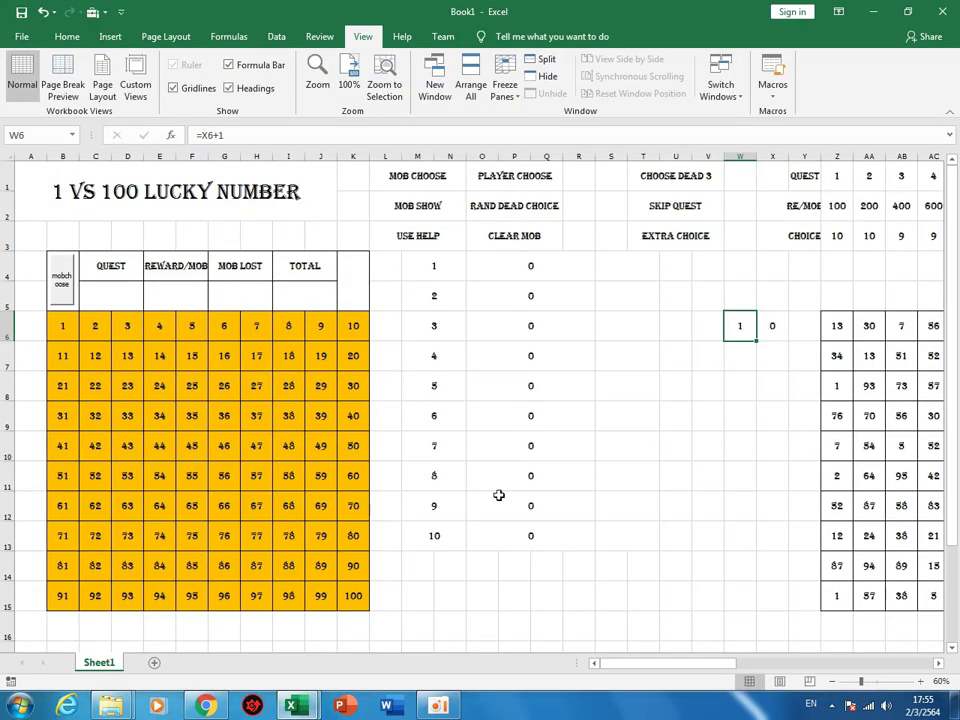
mouse_move(292, 706)
click(358, 671)
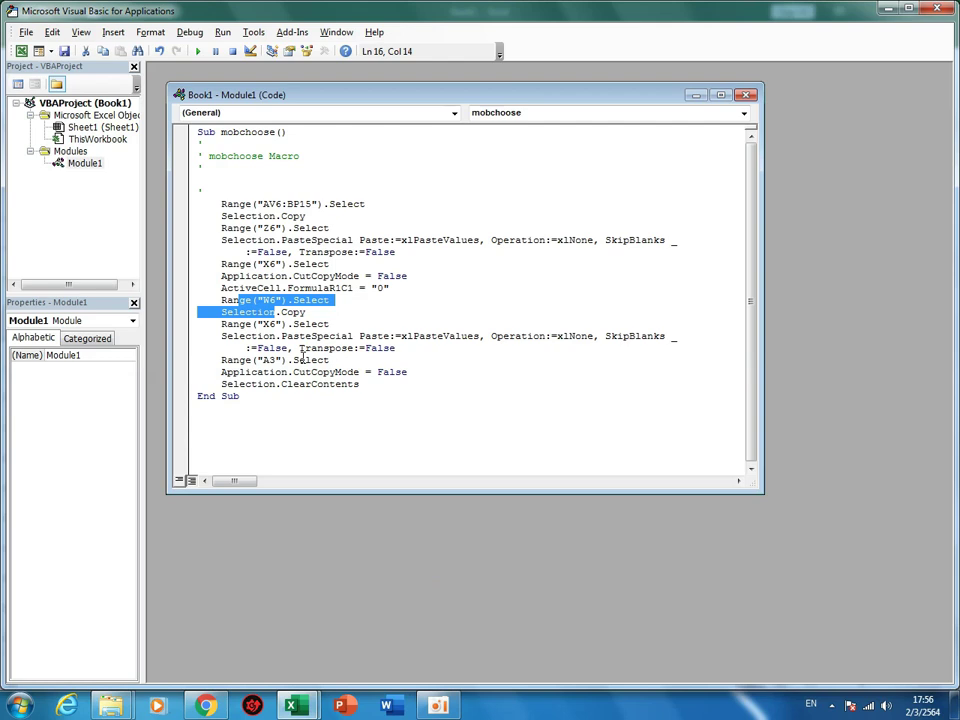
drag(250, 336, 258, 348)
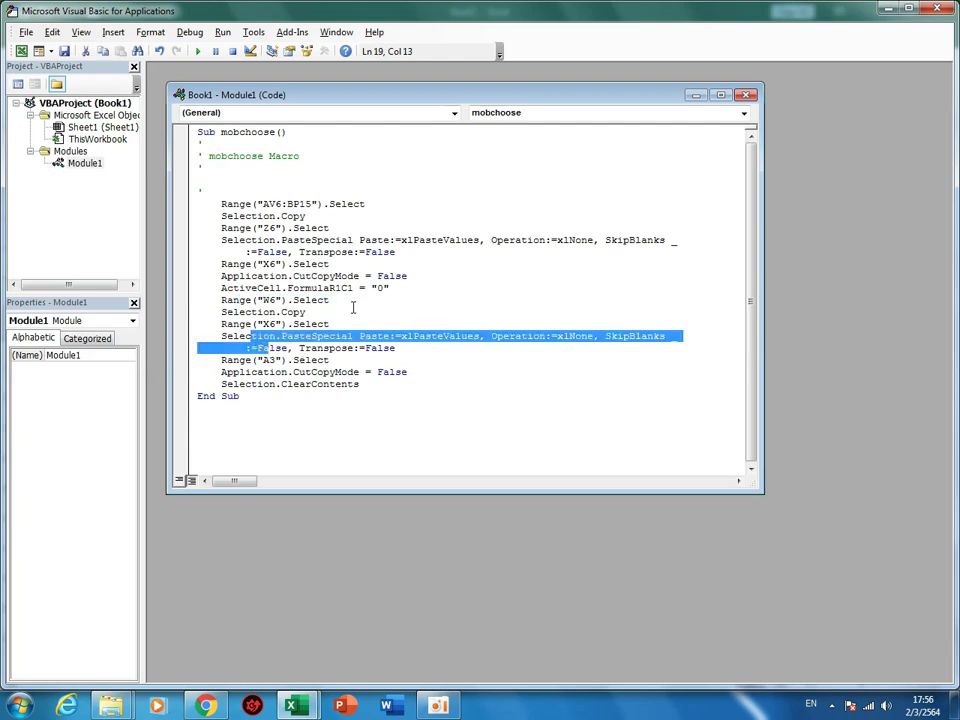
click(720, 94)
click(315, 318)
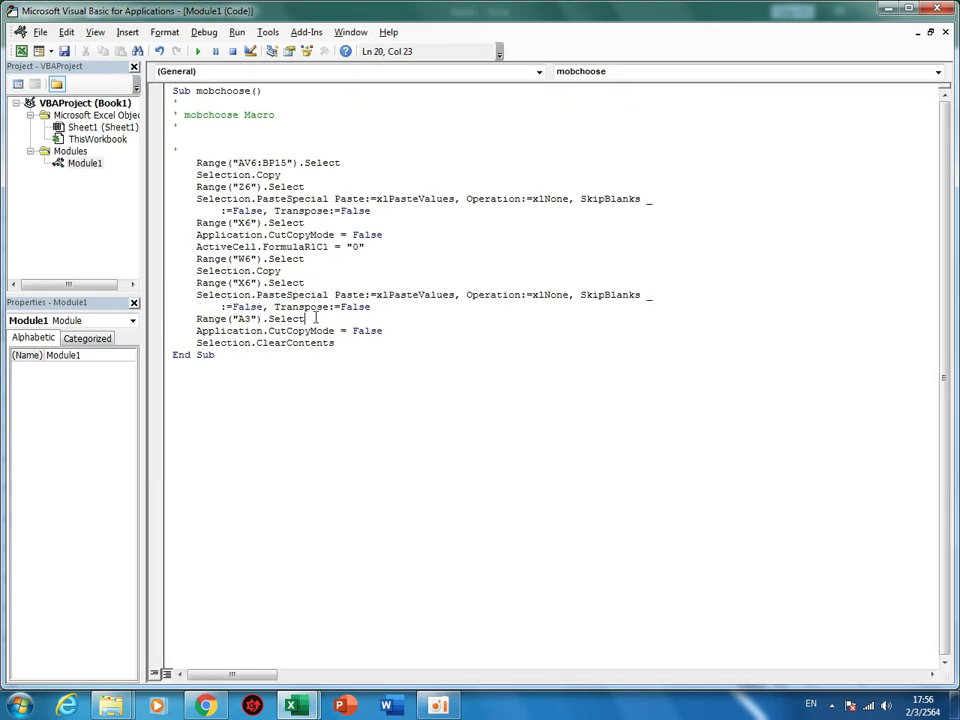
- Add Dim startloop As Integer and For startloop = 1 To 100 after Range("X6").Select
click(358, 287)
key(Return)
text(D)
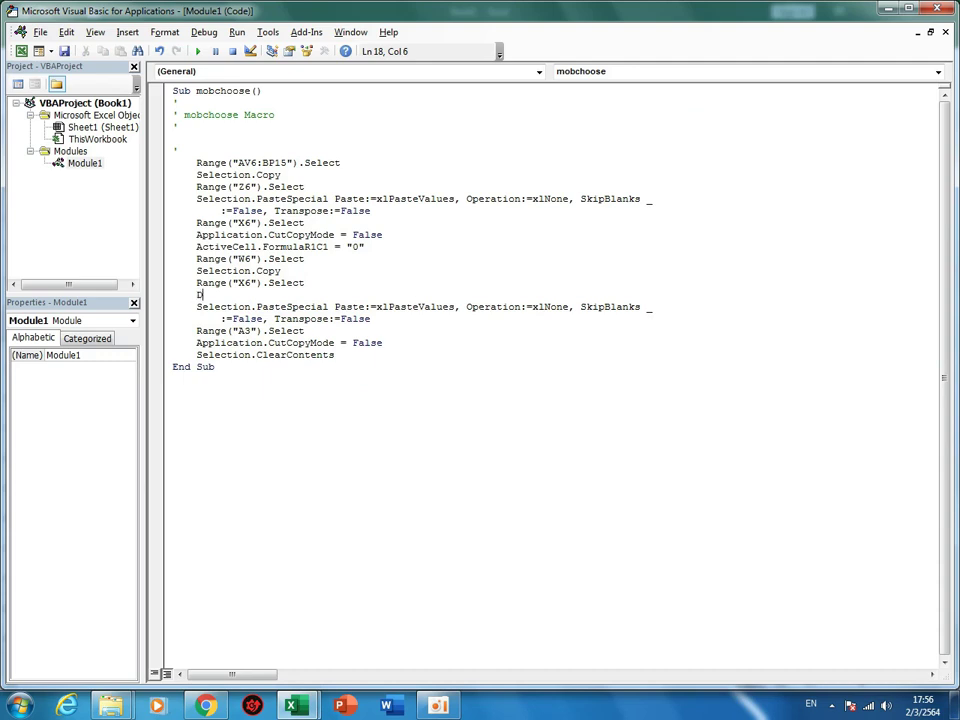
text(im )
text(sta)
text(rtloop )
text(A)
text(s Int)
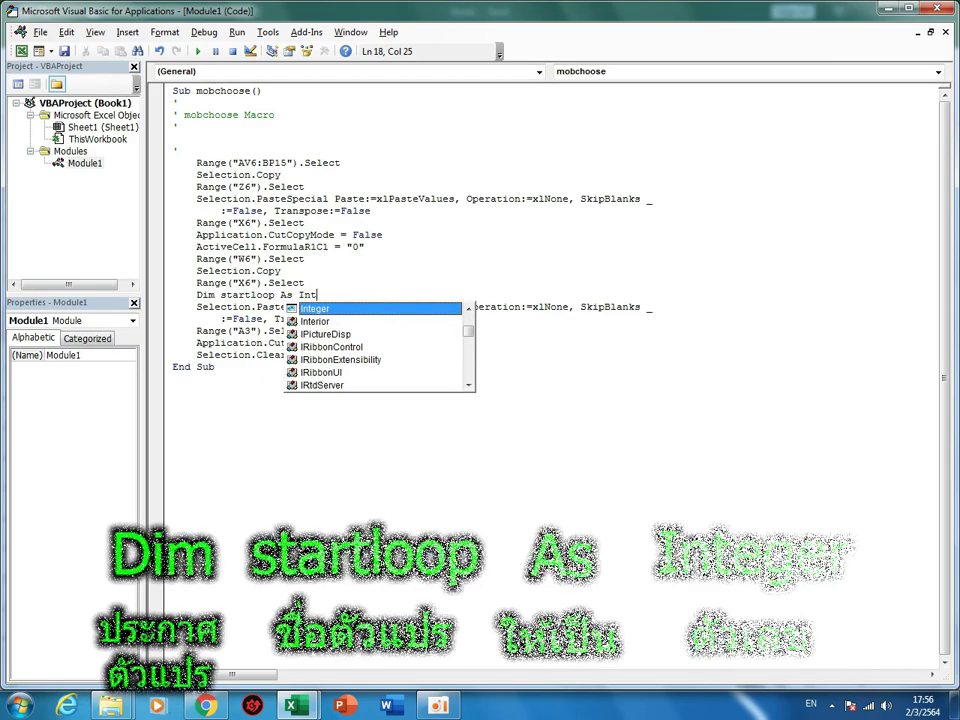
text(ege)
key(Return)
text(F)
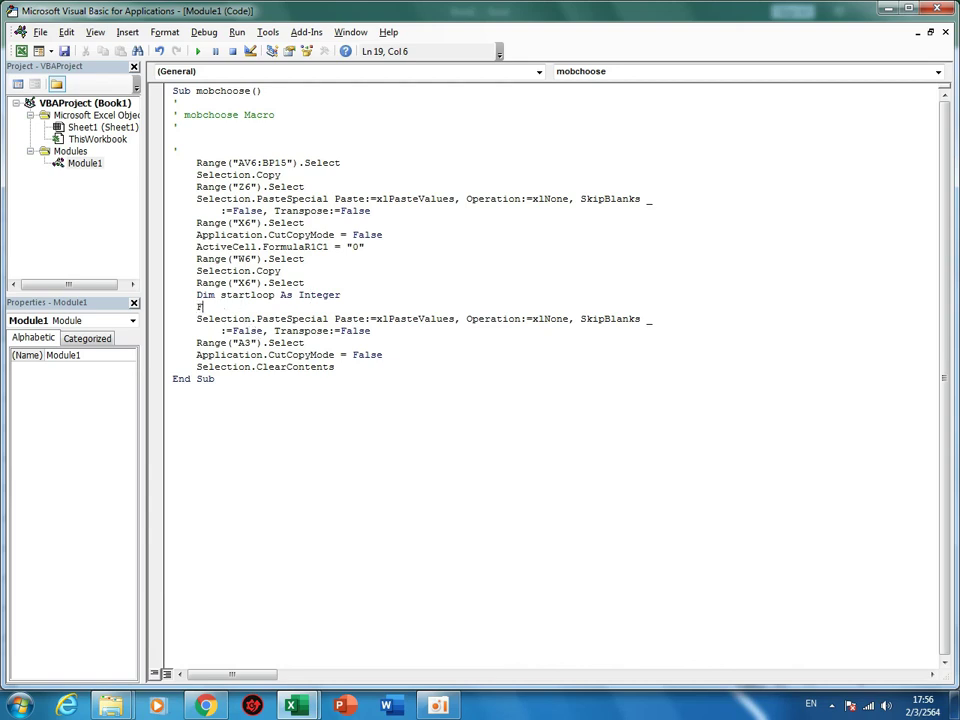
text(or s)
text(tartloo)
text(p = 1 )
text(to)
text( 100)
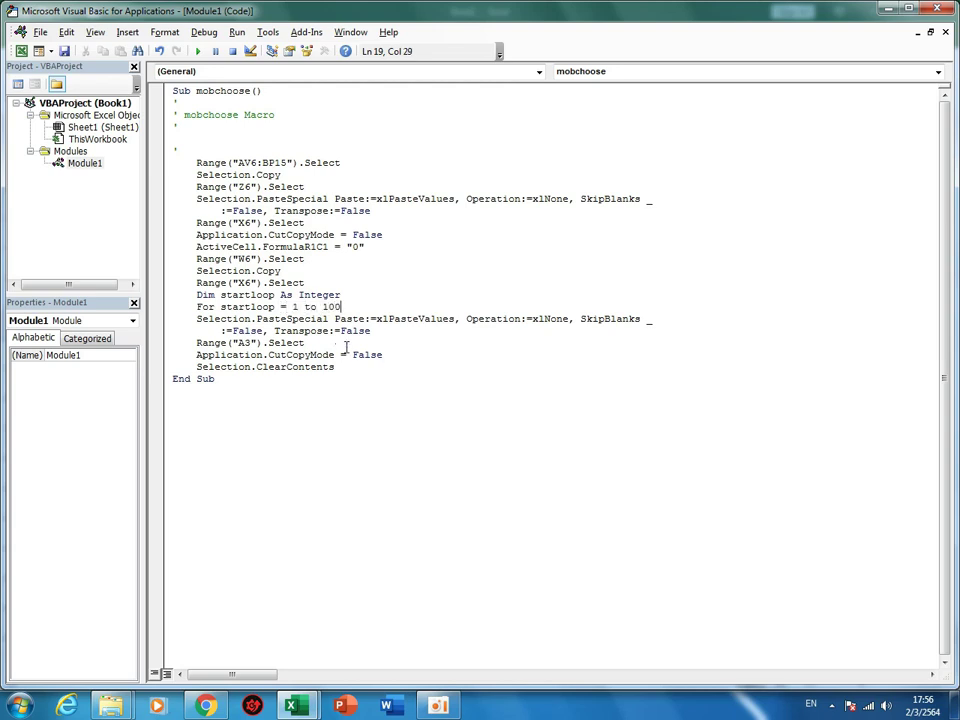
- Close the loop with Next startloop after the PasteSpecial statement
click(377, 331)
key(Return)
text(N)
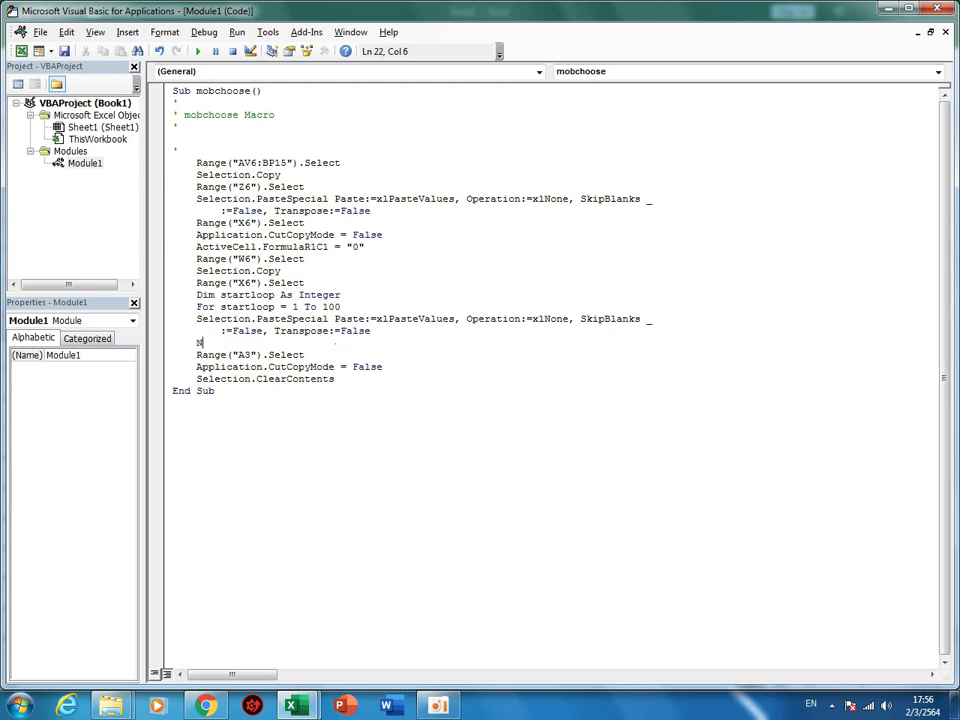
text(ext)
text( startloo)
text(p)
key(Return)
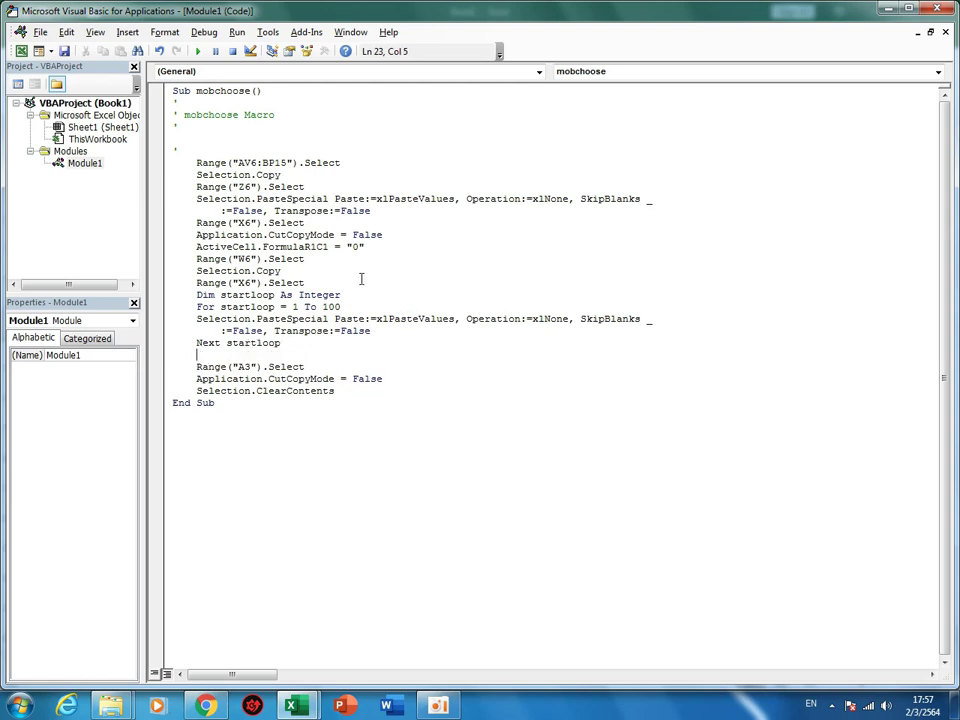
- Insert a blank line before the Dim startloop As Integer declaration
click(360, 282)
key(Return)
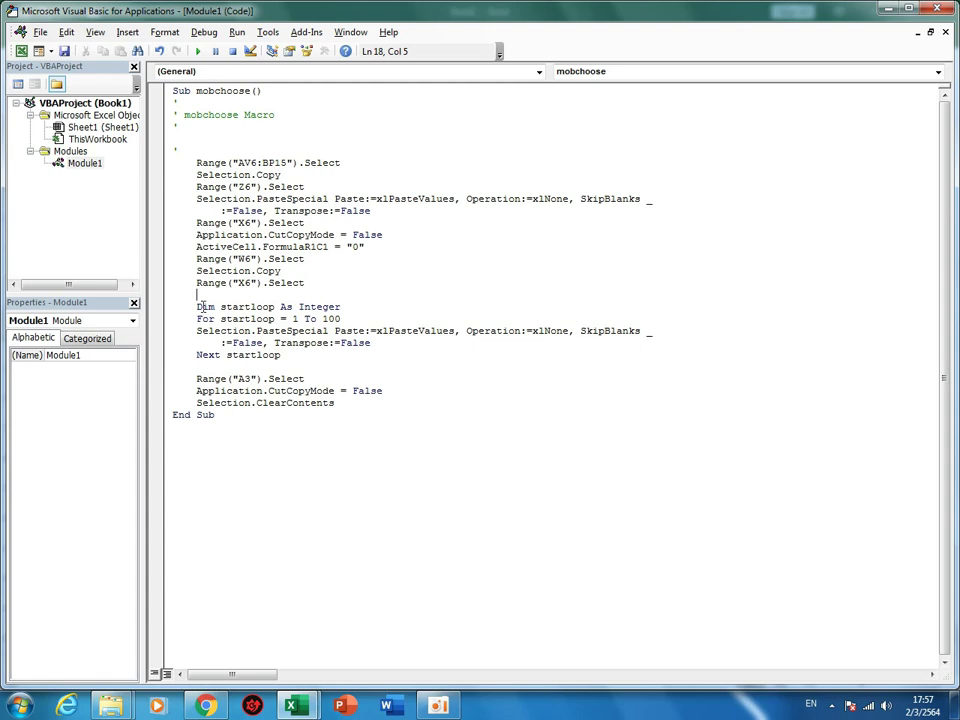
drag(195, 306, 338, 307)
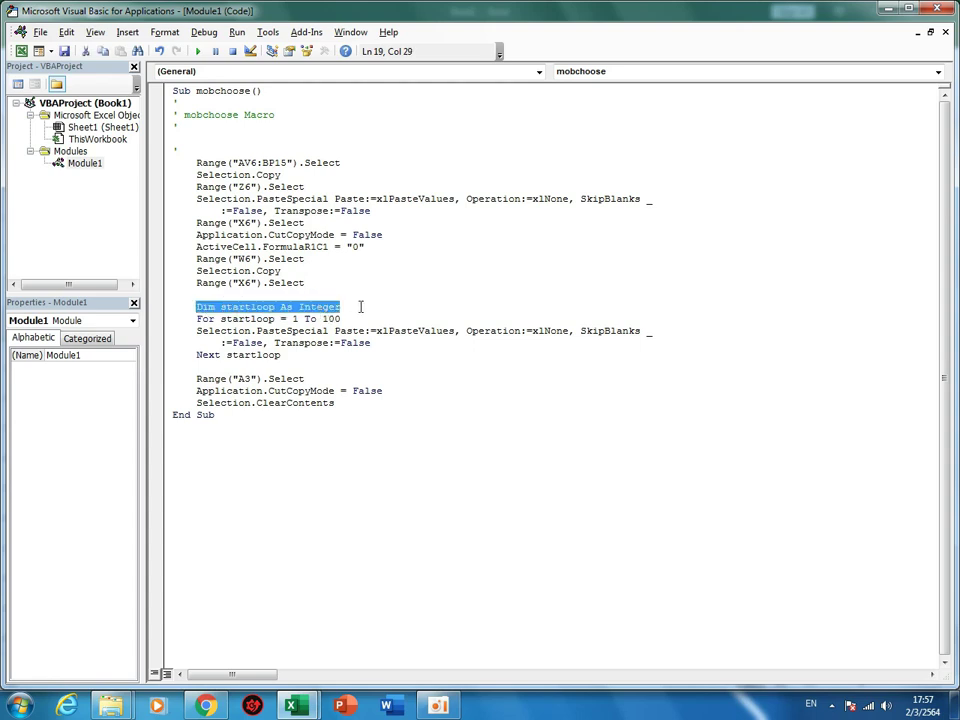
click(321, 342)
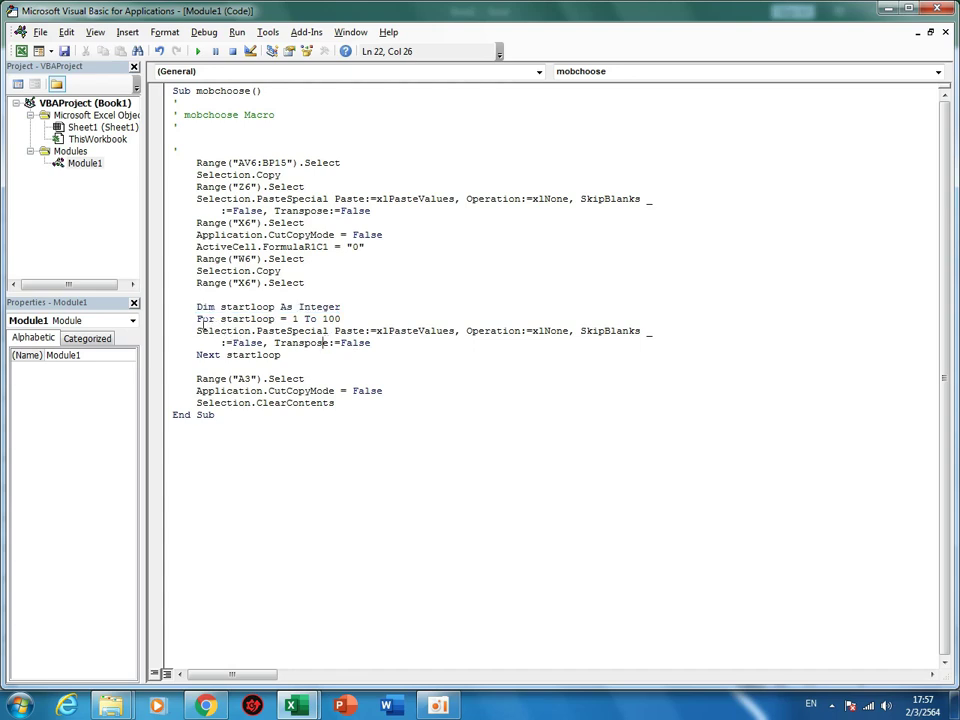
- Check the For startloop = 1 To 100 and Next startloop lines, then close the VBA editor
drag(197, 320, 260, 322)
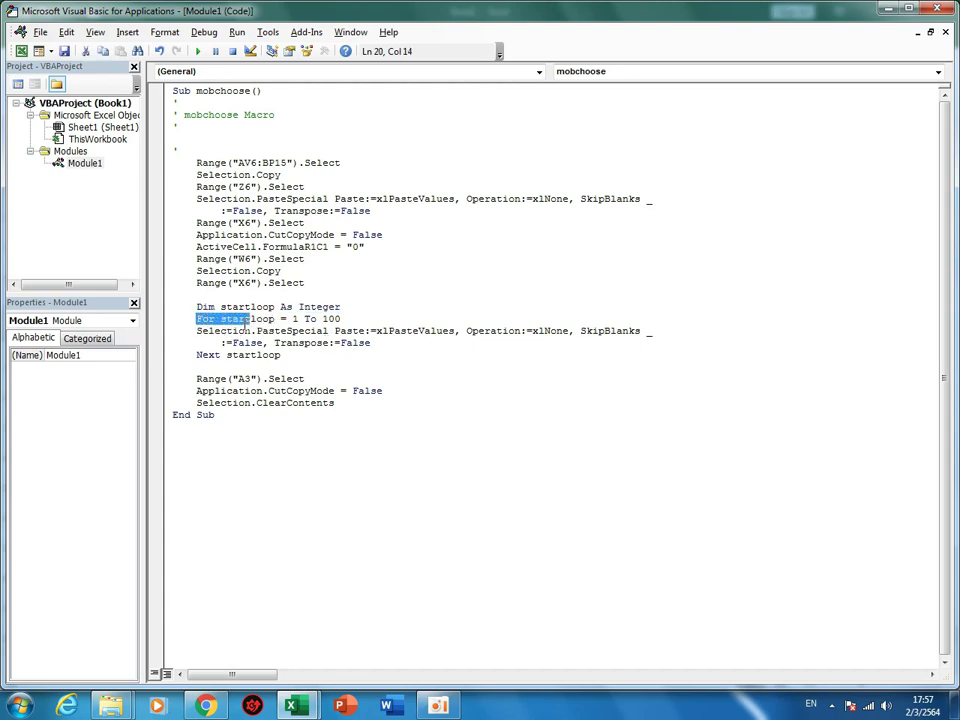
double_click(295, 318)
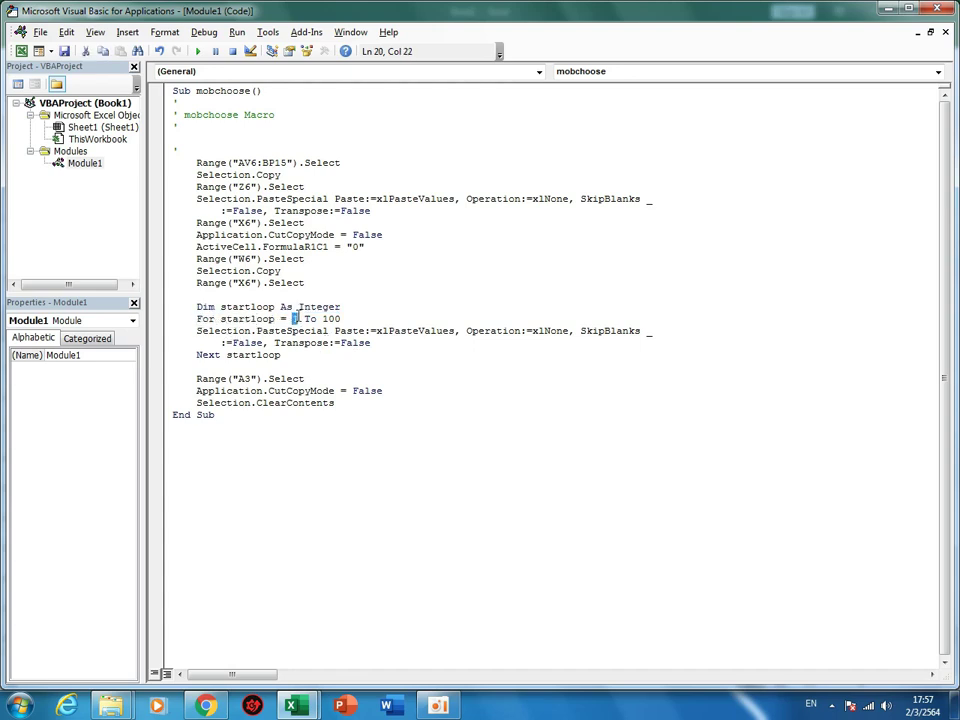
double_click(325, 318)
click(355, 318)
drag(282, 355, 226, 360)
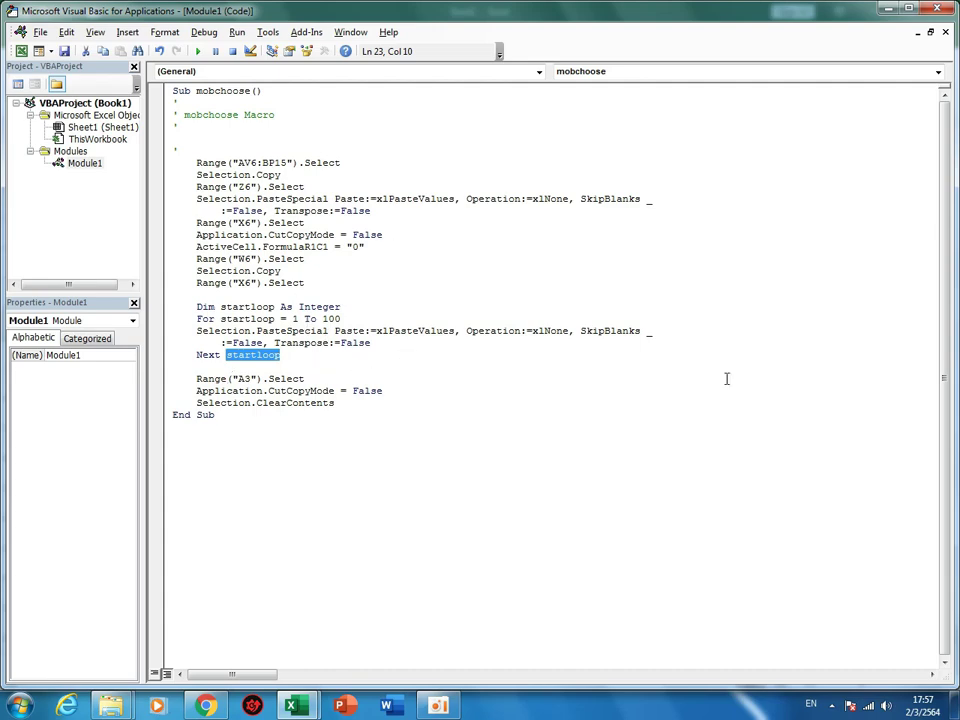
click(933, 10)
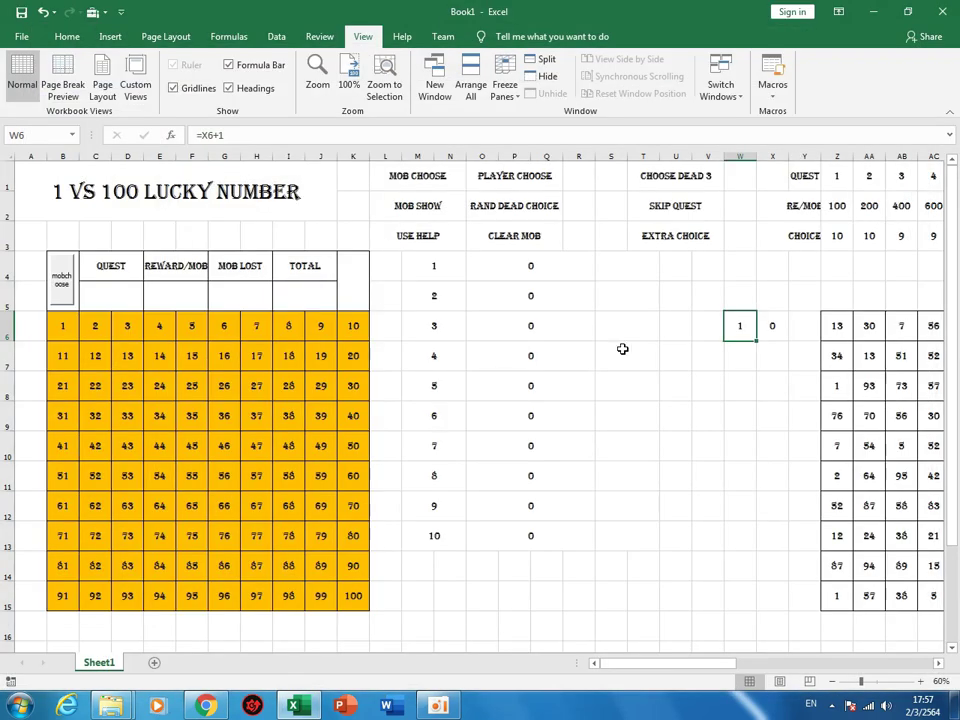
- Assign mobchoose to the button and run it, counting X6 to 100 and W6 to 101
right_click(61, 300)
click(107, 415)
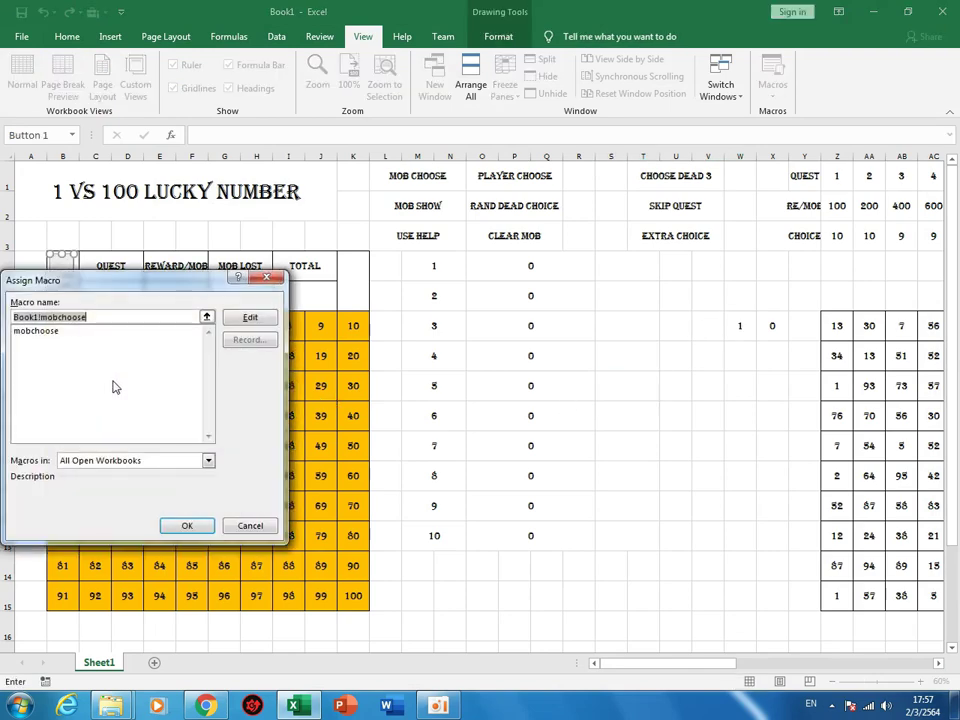
click(31, 332)
key(Return)
click(163, 412)
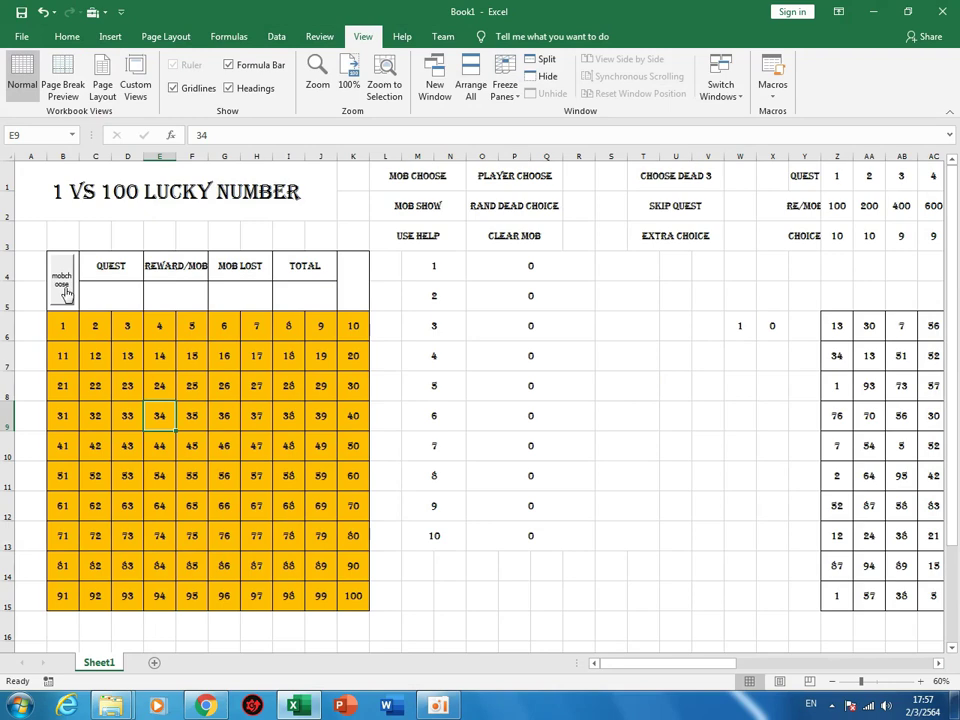
click(66, 292)
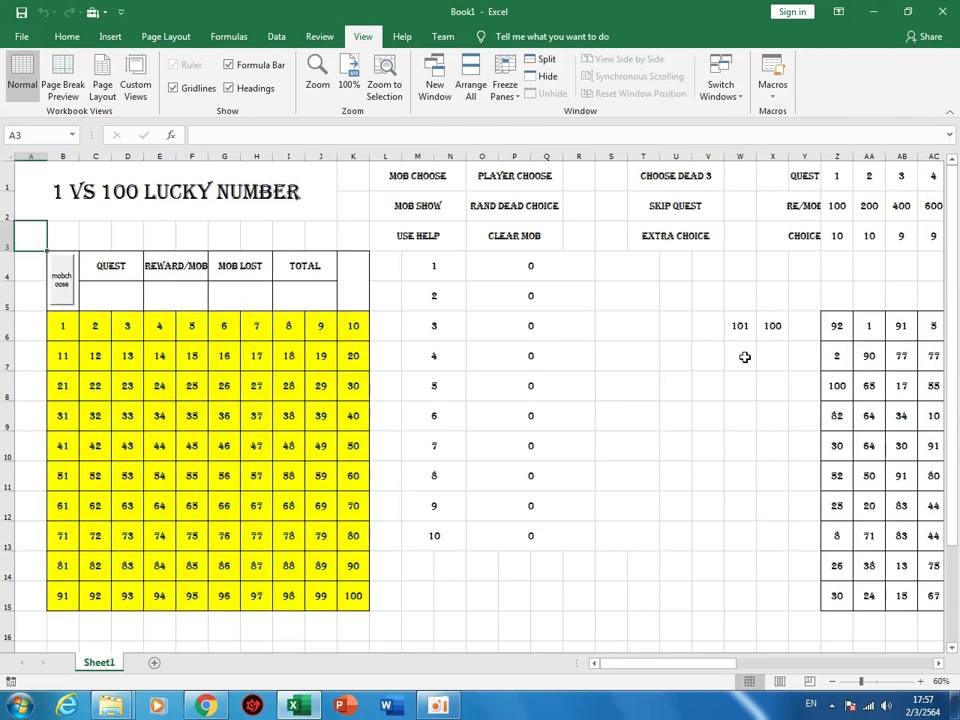
click(61, 281)
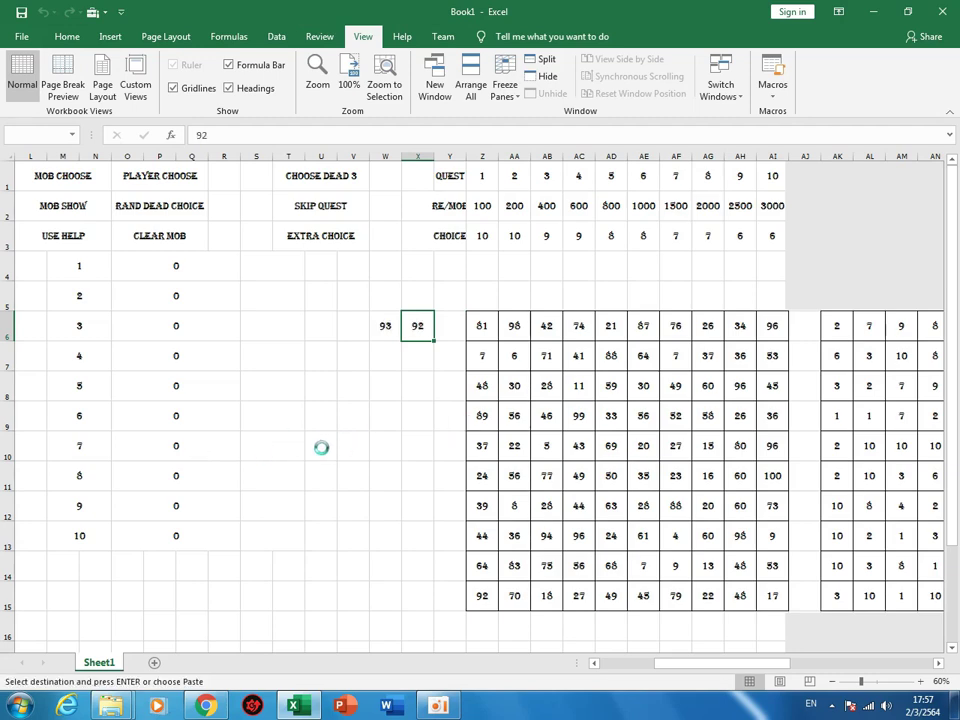
- From View Macros, edit mobchoose and place the cursor in its code
click(772, 97)
click(800, 111)
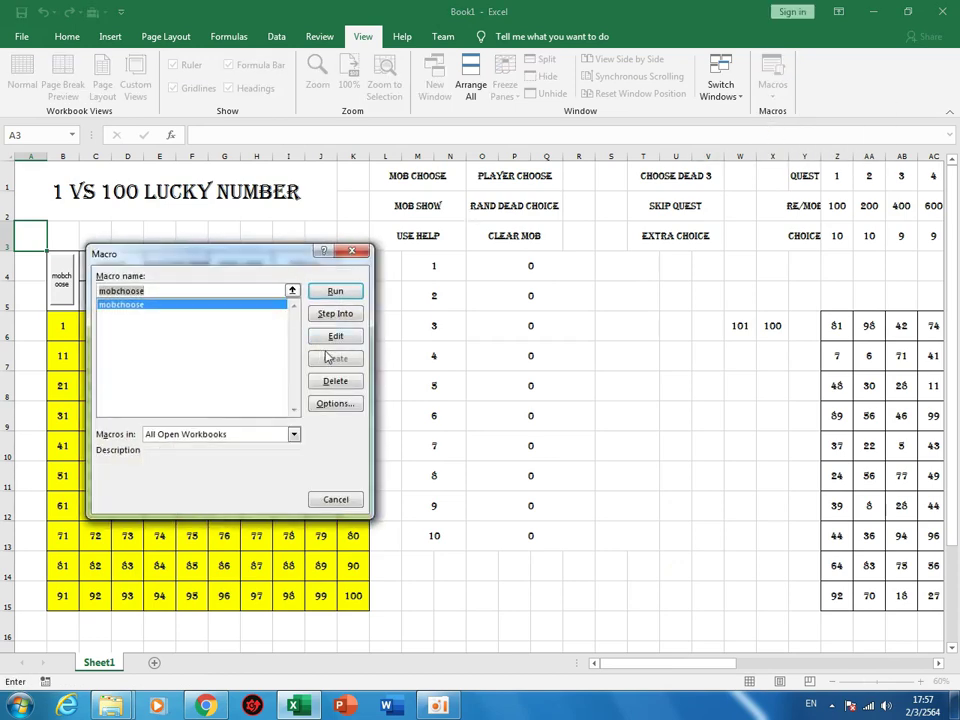
click(334, 337)
click(304, 318)
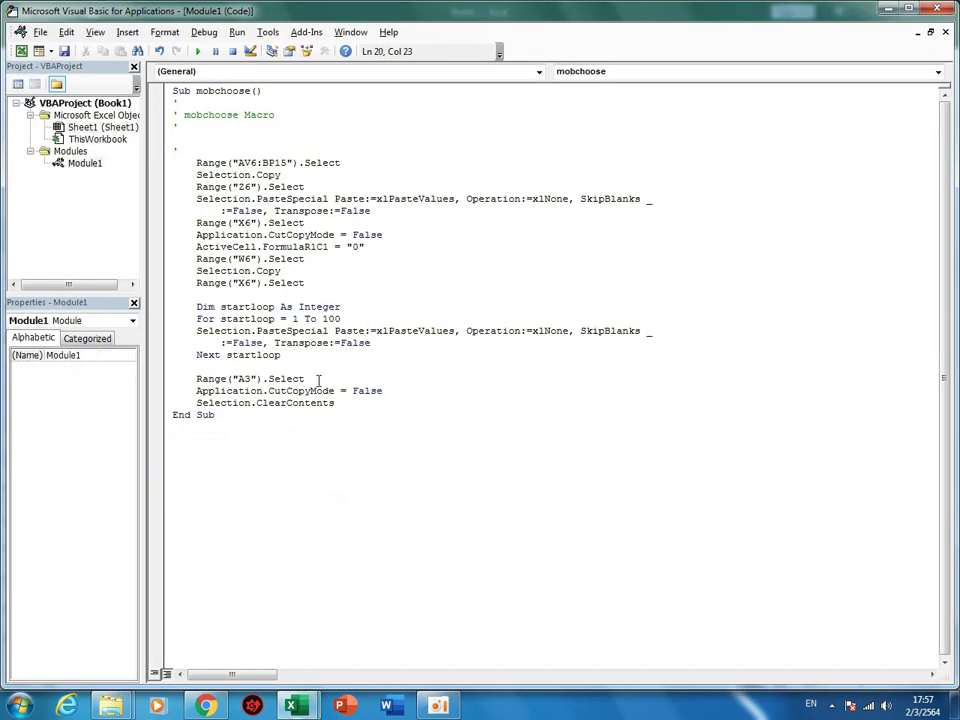
- Copy the three Range("A3") clearing lines, paste them below the X6 line, then undo
drag(335, 403, 197, 378)
key(ctrl+c)
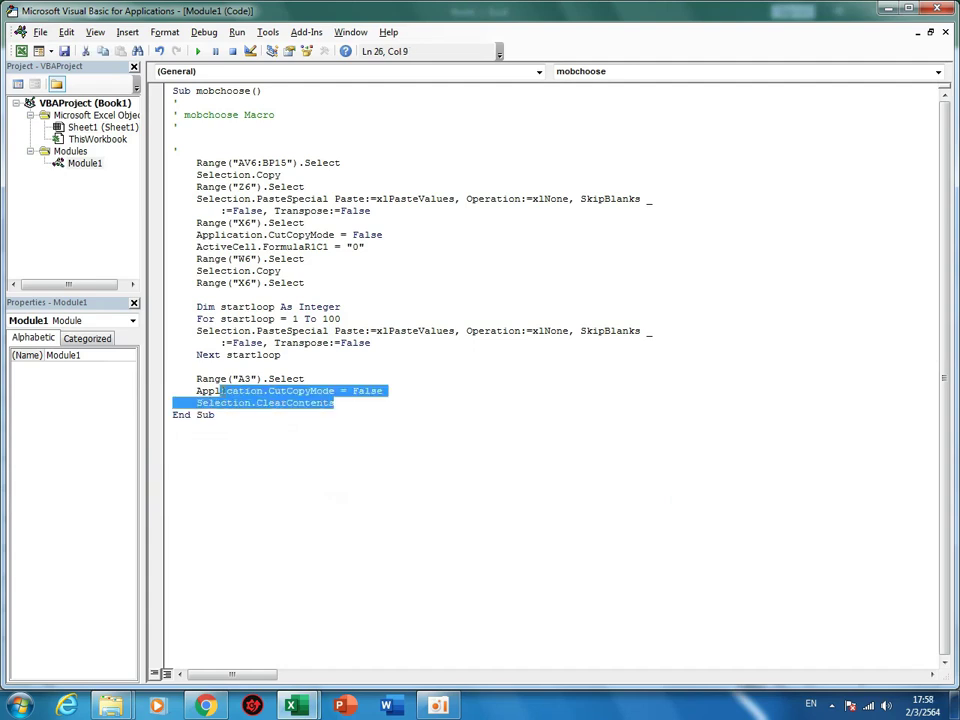
click(310, 283)
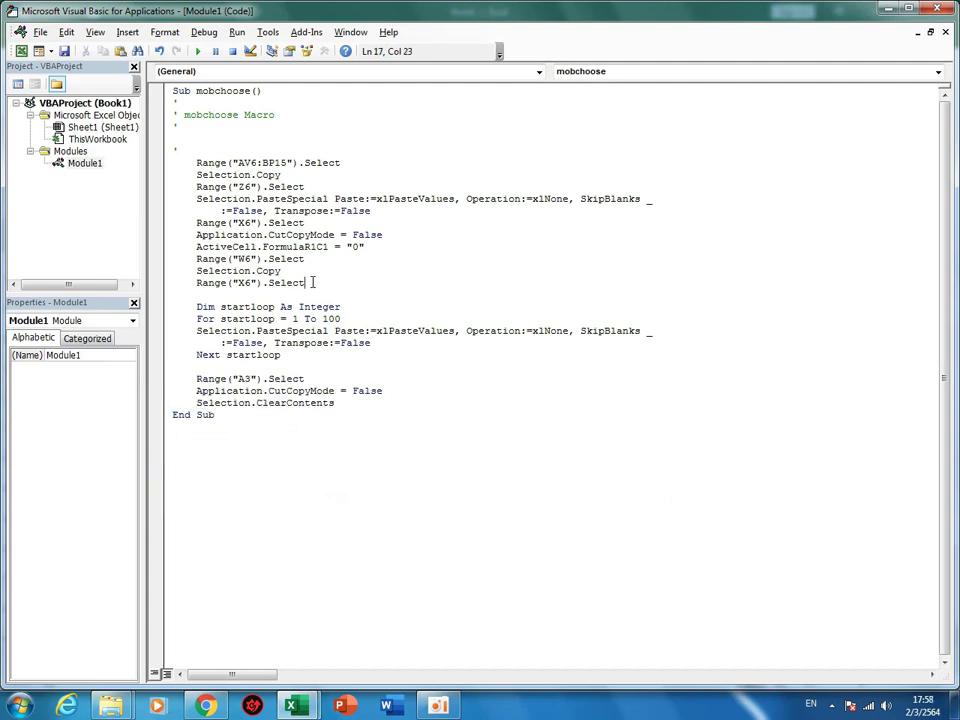
key(Return)
key(ctrl+v)
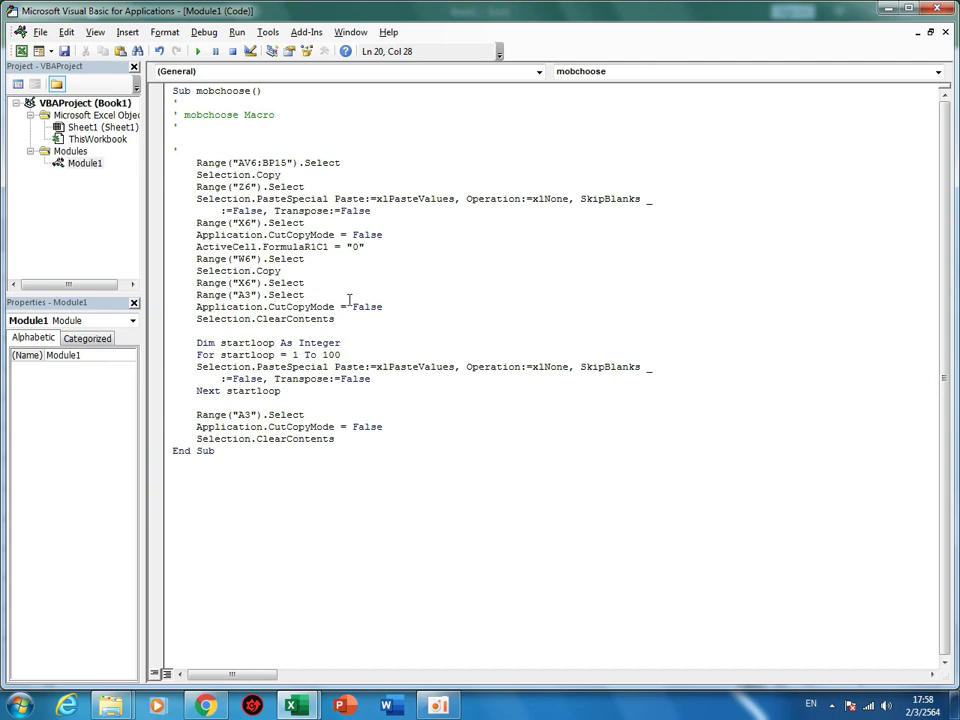
key(ctrl+z)
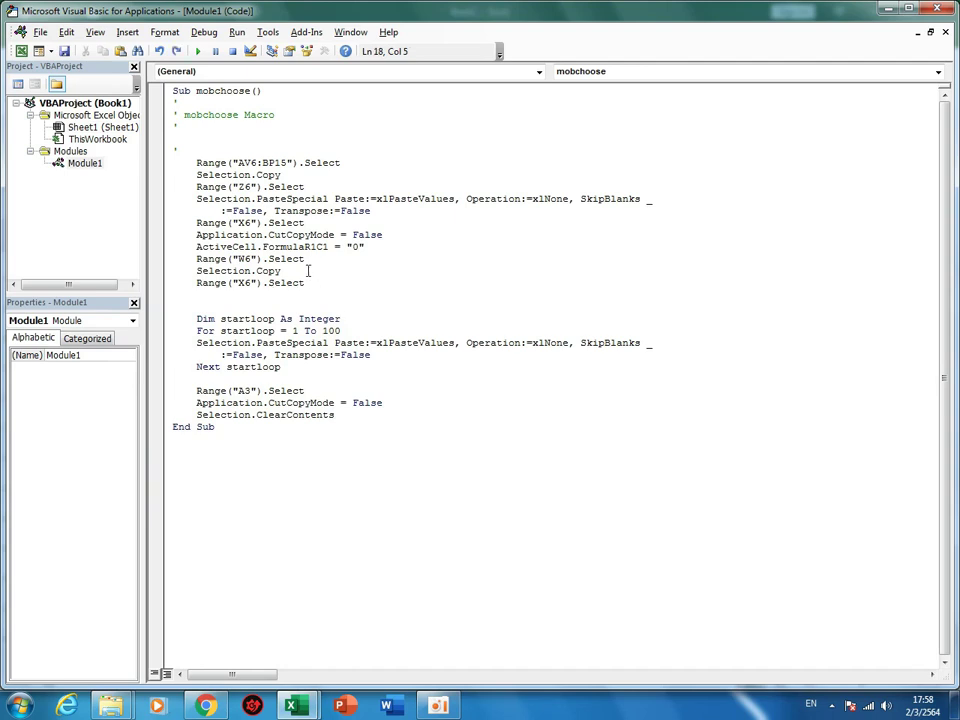
- Paste the A3-clearing lines below FormulaR1C1 = "0" and close the editor
click(403, 248)
key(Return)
key(ctrl+v)
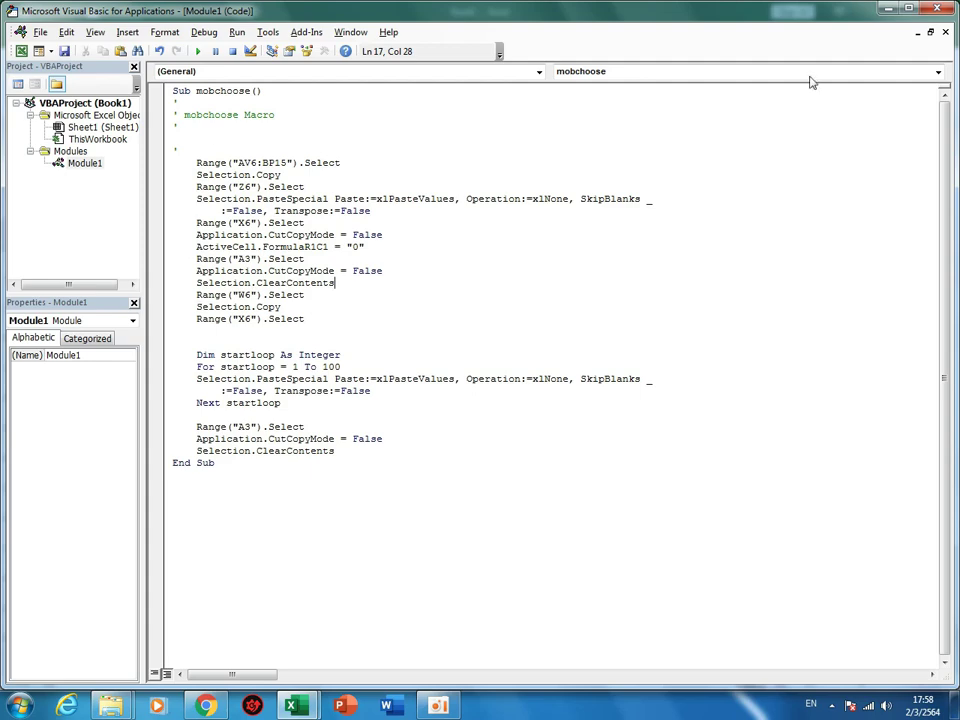
click(936, 8)
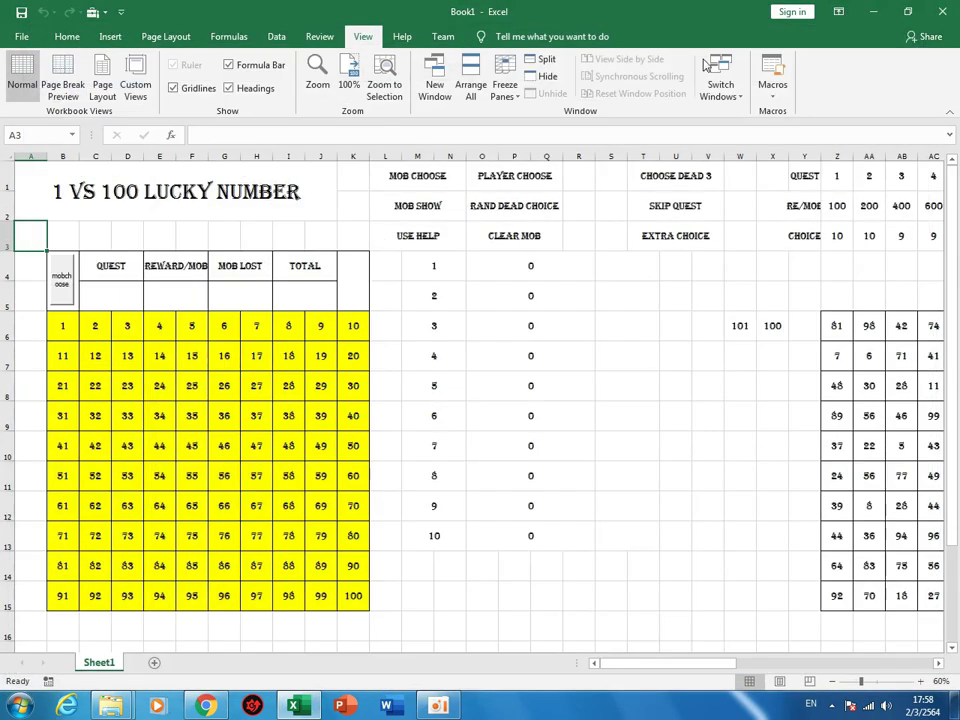
- Check W6 and X6, then run mobchoose from its button to reshuffle the random table
click(733, 331)
click(773, 330)
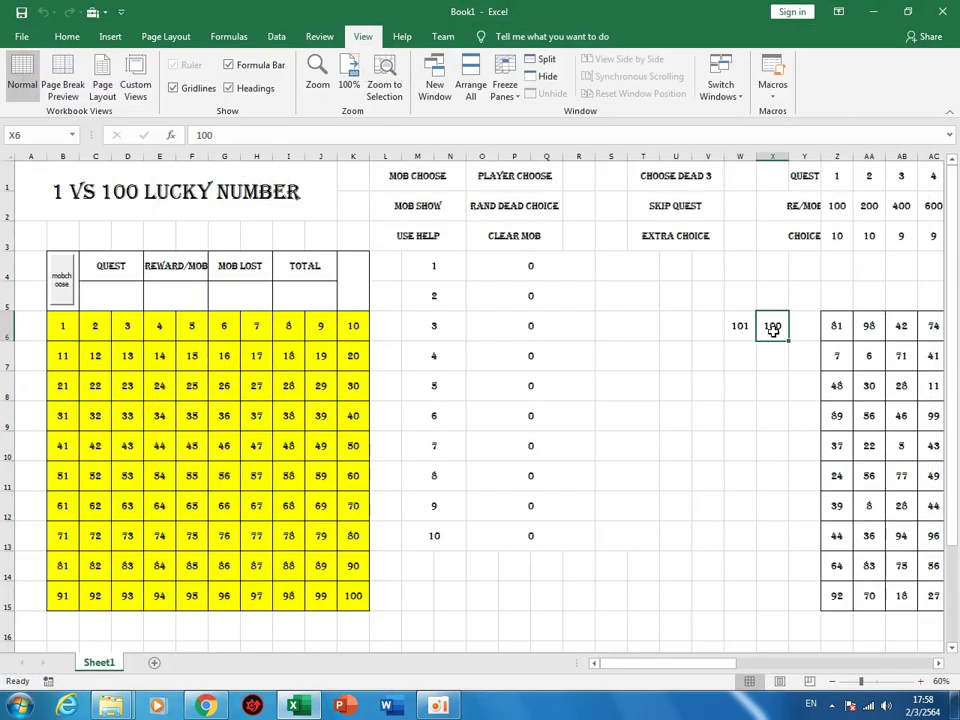
click(61, 281)
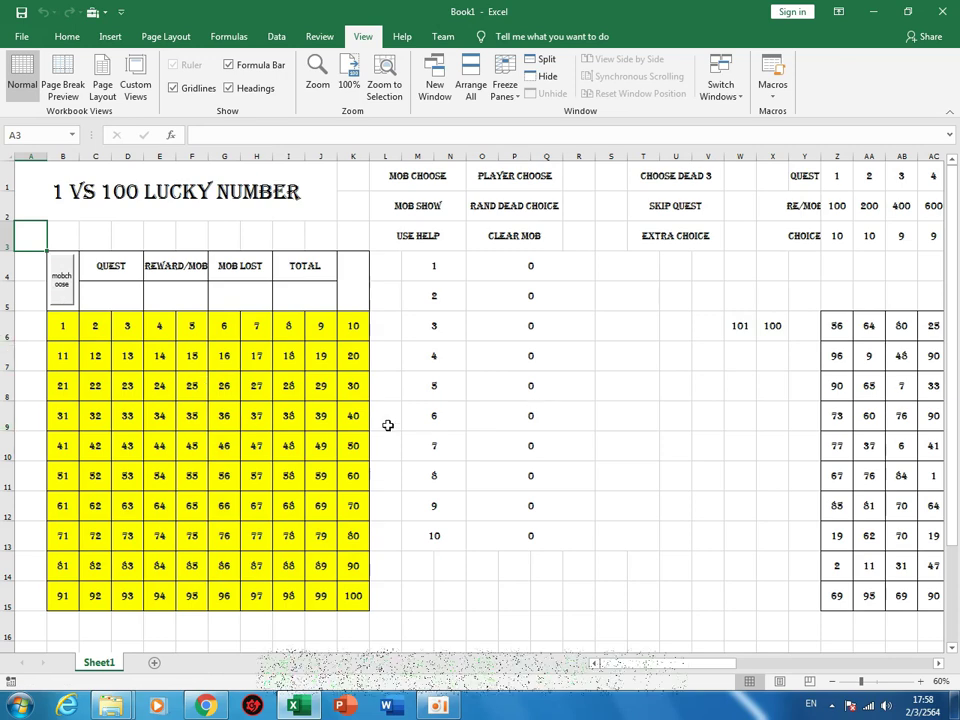
- Select the PLAYER CHOOSE values O4:O13, then cell M4 holding 1
click(669, 476)
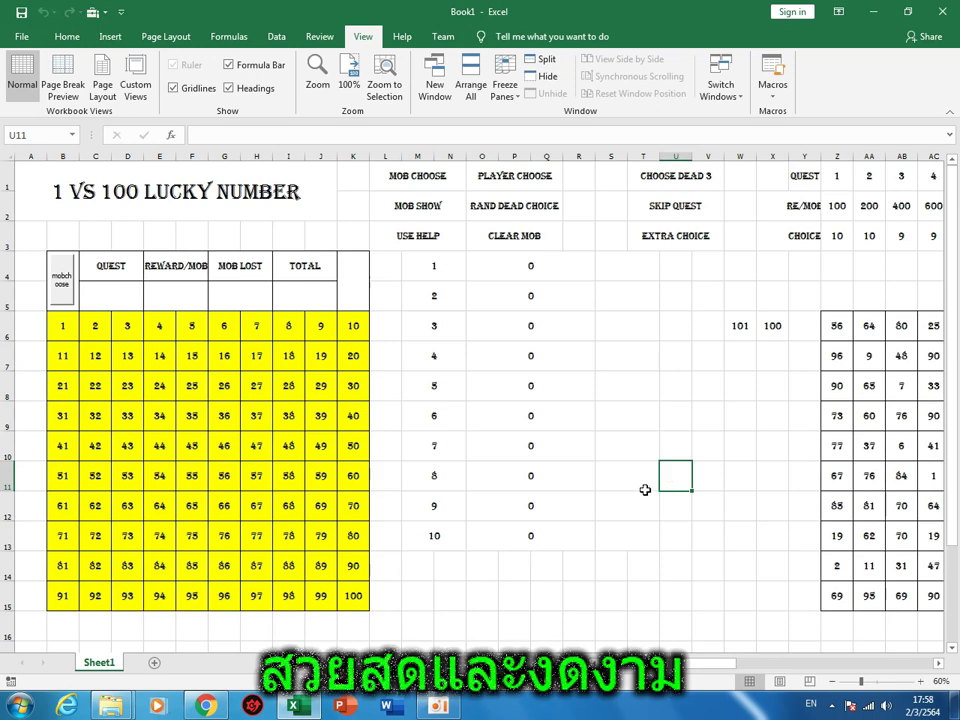
click(532, 264)
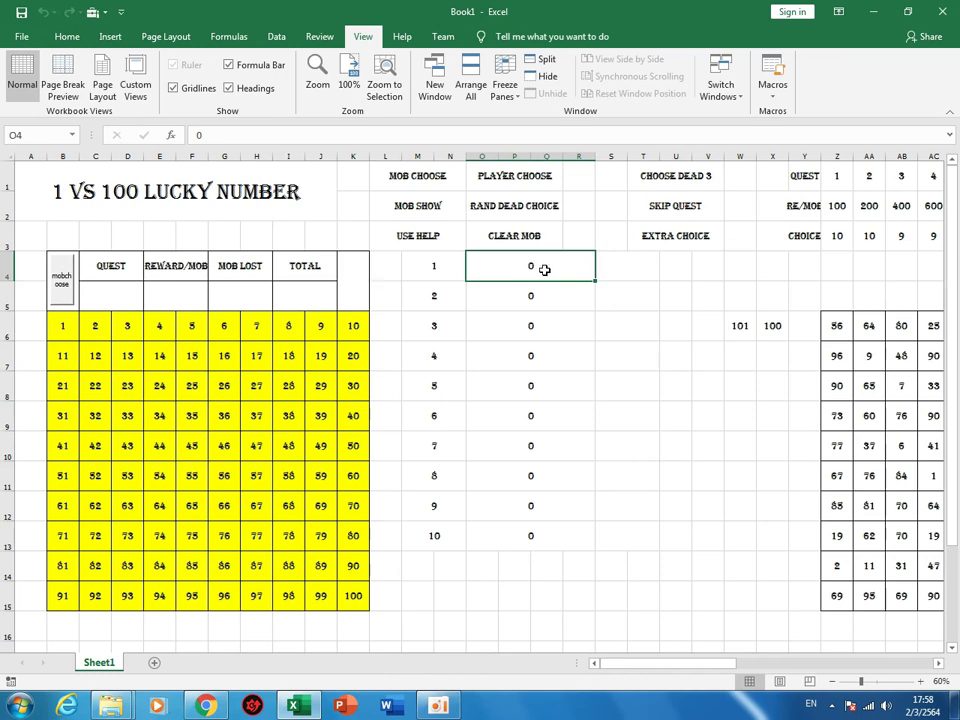
mouse_move(690, 666)
mouse_down()
mouse_move(702, 672)
mouse_move(678, 668)
mouse_up()
drag(531, 268, 527, 538)
click(676, 476)
click(445, 268)
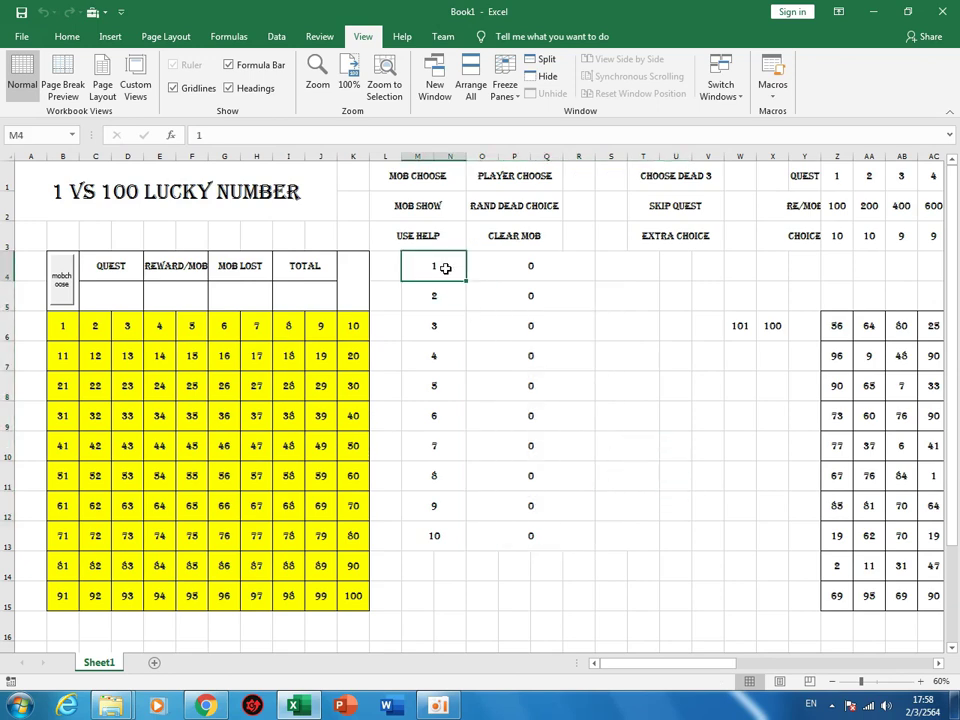
click(67, 36)
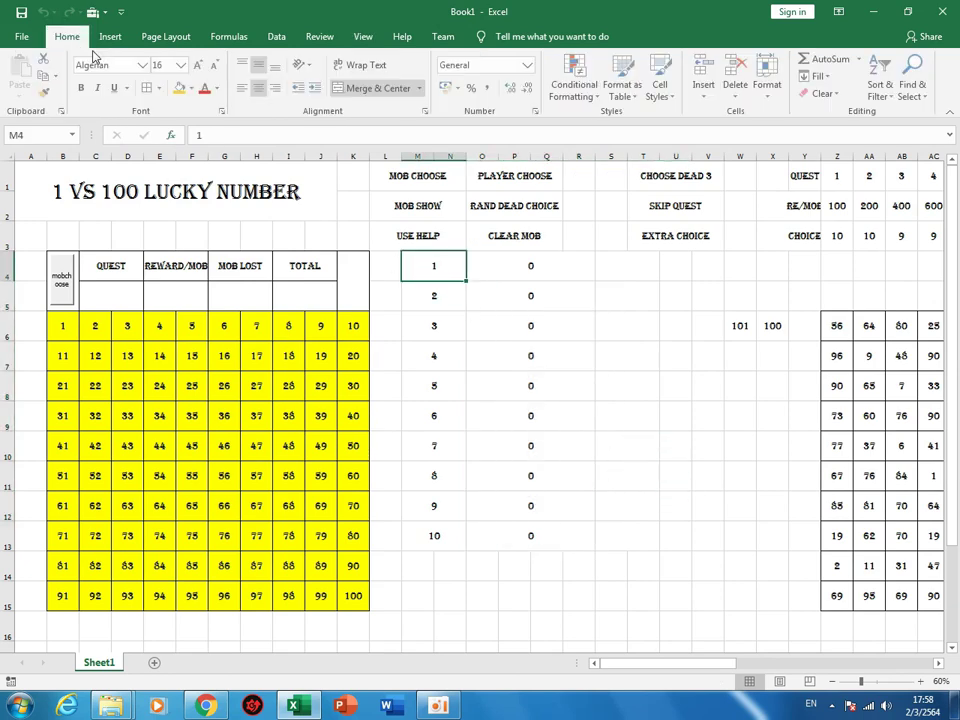
- Fill M4 to M8 dark red, bright red, orange, yellow and light green
click(195, 90)
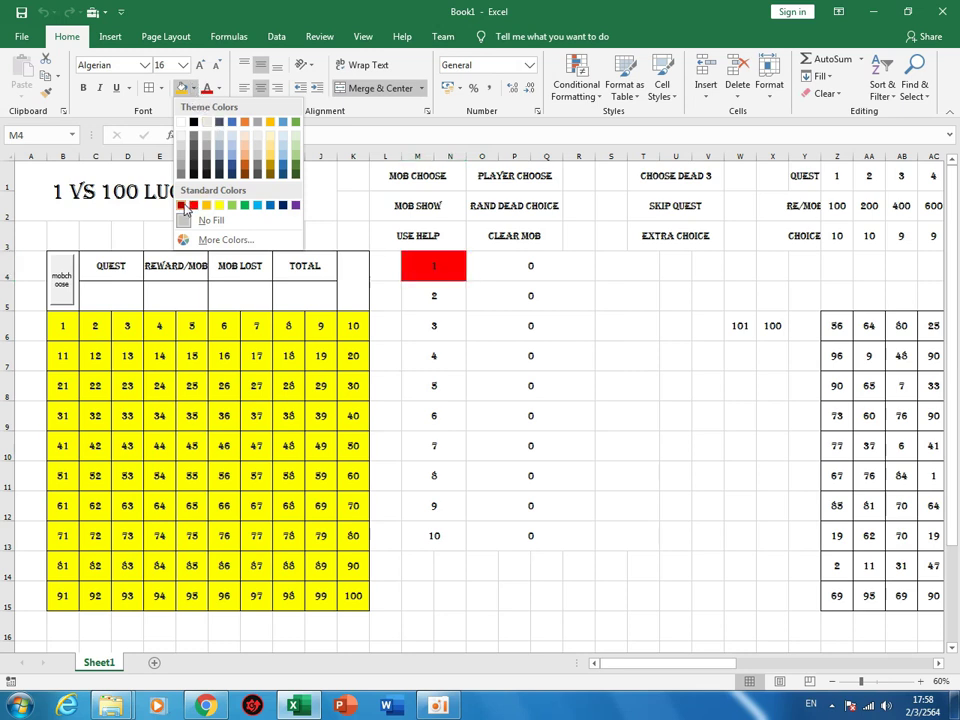
click(181, 205)
click(428, 299)
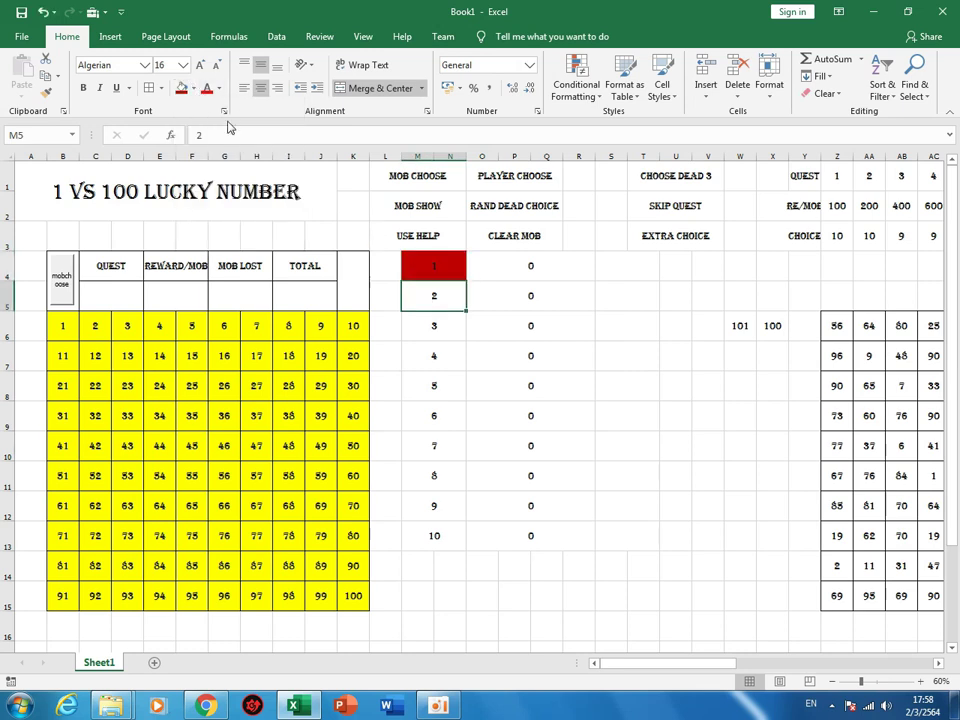
click(194, 89)
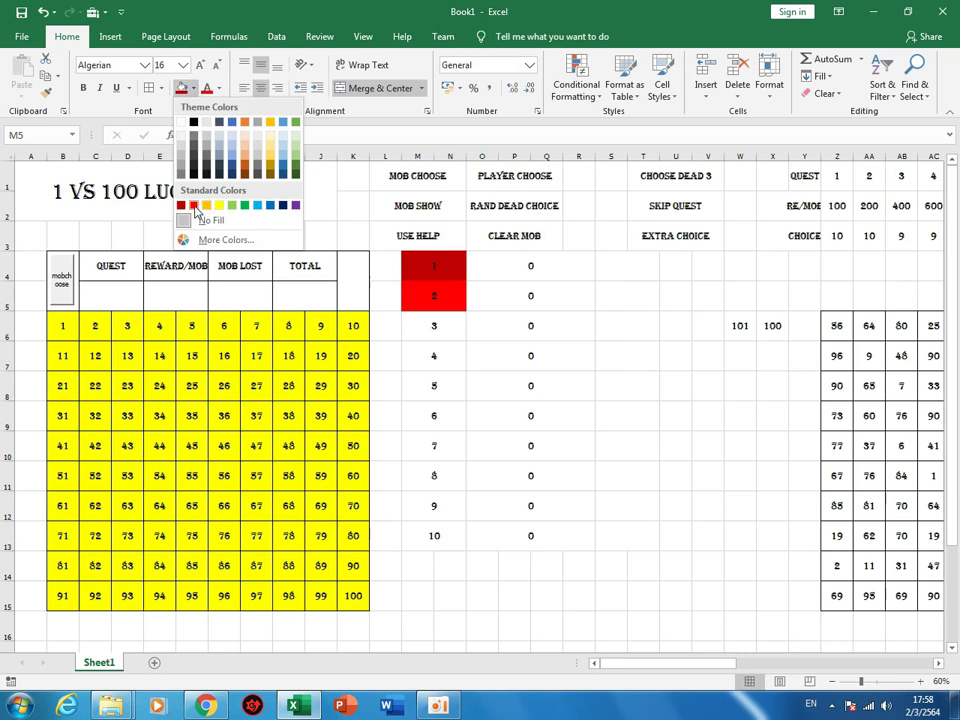
click(193, 205)
click(428, 326)
click(195, 89)
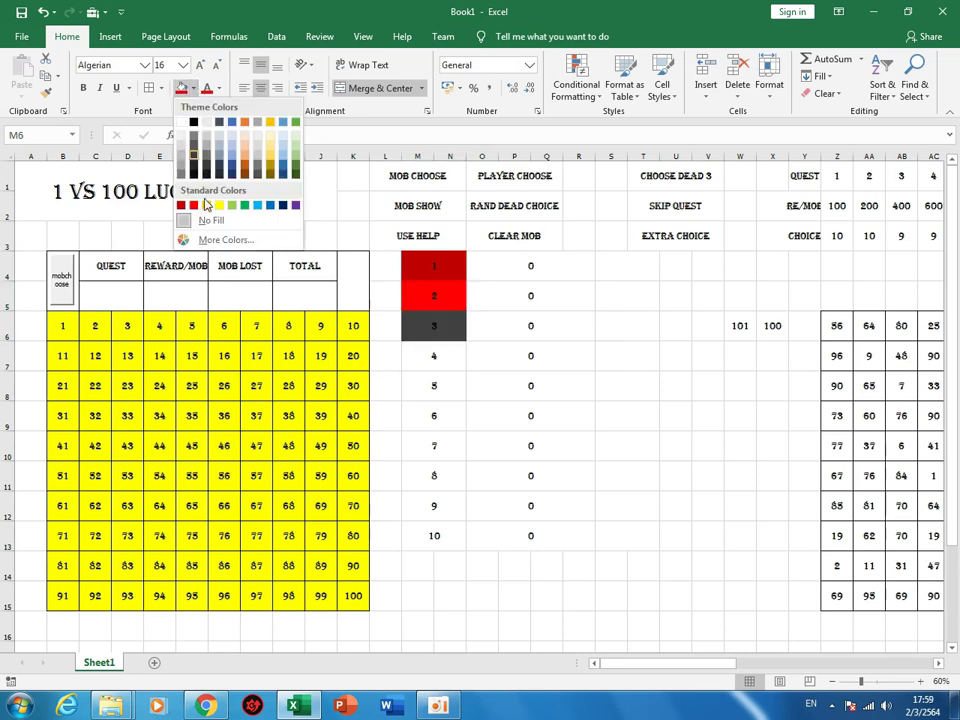
click(205, 205)
click(428, 356)
click(194, 89)
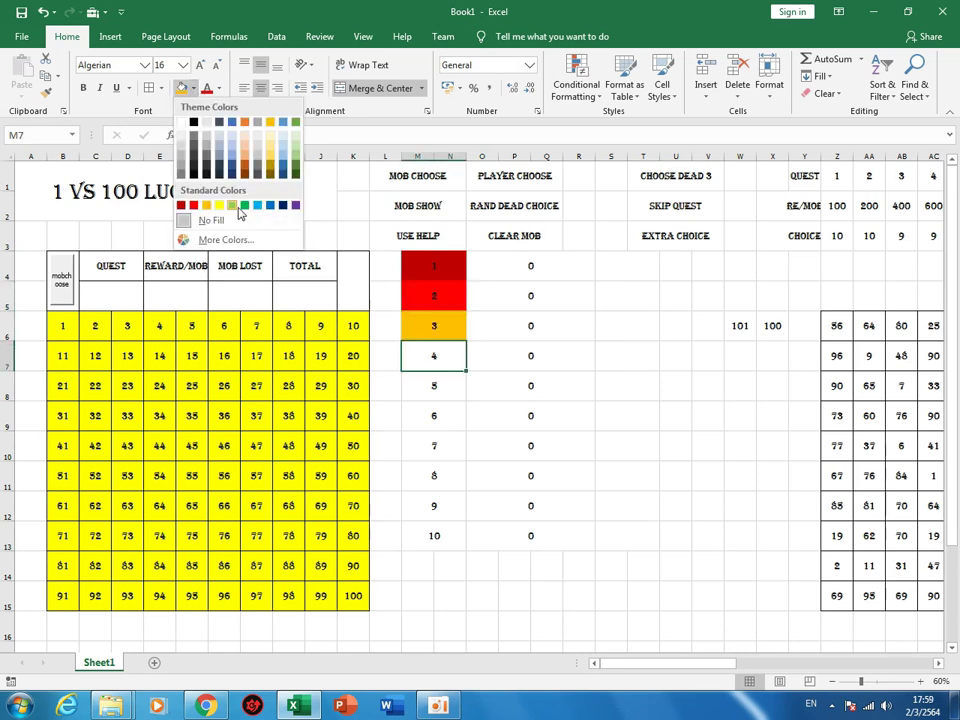
click(217, 205)
click(416, 392)
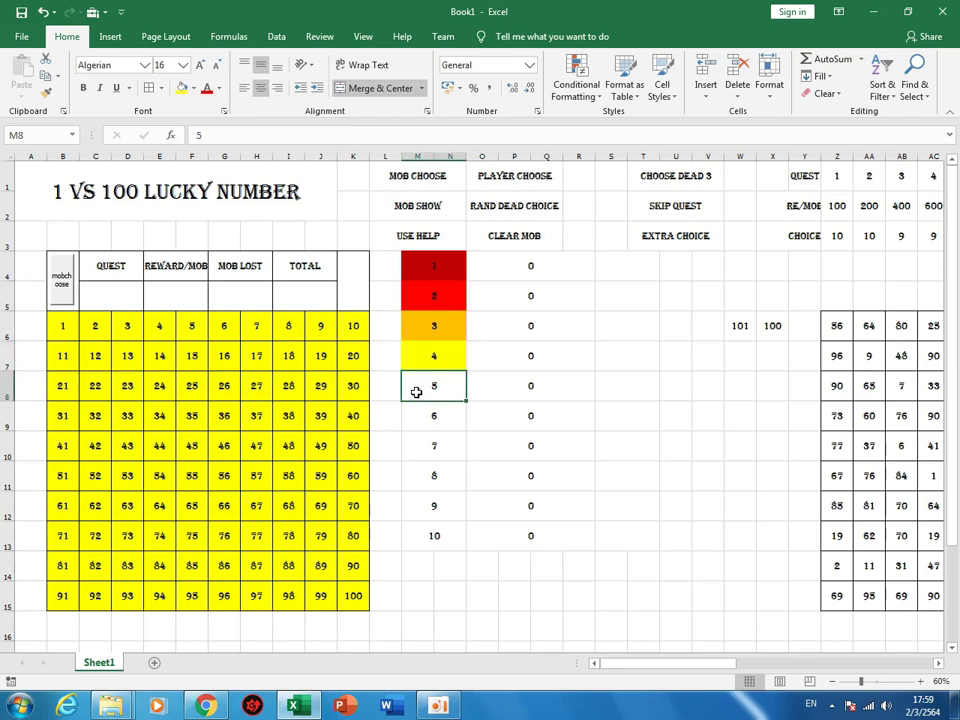
click(194, 89)
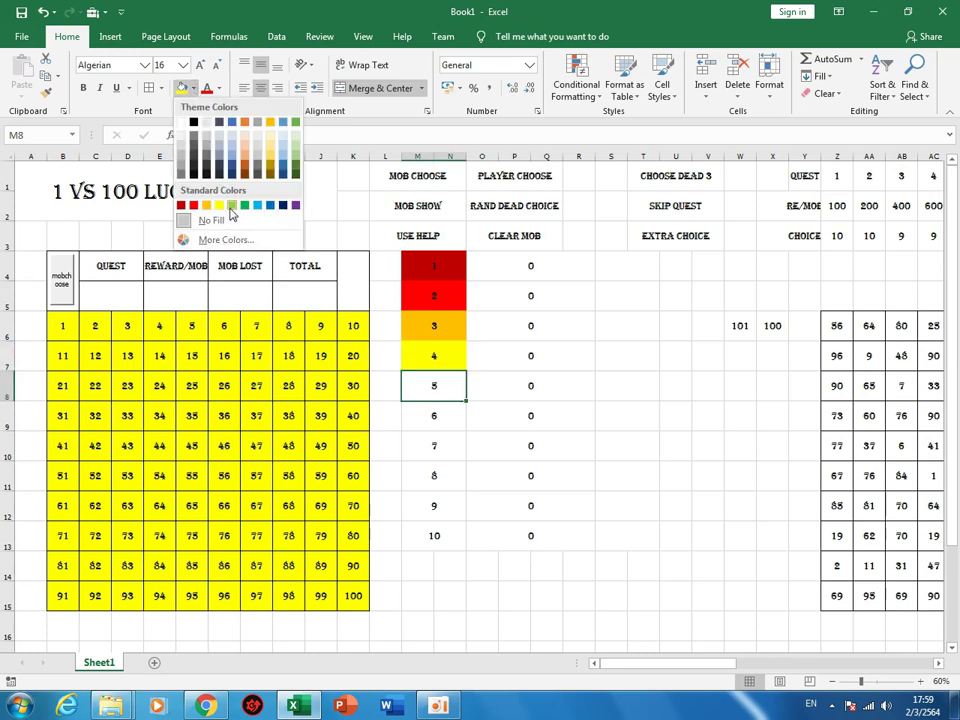
click(232, 205)
- Fill M9 to M12 green, light blue, blue and purple
click(440, 410)
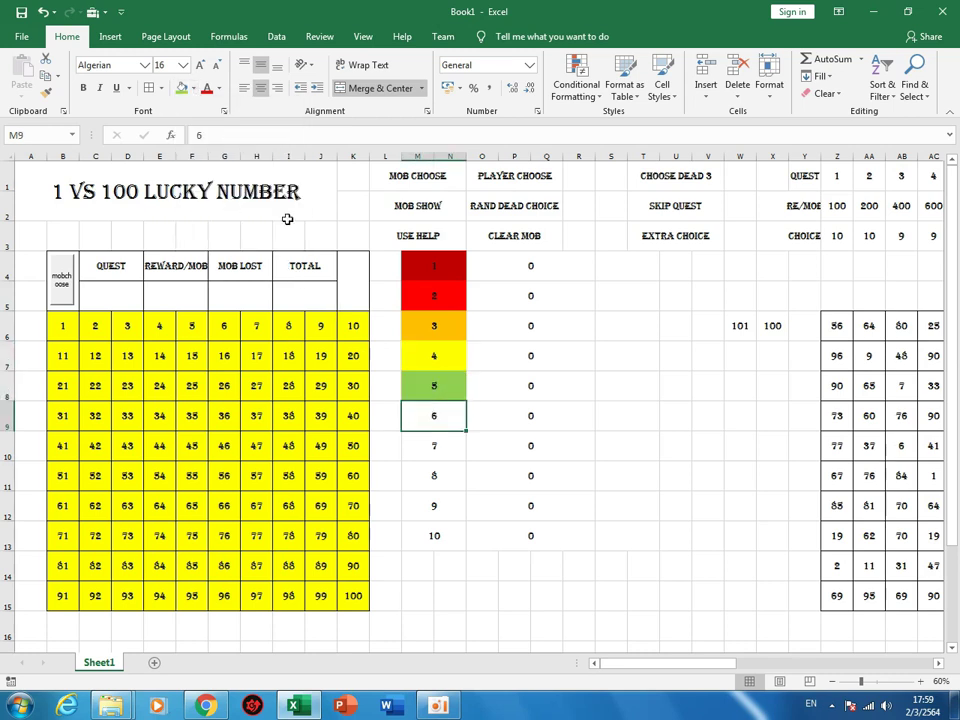
click(194, 89)
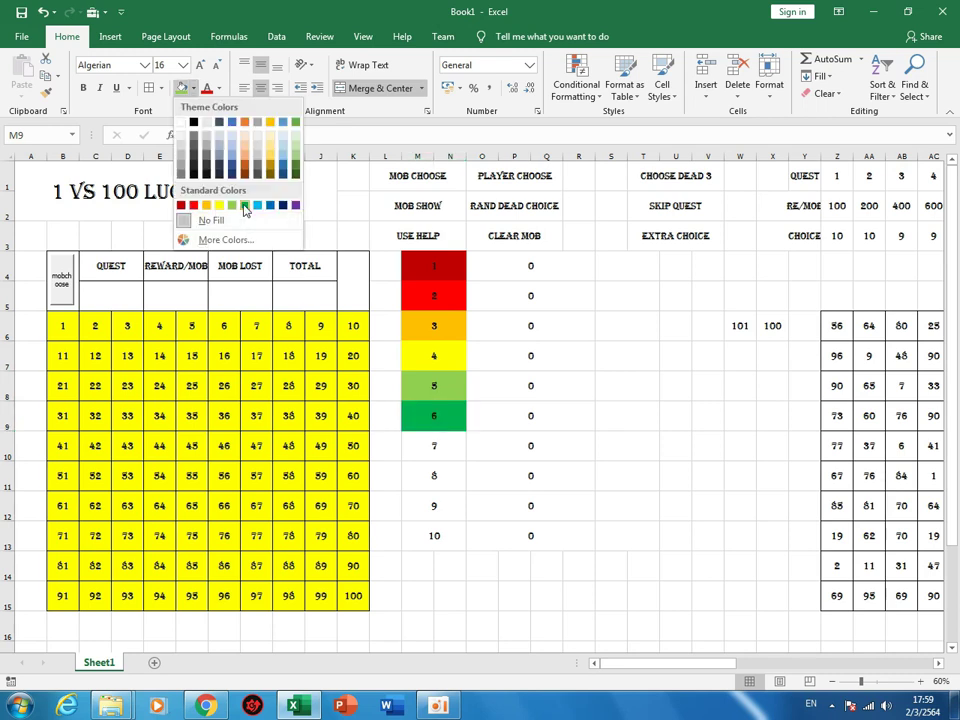
click(245, 205)
click(437, 446)
click(194, 89)
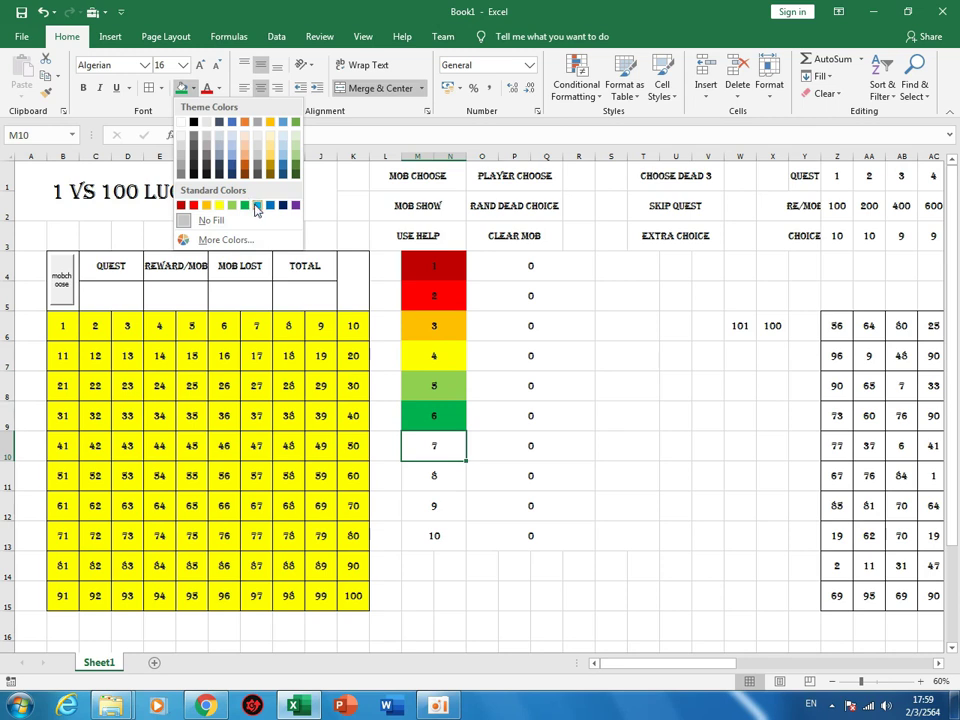
click(257, 206)
click(427, 484)
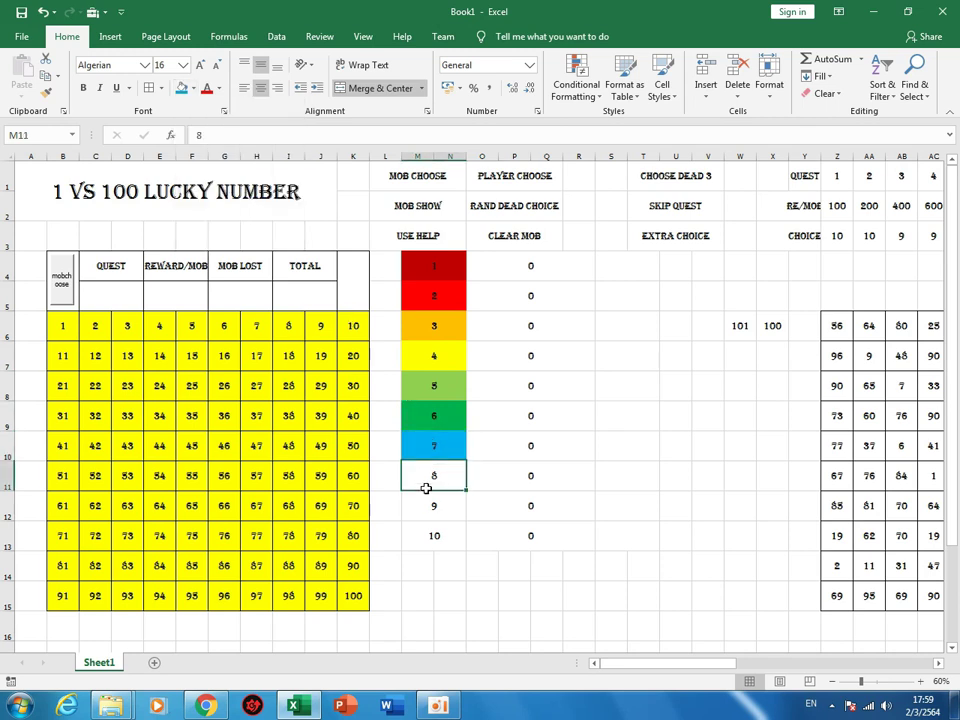
click(196, 89)
click(260, 206)
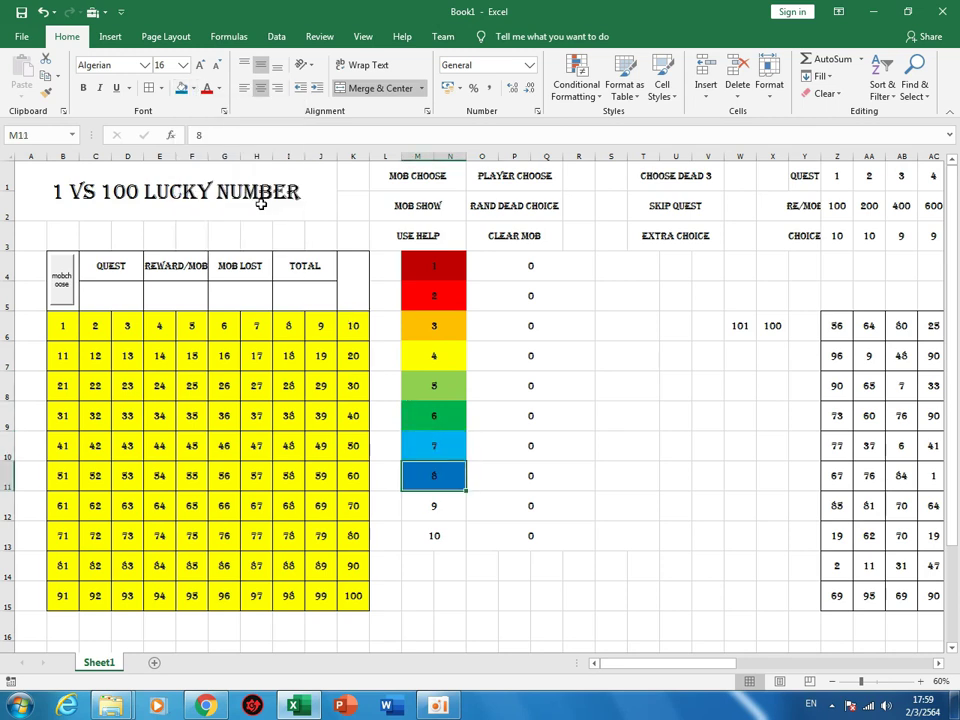
click(440, 513)
click(194, 89)
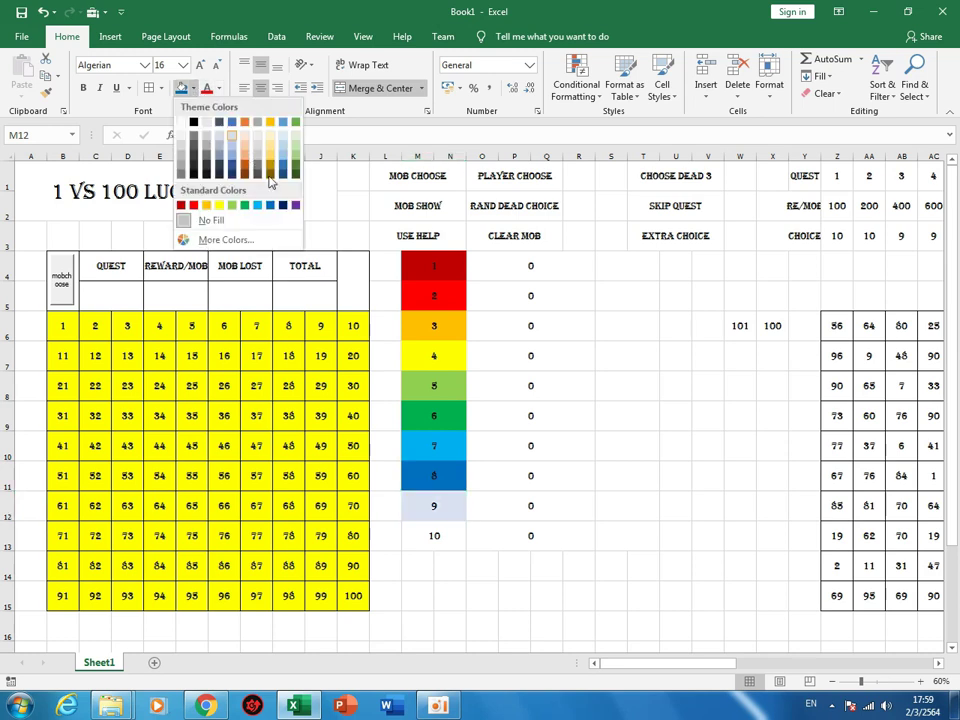
click(297, 206)
- Give M13 a magenta fill from More Colors, then select M4:M13
click(425, 532)
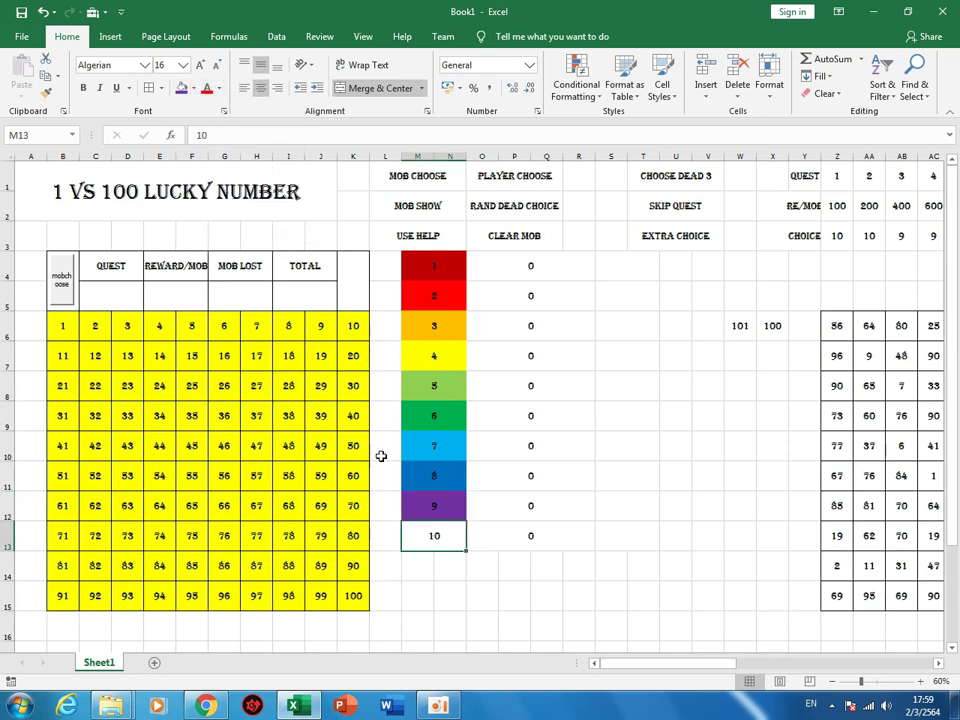
click(198, 90)
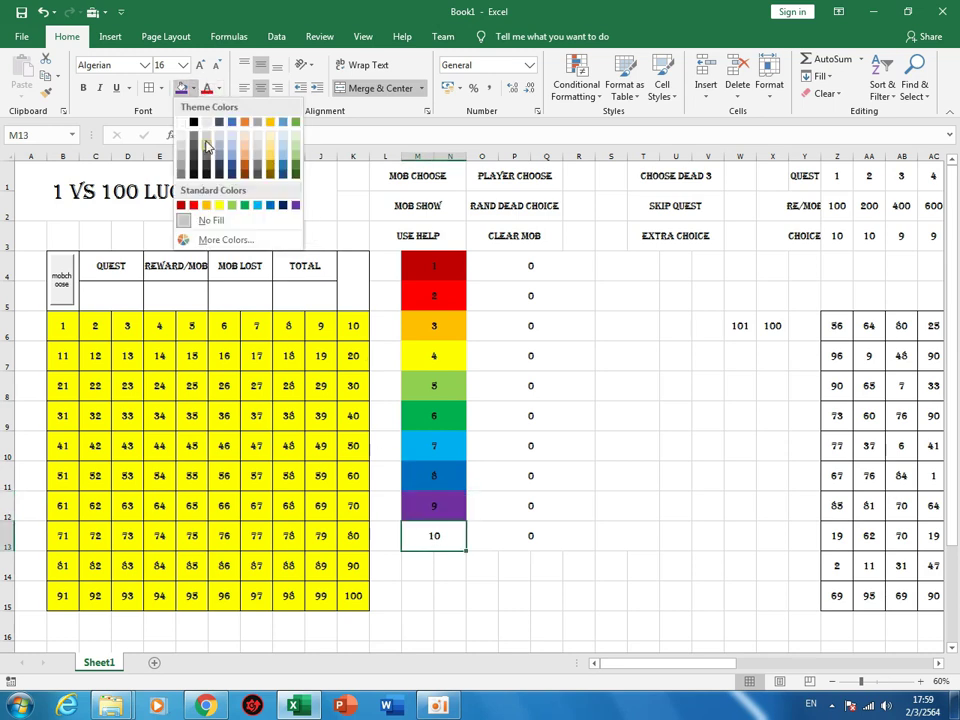
click(210, 238)
click(238, 351)
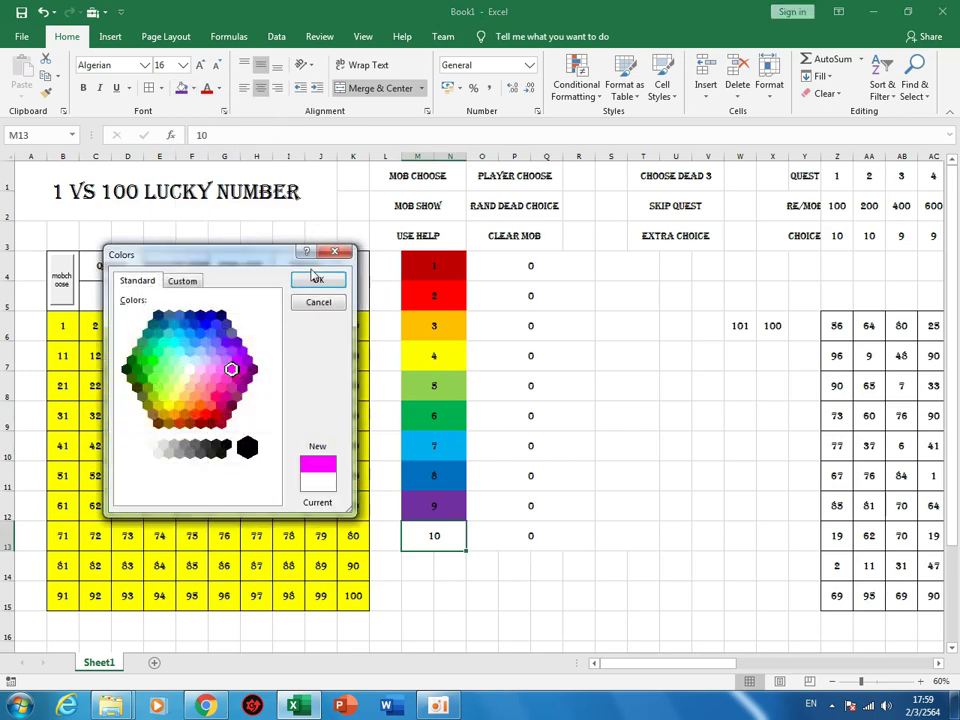
click(317, 281)
drag(431, 264, 433, 535)
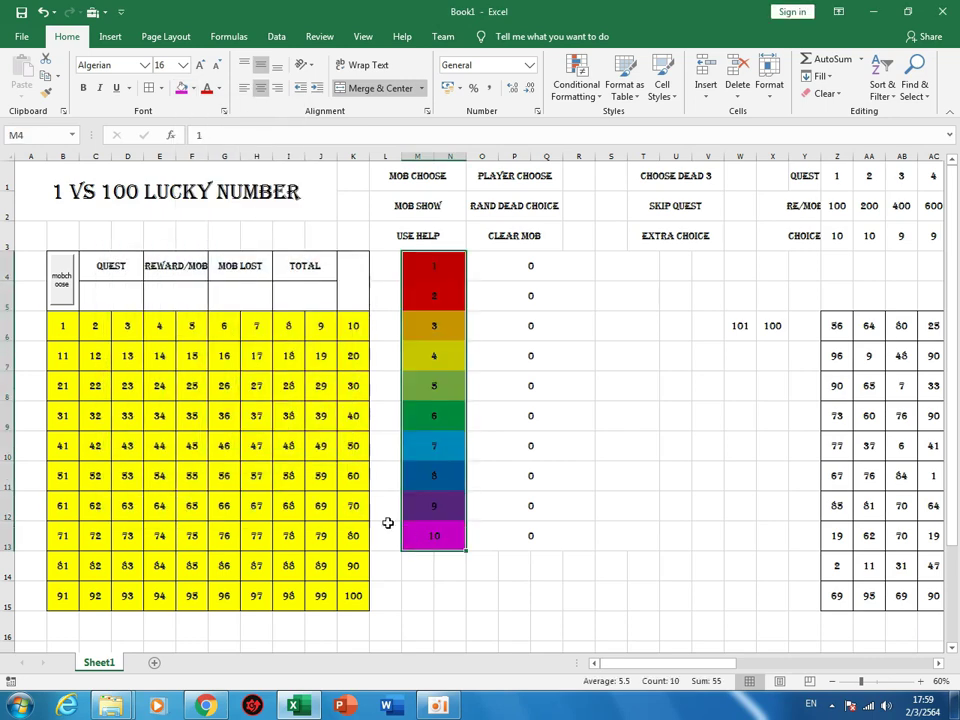
- Increase the font size of option numbers M4:M13 and the zeros beside them
click(201, 65)
click(201, 65)
click(201, 65)
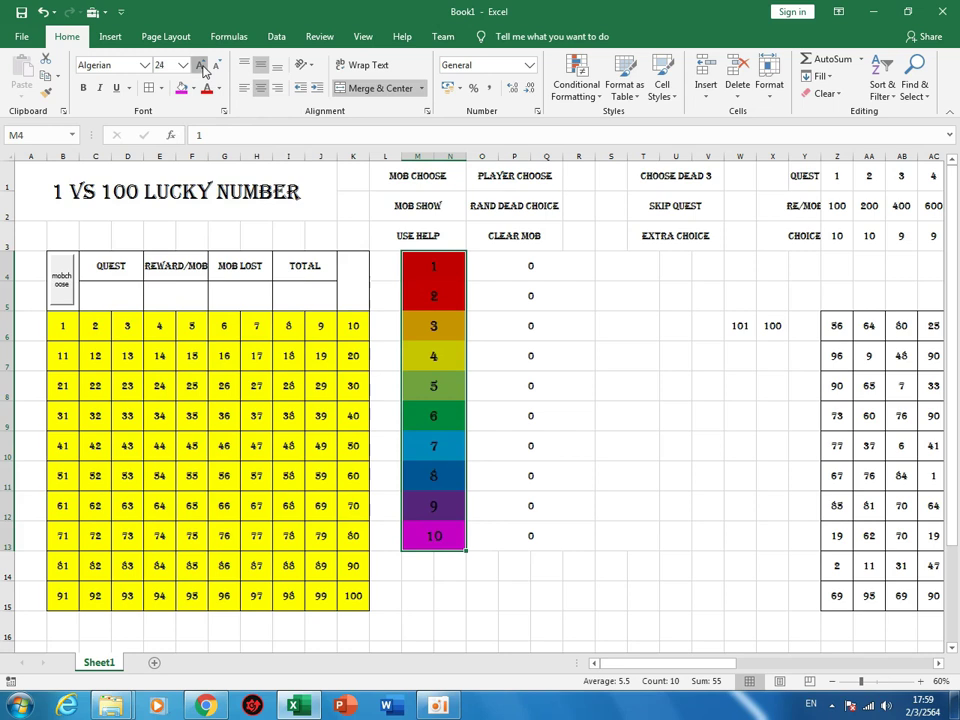
click(202, 66)
drag(500, 265, 540, 538)
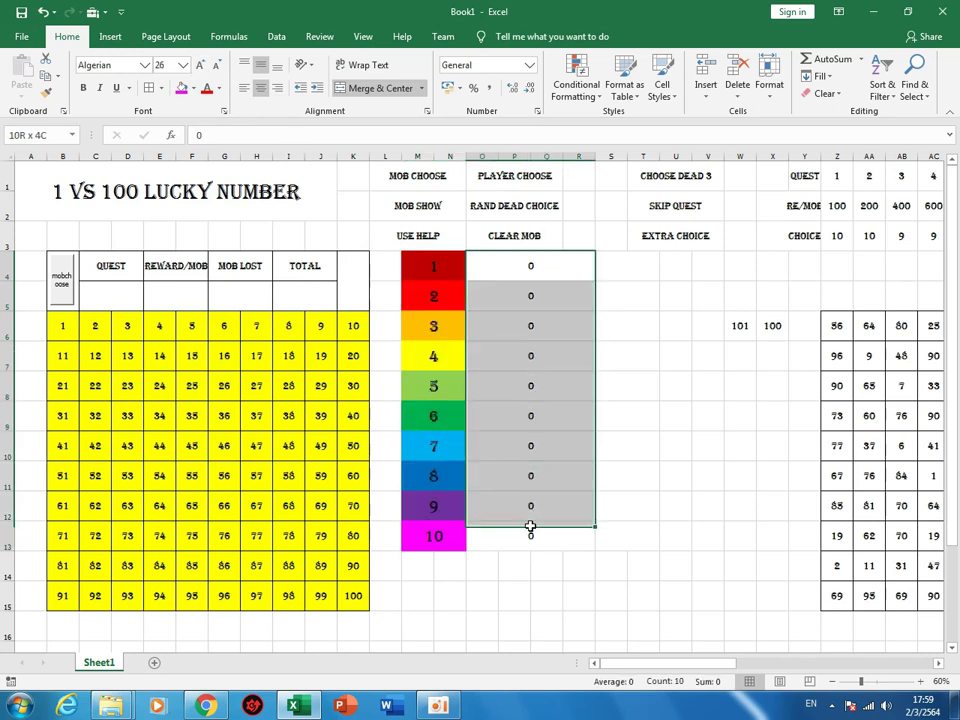
click(199, 65)
click(199, 65)
click(199, 65)
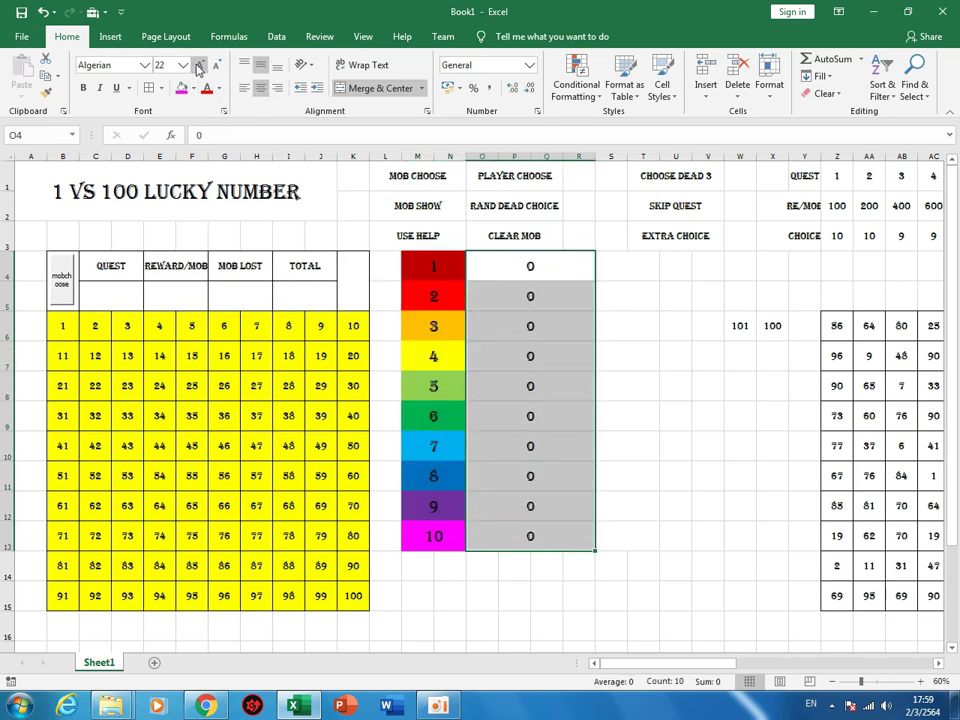
click(738, 382)
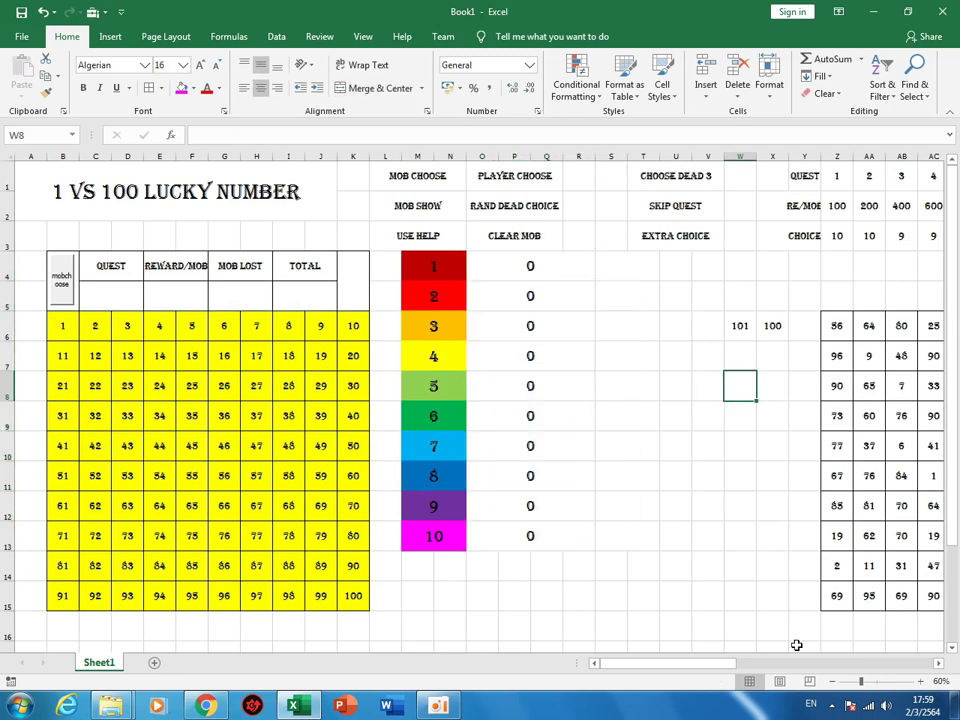
- Enter 1 in W7 to start a second helper pair below the 101/100 pair
mouse_move(729, 663)
mouse_down()
mouse_move(866, 665)
mouse_move(681, 660)
mouse_up()
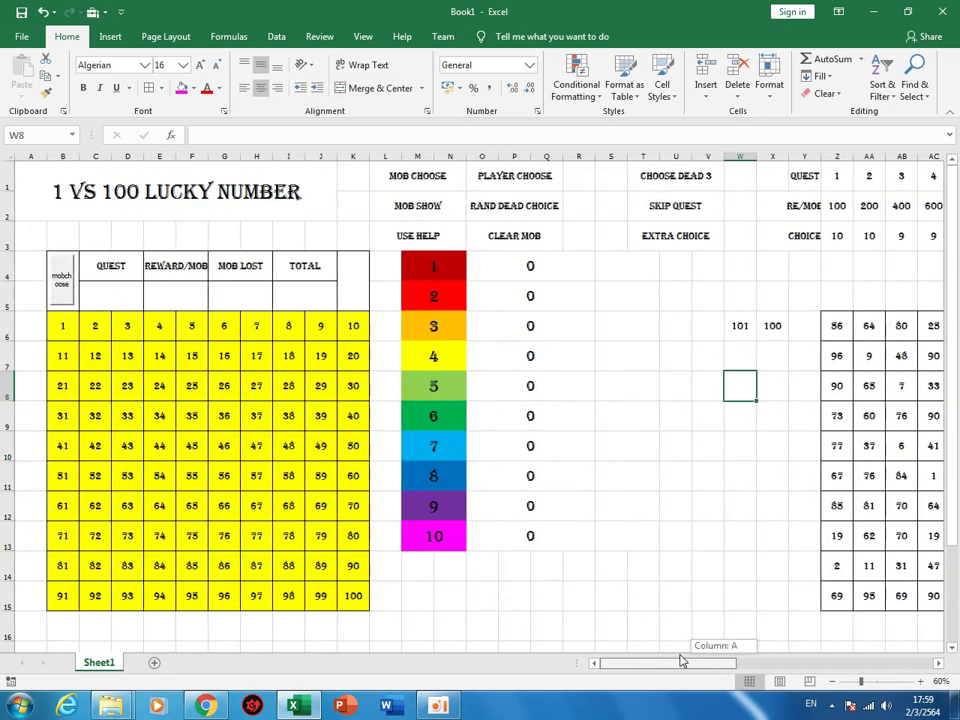
click(714, 468)
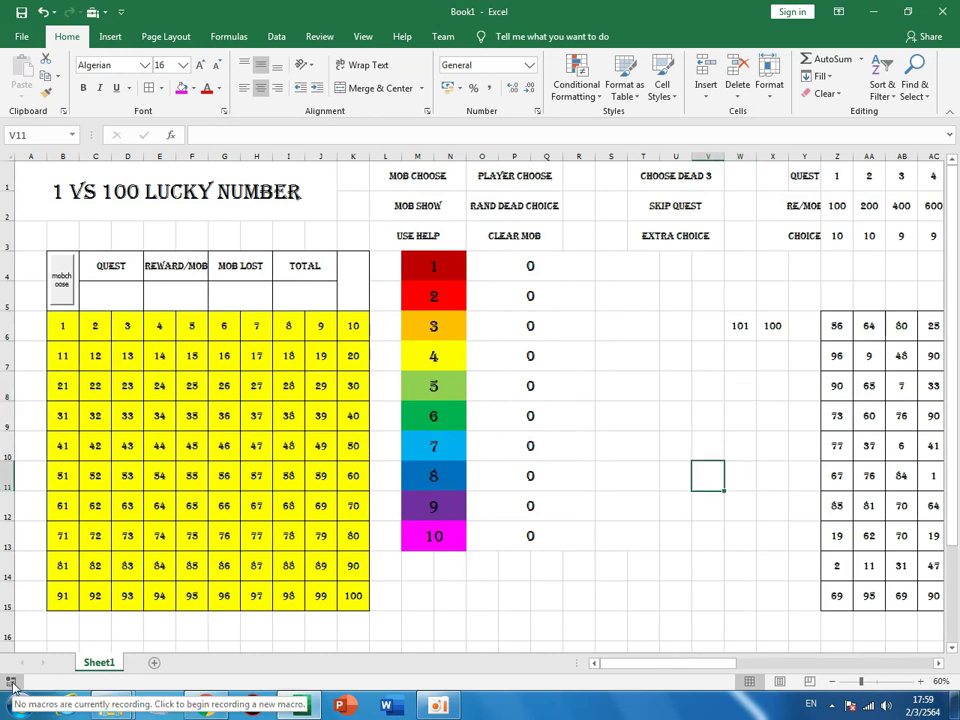
click(676, 570)
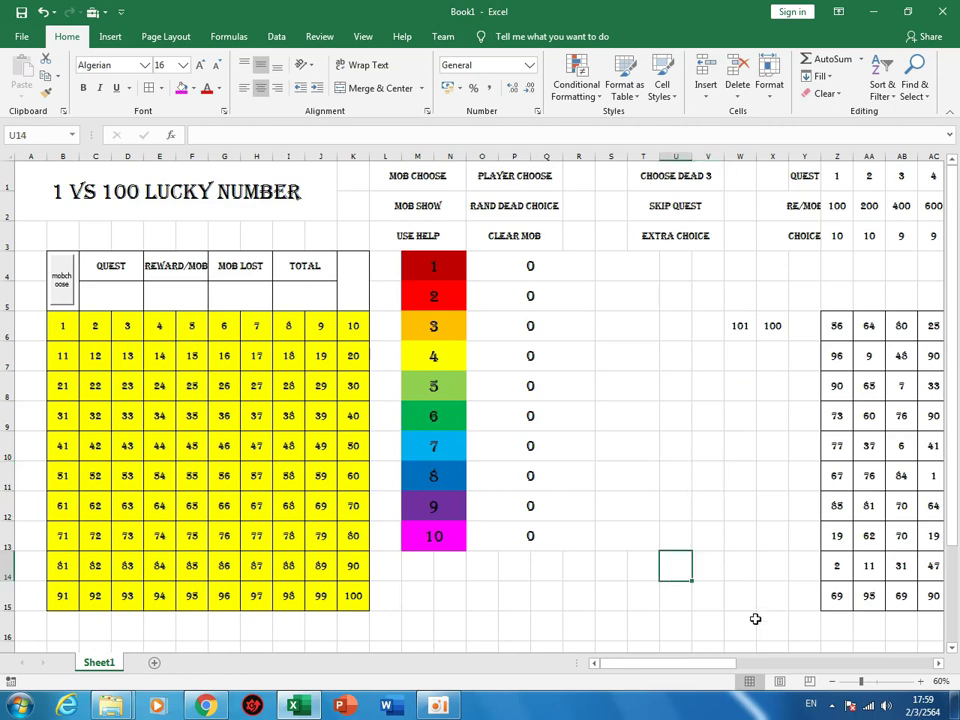
drag(707, 670, 732, 670)
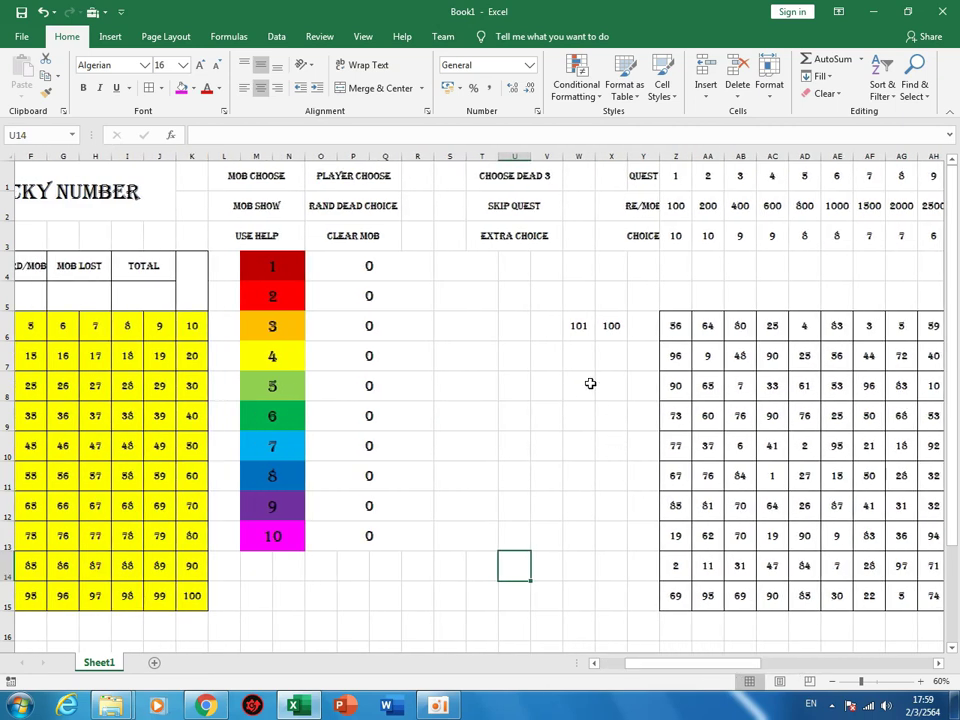
click(583, 360)
click(607, 357)
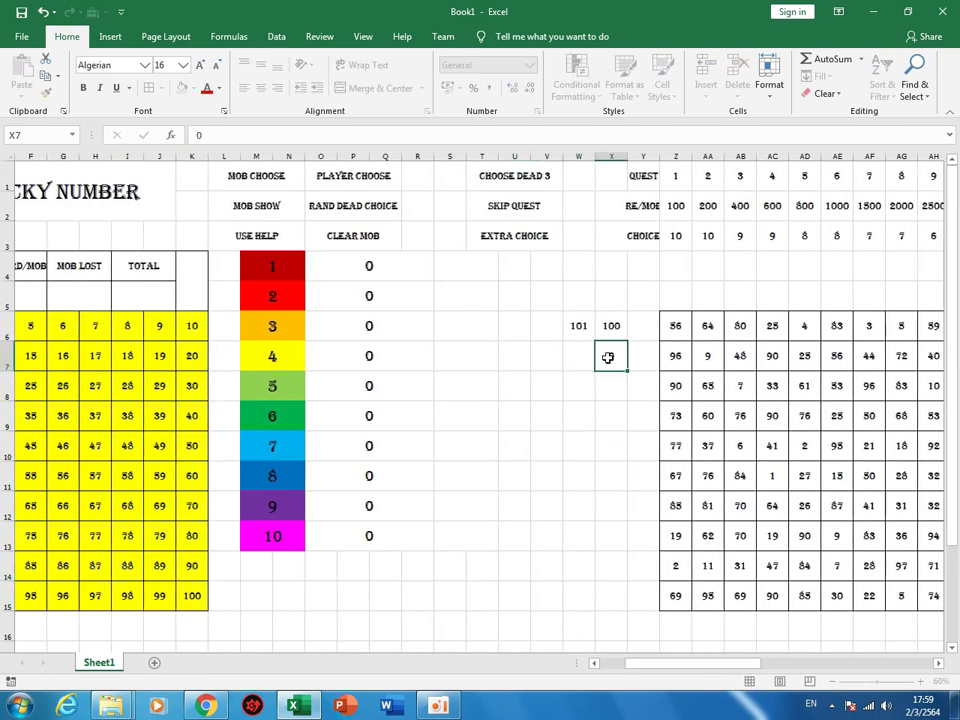
key(Left)
text(1)
key(Return)
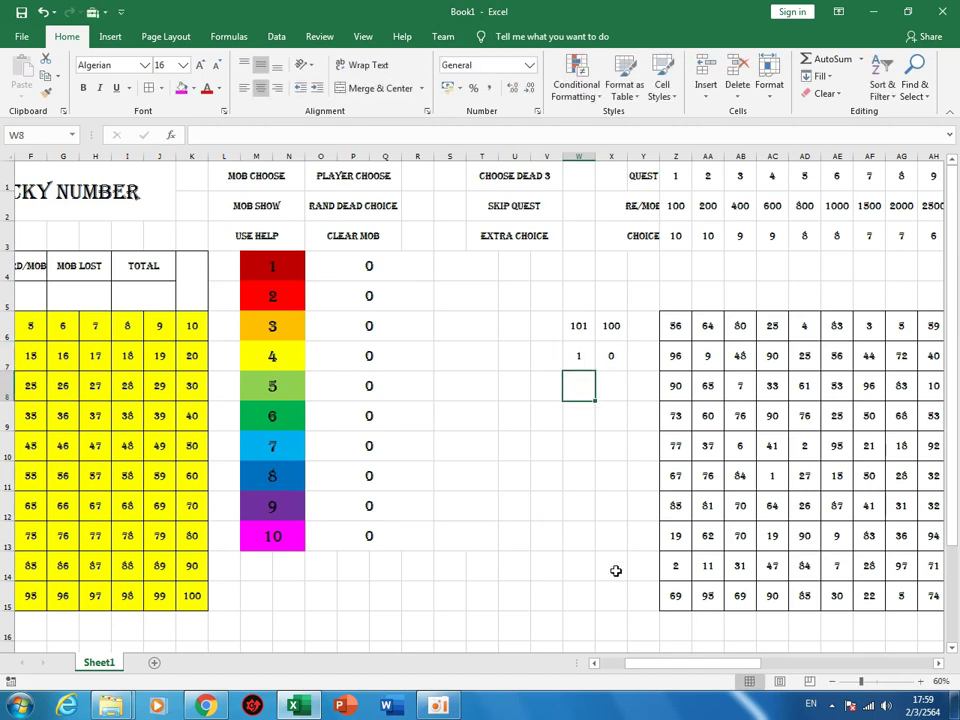
drag(630, 664, 615, 664)
drag(497, 267, 488, 281)
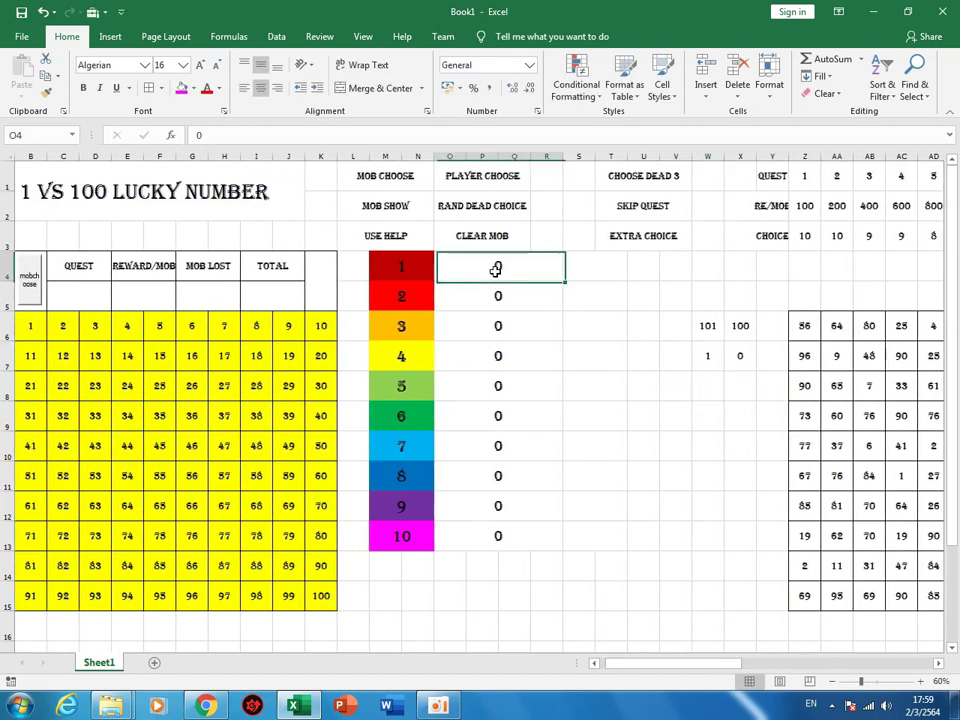
- Enter =COUNTIF(AK6:AT15,M4) in O4, counting option M4 in the number table
click(488, 279)
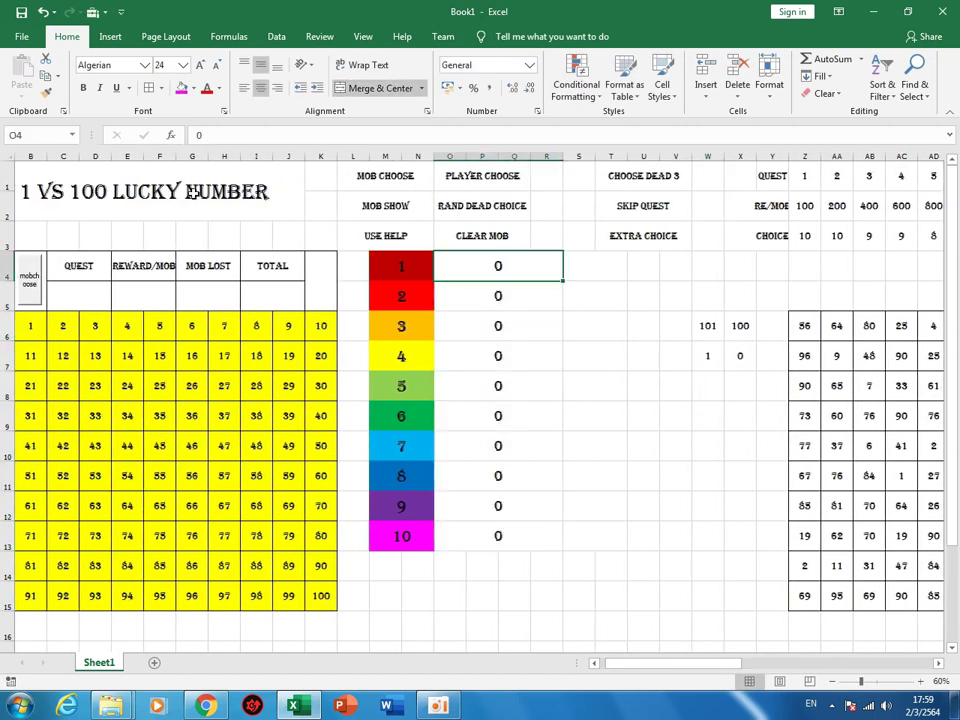
double_click(199, 135)
text(=)
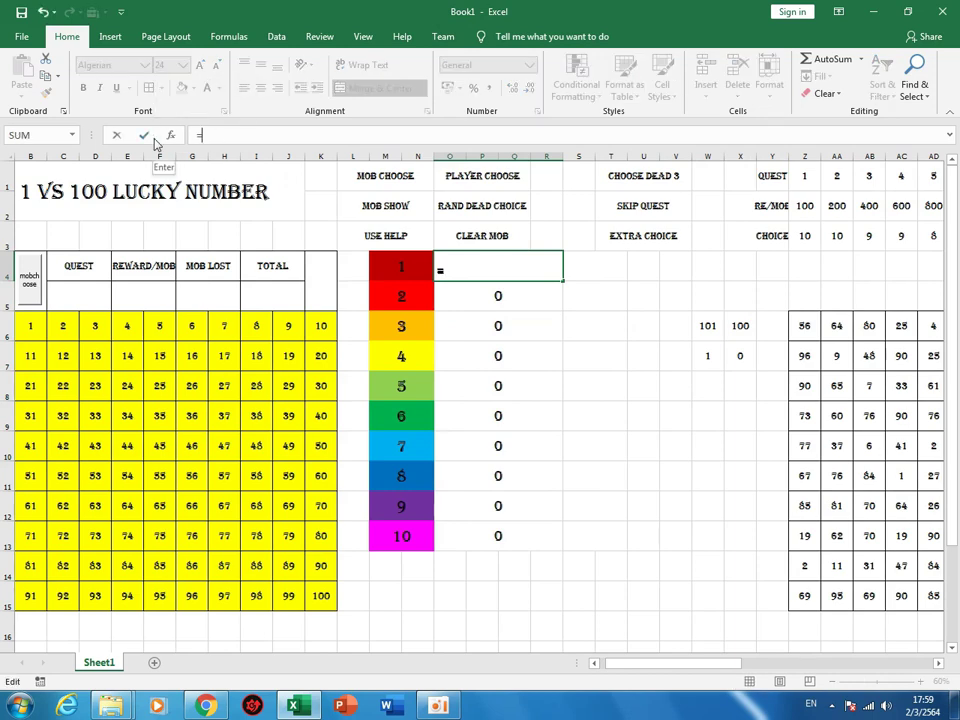
text(countif)
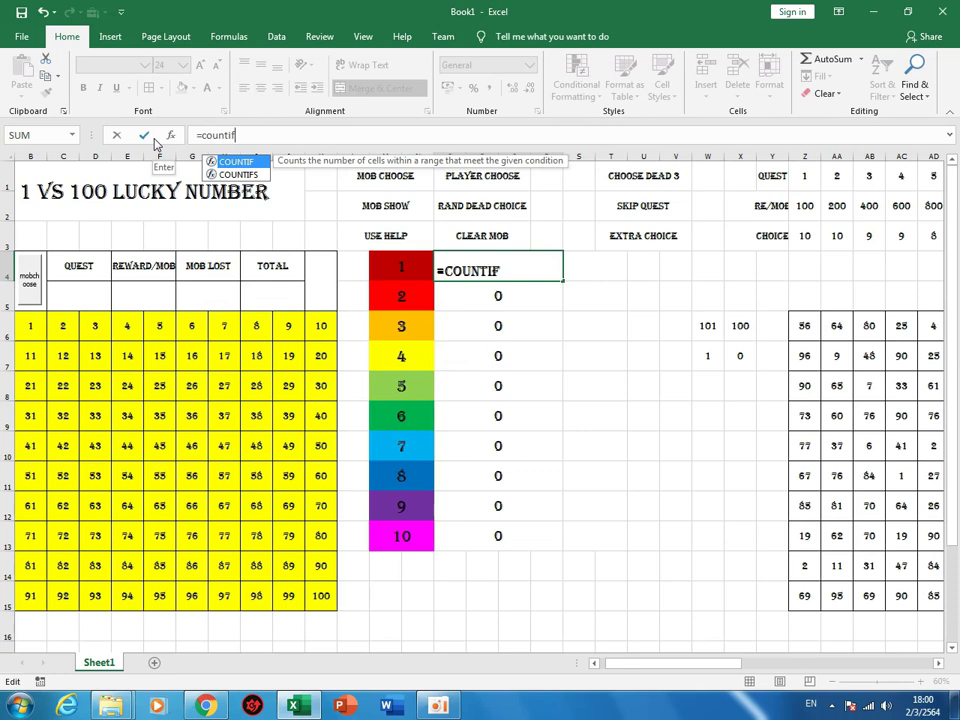
text(()
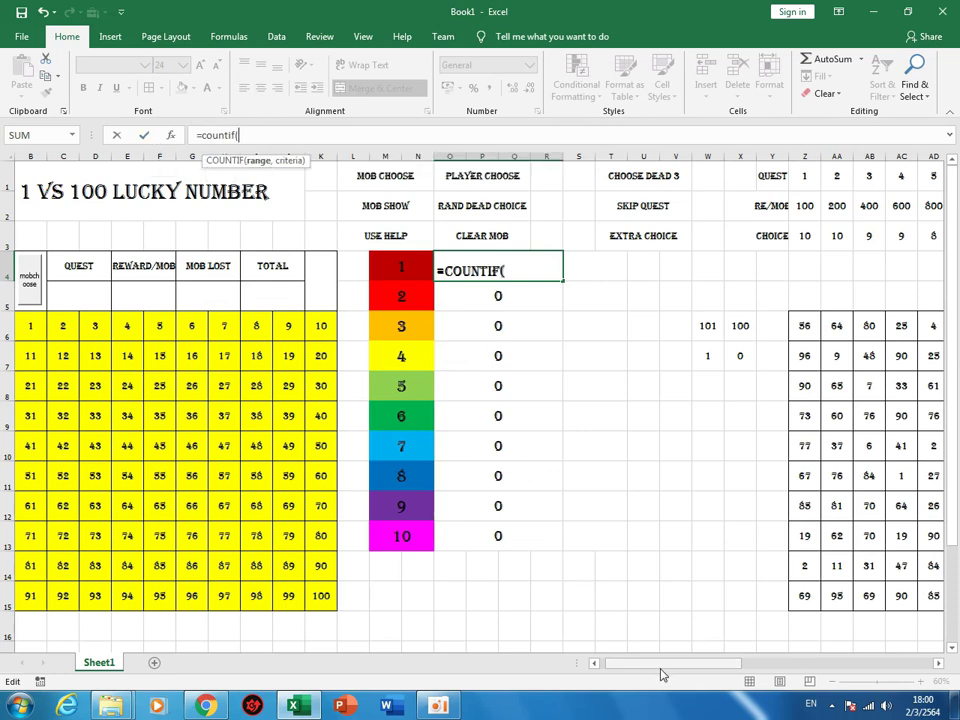
drag(680, 664, 850, 668)
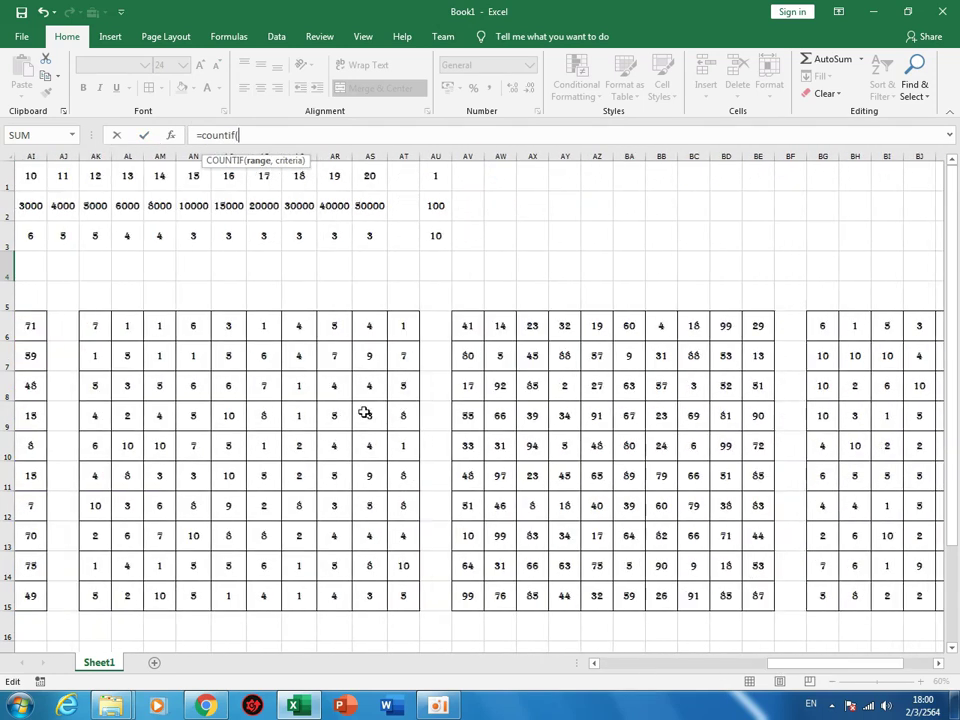
drag(100, 328, 405, 592)
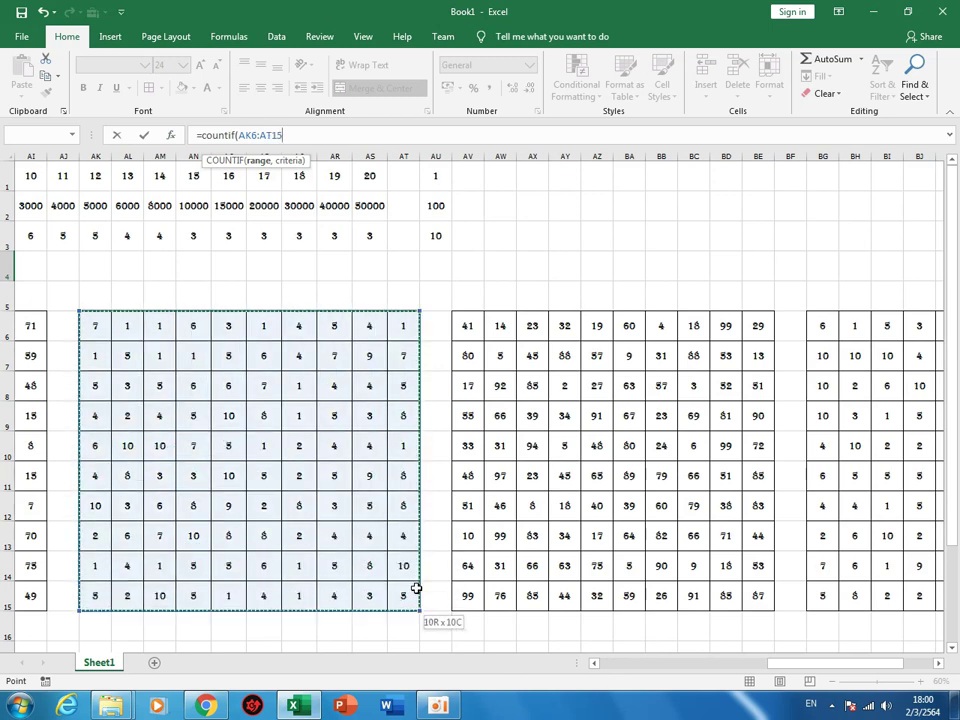
drag(820, 659, 670, 672)
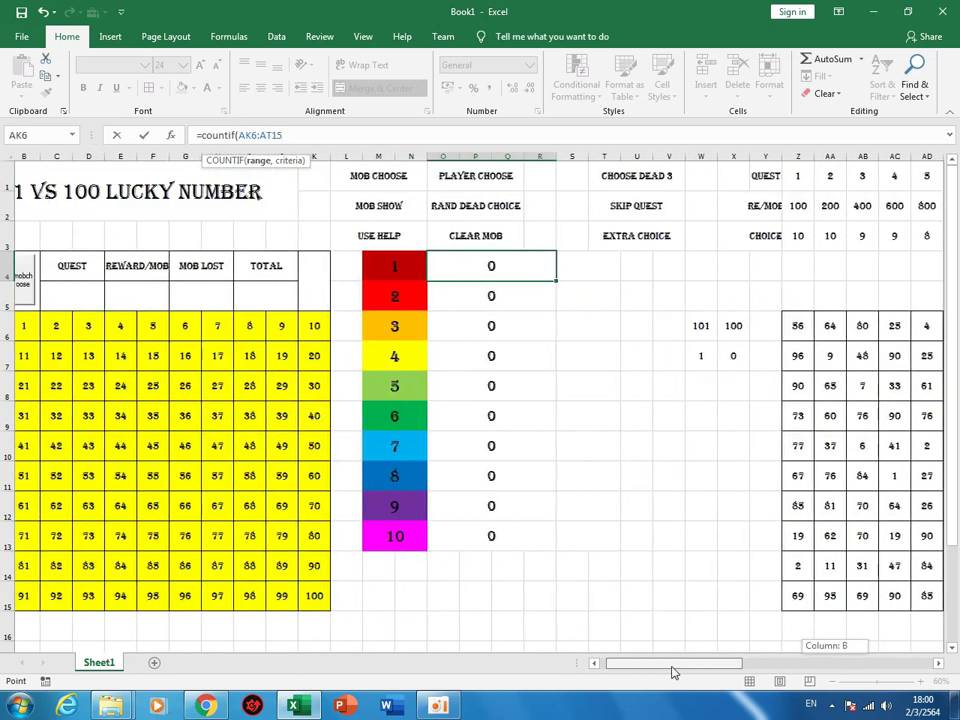
text(,)
click(394, 270)
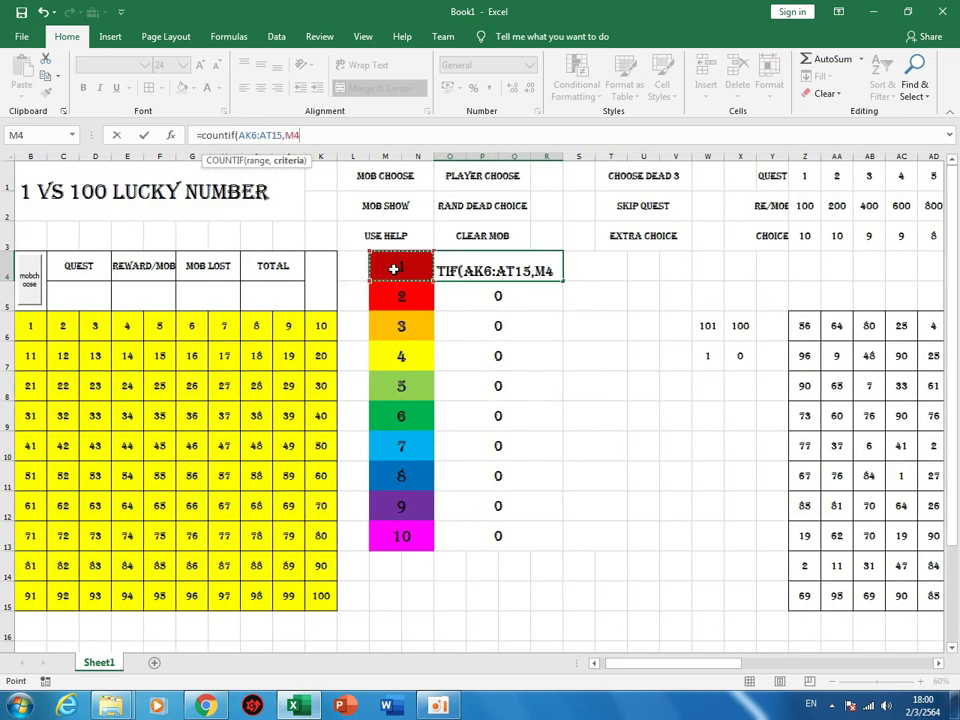
text())
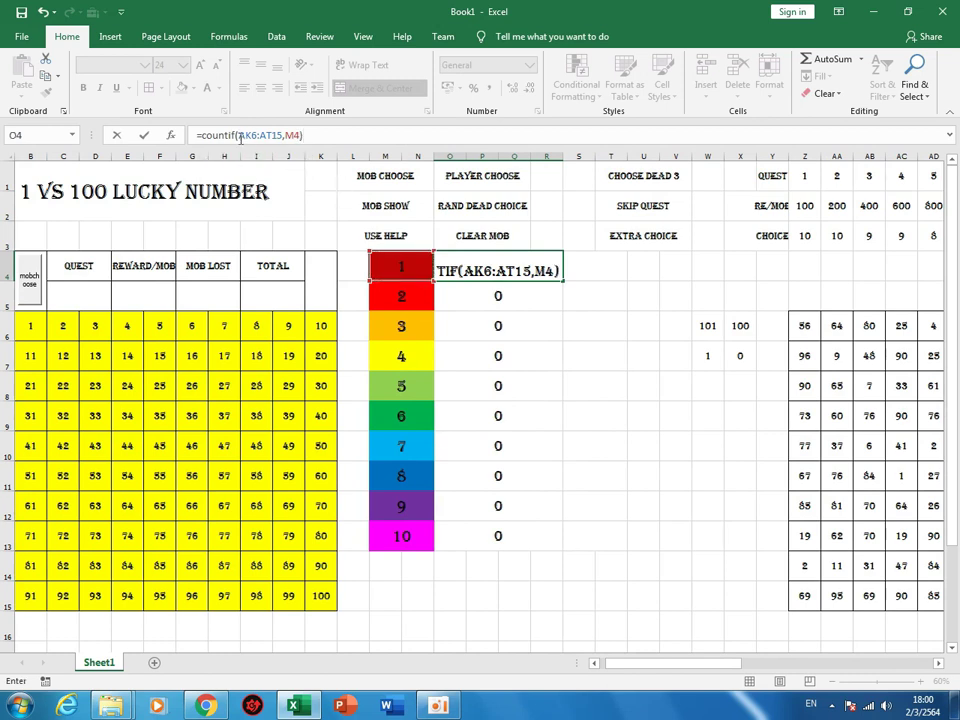
- Make the range absolute ($AK$6:$AT$15) and multiply the count by X7
click(239, 137)
text($)
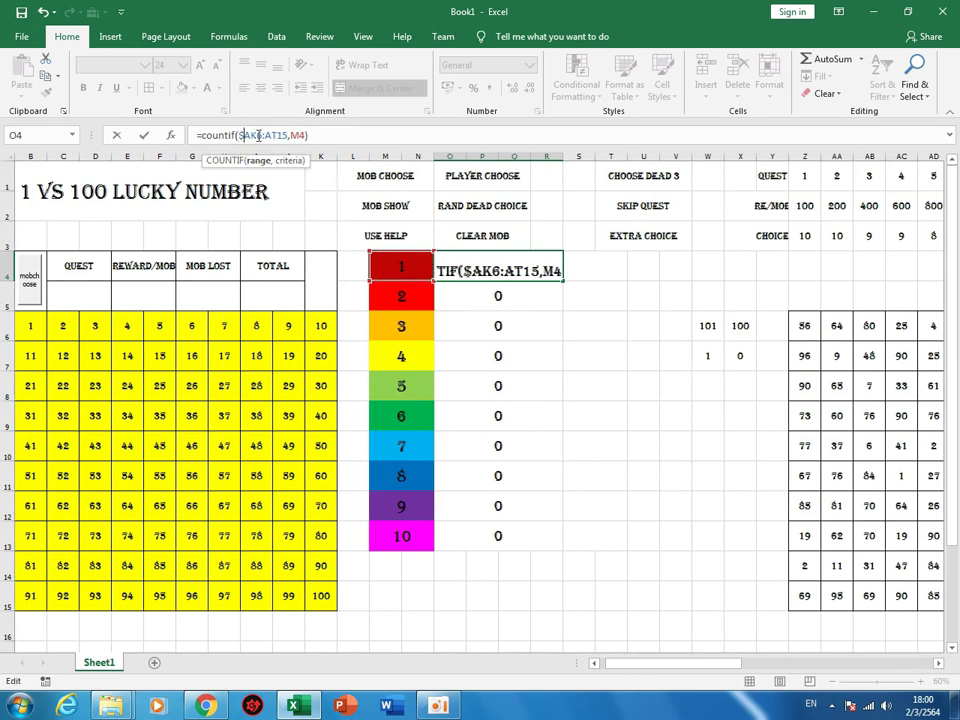
text($)
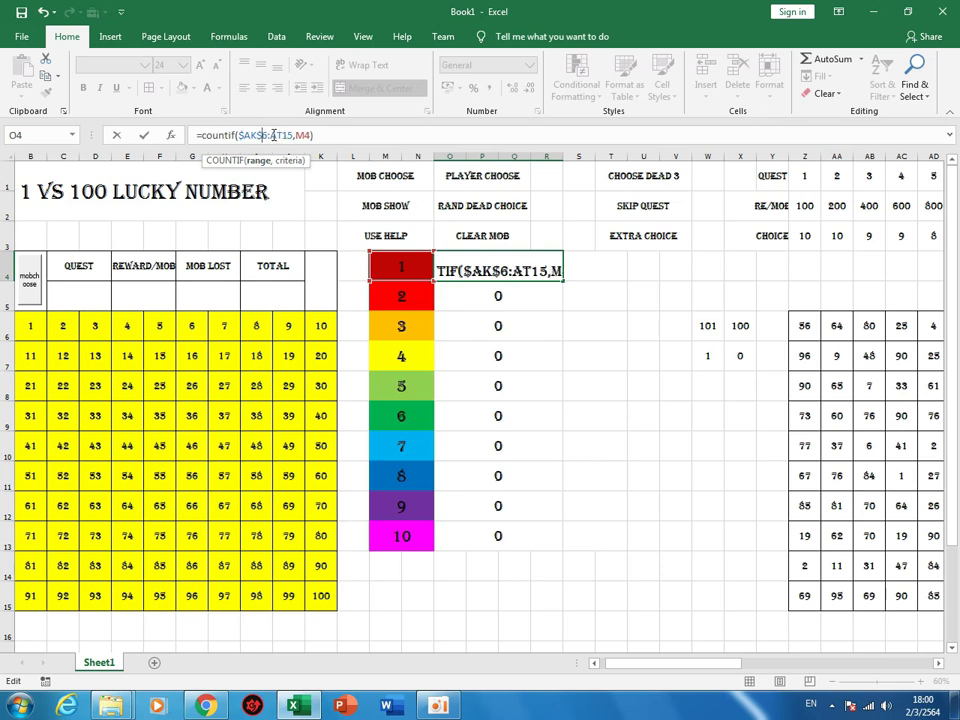
text($AT)
text($AT$)
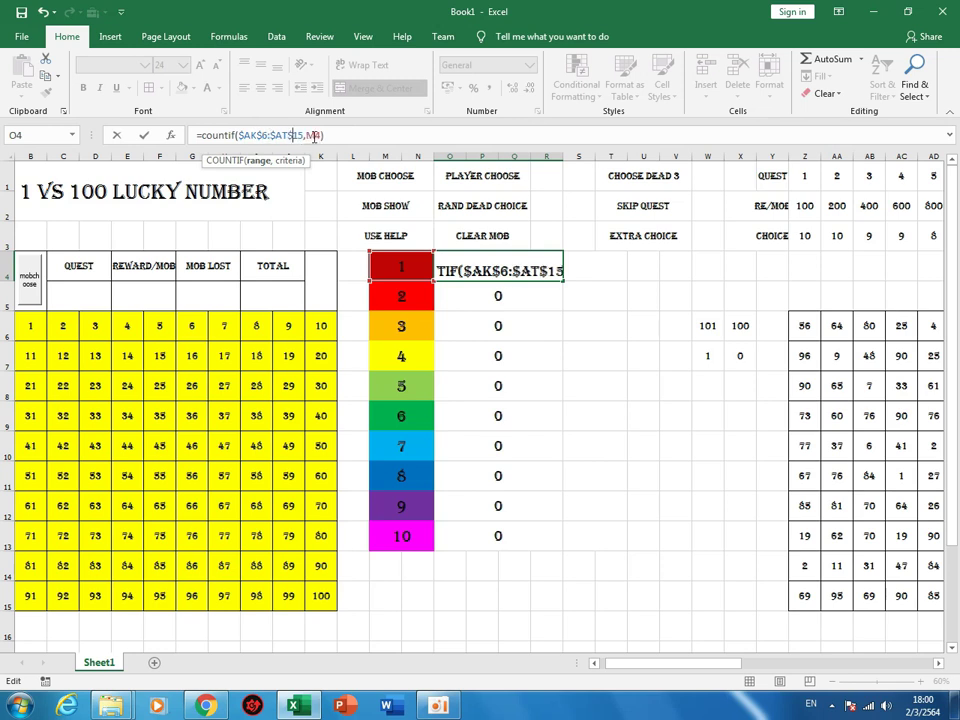
click(330, 135)
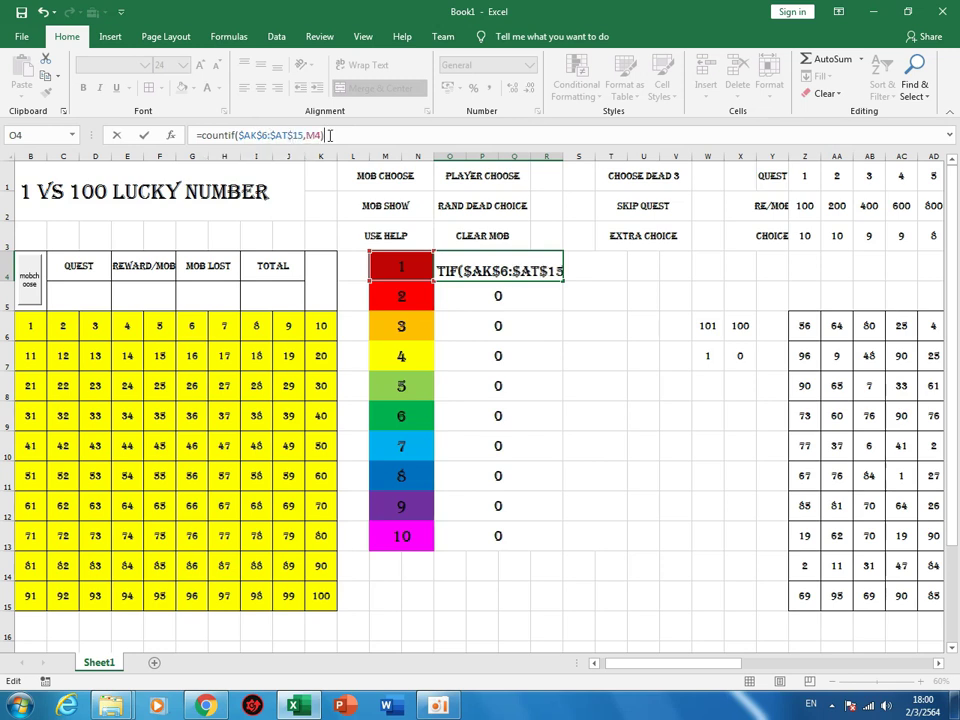
text(*)
click(740, 356)
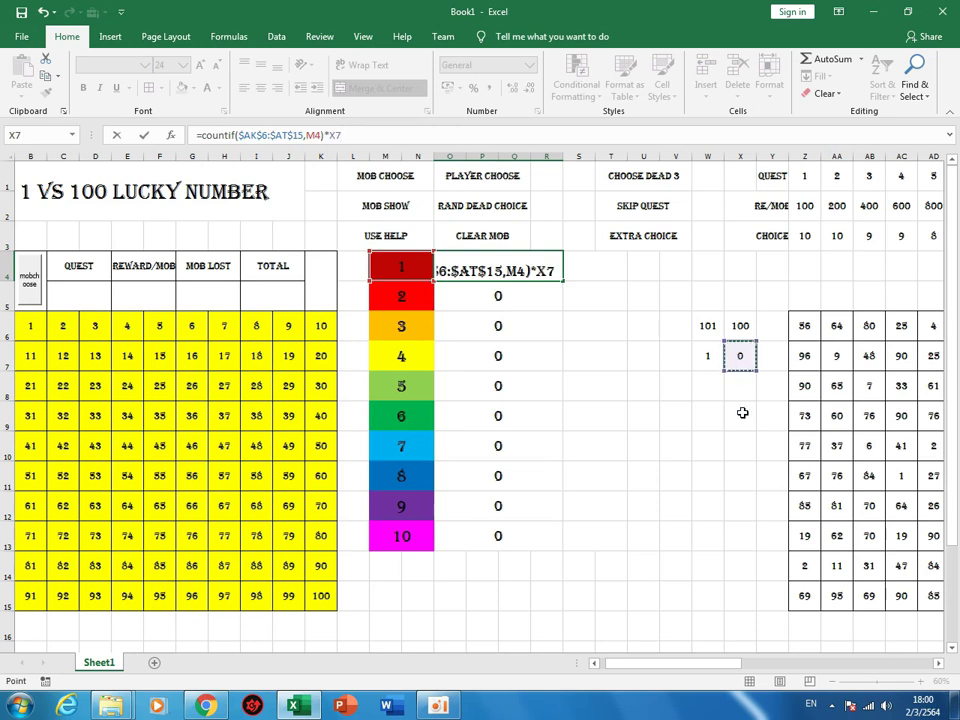
key(Return)
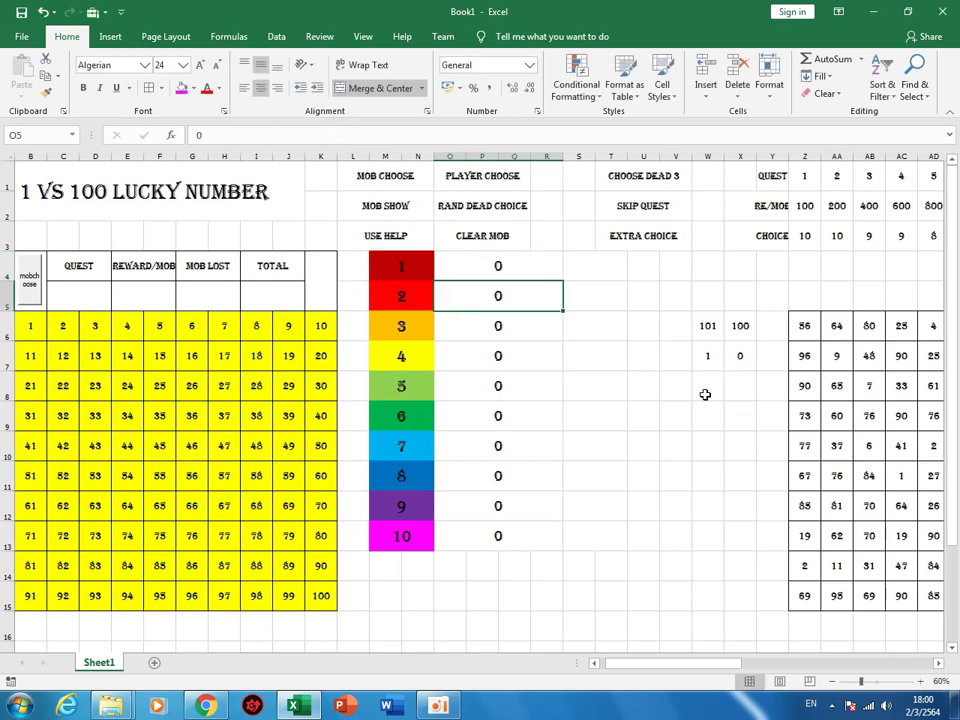
- Fill the O4 formula down to O13 and set X7 to 1
click(529, 268)
drag(562, 281, 545, 552)
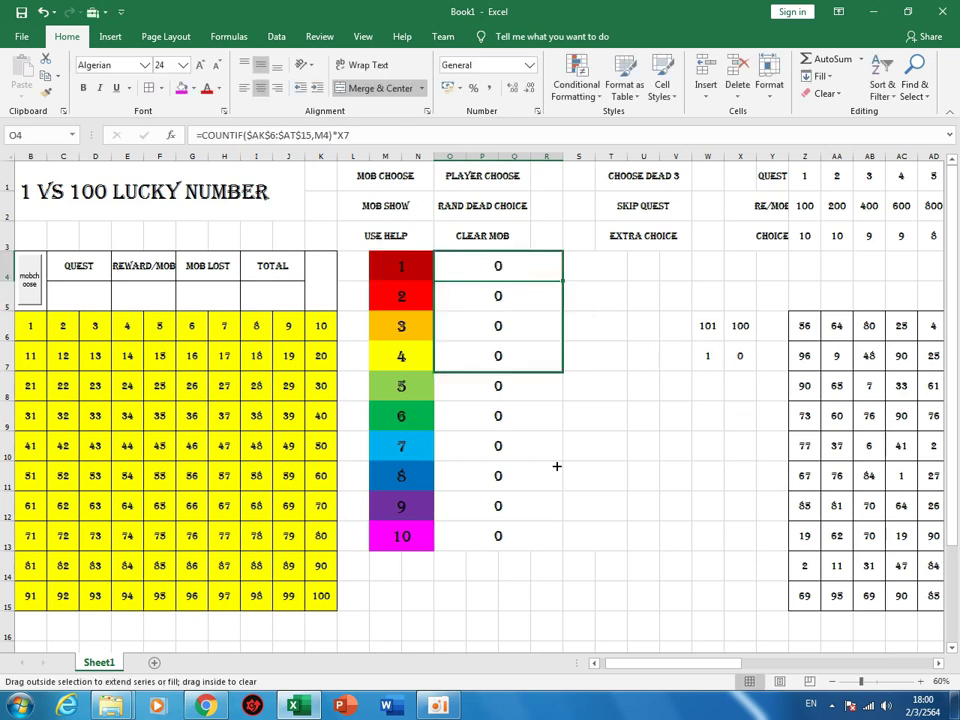
click(740, 356)
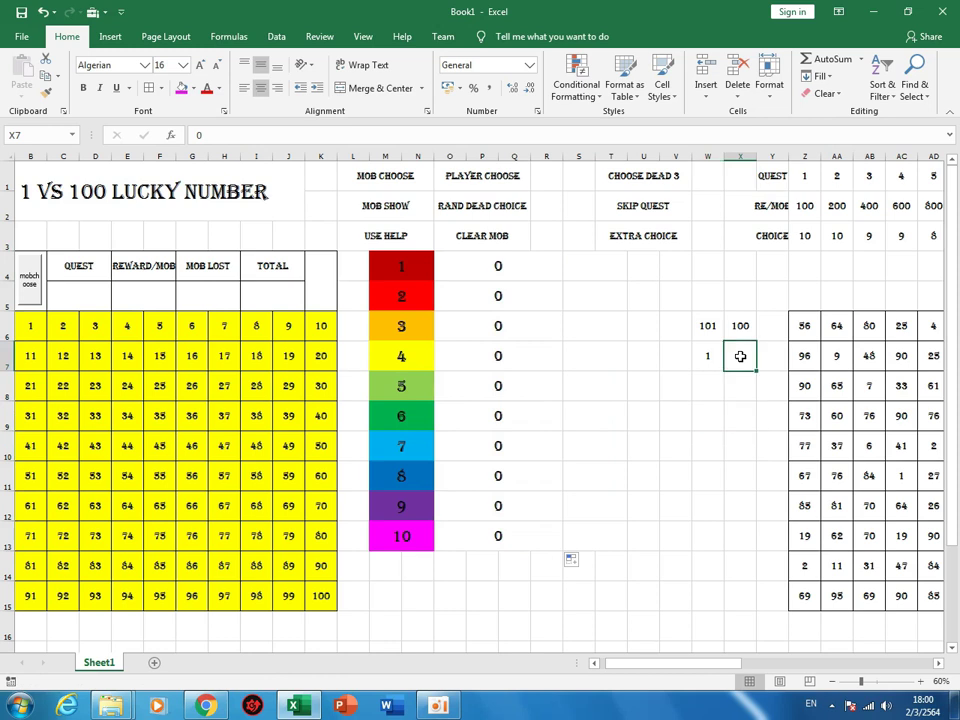
text(1)
key(Return)
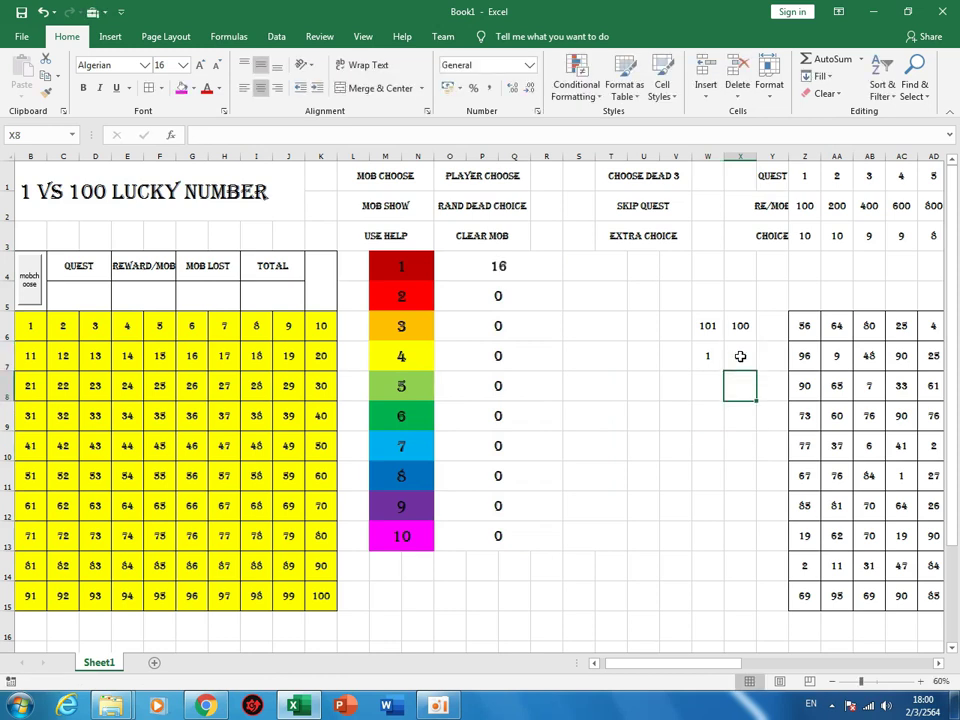
- Correct the O4 formula's multiplier to the absolute reference $X$7
click(509, 299)
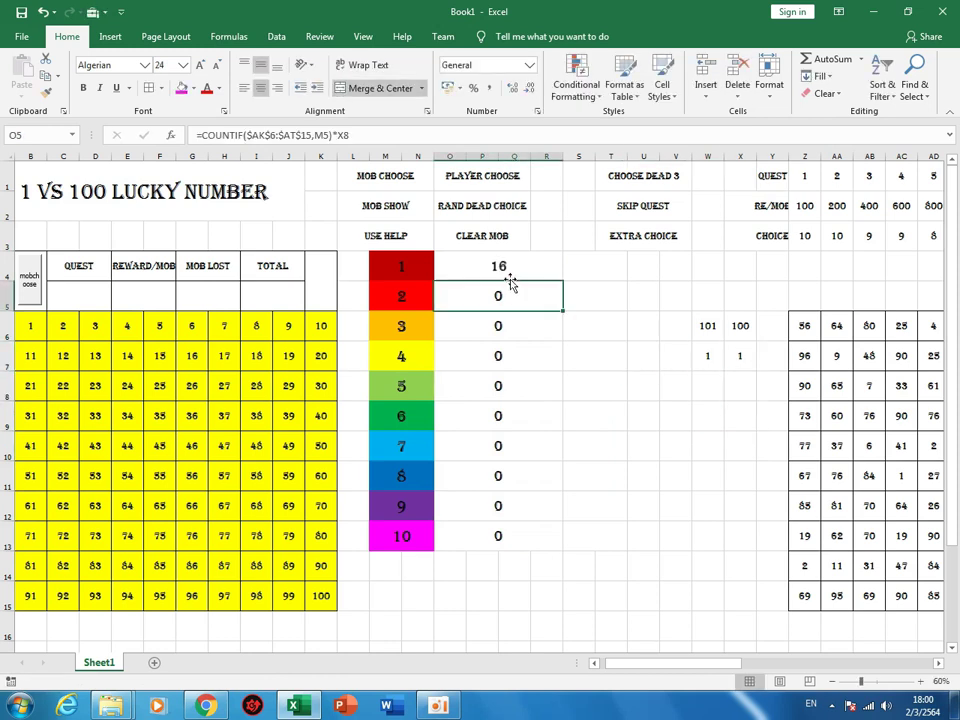
click(509, 266)
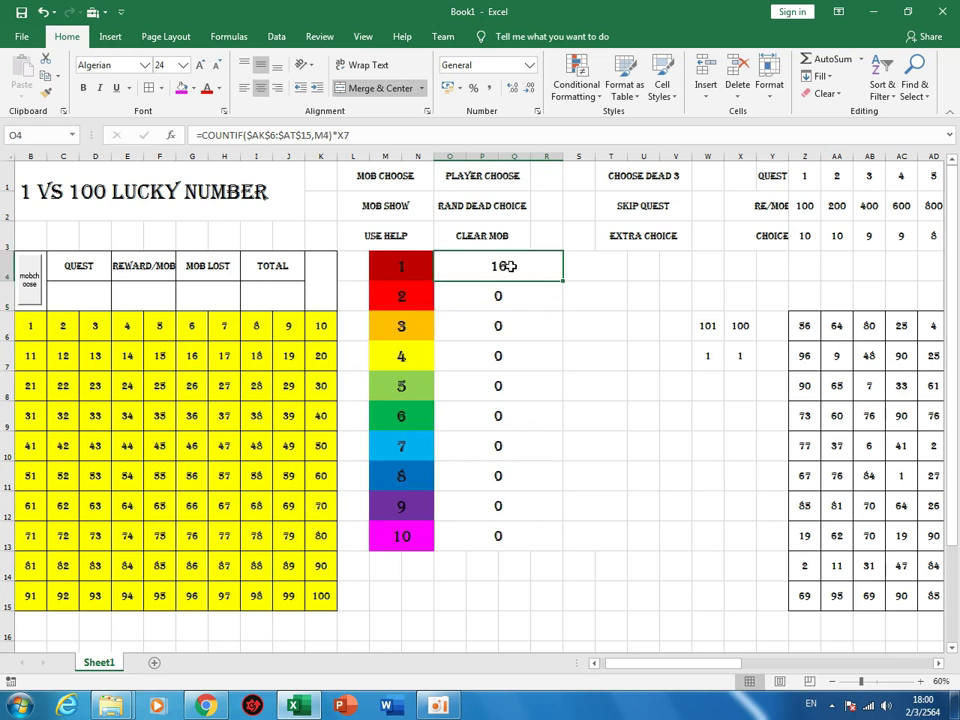
click(514, 290)
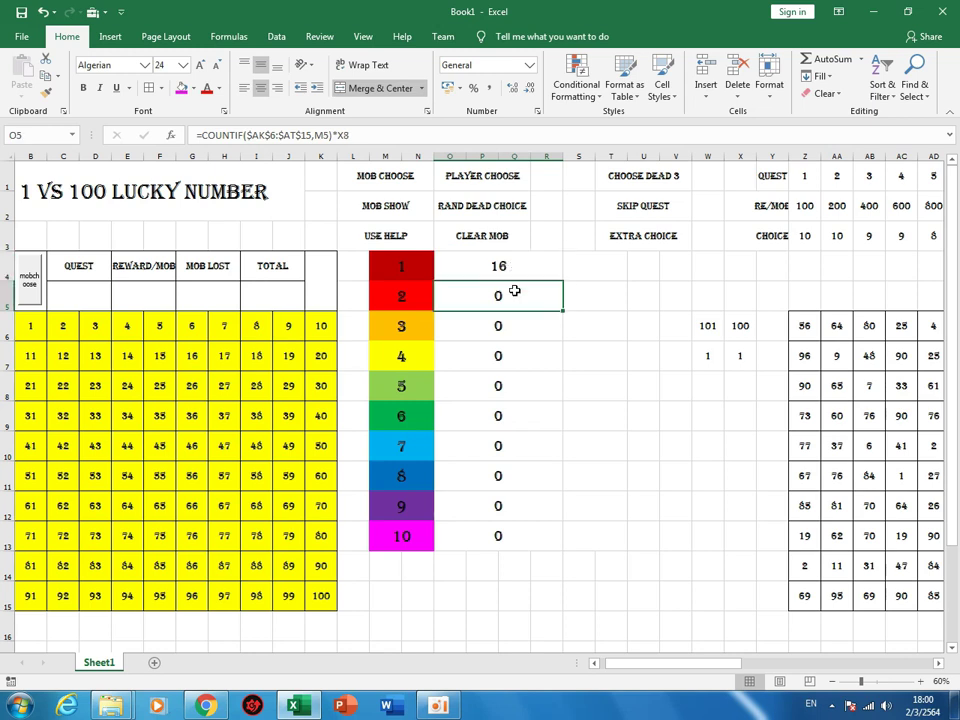
click(510, 275)
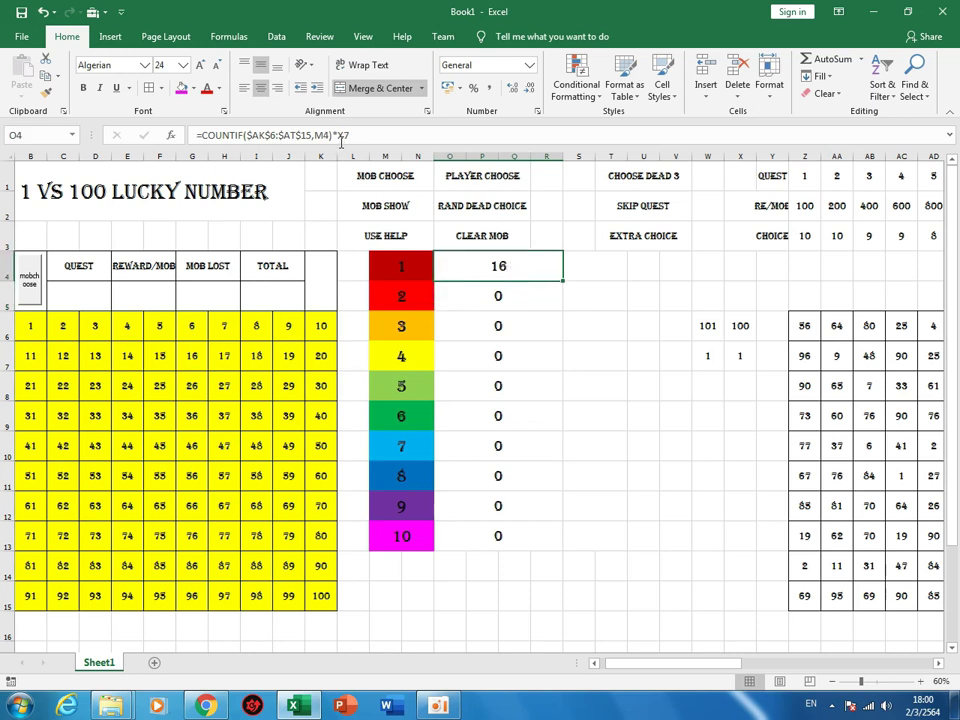
click(341, 137)
key(BackSpace)
text(X)
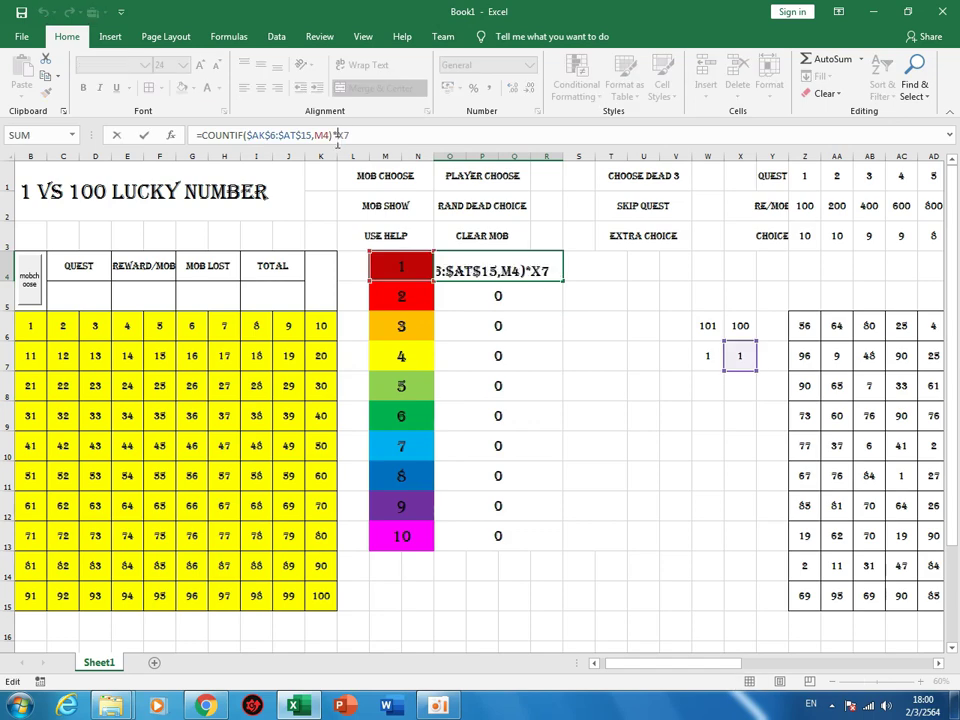
key(Left)
text($)
key(Return)
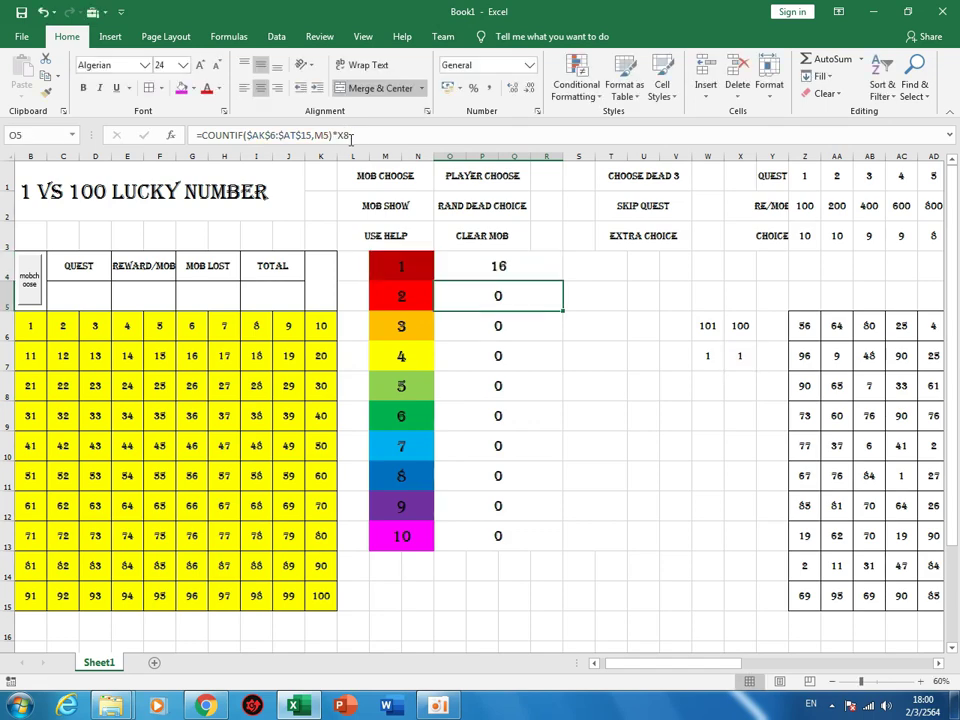
- Refill O4 down to O13, giving counts 16, 7, 8, 16, 18, and select them
click(519, 271)
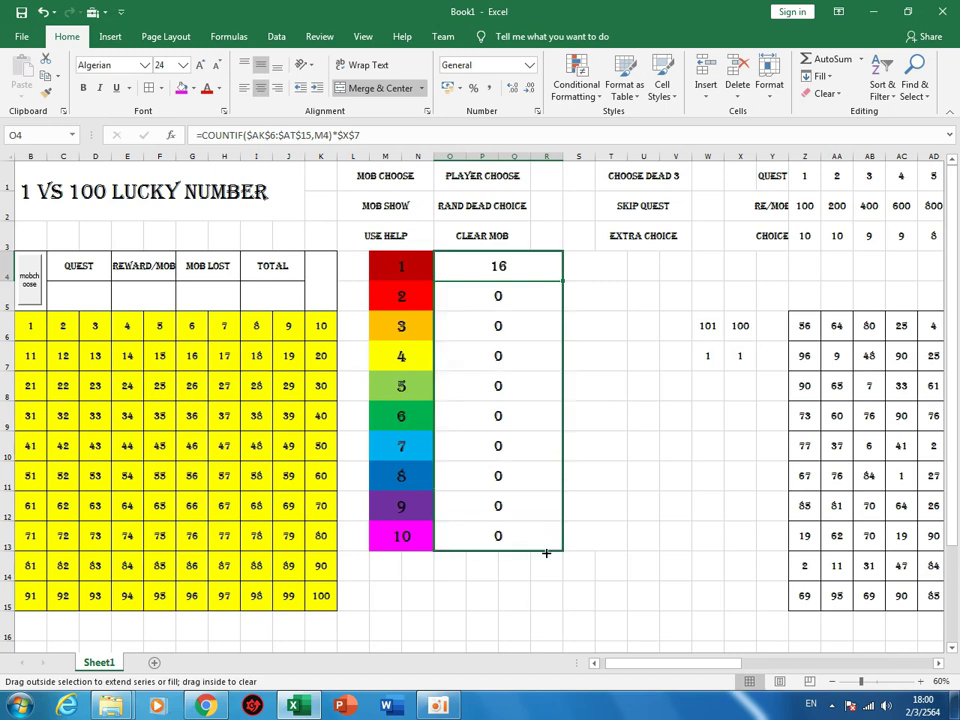
drag(563, 316, 553, 548)
click(643, 510)
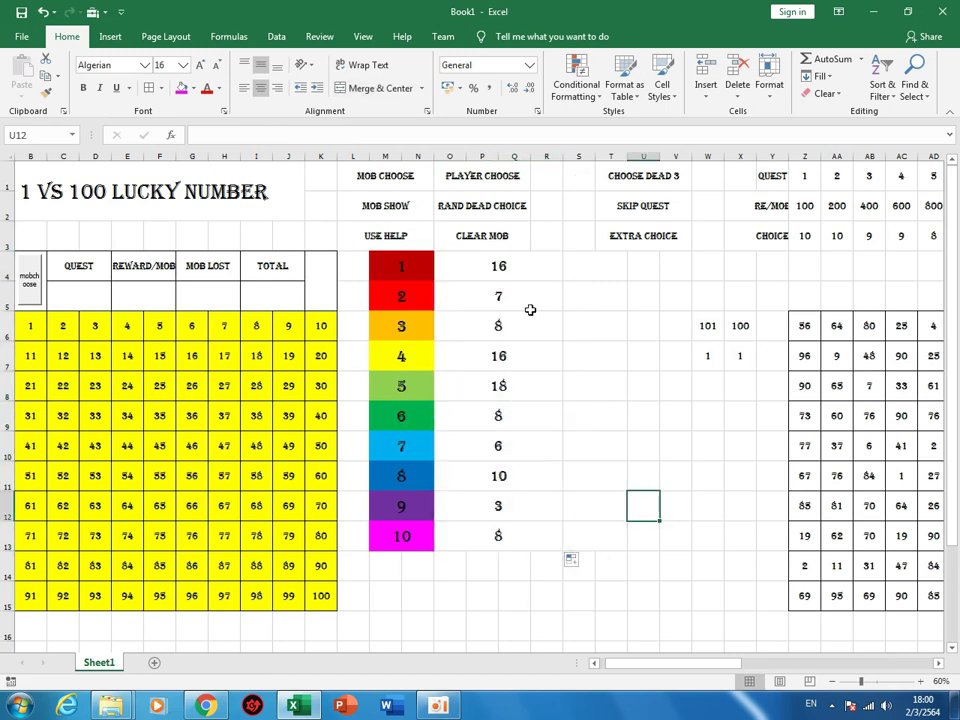
drag(510, 278, 499, 536)
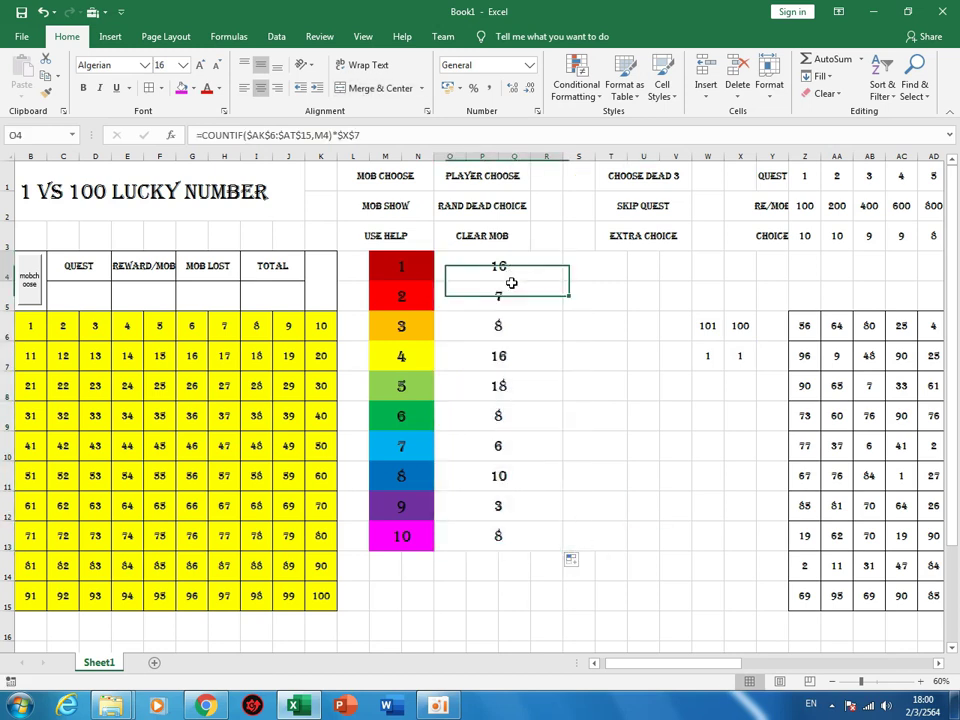
- Add light green data bars to O4:O13 with minimum Number 0 and maximum Highest Value
click(573, 88)
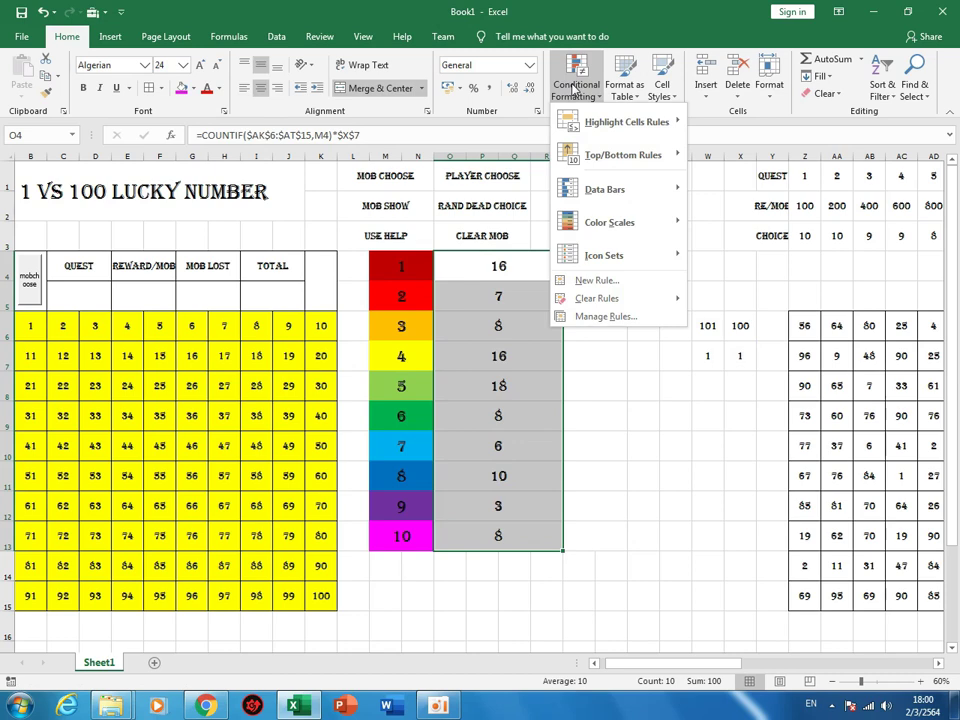
mouse_move(605, 189)
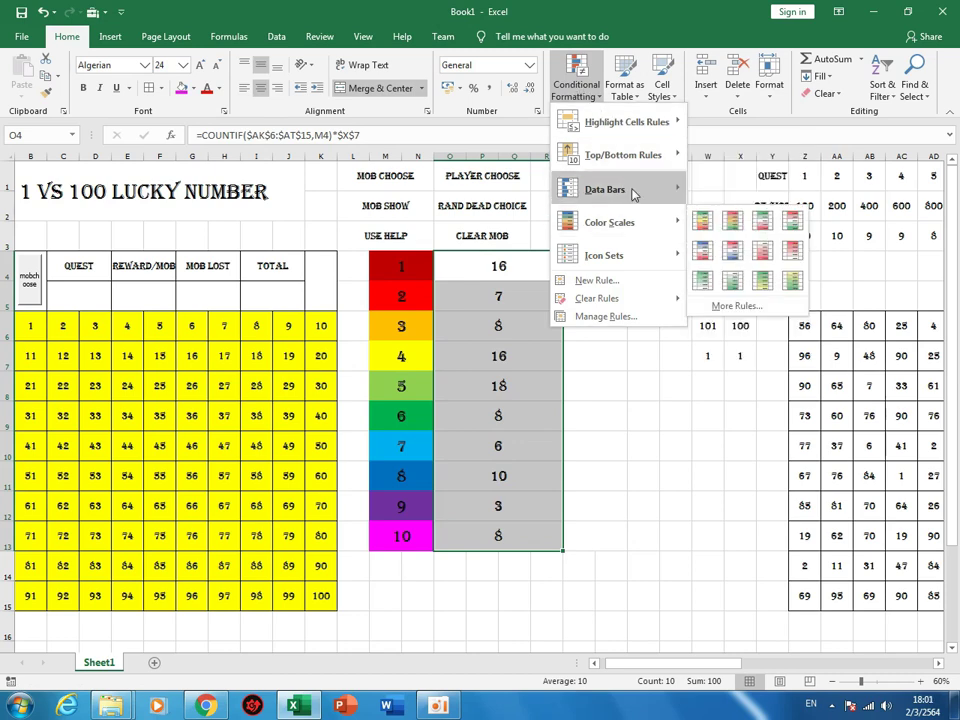
click(752, 336)
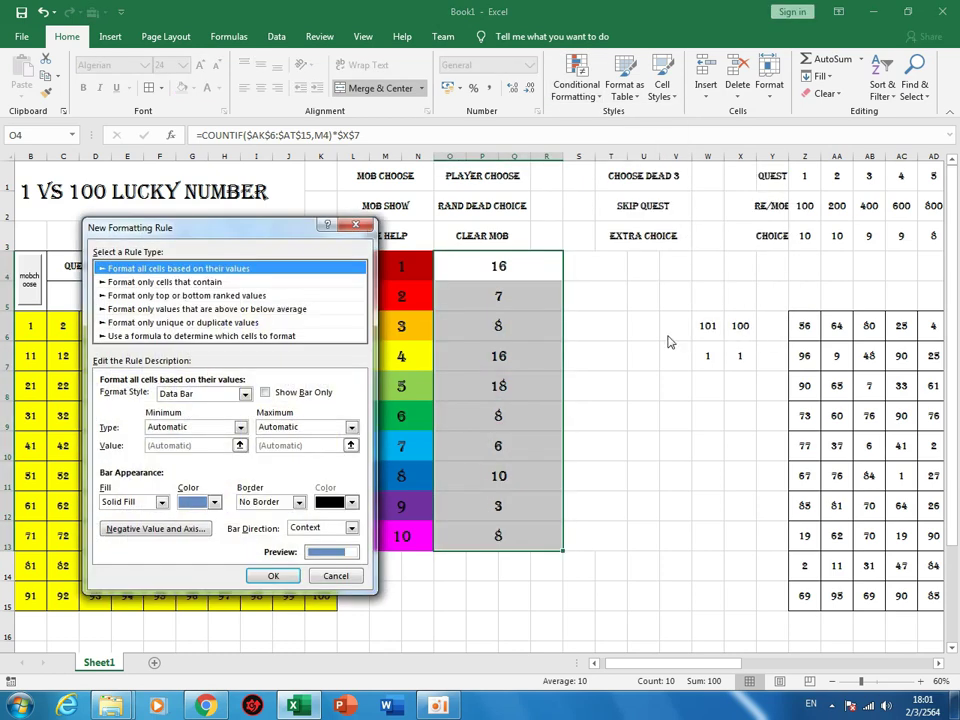
click(214, 503)
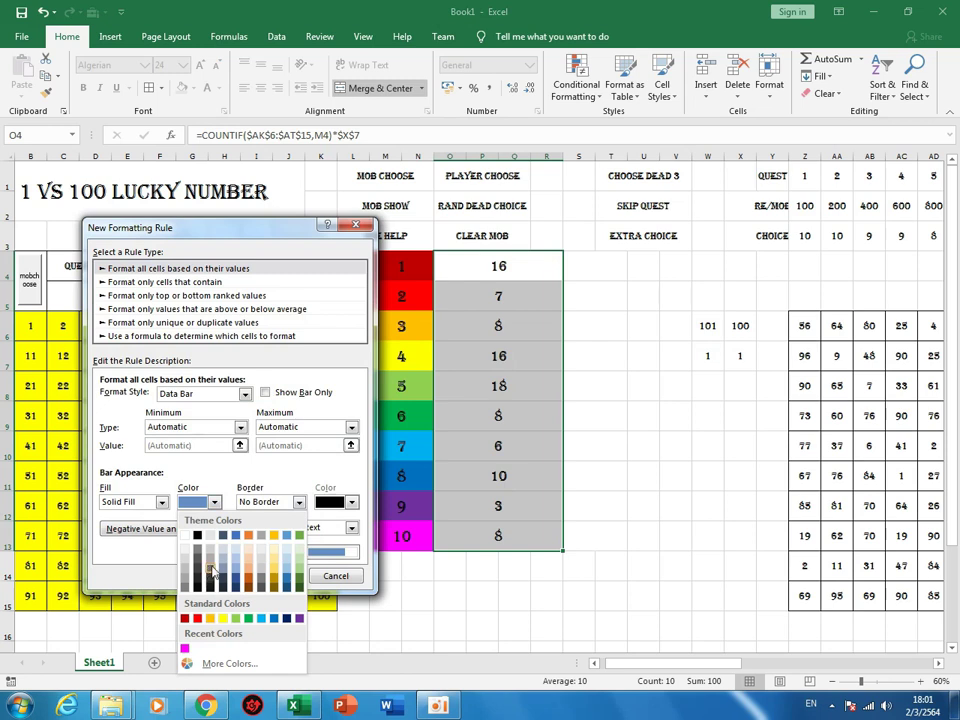
click(298, 569)
click(240, 427)
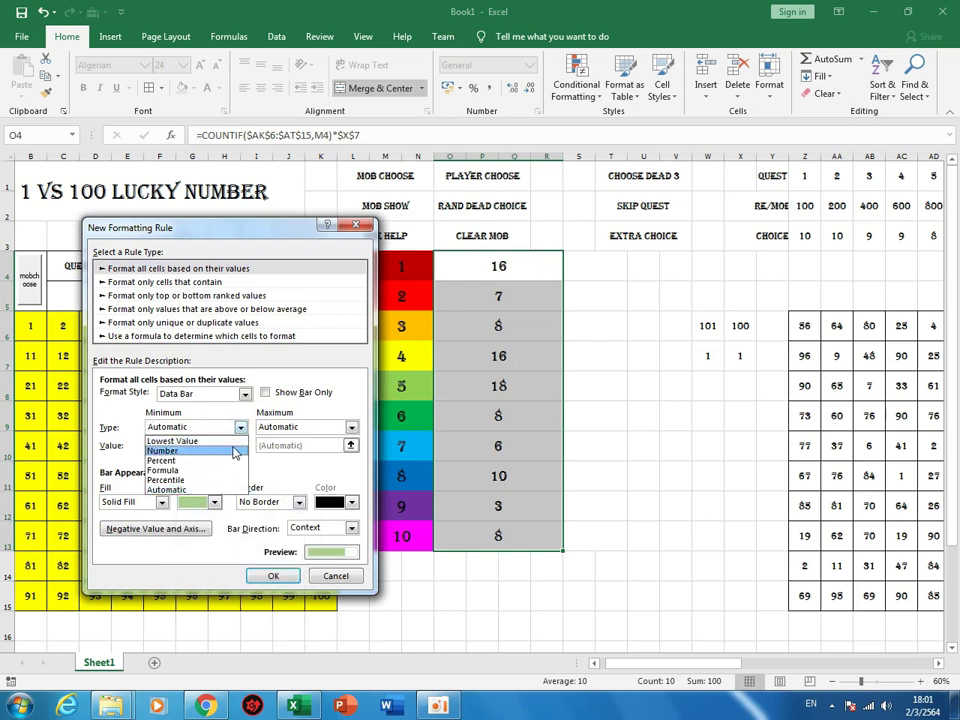
click(190, 448)
click(351, 428)
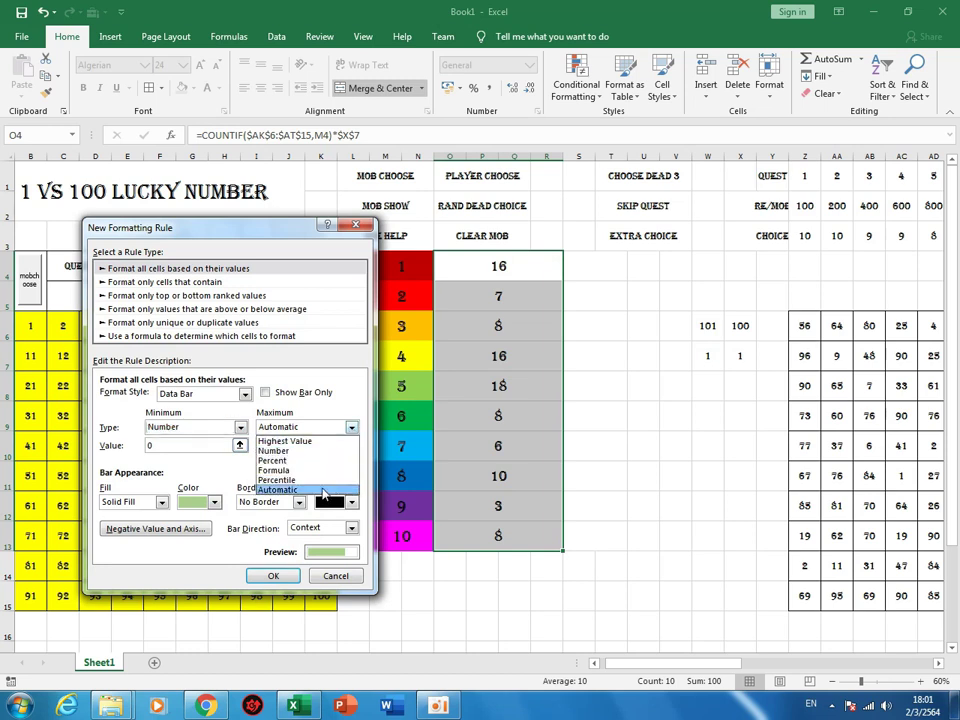
click(312, 442)
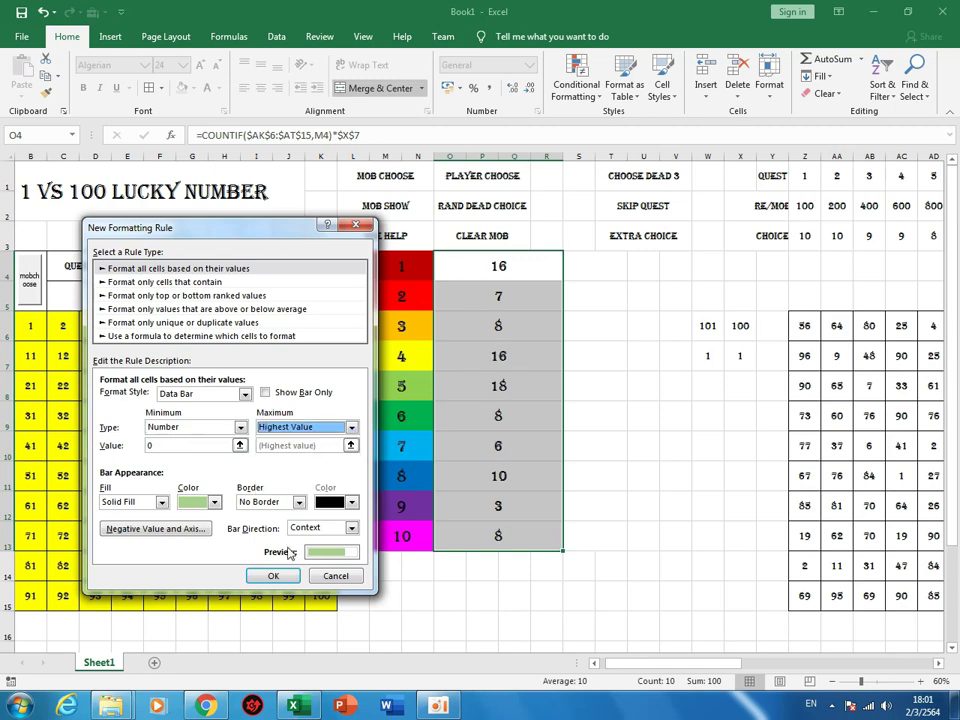
click(273, 576)
click(595, 476)
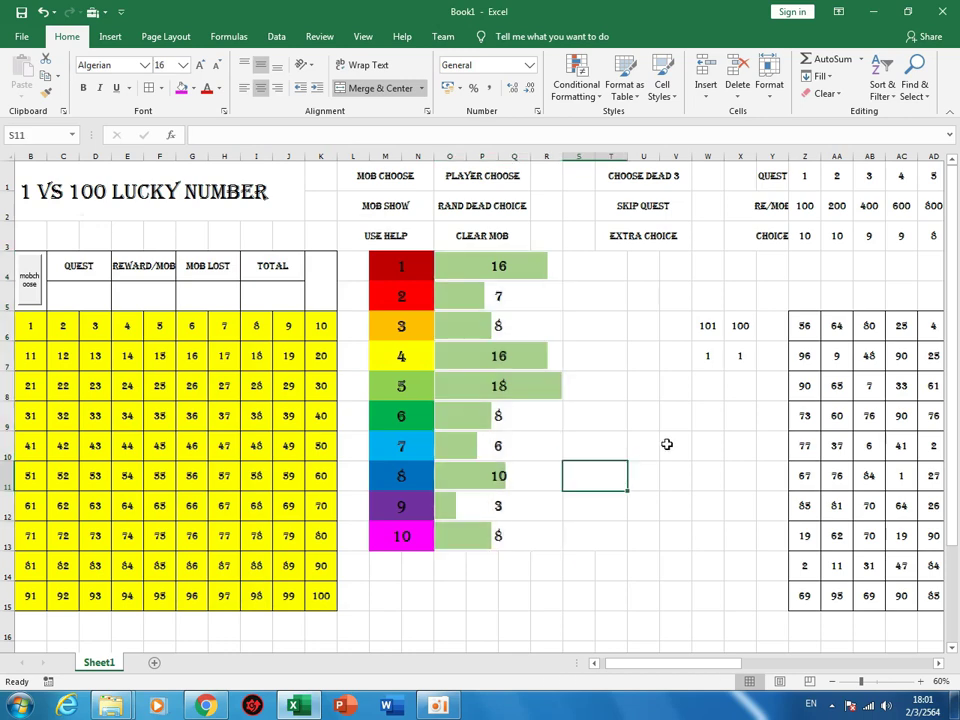
- Clear X7 to 0 so every count reads 0
click(741, 358)
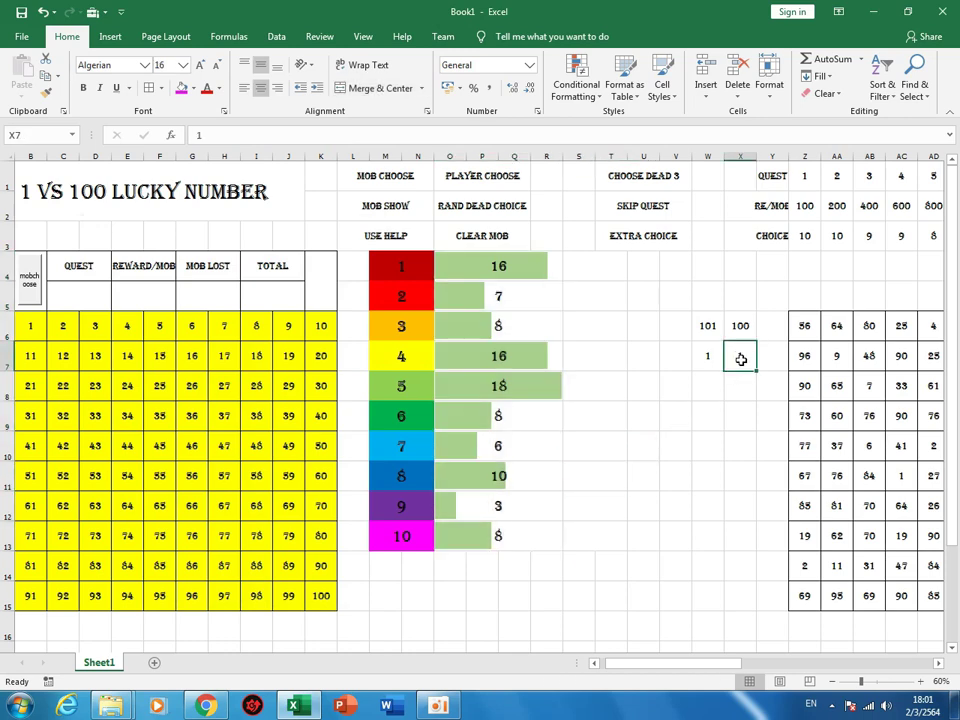
key(BackSpace)
text(0)
key(Return)
click(741, 358)
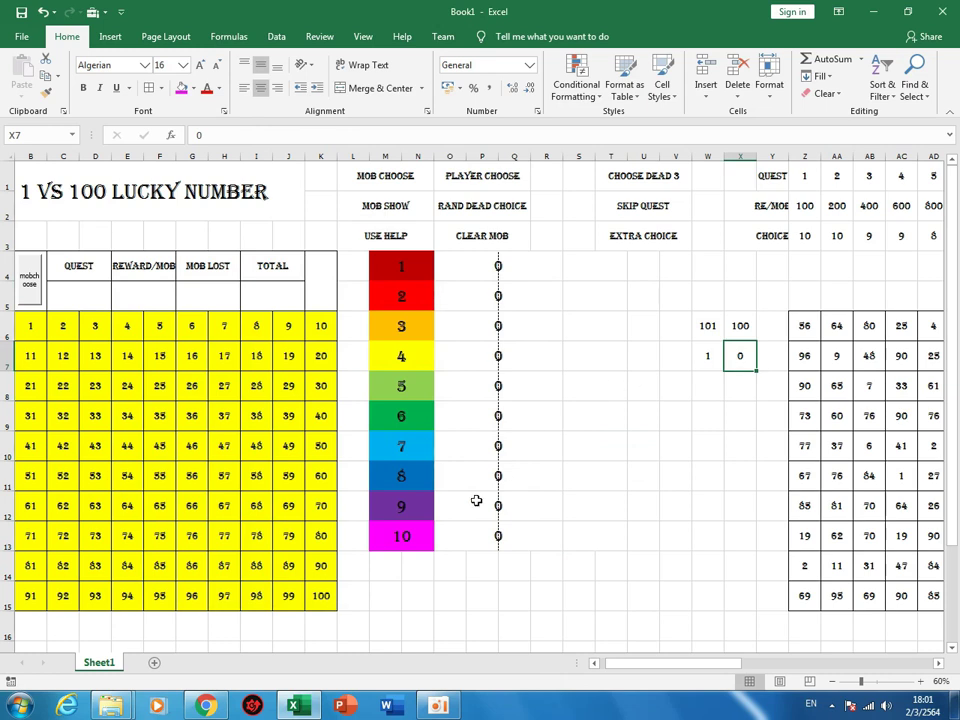
- Merge O14:R14 and extend the Data Bar rule's range to $O$4:$R$14
drag(452, 563, 555, 565)
click(375, 88)
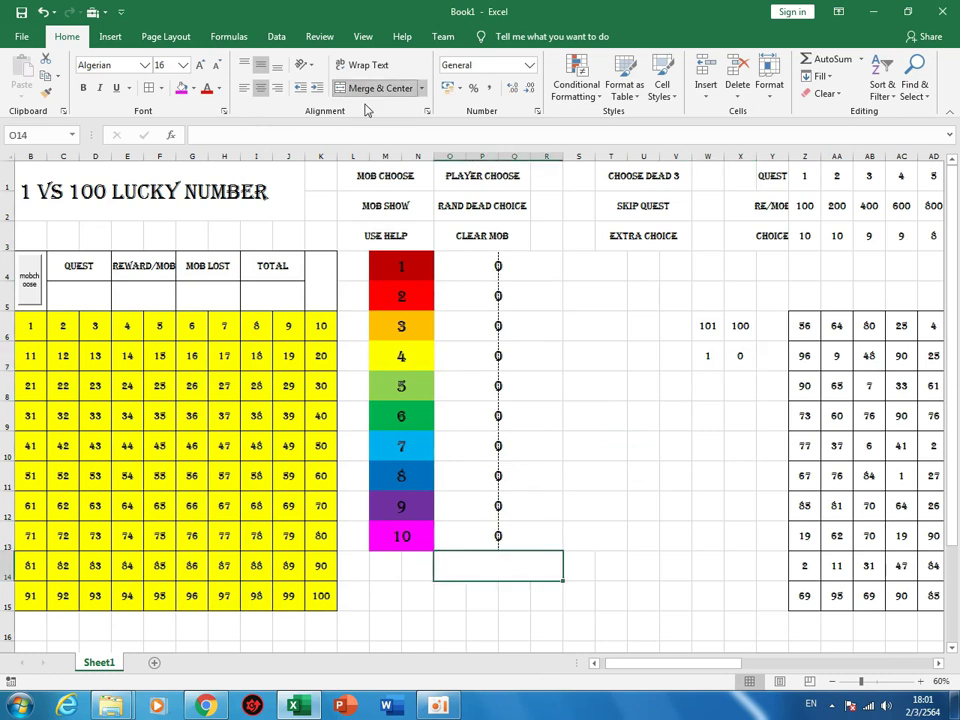
drag(494, 267, 508, 522)
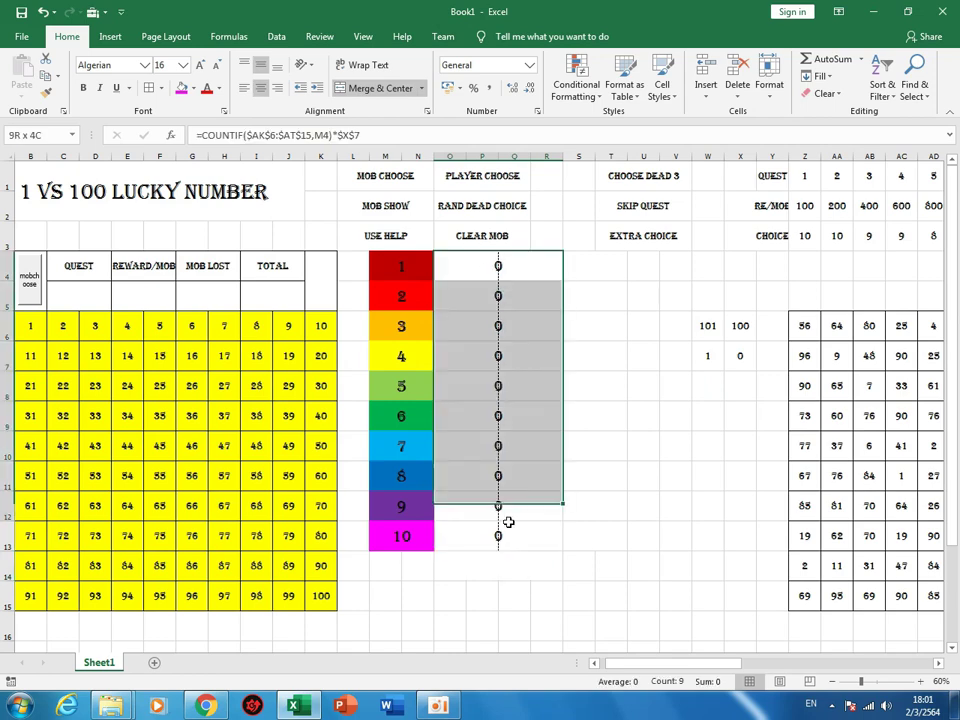
click(576, 80)
click(590, 316)
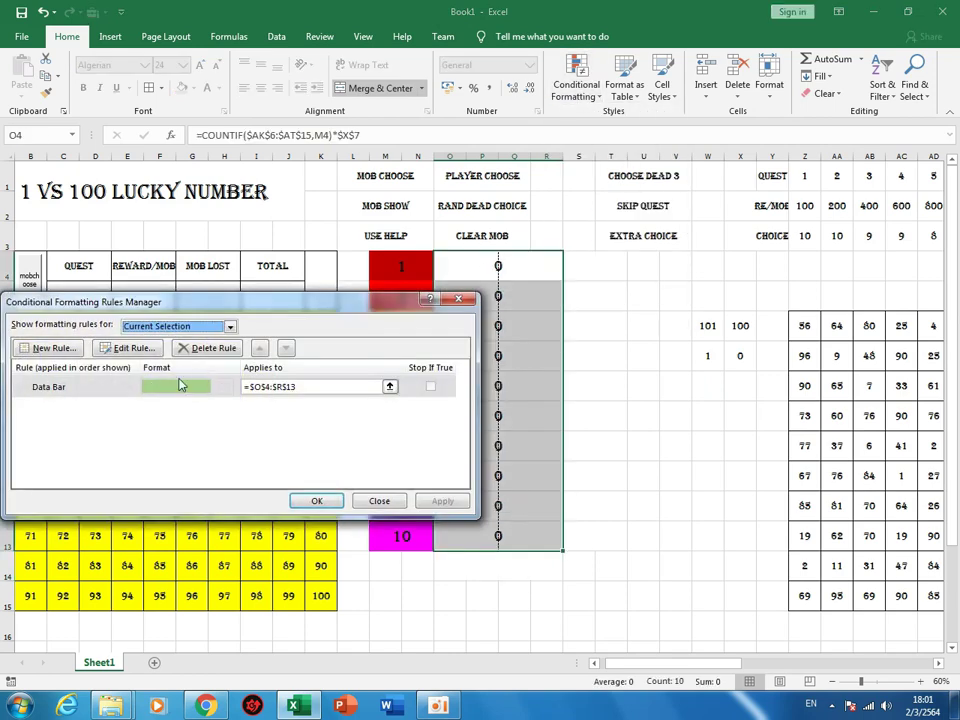
click(143, 386)
click(307, 386)
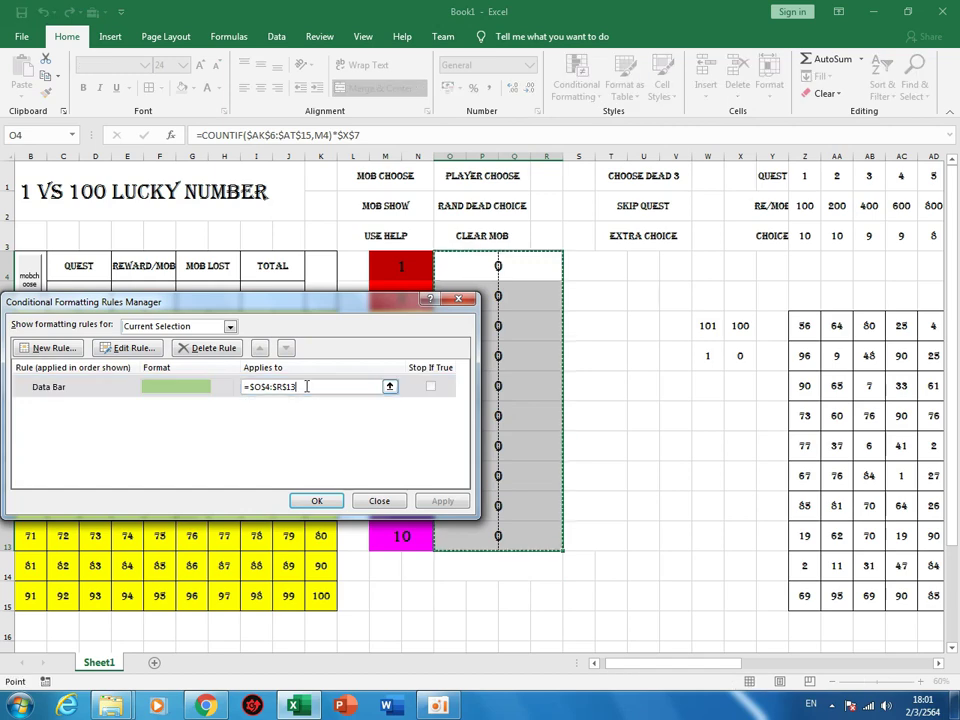
key(BackSpace)
key(Escape)
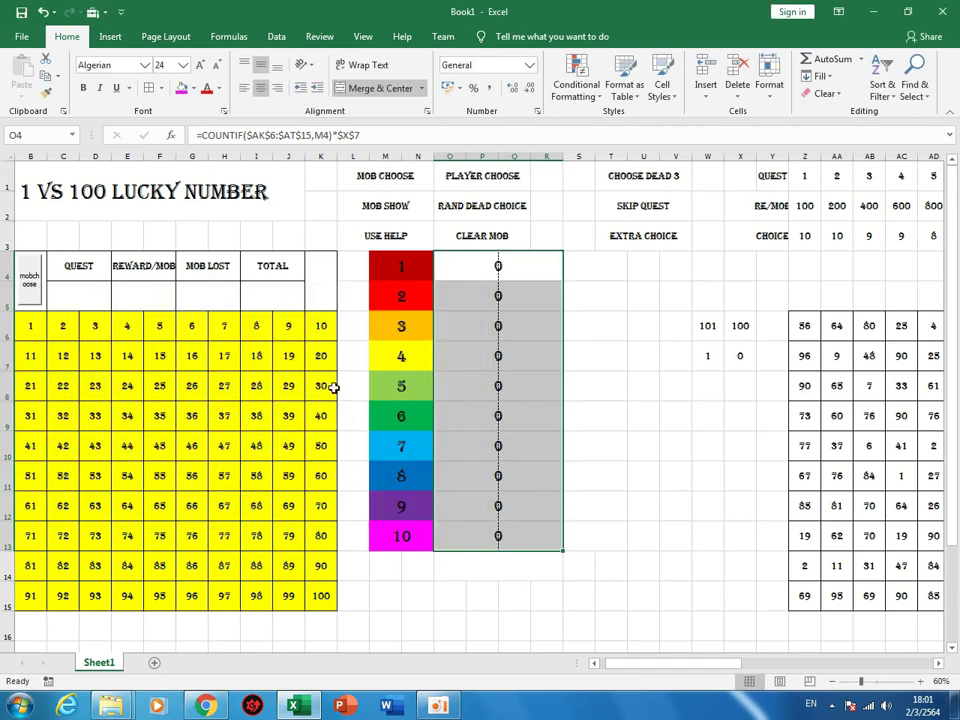
- Enter 1 in O14 and give M14:R14 a light green fill with green text
click(481, 574)
text(1)
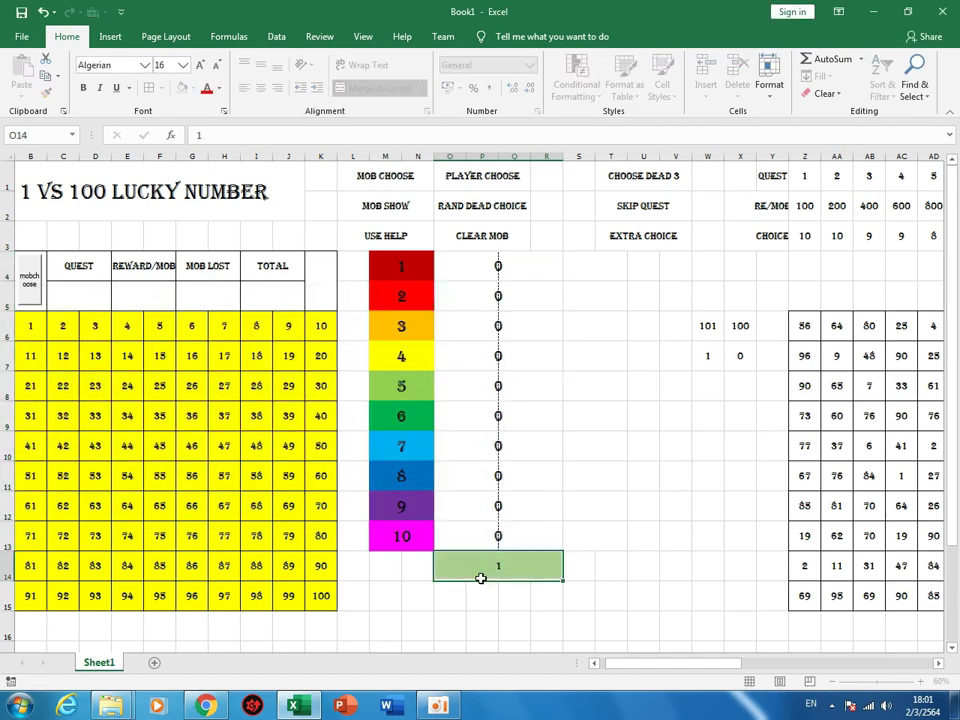
key(Return)
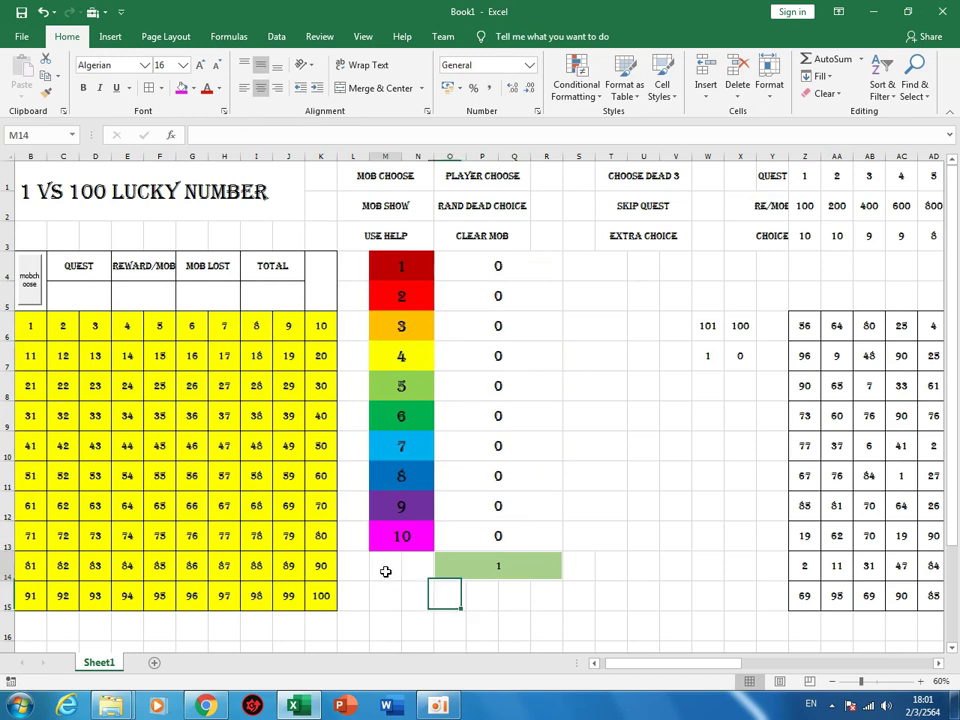
drag(388, 566, 480, 566)
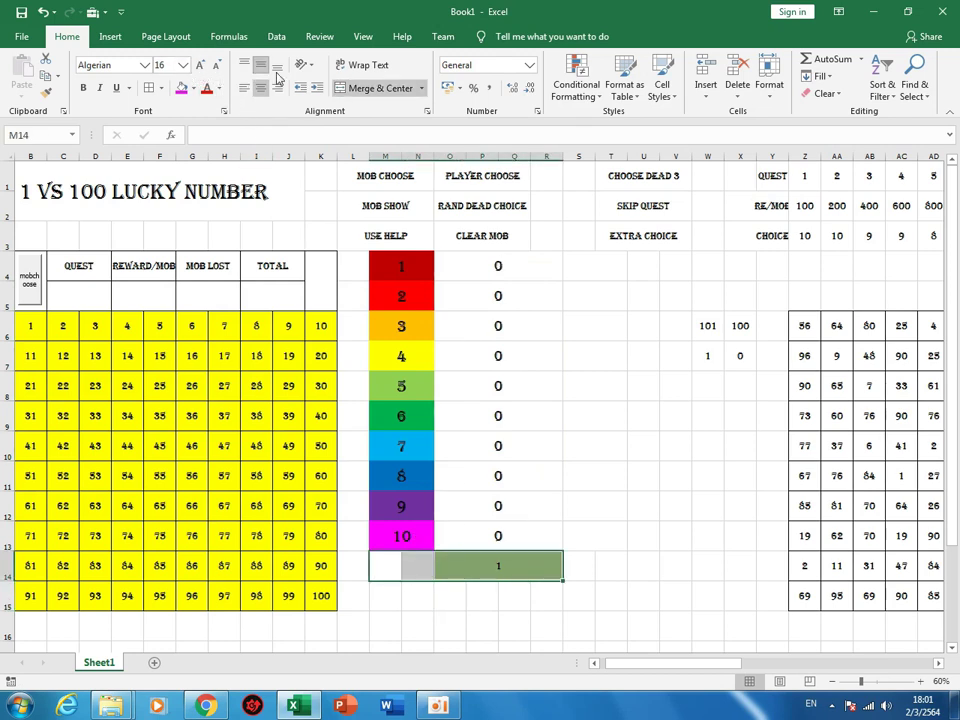
click(192, 88)
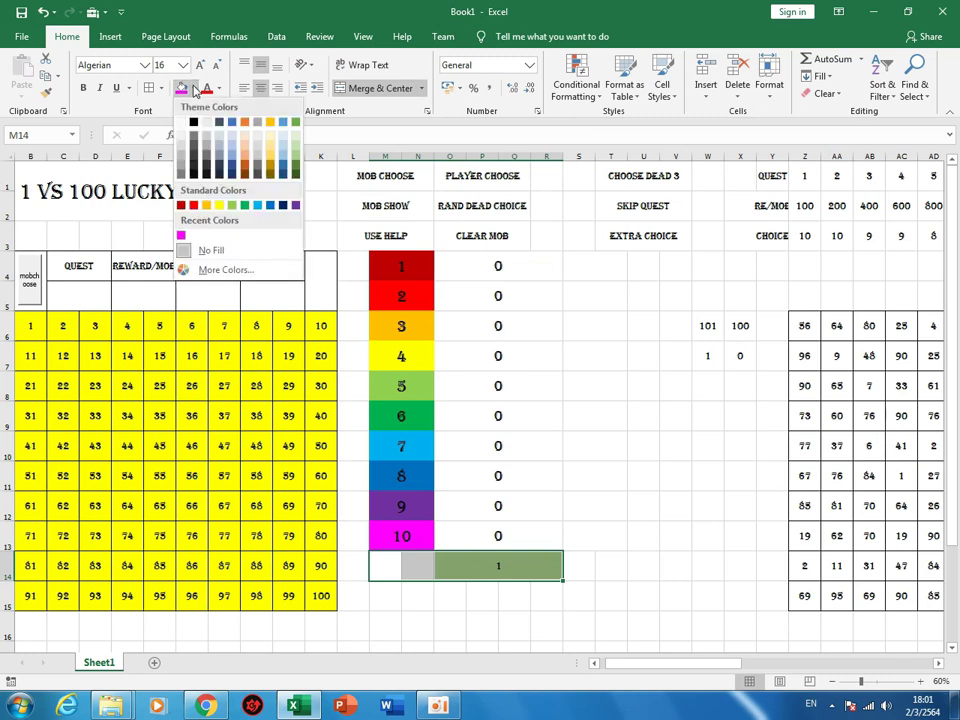
click(231, 205)
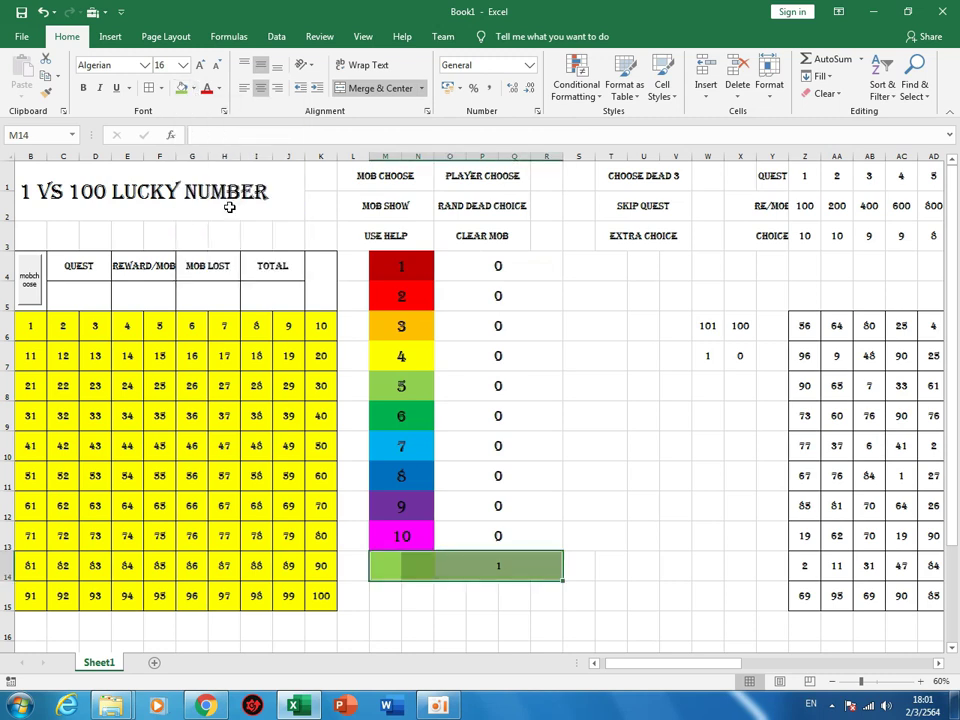
click(217, 88)
click(257, 230)
click(643, 415)
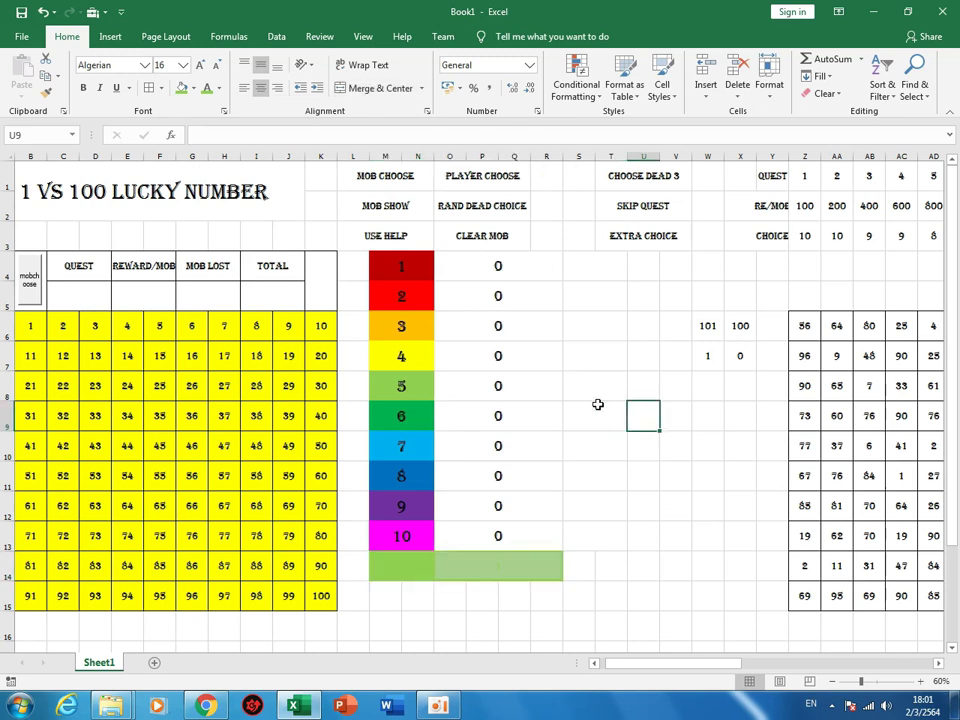
- Fill the PLAYER CHOOSE cells O4:O13 grey, replacing a trial pink fill on O4
drag(493, 263, 474, 270)
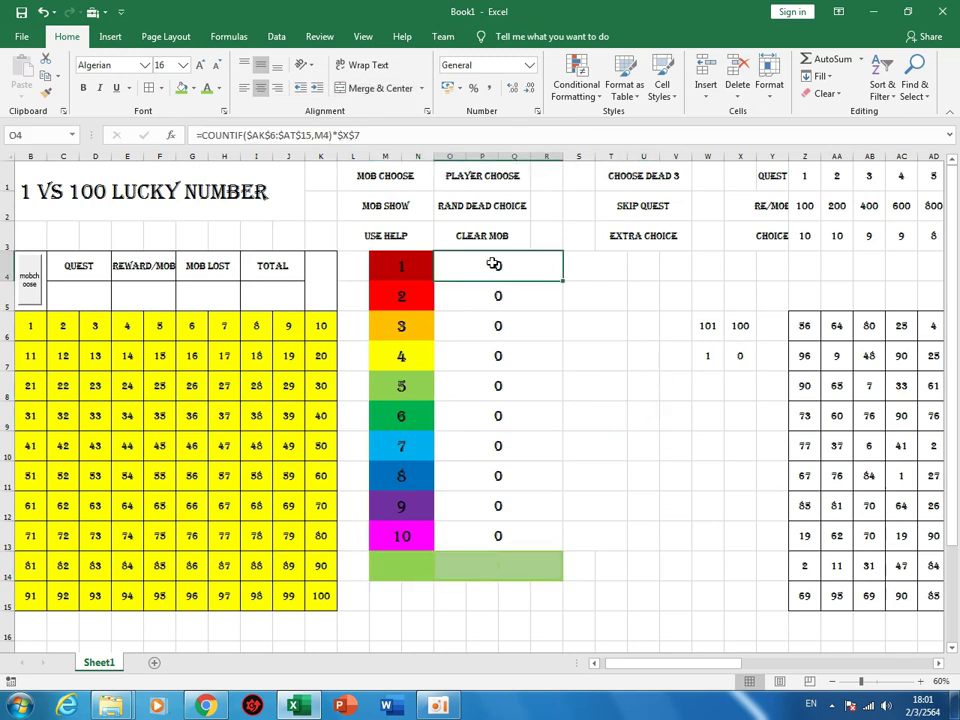
click(474, 270)
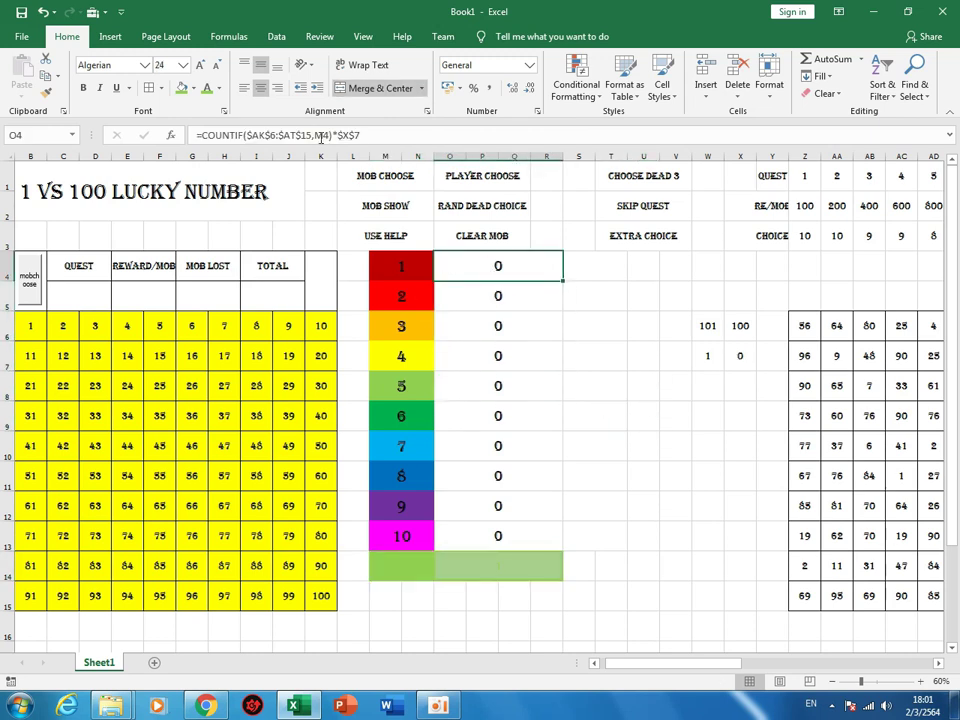
click(191, 88)
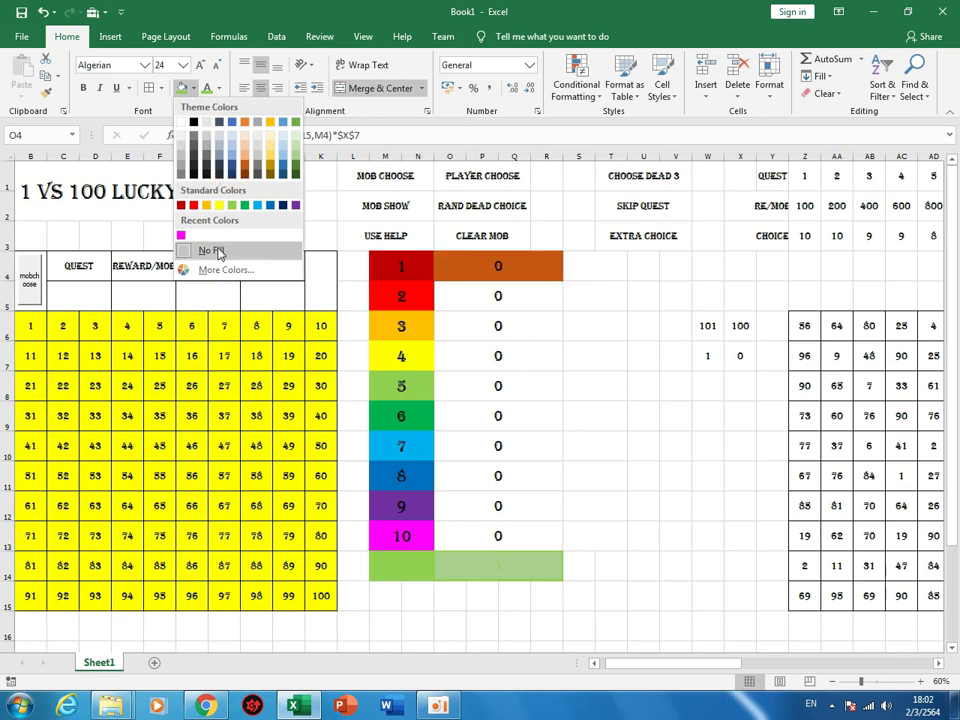
click(222, 269)
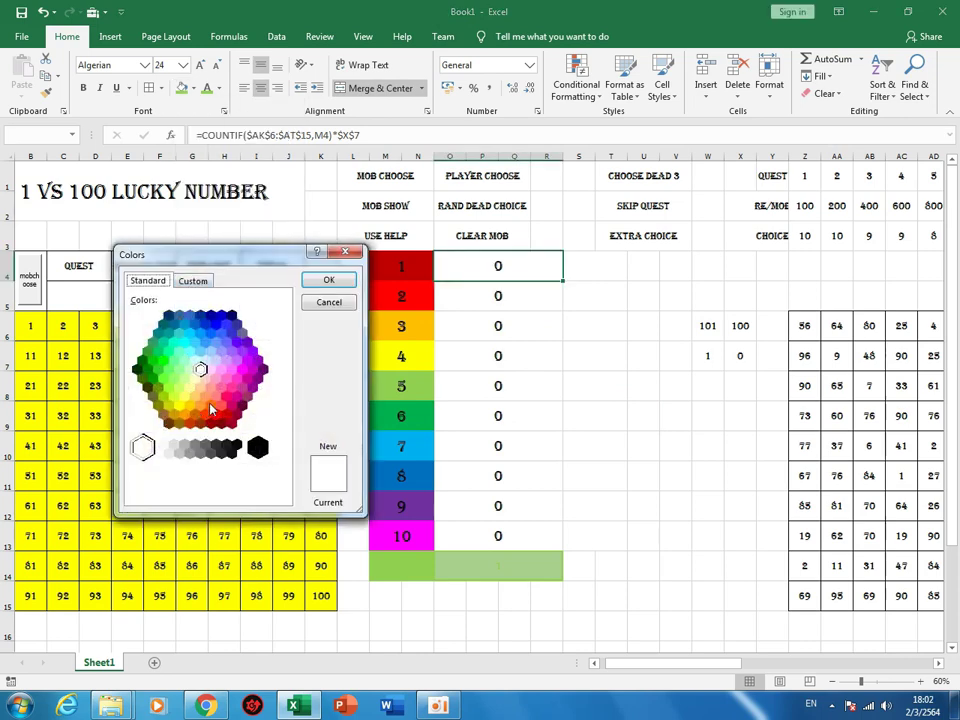
click(215, 396)
click(328, 280)
click(467, 298)
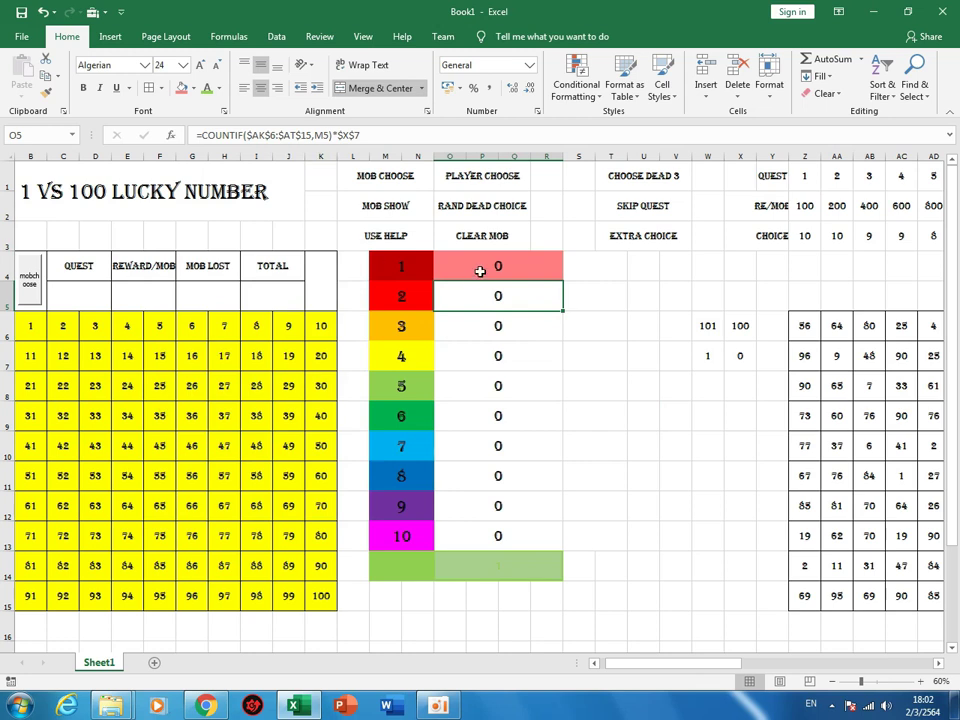
drag(480, 266, 478, 536)
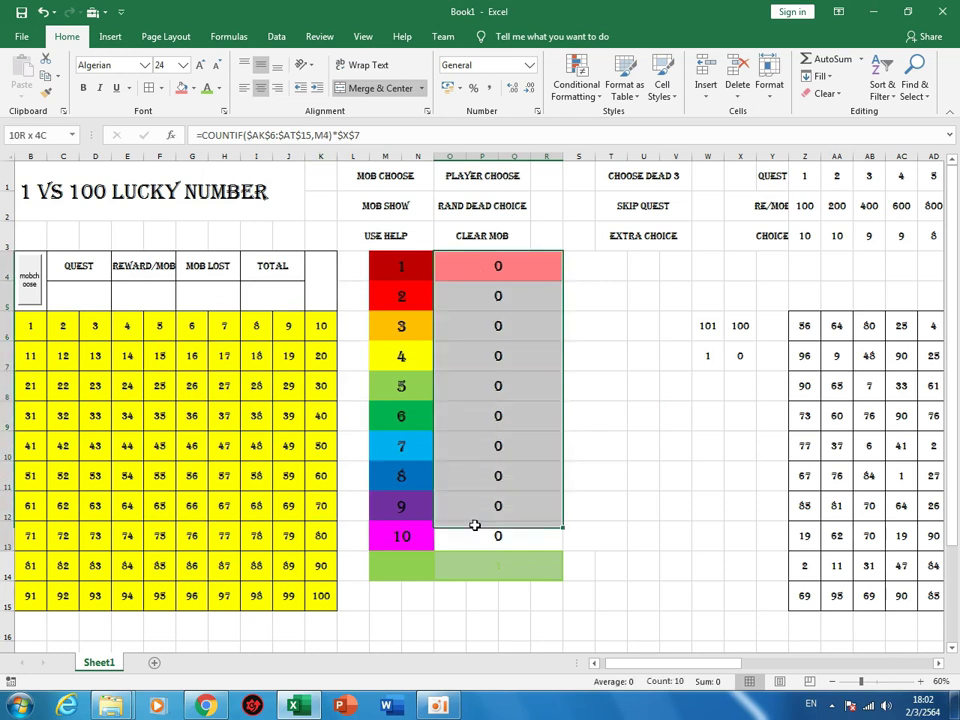
click(193, 88)
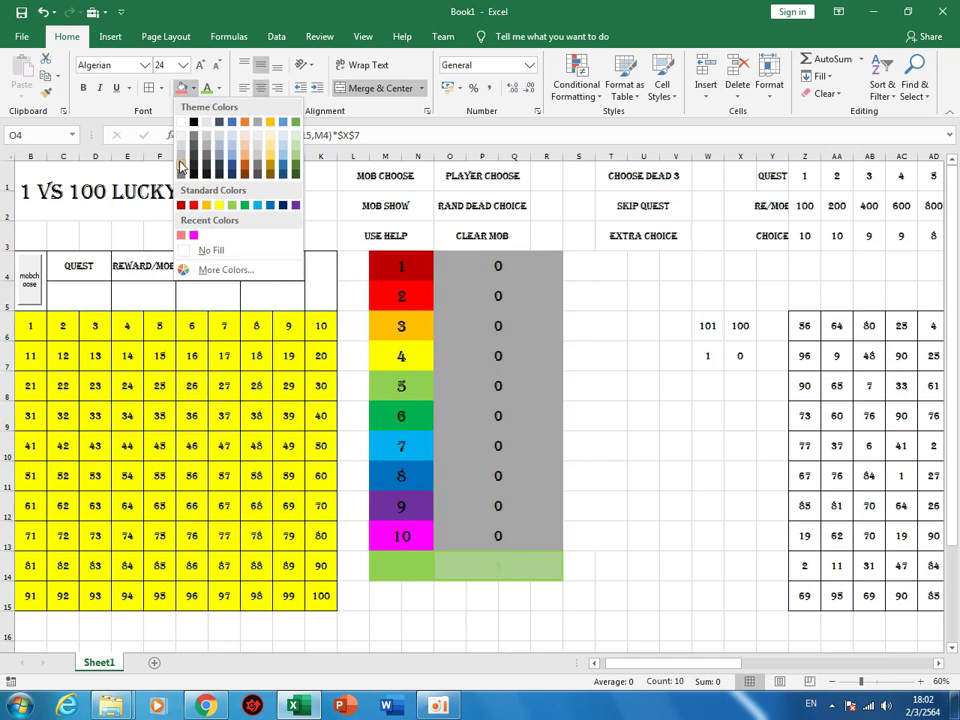
click(182, 172)
- Apply All Borders to M4:R13 and set X7 back to 1
drag(390, 260, 485, 536)
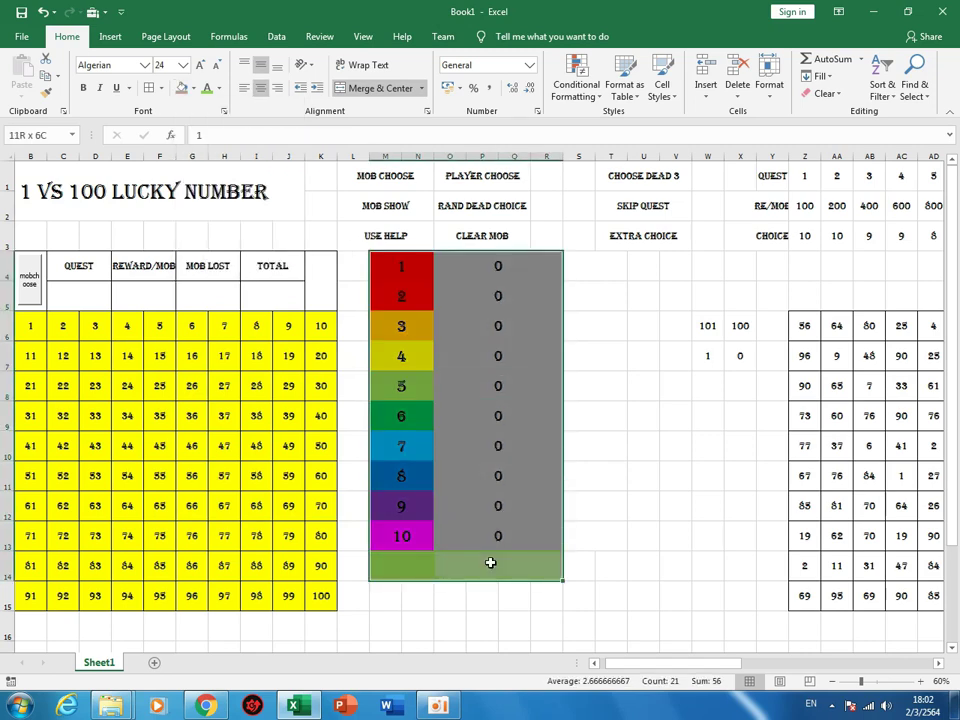
click(150, 88)
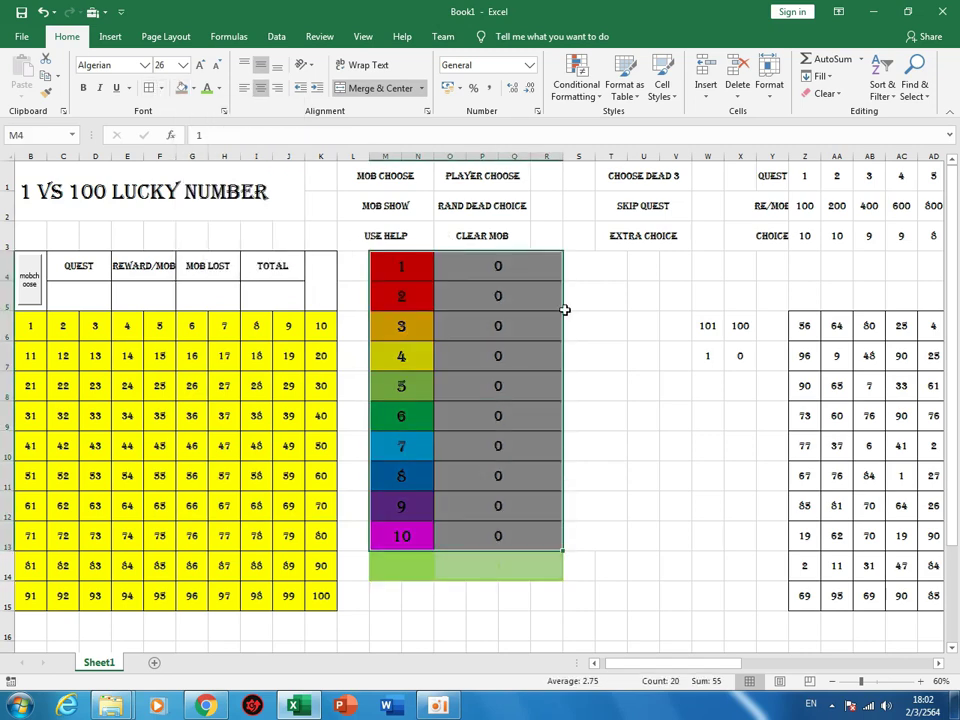
click(637, 380)
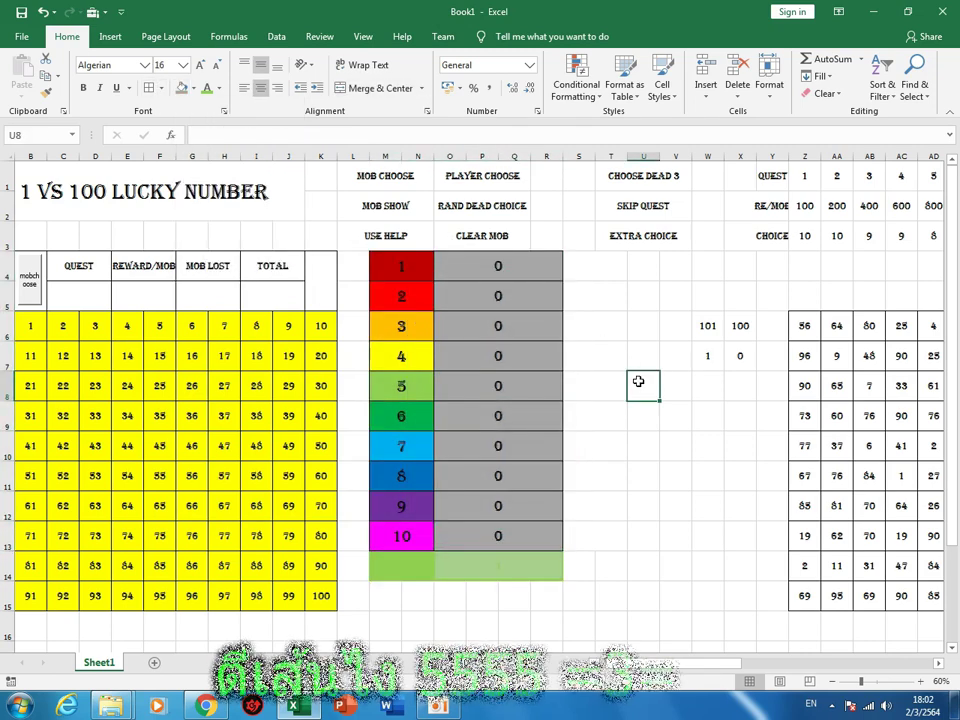
click(741, 360)
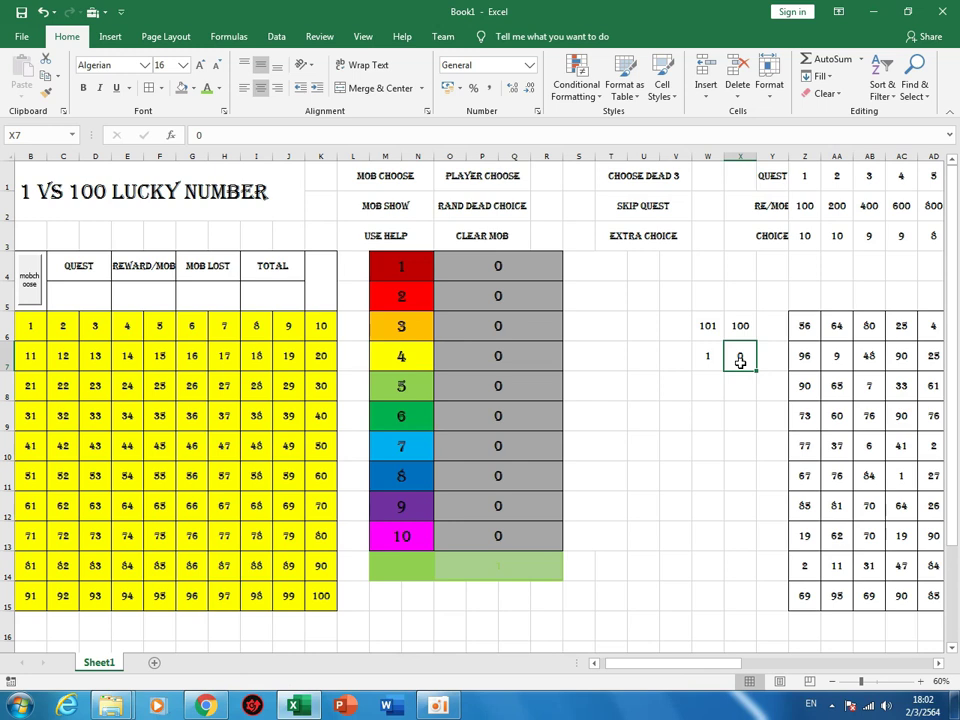
text(1)
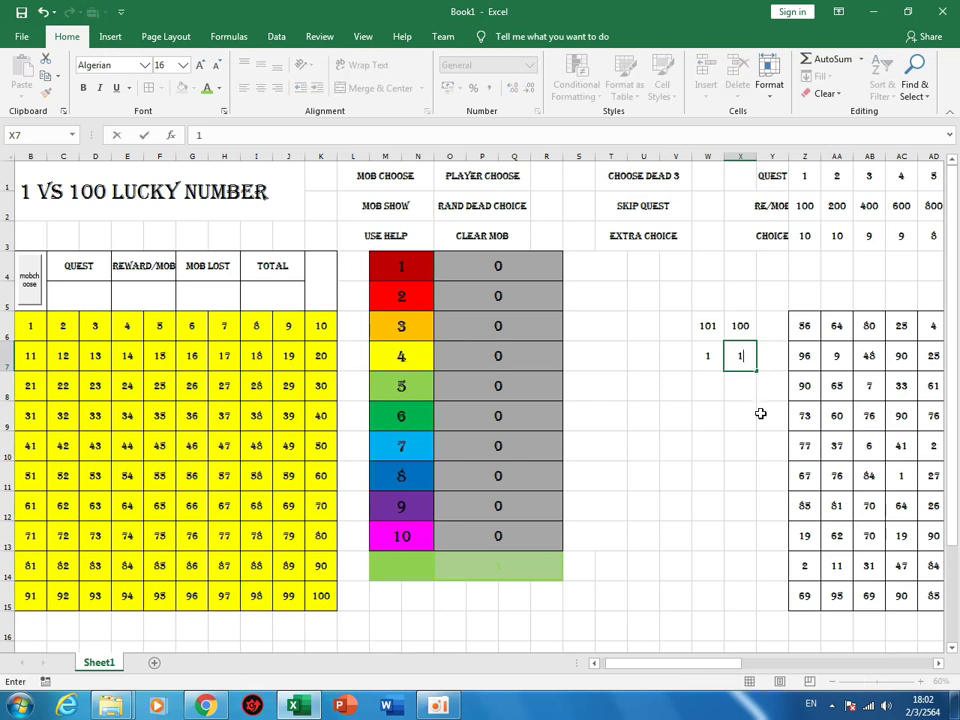
key(Return)
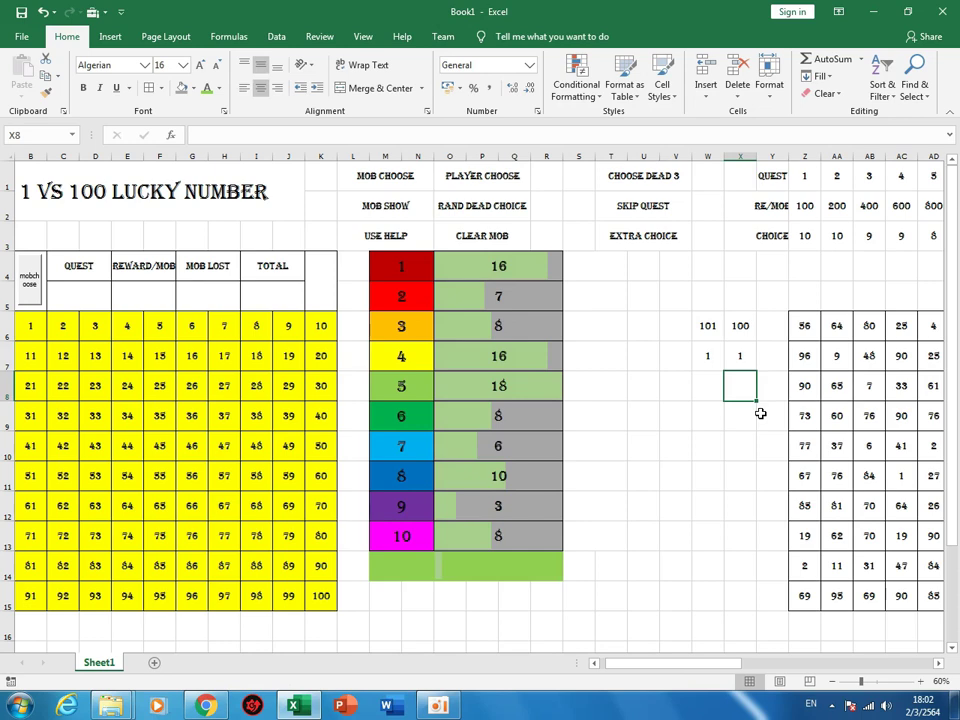
- Set X7 to 0, rerun the mobchoose macro, then restore X7 to 1 for counts 14, 9, 6, 10
click(548, 386)
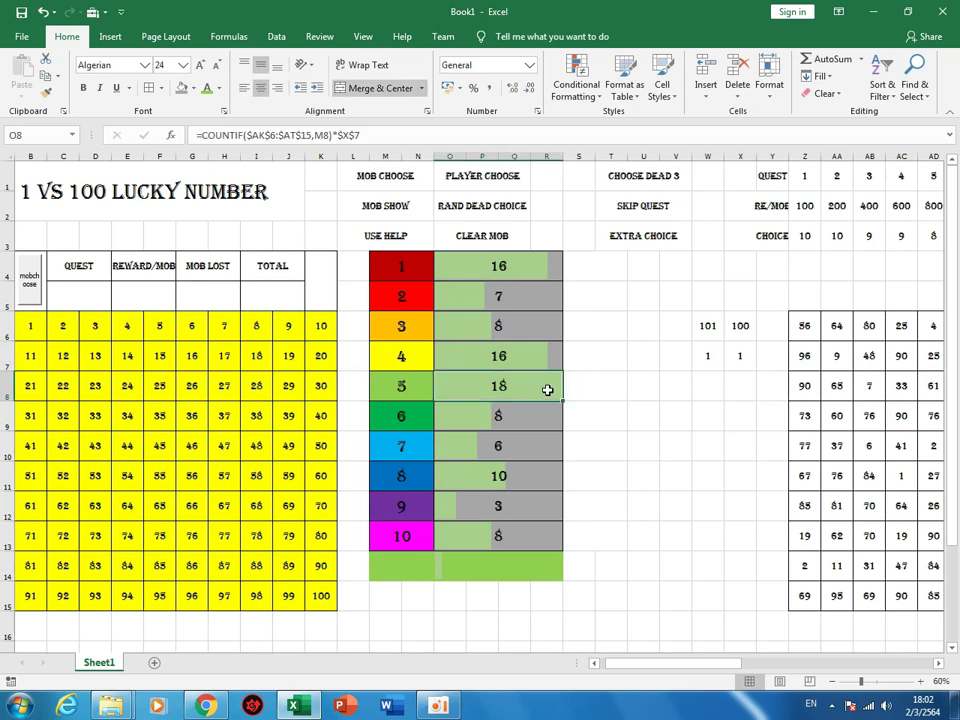
click(705, 403)
drag(671, 663, 655, 663)
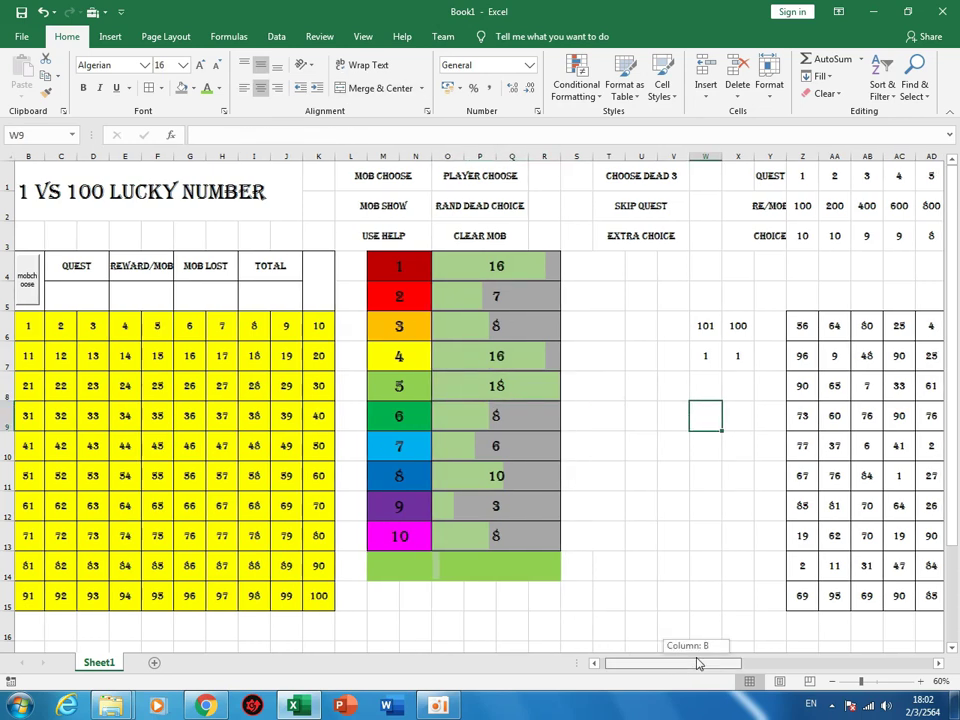
click(773, 355)
text(0)
key(Return)
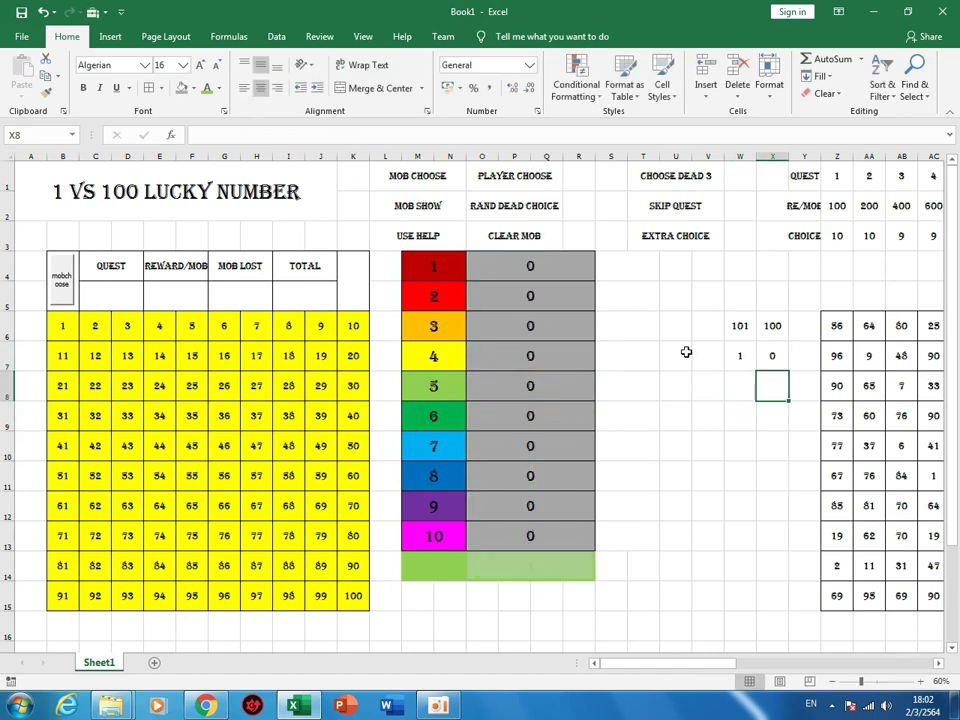
click(64, 280)
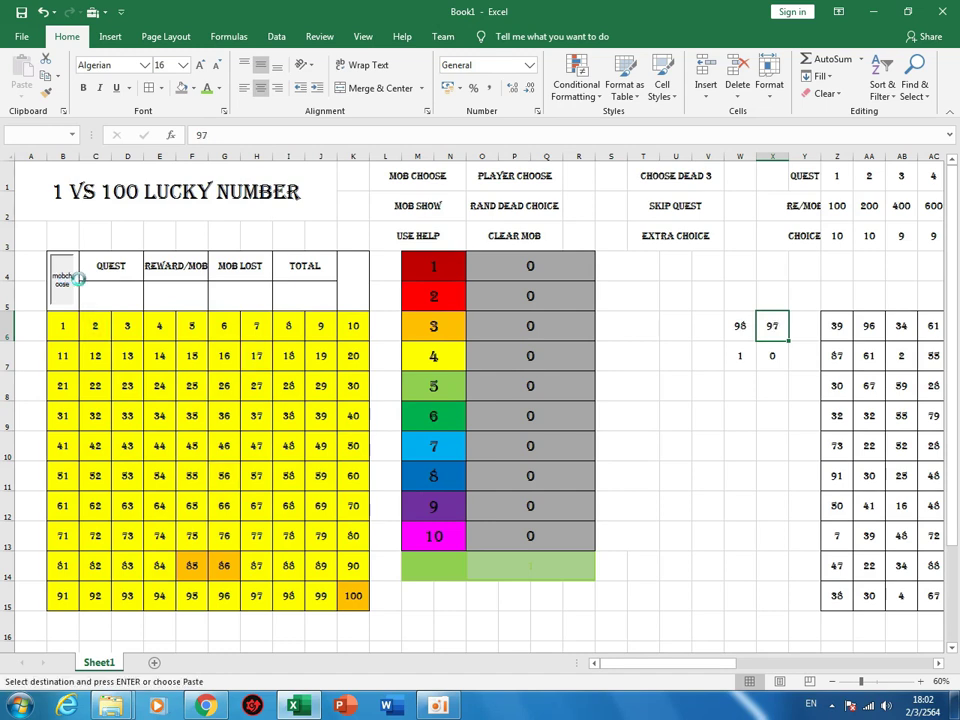
click(740, 445)
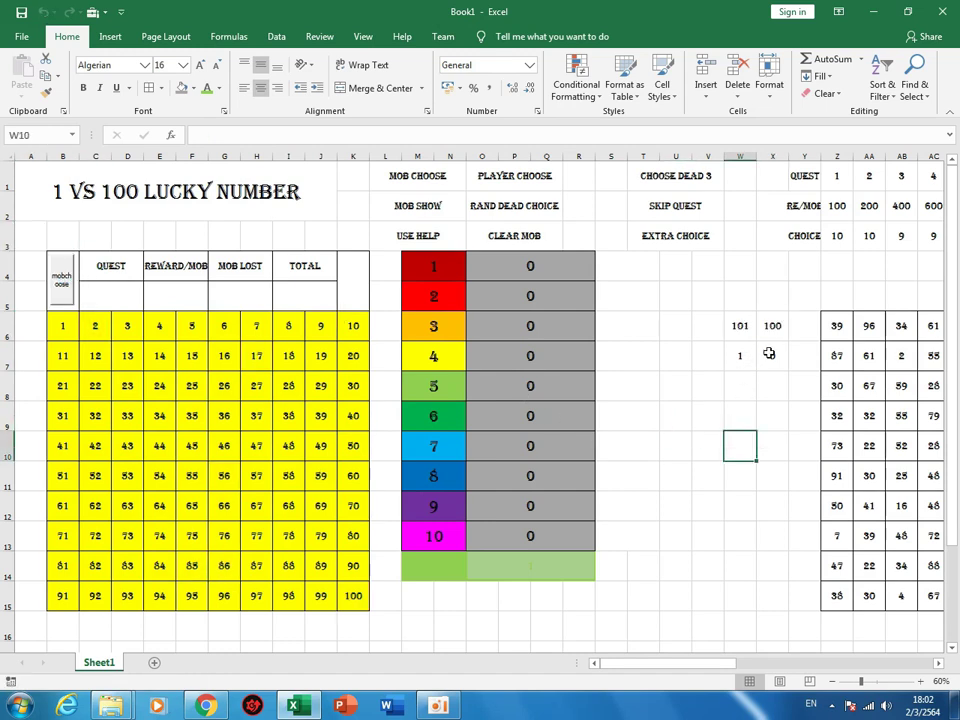
click(773, 355)
text(1)
key(Return)
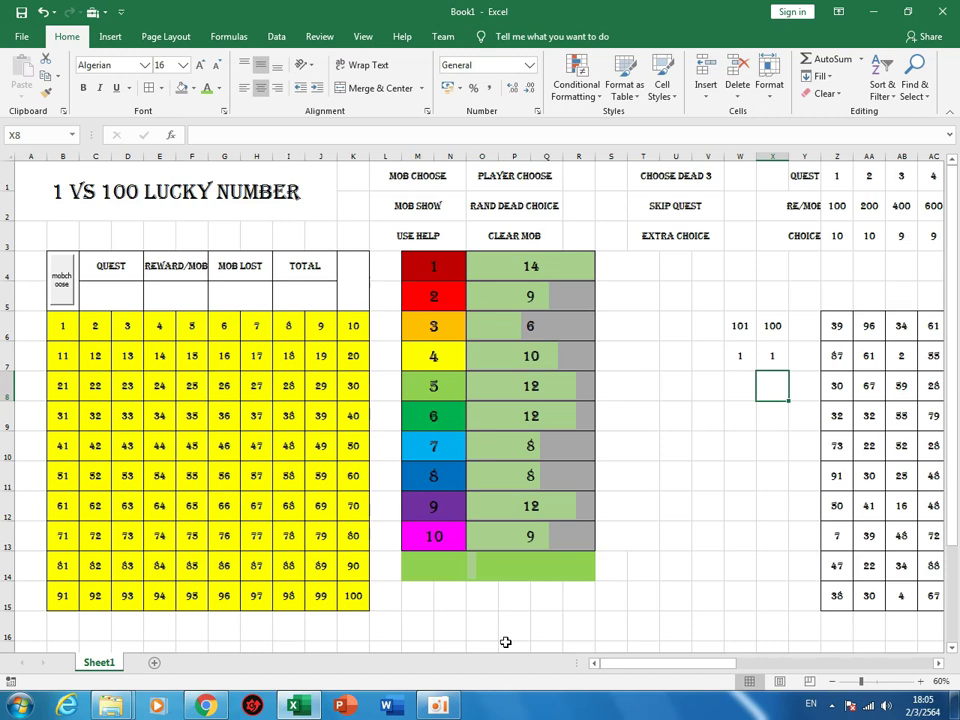
- Move the mobchoose button below the colour table near M15
click(419, 178)
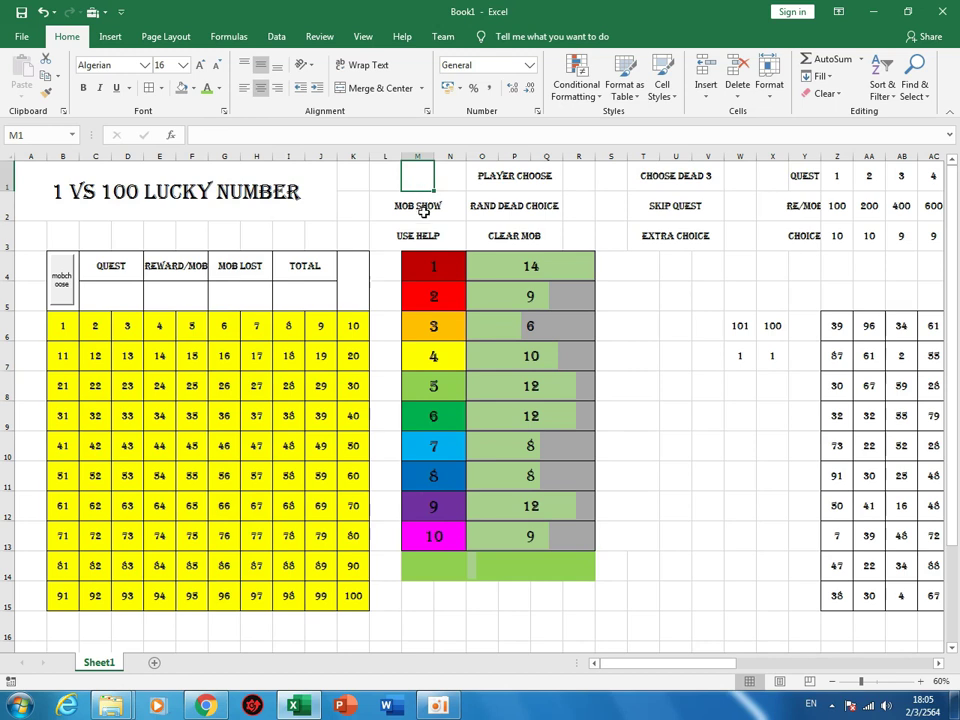
click(417, 208)
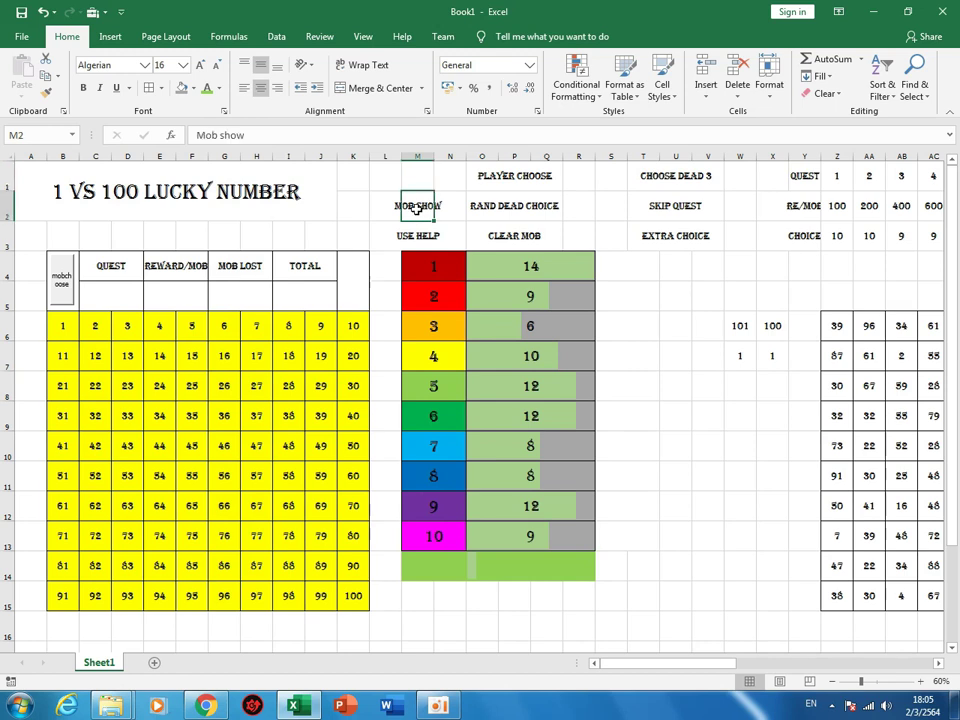
right_click(62, 264)
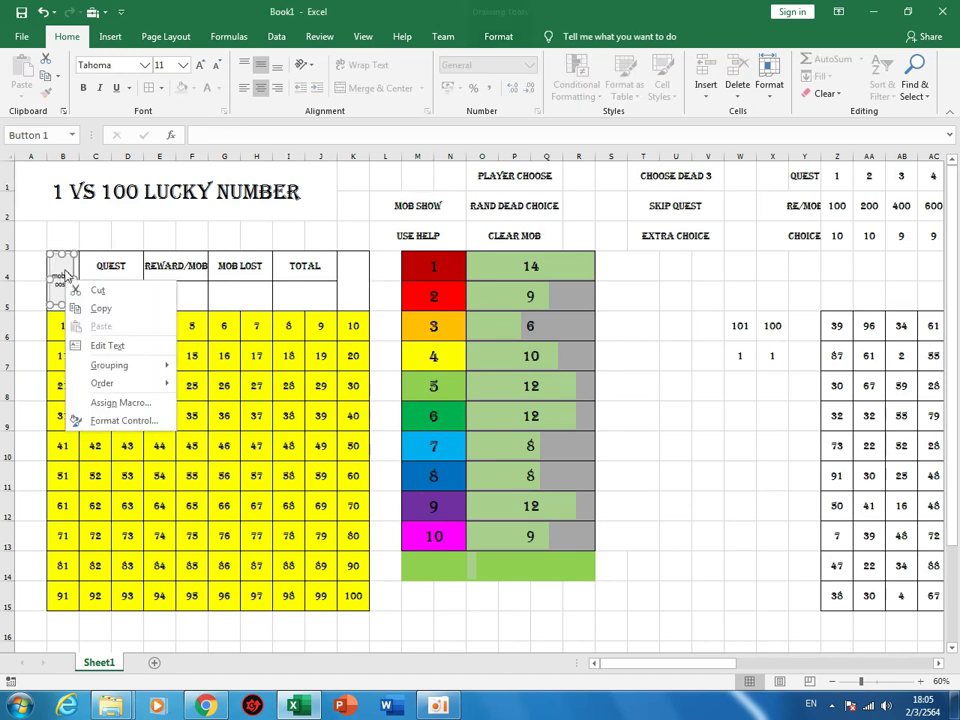
key(Escape)
mouse_move(63, 259)
mouse_down()
mouse_move(416, 602)
mouse_move(448, 616)
mouse_up()
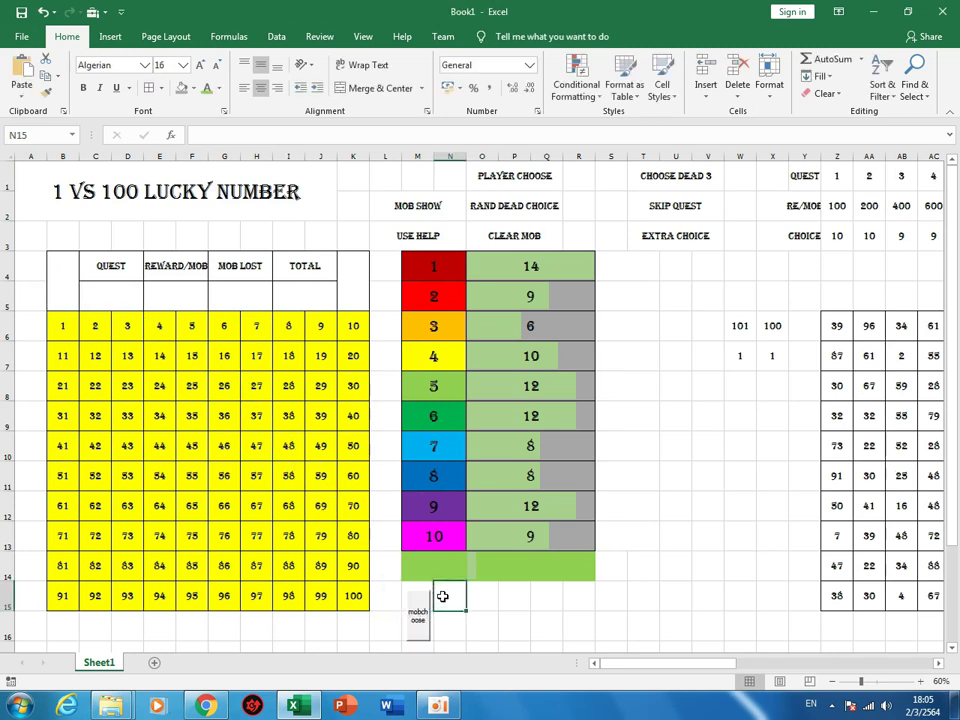
- Caption the copied button 'Mob Show' and select both buttons
click(450, 613)
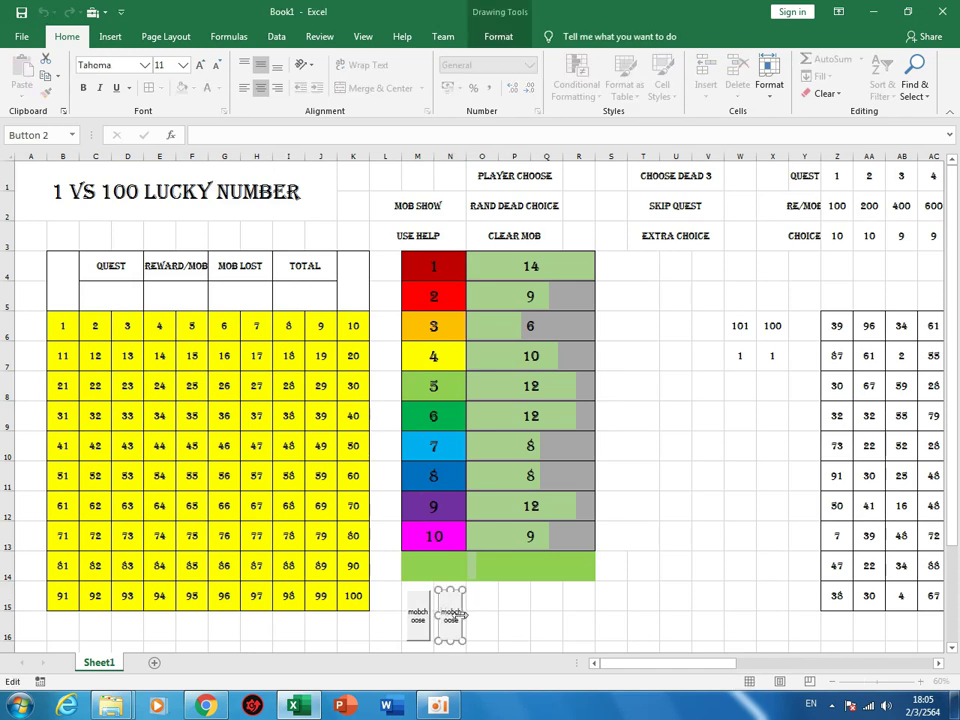
key(ctrl+a)
key(Delete)
text(ow)
click(518, 595)
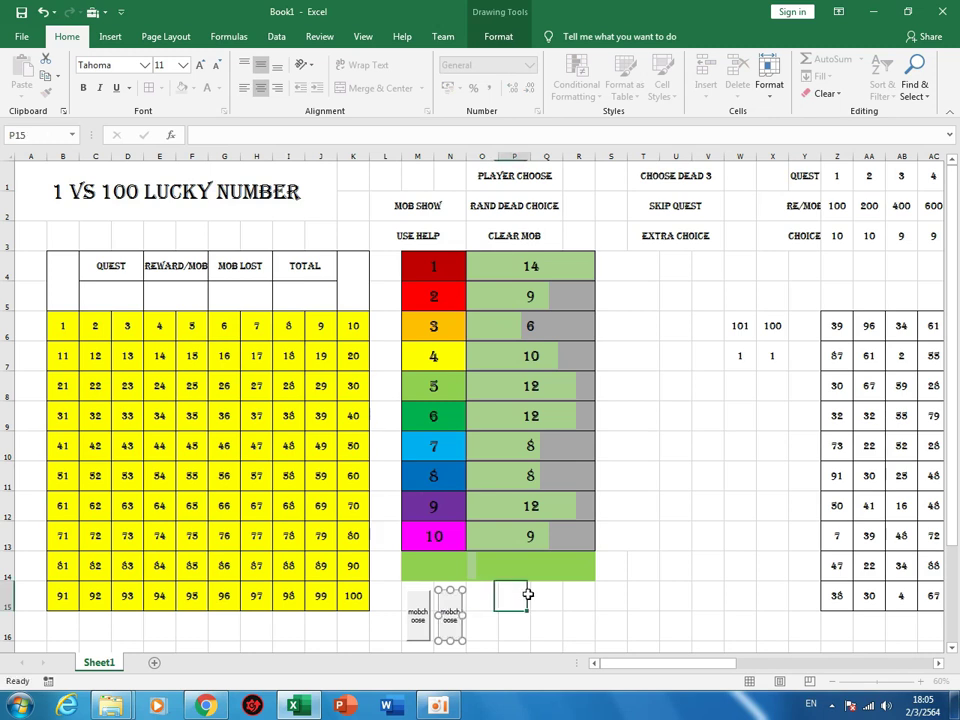
right_click(420, 616)
key(Escape)
ctrl+click(446, 625)
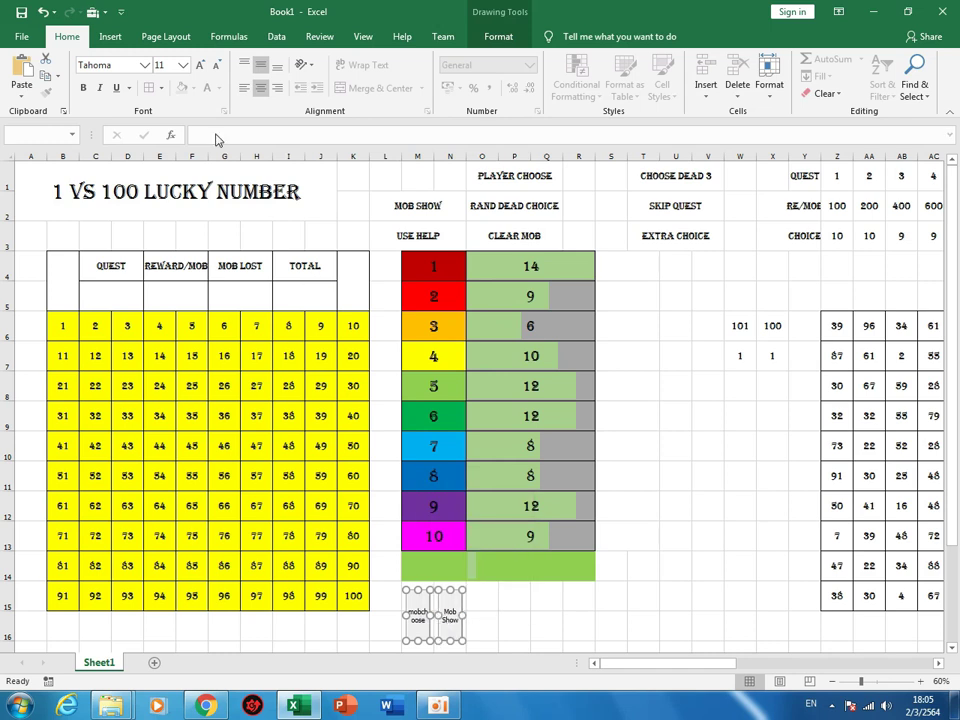
- Set both button captions to the Algerian font
click(103, 64)
text(Algerian)
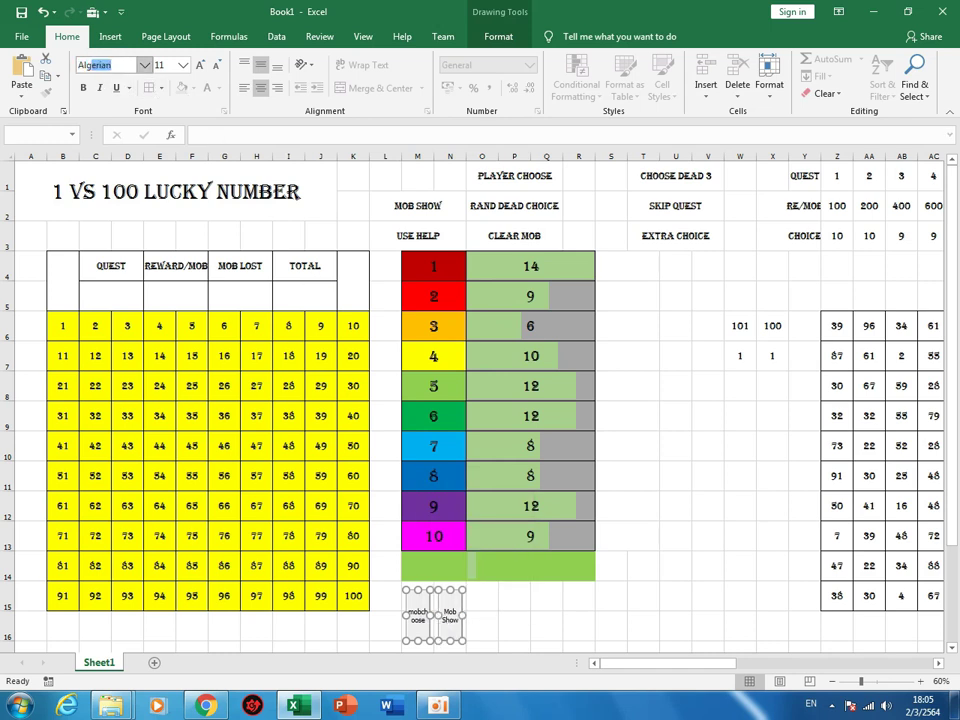
key(Return)
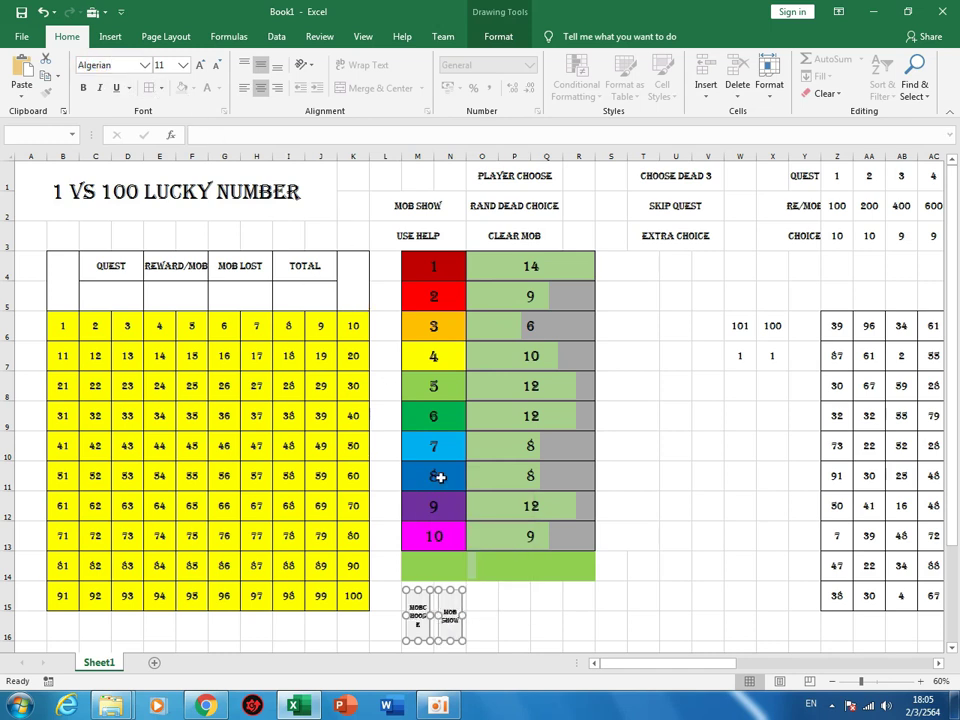
- Place Mob Show under column P and resize MOBCHOOSE to match it
click(468, 598)
right_click(460, 601)
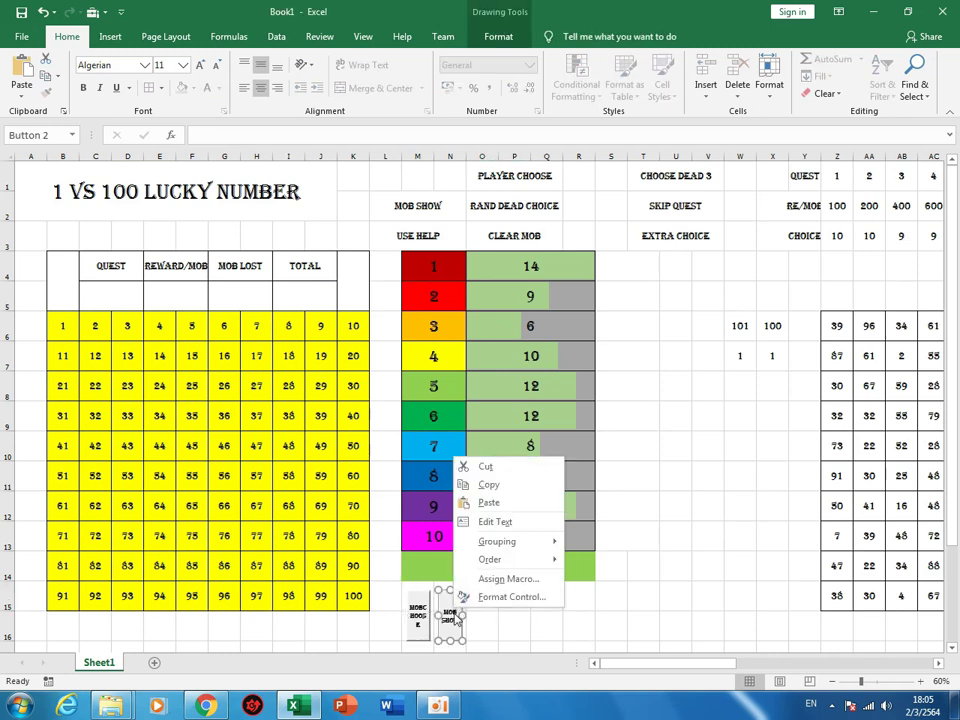
key(Escape)
drag(461, 601, 516, 609)
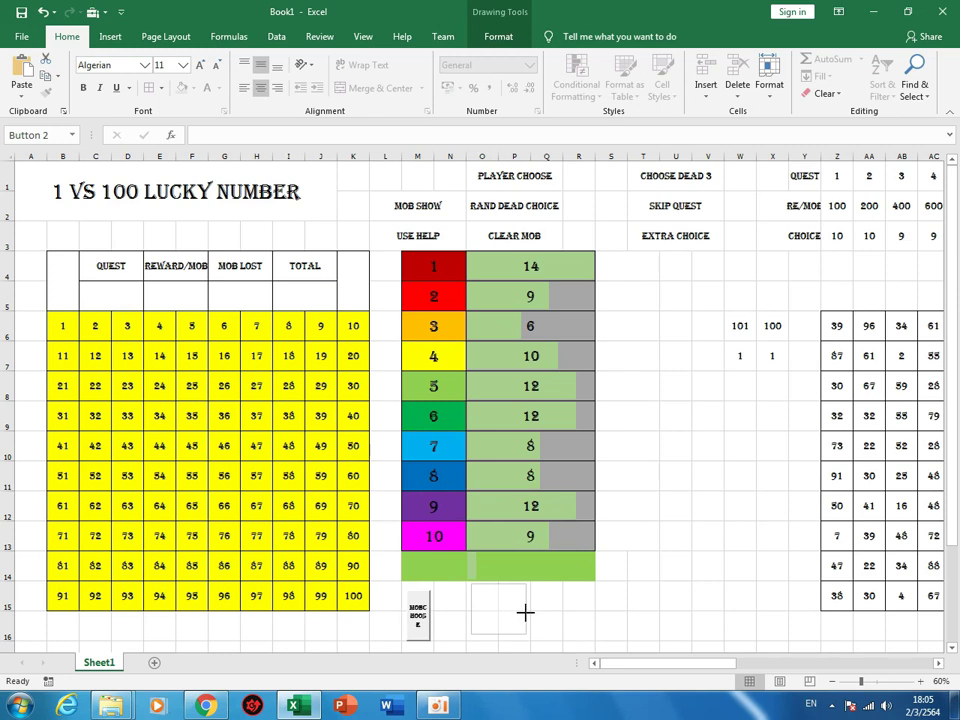
drag(516, 609, 497, 607)
right_click(425, 621)
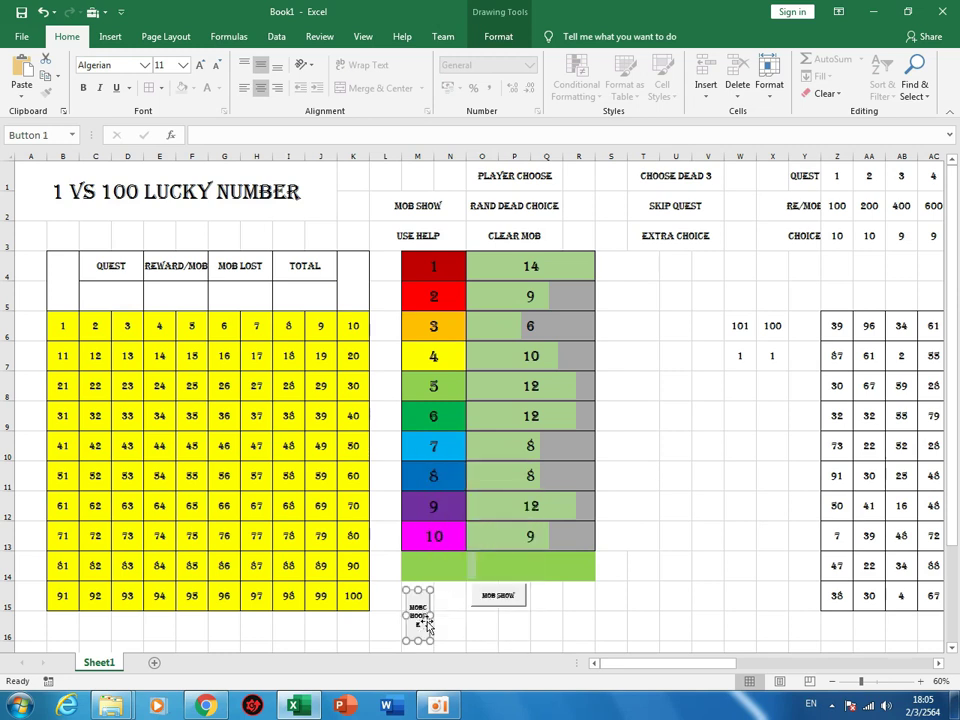
mouse_move(454, 618)
mouse_down()
mouse_move(462, 618)
mouse_move(434, 618)
mouse_move(448, 589)
mouse_up()
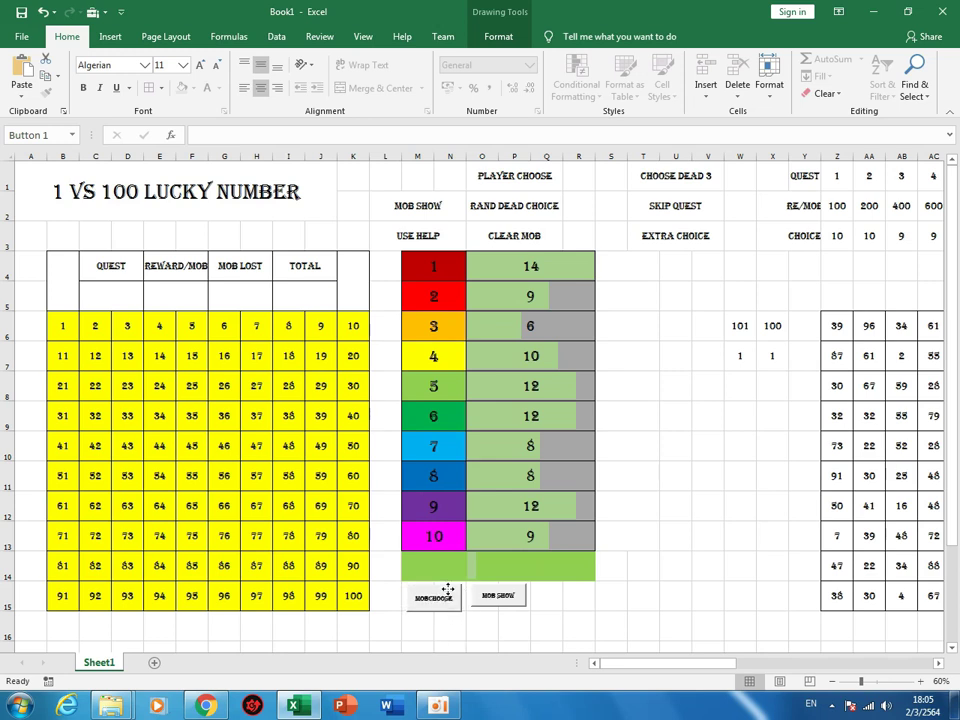
click(446, 592)
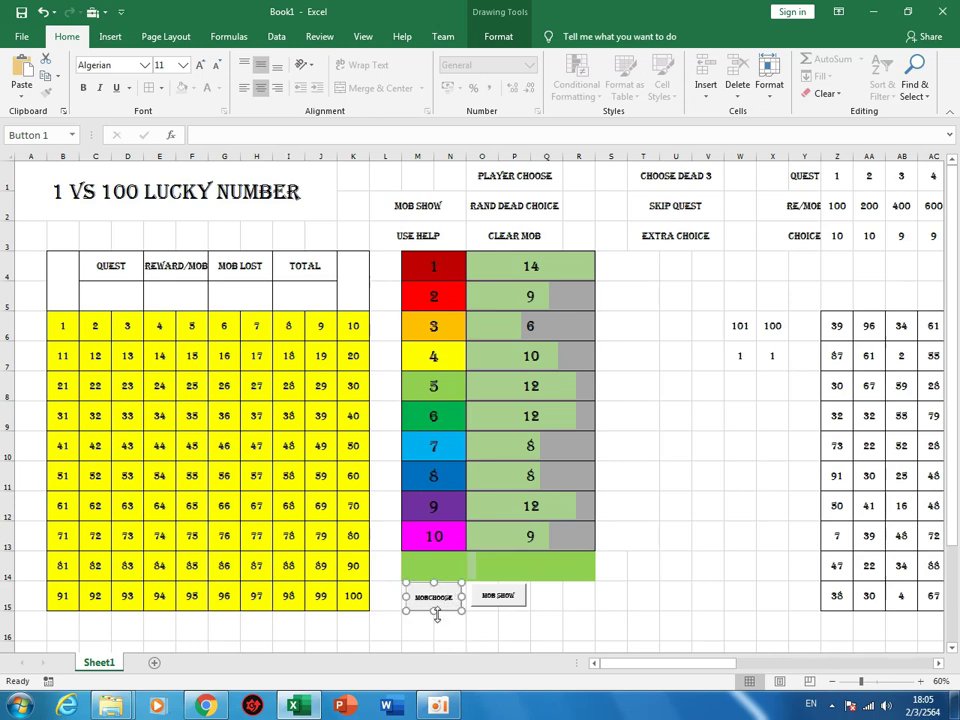
drag(436, 615, 438, 609)
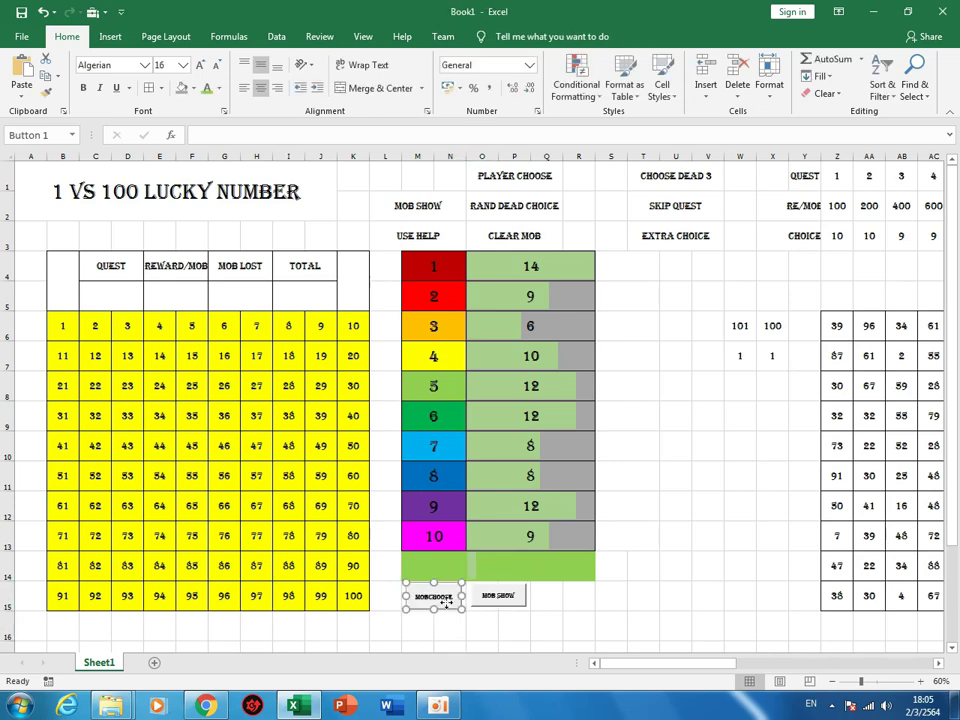
- Enlarge both button captions two font sizes to 14 pt and delete the MOB SHOW heading in M2
ctrl+right_click(490, 600)
key(Escape)
right_click(496, 606)
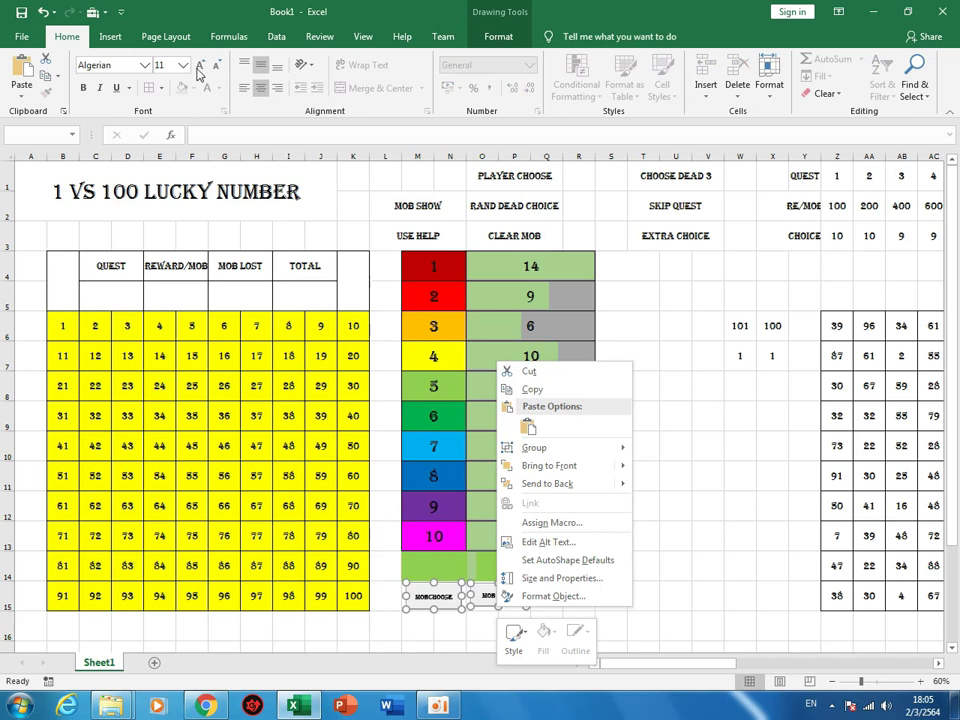
click(199, 66)
click(200, 65)
click(200, 65)
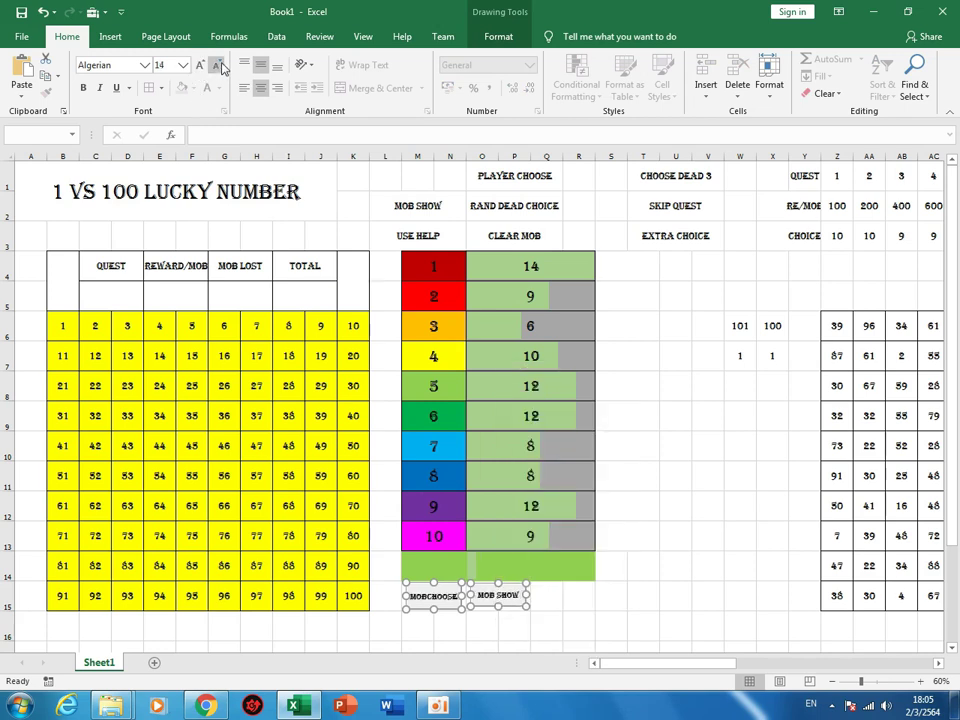
click(611, 625)
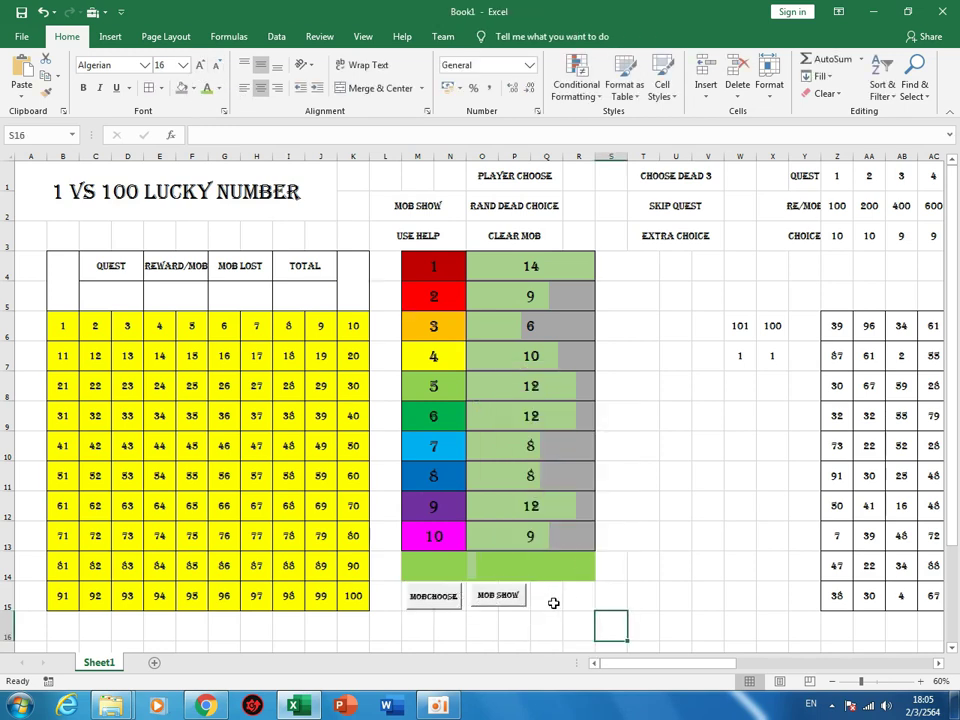
click(425, 206)
key(Delete)
click(719, 480)
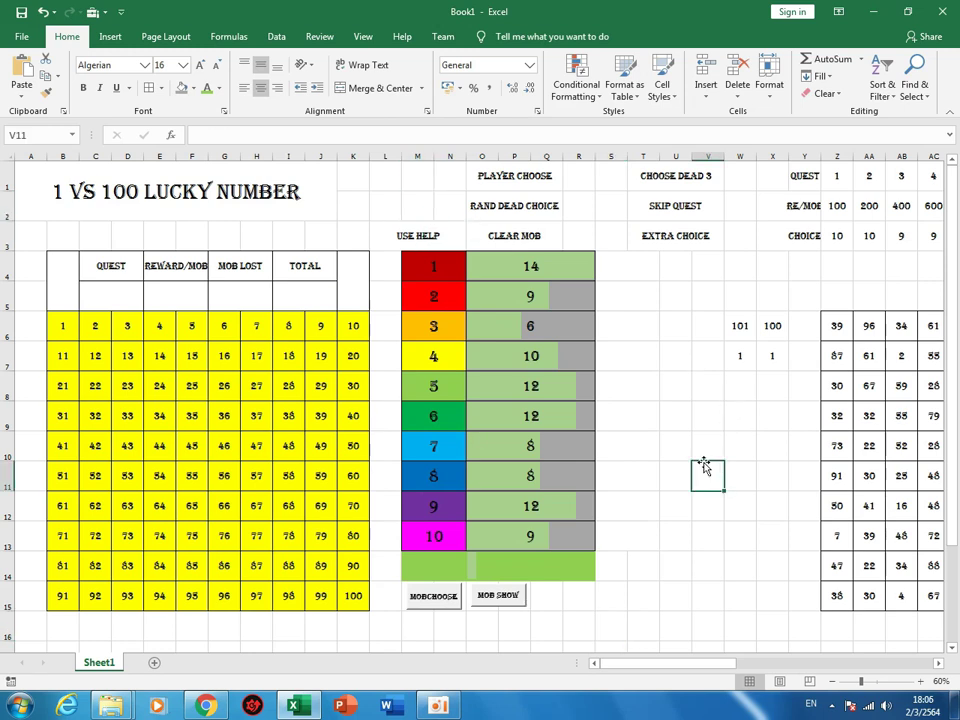
- Move PLAYER CHOOSE, RAND DEAD CHOICE and CLEAR MOB to W10:W12, with USE HELP above in W9
mouse_move(505, 178)
mouse_down()
mouse_move(514, 236)
mouse_move(740, 441)
mouse_up()
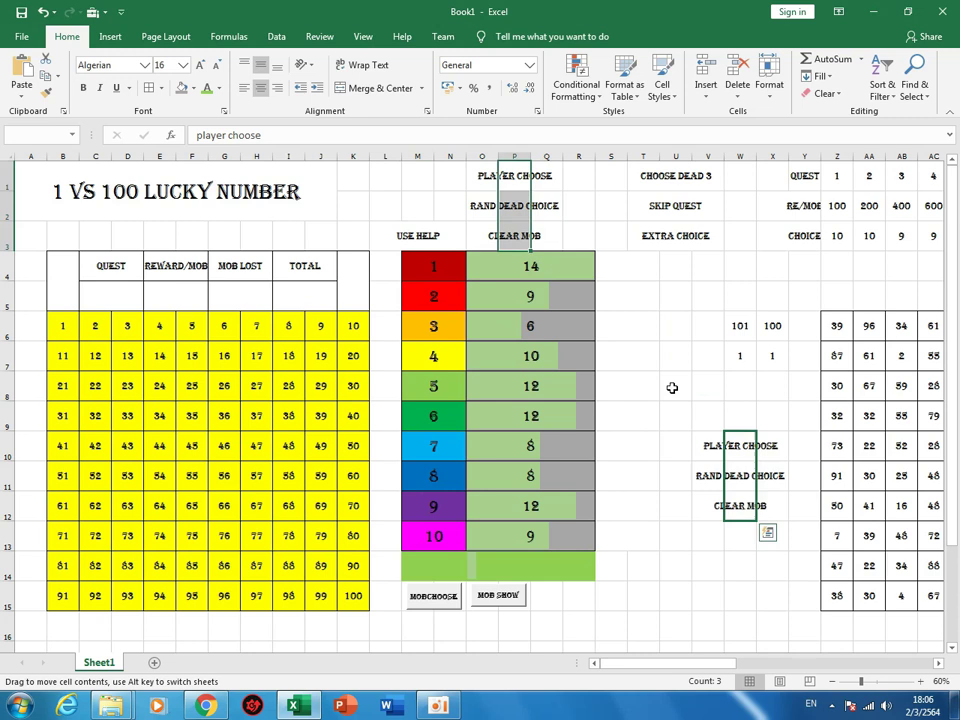
click(422, 240)
mouse_move(426, 227)
mouse_down()
mouse_move(585, 283)
mouse_move(740, 414)
mouse_up()
click(676, 326)
- Review the CHOOSE DEAD 3, SKIP QUEST and EXTRA CHOICE labels in column U
click(457, 192)
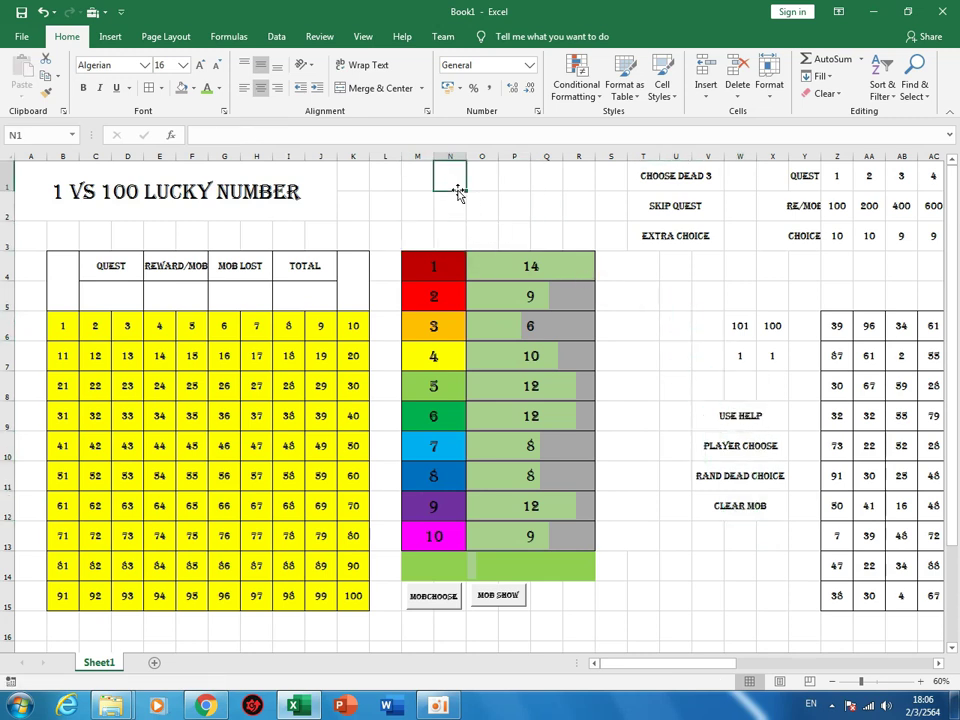
click(684, 176)
click(679, 214)
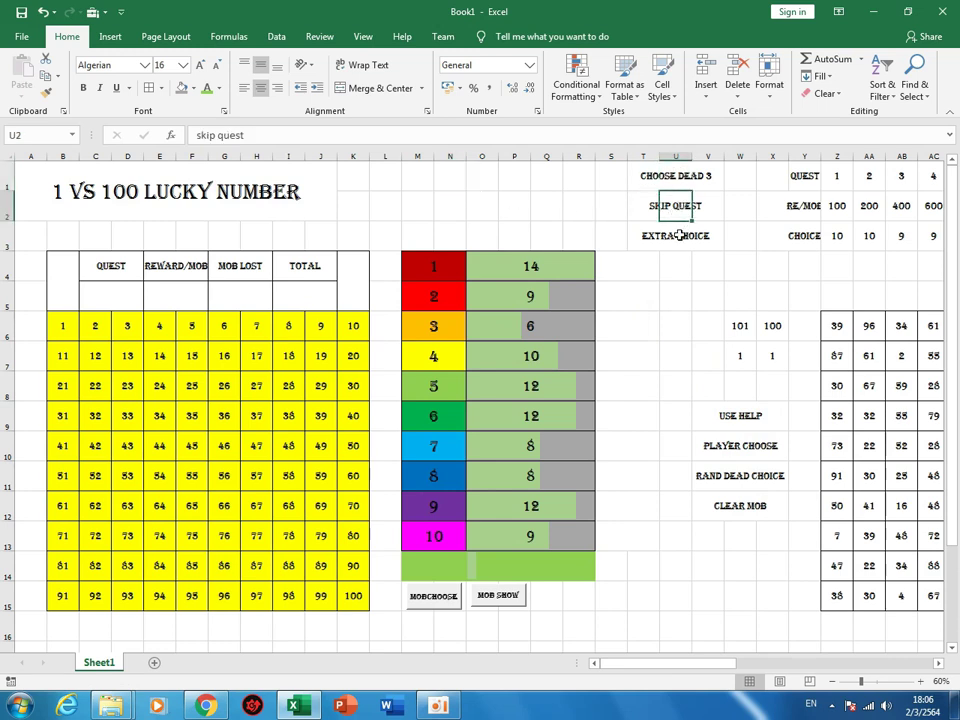
click(679, 241)
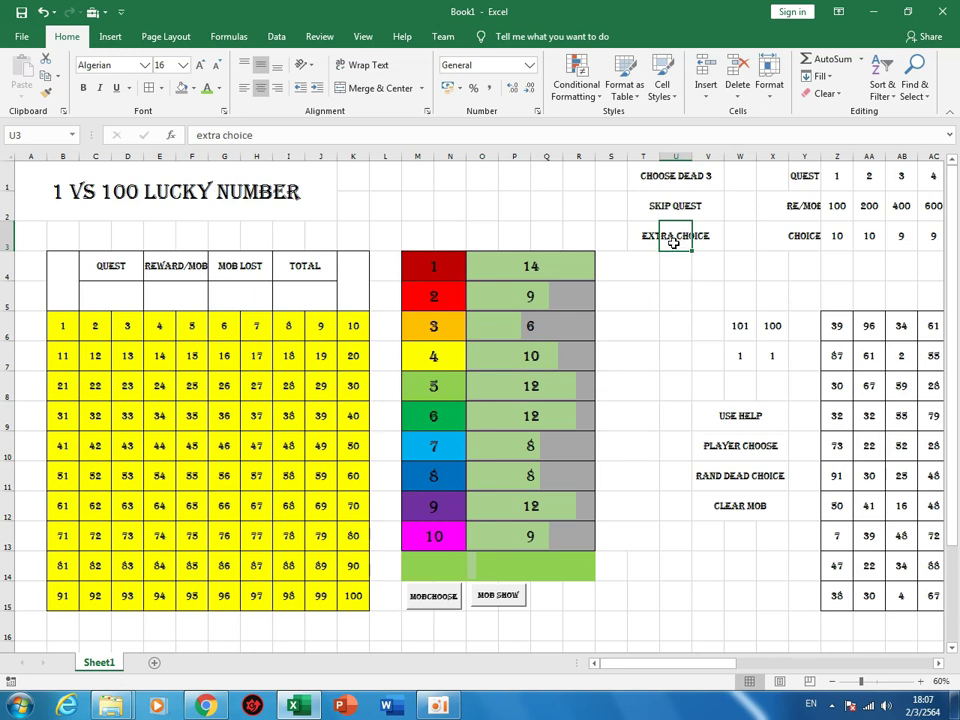
click(667, 179)
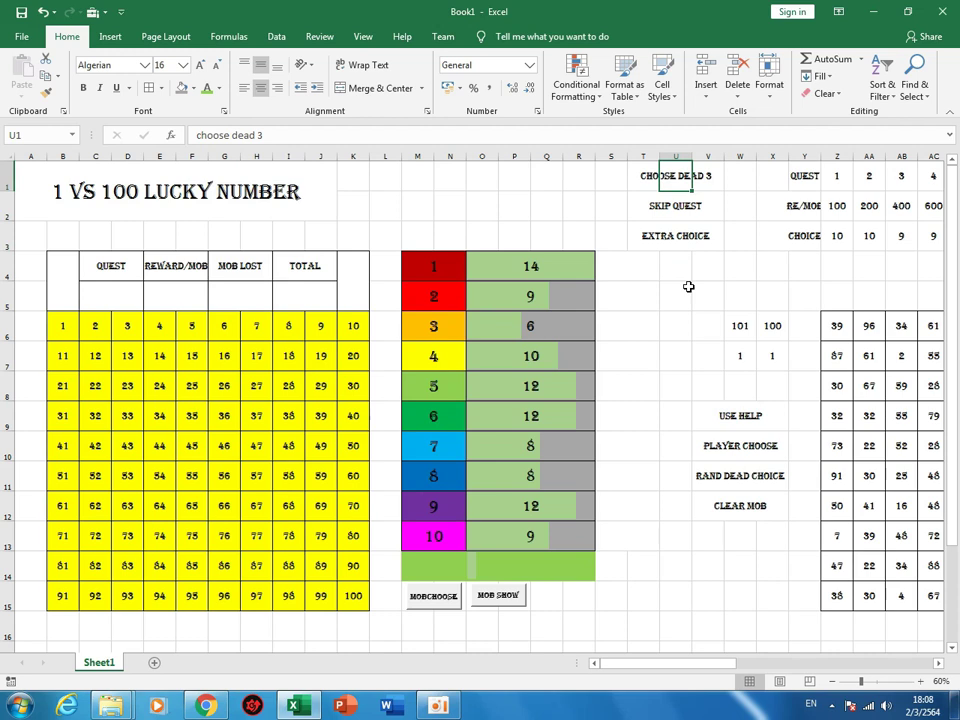
- Merge M1:N1 and fill a merged 'Protect / 2' heading across row 1 to R1
drag(420, 176, 448, 177)
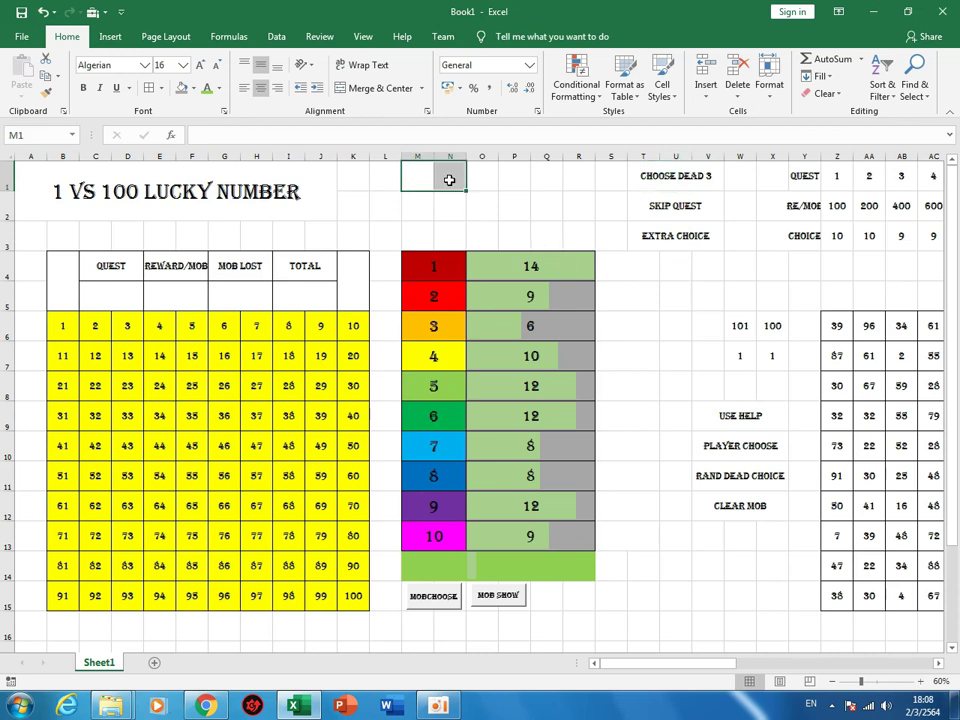
click(390, 92)
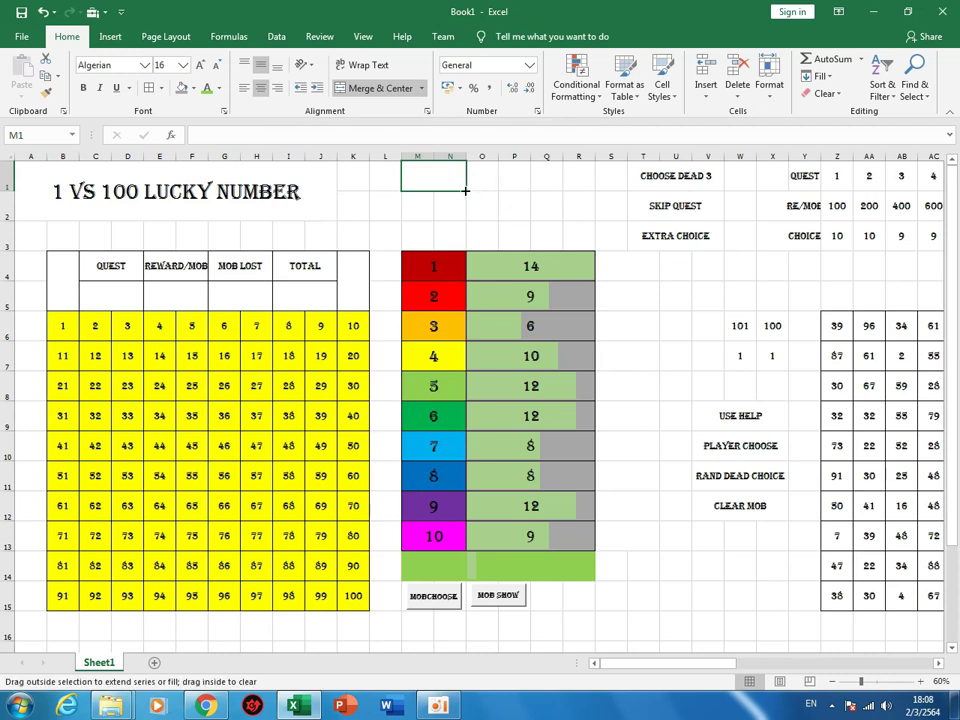
drag(465, 190, 595, 190)
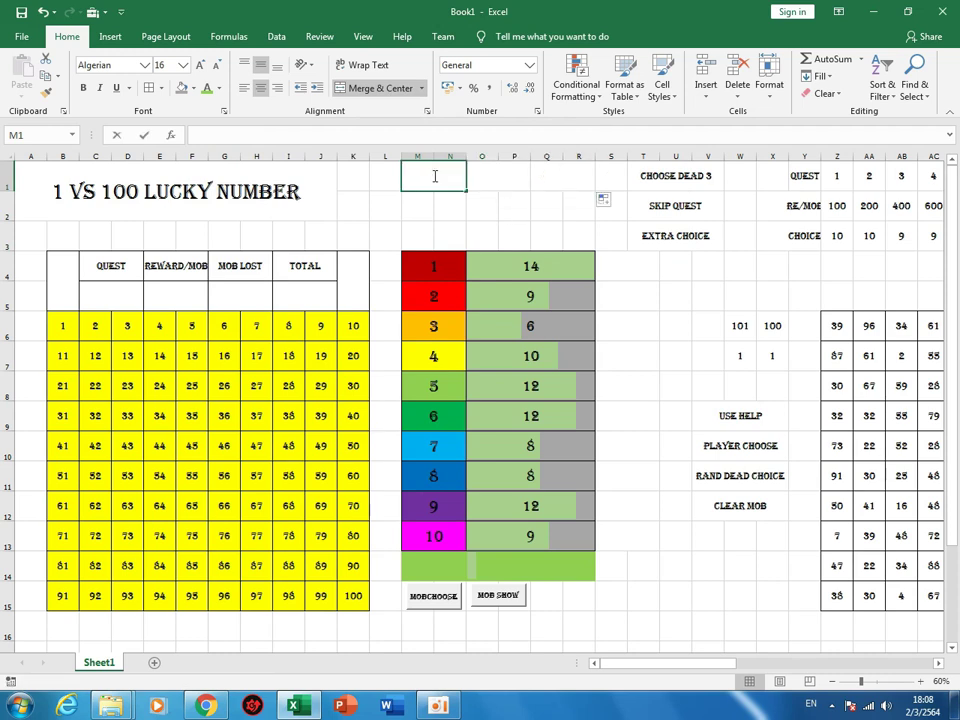
text(Protec)
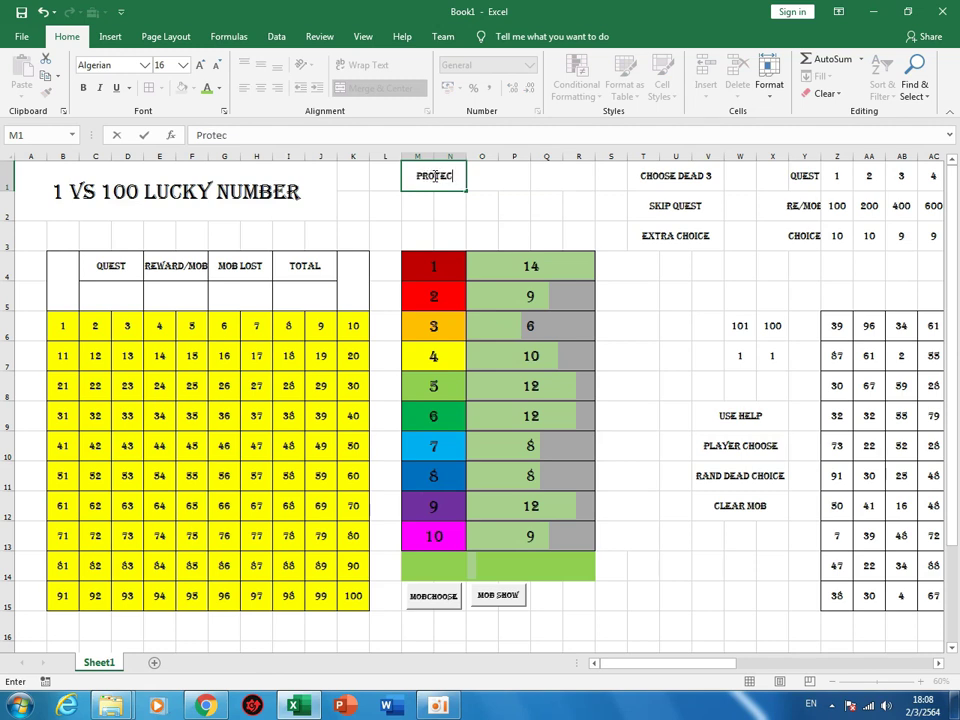
text(t / 2)
key(Return)
click(460, 183)
drag(465, 187, 591, 186)
- Change the filled headings to 'Protect / 4' in O1 and 'End game' in Q1
click(508, 176)
click(426, 135)
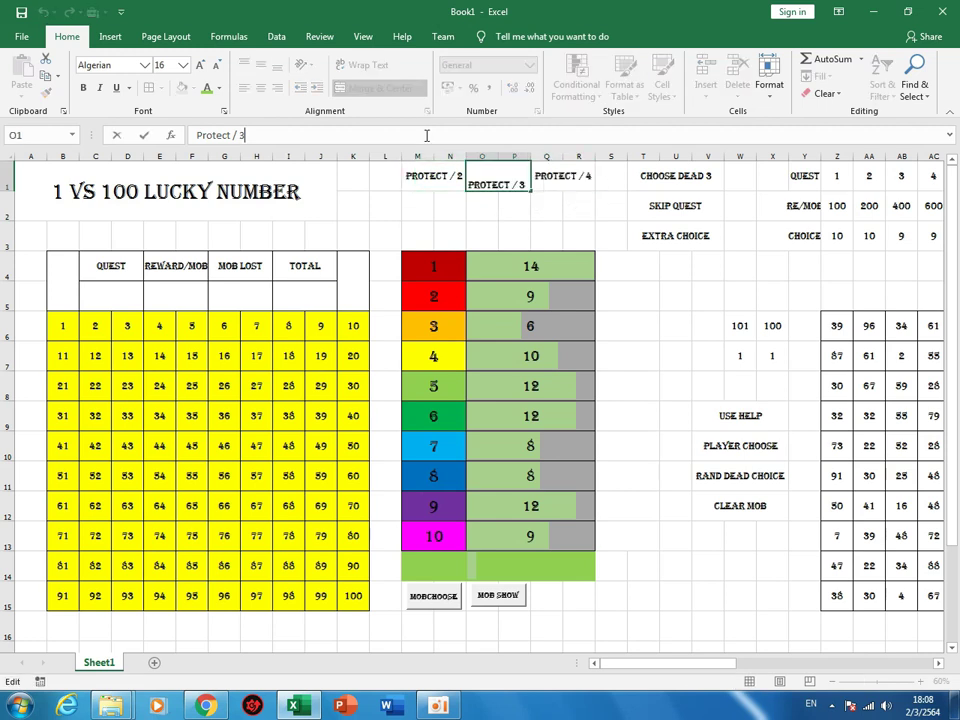
text(4)
key(Tab)
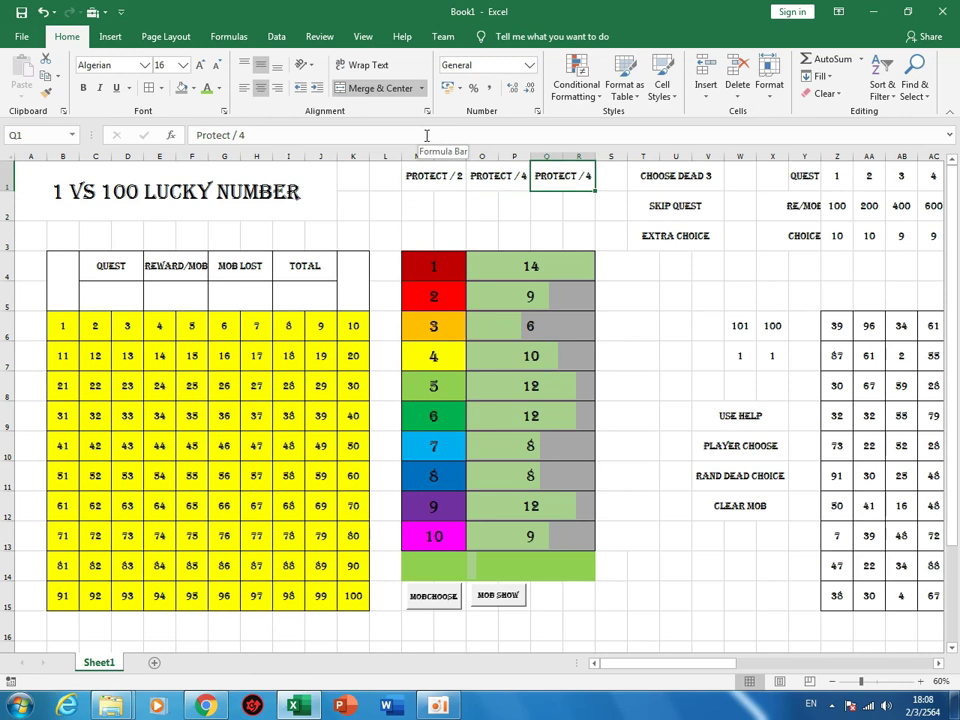
text(End ga)
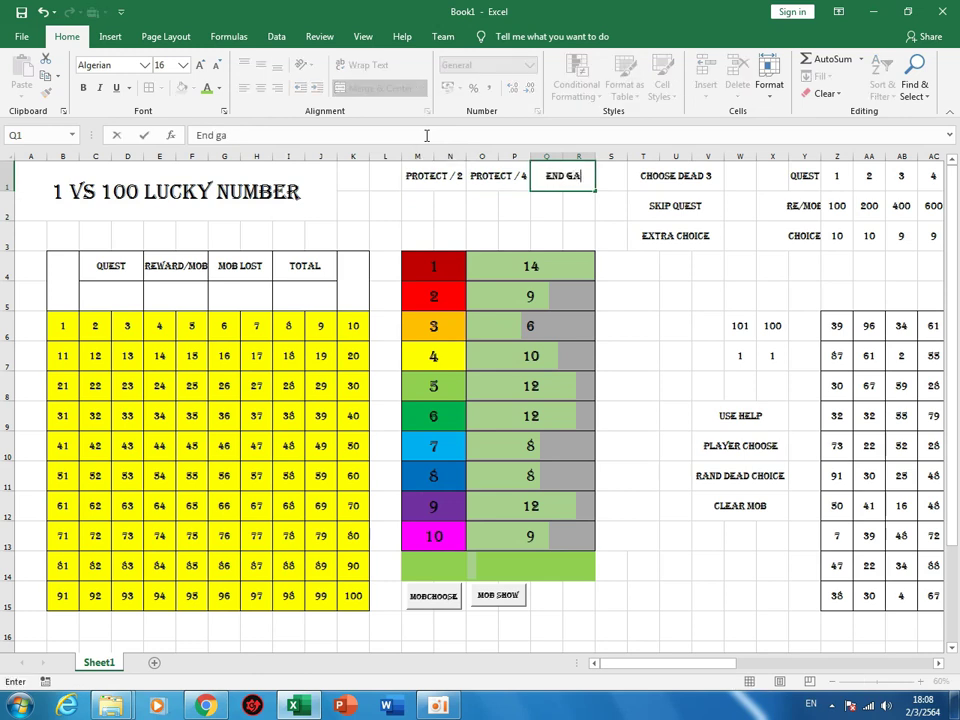
text(me)
key(Return)
drag(457, 175, 548, 175)
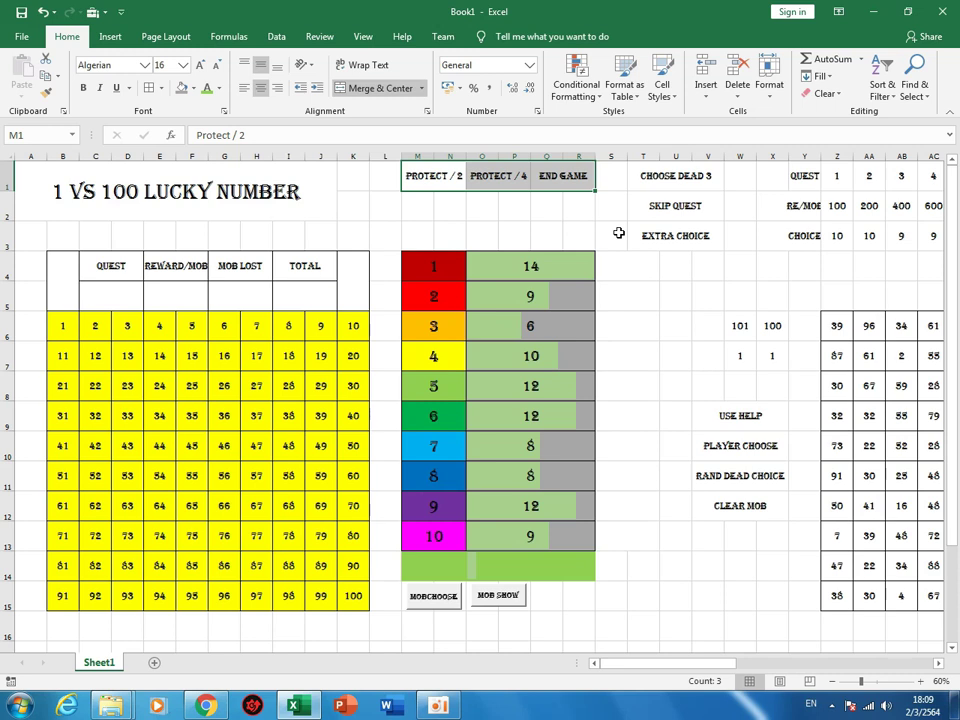
click(512, 236)
- Merge M2:P2, extend the merged format down to row 3, and label it 'Skip Quest'
drag(433, 176, 563, 178)
click(577, 227)
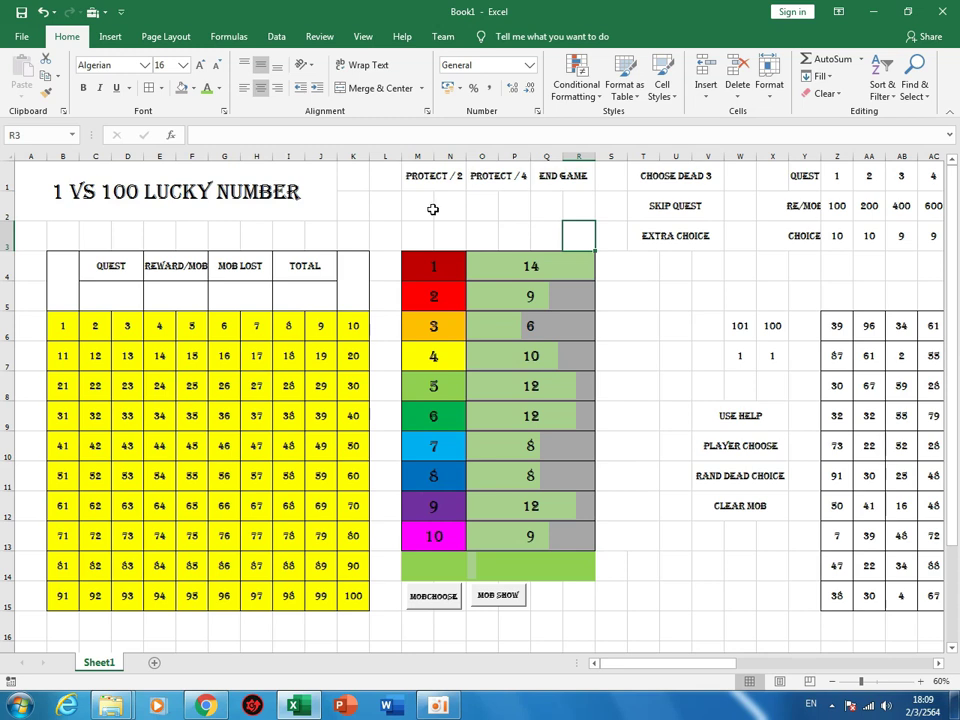
drag(432, 209, 515, 208)
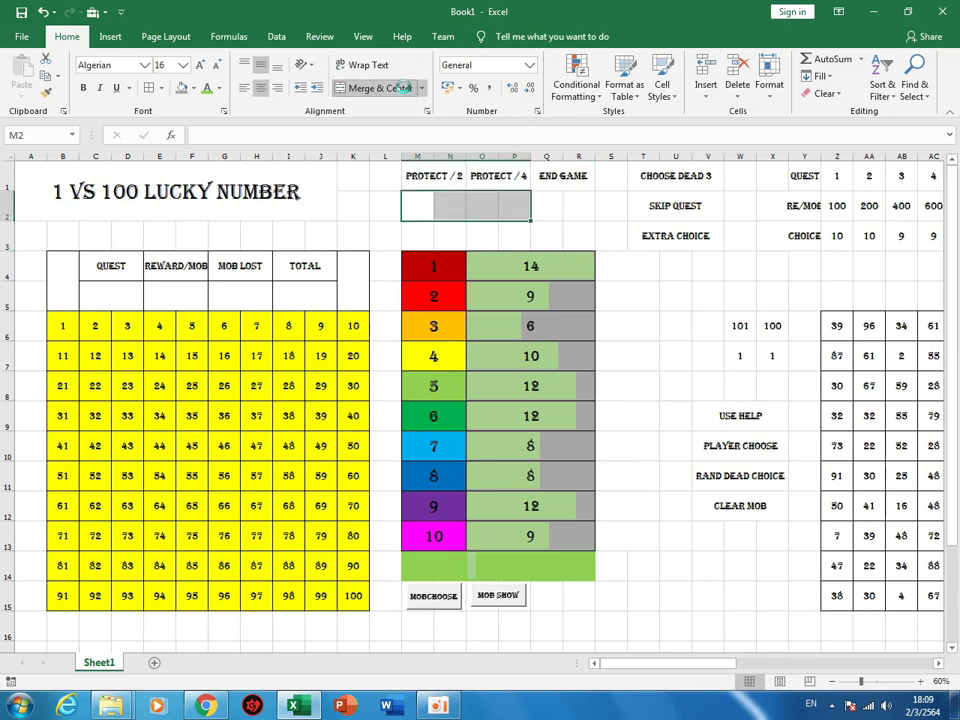
click(400, 88)
drag(529, 219, 530, 241)
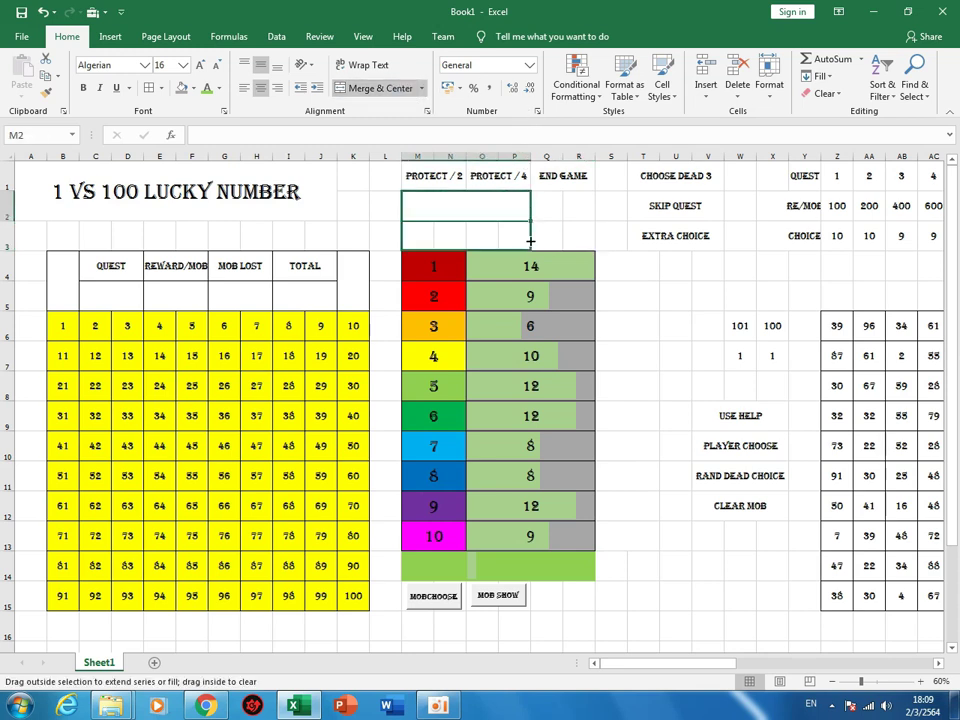
click(498, 209)
text(Sk)
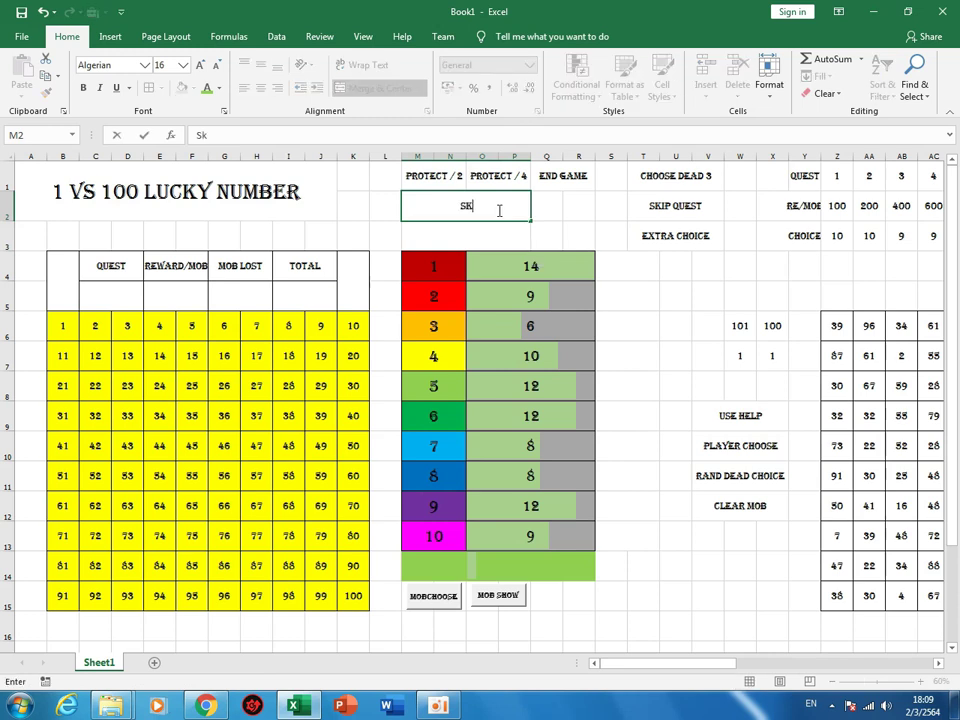
text(ip Quest)
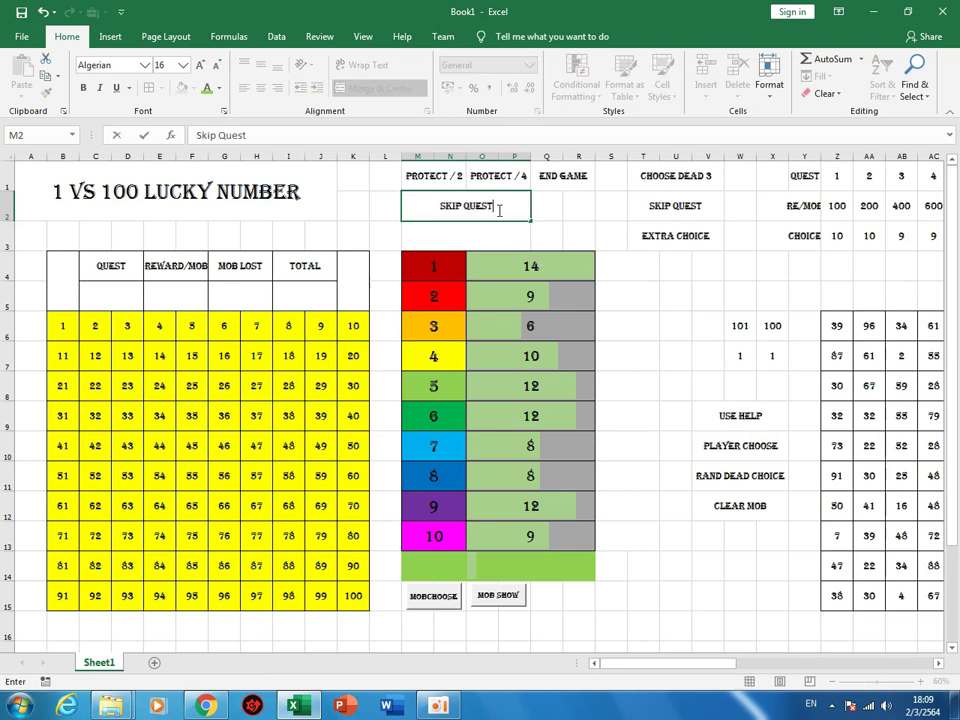
key(Return)
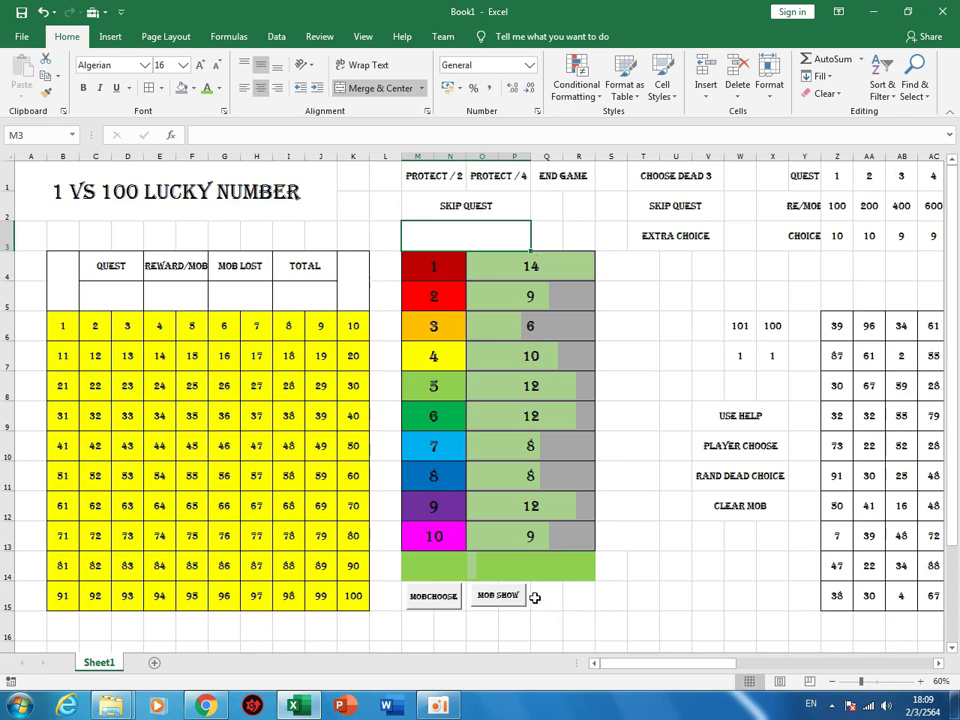
- Review the PLAYER CHOOSE, USE HELP, RAND DEAD CHOICE and CLEAR MOB labels in column W
click(746, 447)
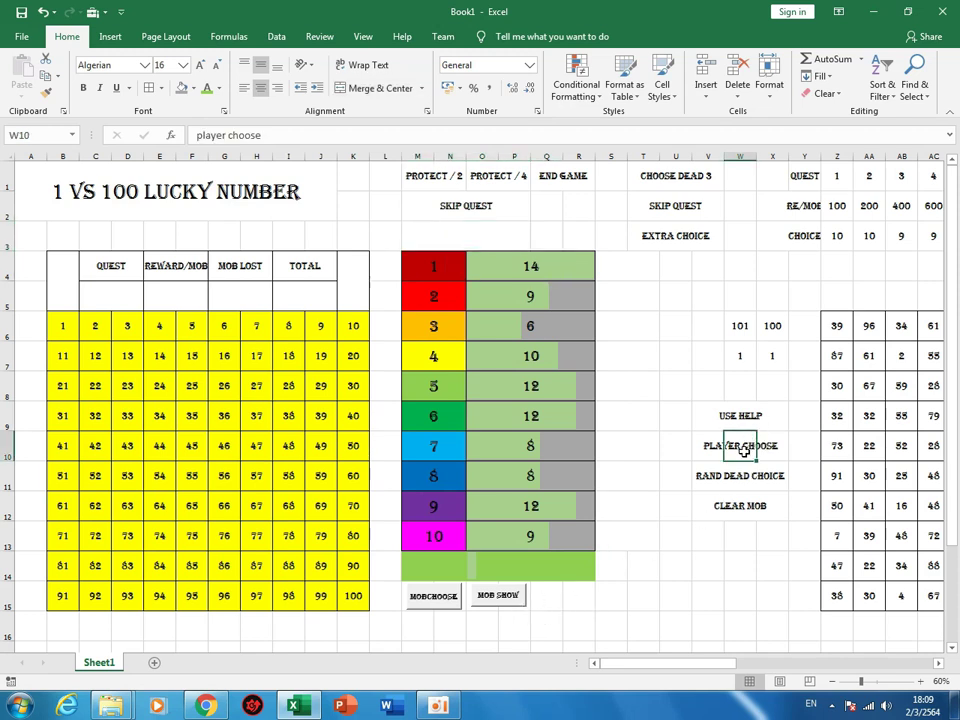
click(743, 424)
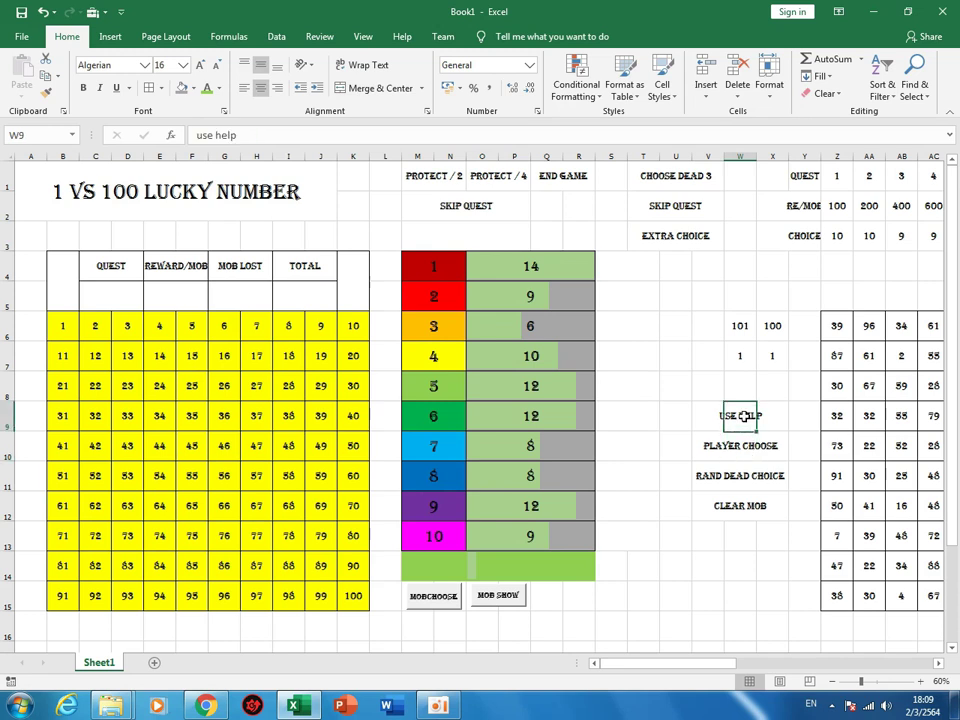
click(741, 447)
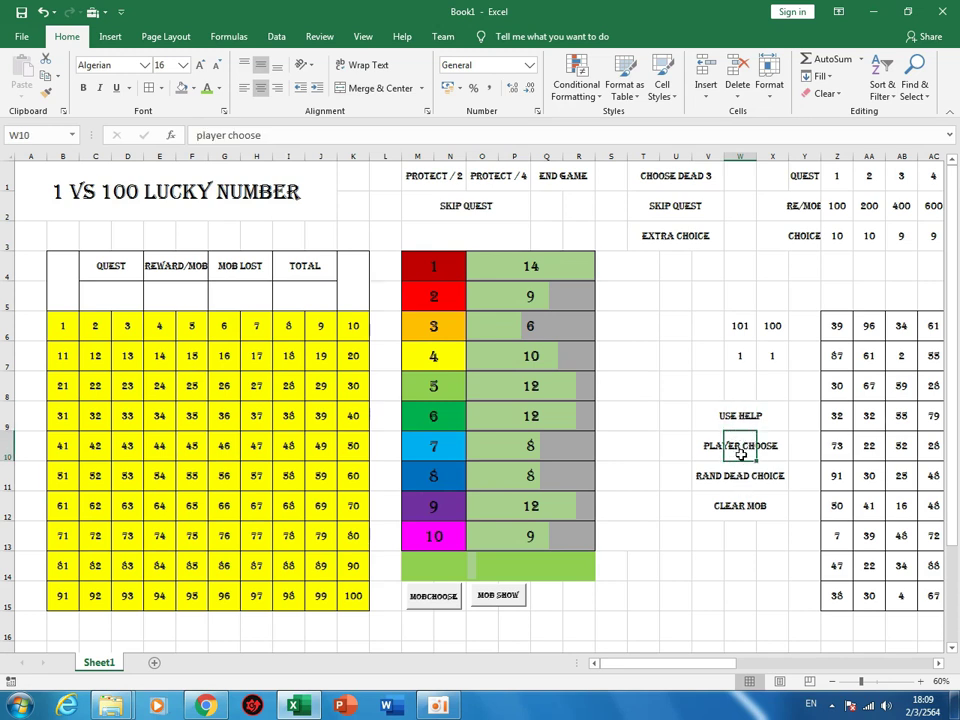
click(730, 485)
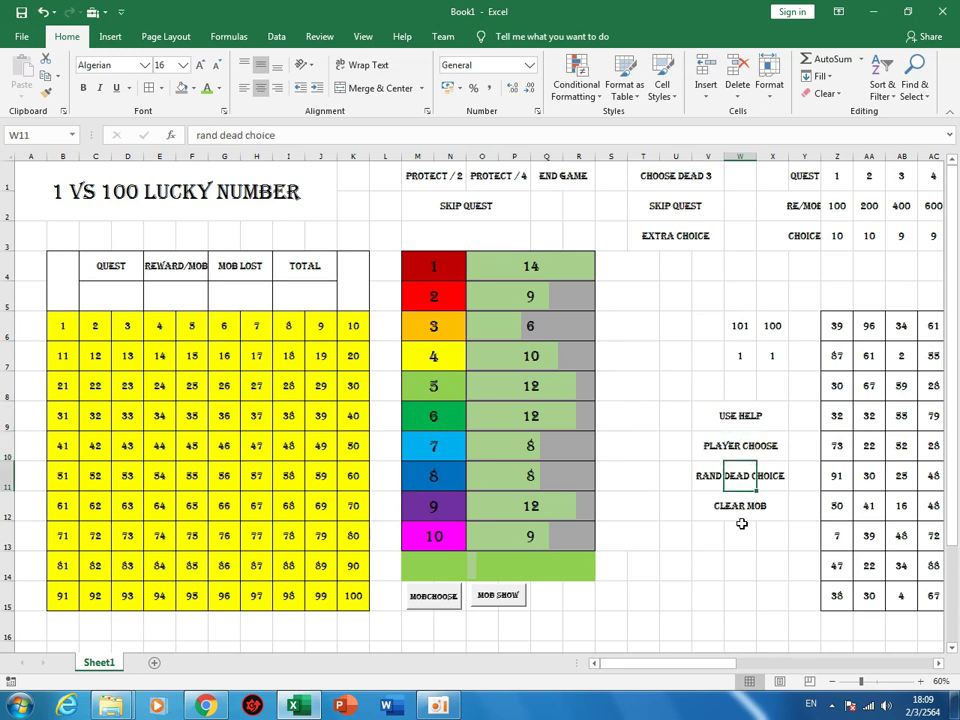
key(Return)
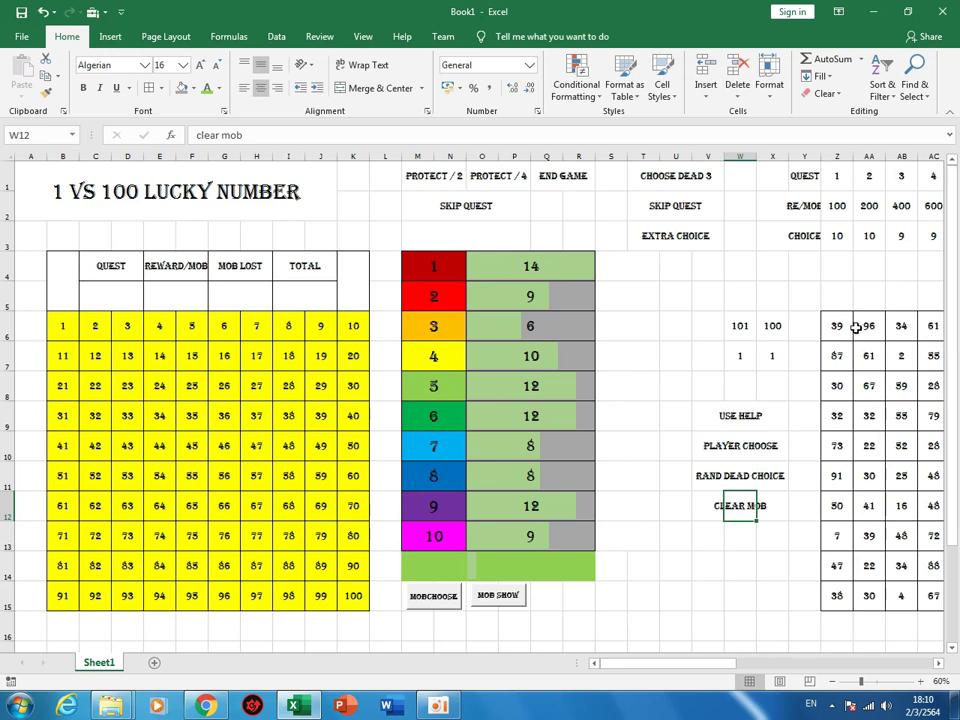
- Label the merged cell below SKIP QUEST as 'Extra Choice' (typed 'Exra Choice')
click(469, 241)
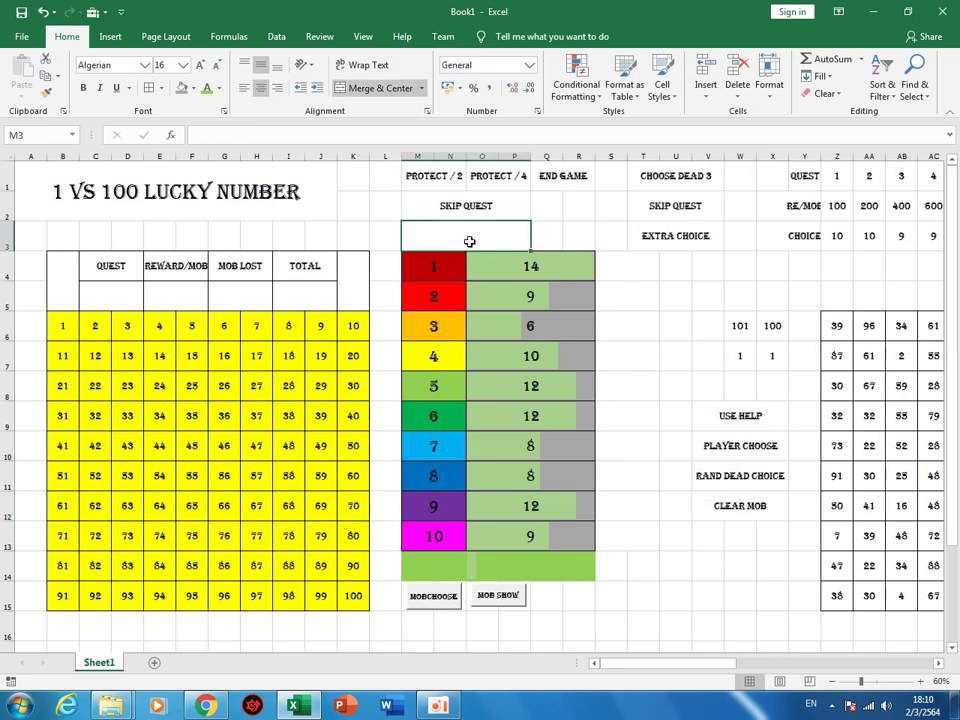
text(Ex)
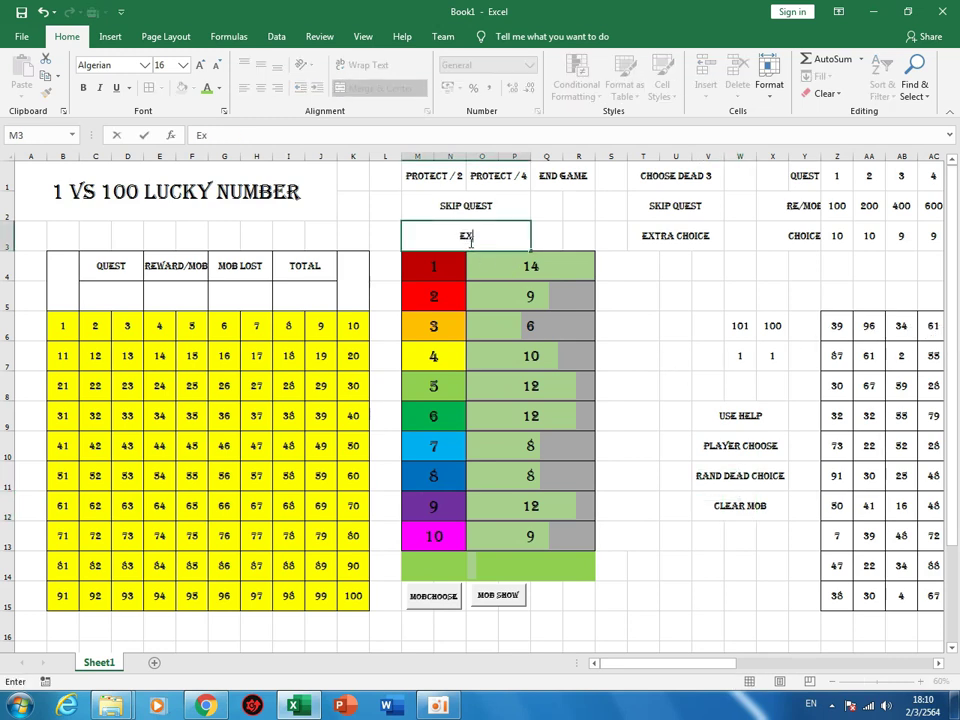
text(ra C)
text(hoice)
key(Return)
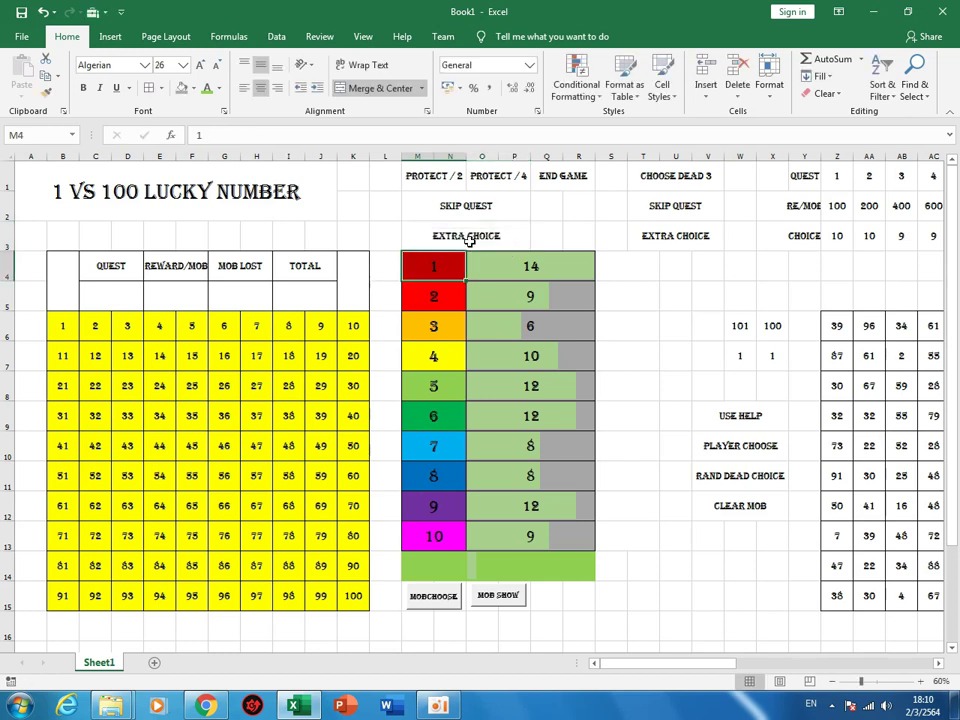
click(550, 211)
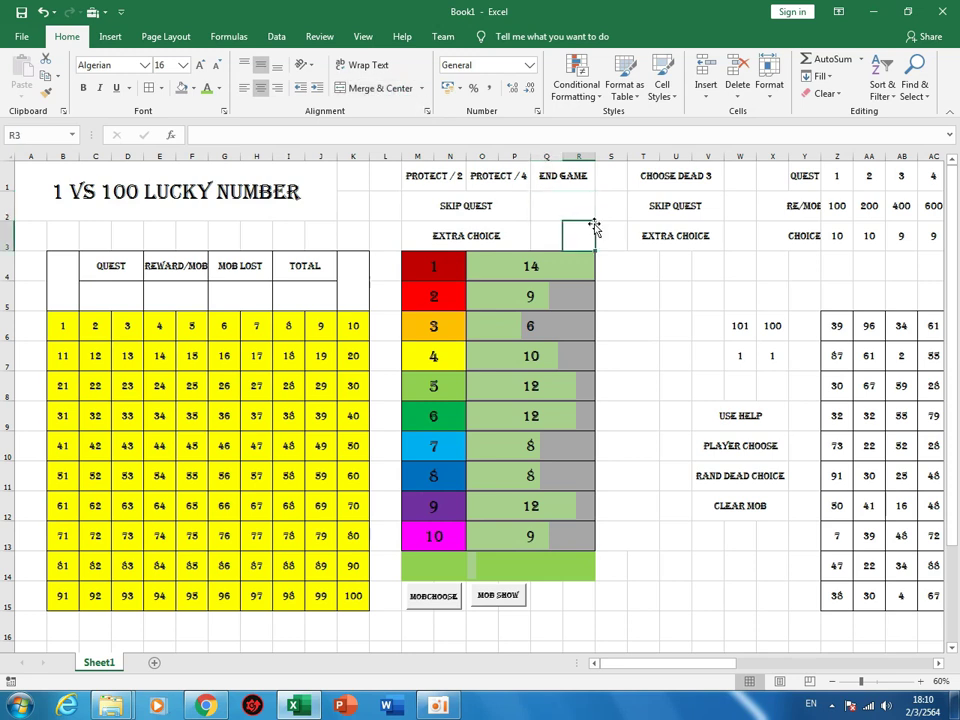
- Fill Q2's merged box format down into Q3 and check the cells of block M1:R3
drag(596, 221, 596, 249)
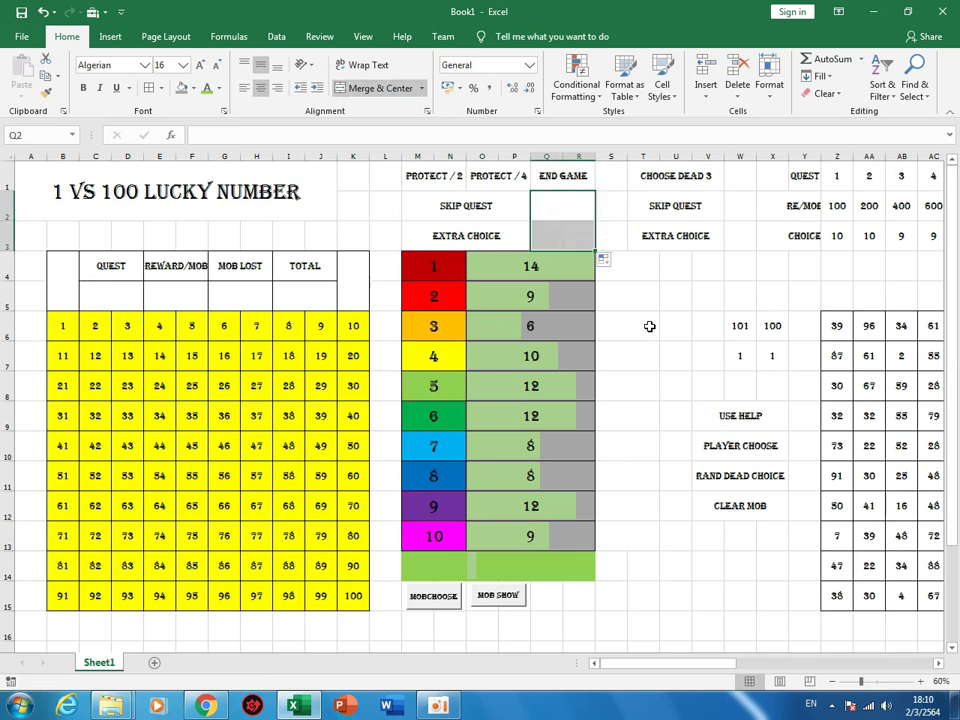
drag(425, 176, 556, 231)
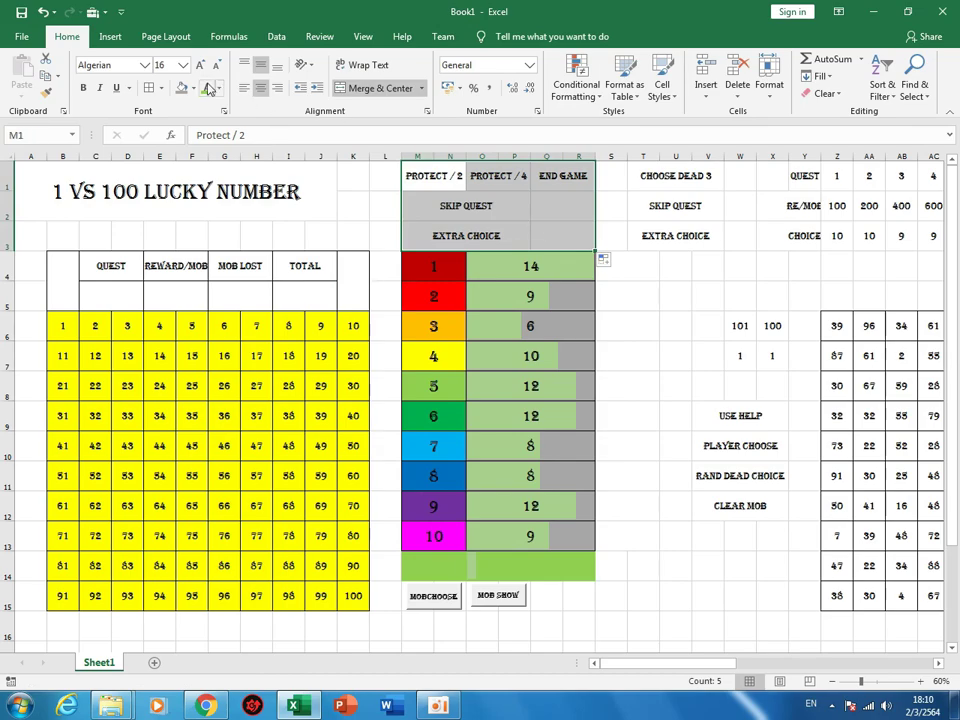
click(546, 209)
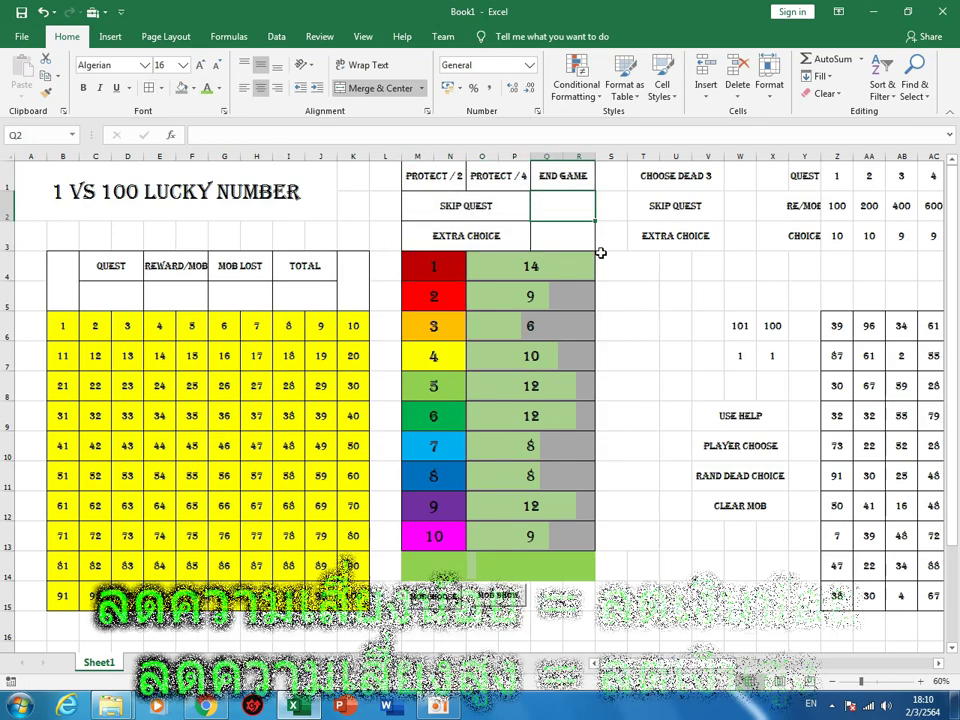
click(449, 187)
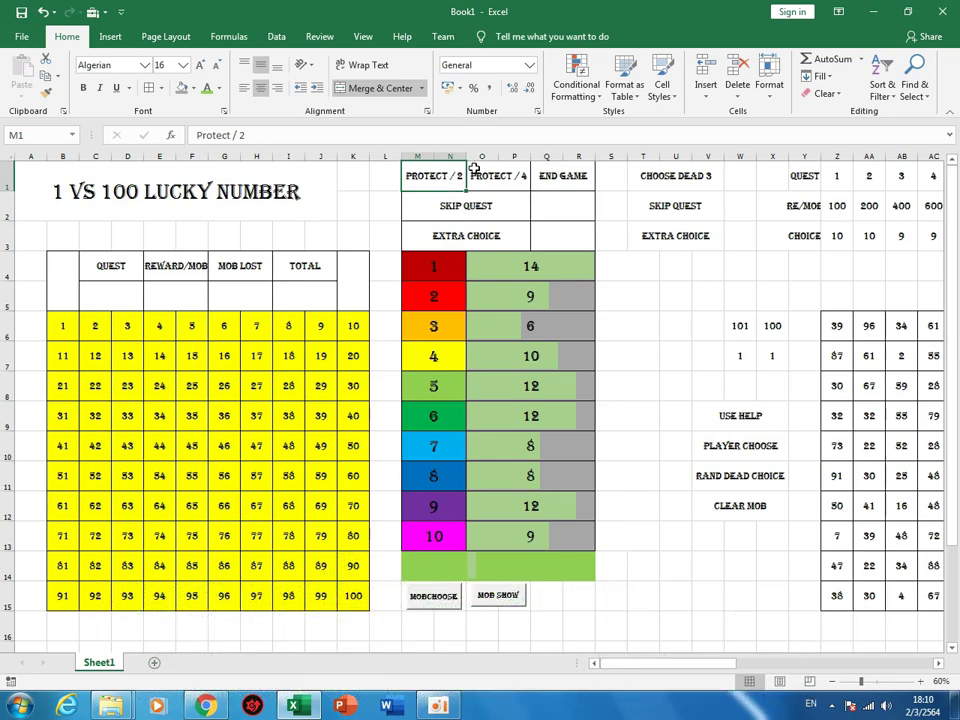
click(484, 203)
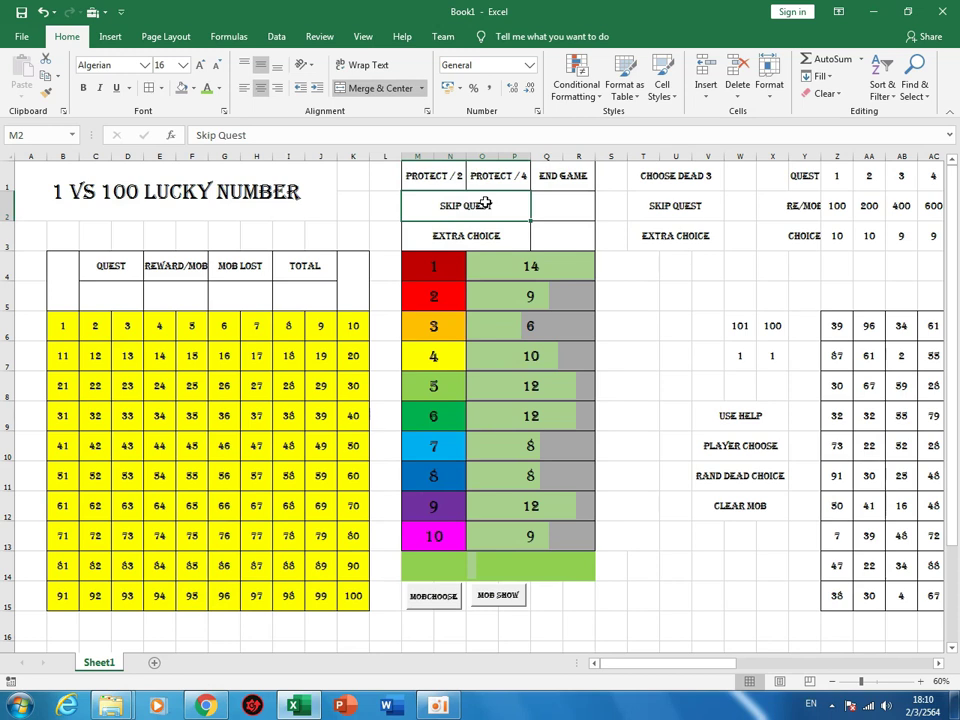
click(552, 233)
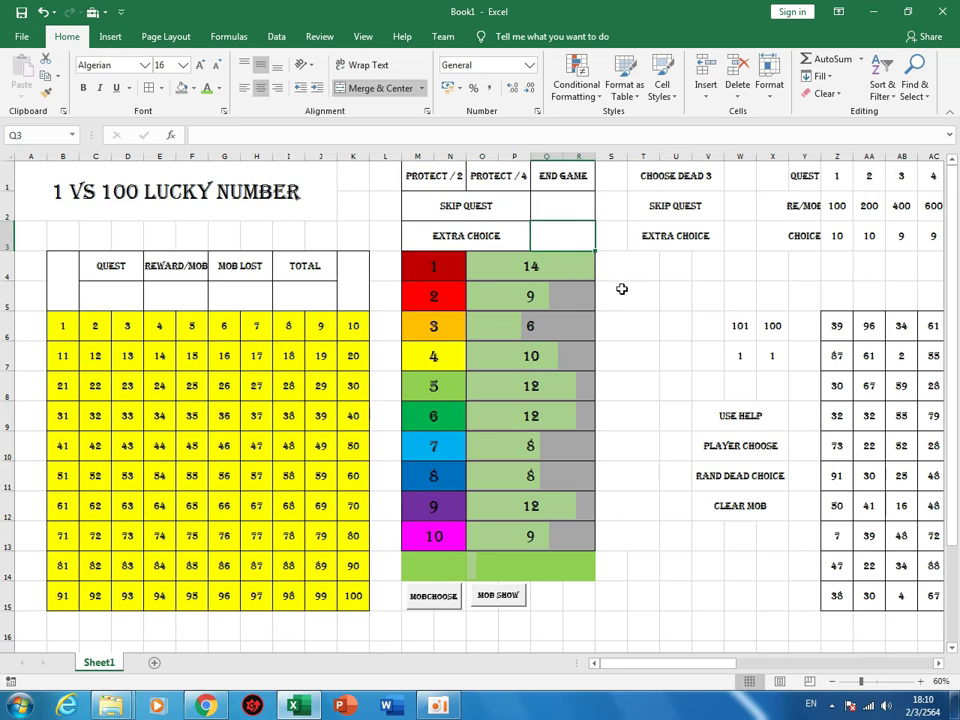
- Move the USE HELP to CLEAR MOB labels down to W12:W15 and clear the old U-column labels
drag(637, 267, 623, 544)
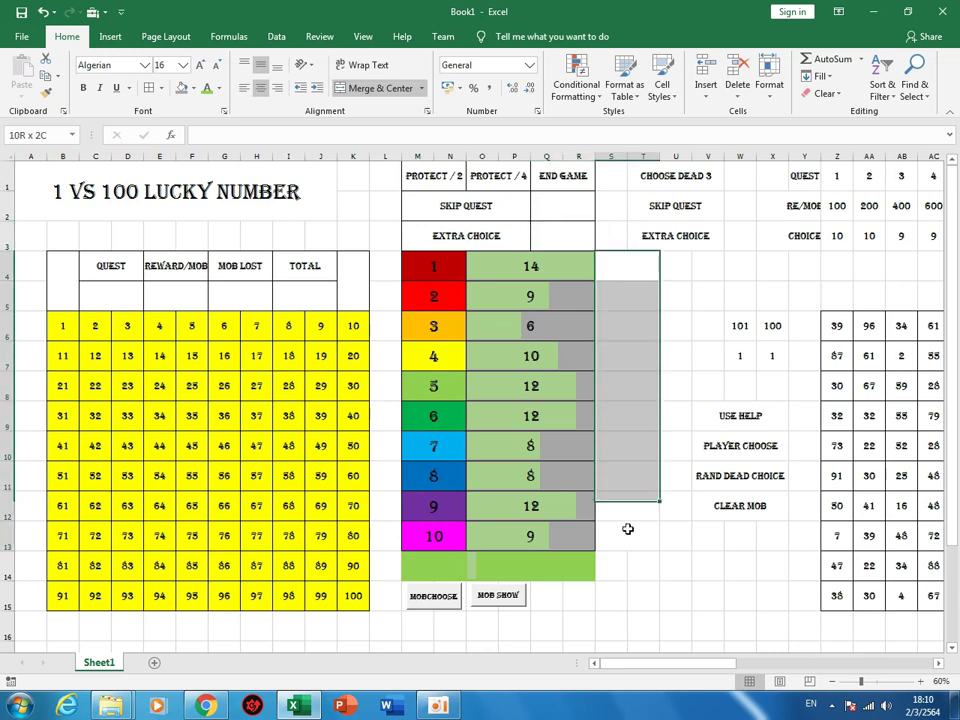
click(652, 296)
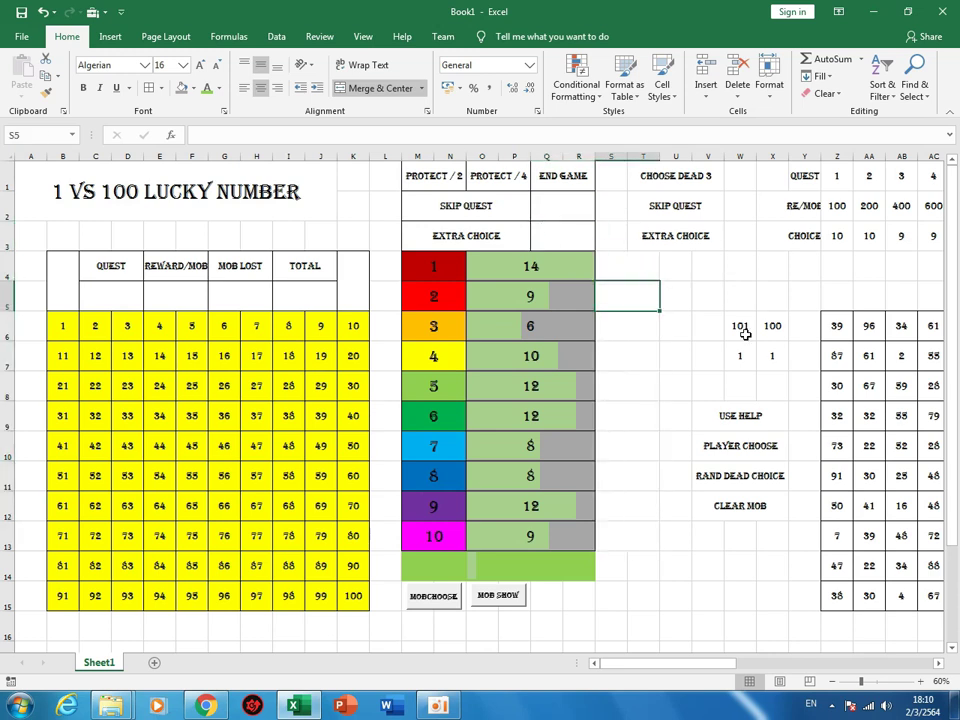
drag(736, 418, 746, 498)
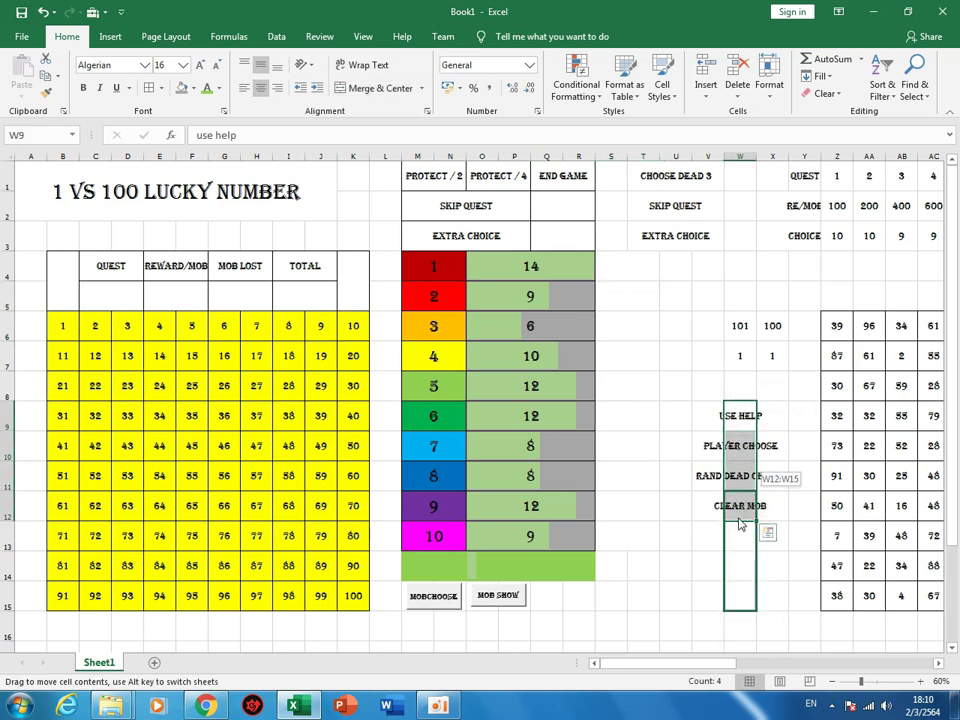
drag(737, 403, 739, 518)
drag(671, 236, 675, 170)
key(Delete)
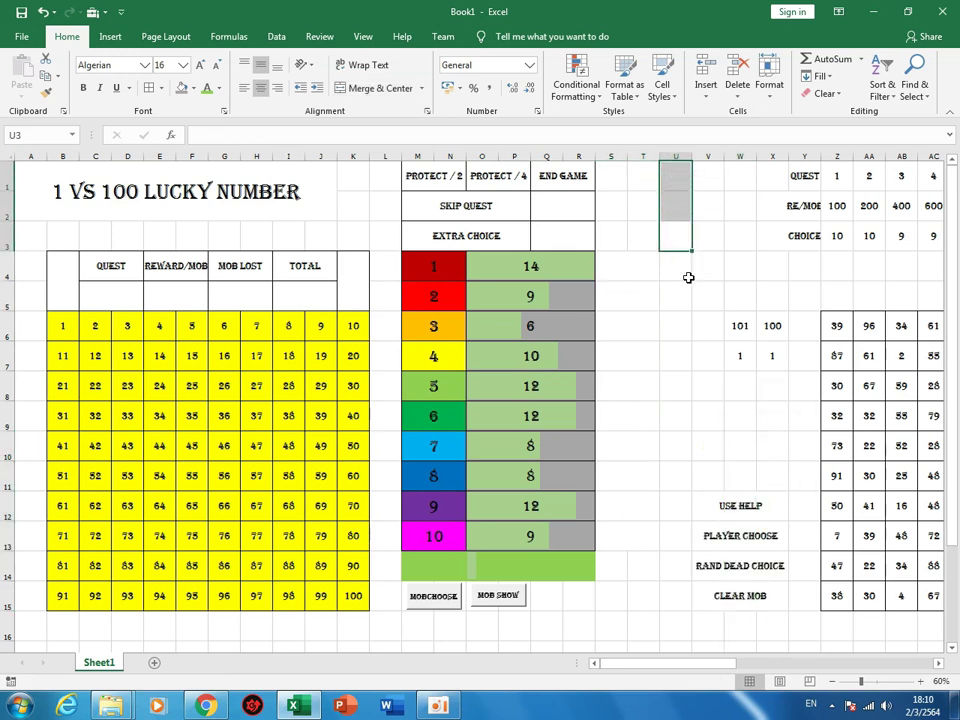
click(707, 296)
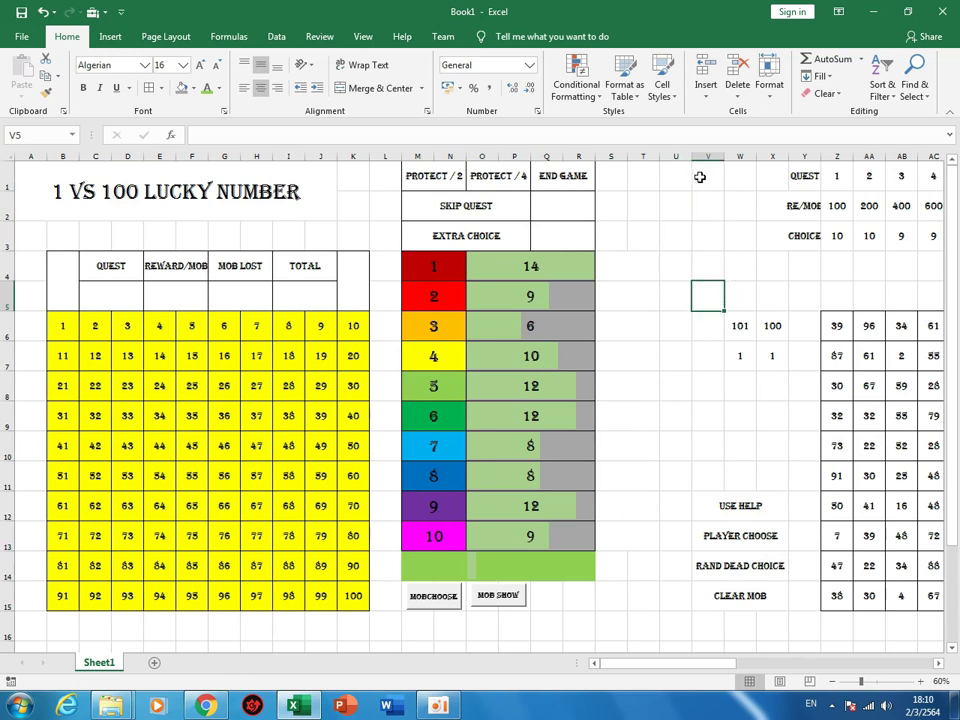
- Enter 5, 1 and 1 into T1, U1 and V1
click(648, 179)
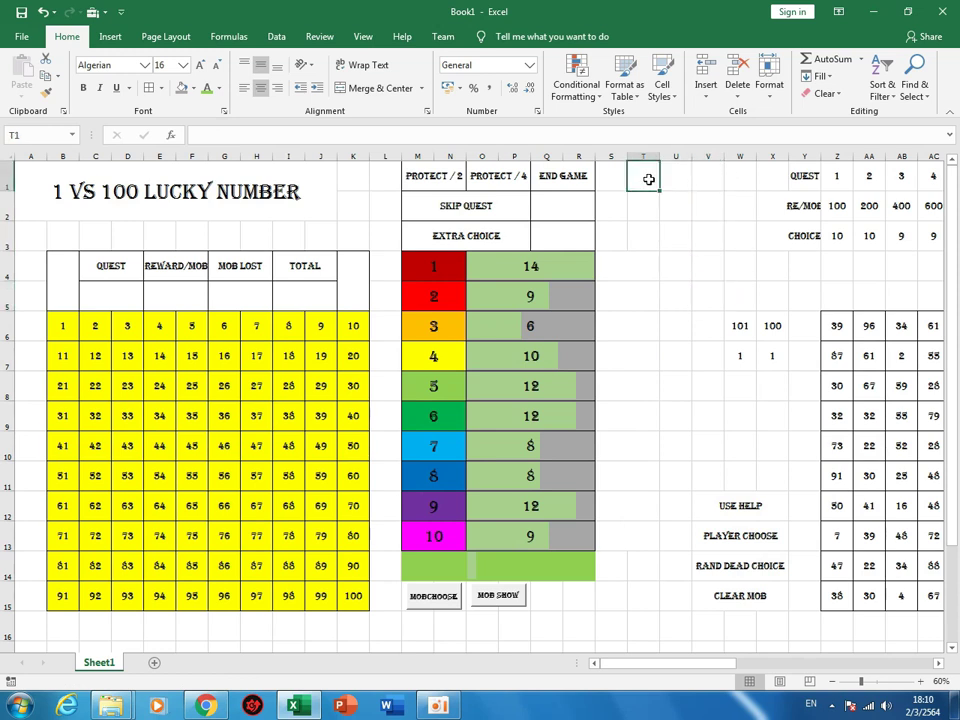
text(5)
key(Tab)
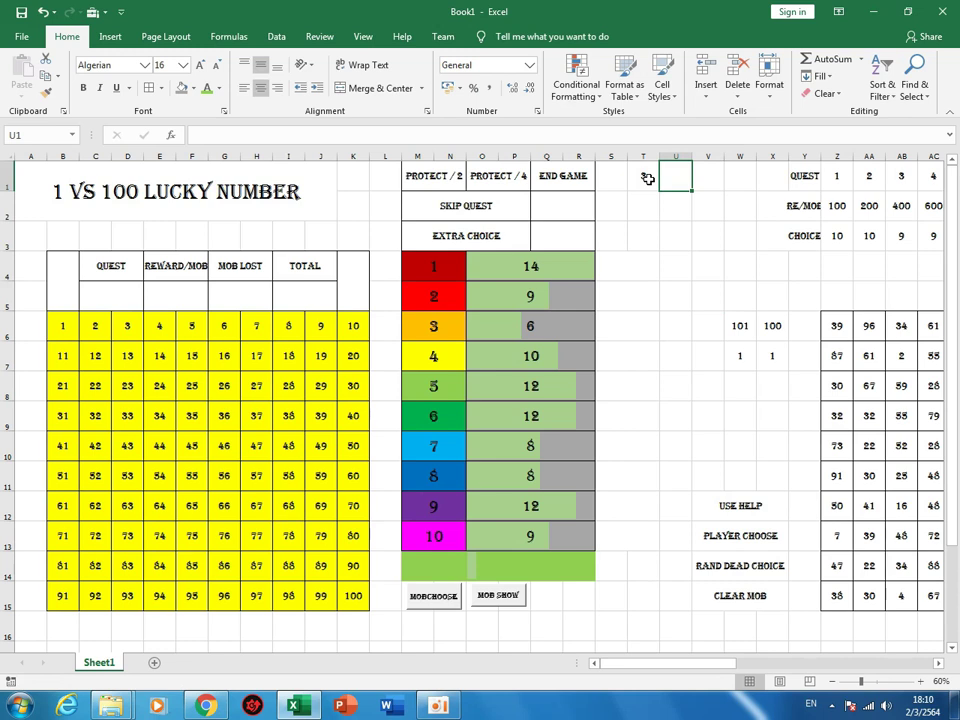
text(1)
key(Tab)
text(1)
key(Tab)
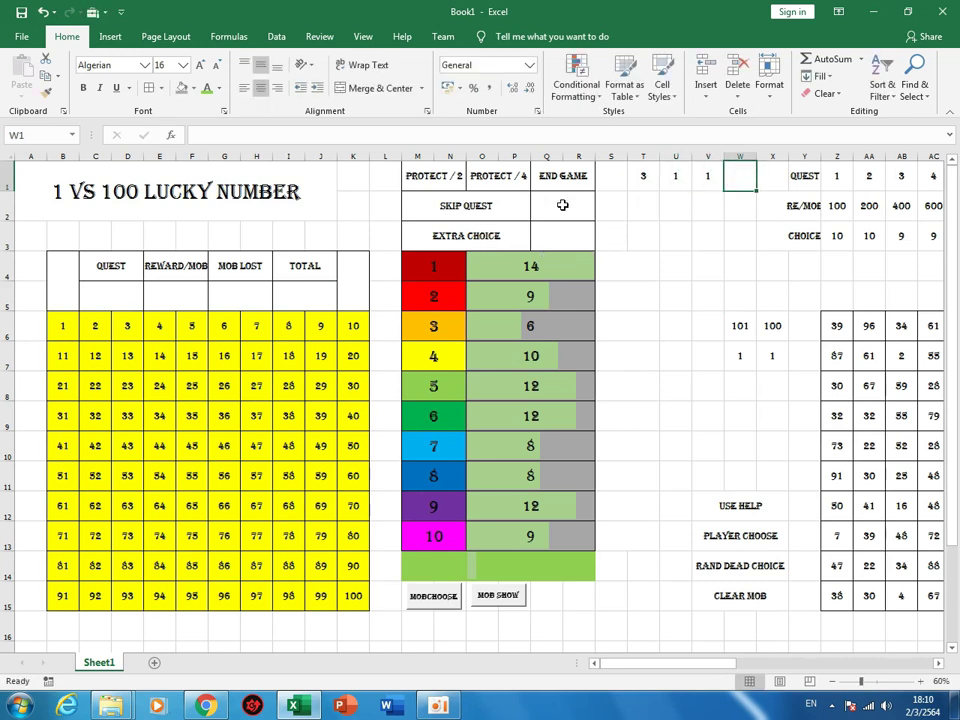
- Add a black-fill formula rule referencing $V$1 to the EXTRA CHOICE row M3:R3
drag(467, 233, 561, 235)
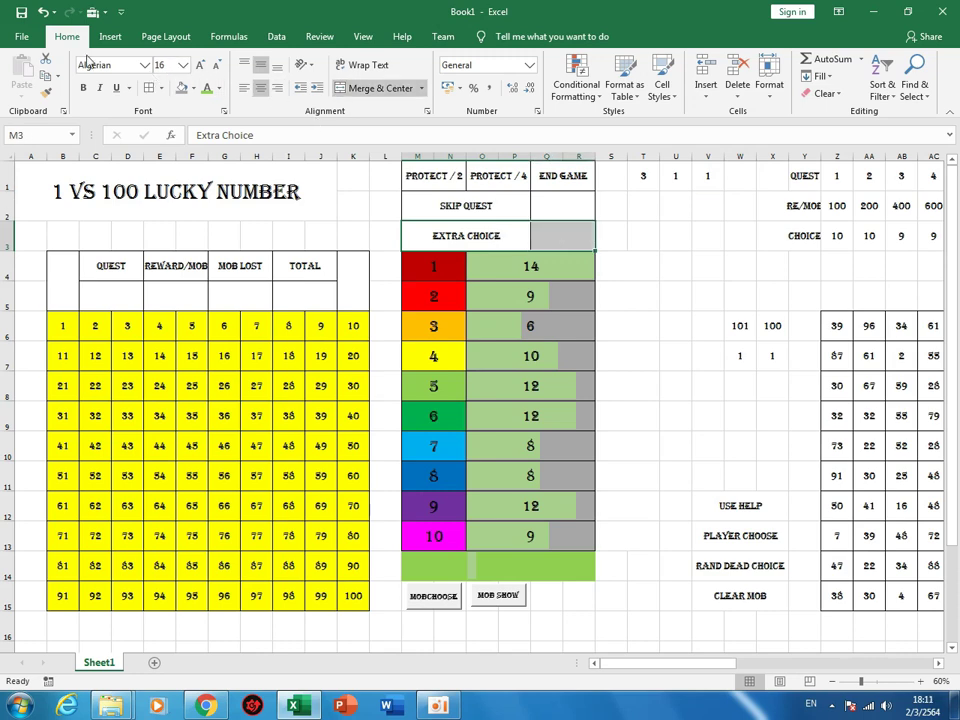
click(575, 82)
click(580, 280)
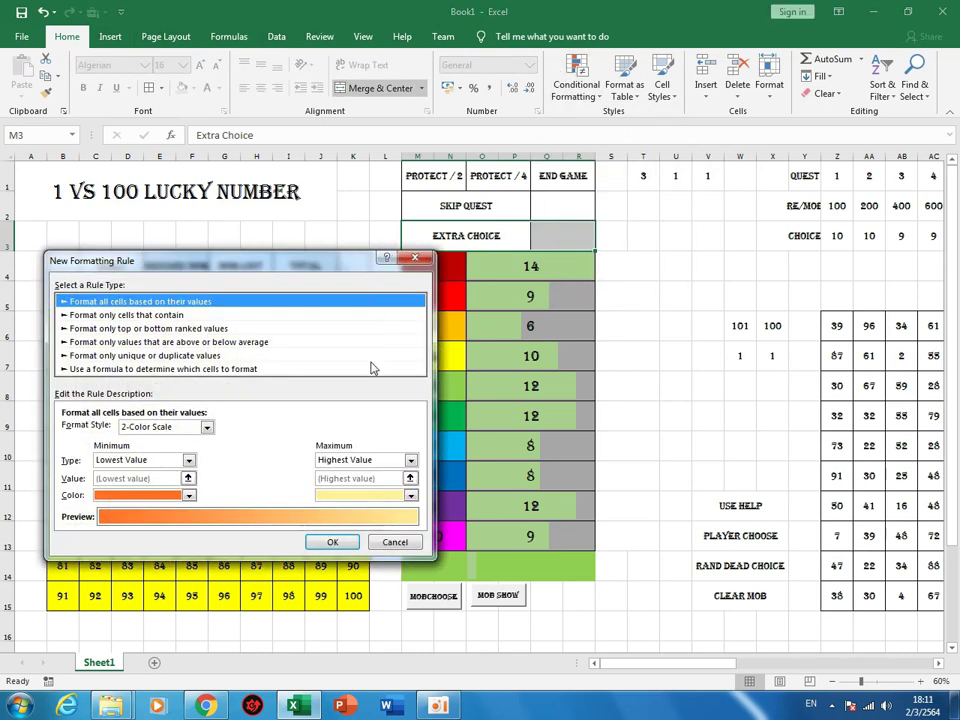
key(Down)
key(Down)
key(Down)
click(306, 429)
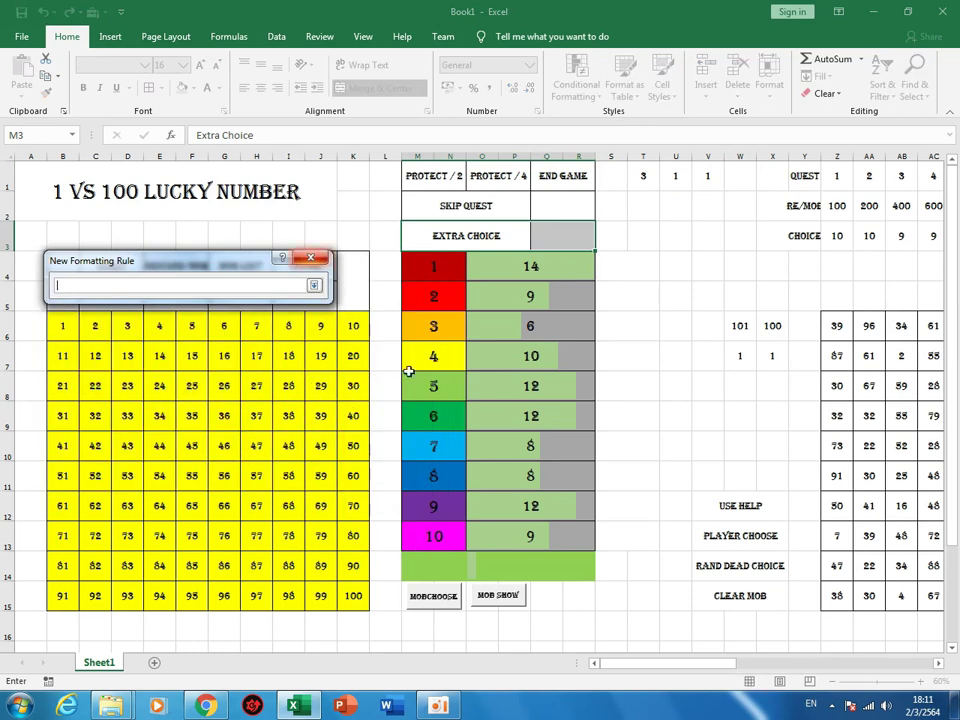
click(707, 179)
text(=)
key(Return)
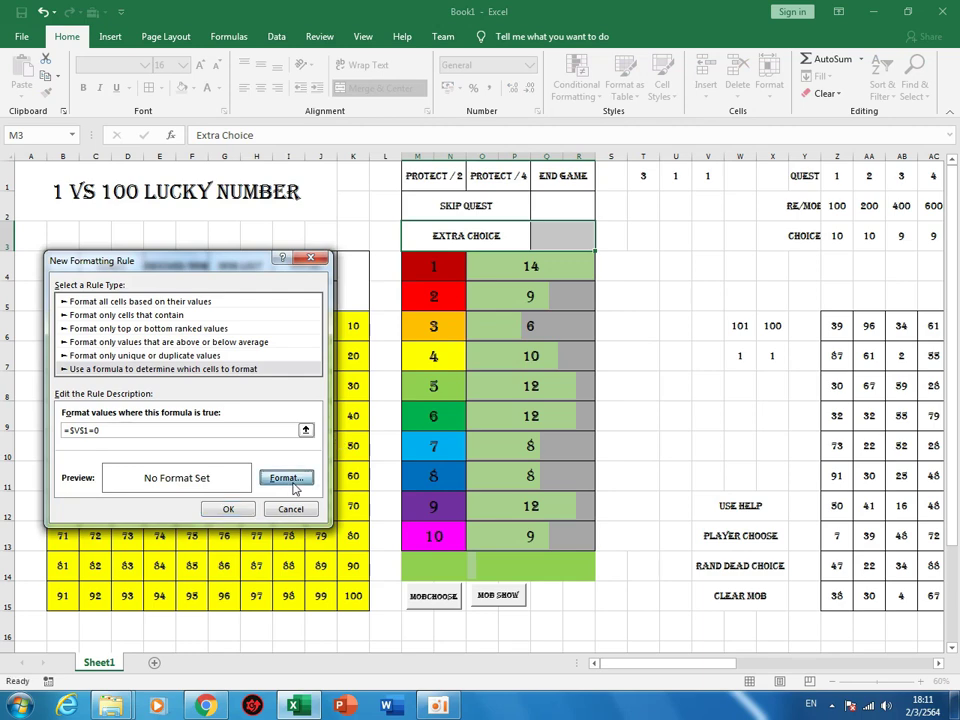
click(215, 358)
click(83, 276)
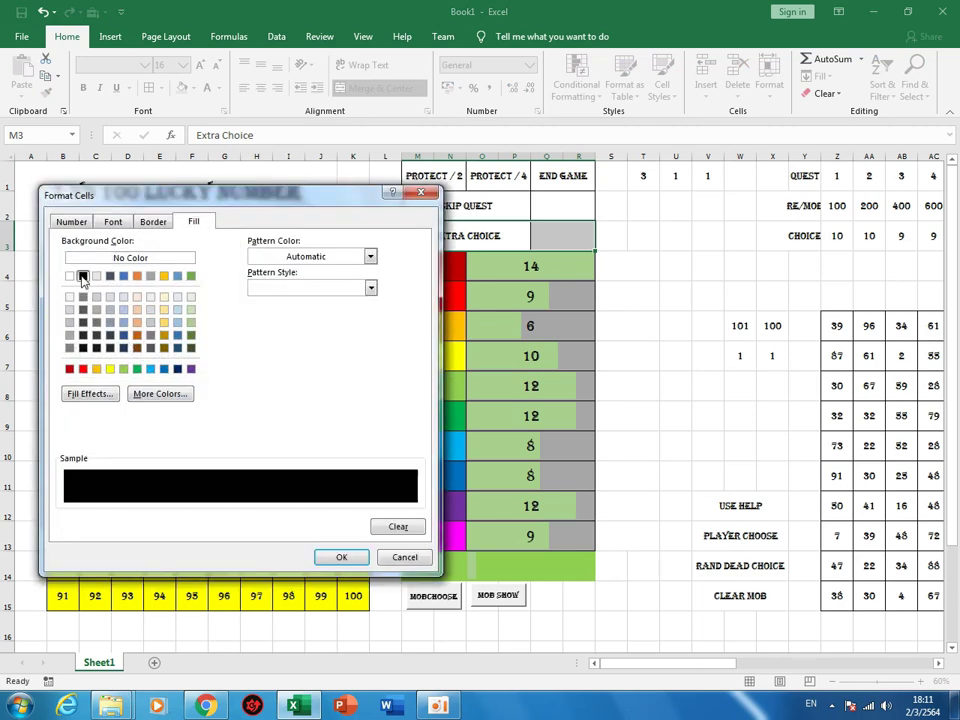
click(336, 557)
click(236, 509)
- Add a black-fill formula rule =$U$1=0 to the SKIP QUEST row
click(467, 205)
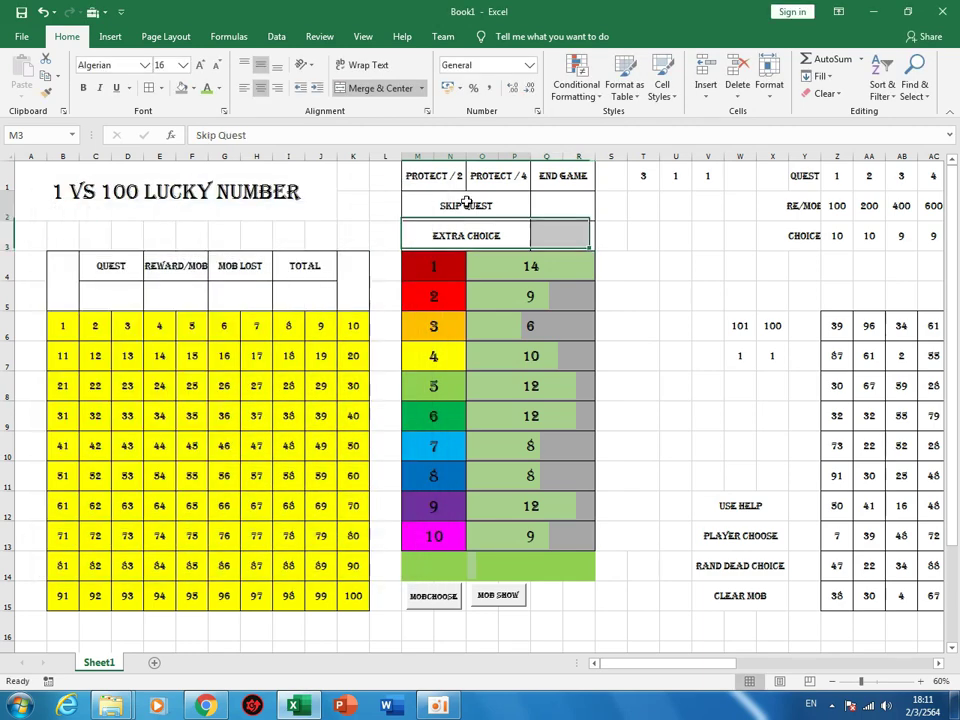
click(576, 78)
click(590, 282)
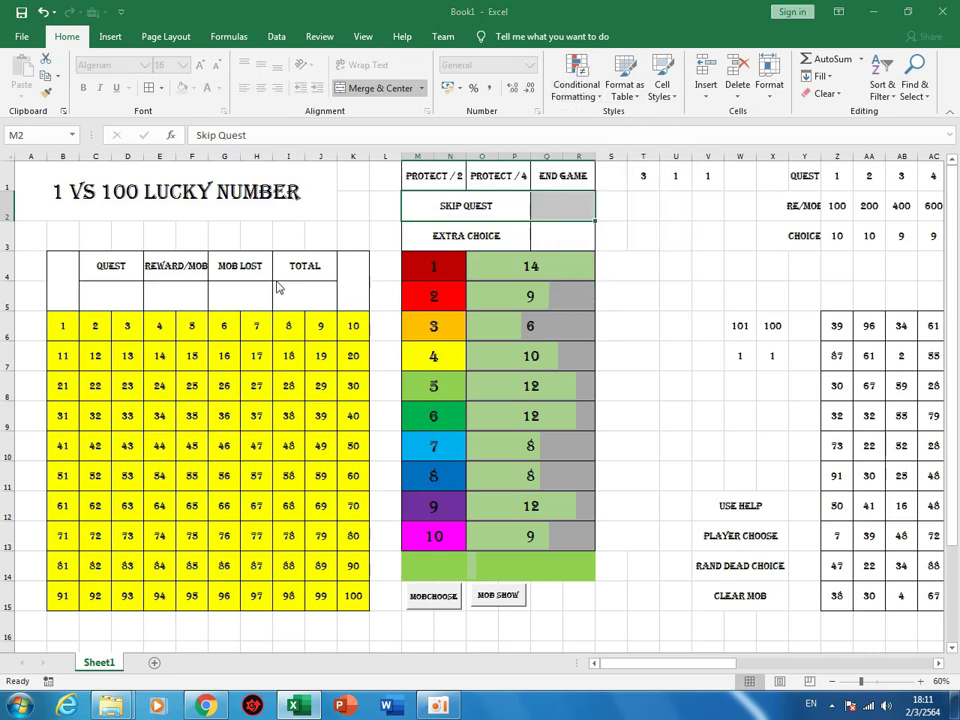
click(120, 352)
click(200, 305)
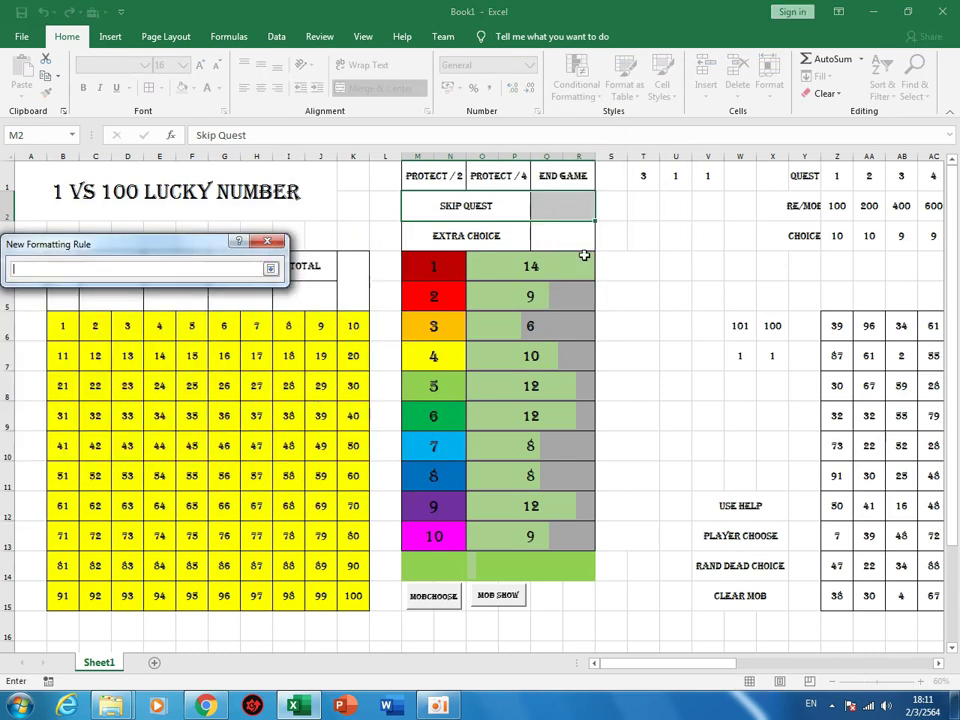
click(677, 185)
text(=0)
key(Return)
click(226, 462)
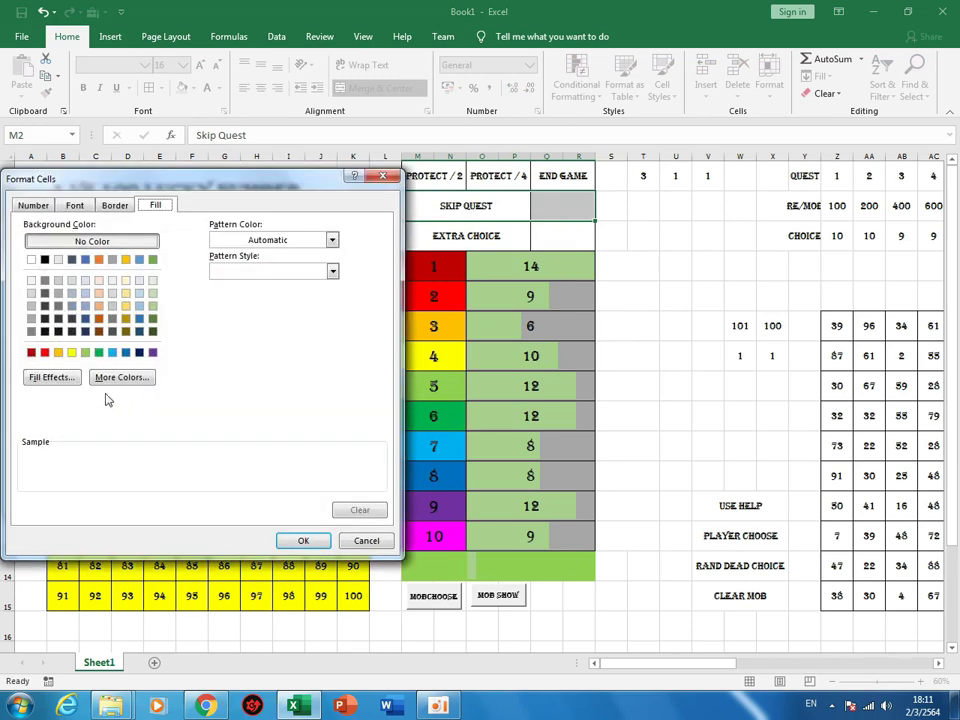
click(44, 259)
click(303, 541)
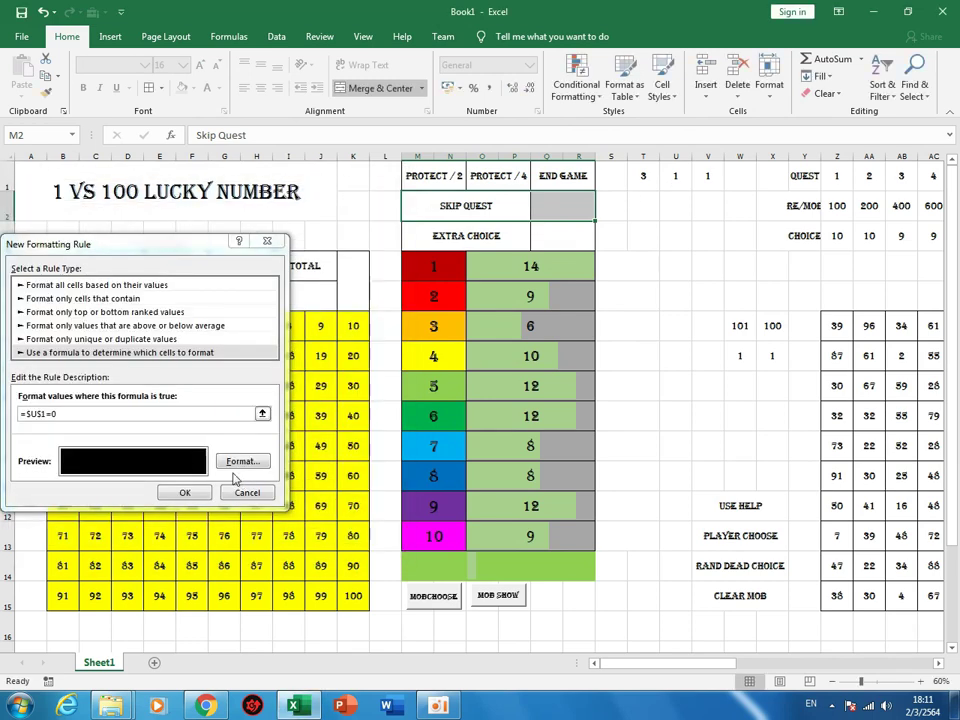
click(186, 551)
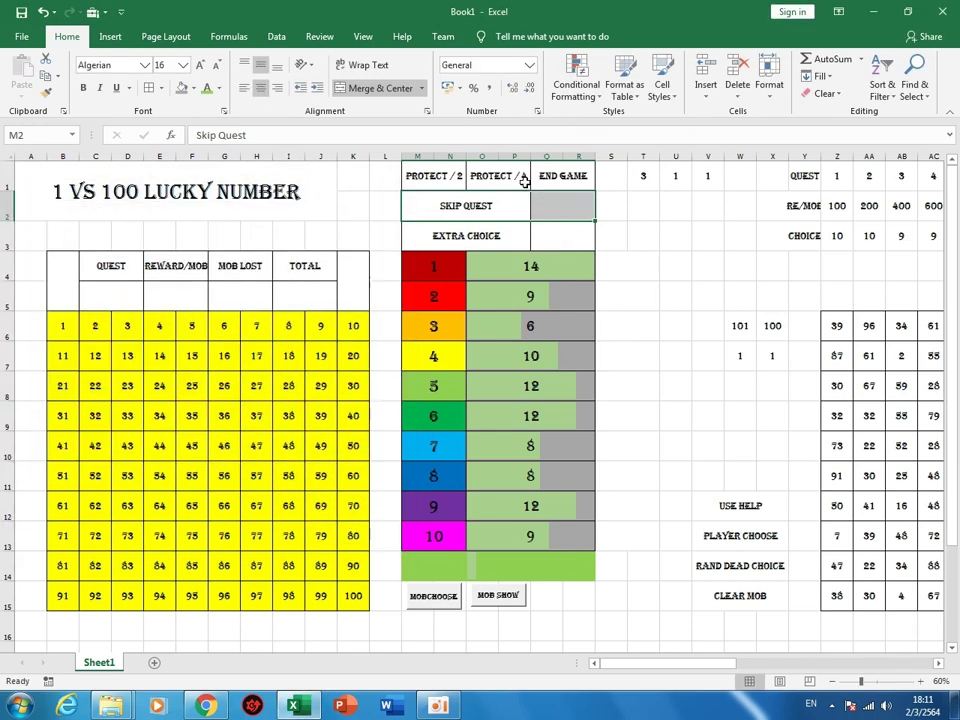
click(436, 177)
- Give the PROTECT / 2 heading a black-fill formula rule =$T$1<3
click(575, 80)
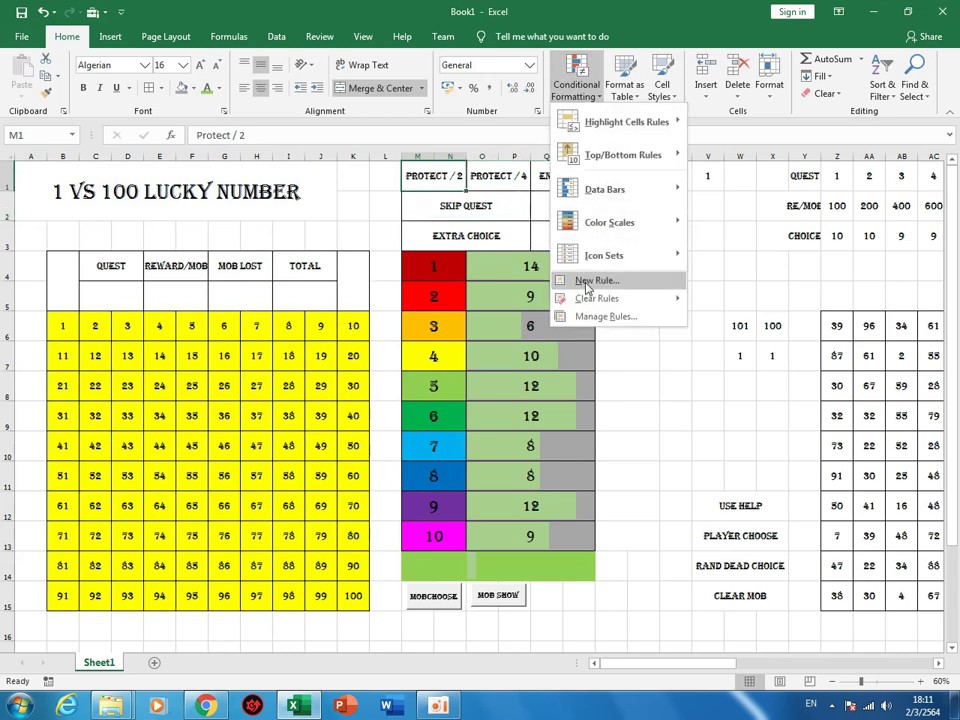
click(588, 281)
click(246, 336)
click(268, 371)
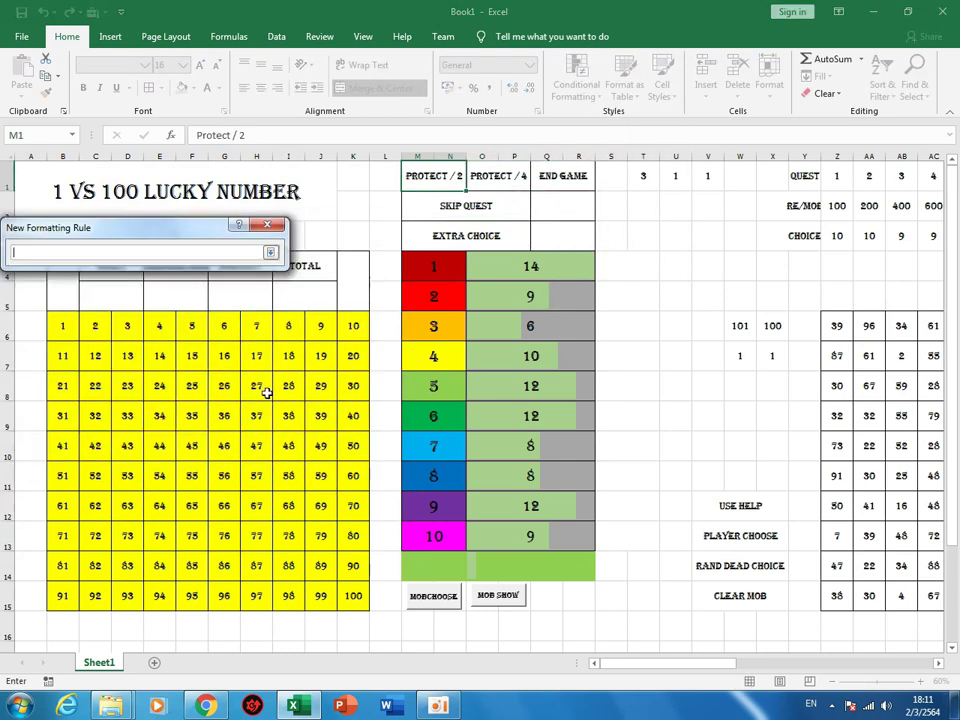
click(643, 178)
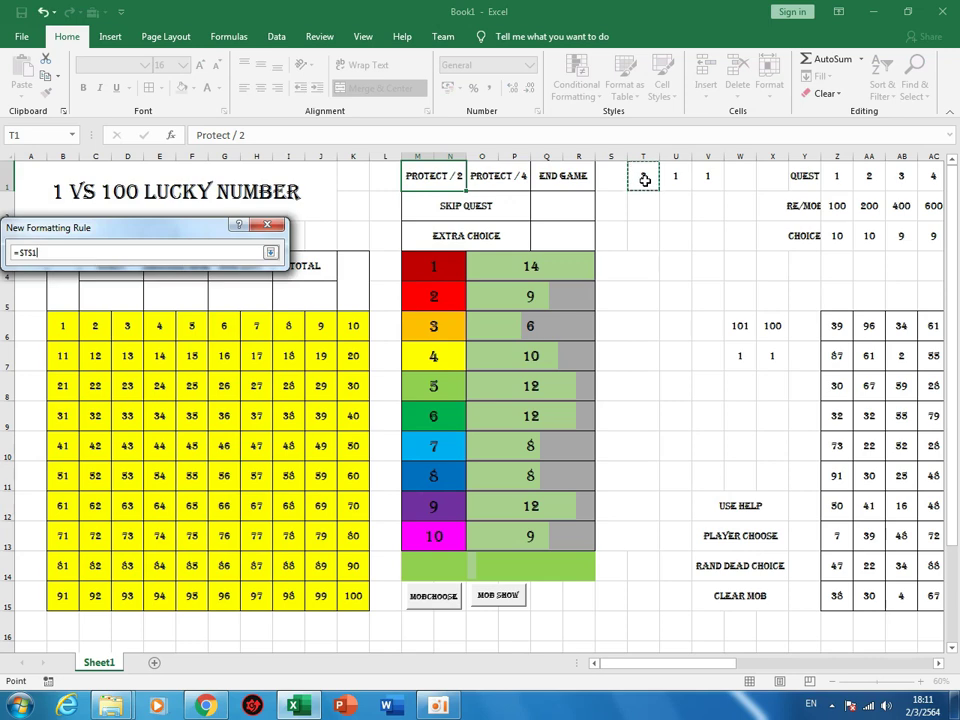
text(<3)
key(Return)
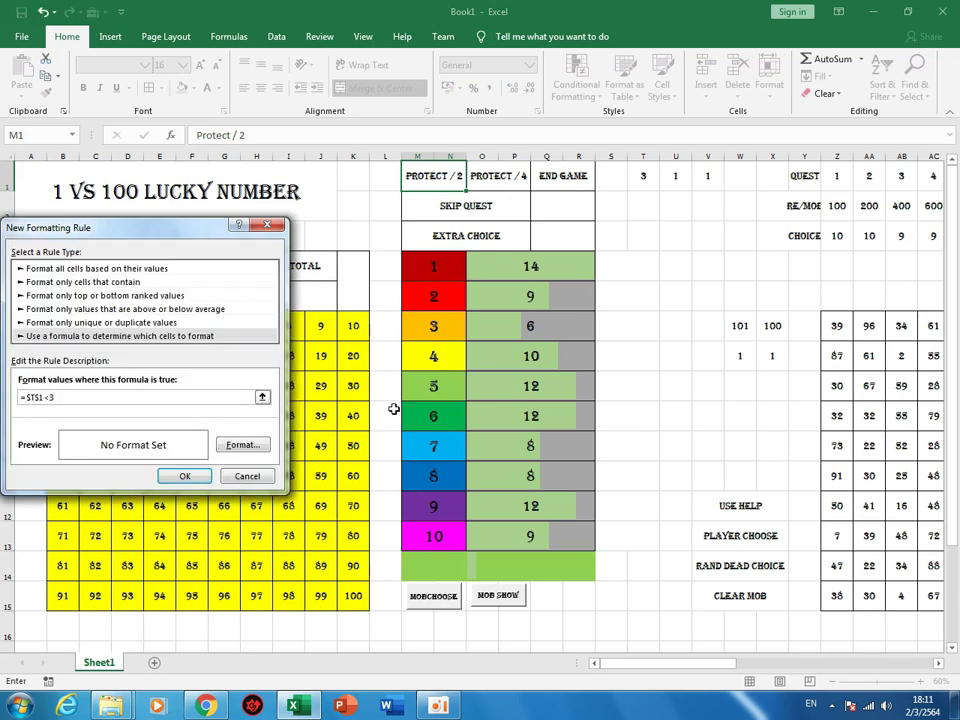
click(242, 444)
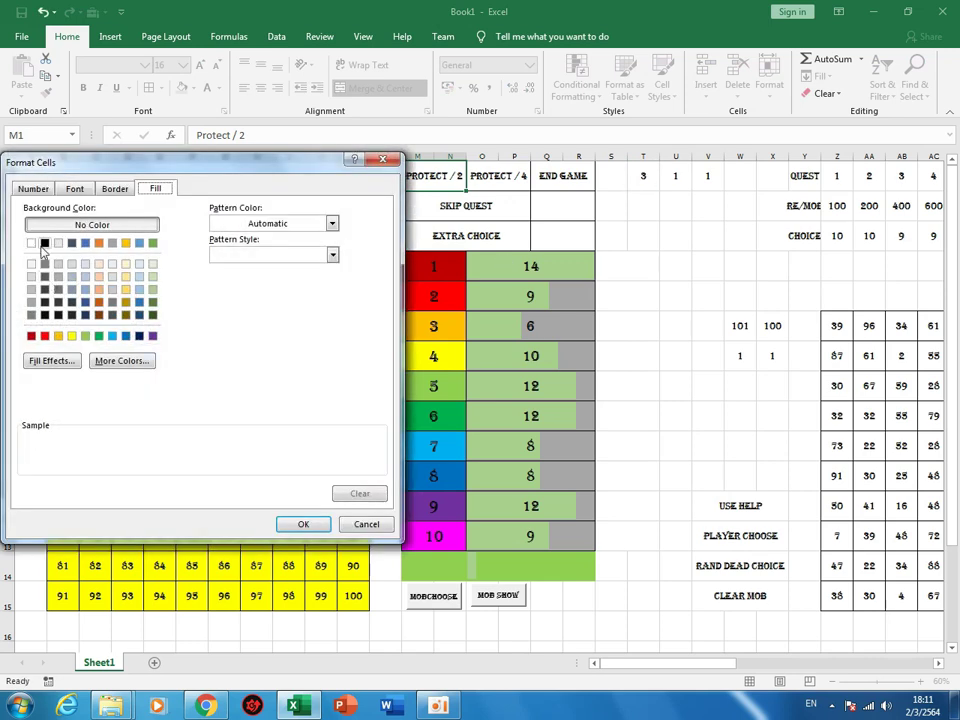
click(44, 243)
click(303, 524)
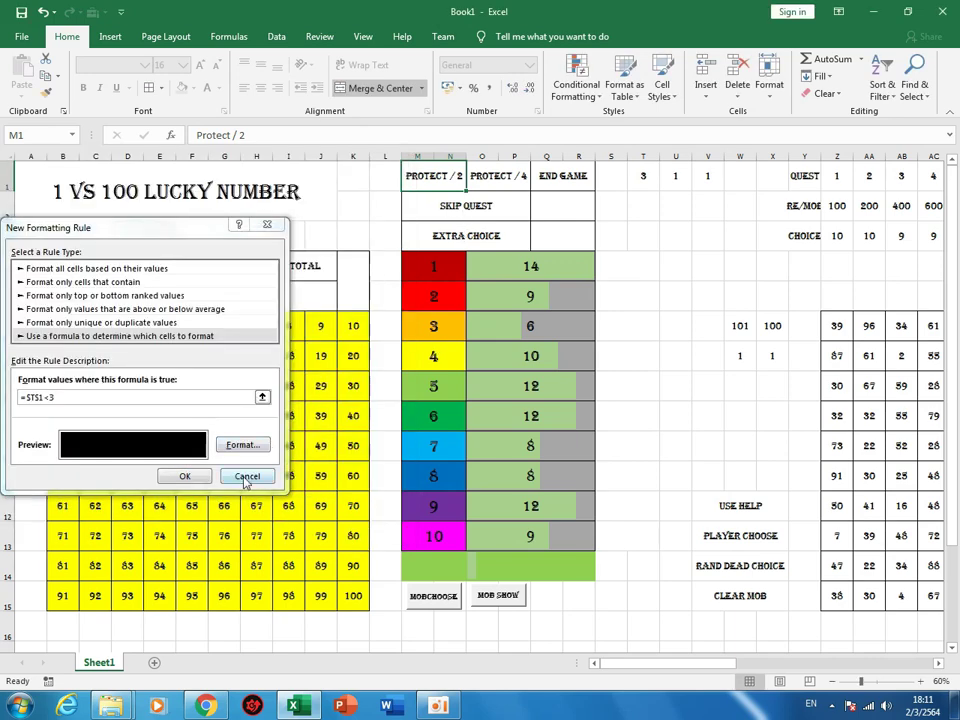
click(185, 476)
- Give the PROTECT / 4 heading a black-fill formula rule =$T$1<2
click(497, 176)
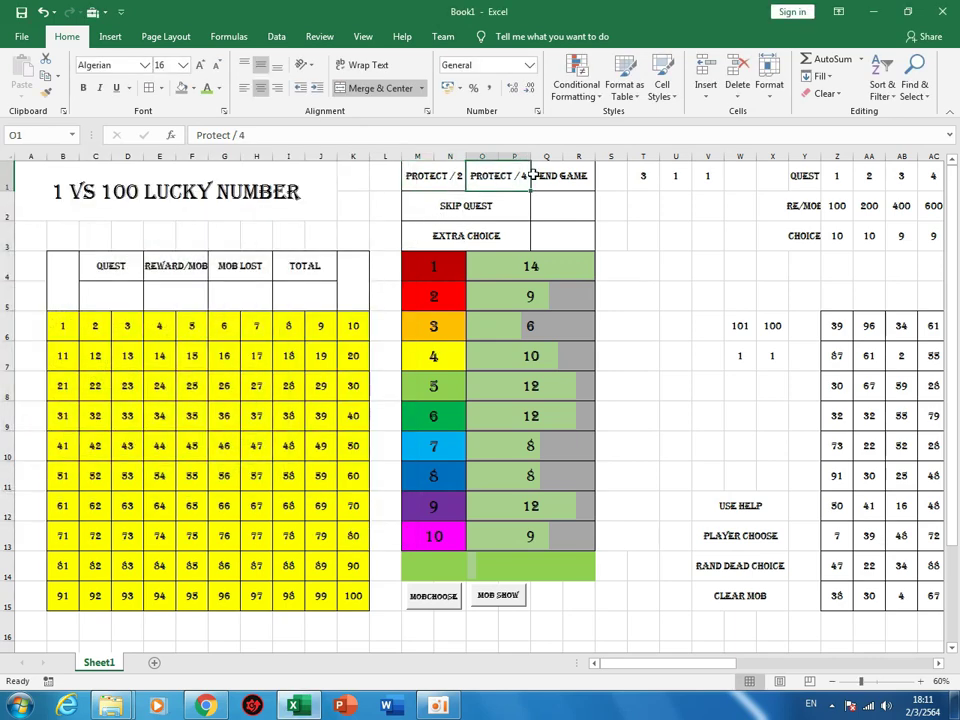
click(578, 70)
click(575, 280)
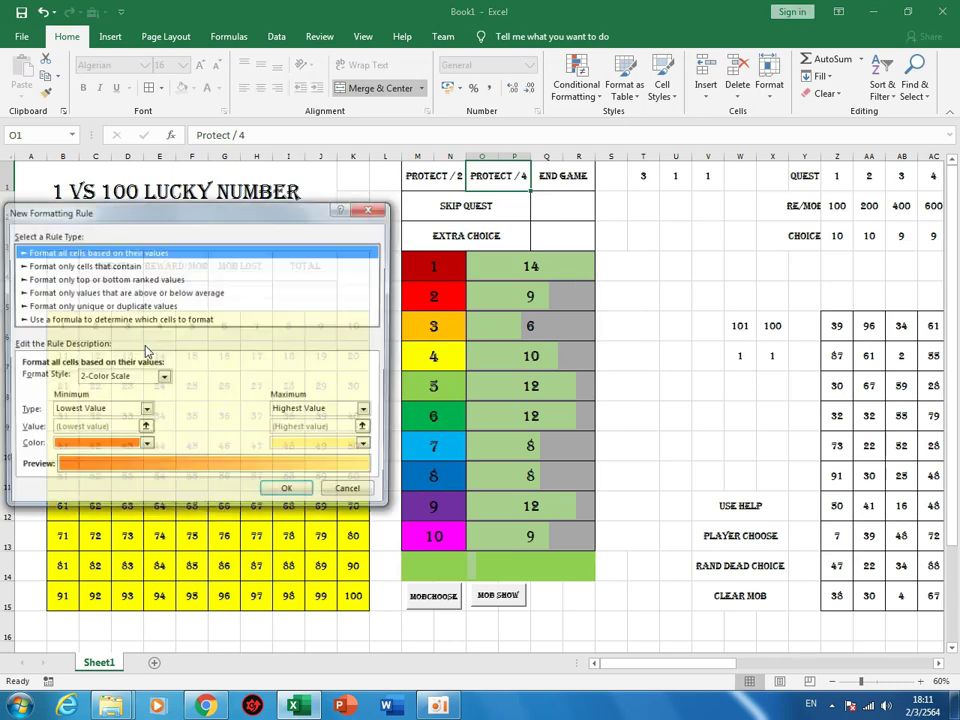
click(120, 319)
click(259, 377)
click(642, 185)
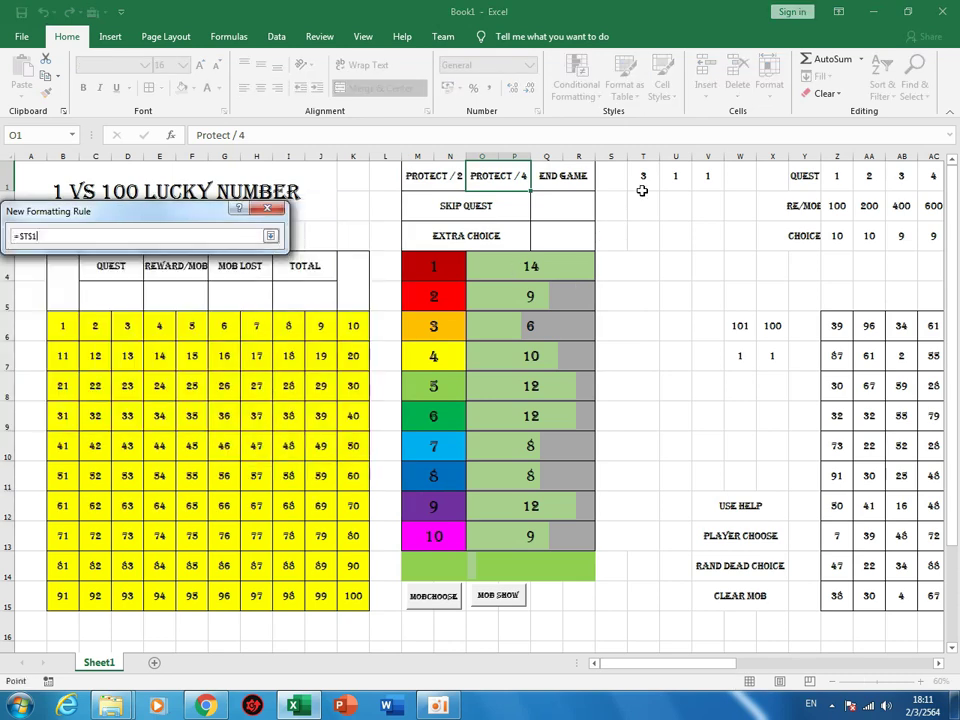
text(<)
text( 2)
key(Return)
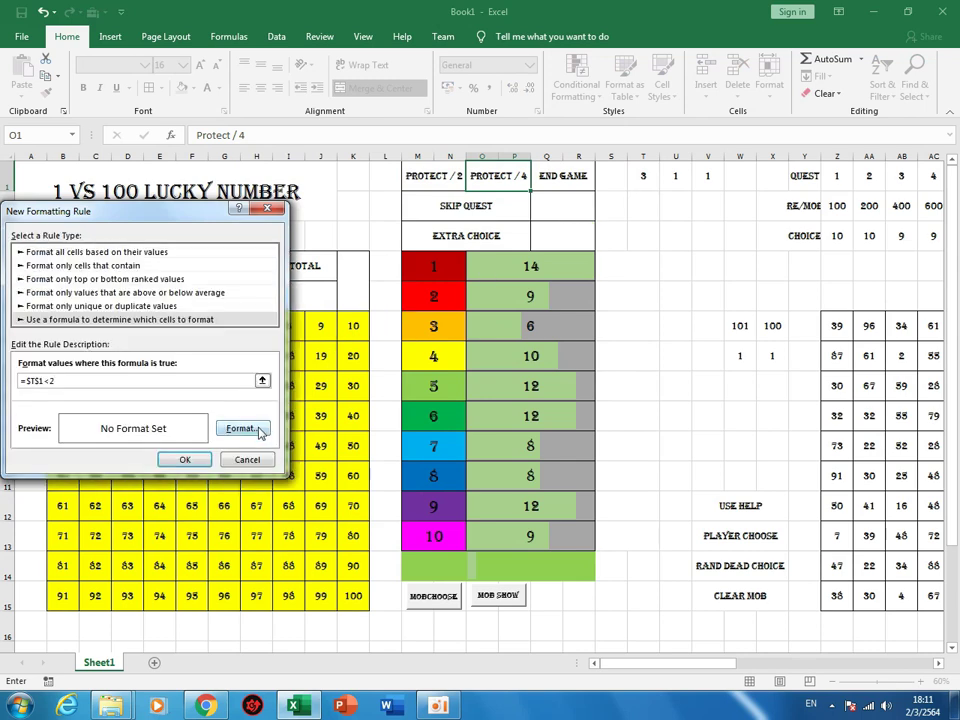
click(258, 370)
click(38, 171)
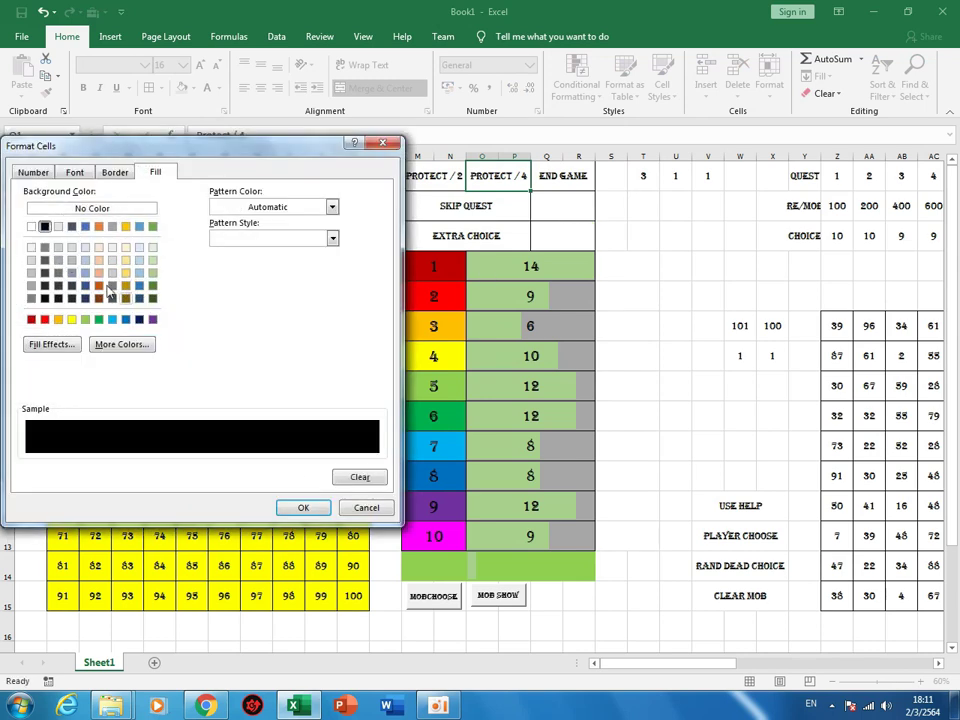
click(314, 506)
click(185, 459)
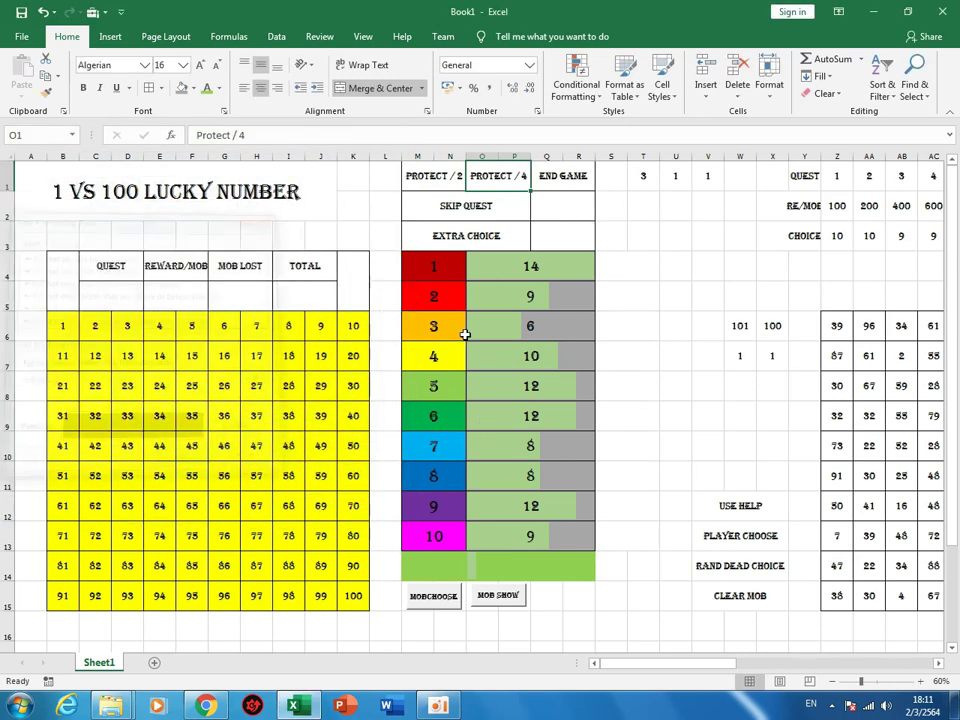
- Add a formula rule =$T$1<1 to END GAME cell Q1 that fills it black
click(545, 178)
click(575, 85)
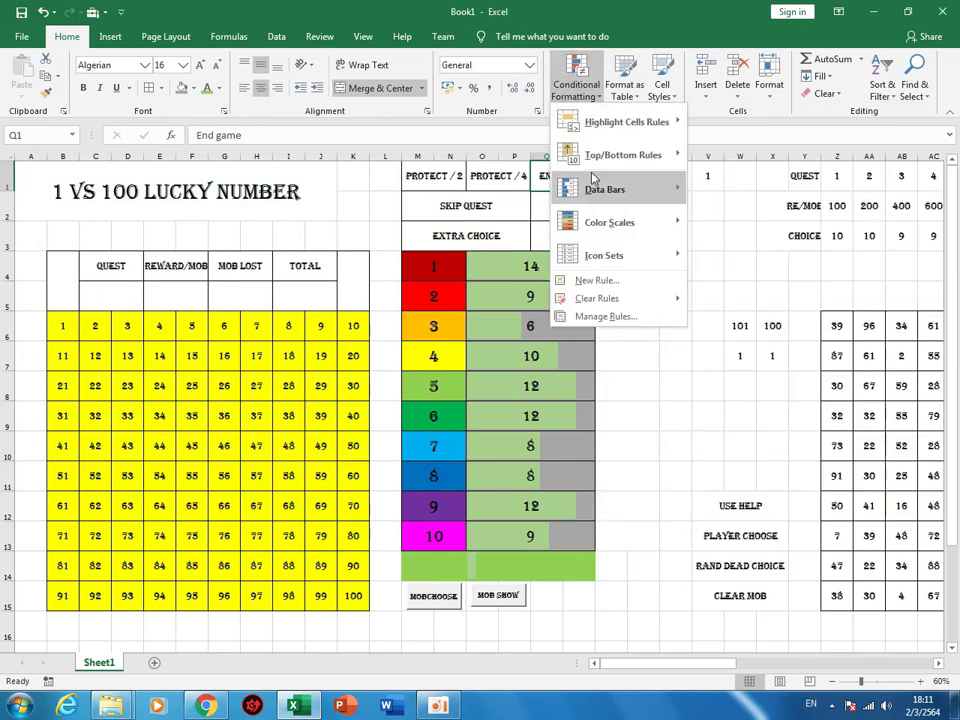
click(597, 281)
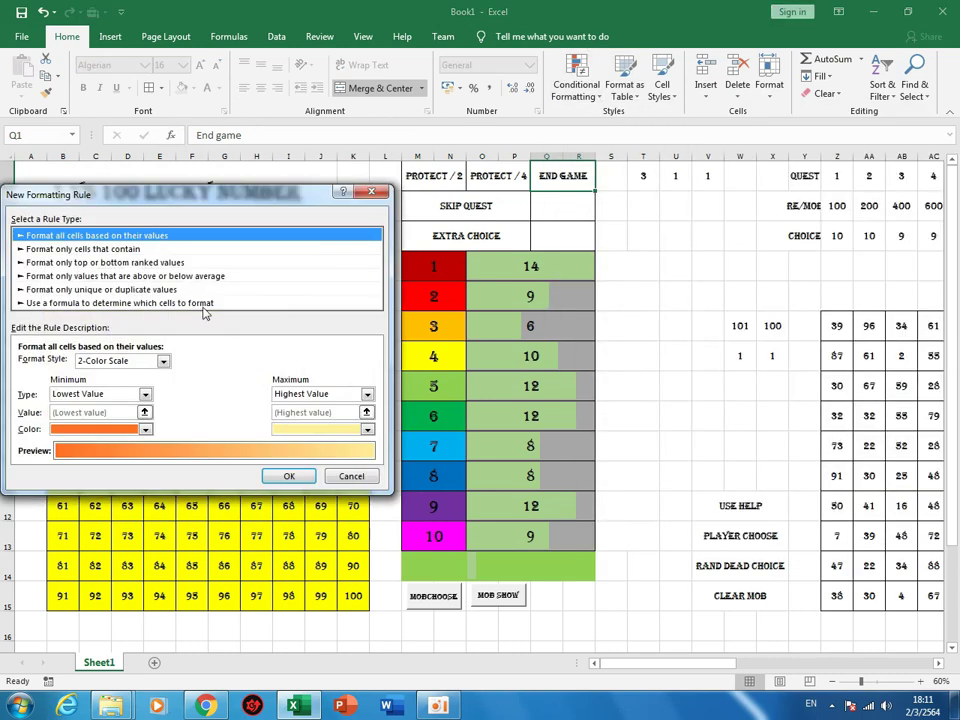
click(205, 302)
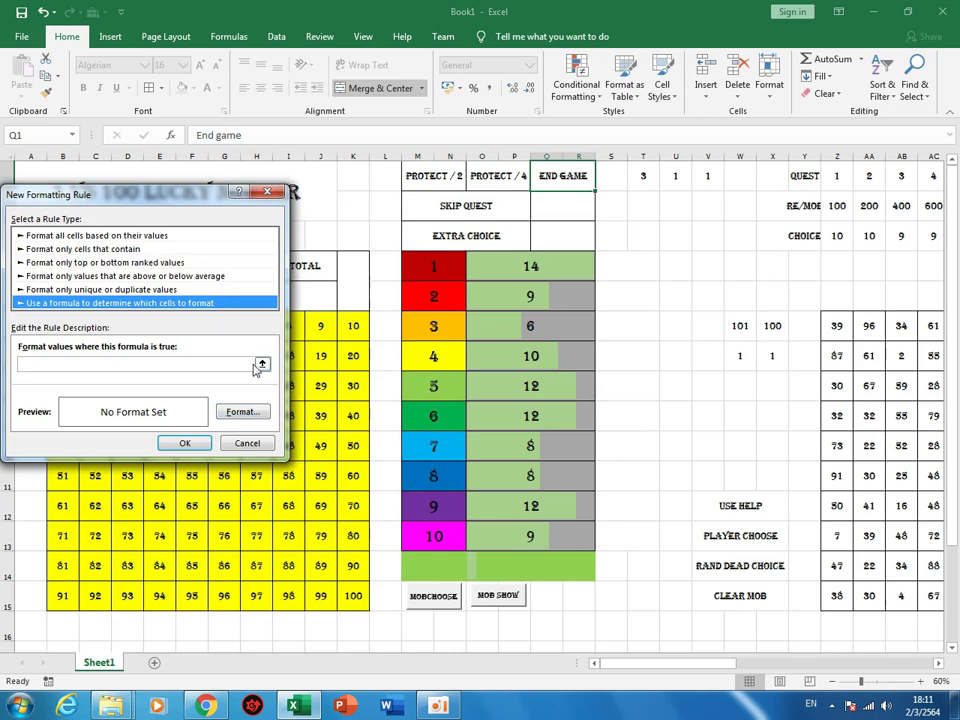
click(261, 364)
click(643, 178)
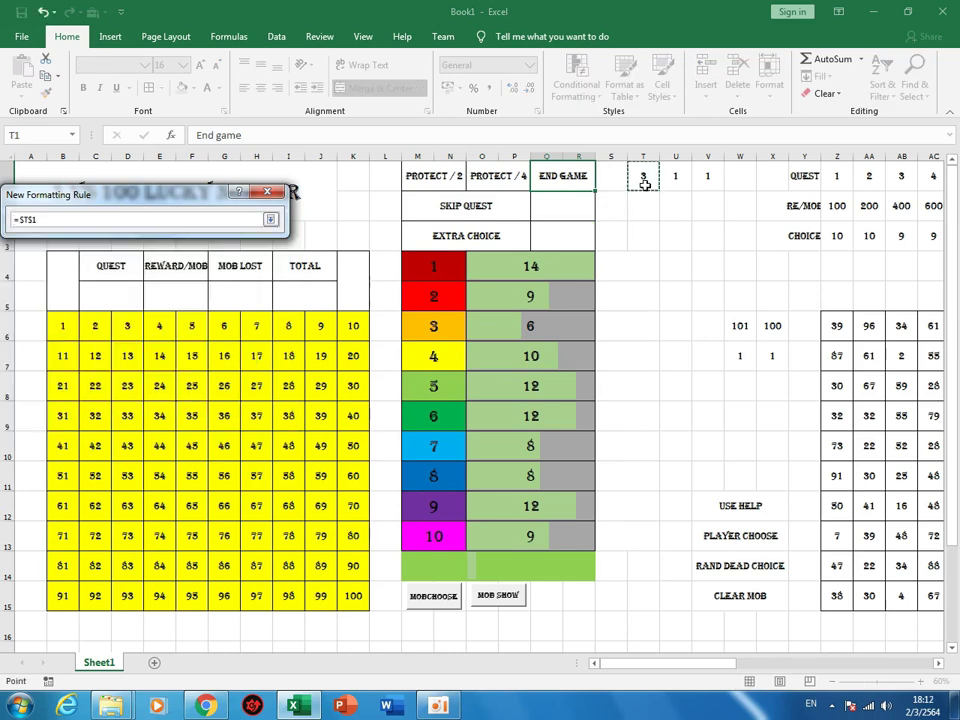
text(<1)
key(Return)
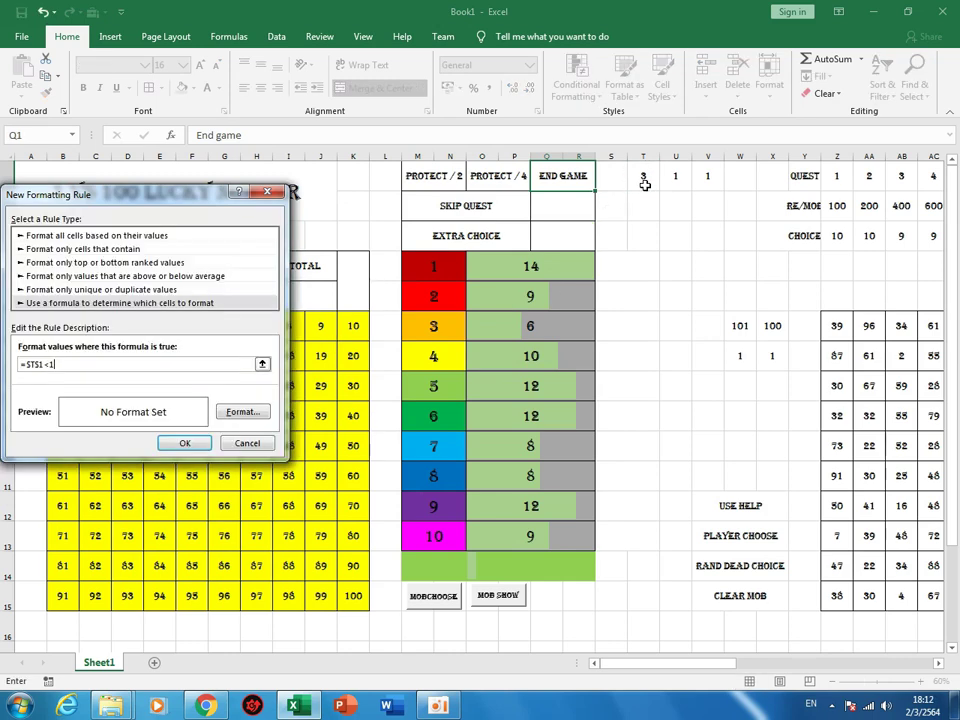
click(243, 412)
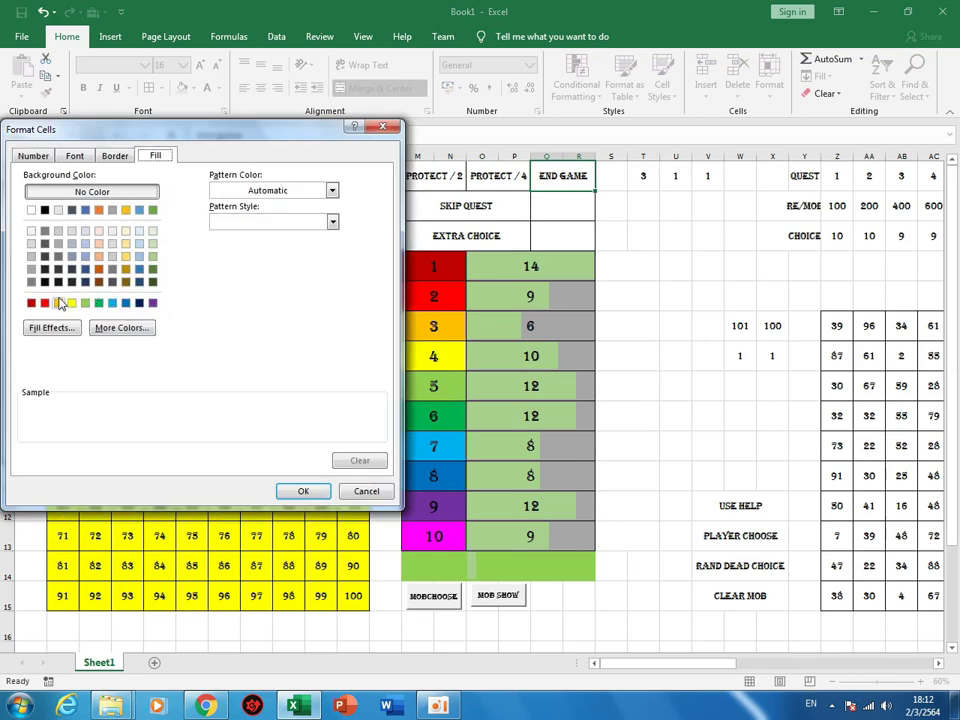
click(44, 210)
click(296, 491)
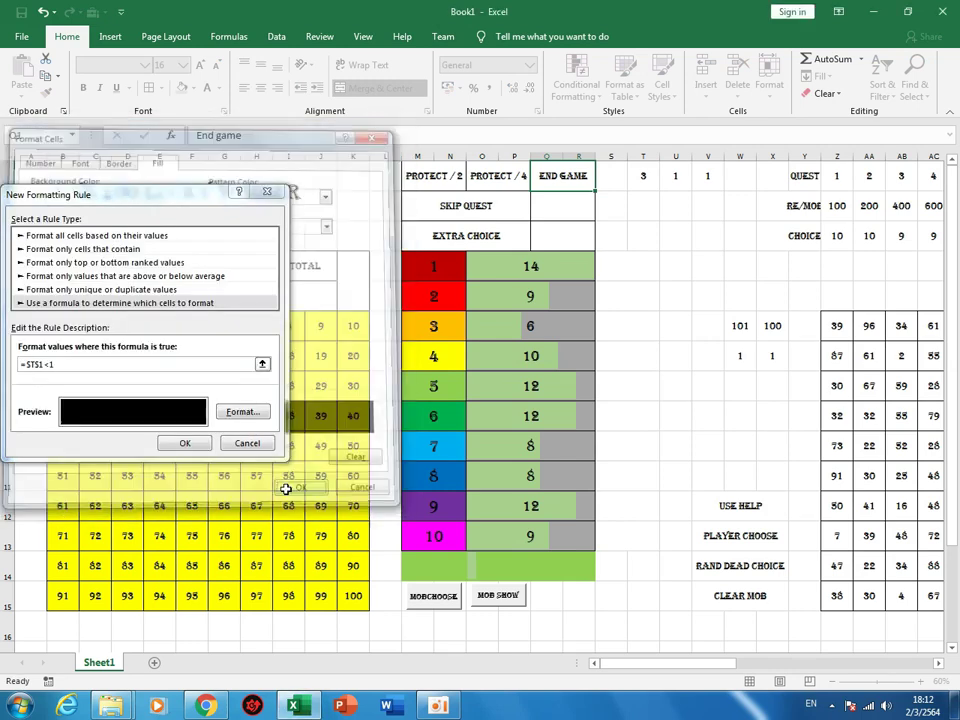
click(185, 443)
click(705, 360)
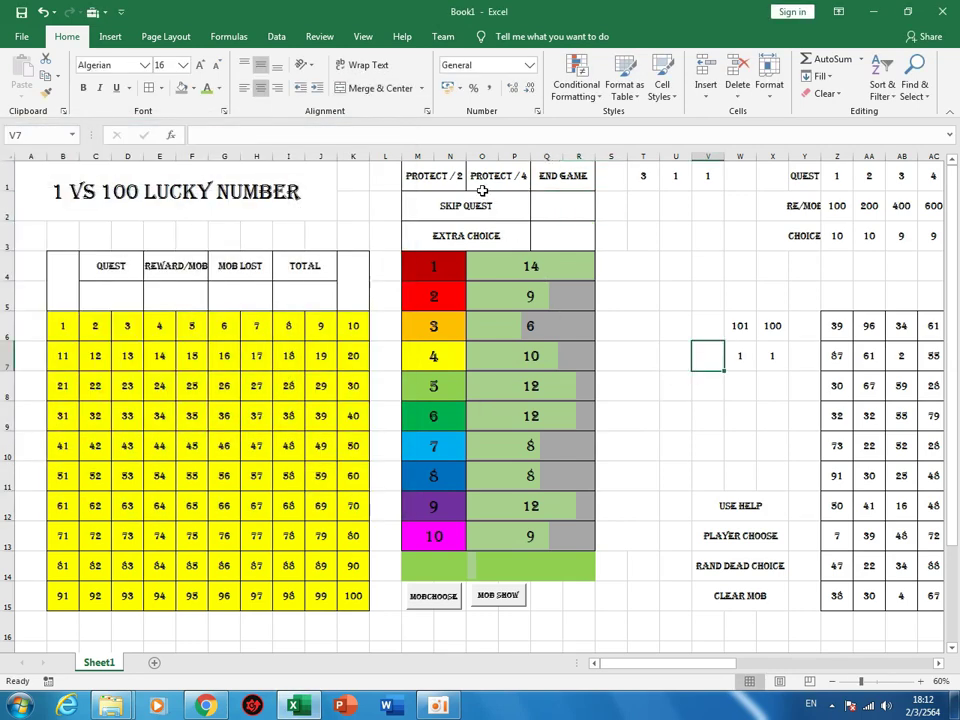
- Set V1, U1 and T1 to 0 to test that every option cell turns black
click(711, 176)
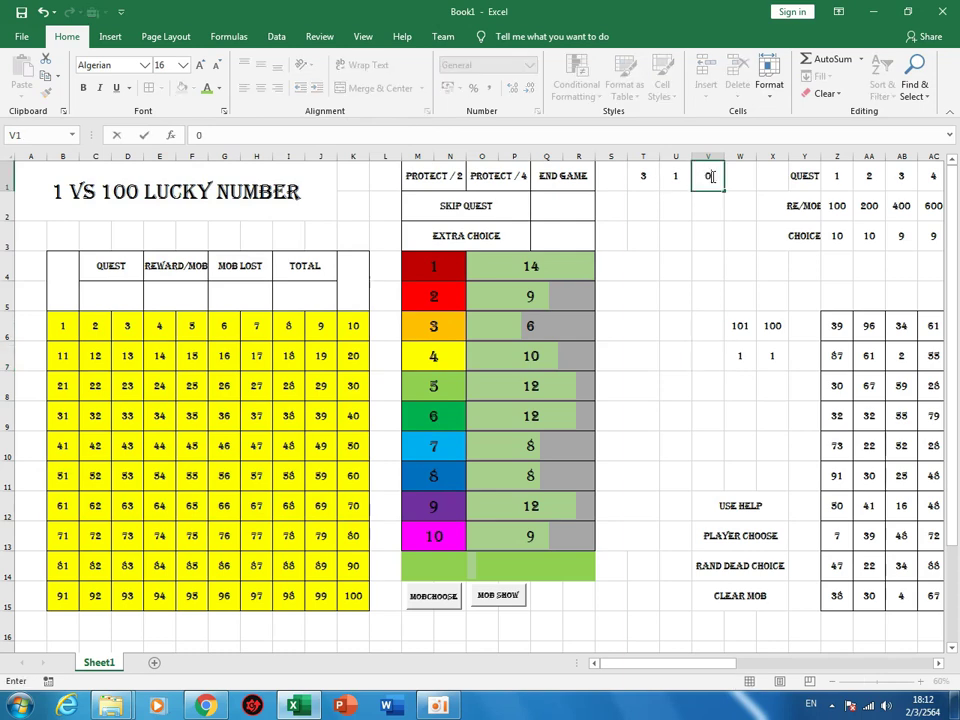
text(0)
key(Return)
key(Up)
key(Left)
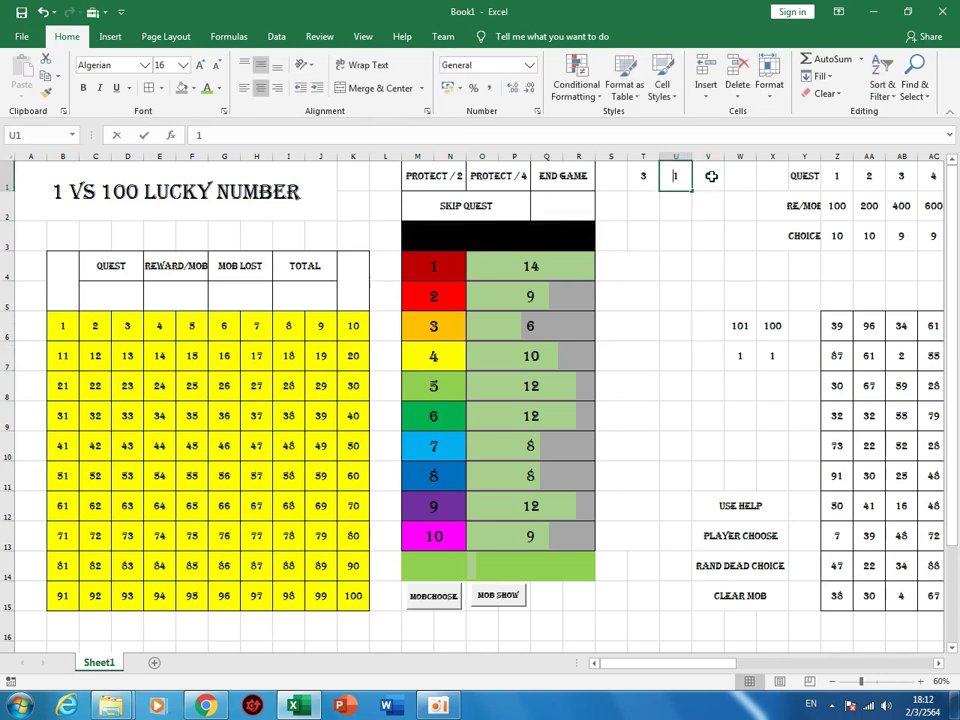
text(0)
key(Return)
key(Up)
key(Left)
text(0)
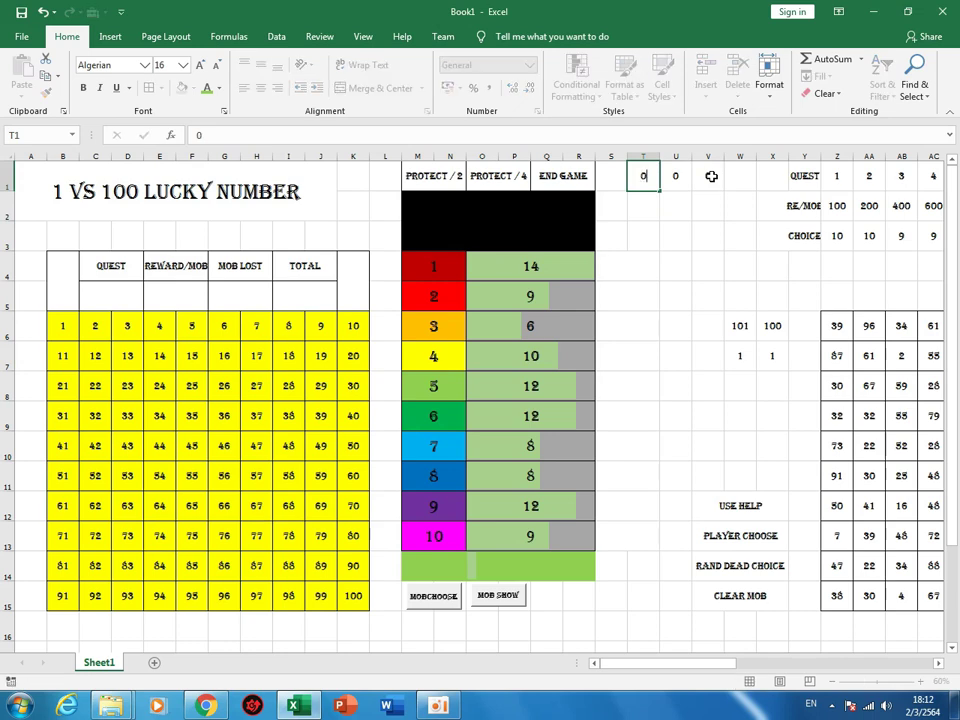
key(Return)
- Open the Conditional Formatting Rules Manager for block M1:R3
drag(433, 176, 561, 238)
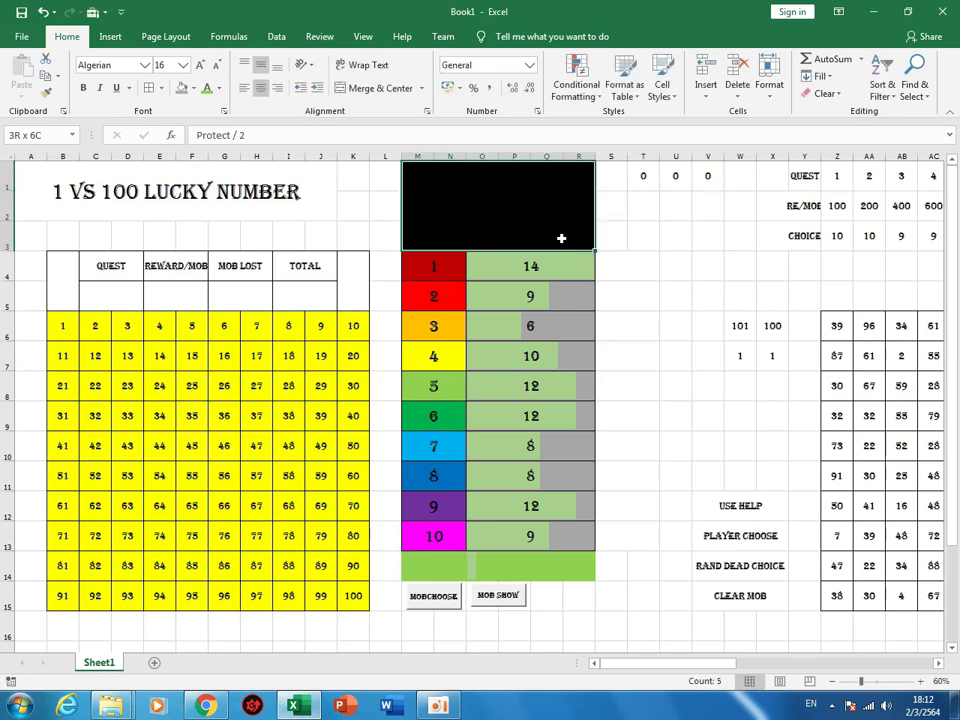
click(576, 85)
click(577, 313)
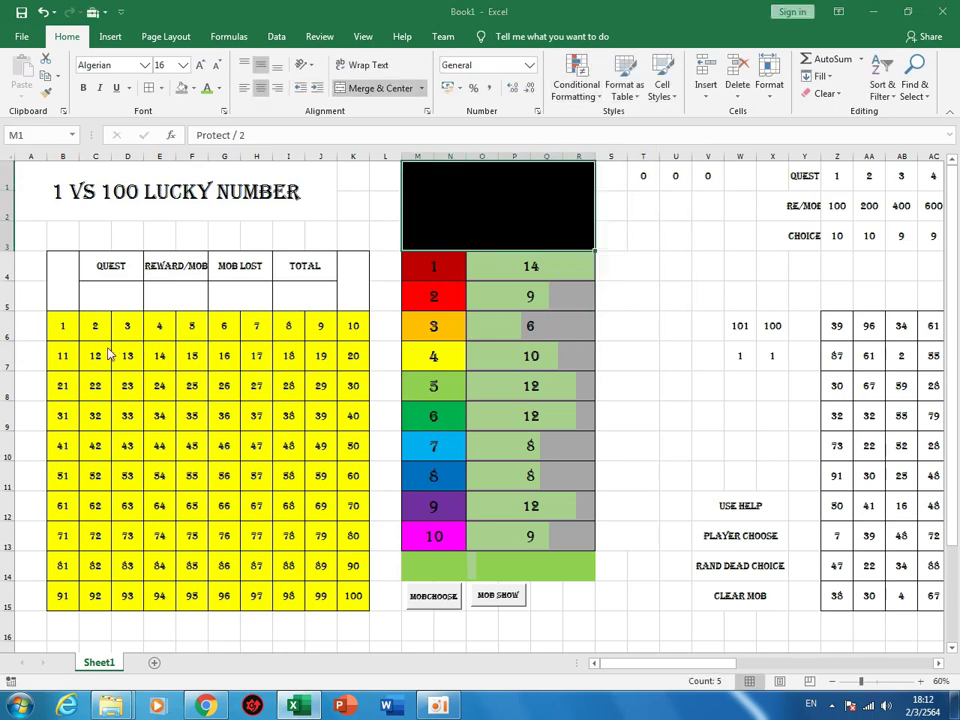
- Show the worksheet's rules and give the =$V$1=0 rule a red font colour
key(Down)
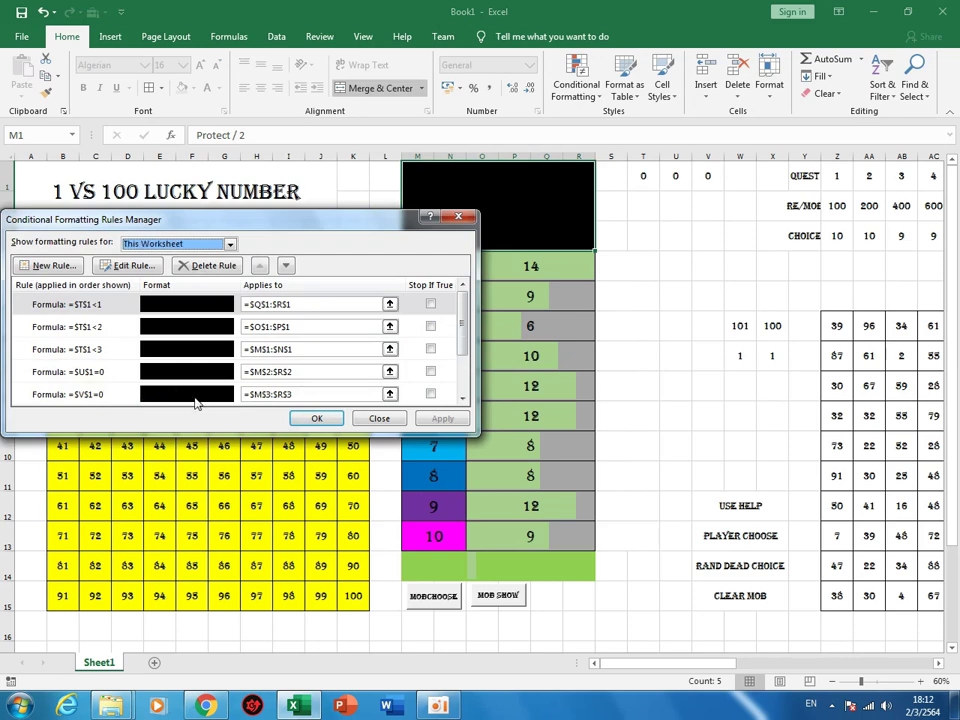
scroll(250, 370, down, 5)
scroll(200, 380, up, 5)
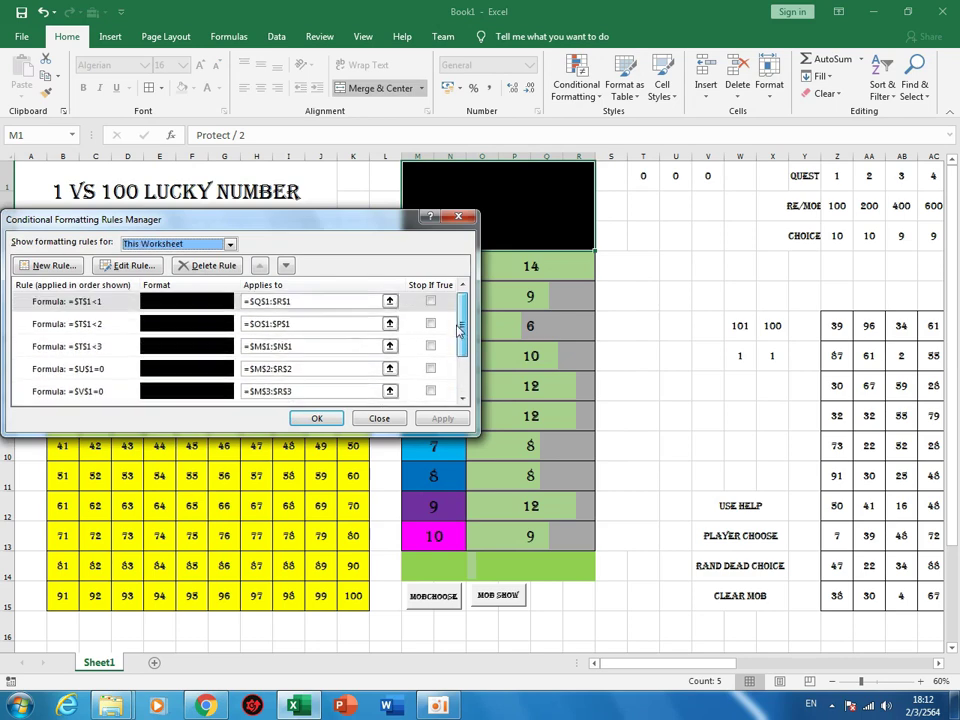
click(135, 392)
click(127, 265)
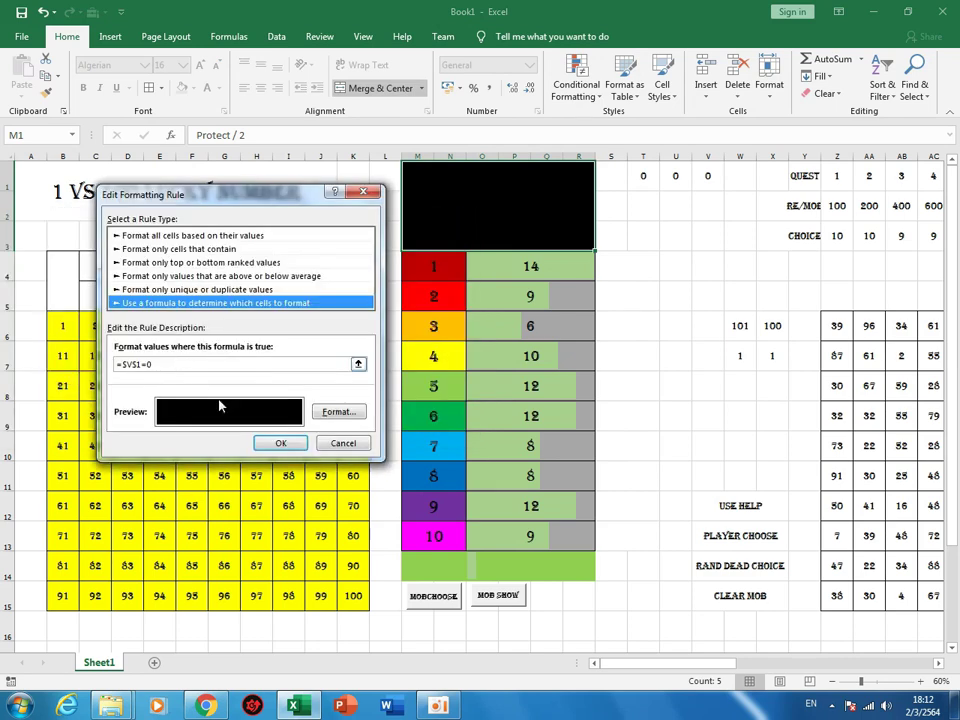
click(326, 416)
click(113, 139)
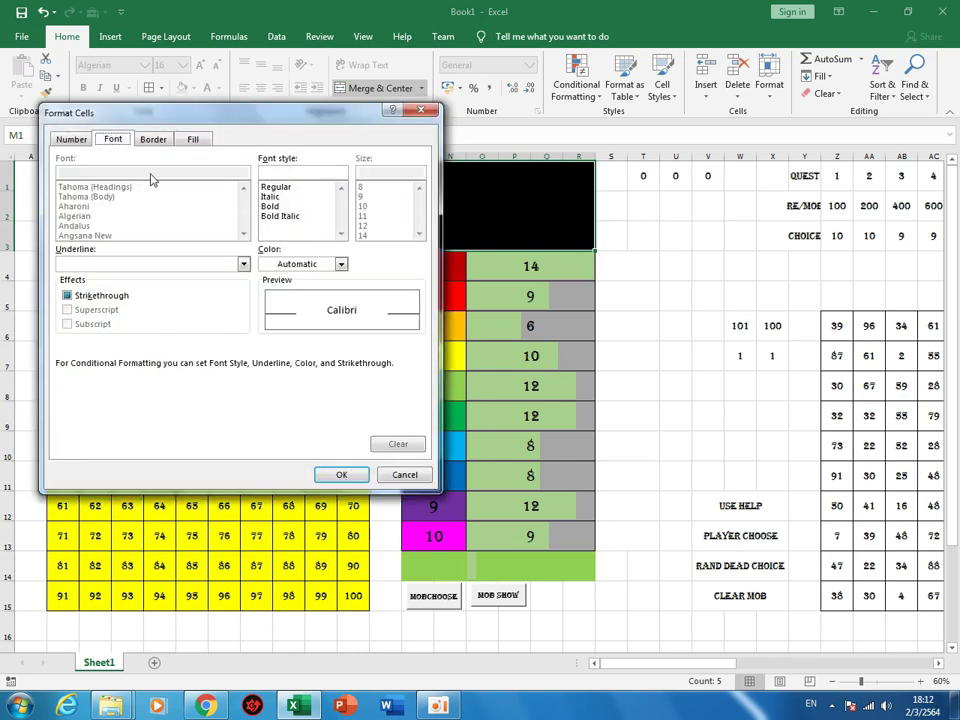
click(287, 266)
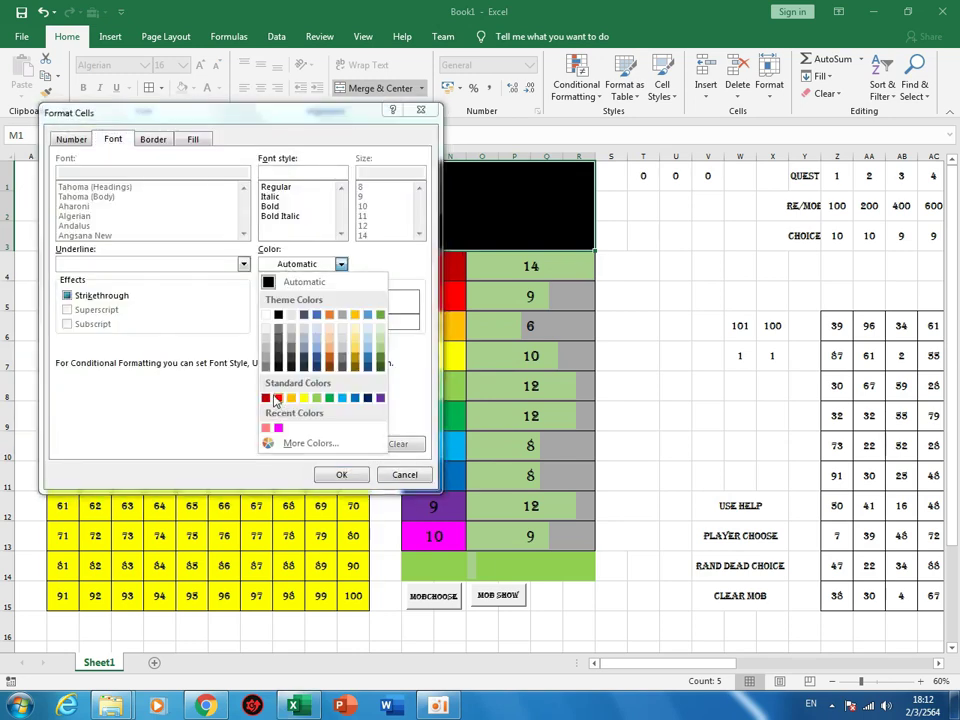
click(277, 398)
click(341, 474)
click(274, 505)
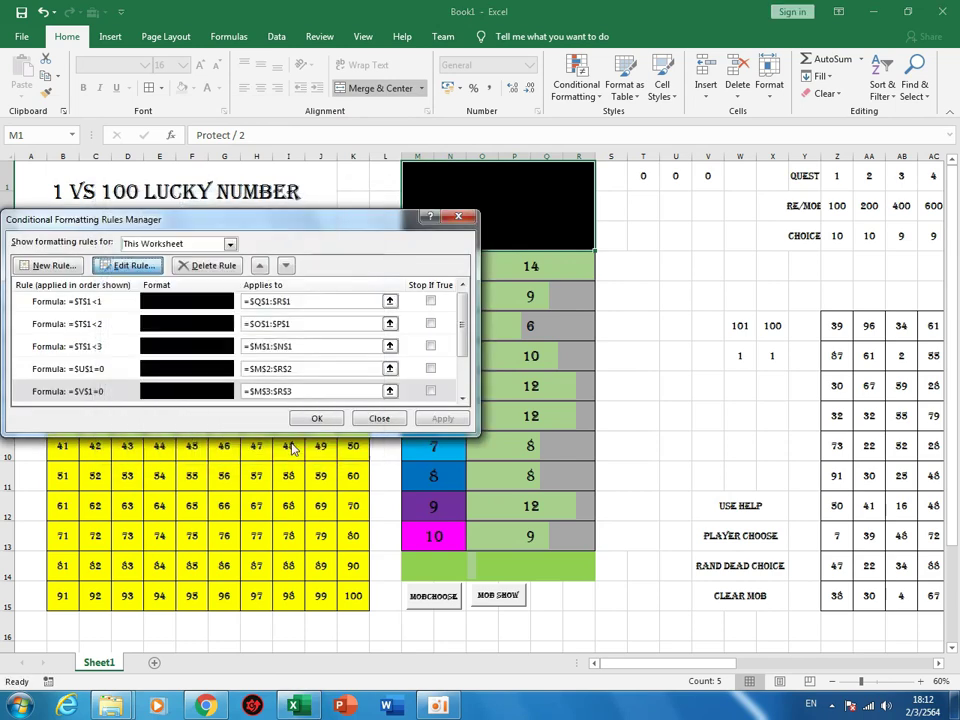
- Give the U$1=0 rule a red font colour
click(169, 370)
click(132, 266)
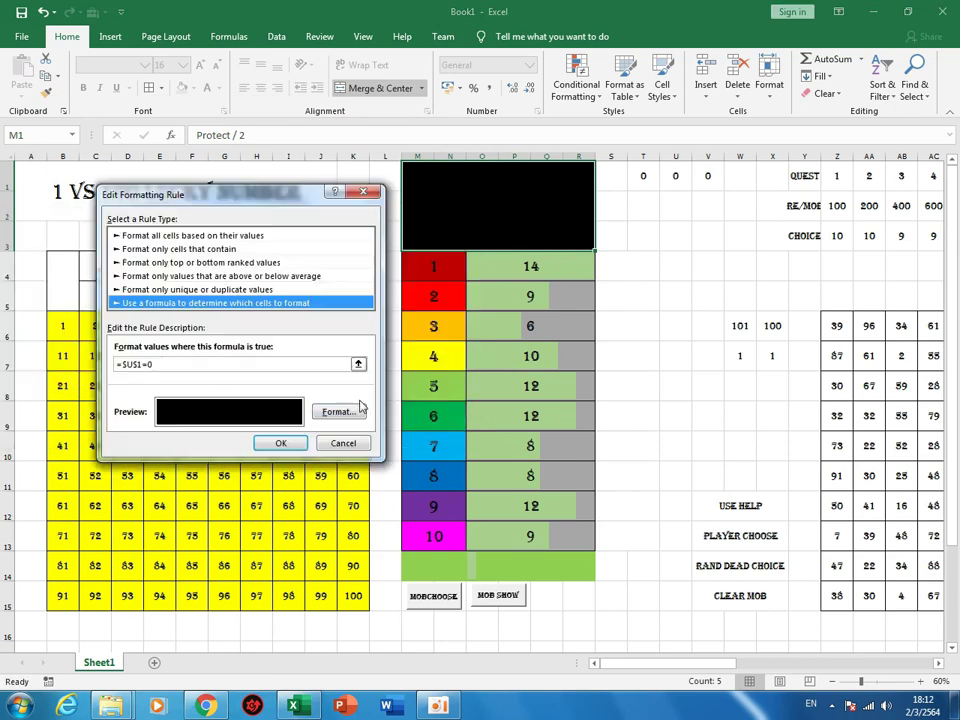
click(342, 411)
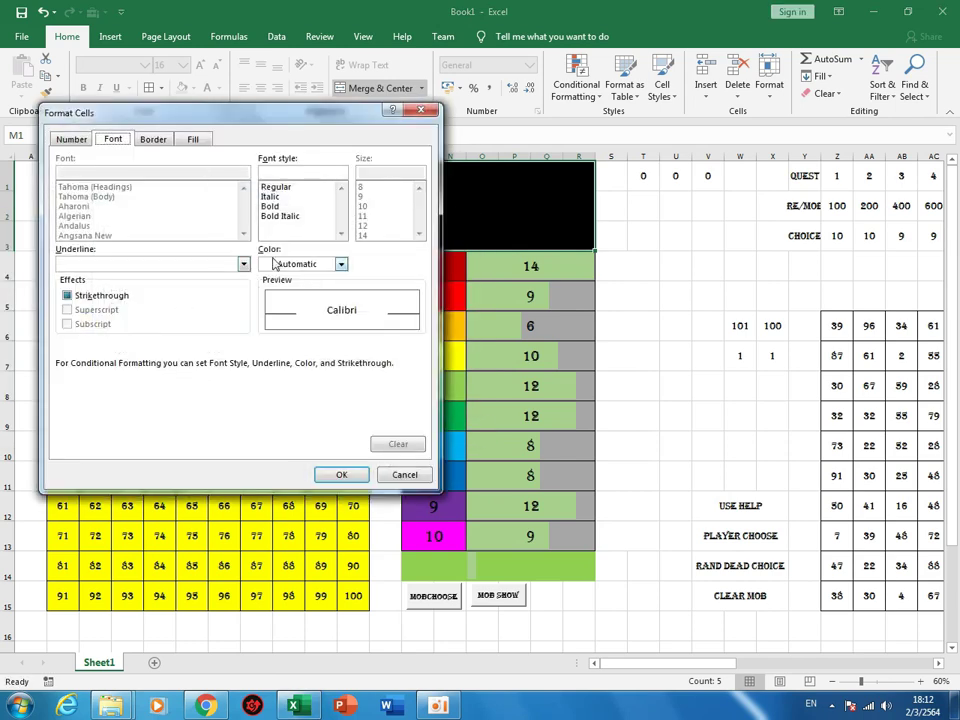
click(272, 263)
click(274, 397)
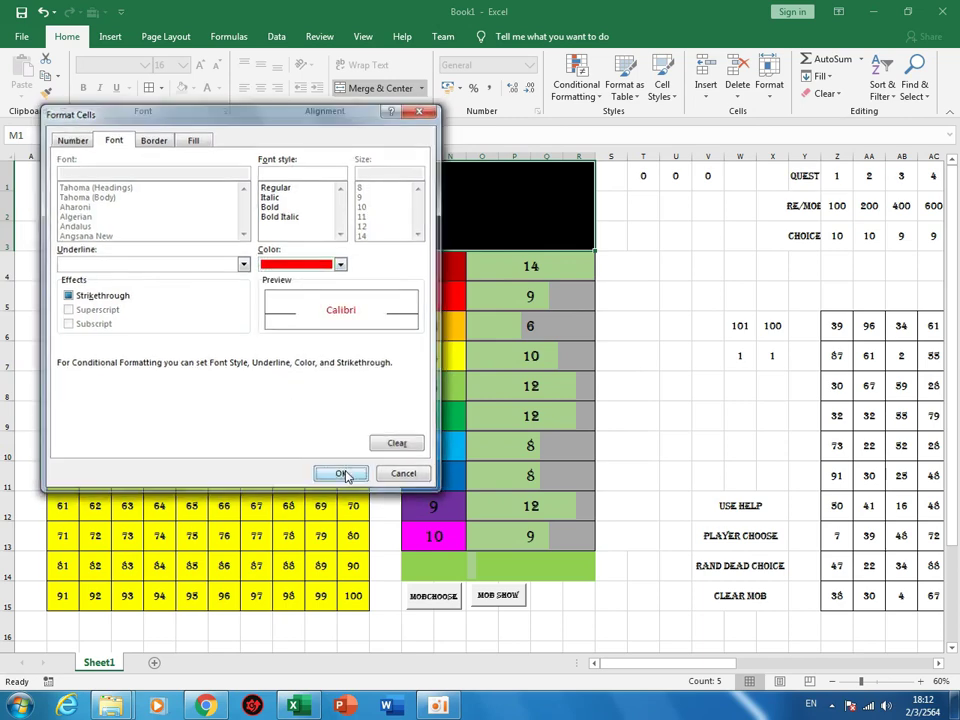
click(343, 474)
click(281, 443)
- Give the $T$1<3 rule a red font colour
click(172, 346)
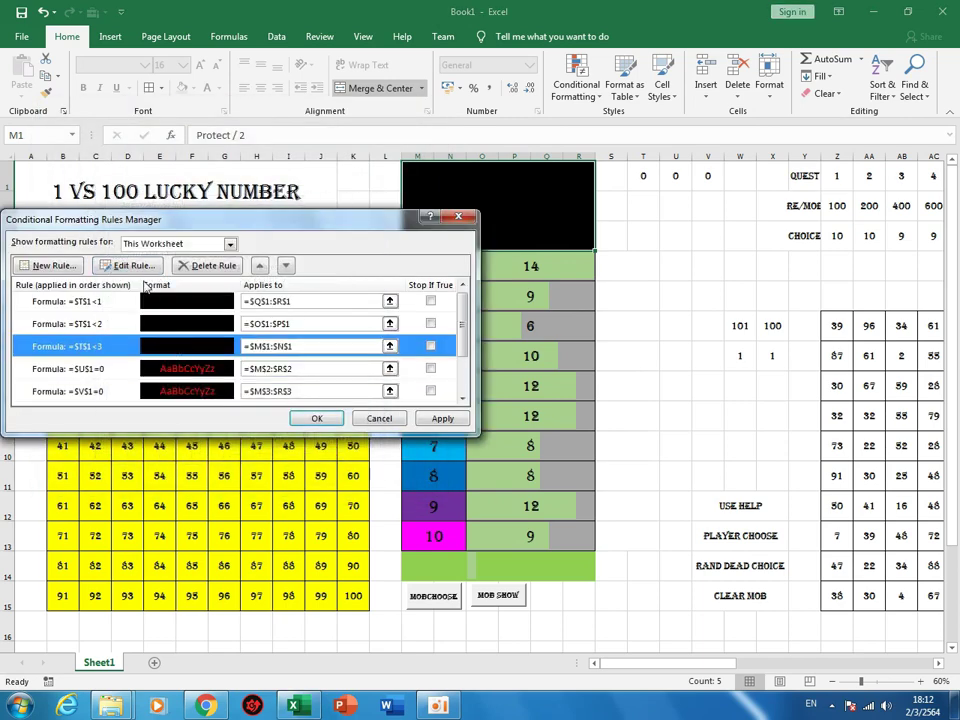
click(127, 265)
click(335, 418)
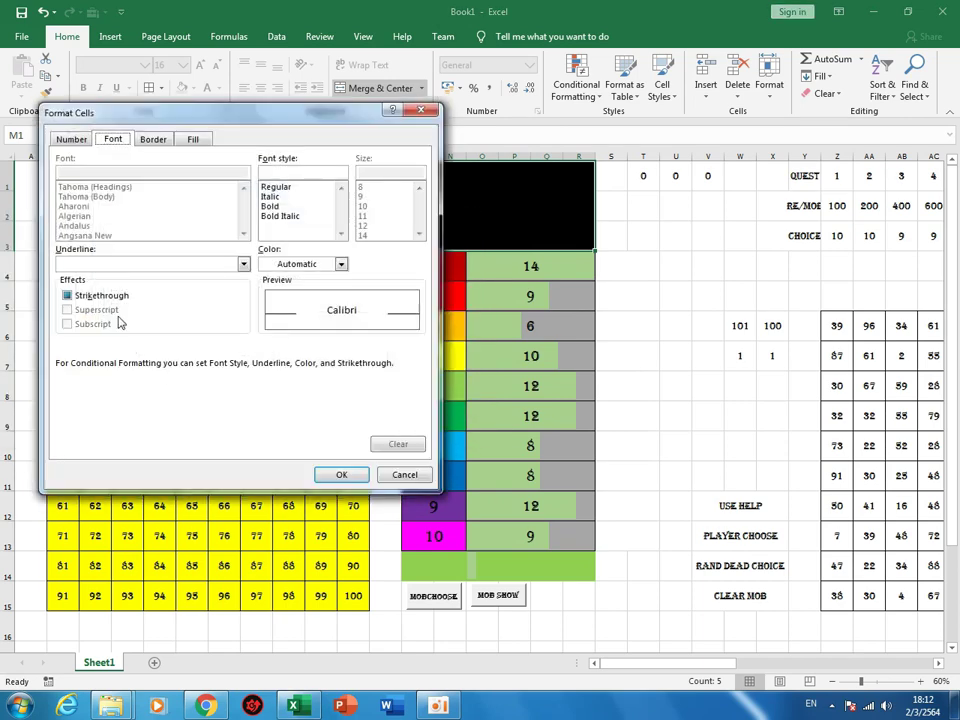
click(341, 264)
click(279, 398)
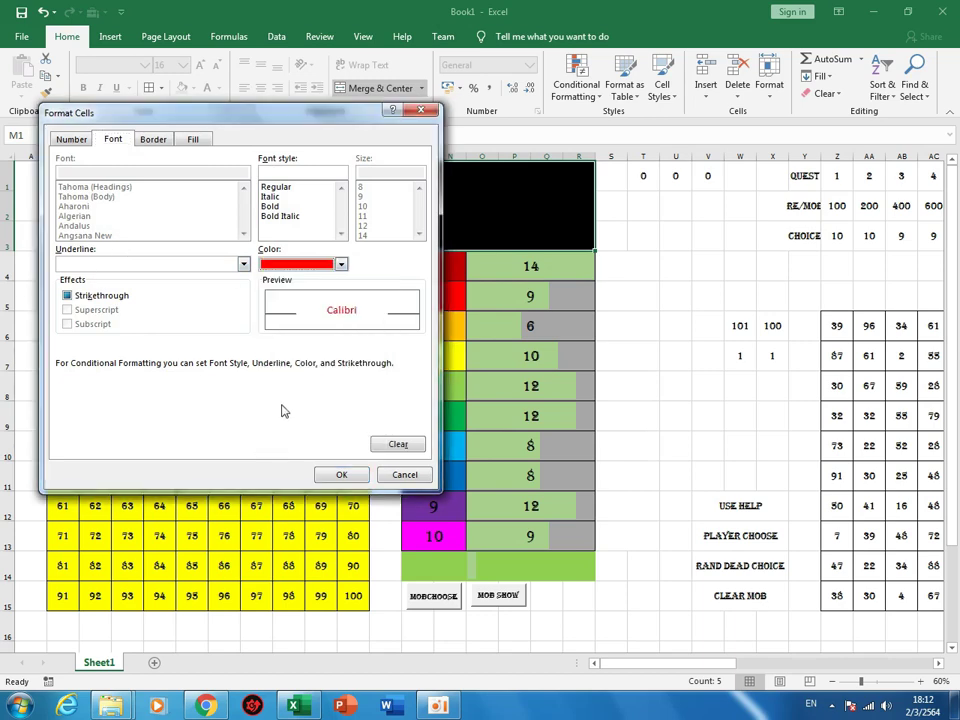
click(333, 474)
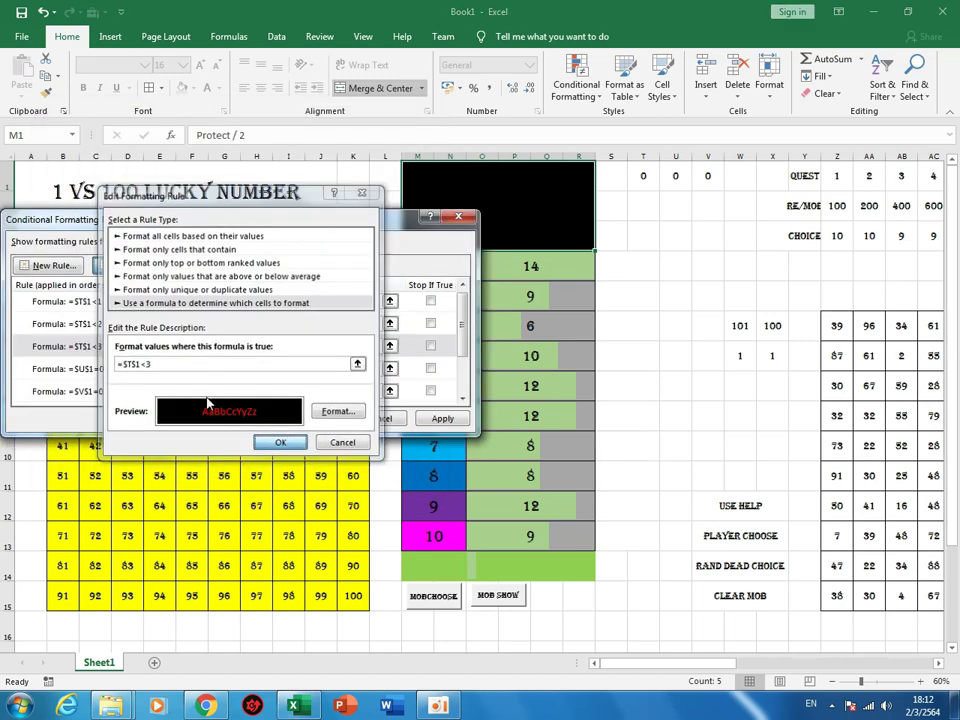
click(296, 443)
- Give the $T$1<2 rule a red font colour
click(68, 323)
click(117, 268)
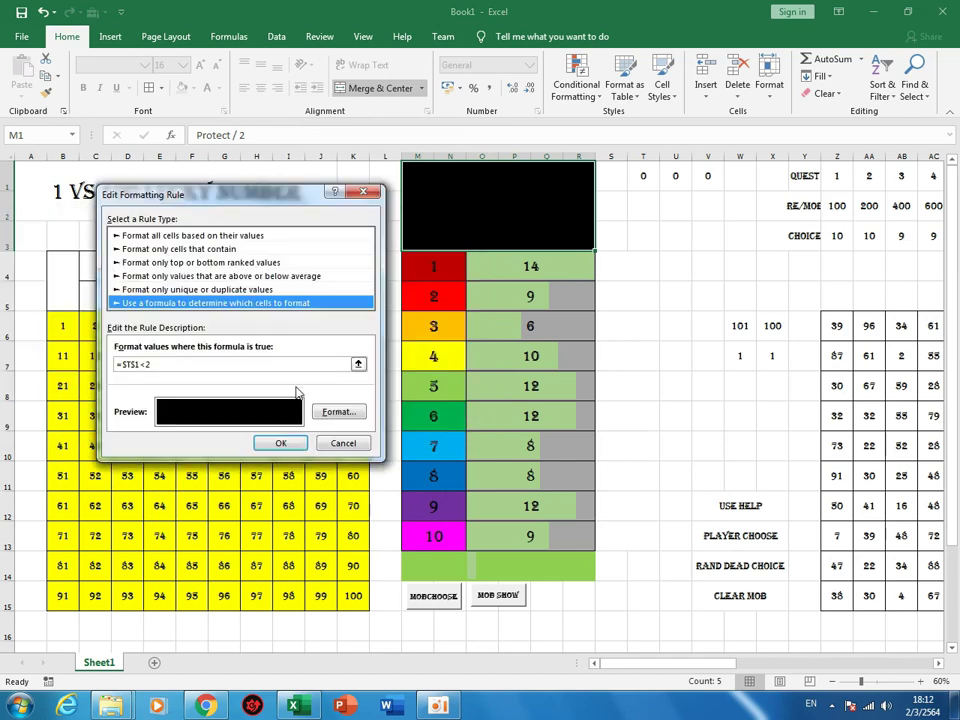
click(340, 408)
click(265, 264)
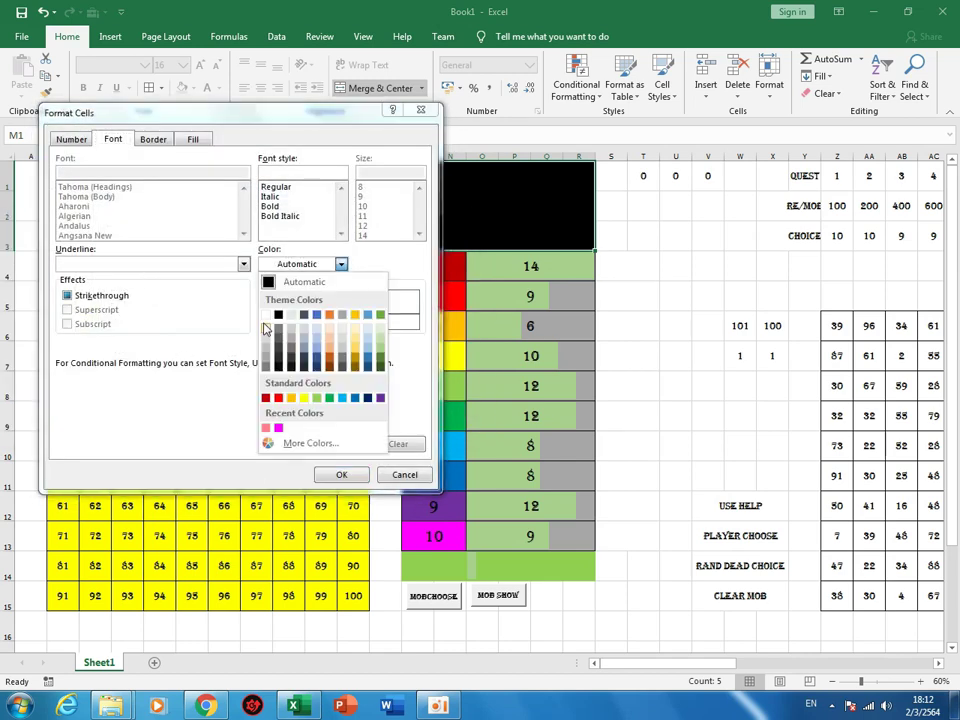
click(272, 396)
click(341, 474)
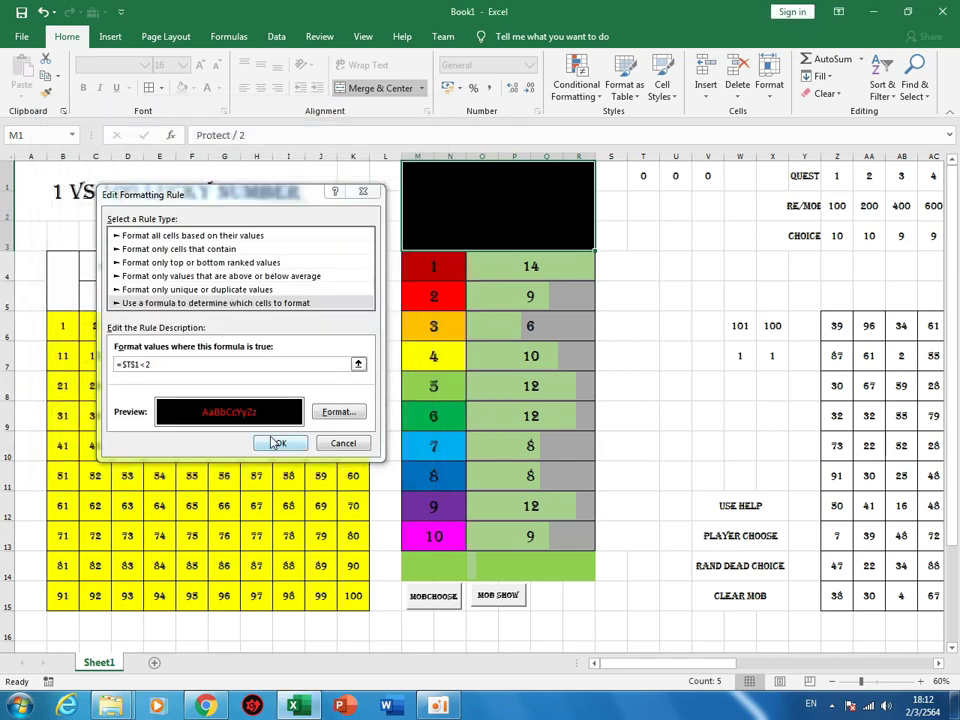
click(290, 443)
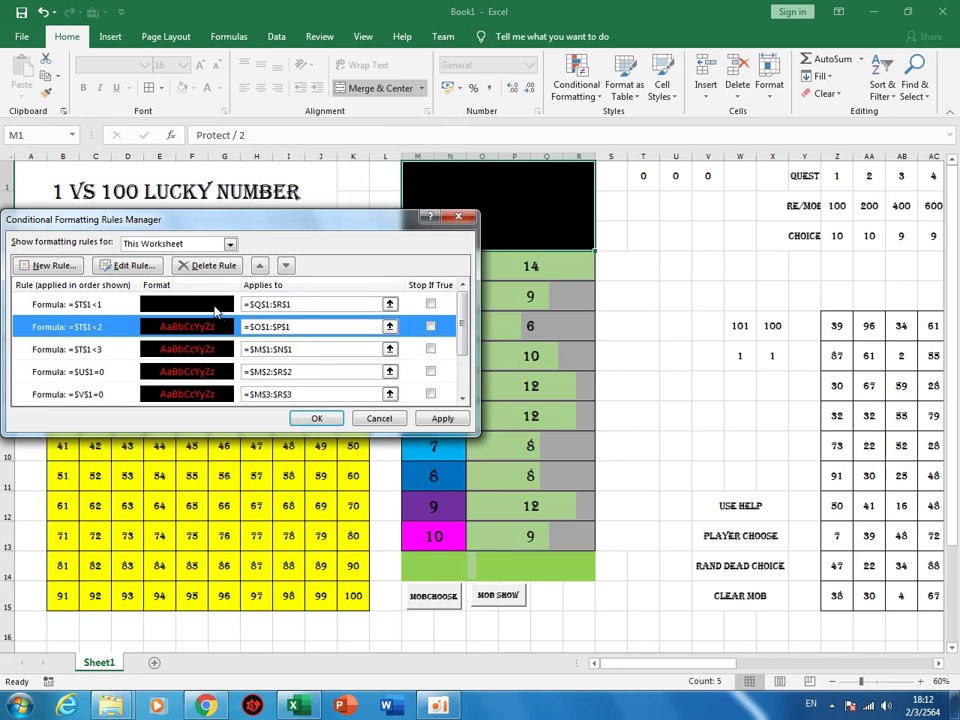
- Give the $T$1<1 rule a red font colour and apply all rule changes
click(210, 304)
click(128, 265)
click(339, 413)
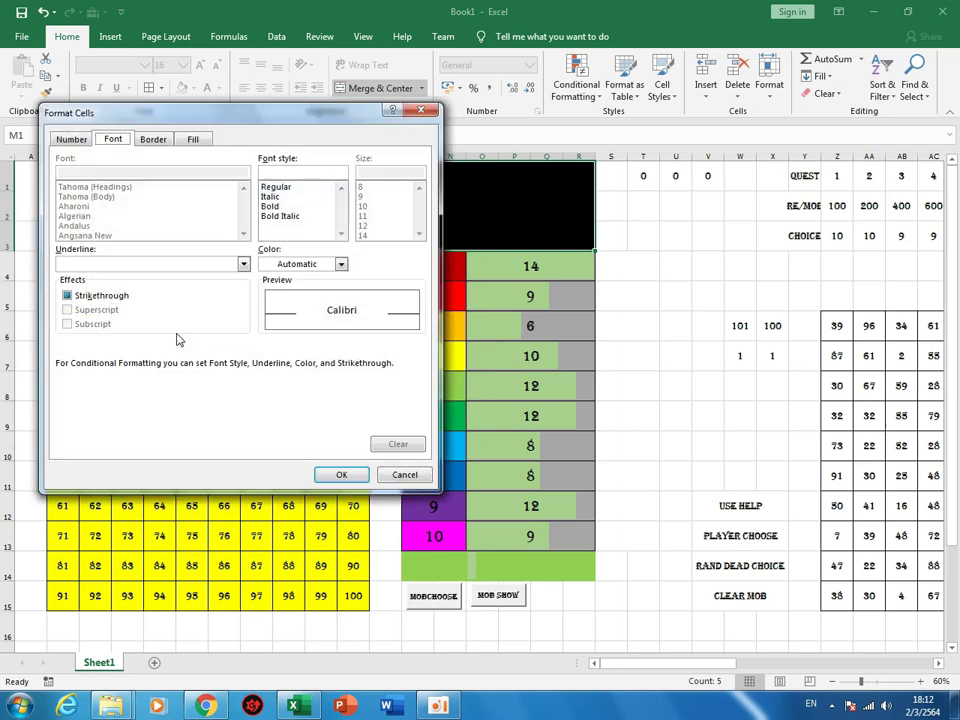
click(341, 264)
click(281, 399)
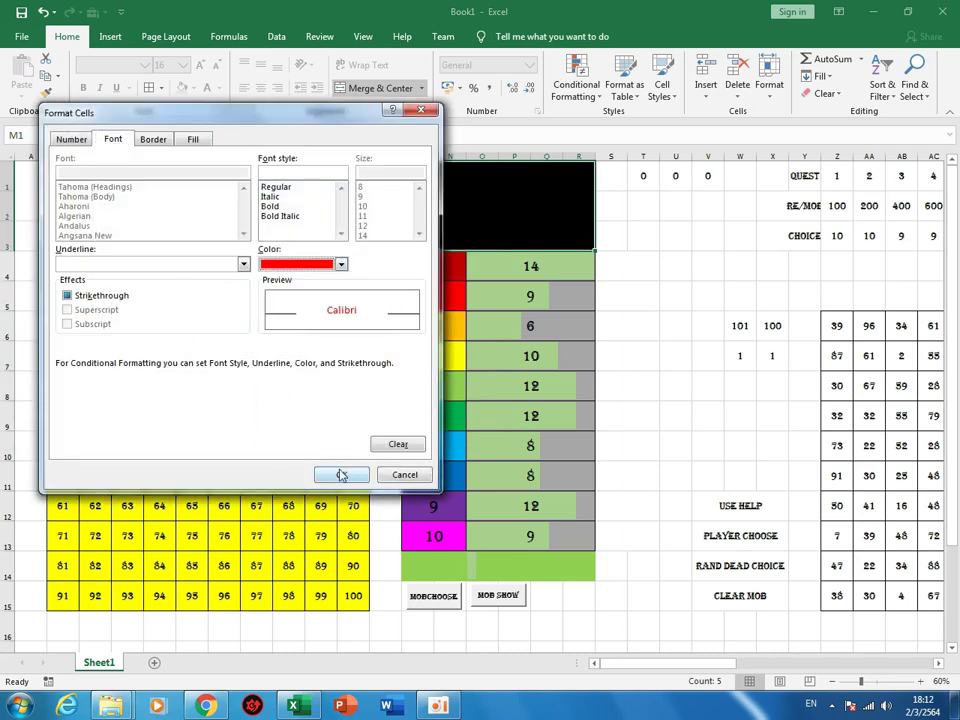
click(341, 474)
click(288, 443)
click(317, 418)
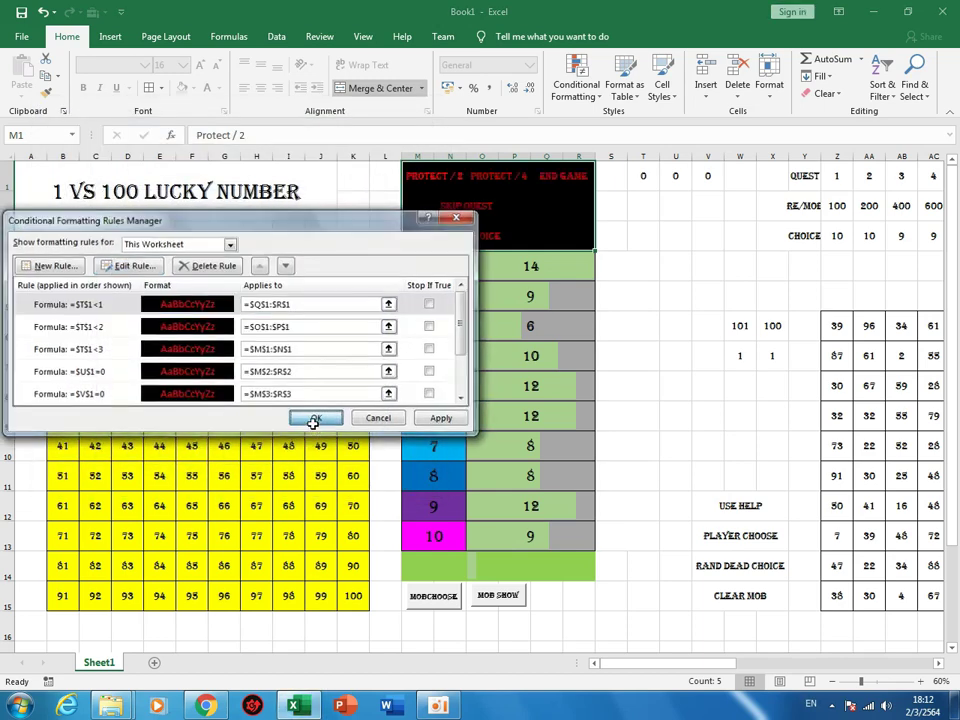
click(675, 356)
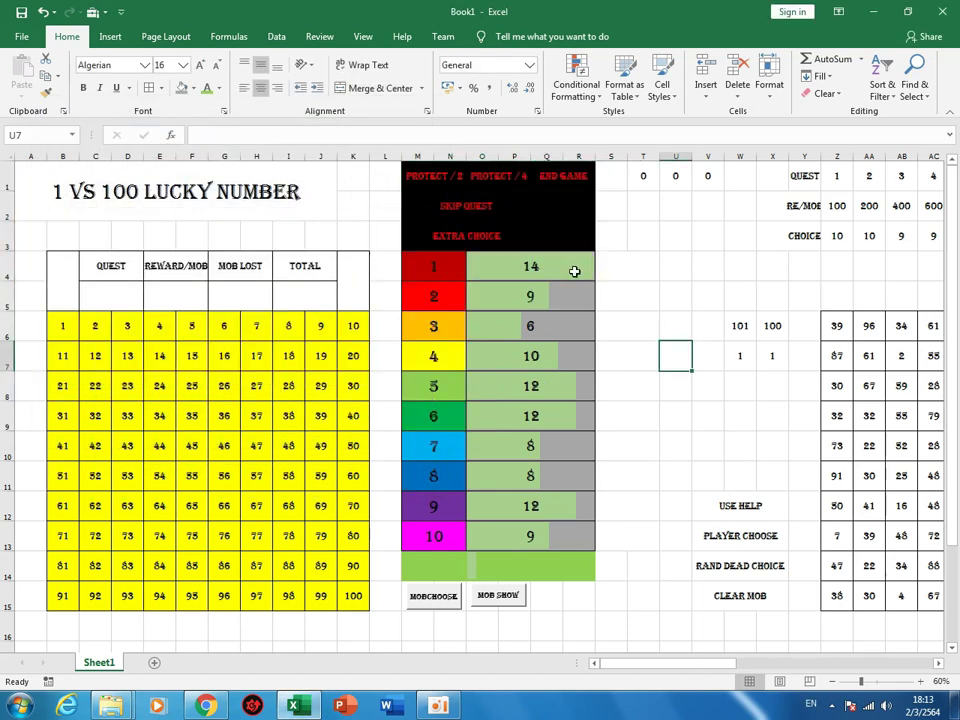
- Enter 3 in T1 and 1 in U1 and V1, then select the option block M1:R3
click(432, 177)
click(500, 176)
click(582, 177)
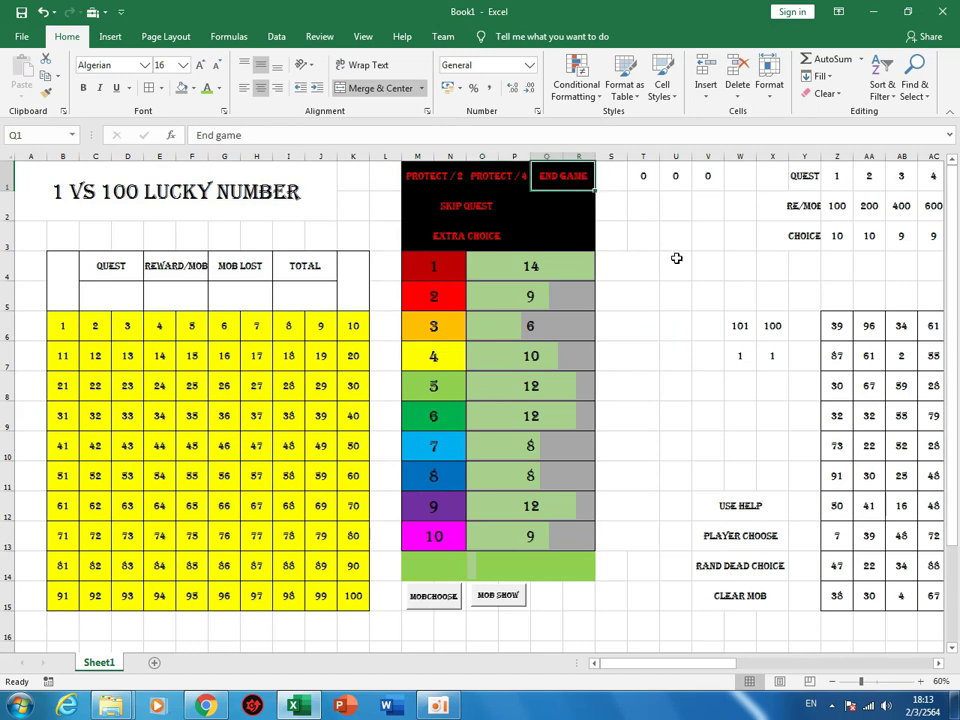
click(645, 176)
text(3)
key(Tab)
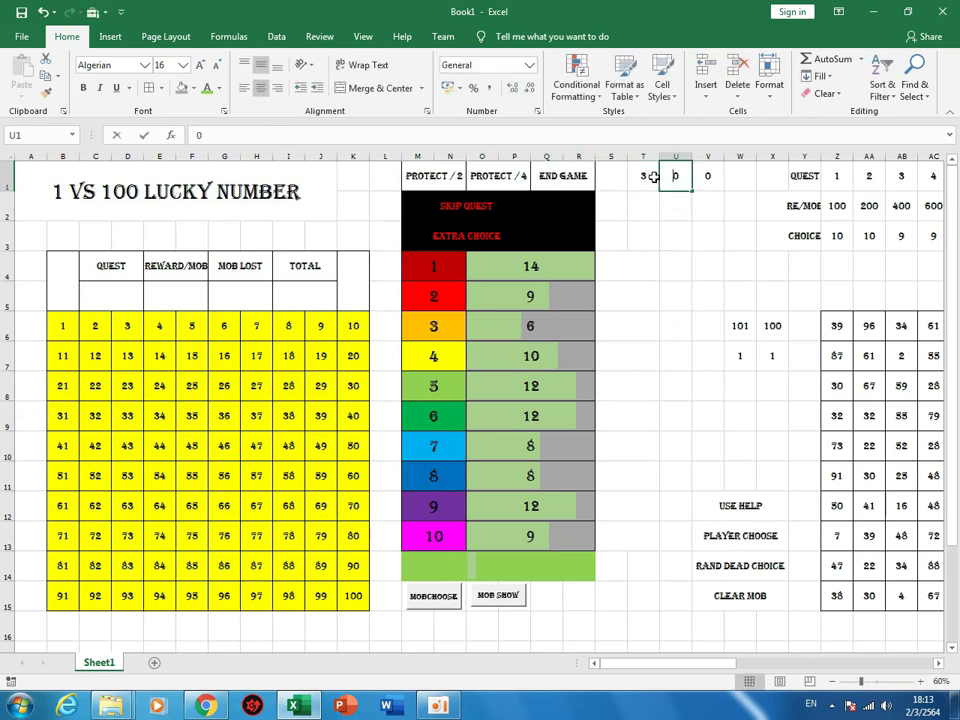
text(1)
key(Tab)
text(1)
key(Tab)
key(Down)
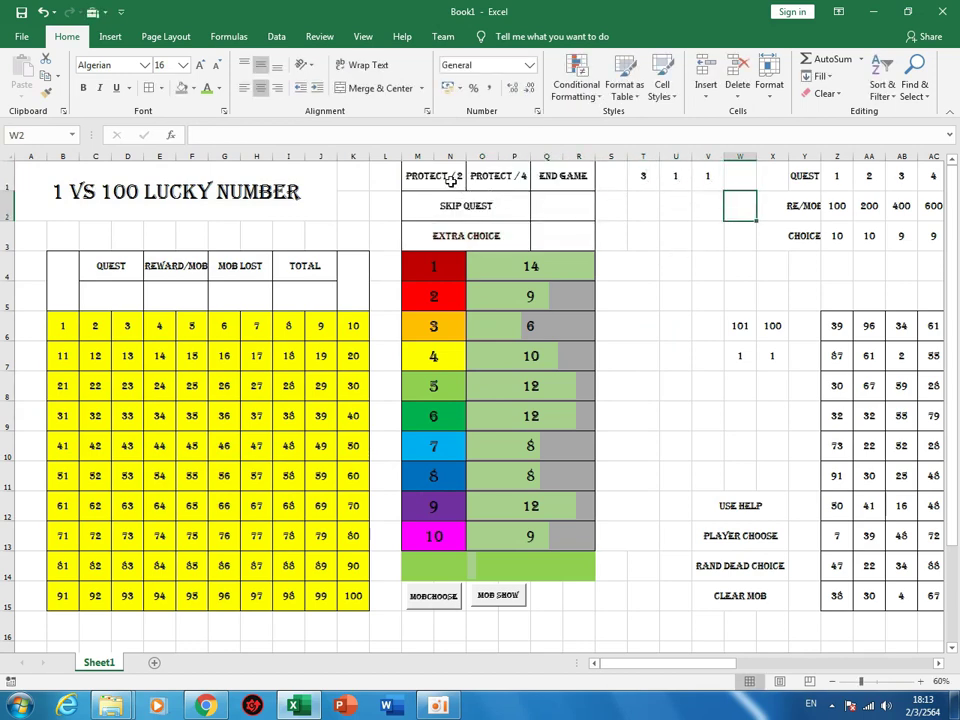
drag(430, 176, 585, 236)
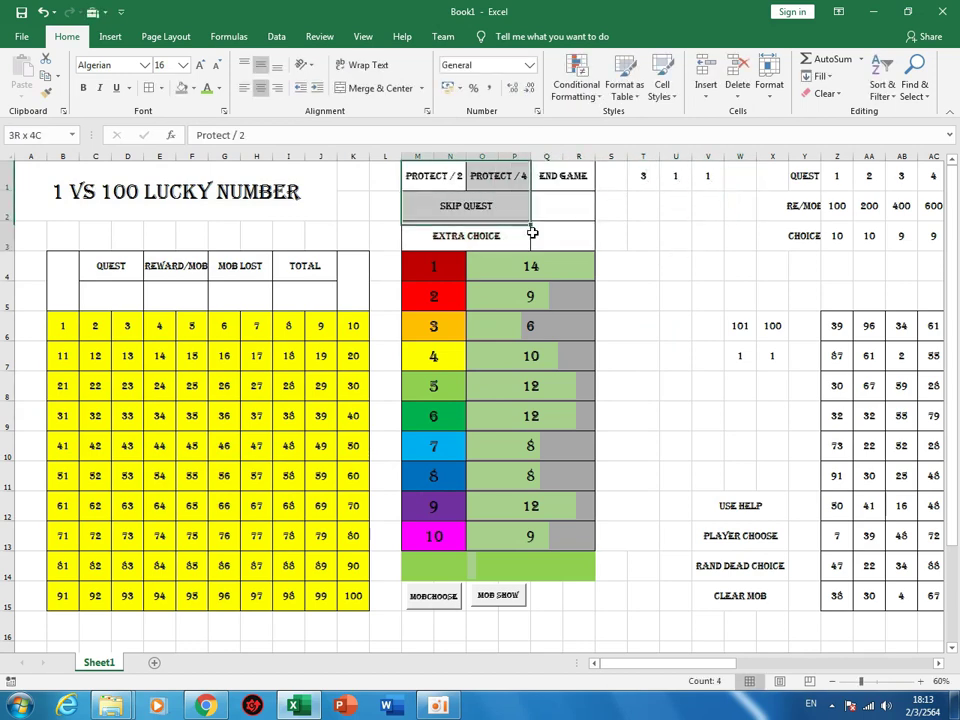
- Fill M1:R3 purple and set its font colour to yellow
click(193, 88)
click(296, 207)
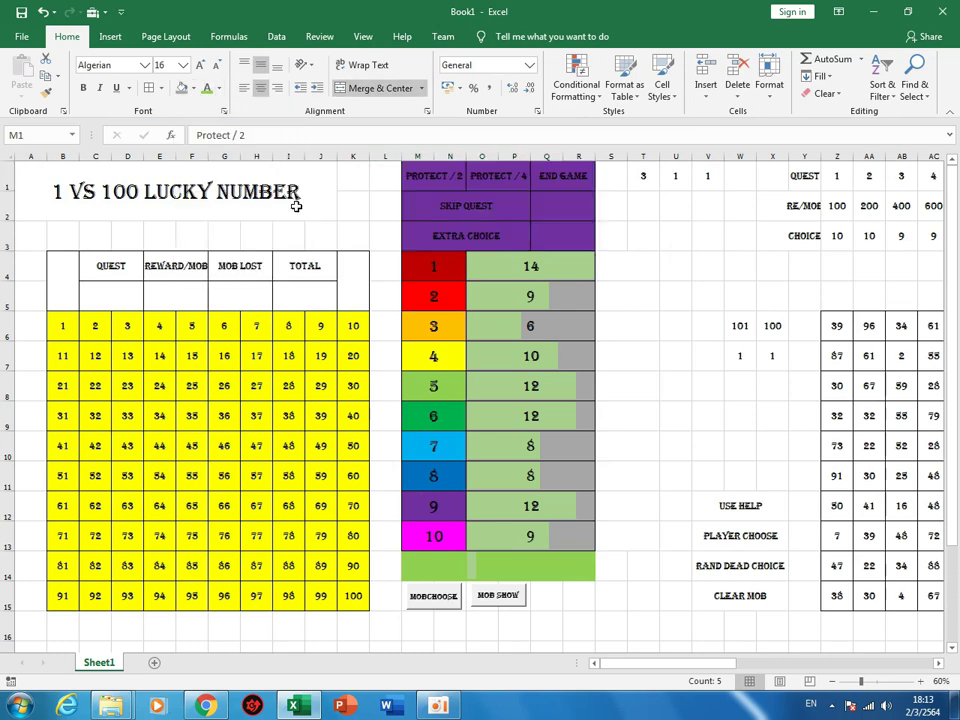
click(219, 88)
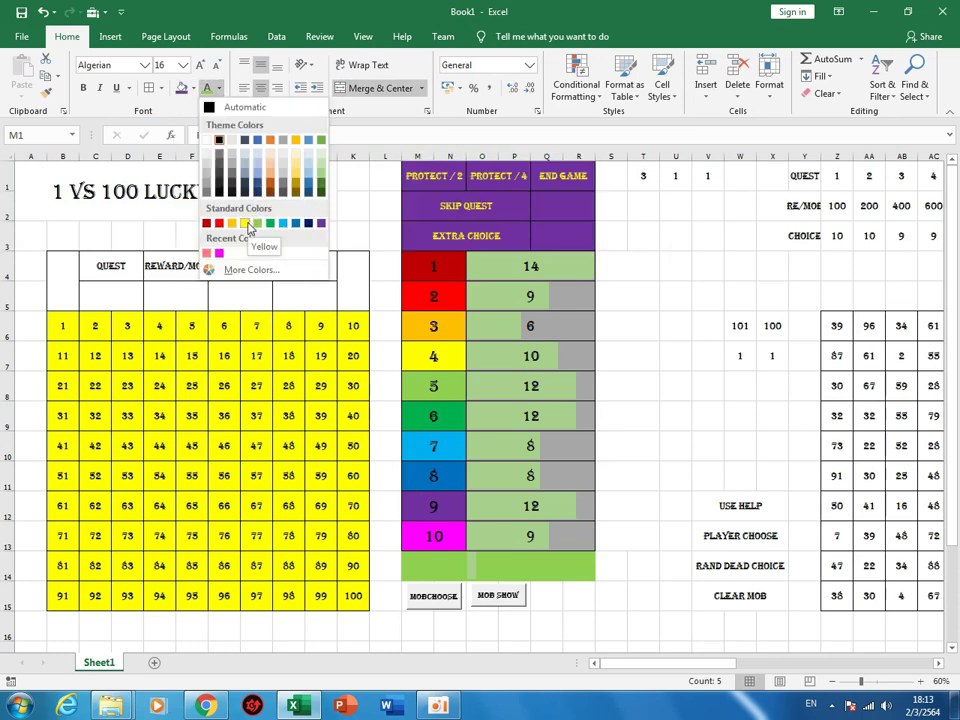
click(245, 223)
click(619, 261)
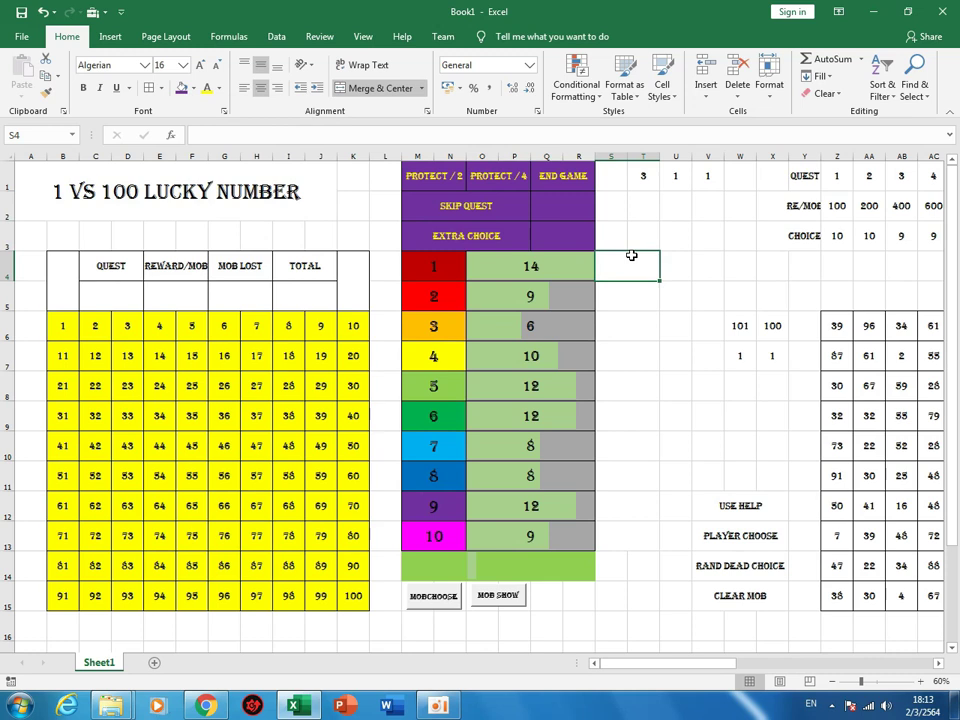
- Give the USE HELP label cell W12 a purple fill
click(735, 505)
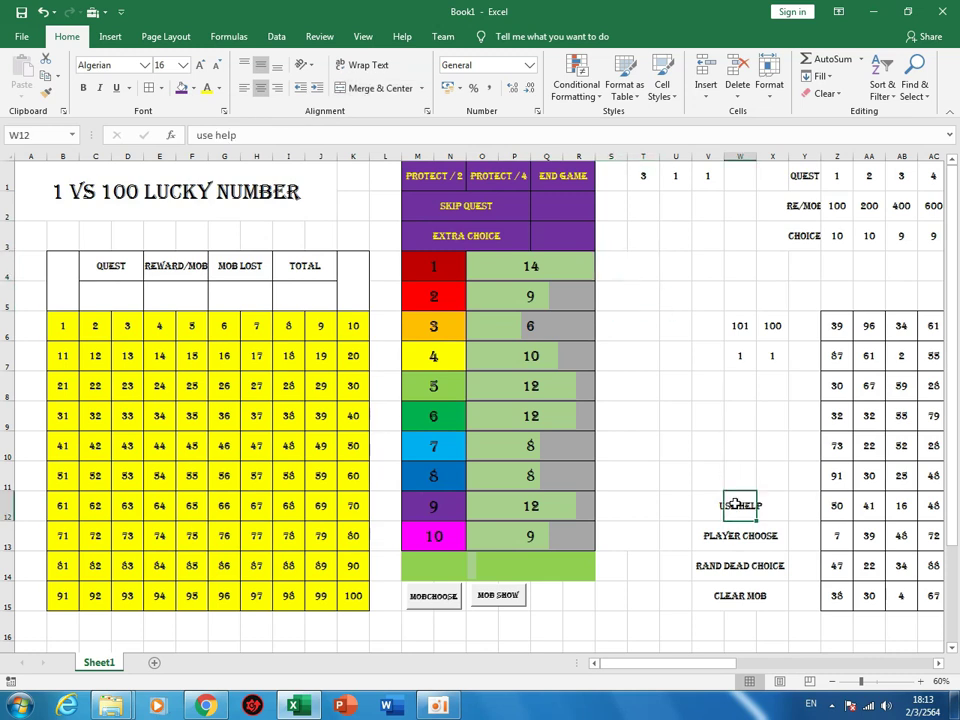
click(678, 415)
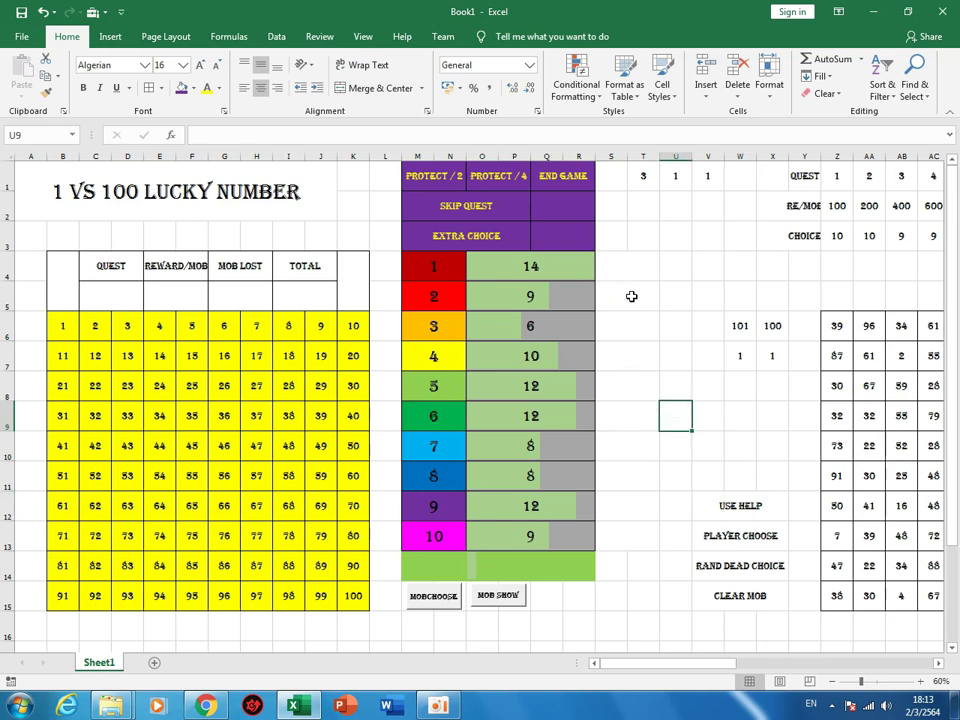
click(651, 203)
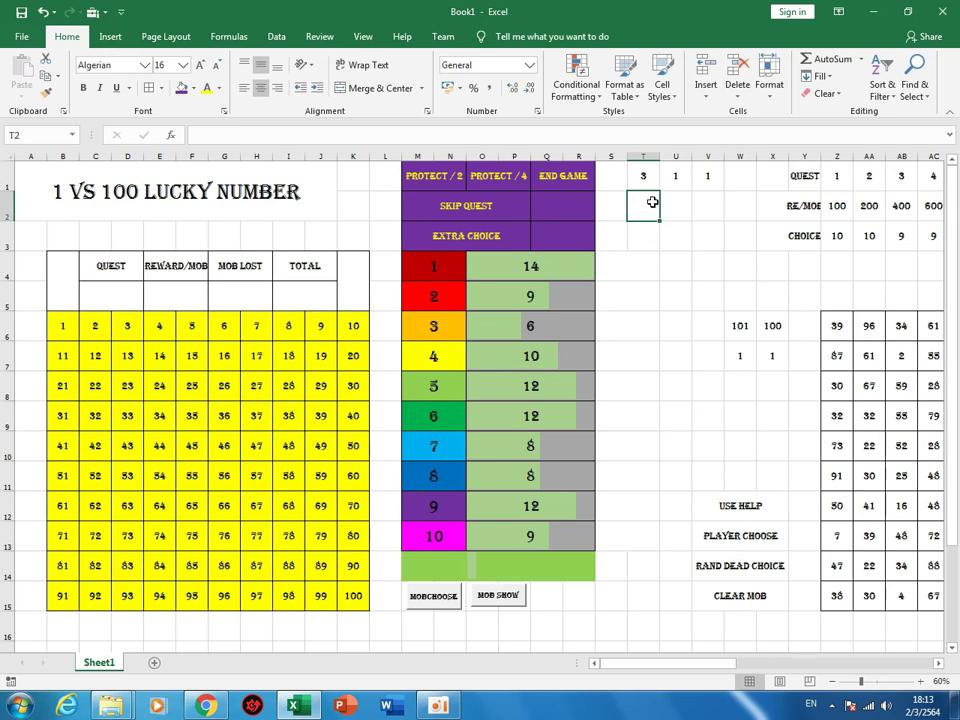
click(740, 506)
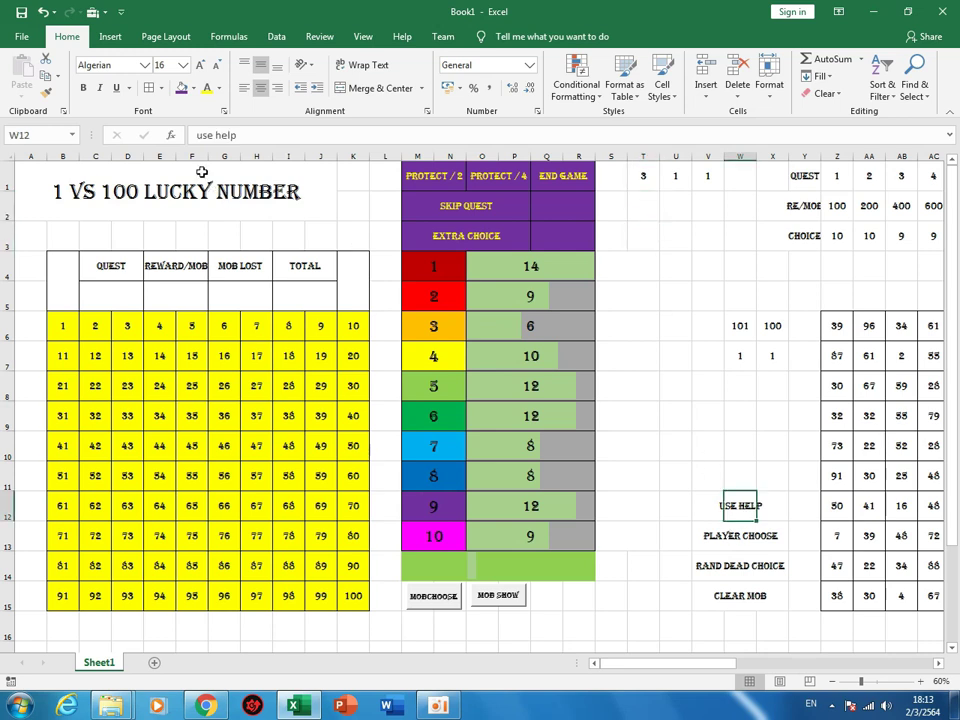
click(182, 88)
click(740, 445)
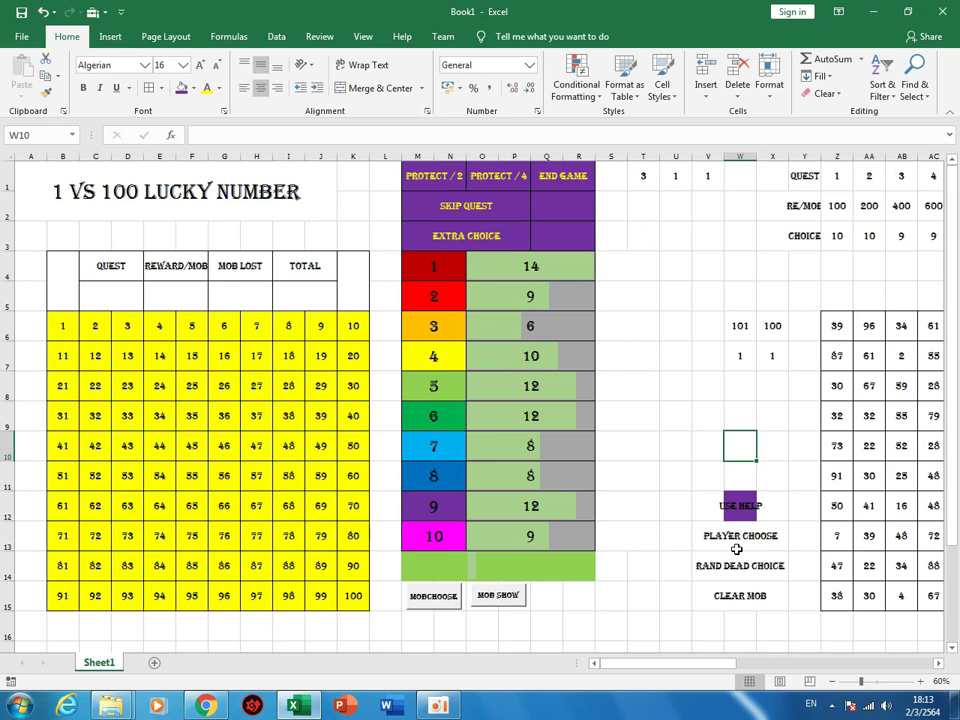
- Select the PLAYER CHOOSE label, then cell U4 where the numbered list will start
click(737, 546)
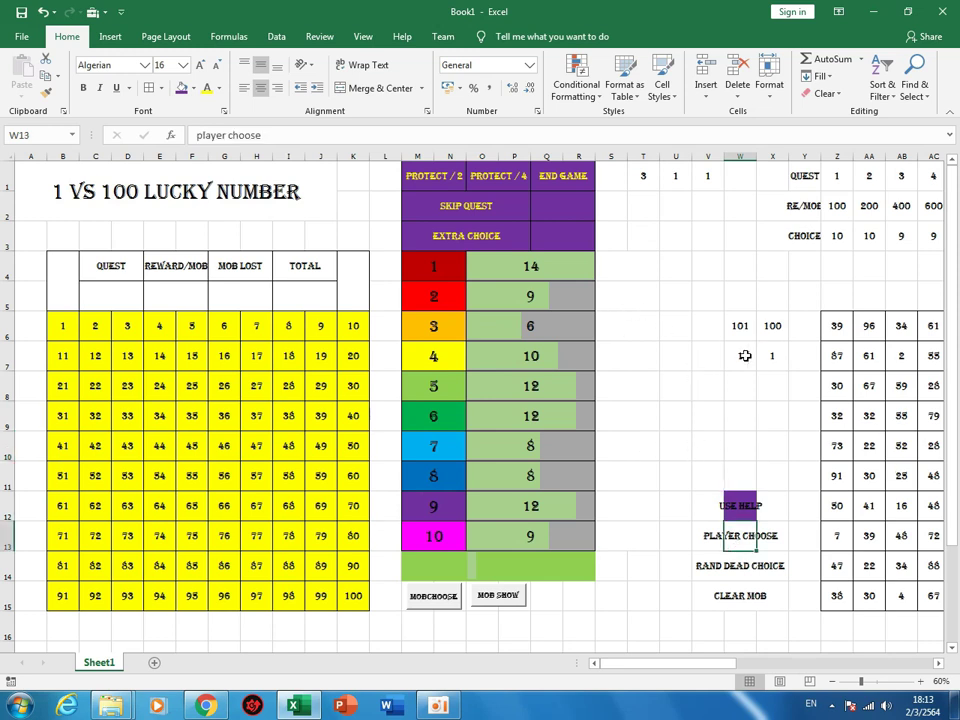
click(747, 303)
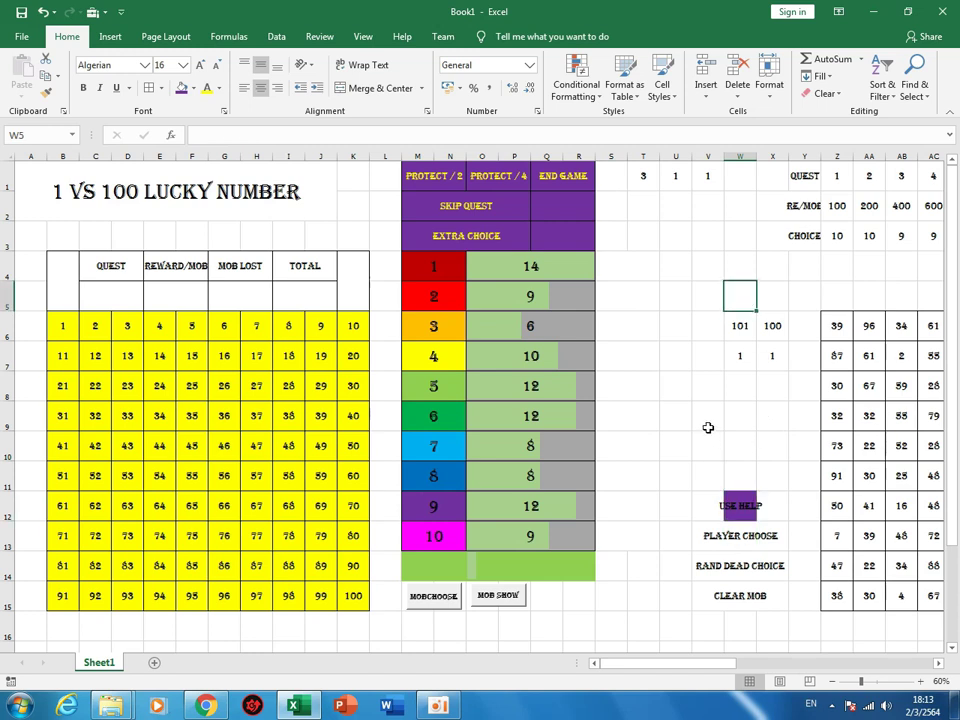
click(676, 279)
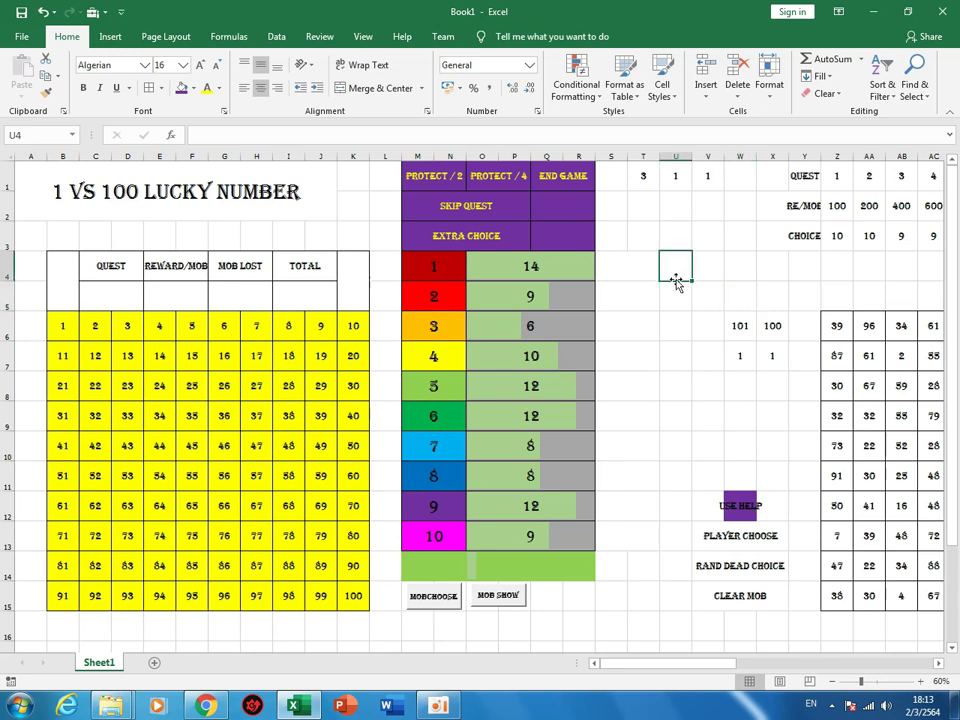
- Enter the numbers 1 through 10 down cells U4 to U13
text(1)
key(Return)
text(3)
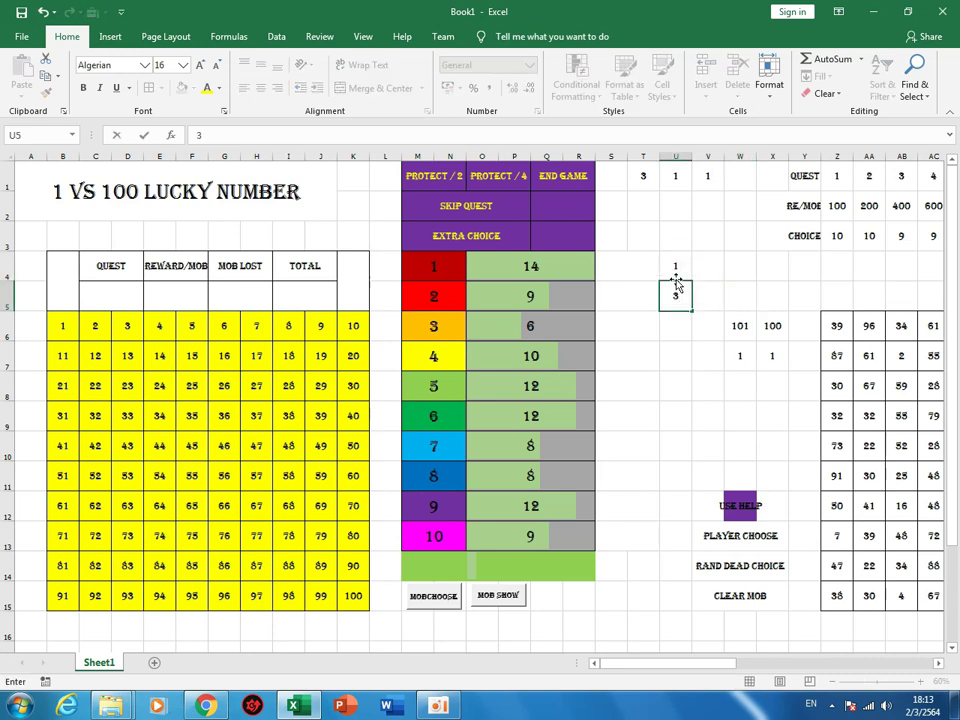
key(Return)
text(3 4 5)
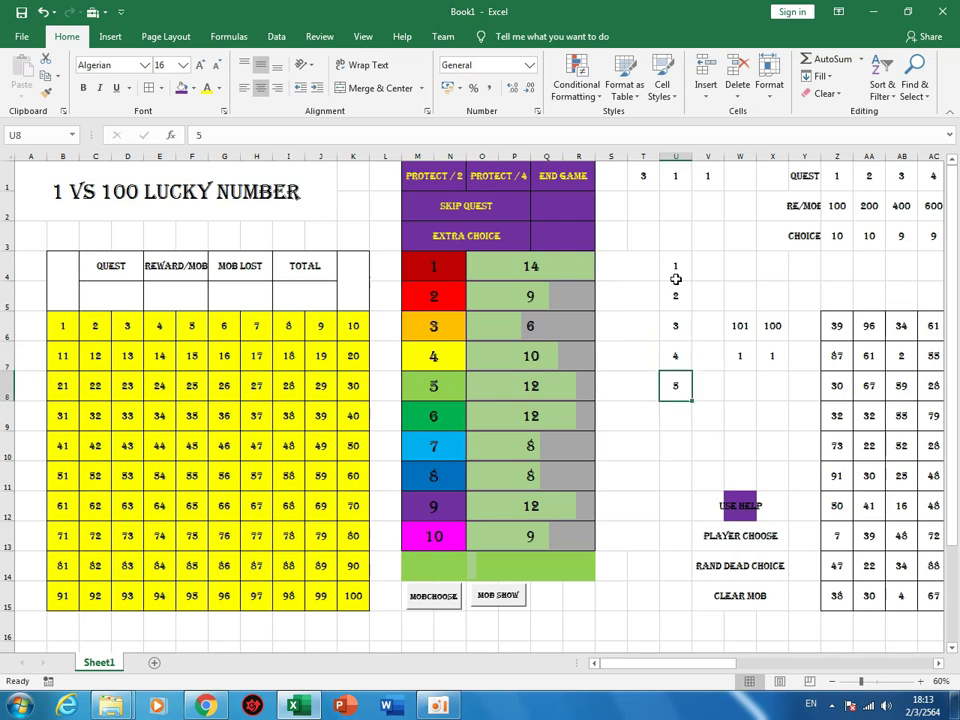
text( 6 7)
key(Return)
text(8)
key(Return)
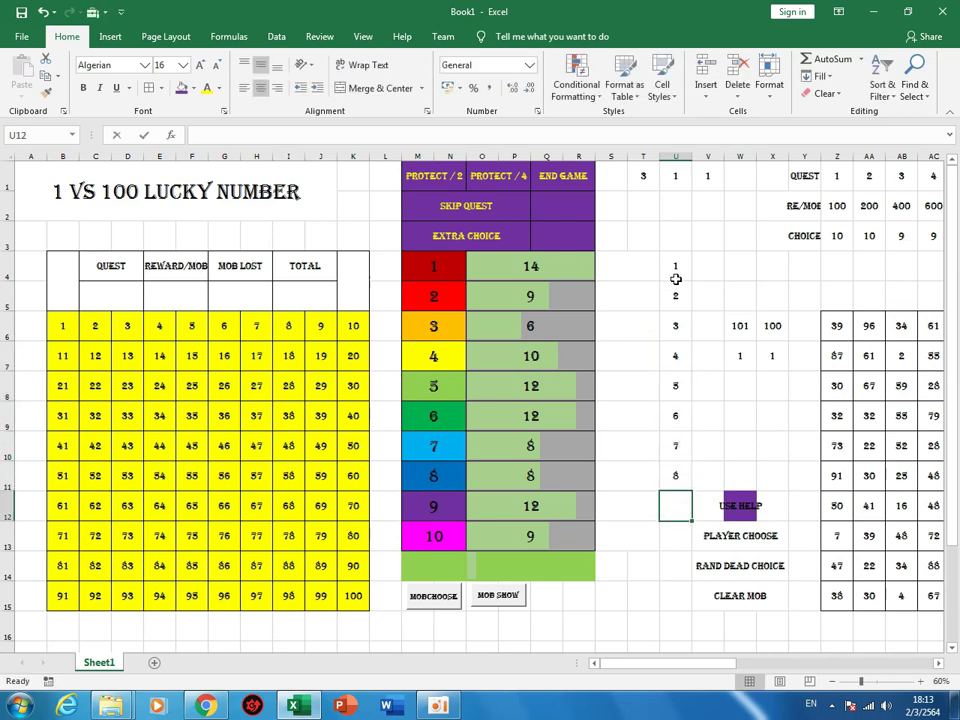
text(9)
key(Return)
text(10)
key(Return)
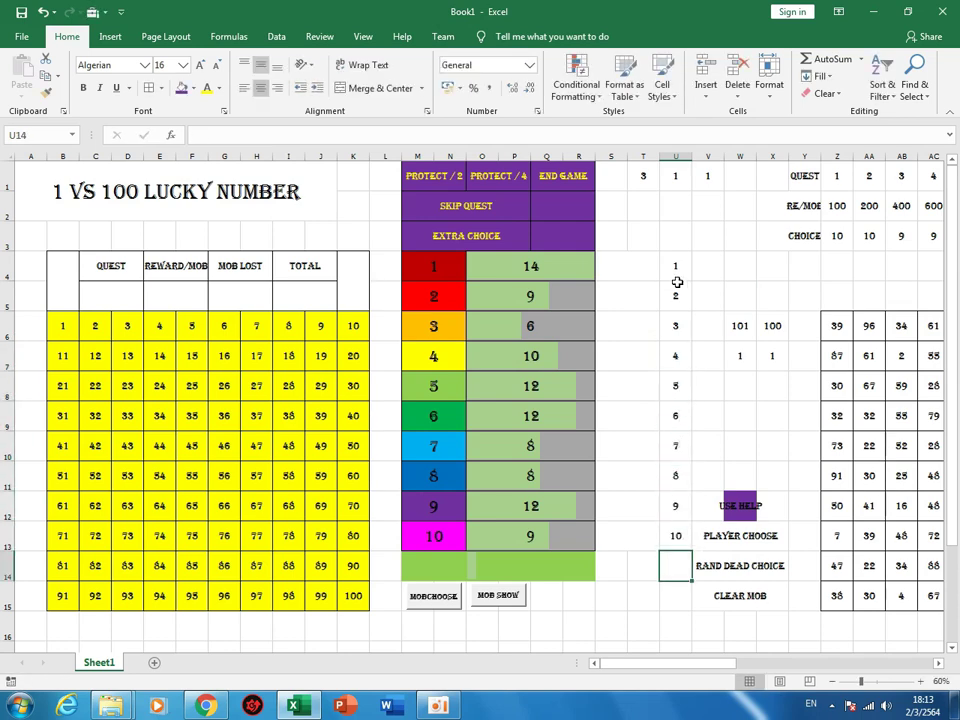
- Replace U4's 1 with the formula =IF(X5="",1,W5)
click(680, 272)
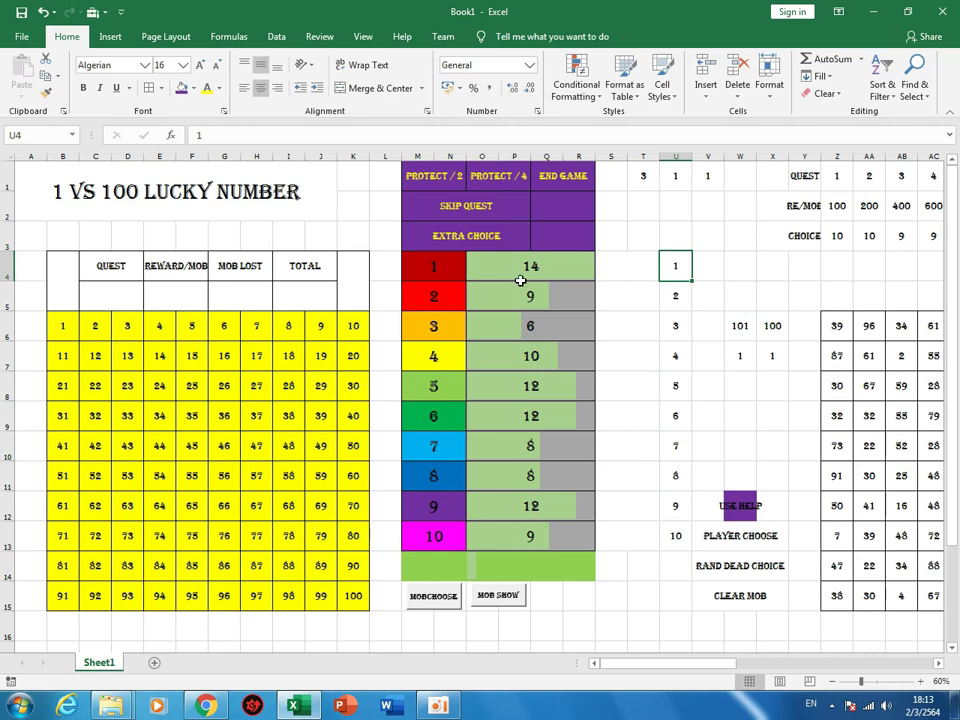
click(218, 138)
key(BackSpace)
text(=)
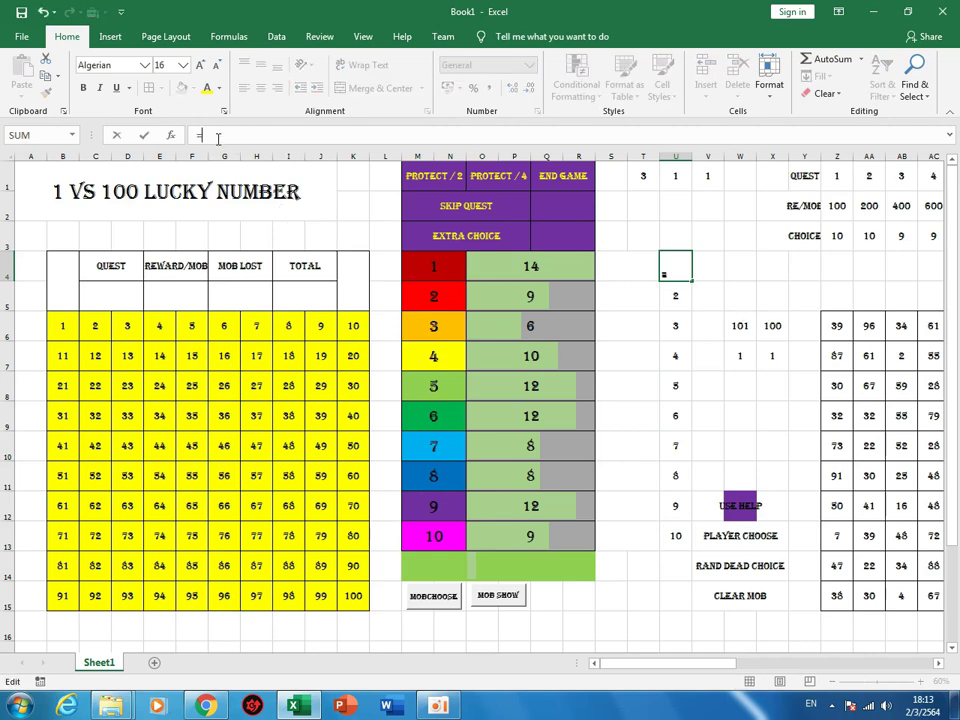
text(IF()
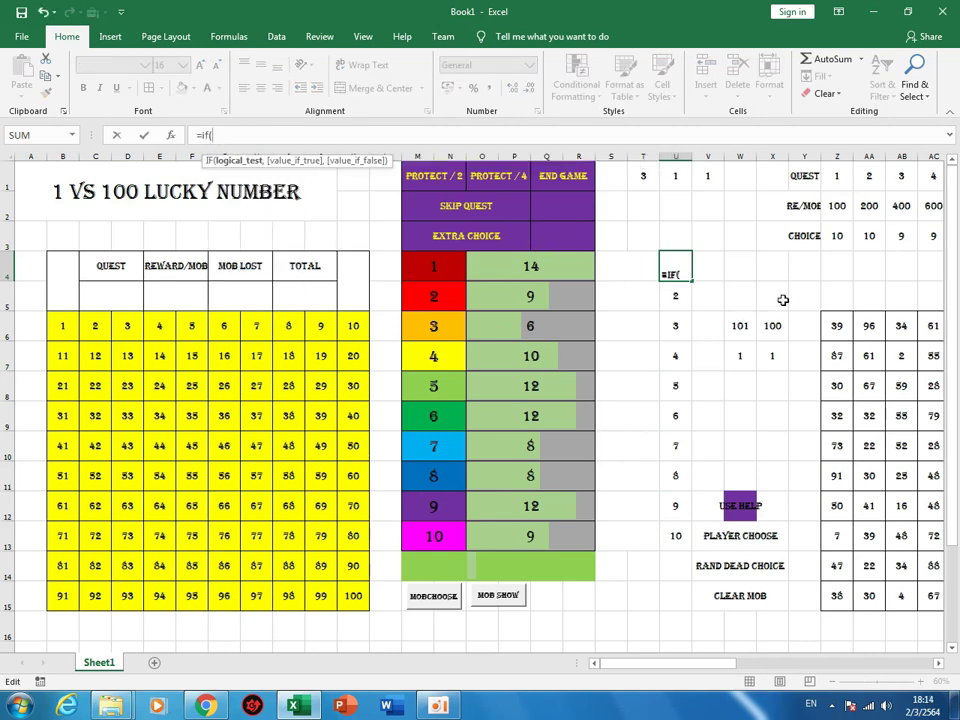
click(772, 300)
text(=)
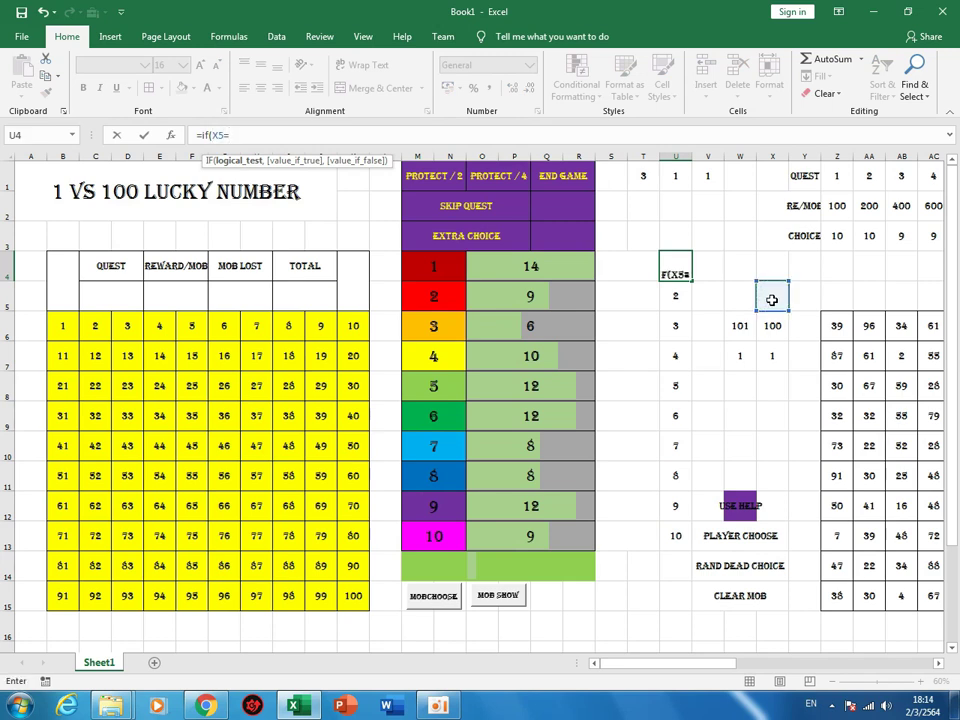
text("",)
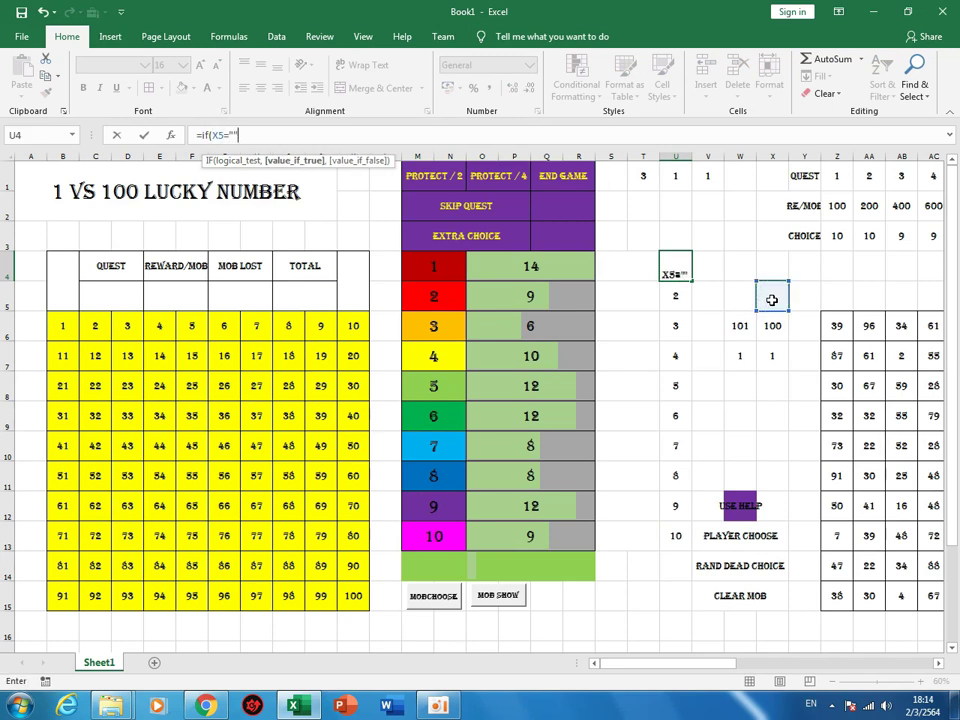
text(1,)
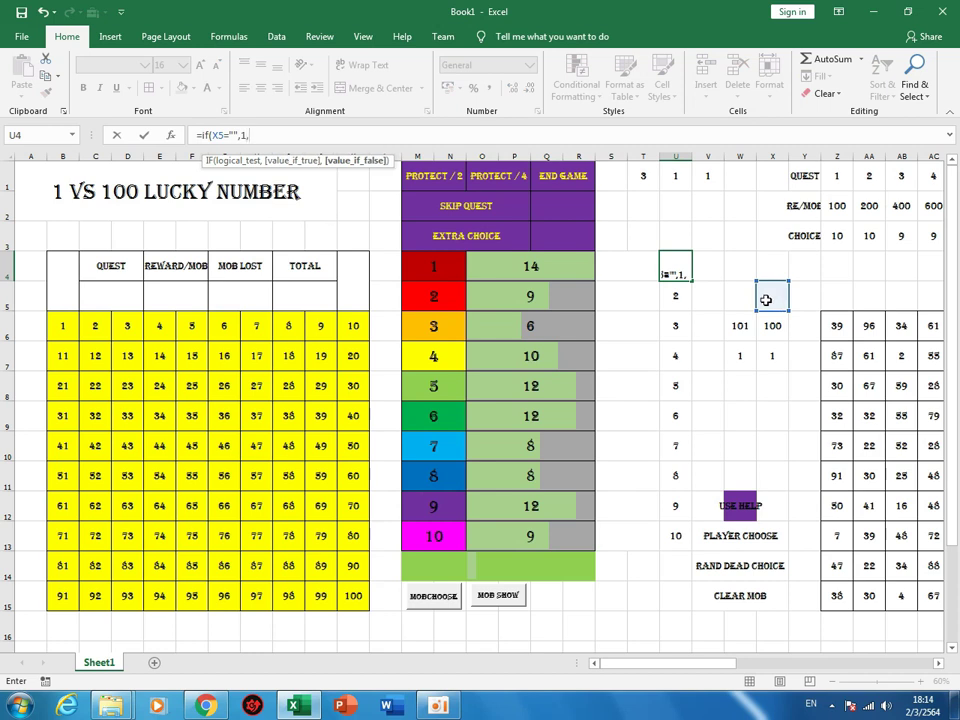
click(738, 297)
text())
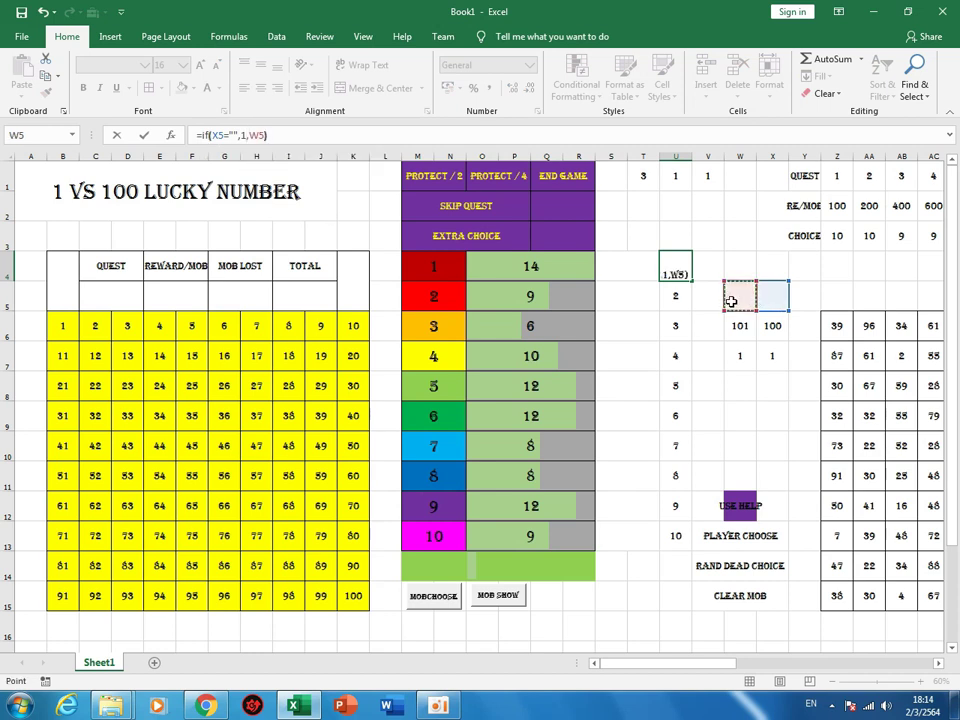
key(Return)
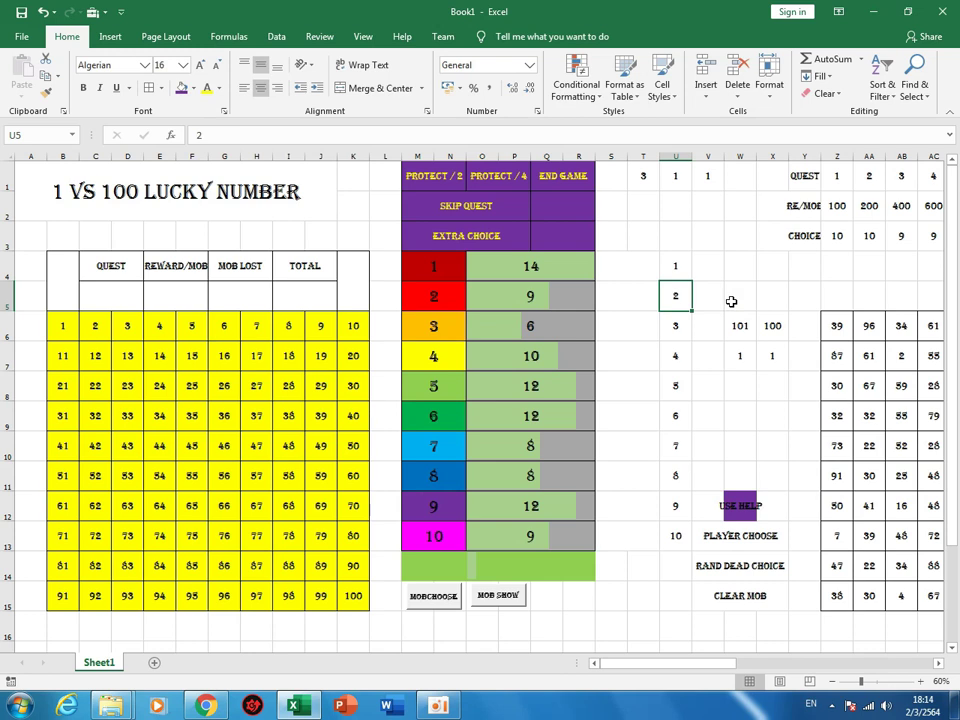
click(683, 266)
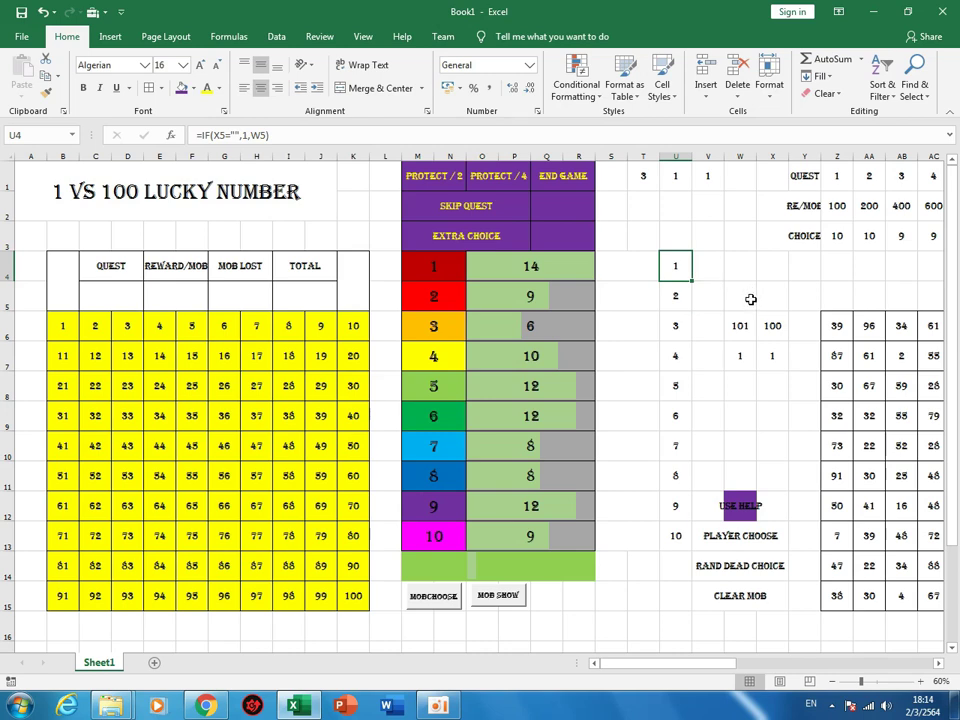
click(748, 267)
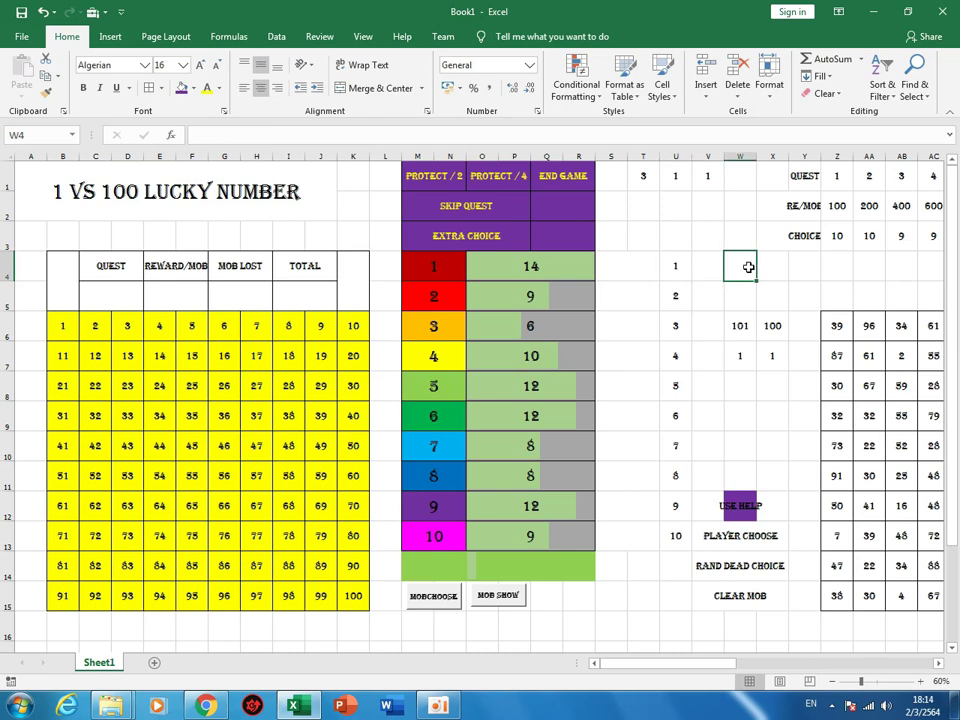
text(=if()
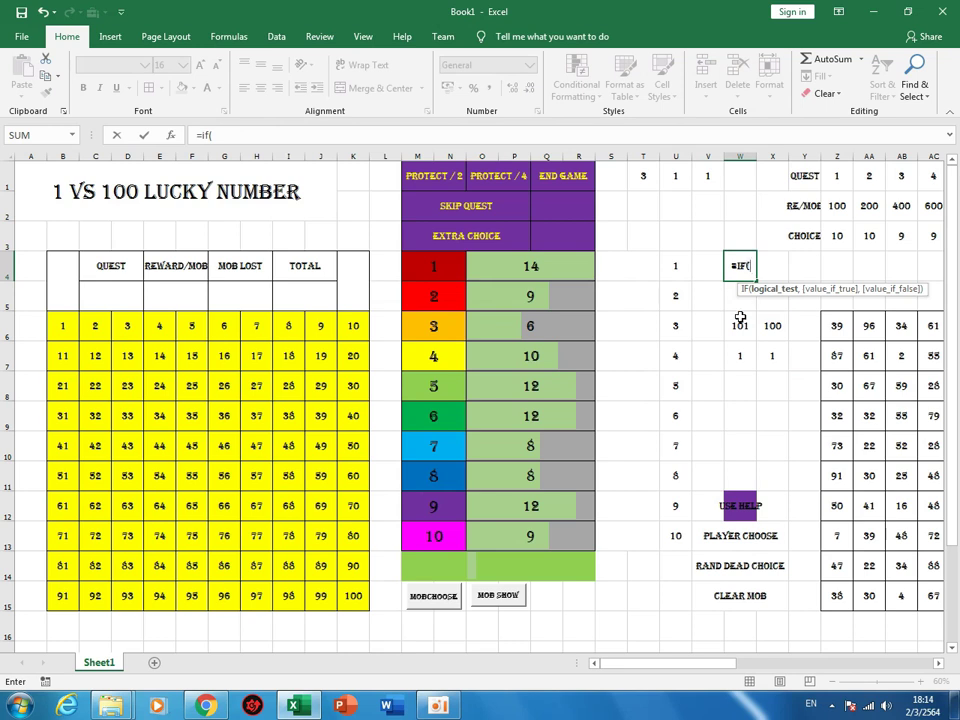
click(740, 305)
text(=)
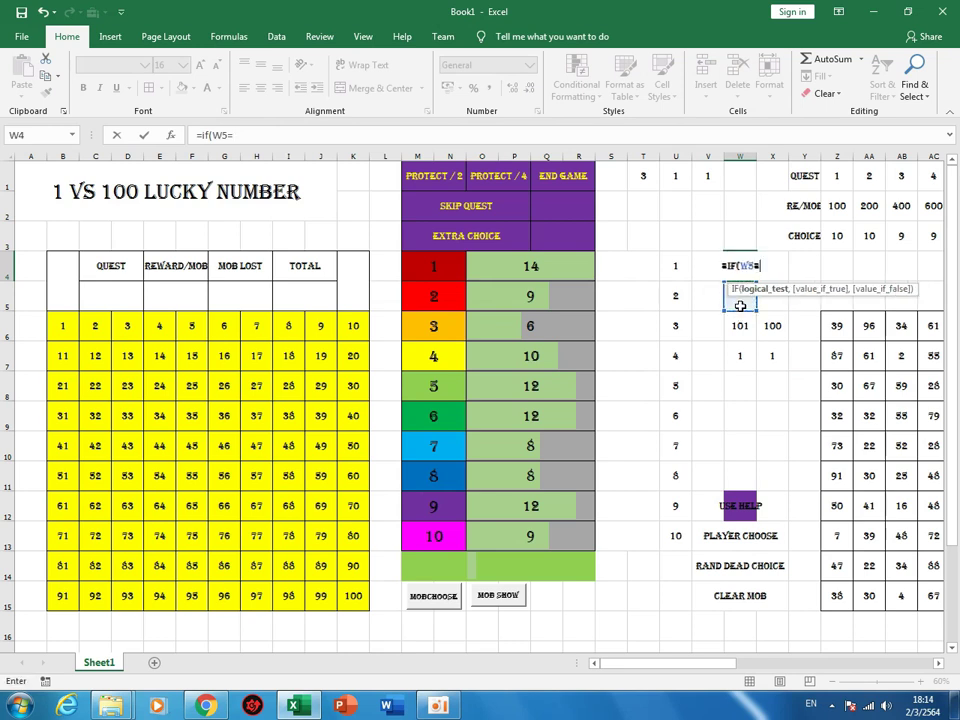
text("",)
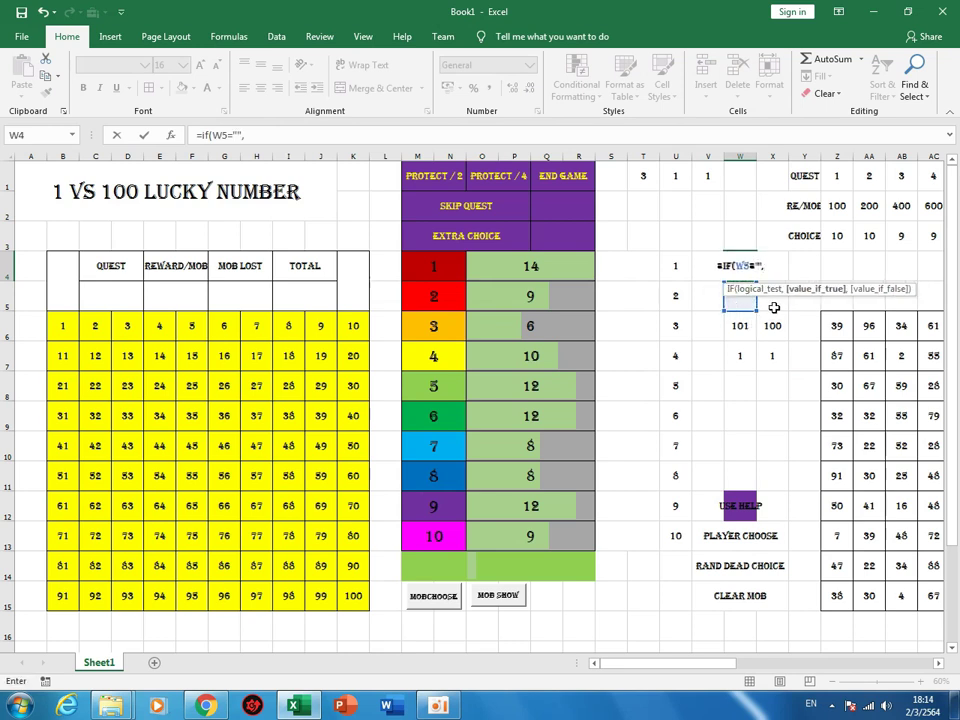
click(773, 307)
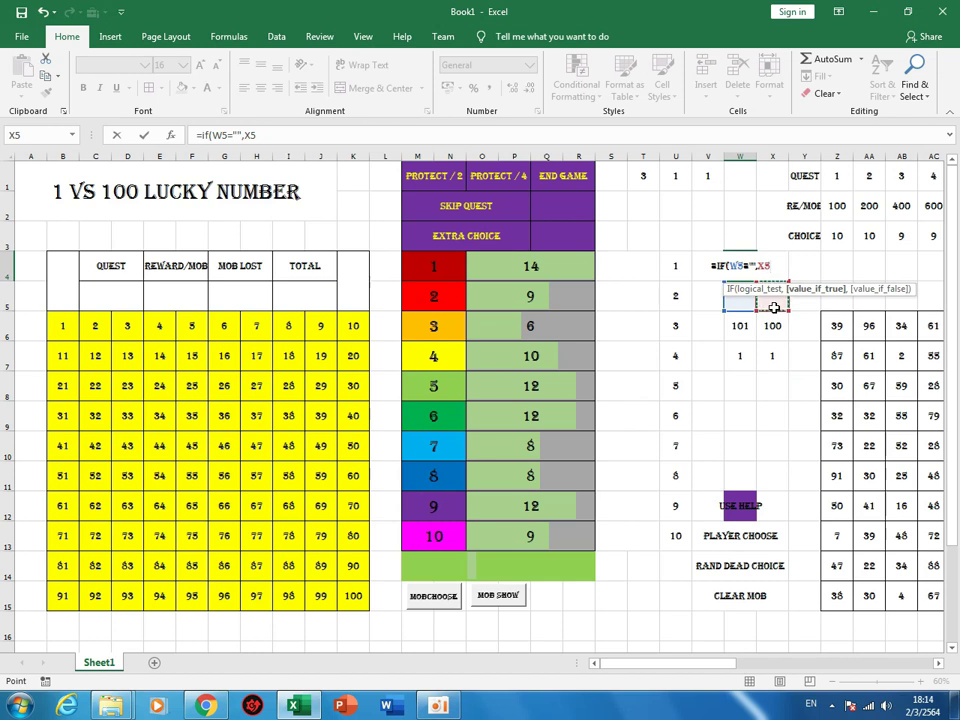
text(,)
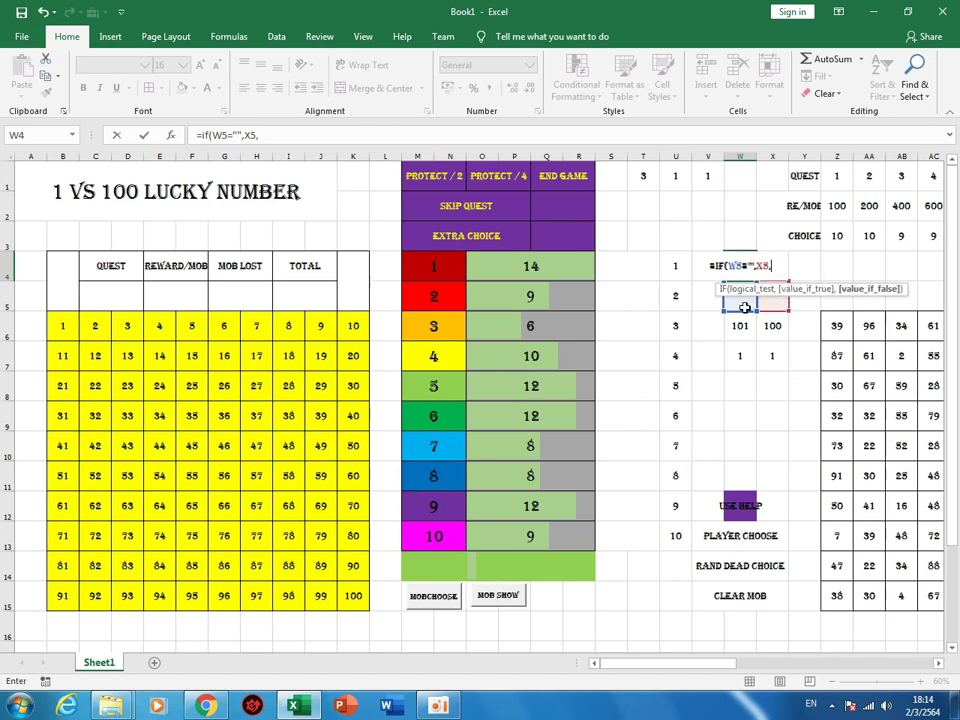
click(742, 306)
text())
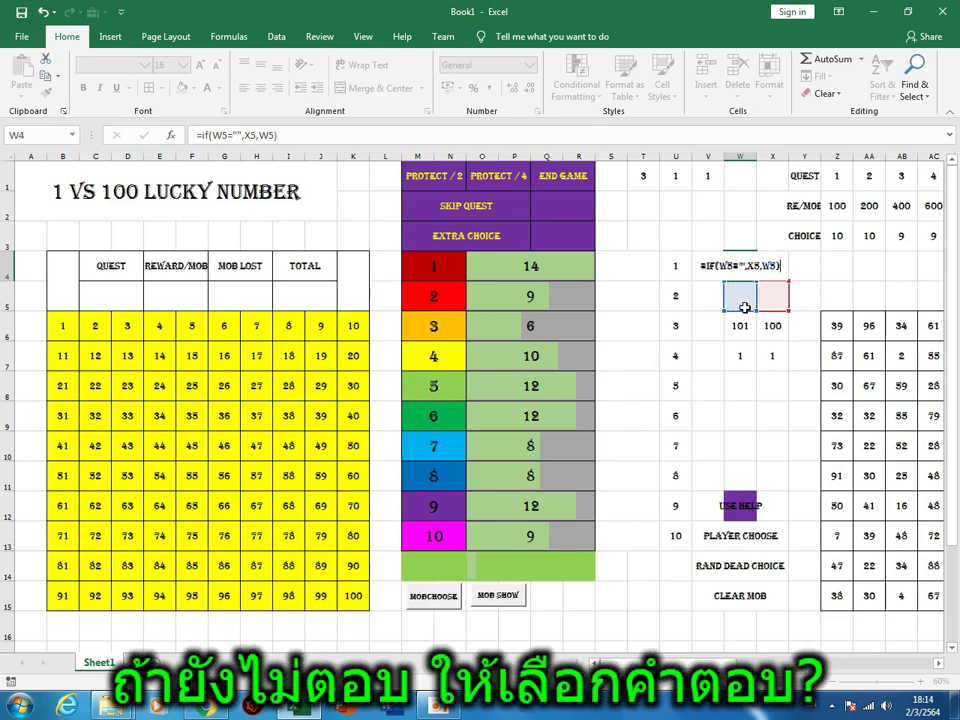
key(Return)
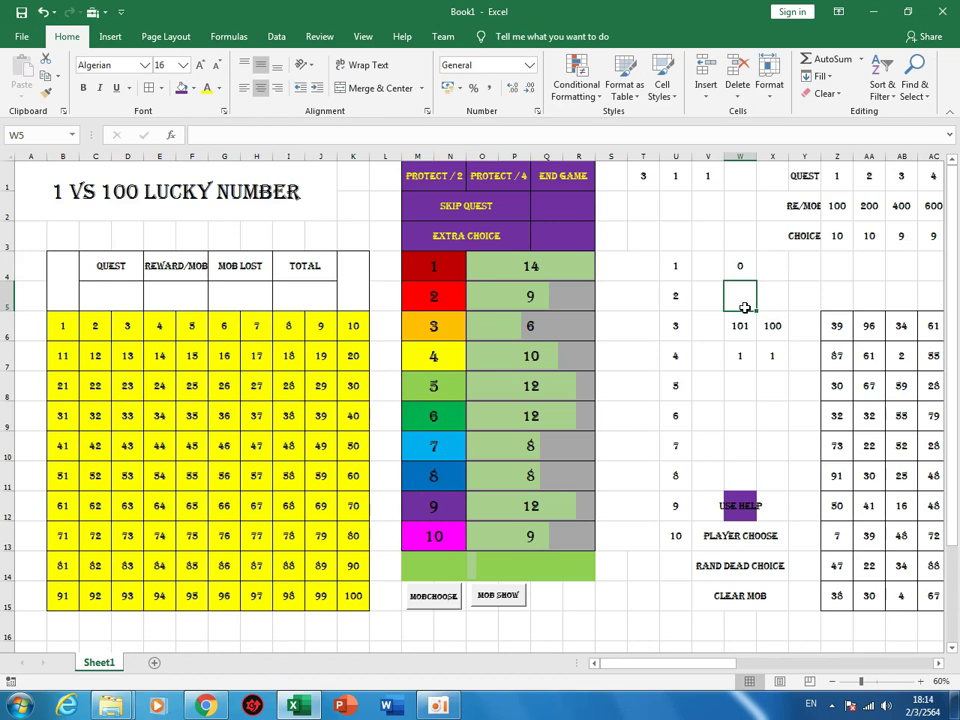
click(758, 429)
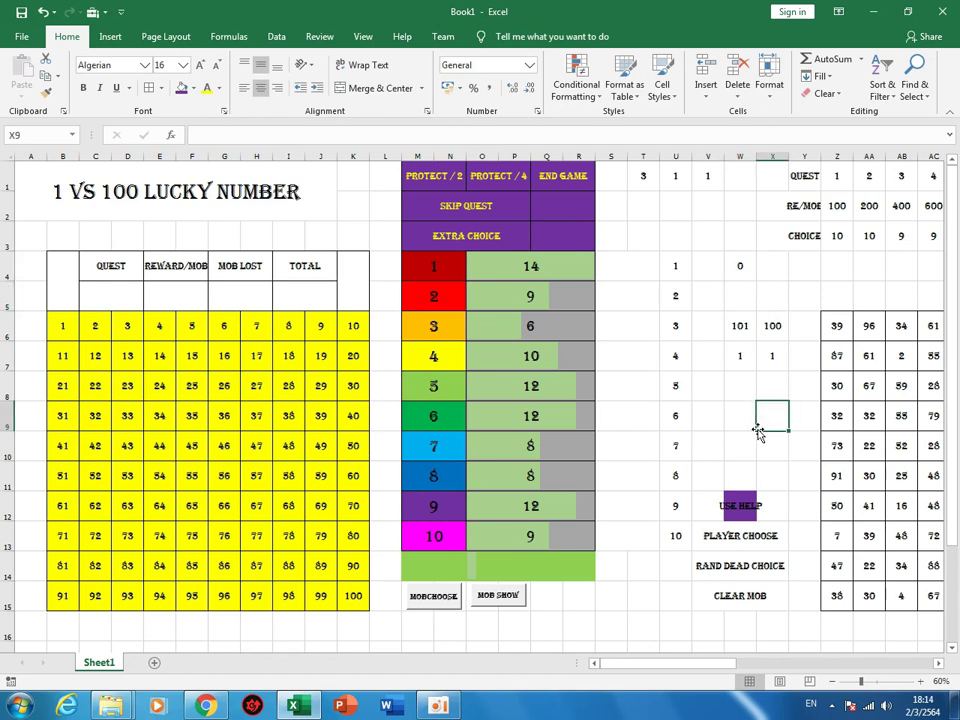
click(673, 264)
- Change U4's formula to =IF($X$5="",M4,$W$5)
click(215, 135)
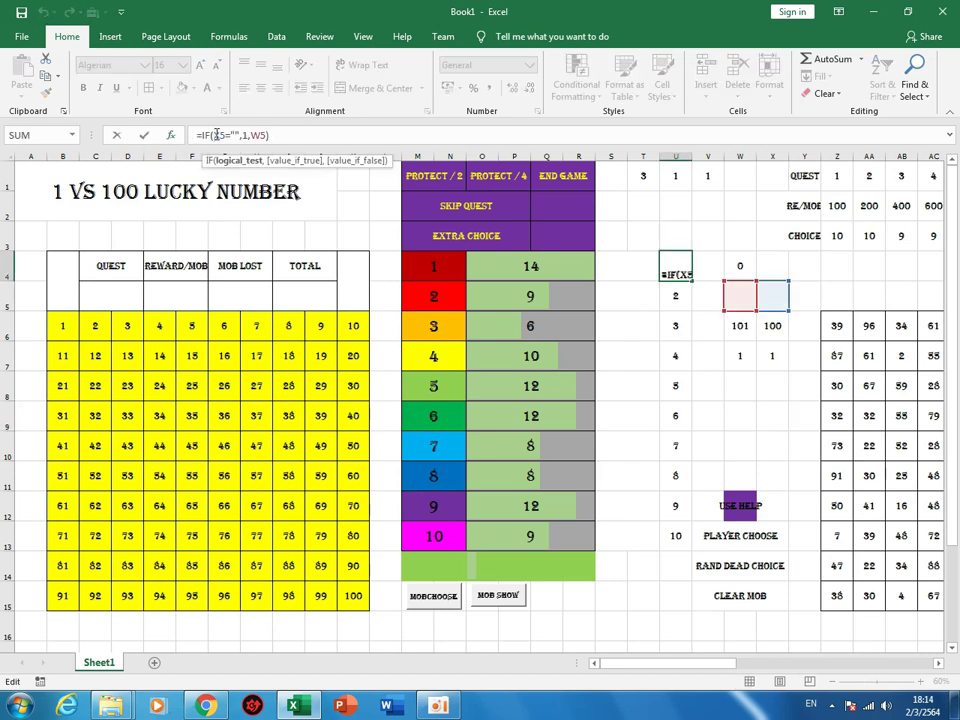
text($)
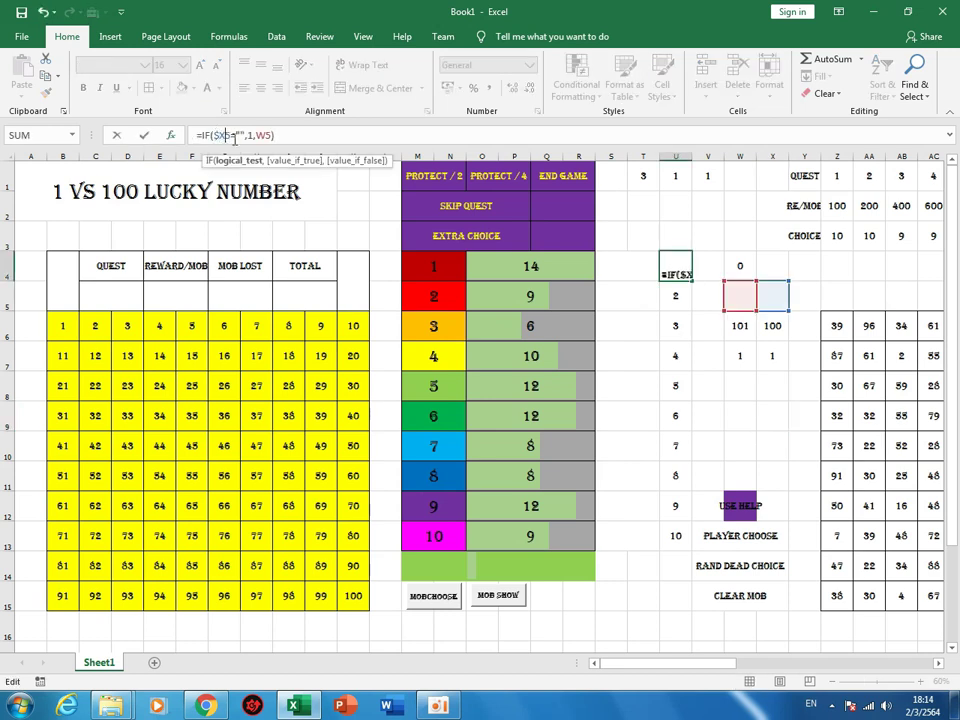
text($)
text($W$)
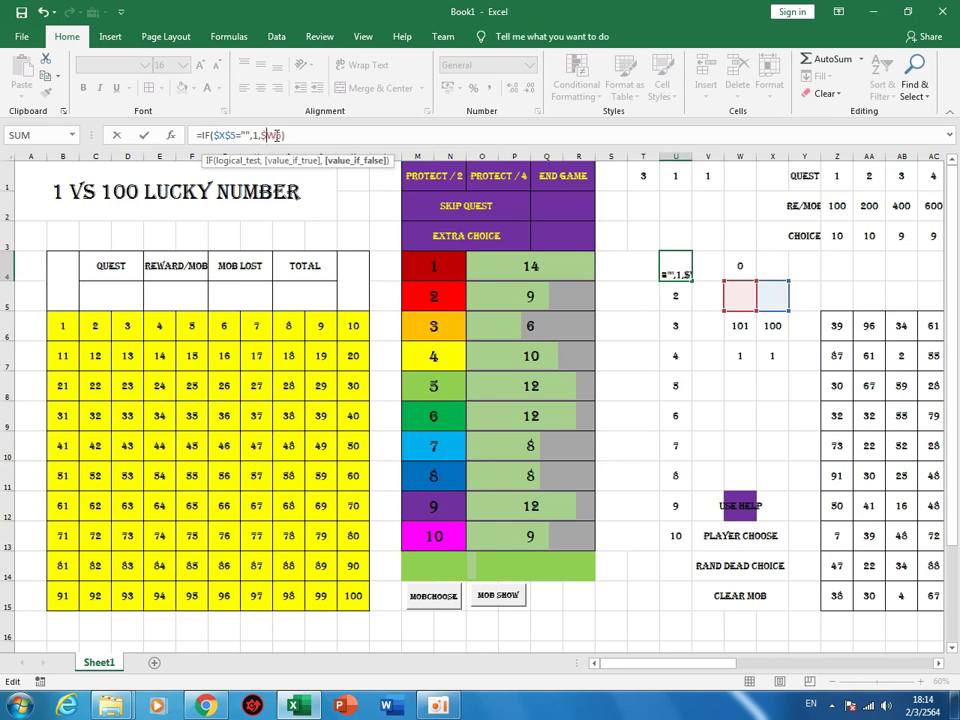
click(277, 135)
text($W$)
click(254, 135)
double_click(254, 135)
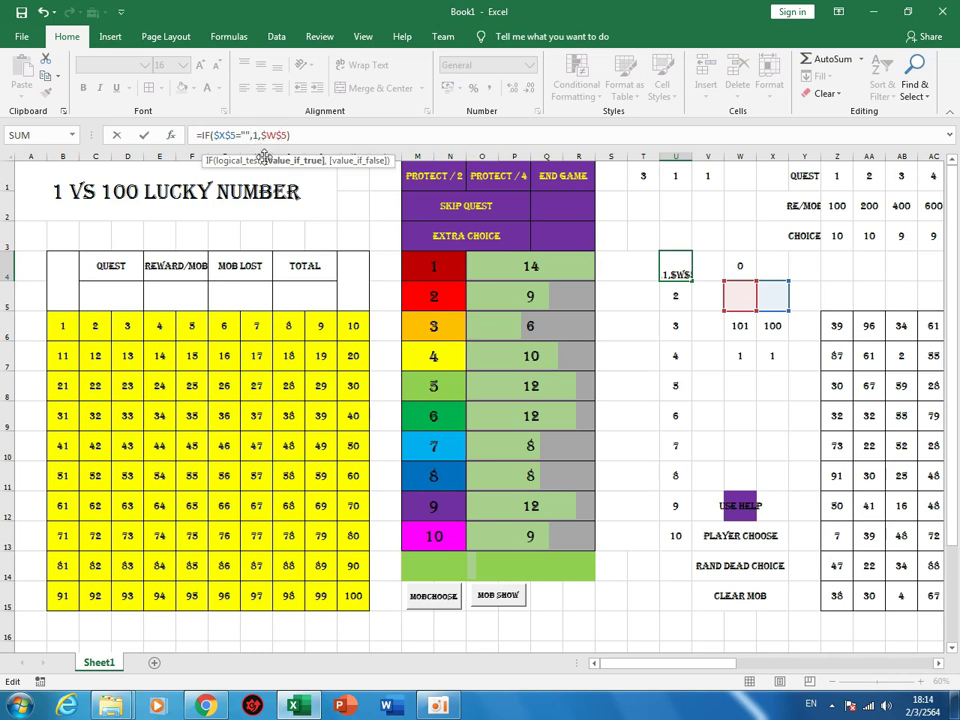
click(429, 268)
key(Return)
- Fill U4's formula down through U13
click(676, 270)
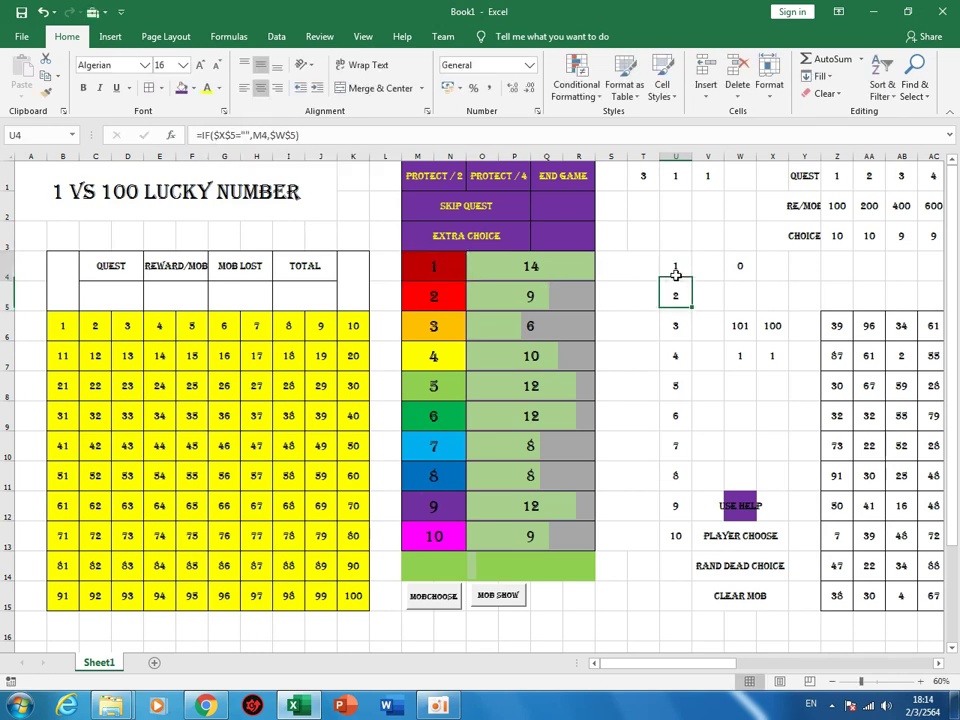
drag(692, 282, 680, 555)
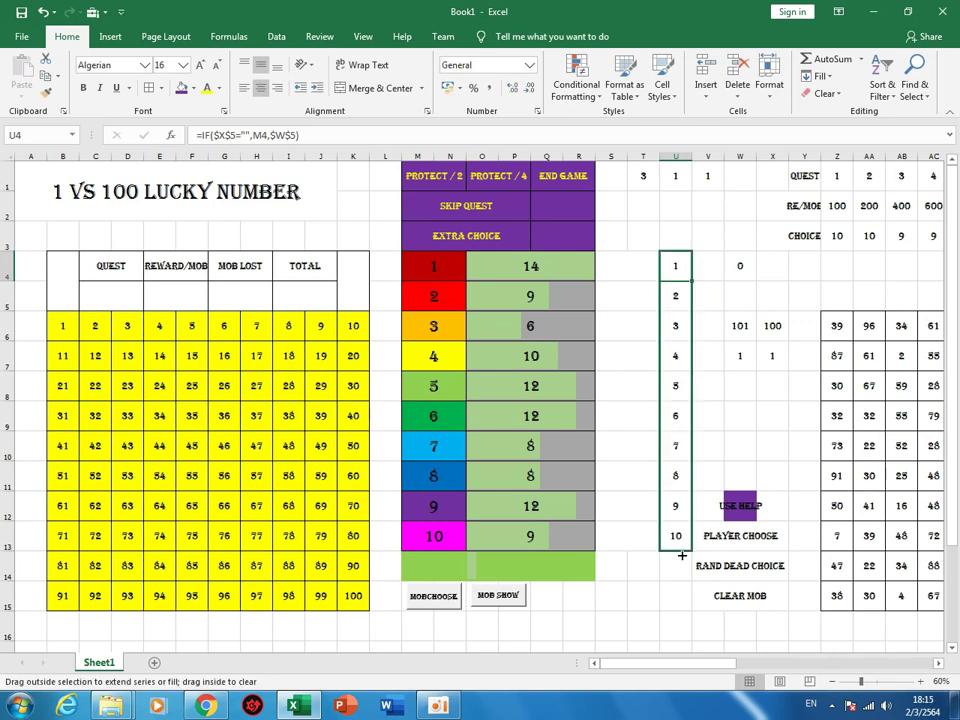
click(710, 452)
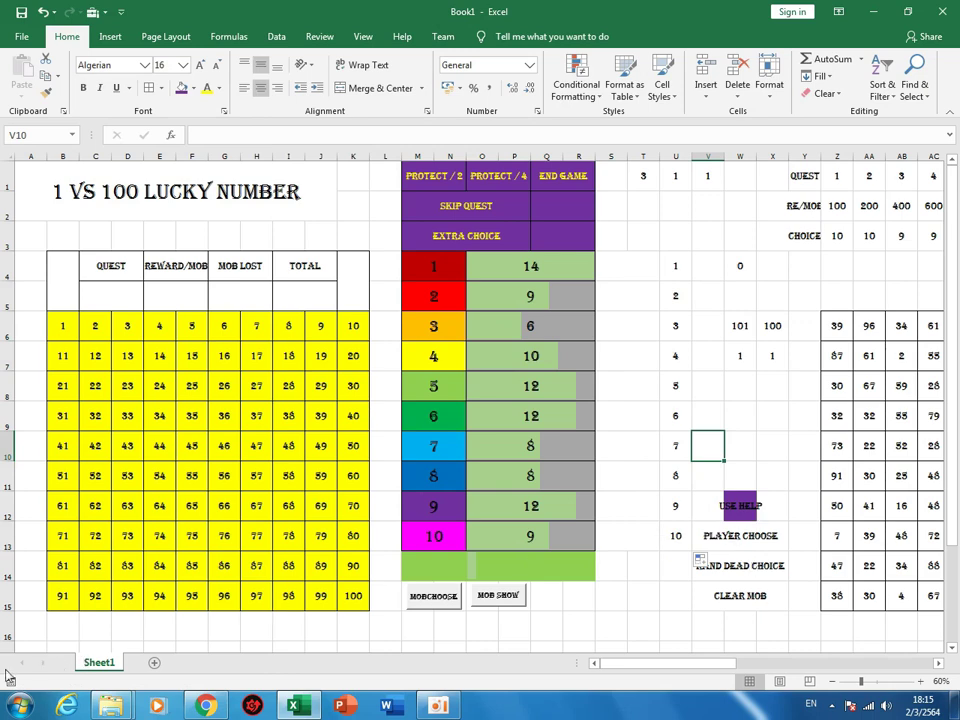
- Record macro choosenum1 that copies U4, pastes its value into W5 and selects A3
click(10, 681)
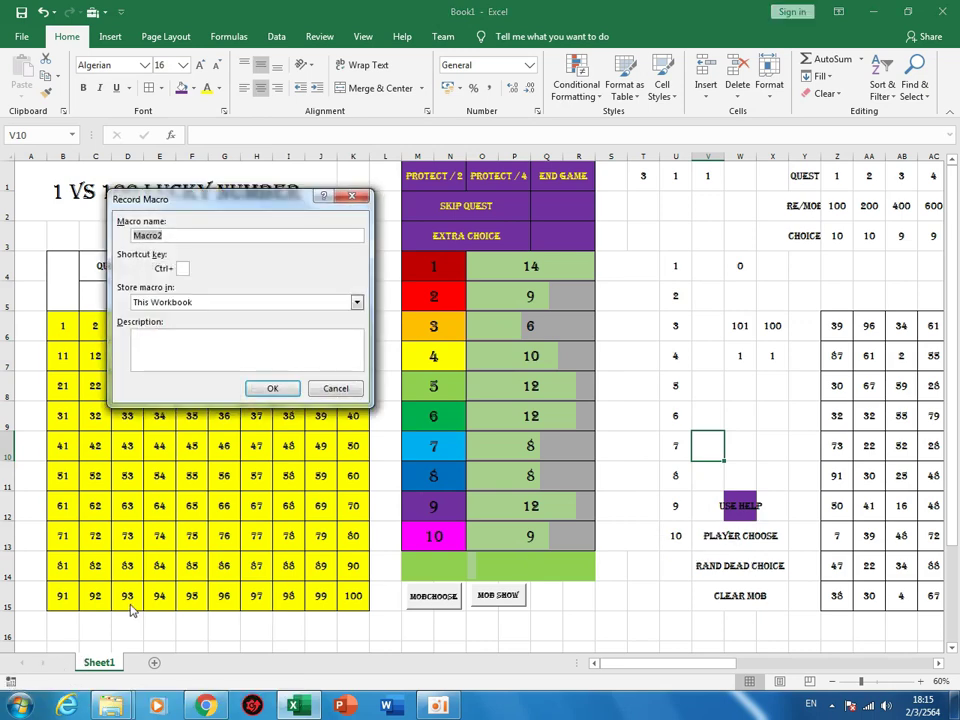
text(choosenum1)
click(270, 388)
click(673, 267)
right_click(673, 267)
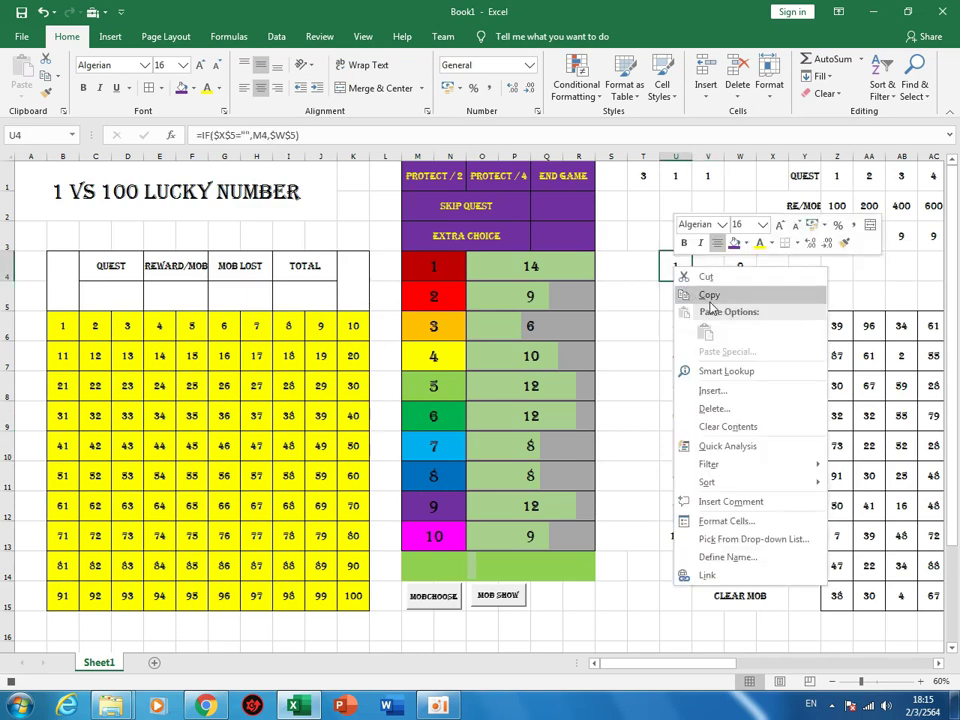
click(710, 296)
right_click(739, 298)
click(795, 370)
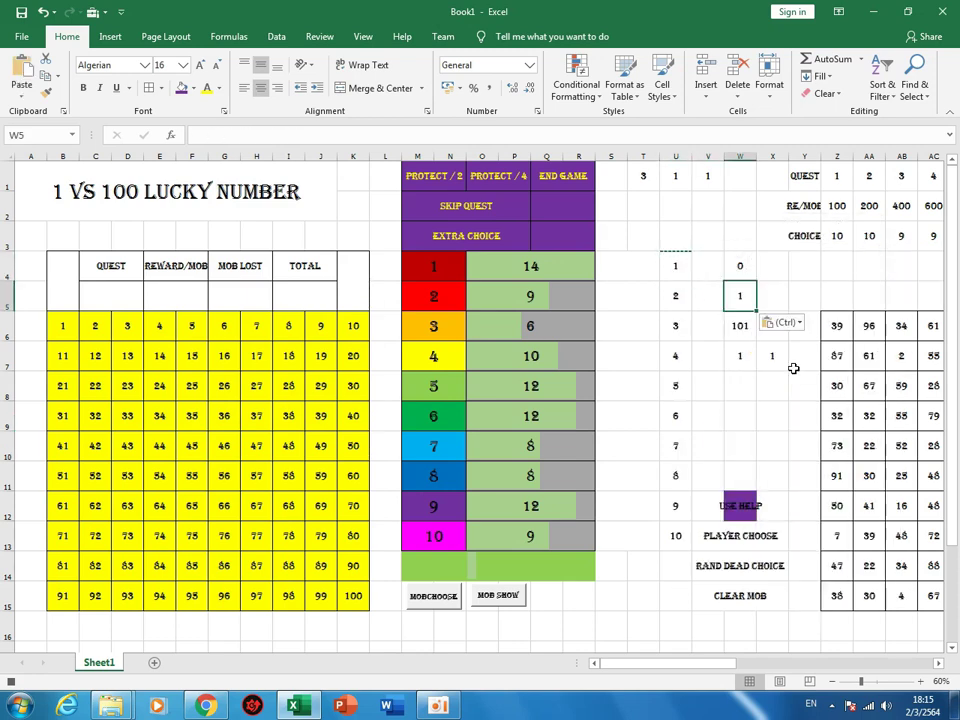
click(30, 238)
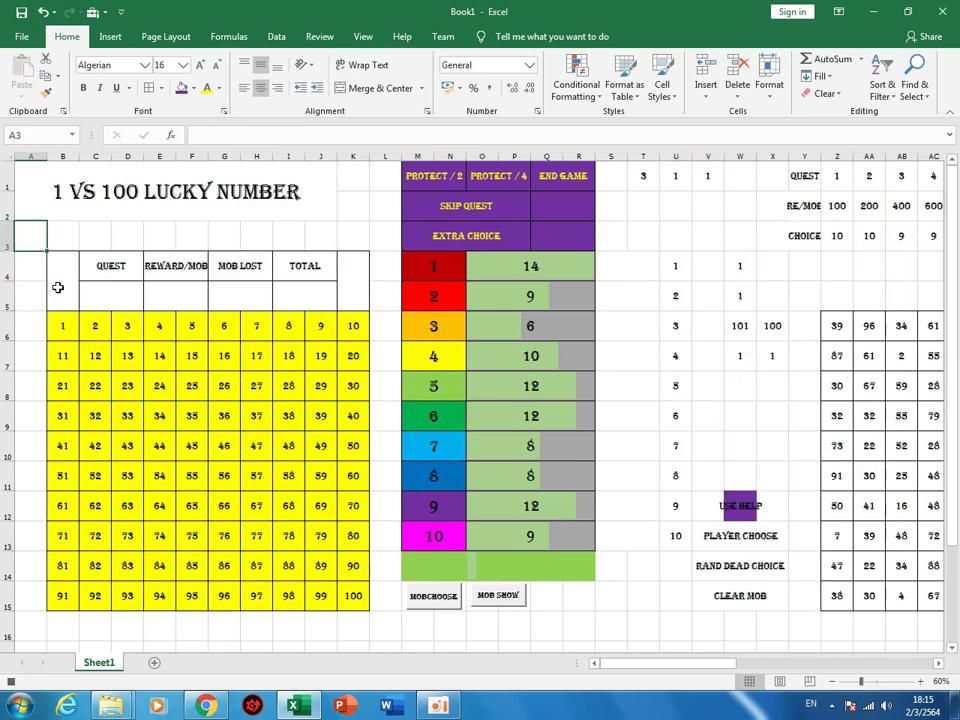
click(10, 682)
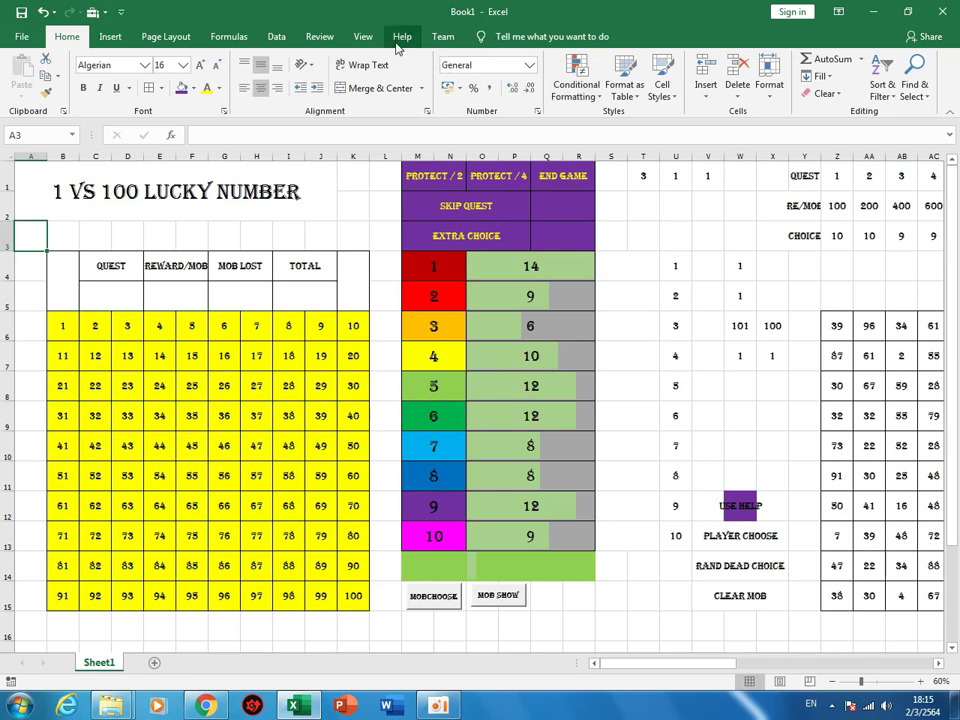
- Open the choosenum1 macro's code for editing from View > Macros
click(363, 37)
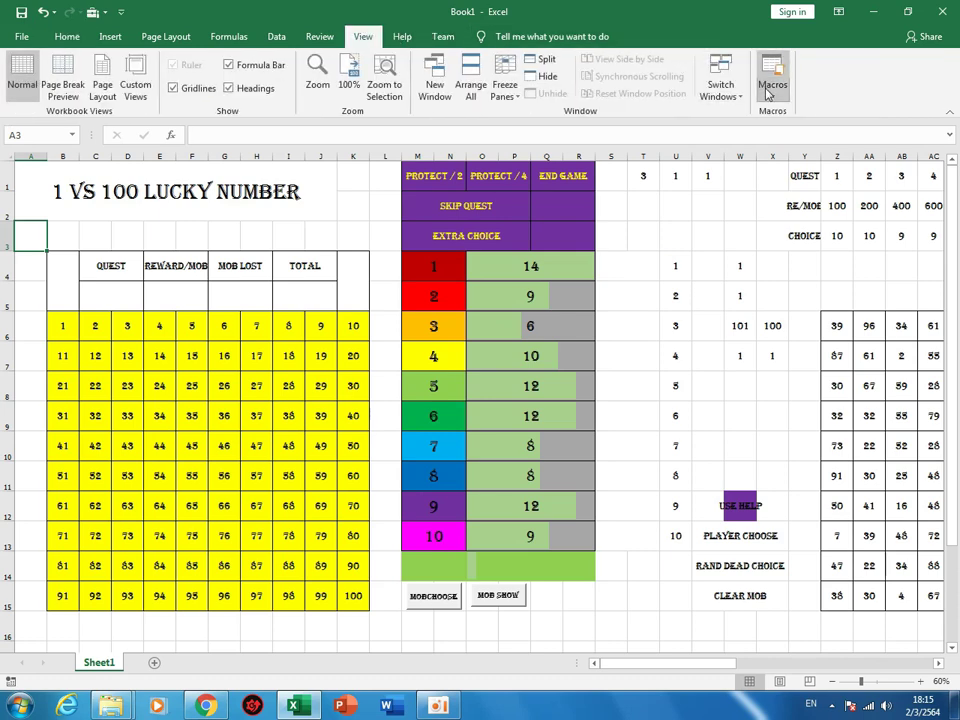
click(768, 90)
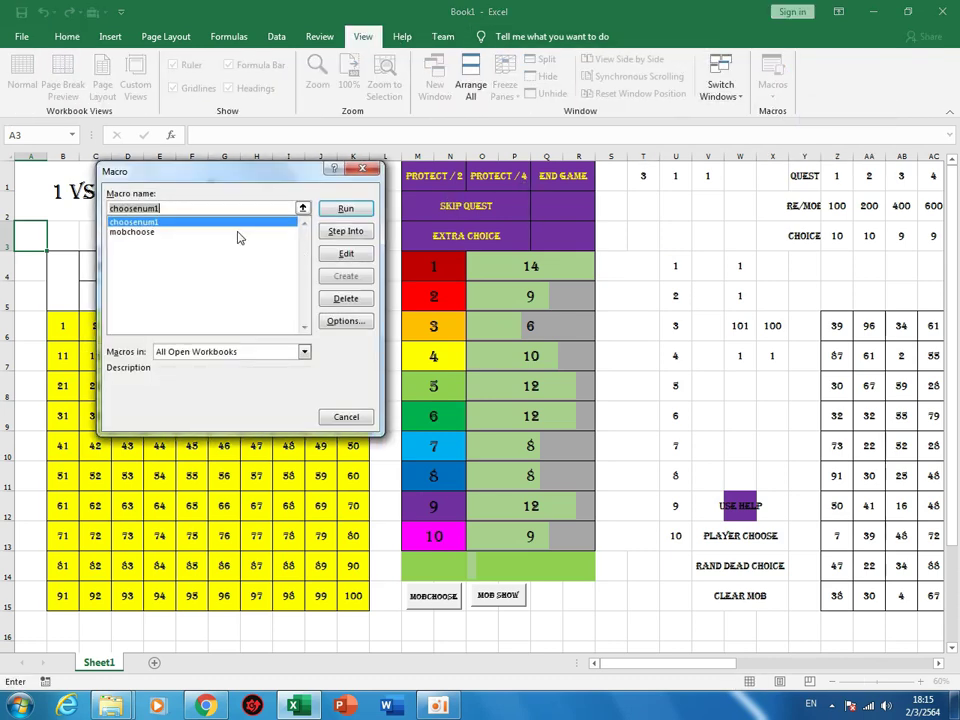
click(345, 253)
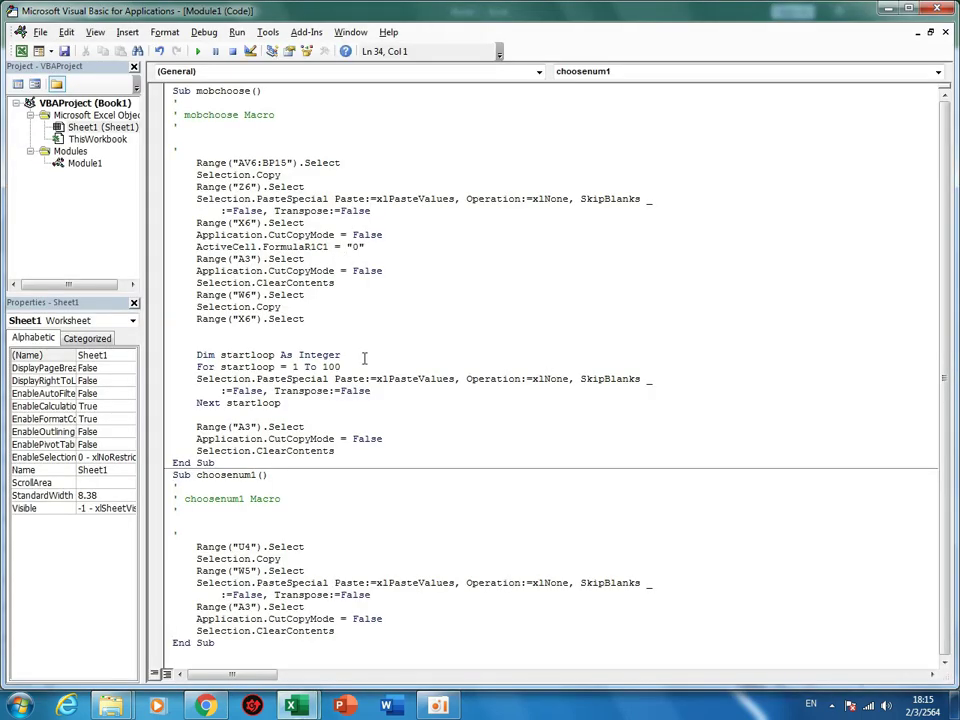
- Paste several duplicate copies of the choosenum1 procedure below the original
drag(291, 642, 173, 475)
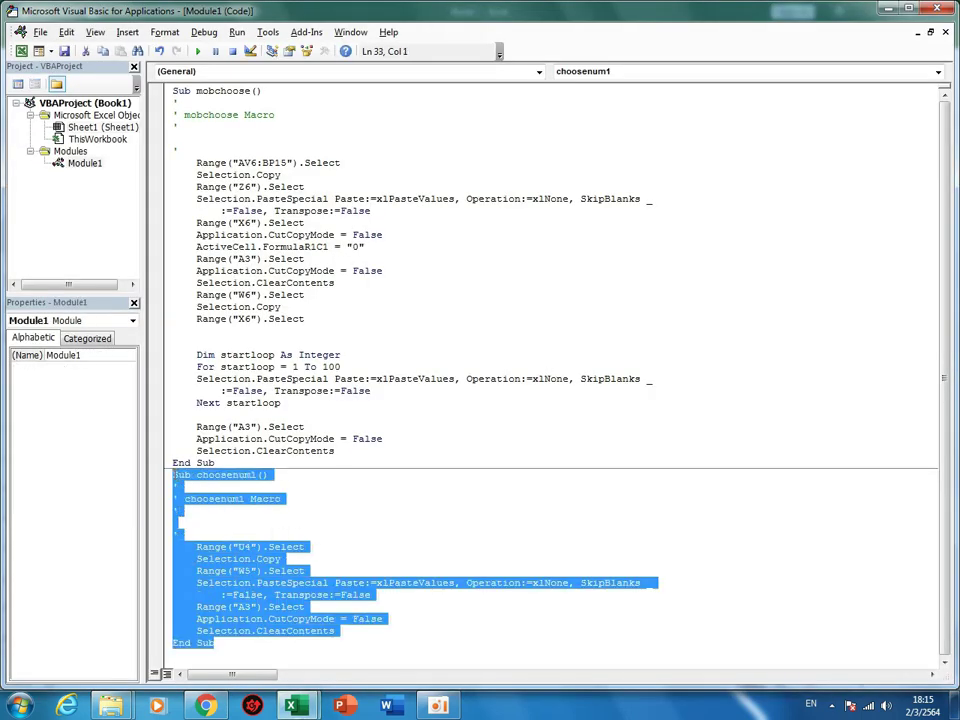
key(ctrl+c)
click(231, 642)
key(Return)
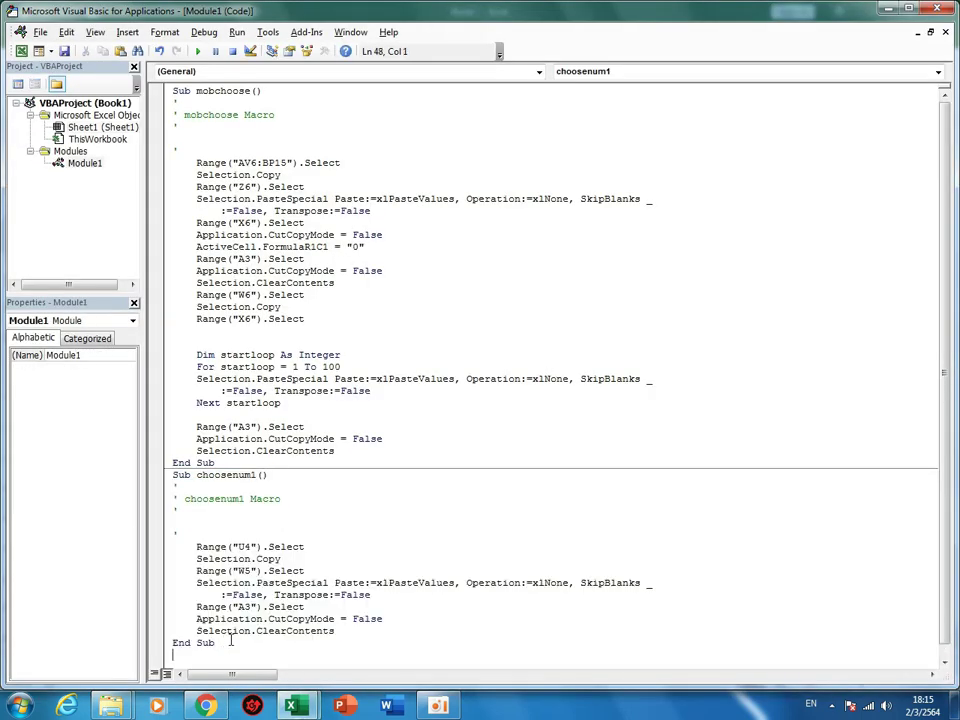
key(ctrl+v)
key(ctrl+v)
key(ctrl+v)
key(ctrl+v)
key(ctrl+v)
key(BackSpace)
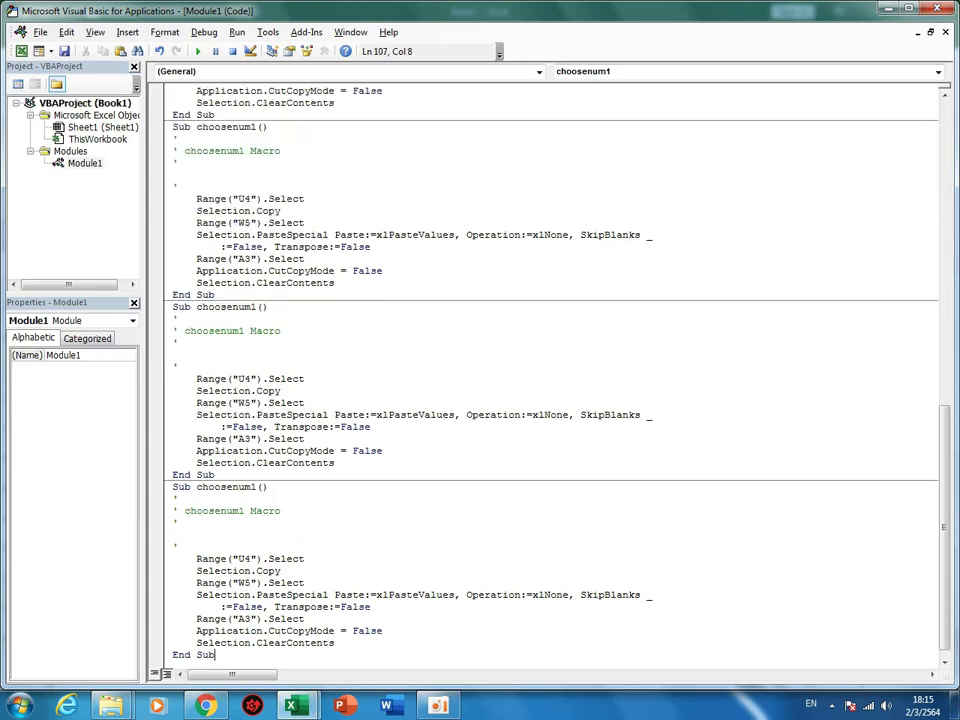
key(ctrl+v)
key(ctrl+v)
key(ctrl+v)
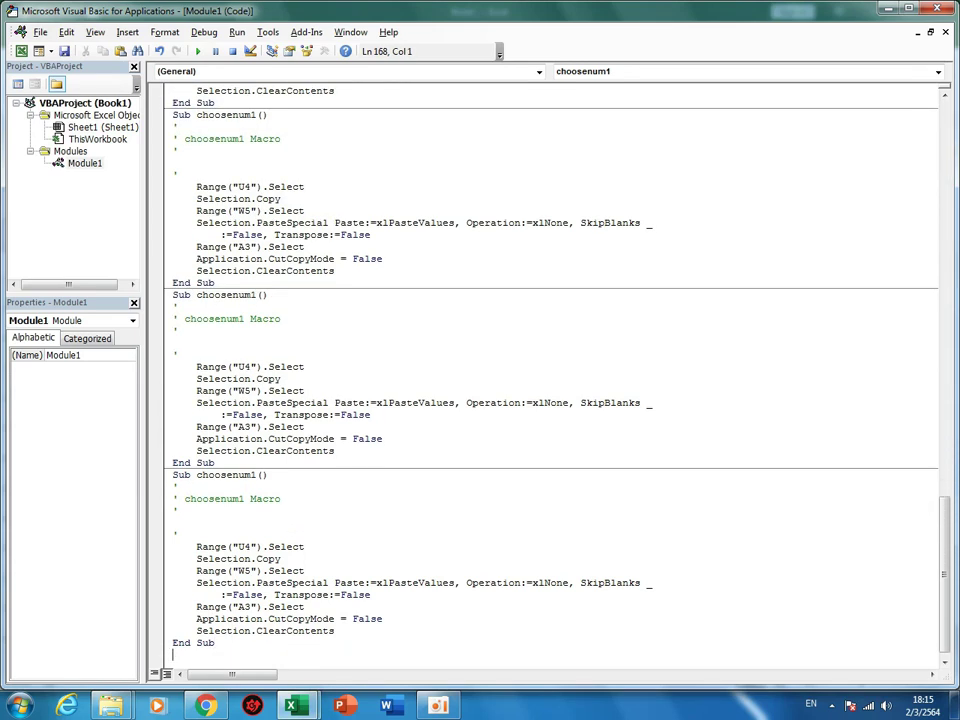
key(ctrl+v)
key(BackSpace)
scroll(272, 483, down, 1)
- Renumber the lowest copied Sub names, working up through choosenum08 and choosenum07
text(0)
drag(250, 295, 256, 296)
text(0)
scroll(255, 350, up, 2)
text(9)
drag(250, 187, 257, 188)
text(08)
scroll(270, 250, up, 5)
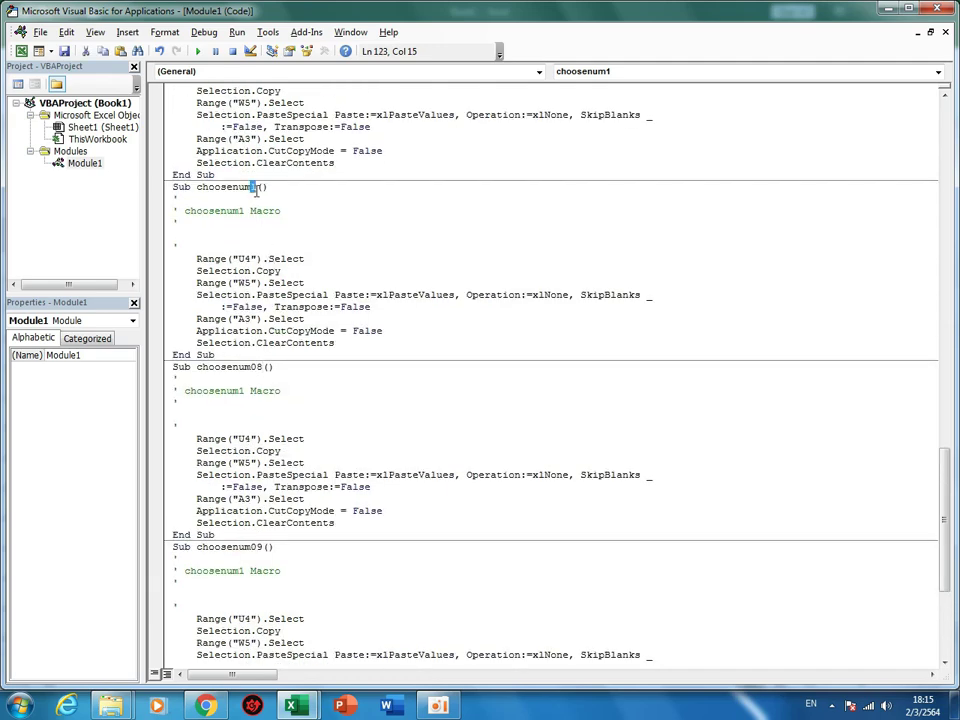
text(07)
scroll(254, 250, up, 3)
scroll(254, 250, up, 2)
click(253, 188)
key(Delete)
text(06()
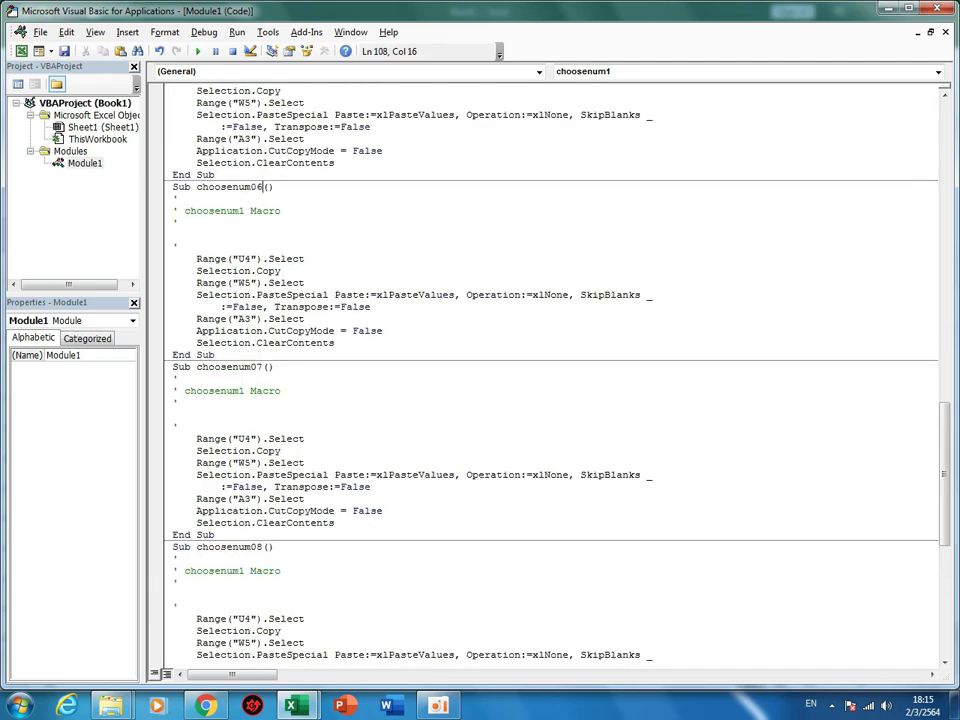
- Rename the remaining copies choosenum04, 03, 02 and the original choosenum01
scroll(262, 256, up, 6)
drag(260, 223, 254, 223)
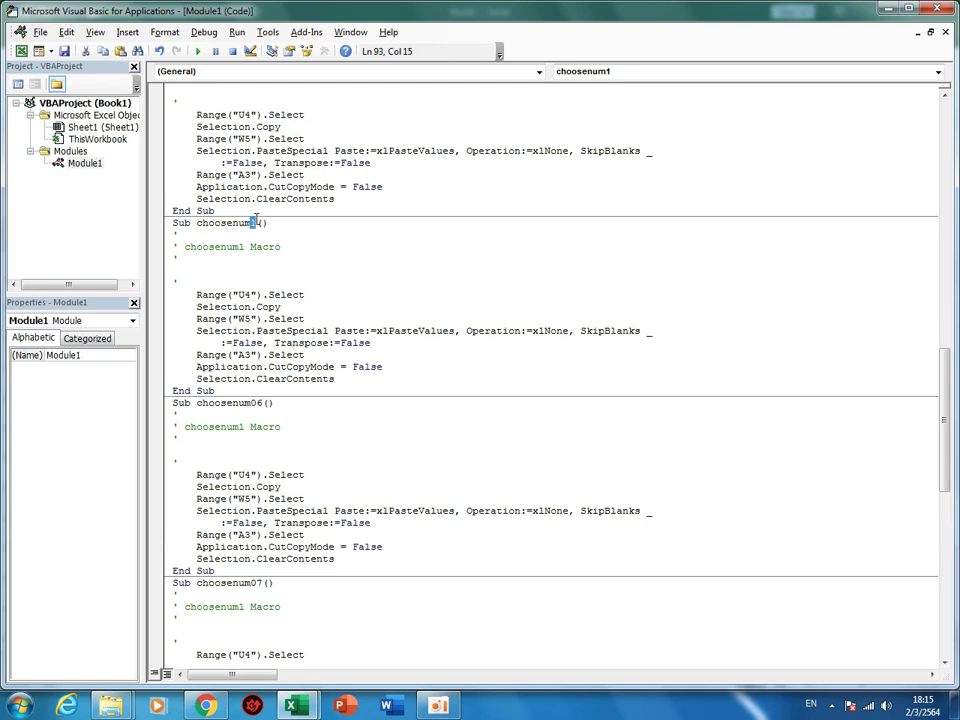
text(55)
scroll(300, 326, up, 3)
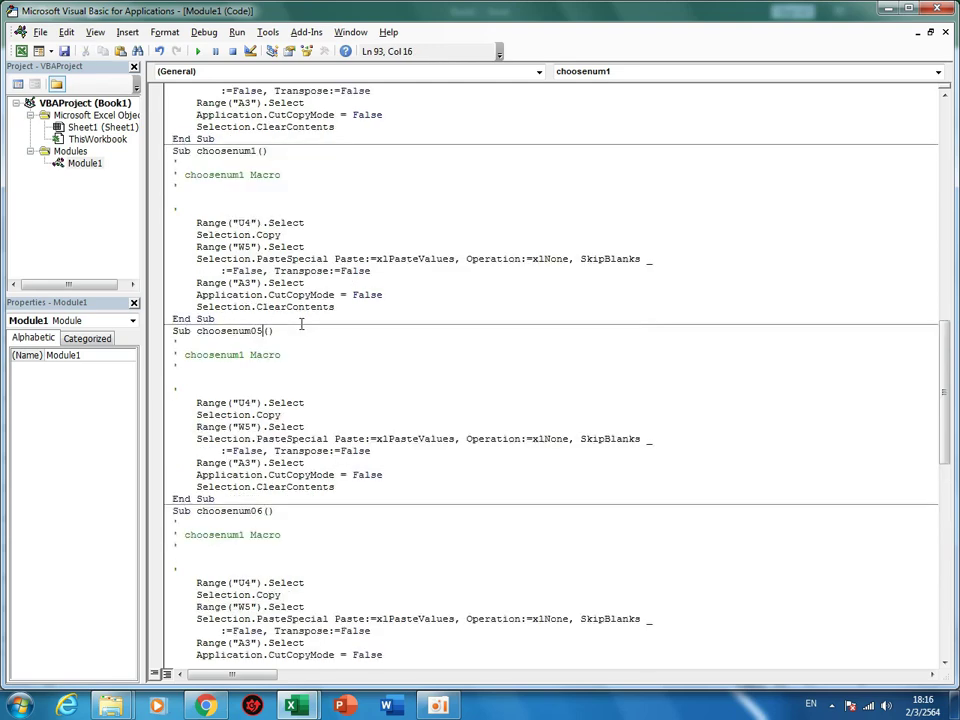
scroll(268, 228, up, 2)
drag(258, 224, 251, 224)
text(0)
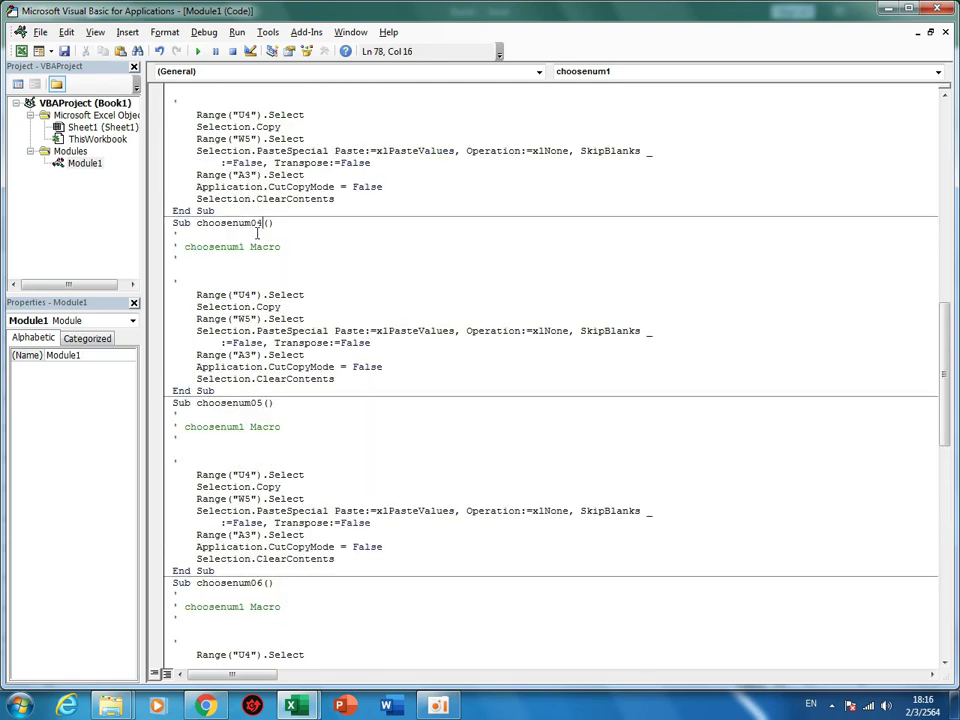
text(4)
scroll(277, 283, up, 6)
text(0)
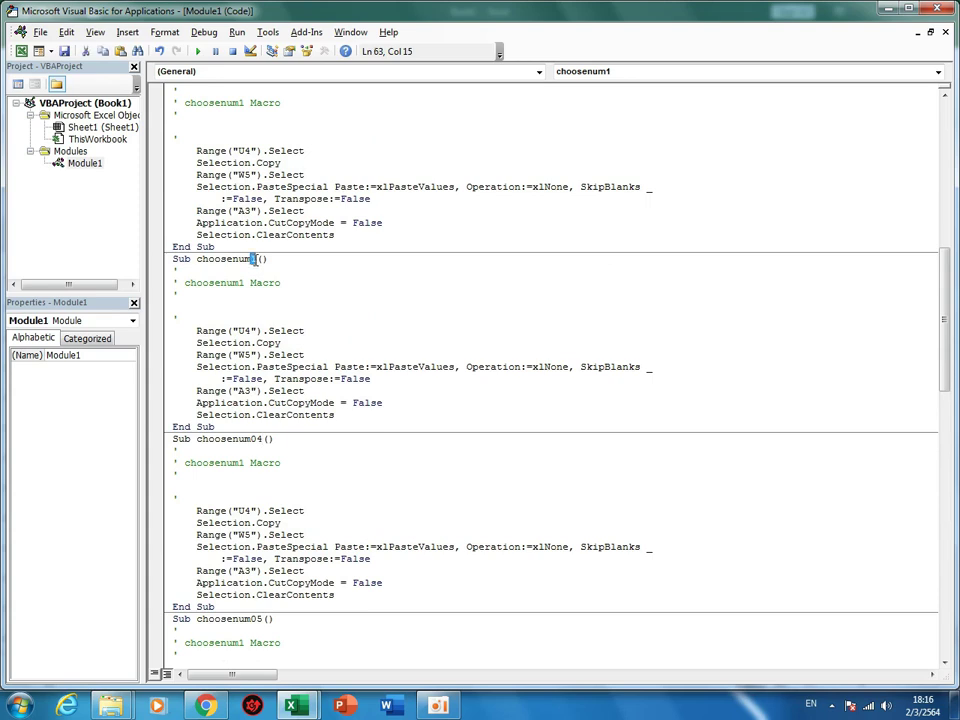
text(3)
scroll(270, 317, up, 5)
drag(258, 259, 251, 259)
text(0)
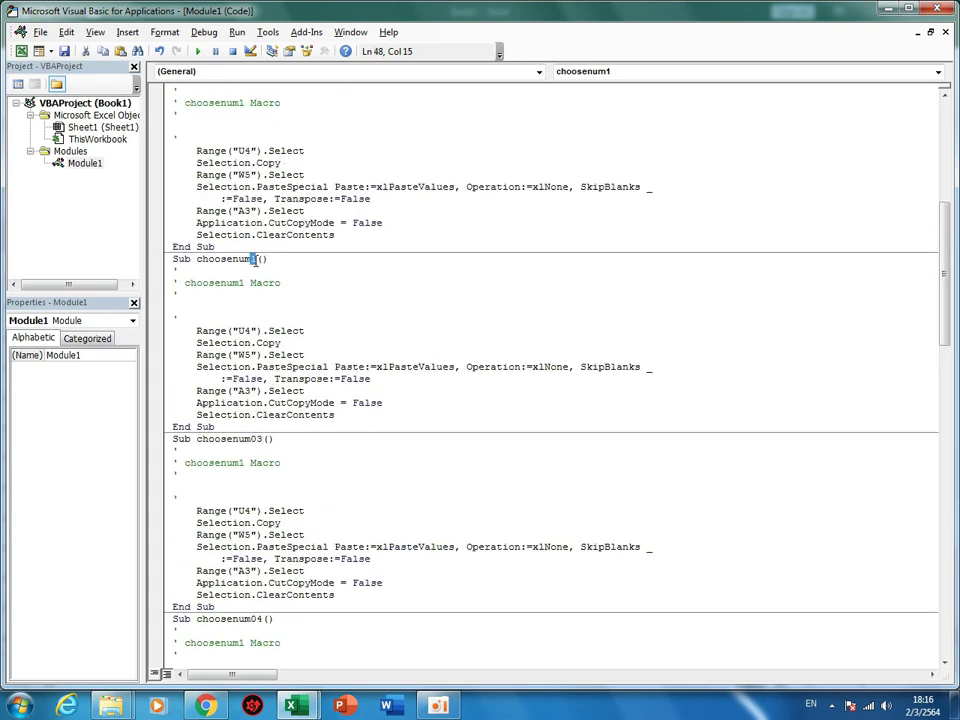
text(2)
scroll(249, 200, up, 2)
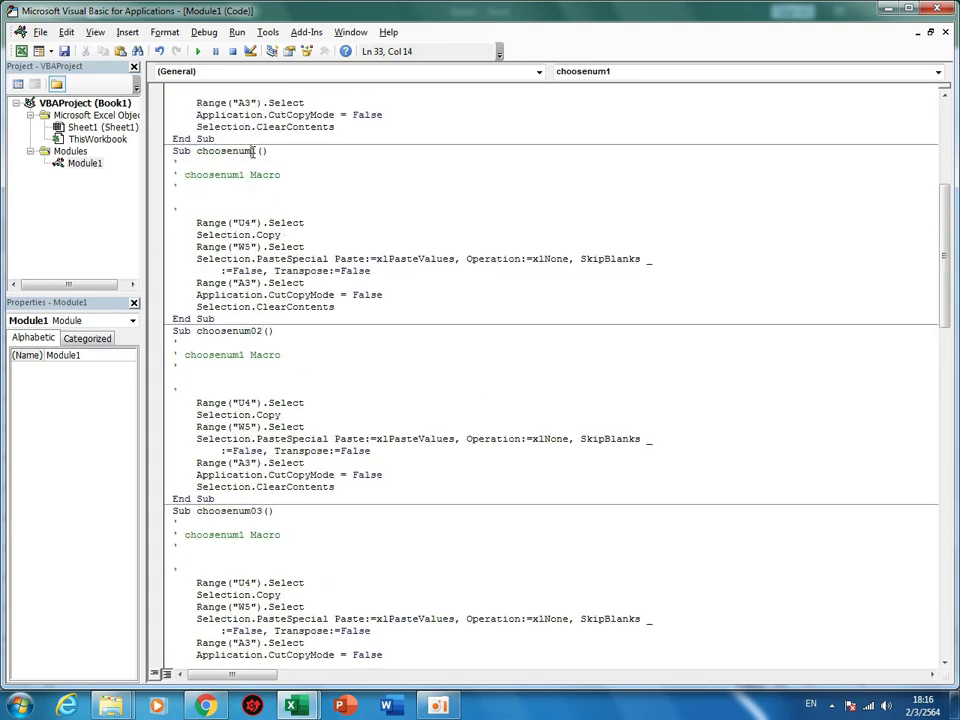
text(0)
mouse_move(293, 706)
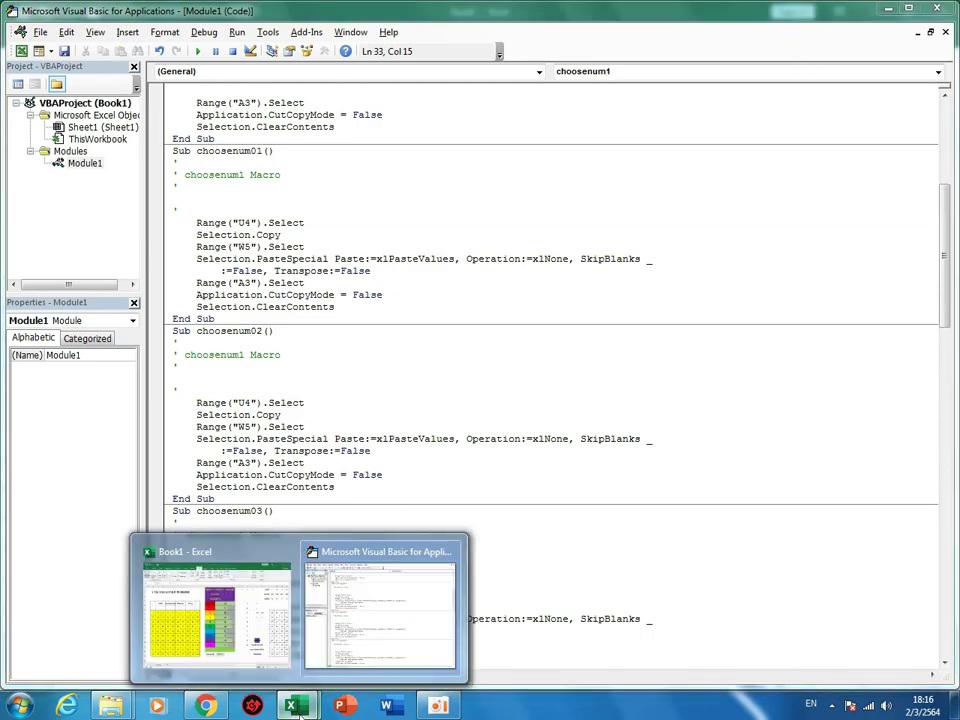
- Point choosenum02, 03 and 04 at cells U5, U6 and U7
click(252, 623)
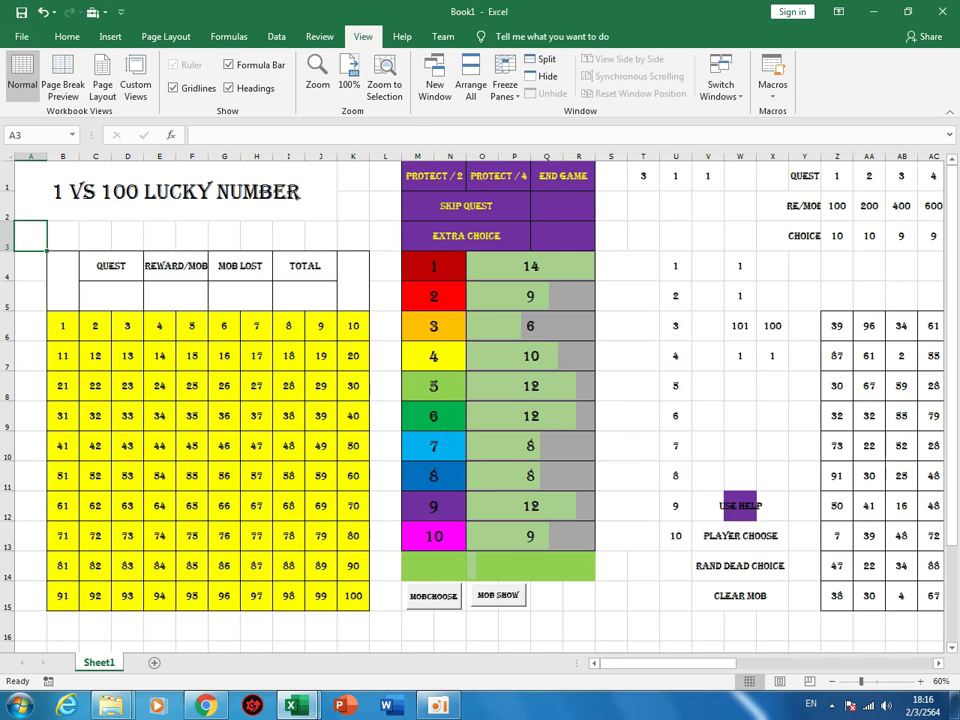
mouse_move(293, 706)
click(349, 643)
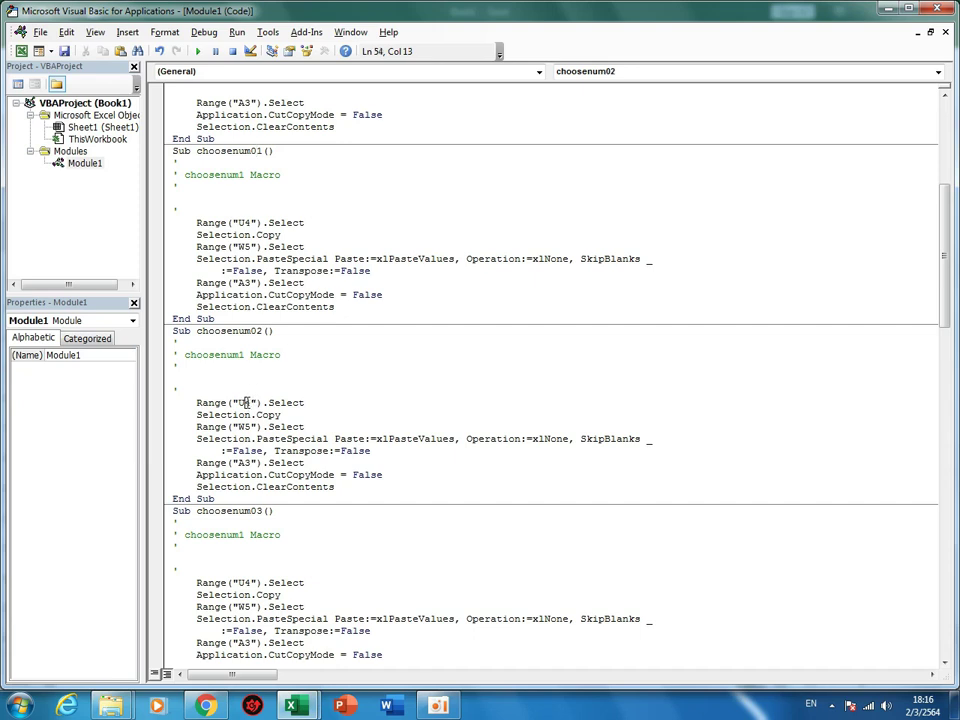
text(2)
key(BackSpace)
text(5)
scroll(250, 490, down, 2)
click(248, 512)
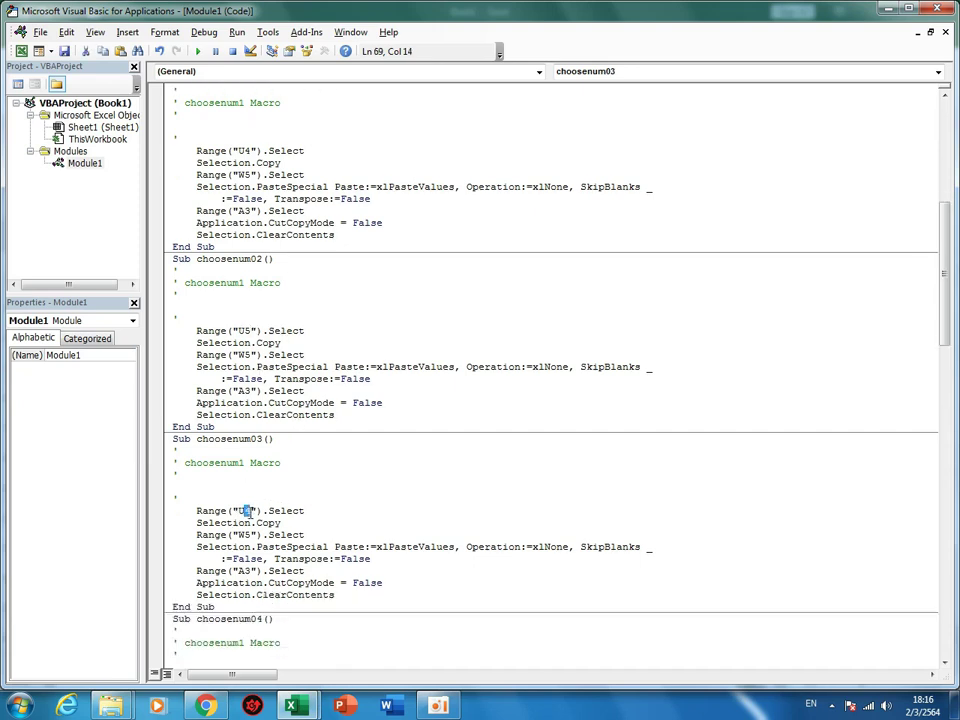
key(BackSpace)
text(6)
scroll(247, 480, down, 4)
scroll(245, 440, down, 4)
click(246, 403)
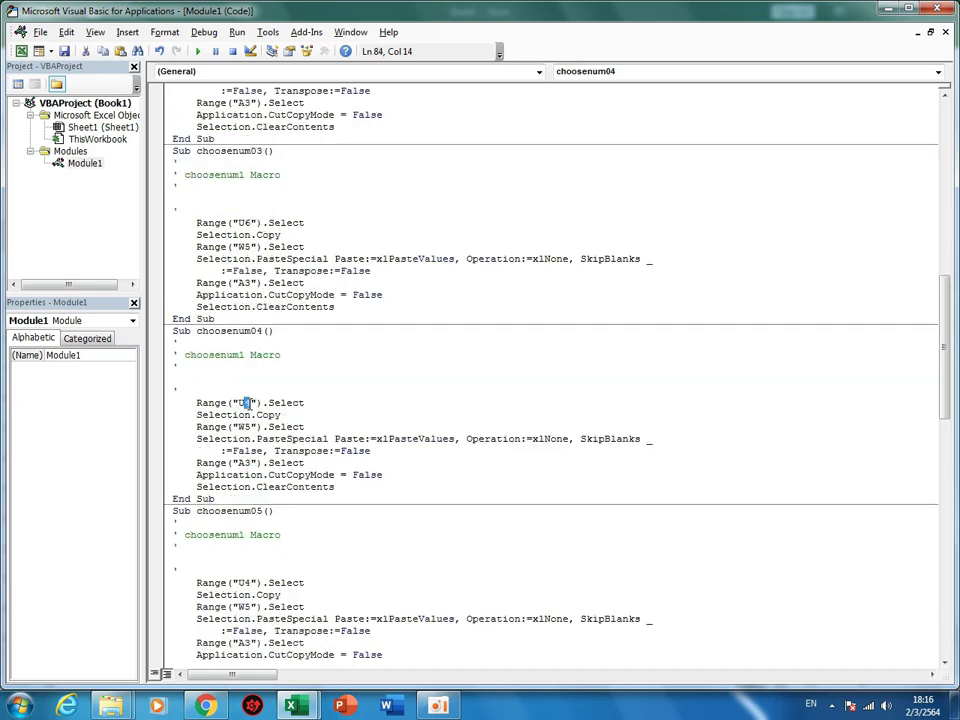
key(BackSpace)
text(7)
- Point choosenum05, 06 and 07 at cells U8, U9 and U10
click(248, 572)
key(BackSpace)
text(8)
scroll(250, 575, down, 1)
scroll(258, 550, down, 8)
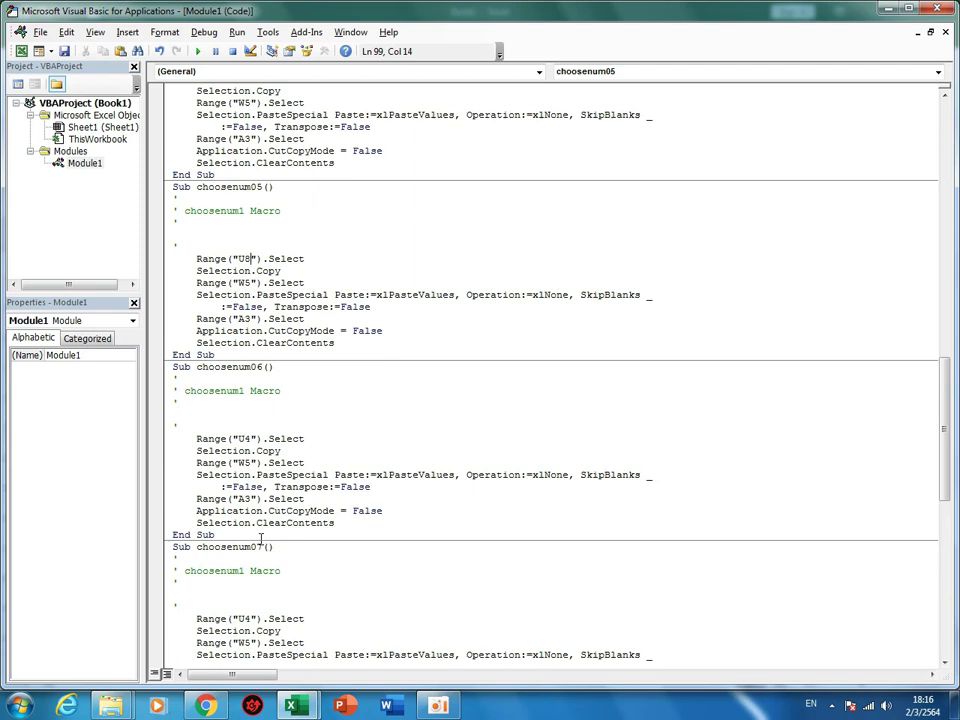
click(248, 438)
key(BackSpace)
text(9)
scroll(252, 470, down, 1)
scroll(258, 500, down, 4)
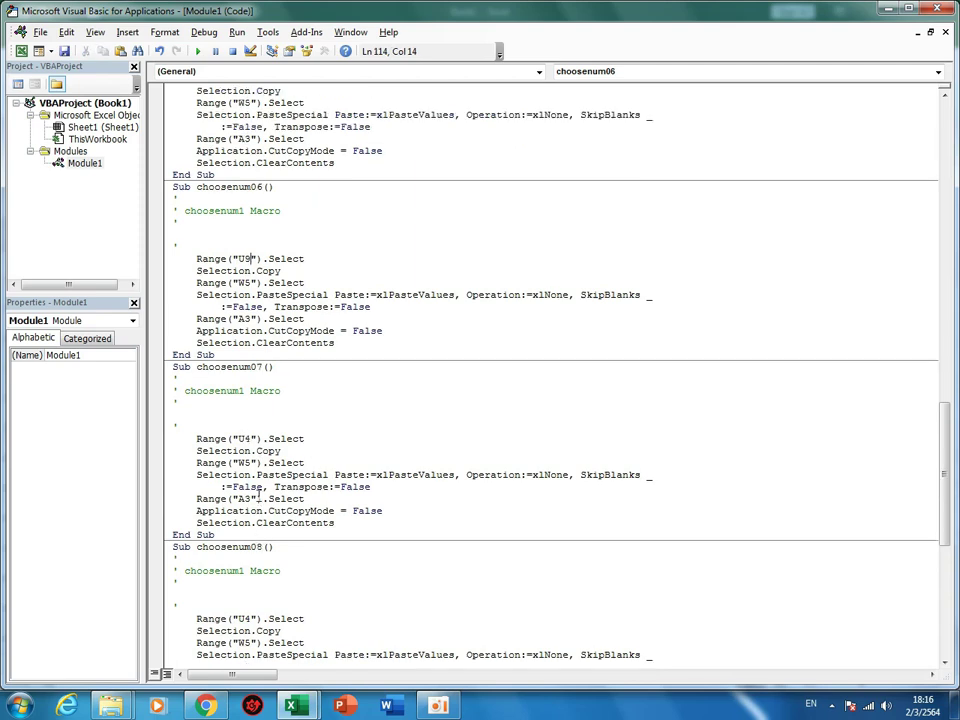
click(246, 438)
key(BackSpace)
text(10)
- Point choosenum08, 09 and 10 at cells U11, U12 and U13
scroll(241, 466, down, 4)
click(246, 476)
key(BackSpace)
text(11)
scroll(246, 480, down, 5)
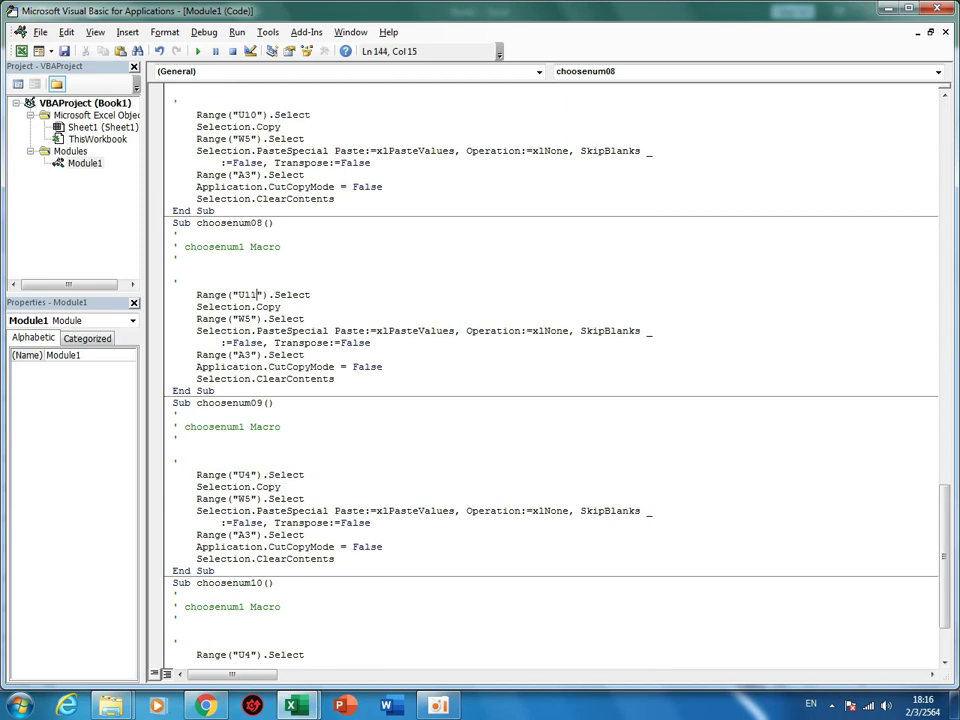
key(BackSpace)
text(12)
scroll(258, 500, down, 3)
click(248, 546)
key(BackSpace)
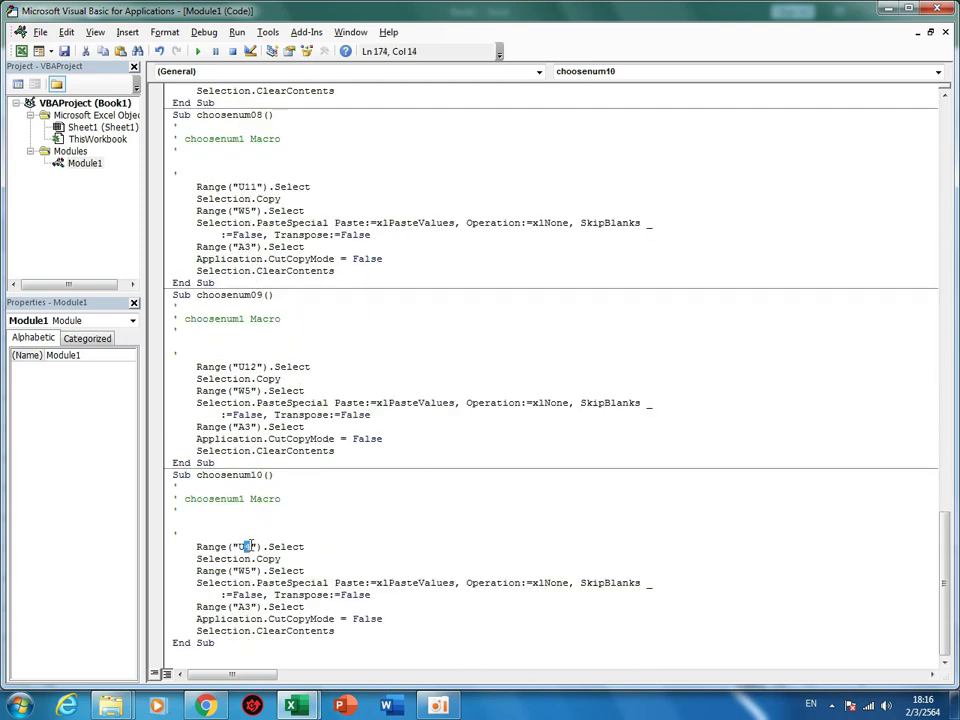
text(13)
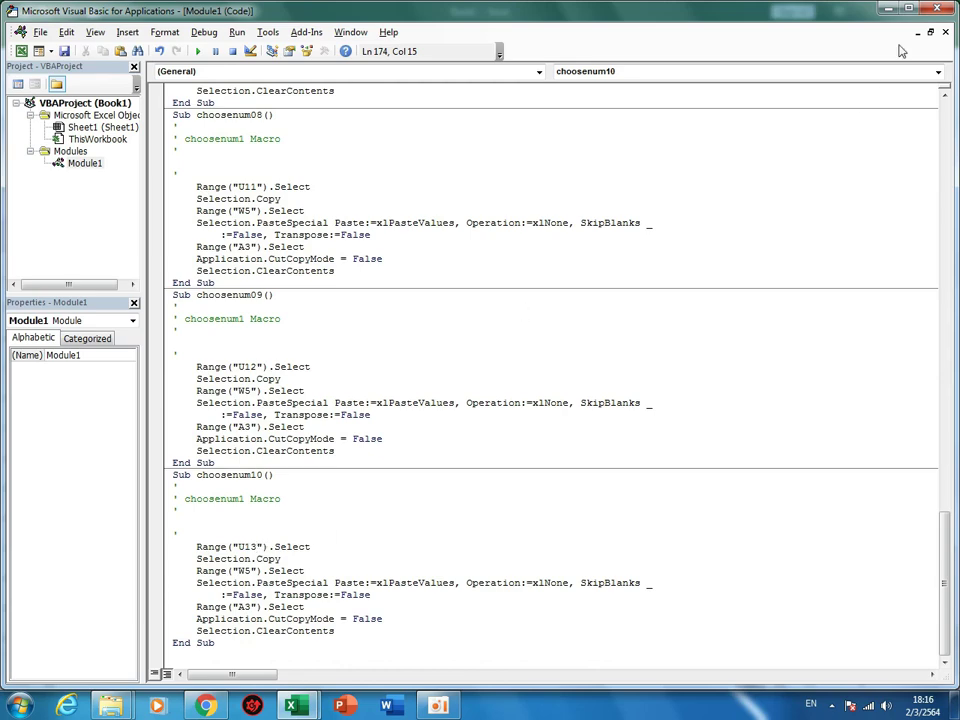
- Leave the VBA editor and paste a copy of the MOB SHOW button into S4, relabelled CHOOSE
click(937, 12)
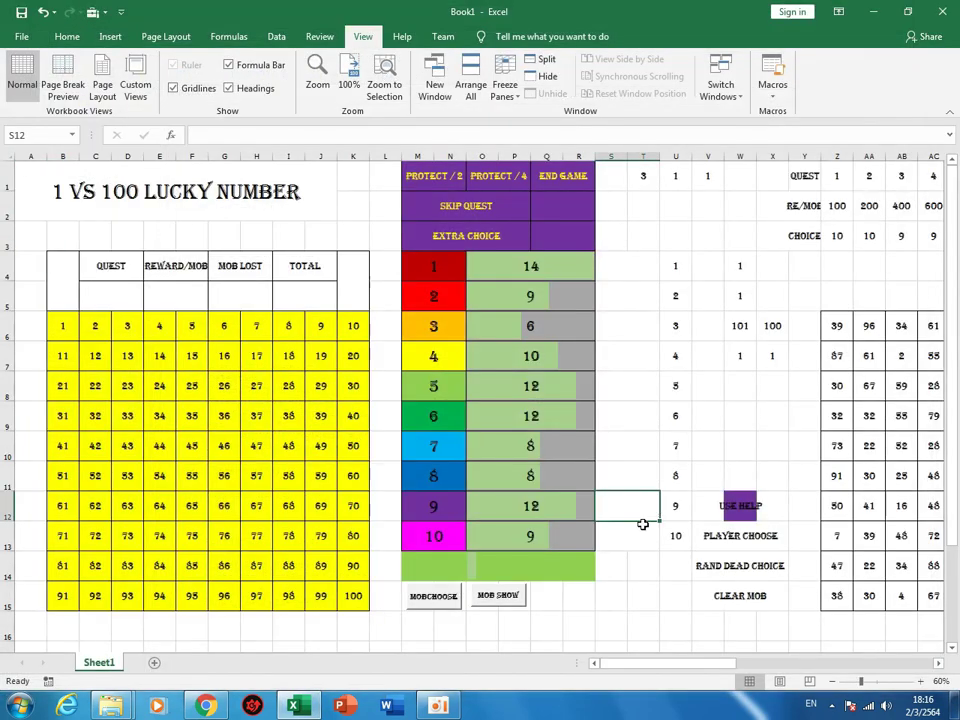
right_click(500, 595)
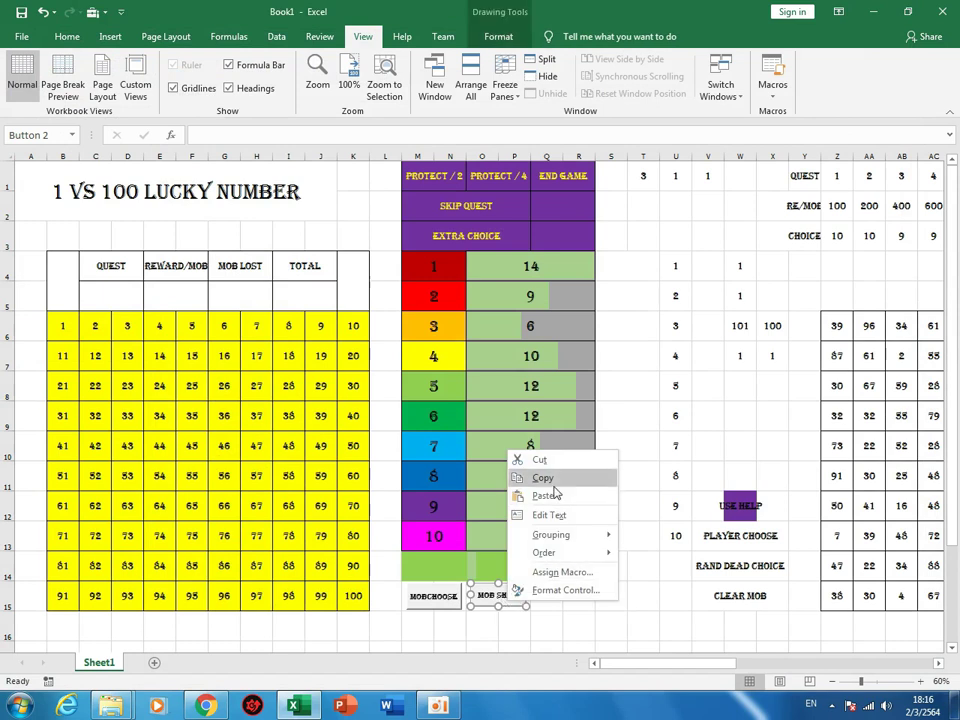
key(Escape)
click(625, 274)
key(ctrl+v)
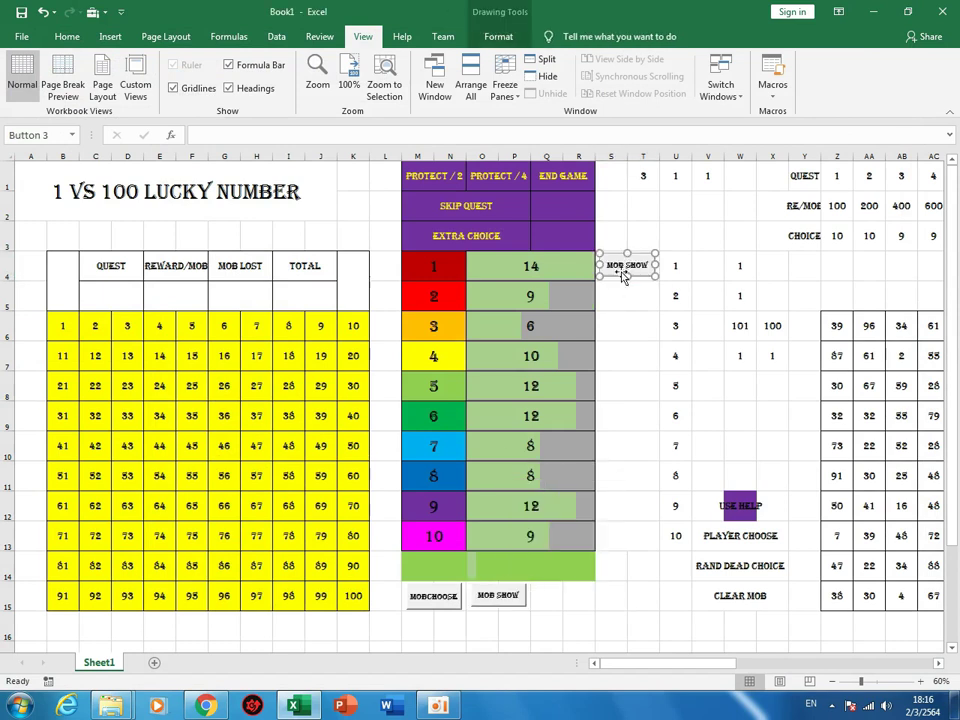
click(621, 278)
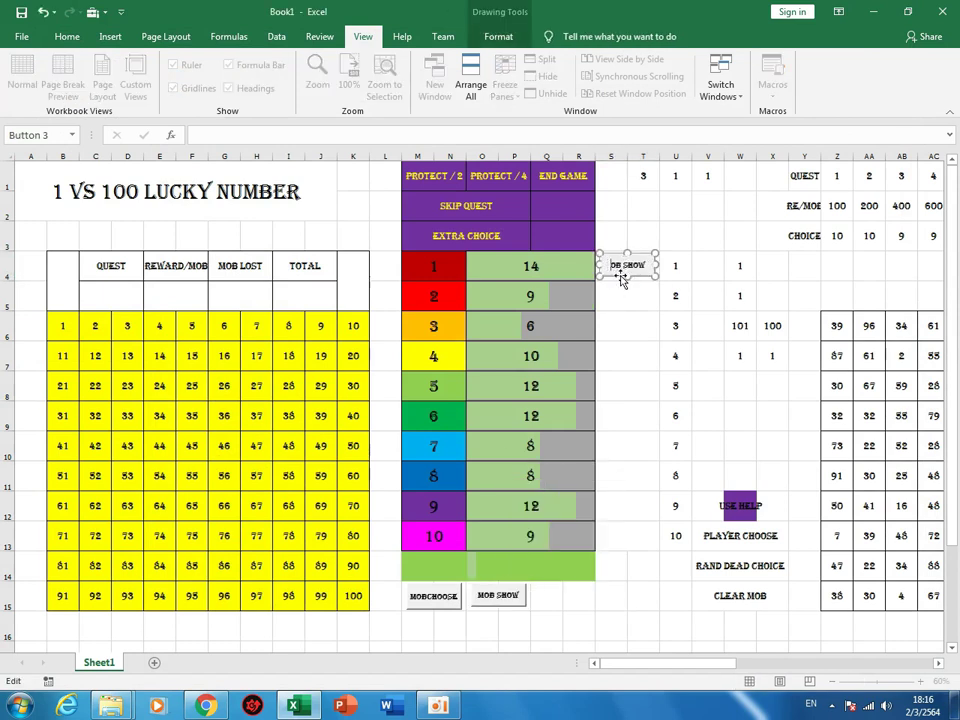
key(ctrl+a)
key(BackSpace)
right_click(625, 258)
- Assign the choosenum01 macro to the first CHOOSE button
right_click(618, 268)
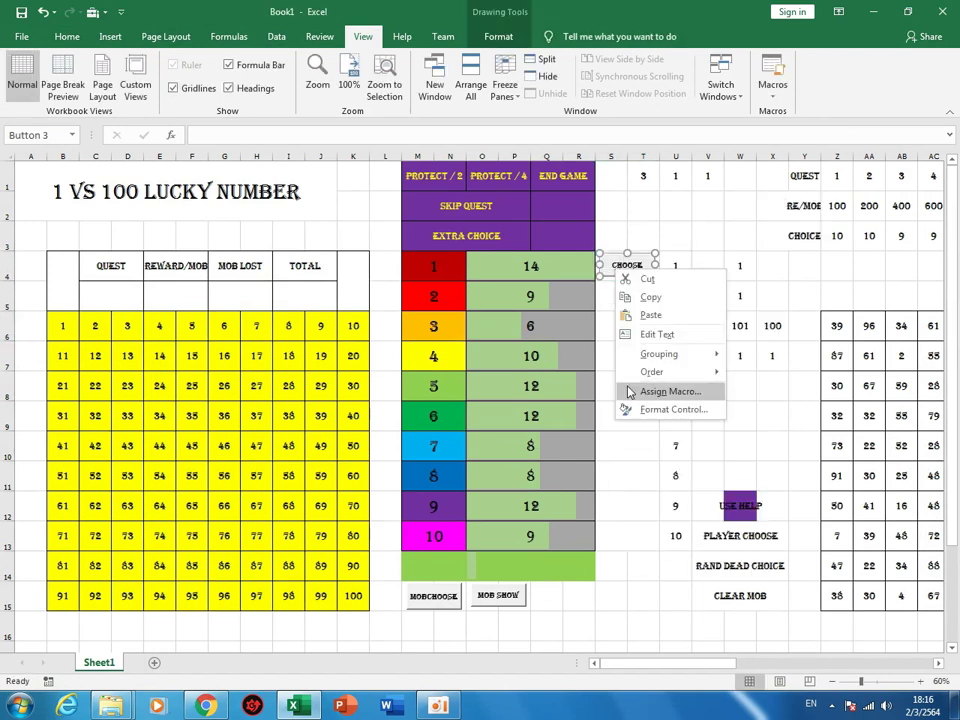
click(660, 388)
click(543, 305)
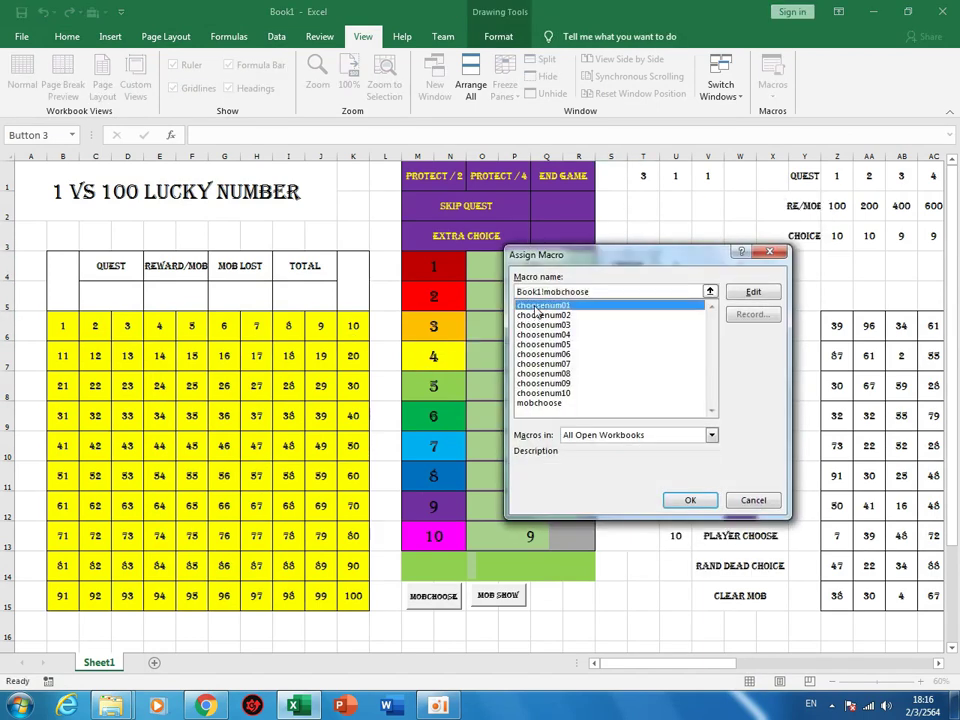
click(690, 500)
- Paste copies of the CHOOSE button into S5, S6, S7 and S8
right_click(634, 271)
key(Escape)
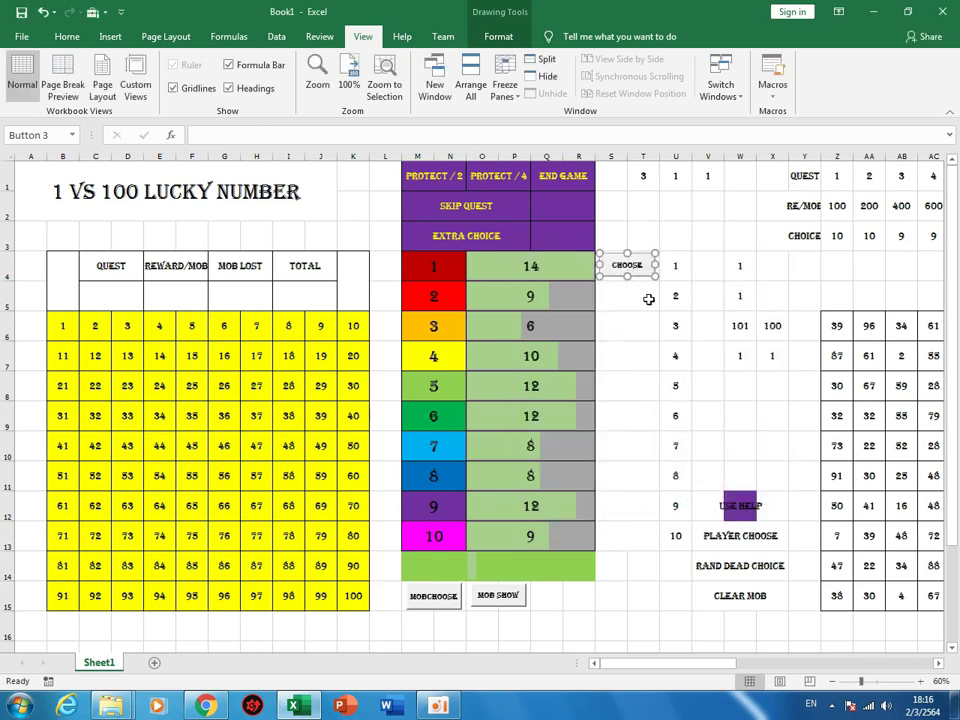
click(634, 299)
key(ctrl+v)
click(634, 328)
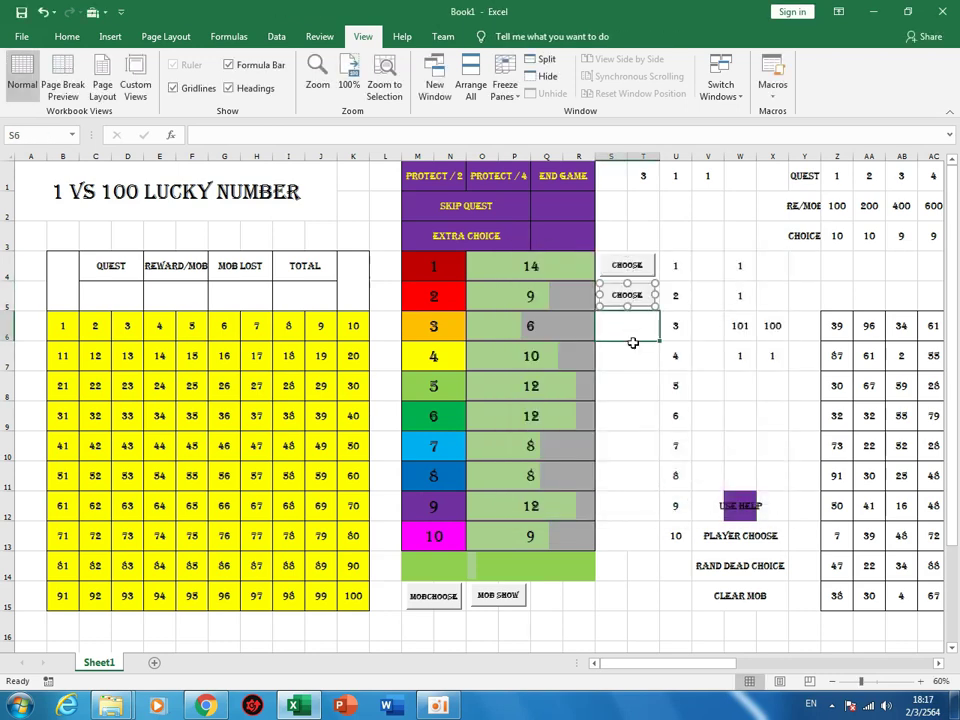
key(ctrl+v)
click(634, 358)
key(ctrl+v)
click(634, 397)
key(ctrl+v)
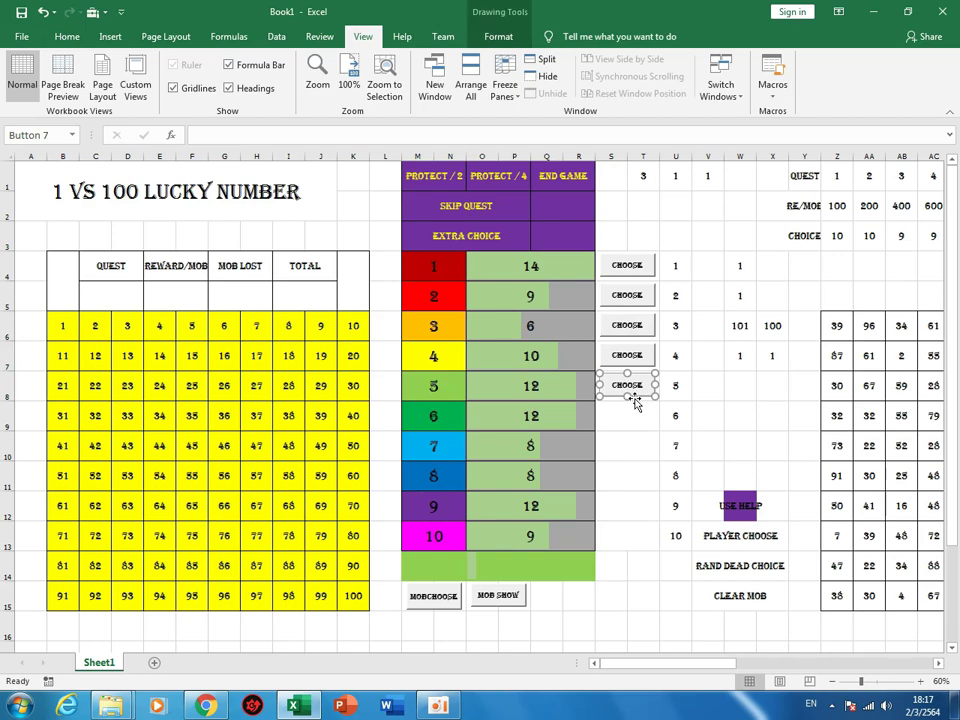
- Copy the S4:T8 button block and paste it starting at S9 for rows 6–10
drag(634, 398, 624, 429)
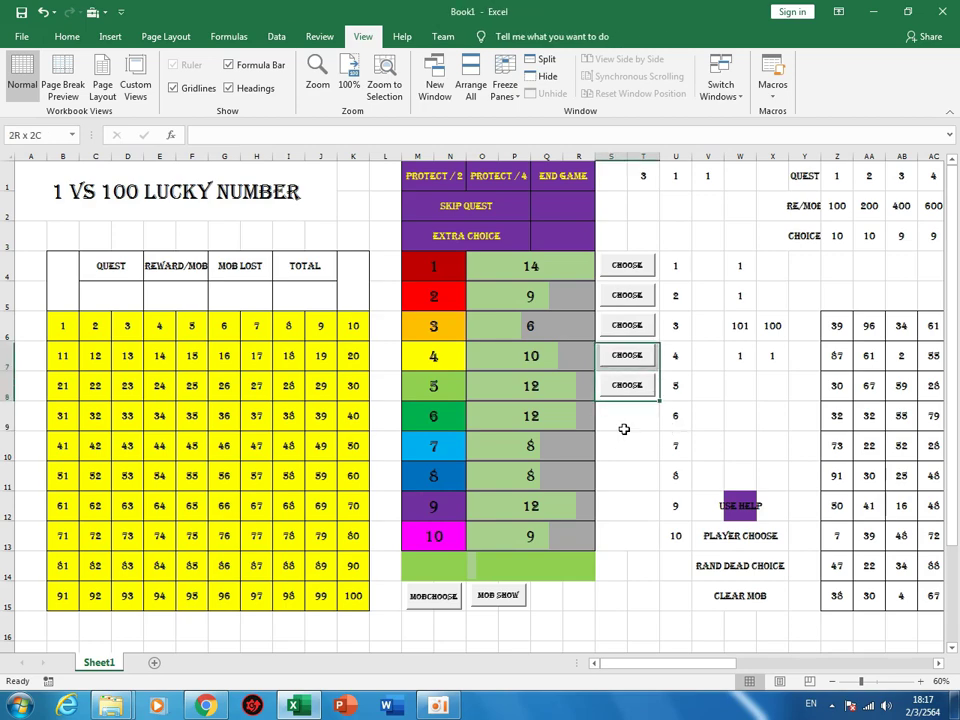
key(ctrl+c)
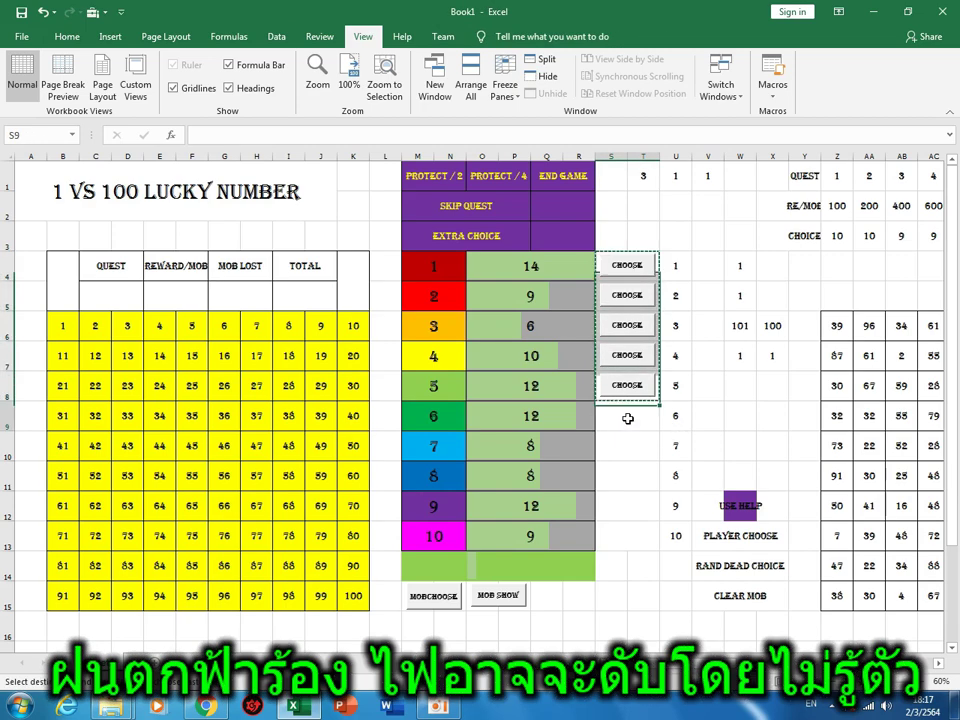
click(627, 418)
key(ctrl+v)
- Assign macros choosenum02 through choosenum05 to the CHOOSE buttons for items 2–5
right_click(630, 296)
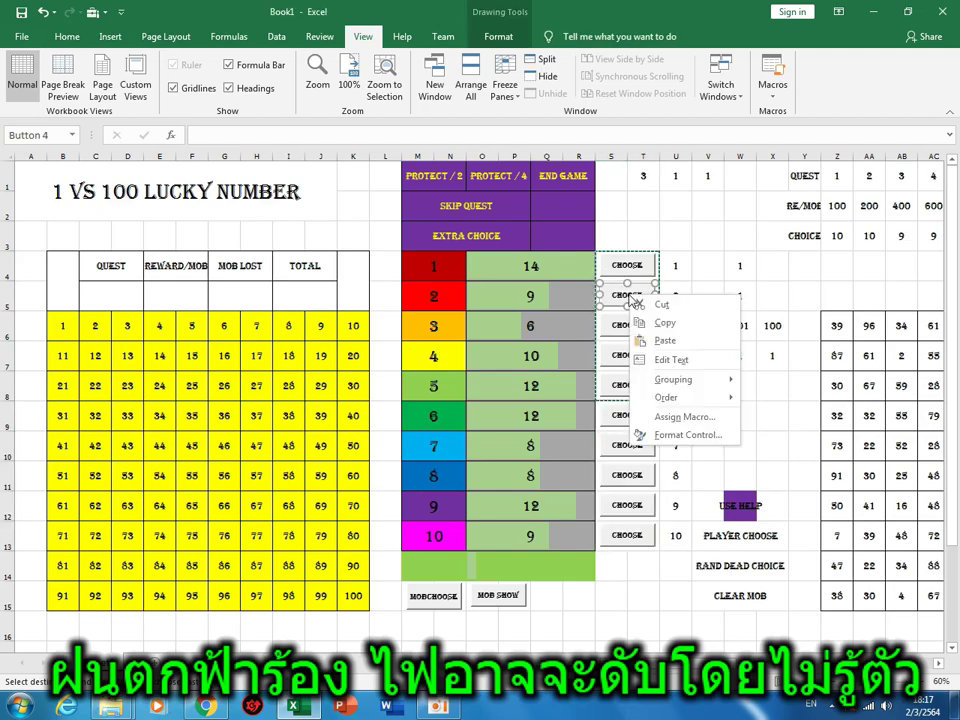
click(663, 417)
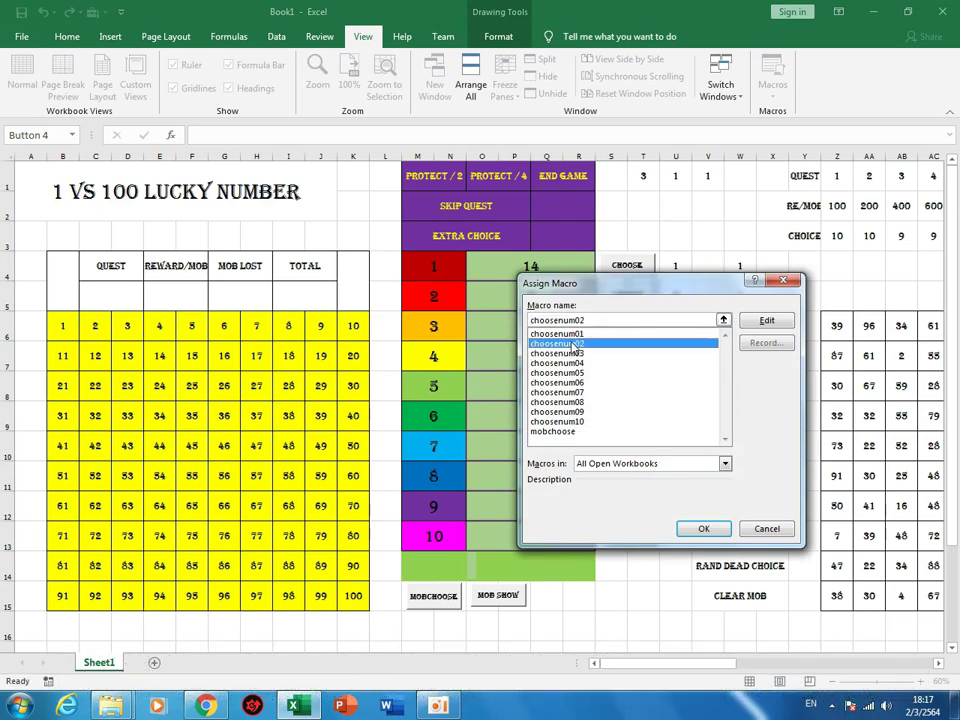
double_click(628, 336)
right_click(628, 323)
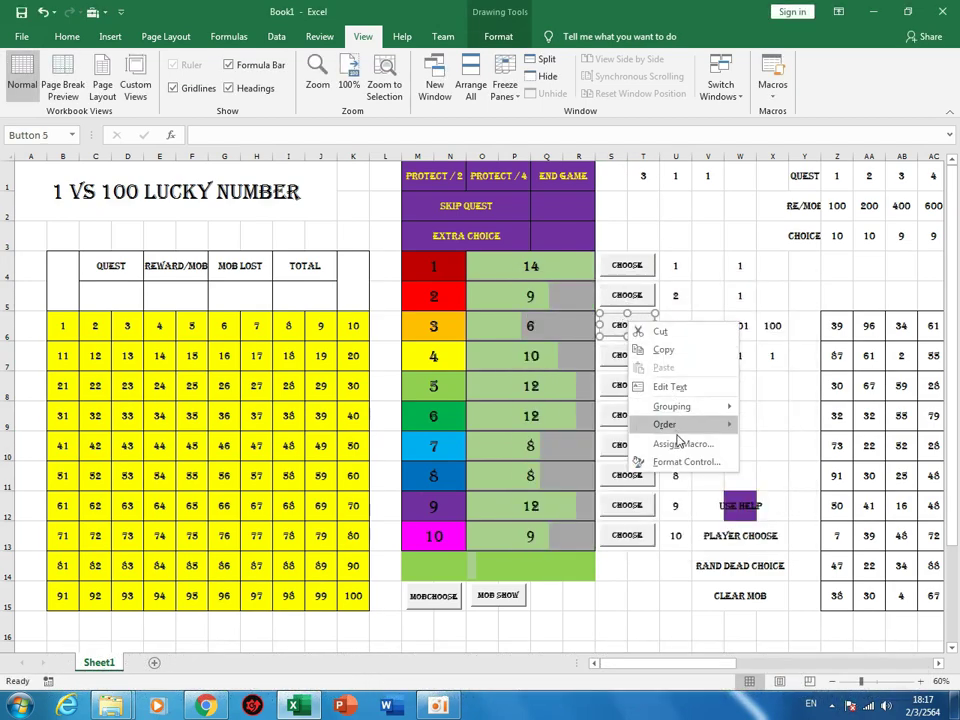
click(680, 442)
double_click(620, 376)
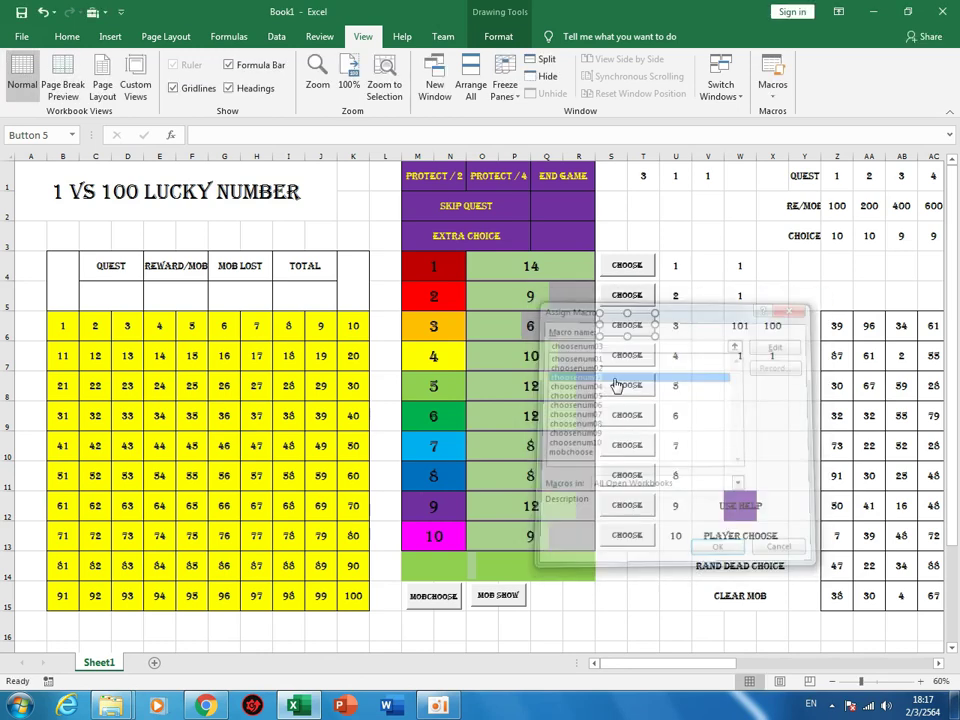
right_click(626, 360)
click(668, 478)
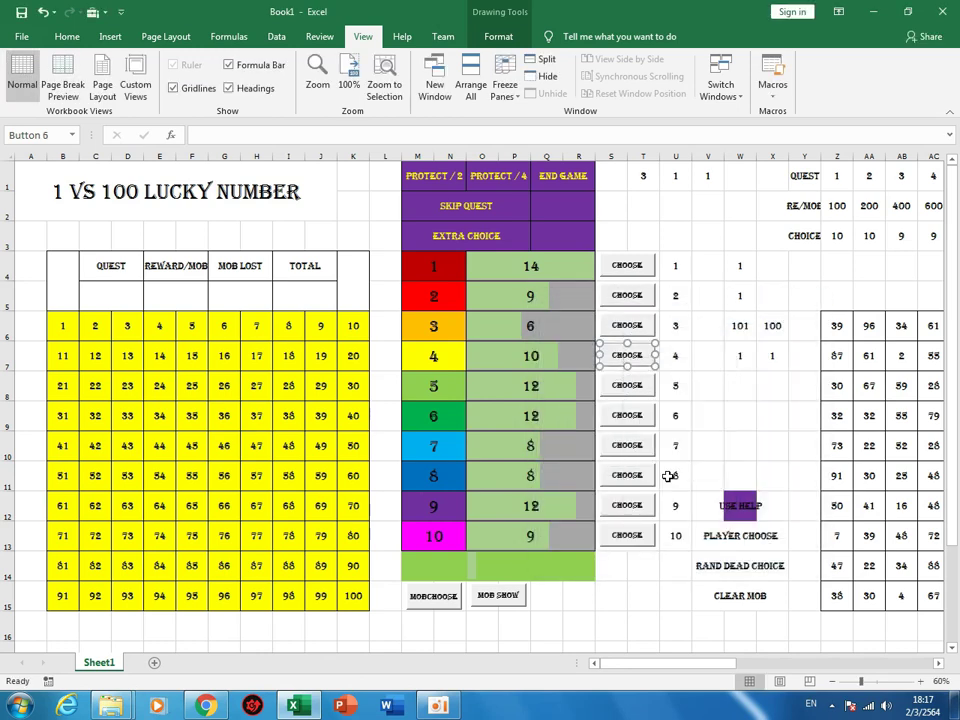
double_click(580, 426)
right_click(621, 386)
click(676, 510)
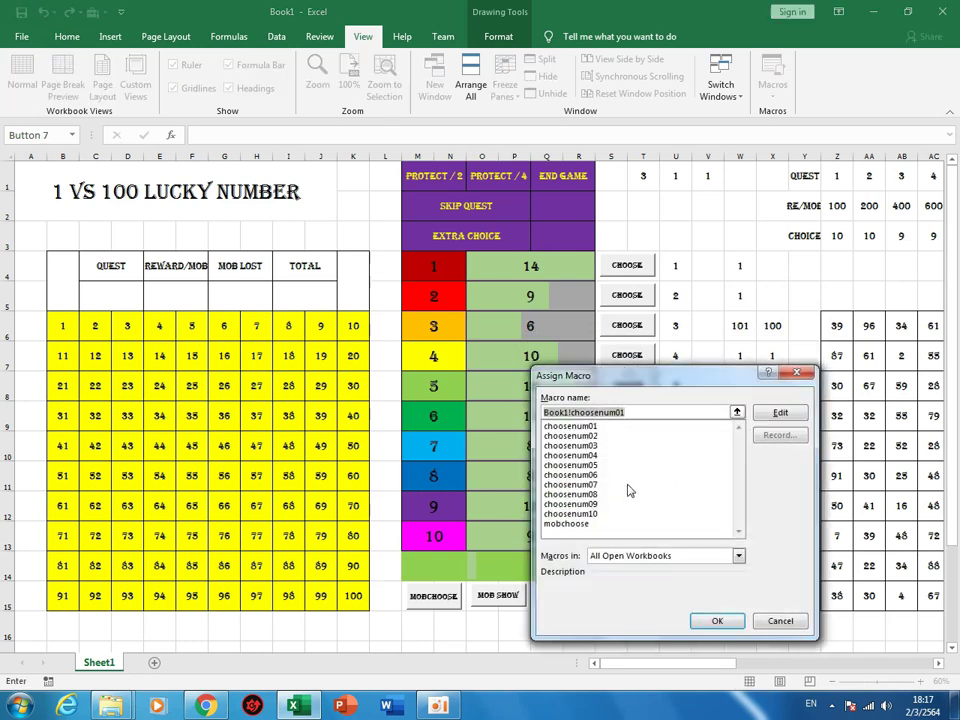
double_click(588, 474)
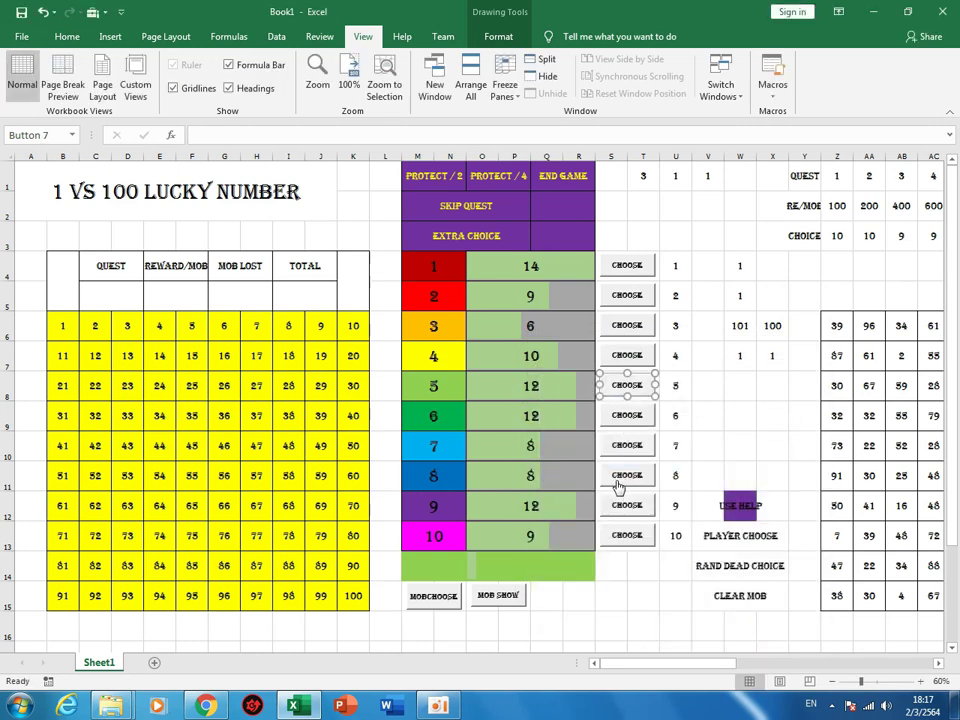
- Assign macros choosenum06 through choosenum10 to the CHOOSE buttons for items 6–10
right_click(638, 418)
click(676, 540)
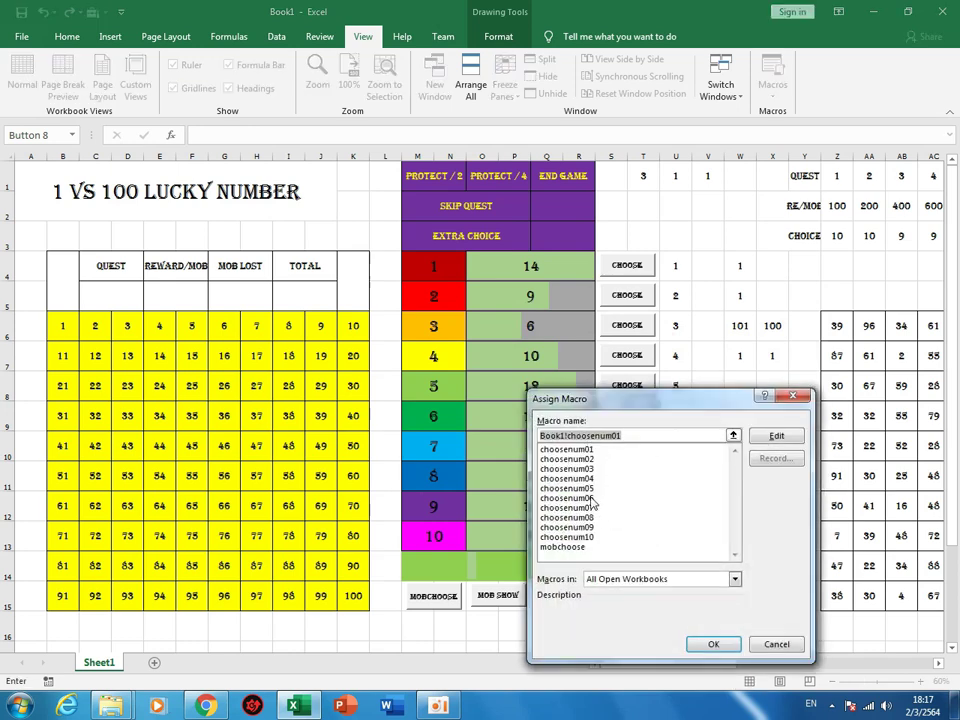
double_click(622, 497)
right_click(628, 446)
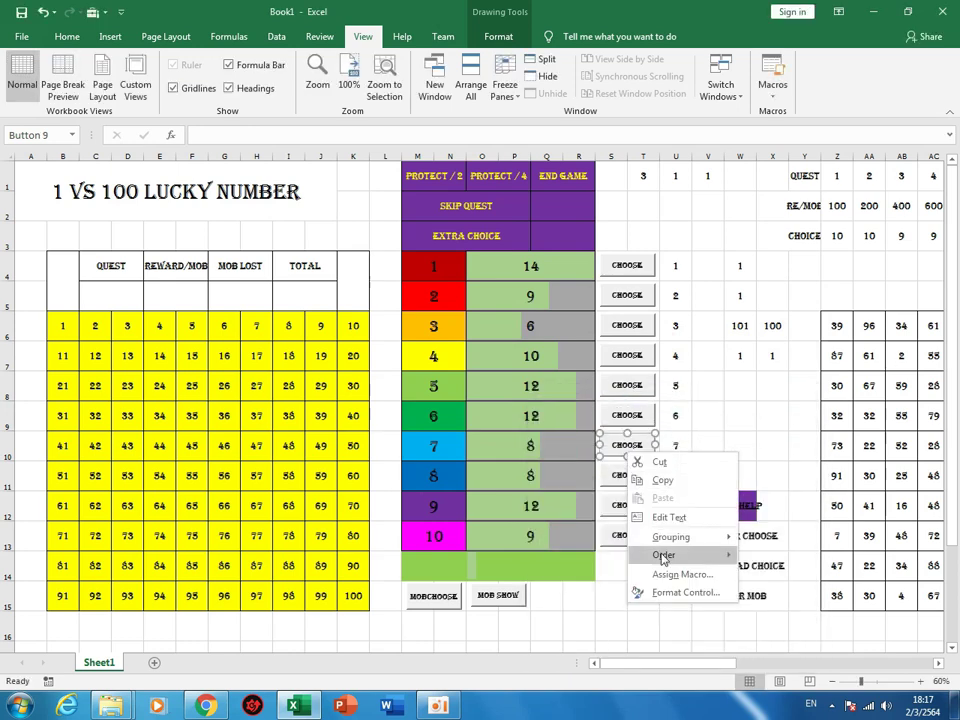
click(662, 570)
double_click(577, 535)
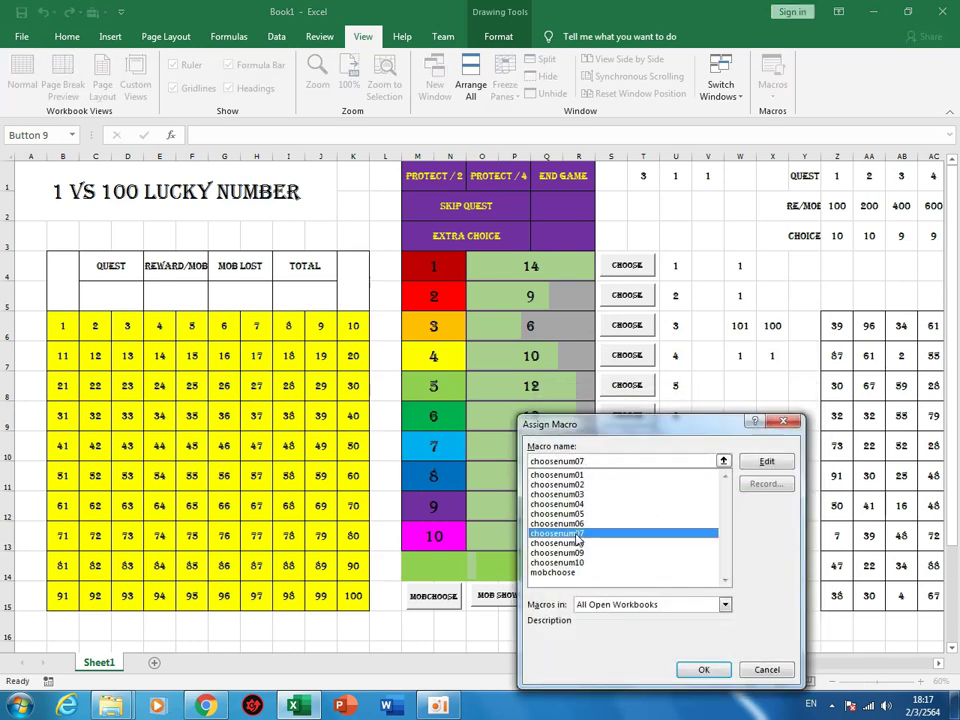
right_click(630, 476)
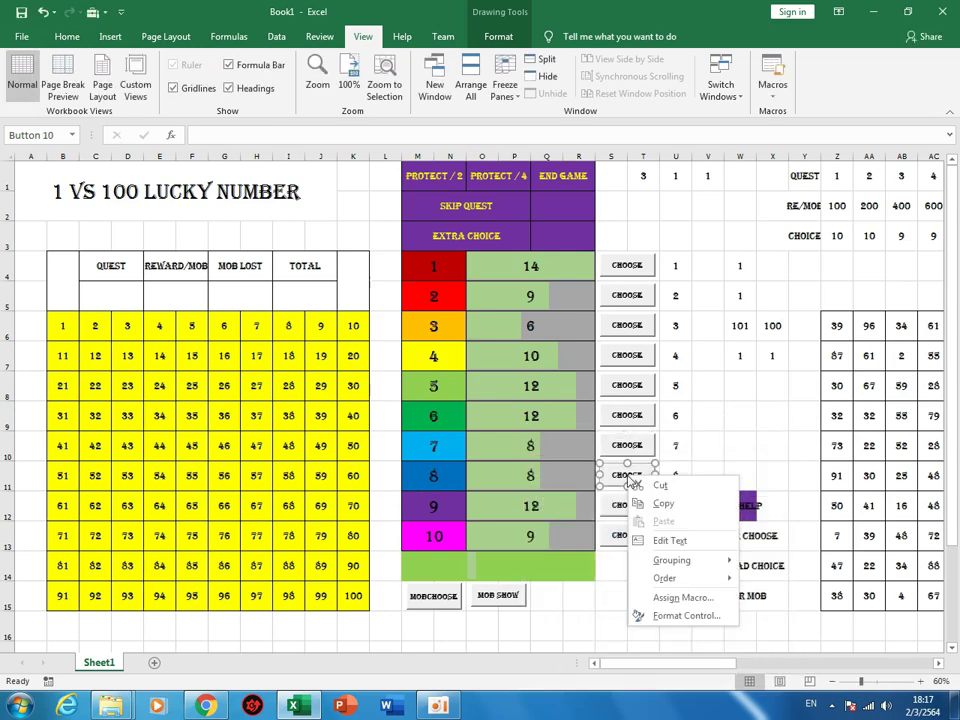
click(676, 597)
click(582, 543)
double_click(583, 545)
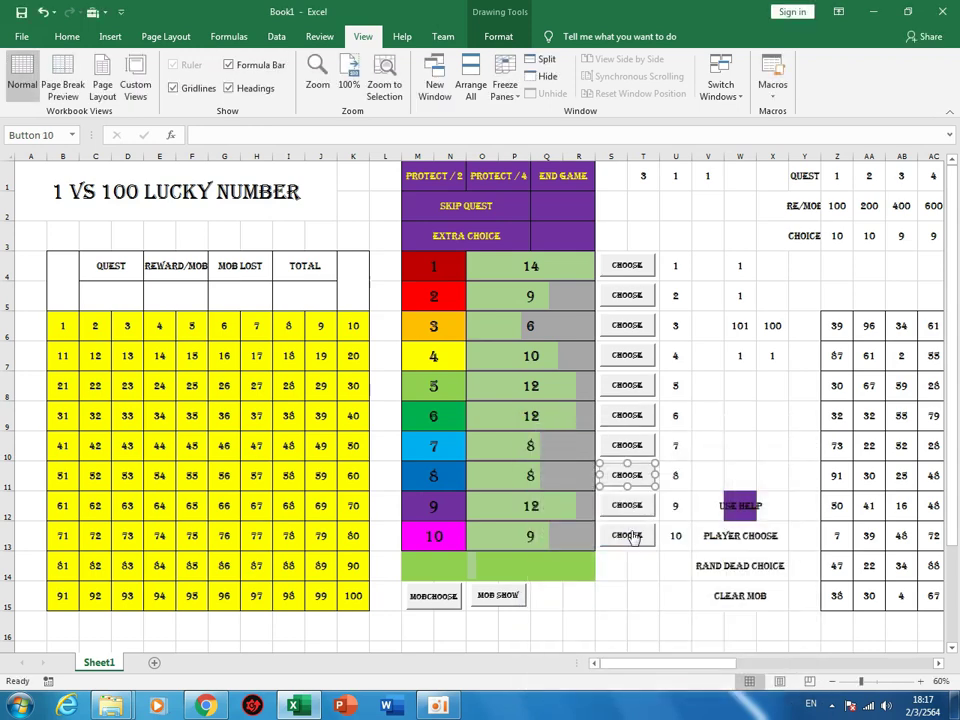
right_click(622, 506)
click(670, 625)
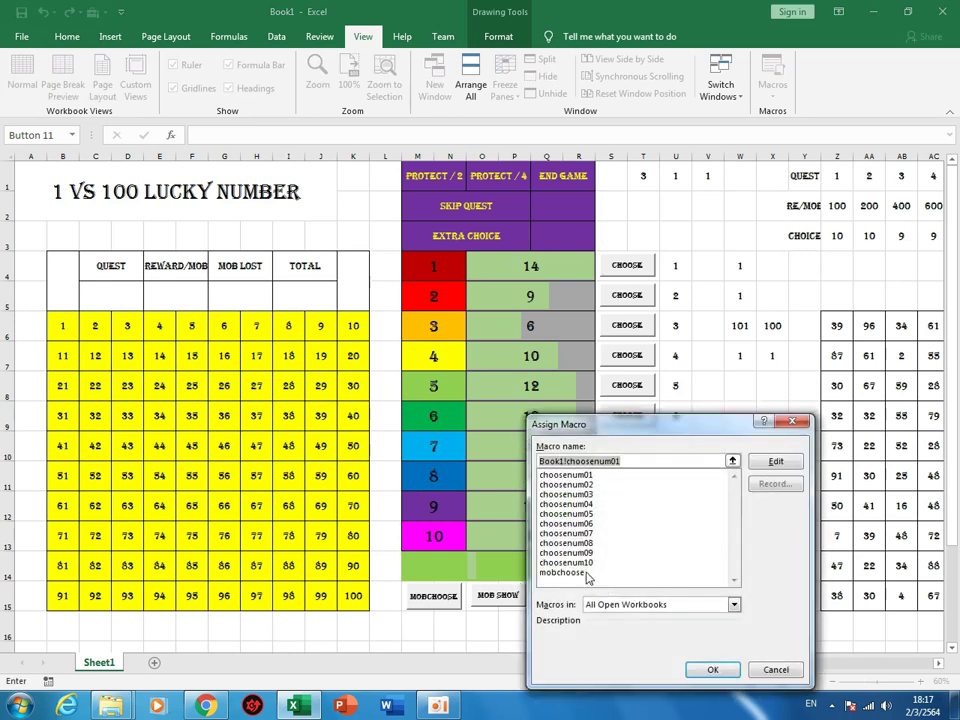
click(582, 550)
double_click(582, 550)
right_click(632, 537)
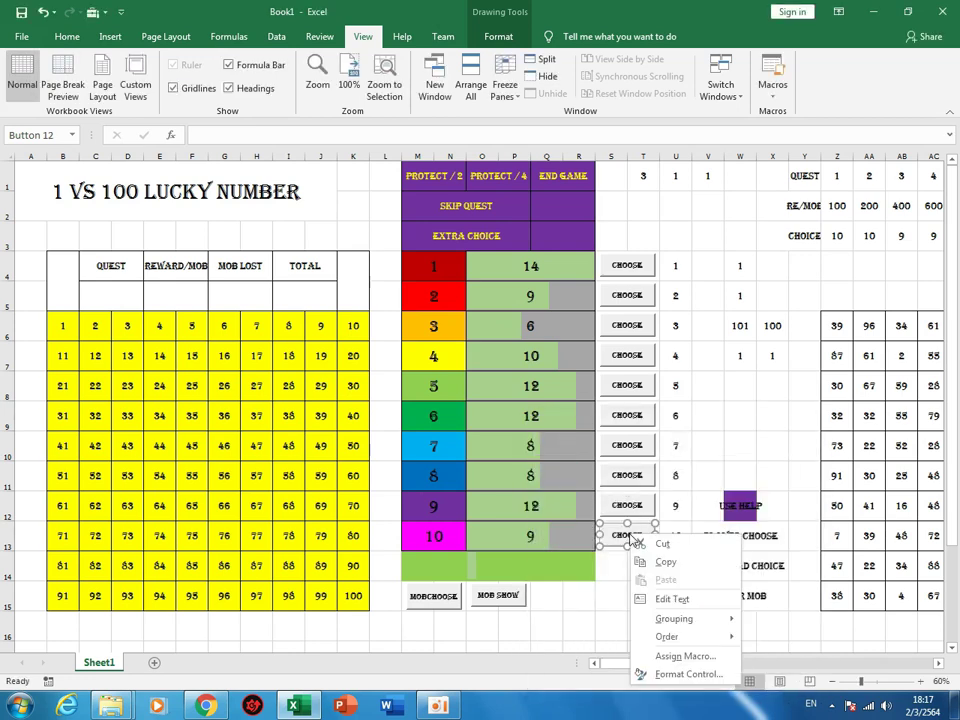
click(680, 656)
click(592, 562)
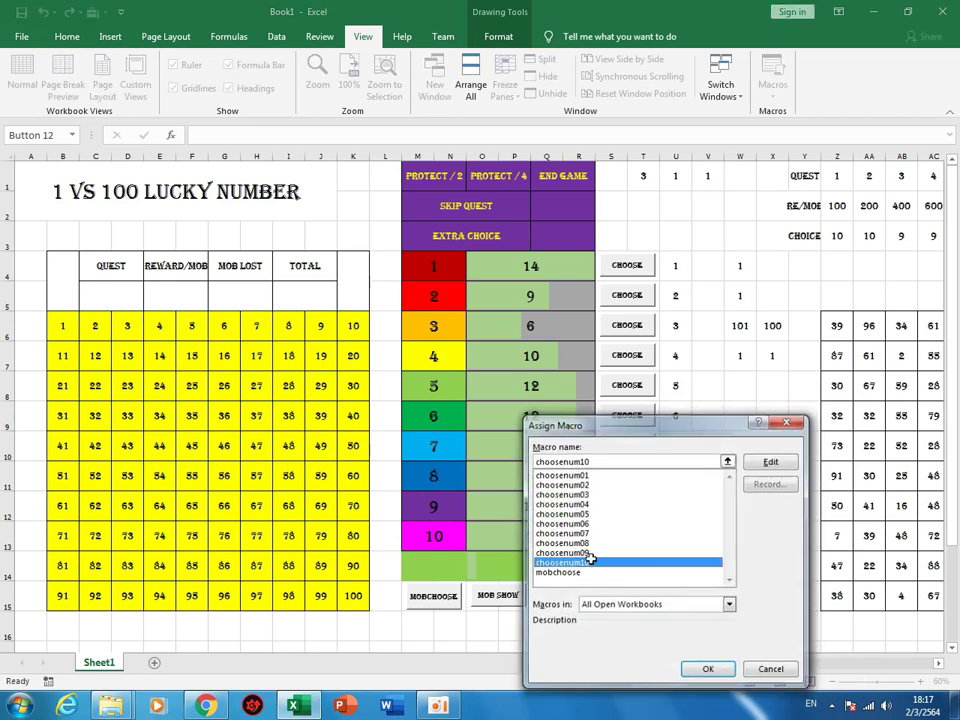
double_click(592, 562)
click(636, 565)
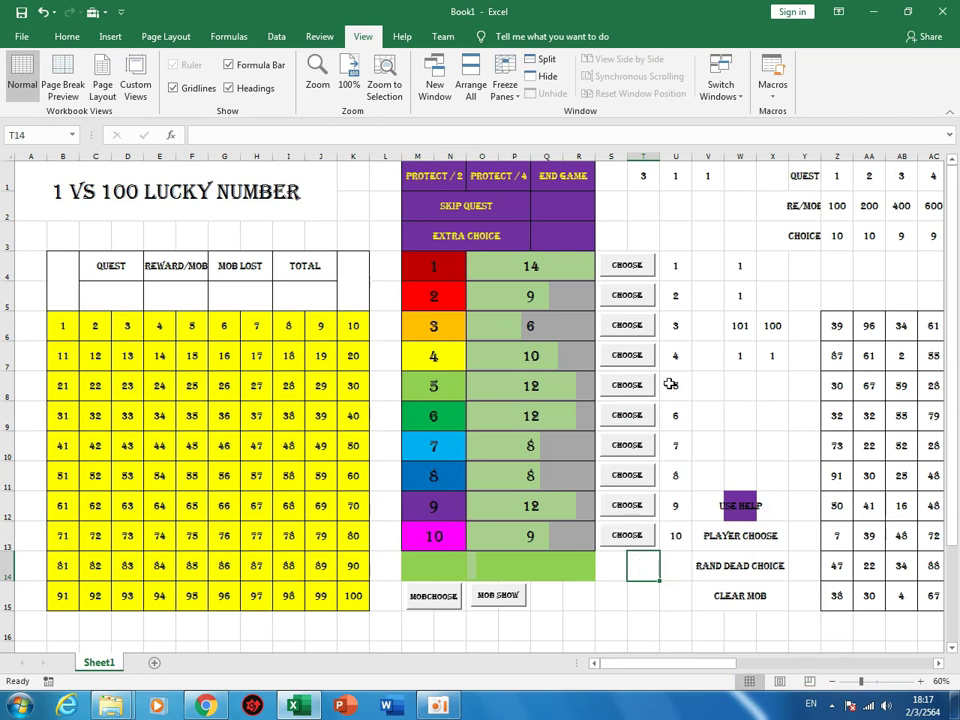
- Test the CHOOSE buttons for each item down to item 10
click(625, 294)
click(630, 326)
click(632, 355)
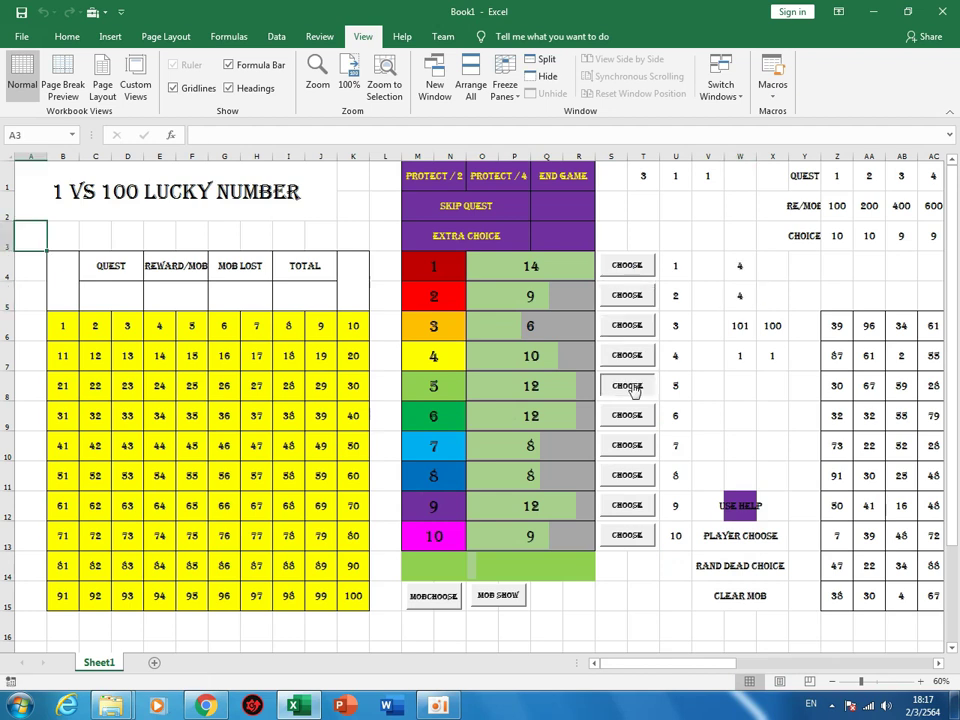
click(634, 386)
click(636, 415)
click(637, 444)
click(629, 475)
click(630, 505)
click(627, 535)
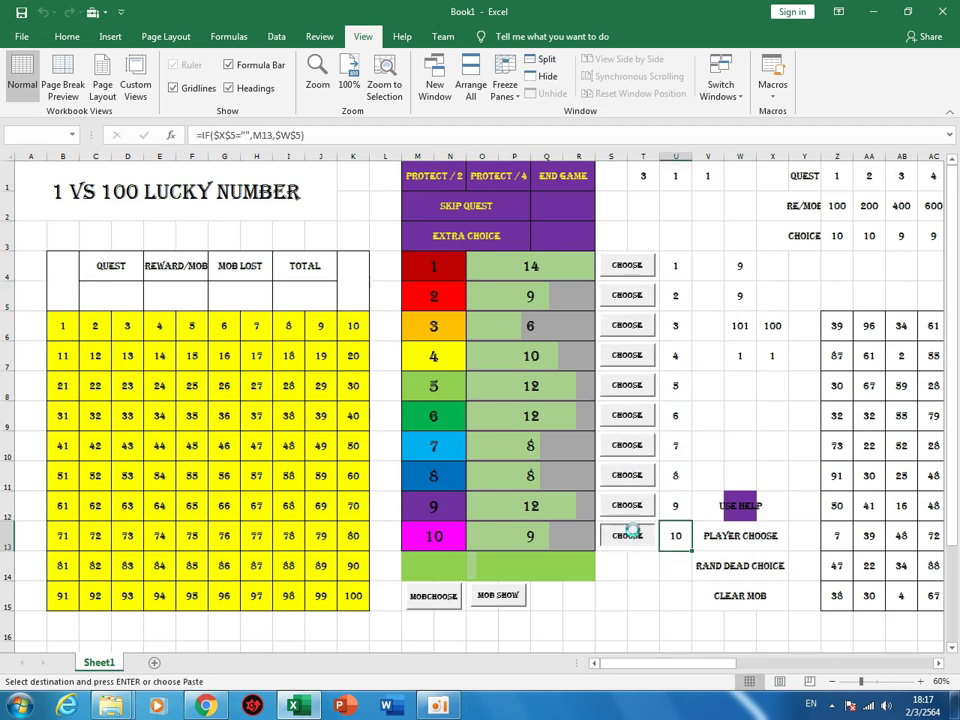
click(714, 446)
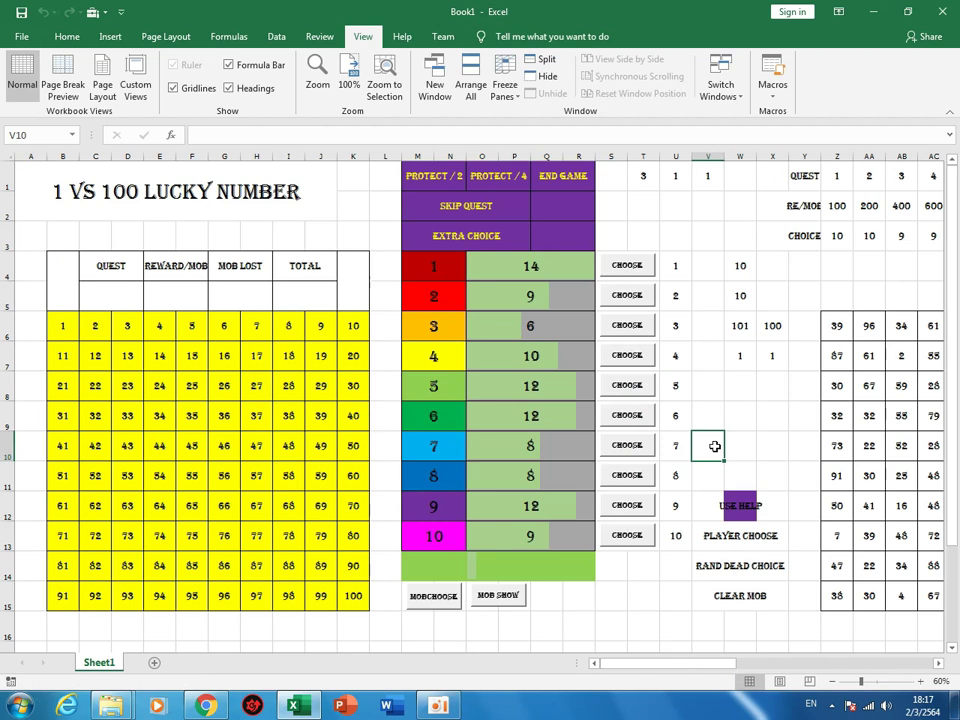
- Delete the PLAYER CHOOSE label in W13 and review the W4 and U4 formulas
click(745, 268)
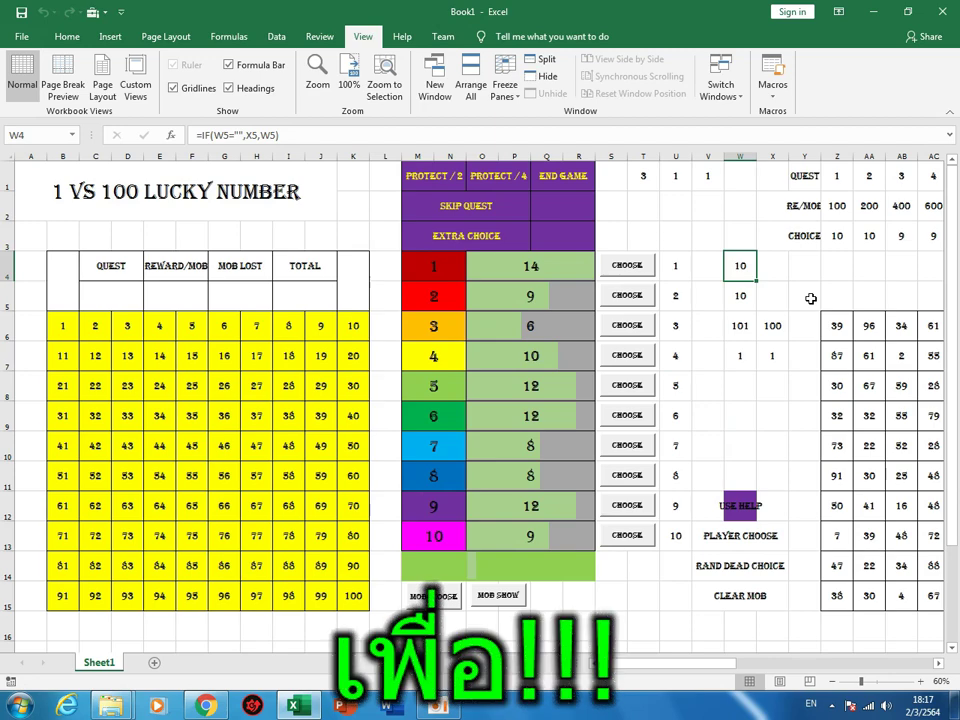
click(739, 539)
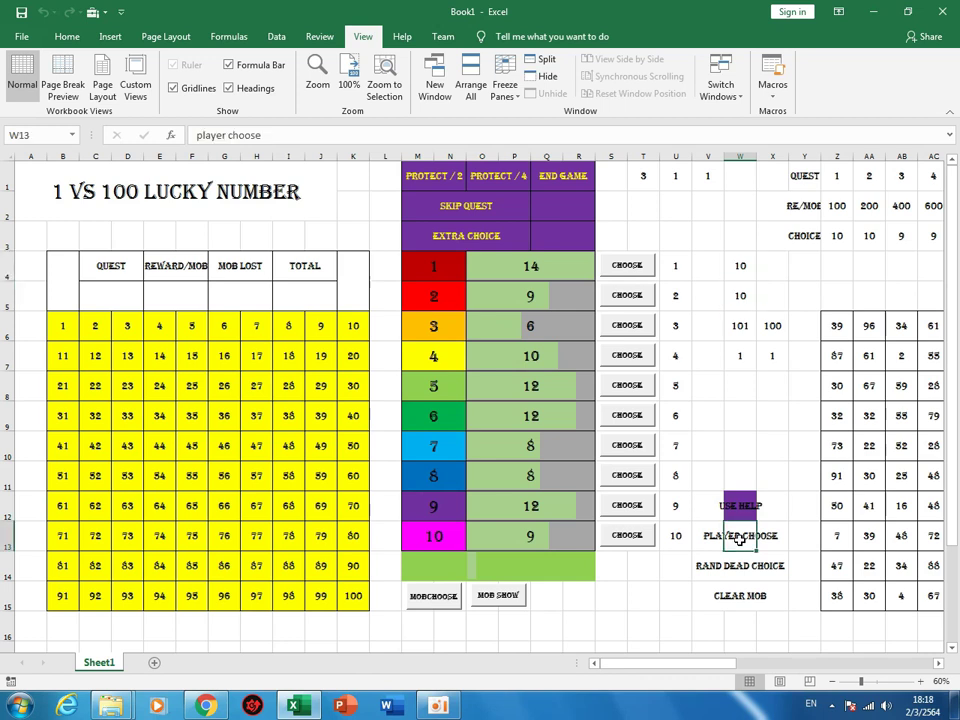
key(Delete)
click(741, 568)
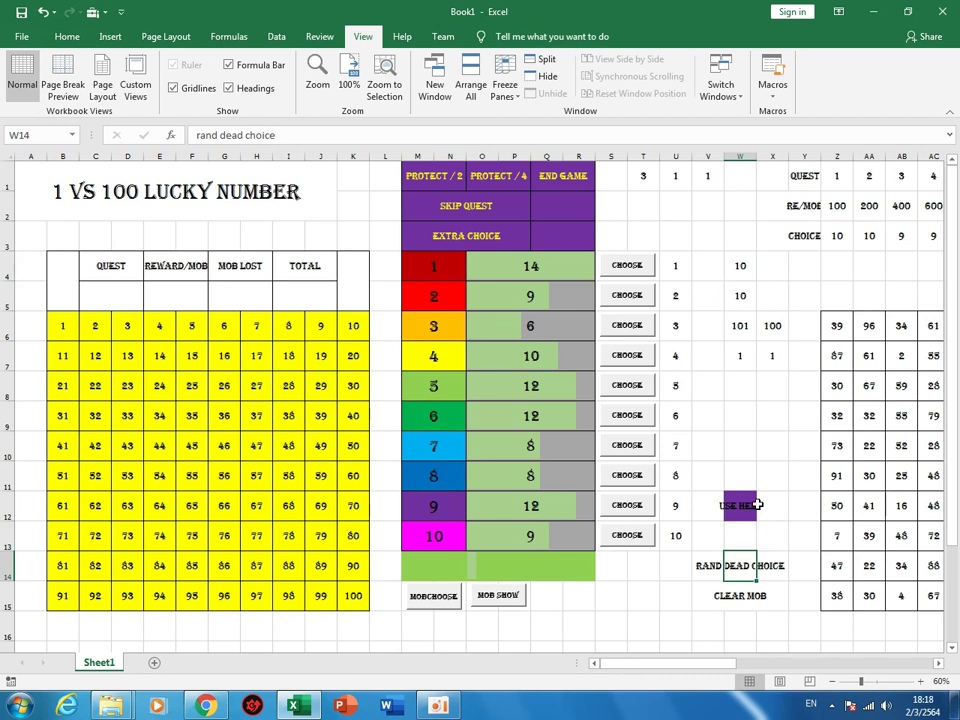
click(683, 273)
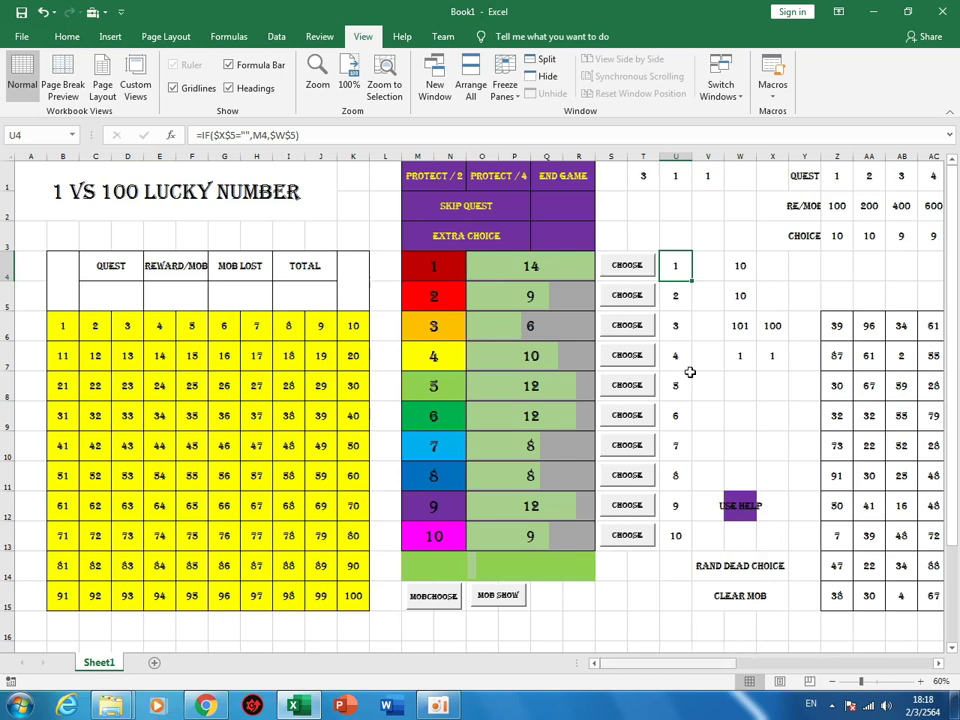
mouse_move(722, 664)
mouse_down()
mouse_move(796, 665)
mouse_move(501, 248)
mouse_up()
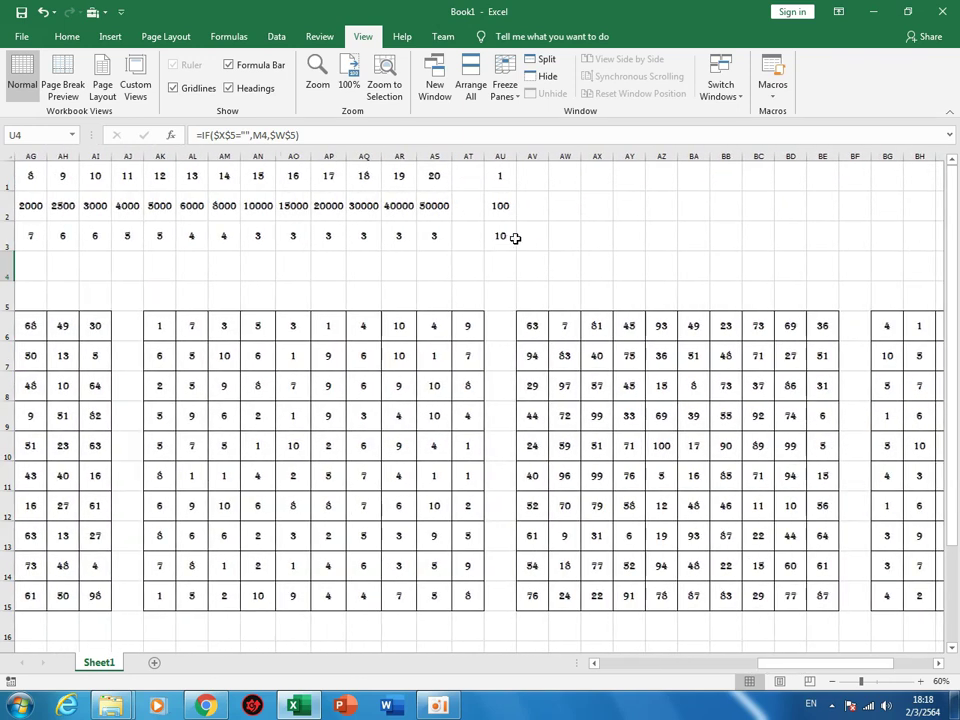
mouse_move(806, 665)
mouse_down()
mouse_move(786, 668)
mouse_move(218, 127)
mouse_up()
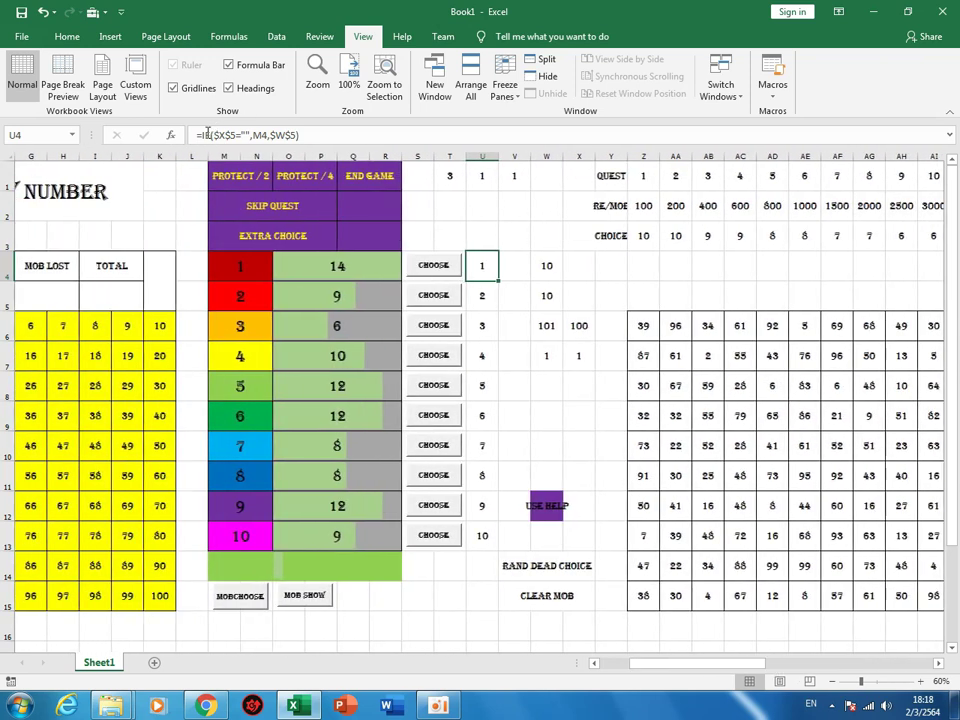
- Wrap the U4 formula in IF(M4>AU3,"",…) to blank rows beyond the limit
click(205, 134)
text(I)
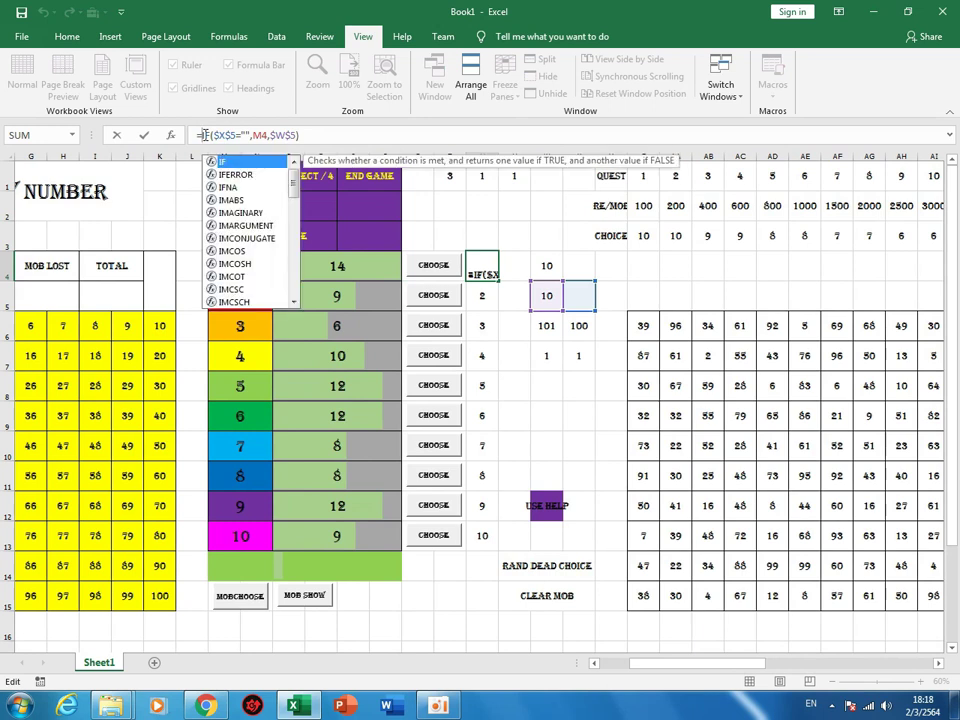
text(F()
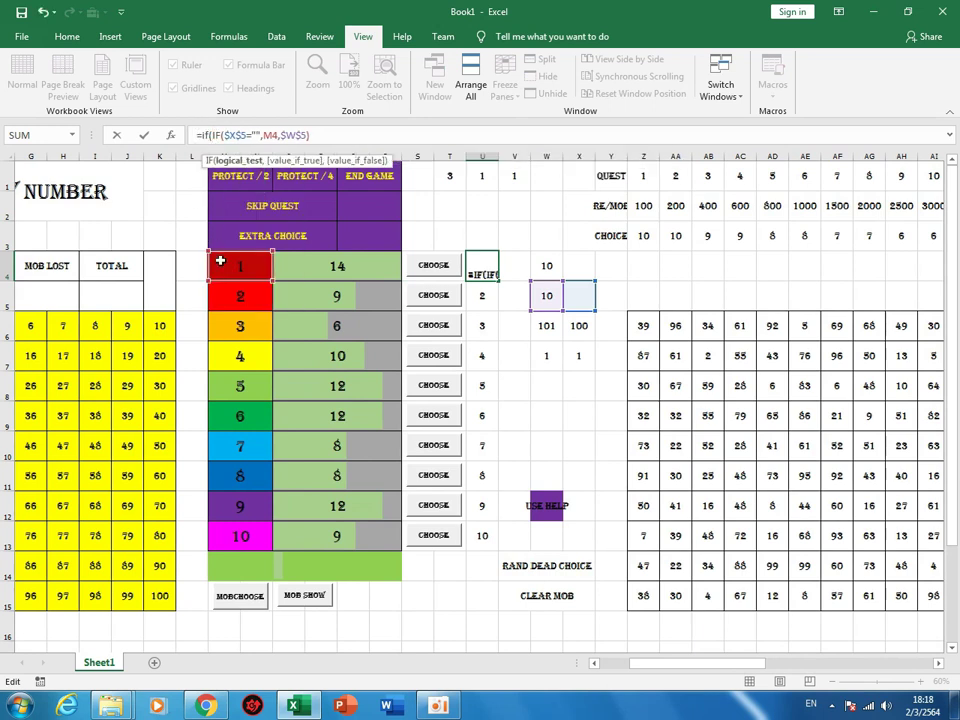
click(221, 262)
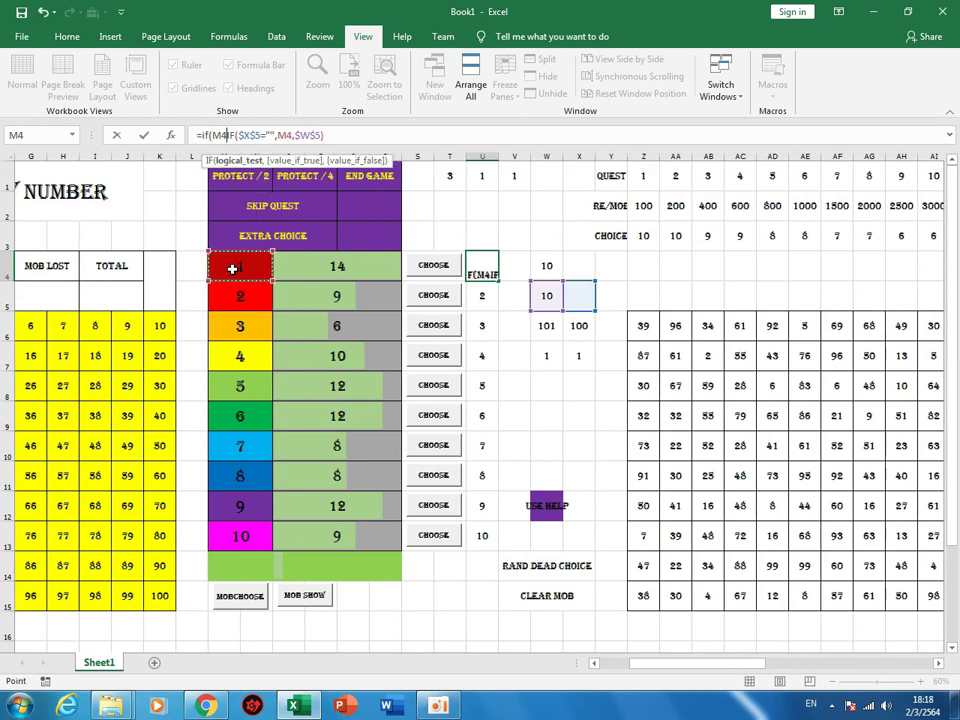
text(>)
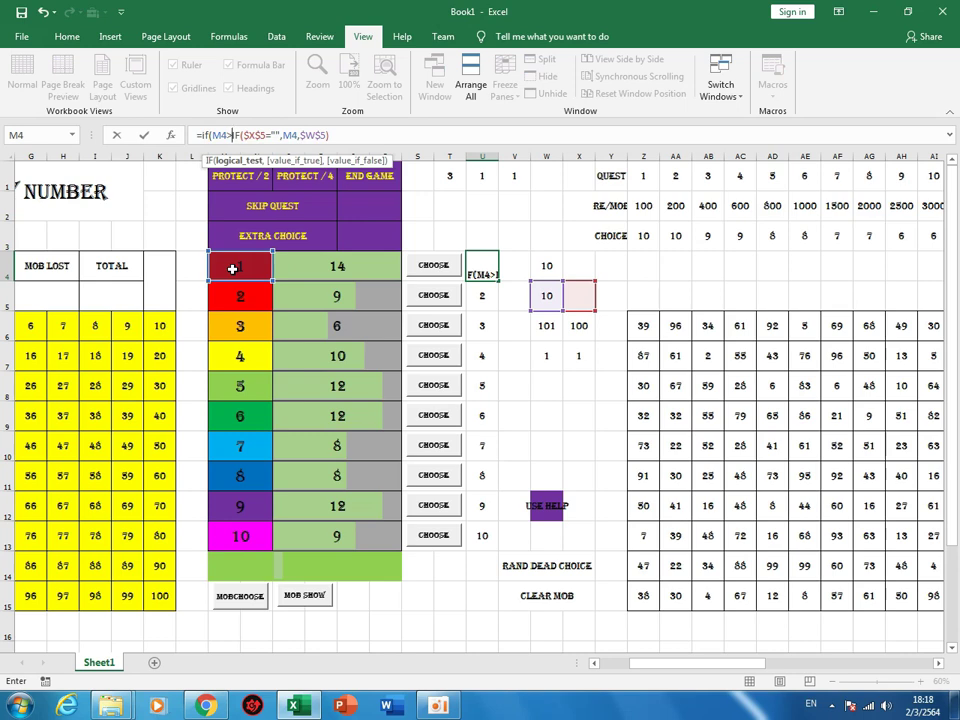
drag(707, 664, 853, 666)
click(338, 238)
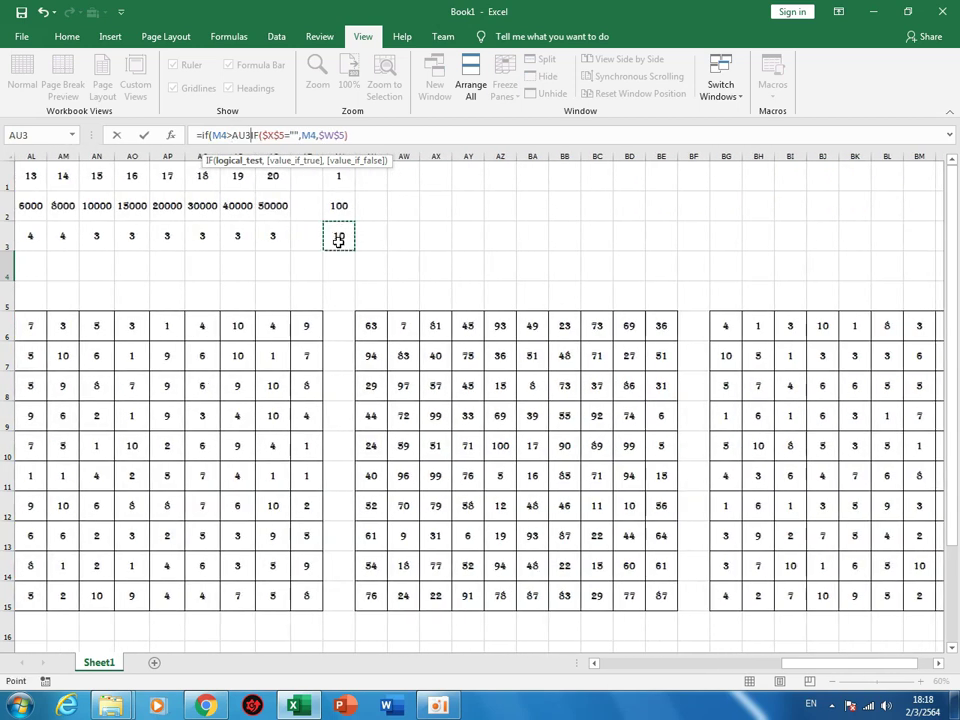
text(,"")
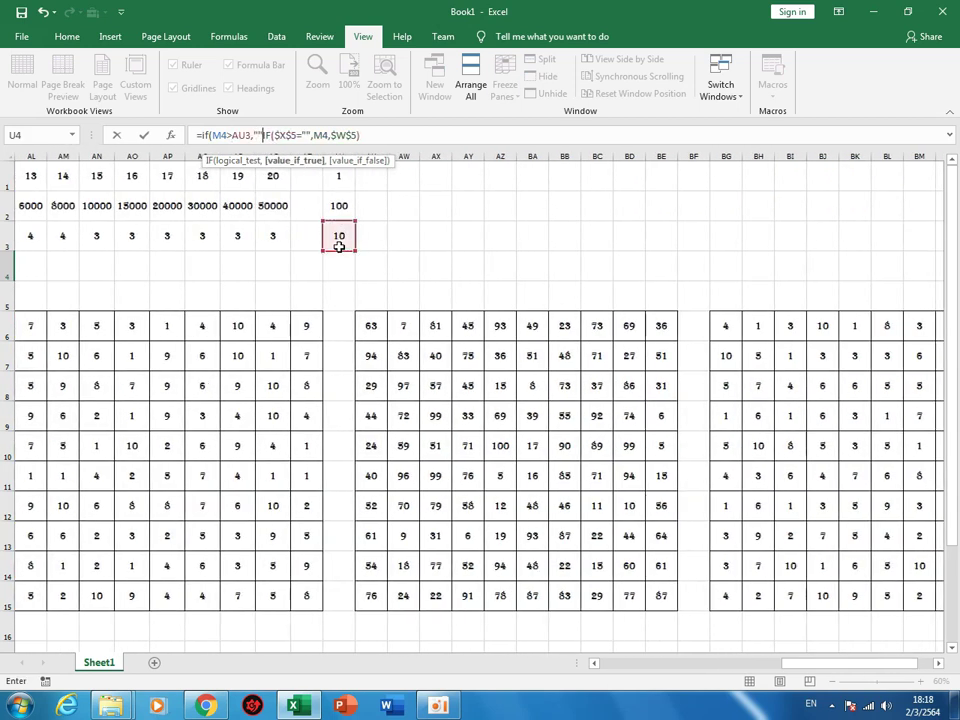
text(,)
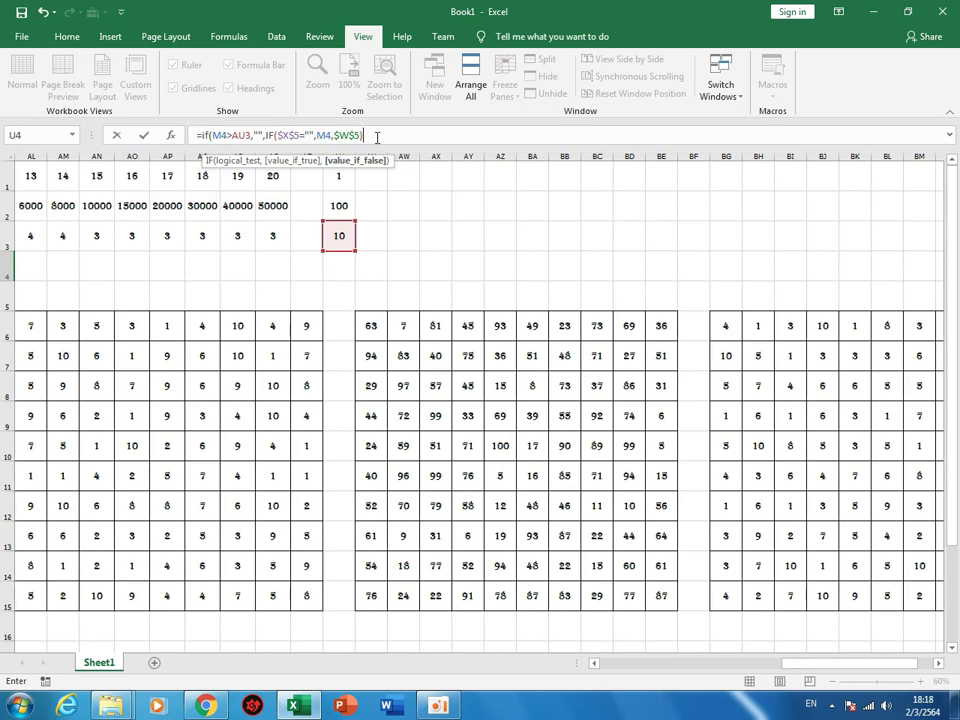
key(Return)
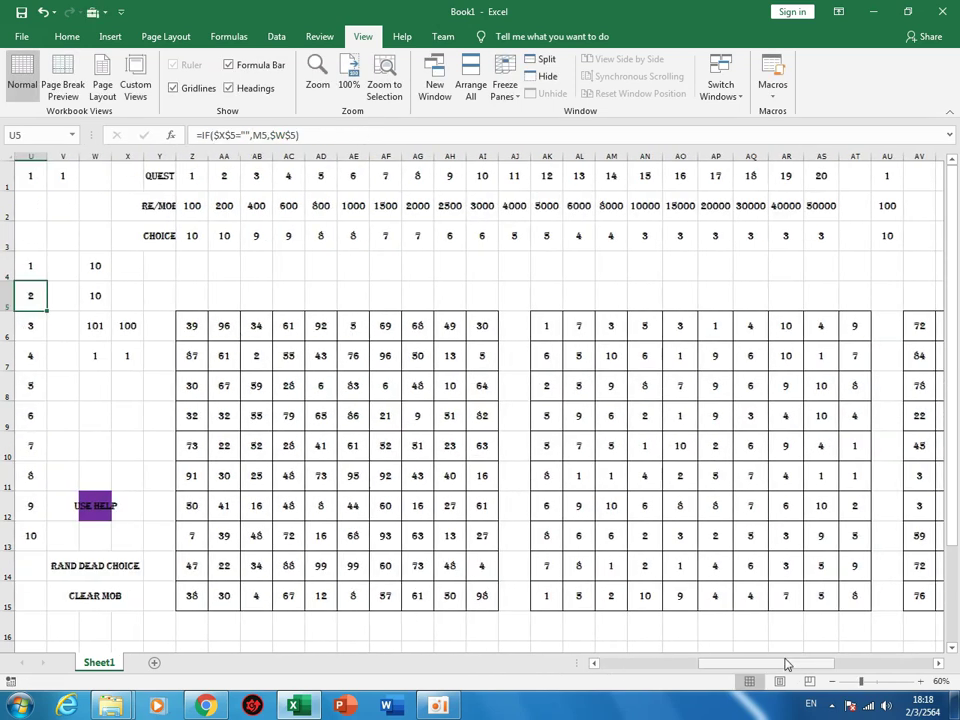
- Correct the U4 formula, then fill U4:U5 down through U13
drag(745, 664, 705, 664)
click(290, 276)
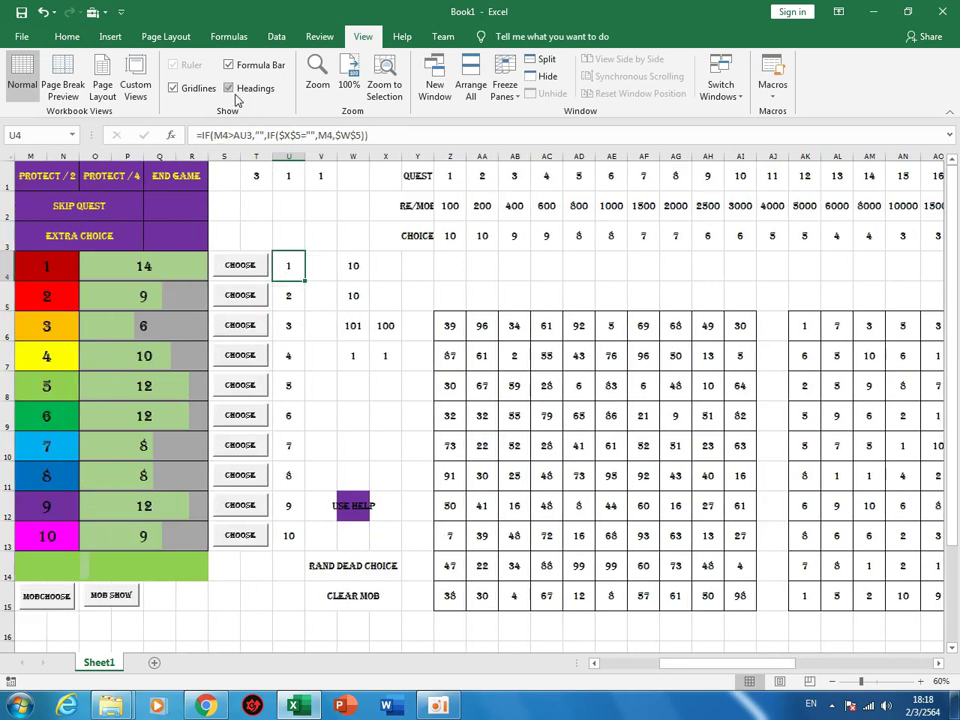
click(238, 135)
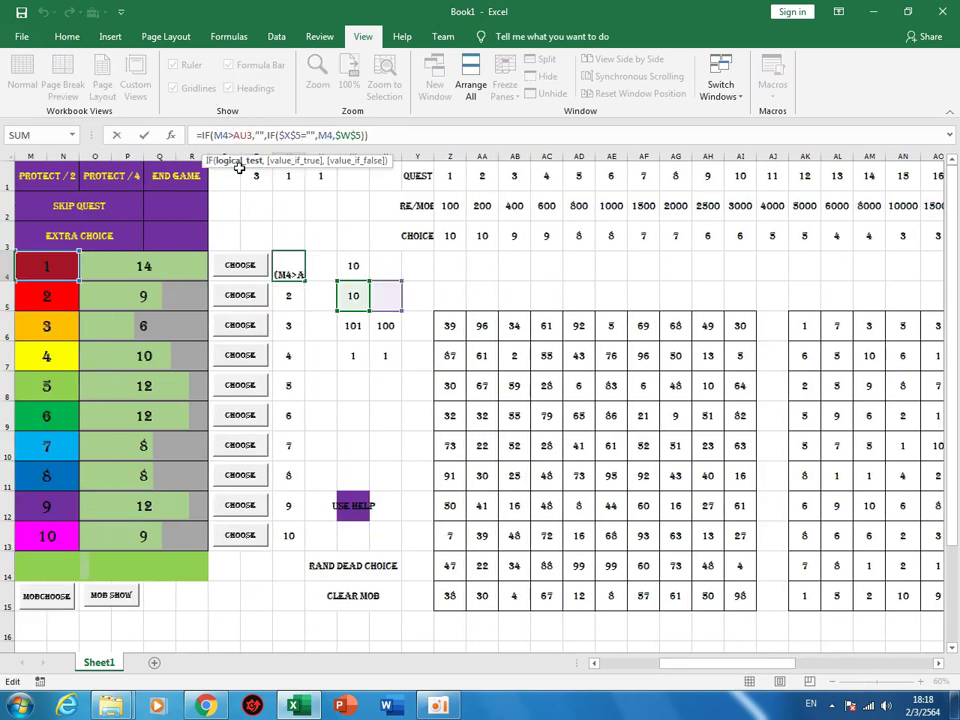
text($AU$3)
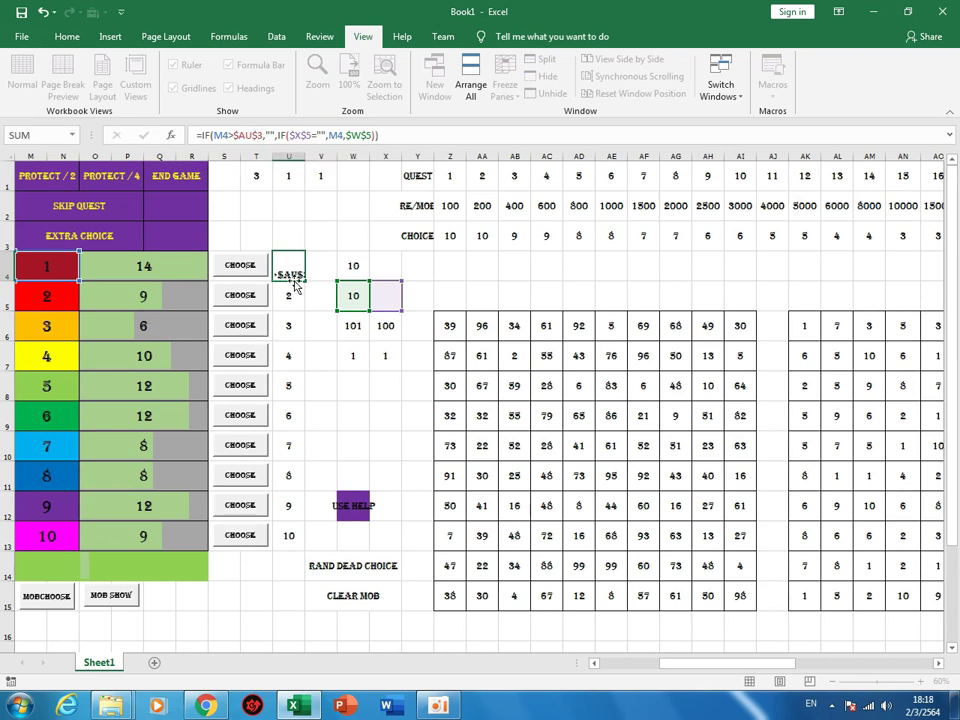
key(Return)
click(288, 265)
drag(288, 265, 288, 295)
drag(304, 311, 308, 537)
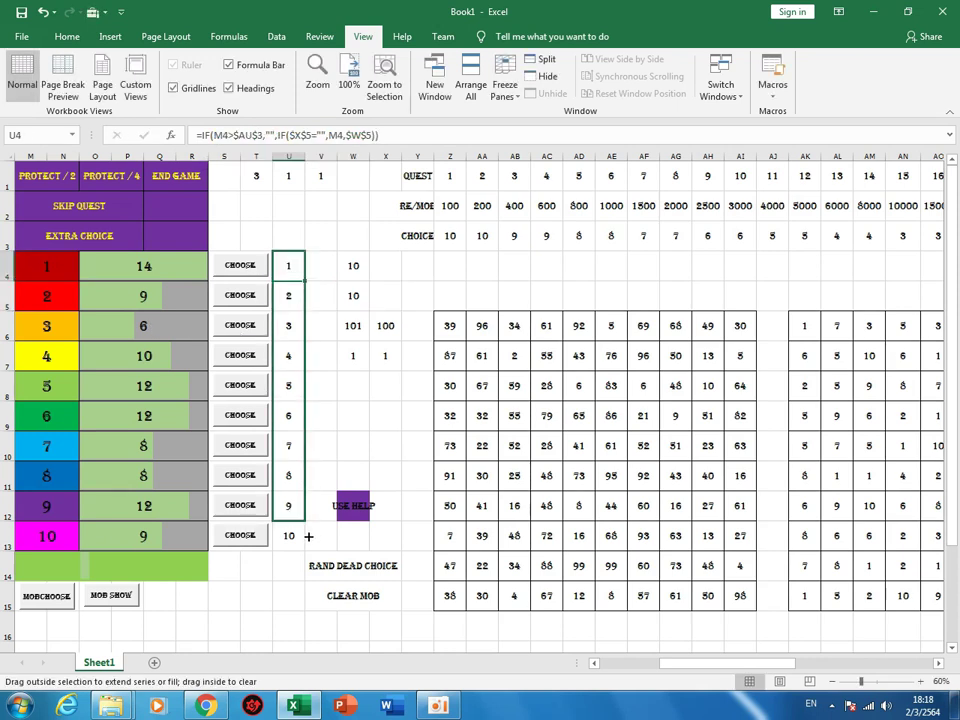
click(353, 415)
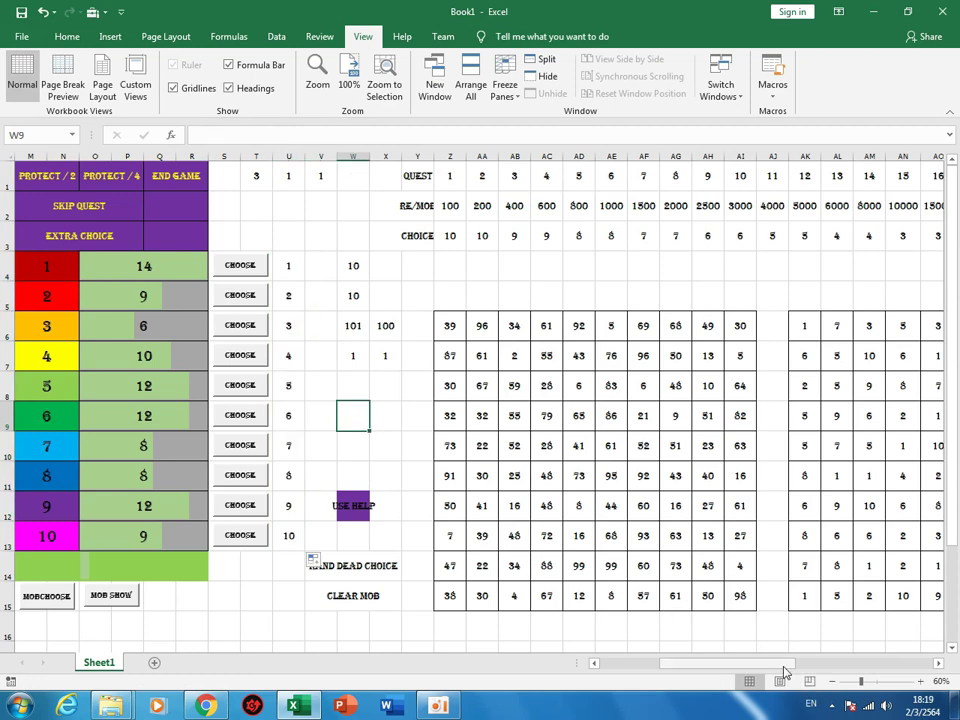
- Set AU1 to 8 and check the recalculated limit of 7 in AU3
drag(786, 663, 825, 663)
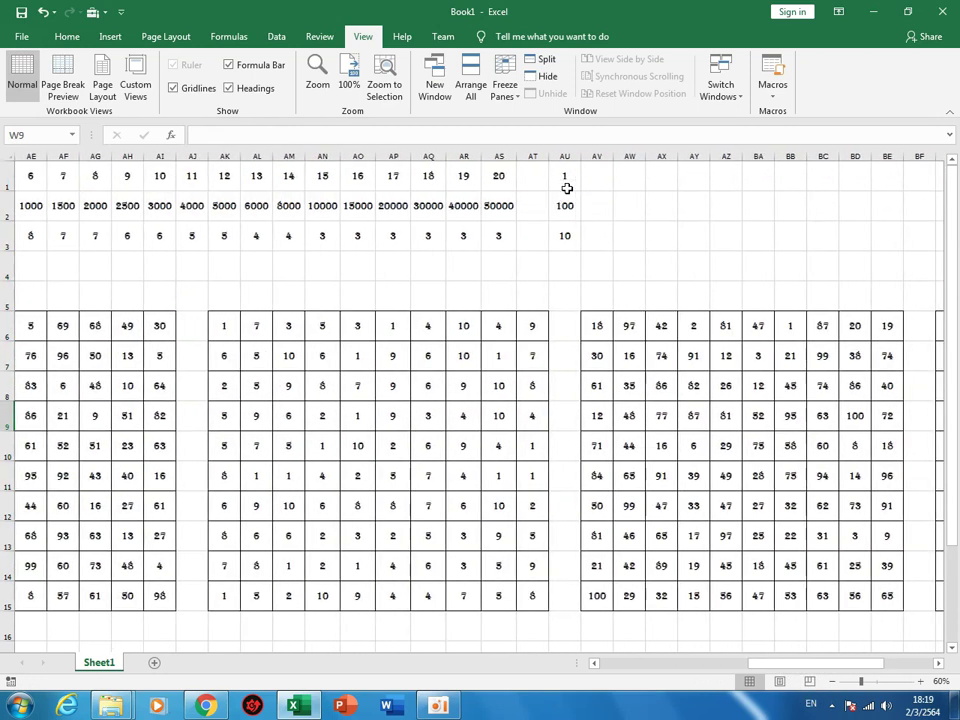
click(566, 178)
text(8)
key(Return)
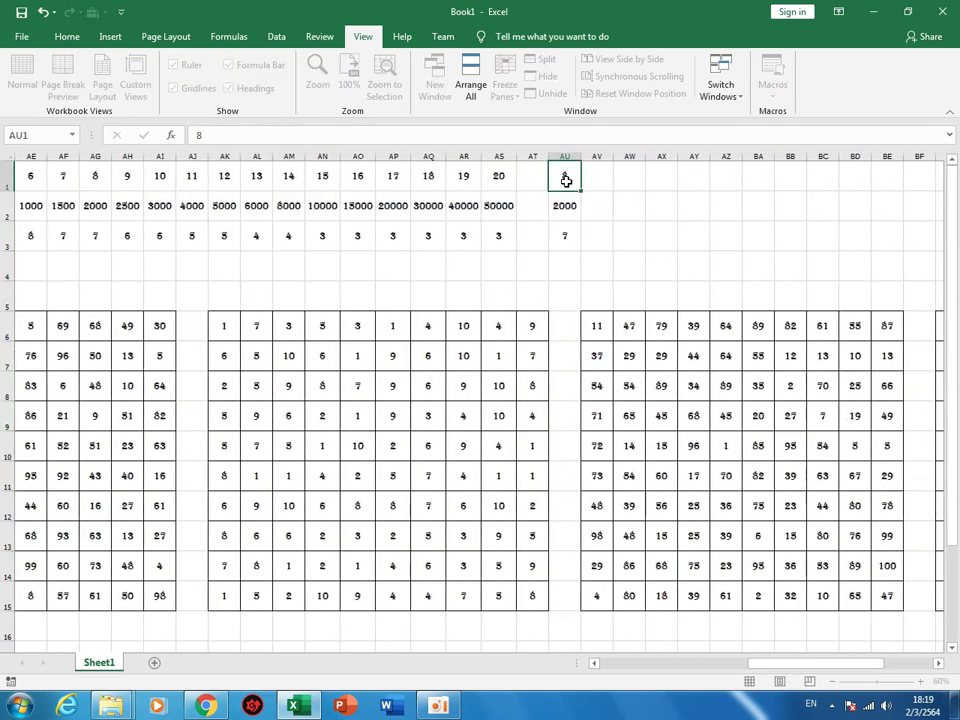
click(566, 237)
- Confirm column U lists only 1–7 and run a CHOOSE macro, leaving W4 at 0
drag(776, 665, 690, 670)
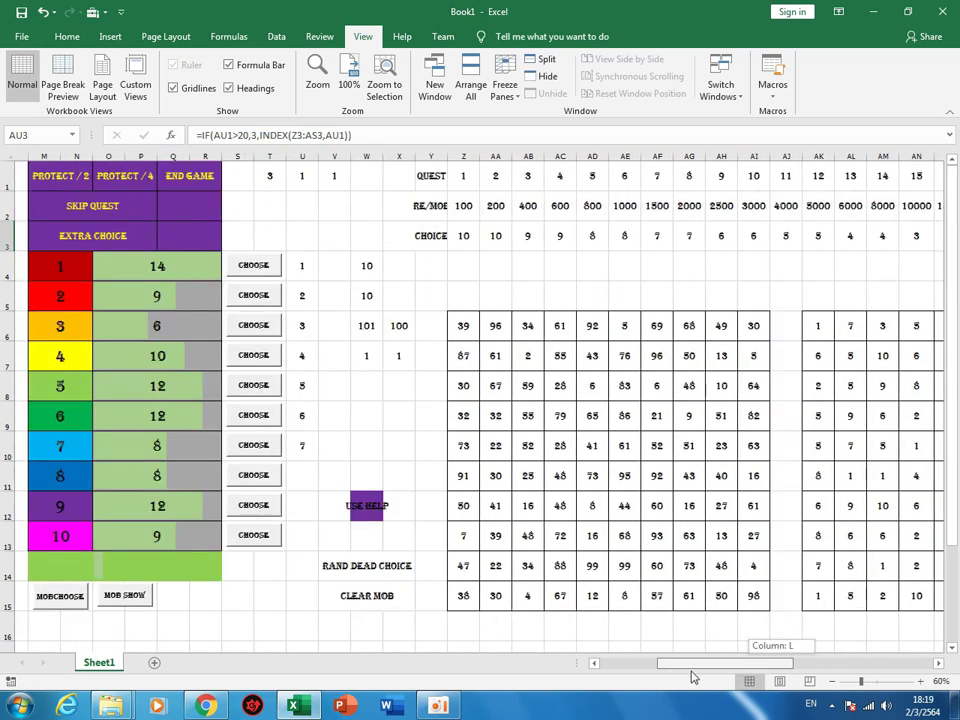
drag(284, 484, 296, 508)
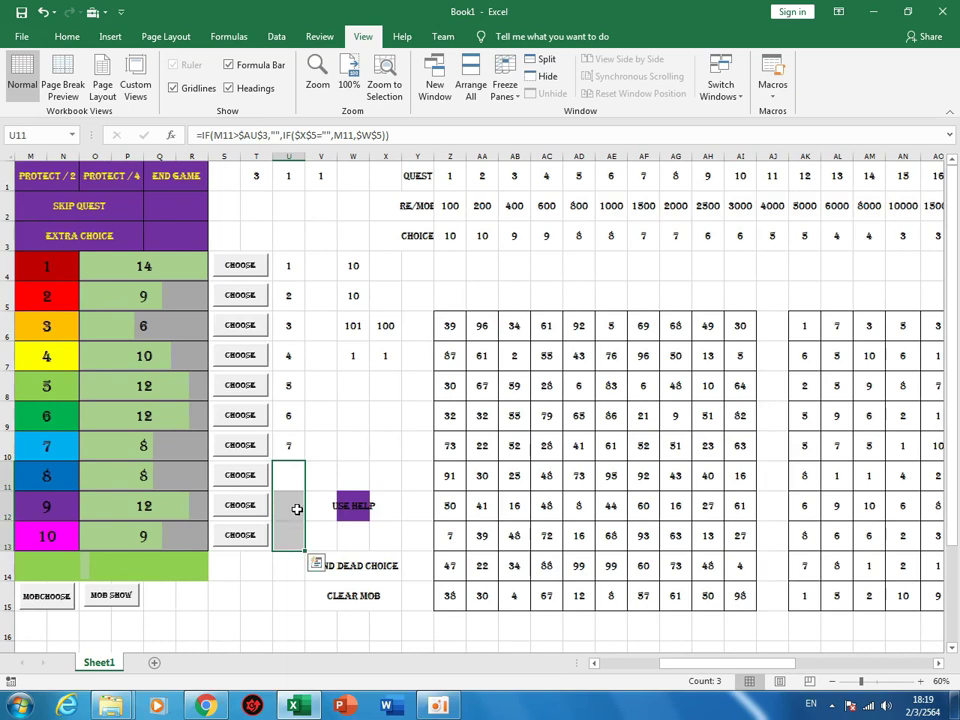
click(352, 418)
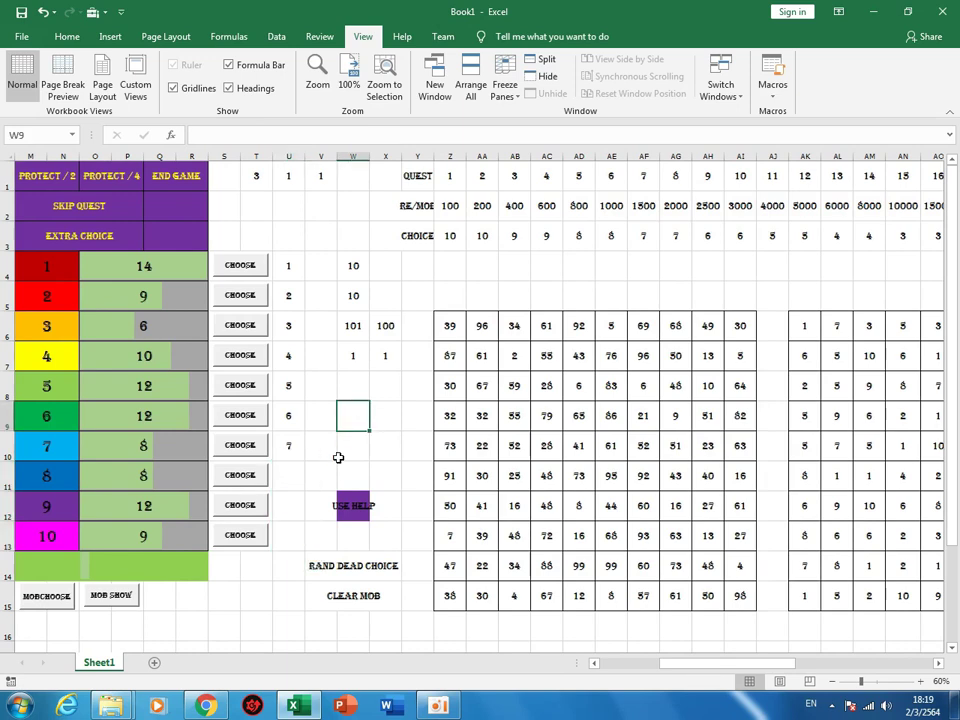
click(252, 478)
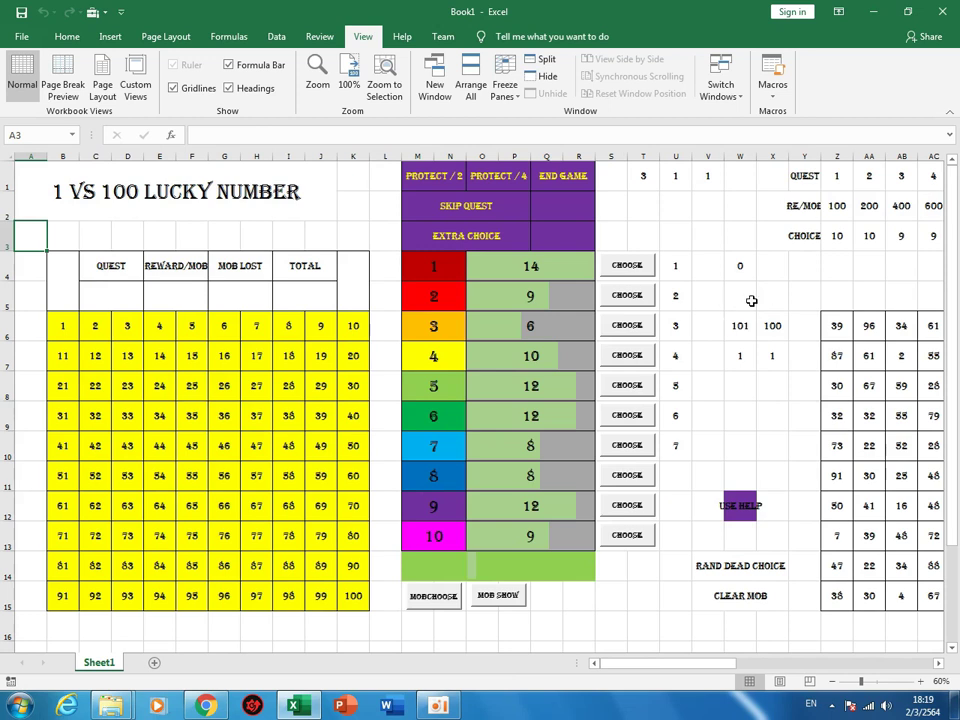
click(783, 267)
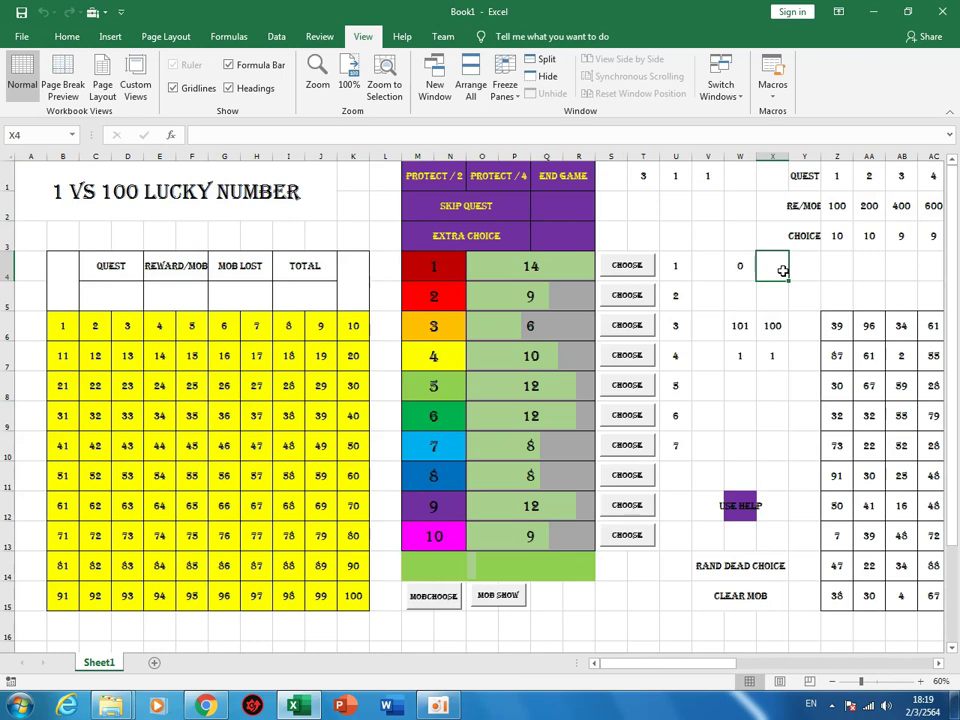
- Enter =RANDBETWEEN(1,AU3) in X4, which currently shows 4
text(=randbetwe)
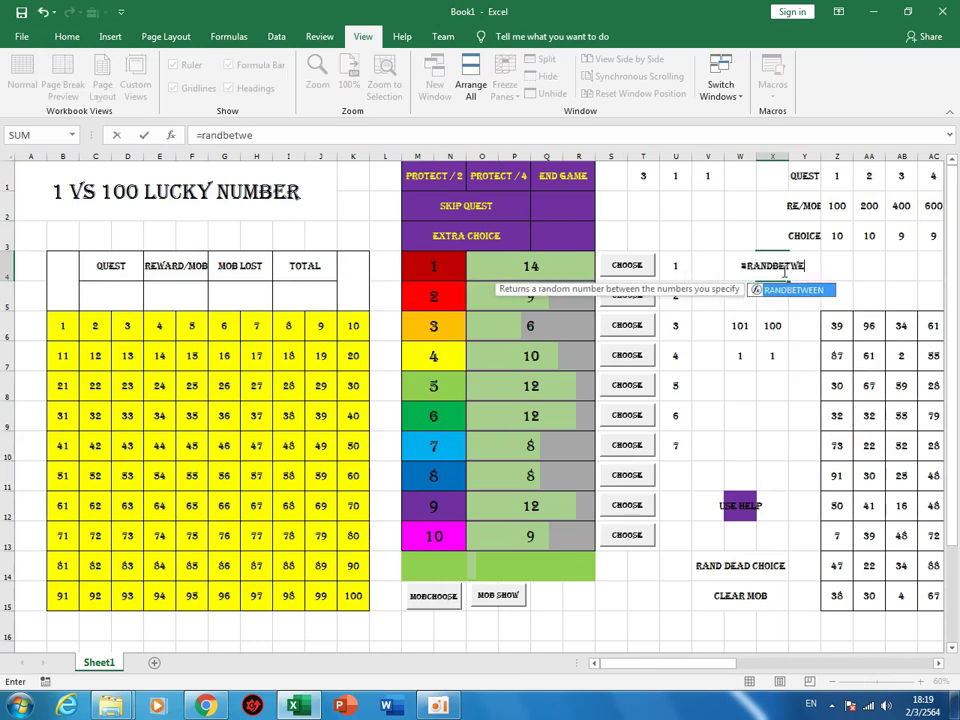
text(en()
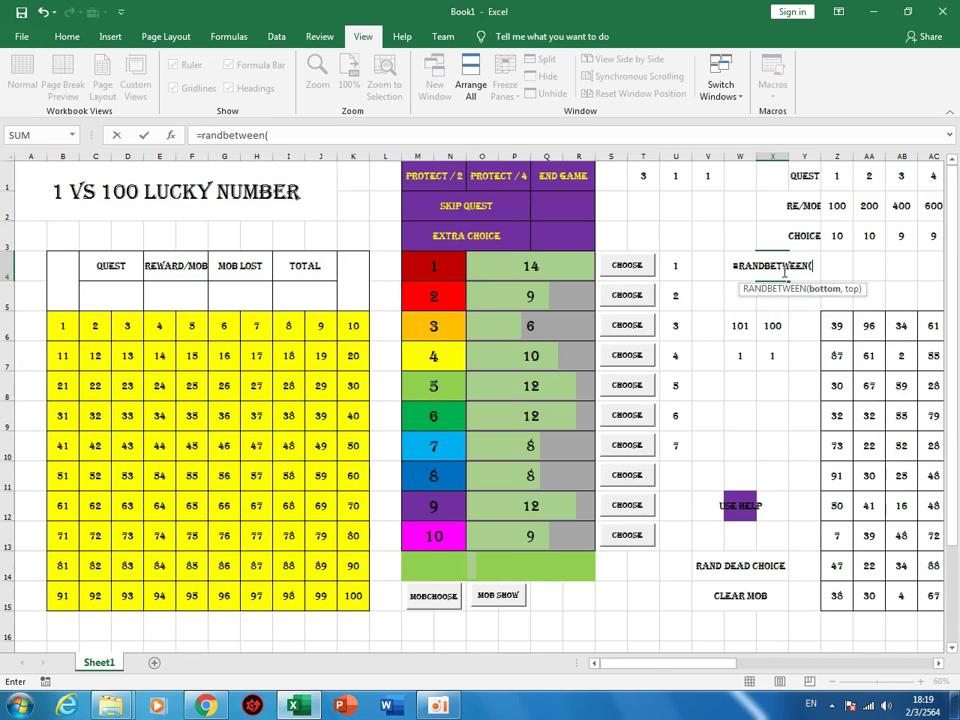
text(1,)
mouse_move(706, 669)
mouse_down()
mouse_move(795, 672)
mouse_move(831, 645)
mouse_up()
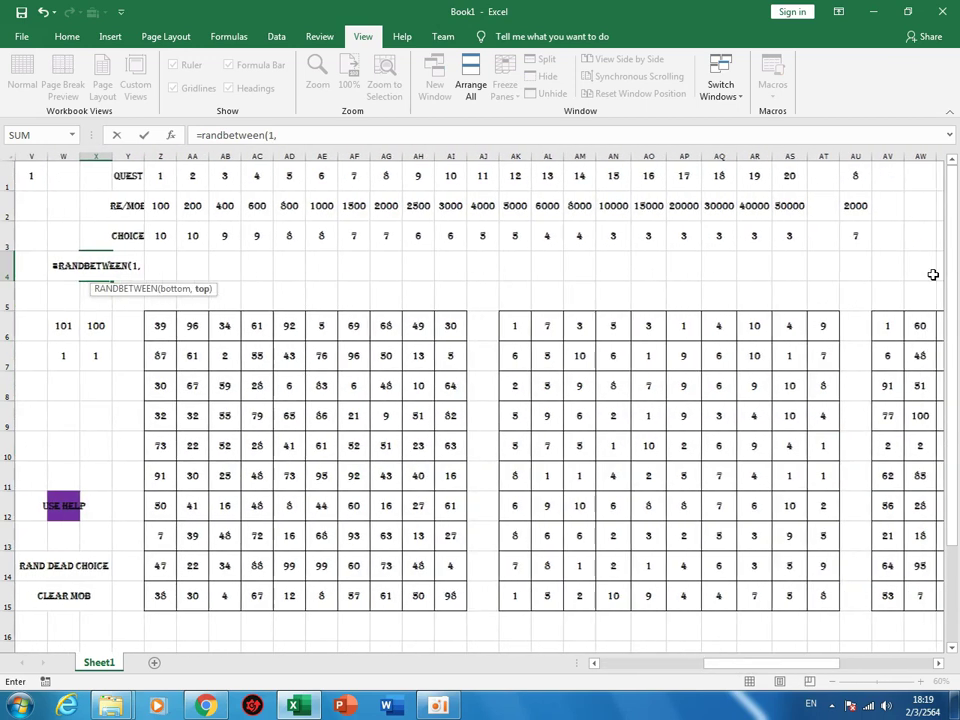
click(860, 240)
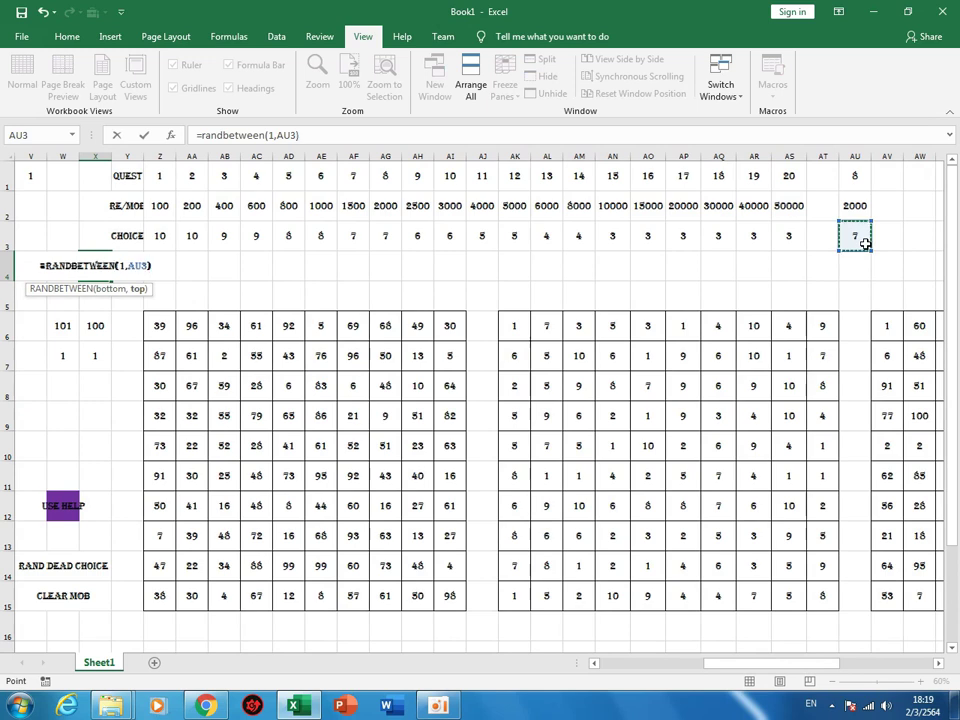
key(Return)
drag(784, 669, 672, 669)
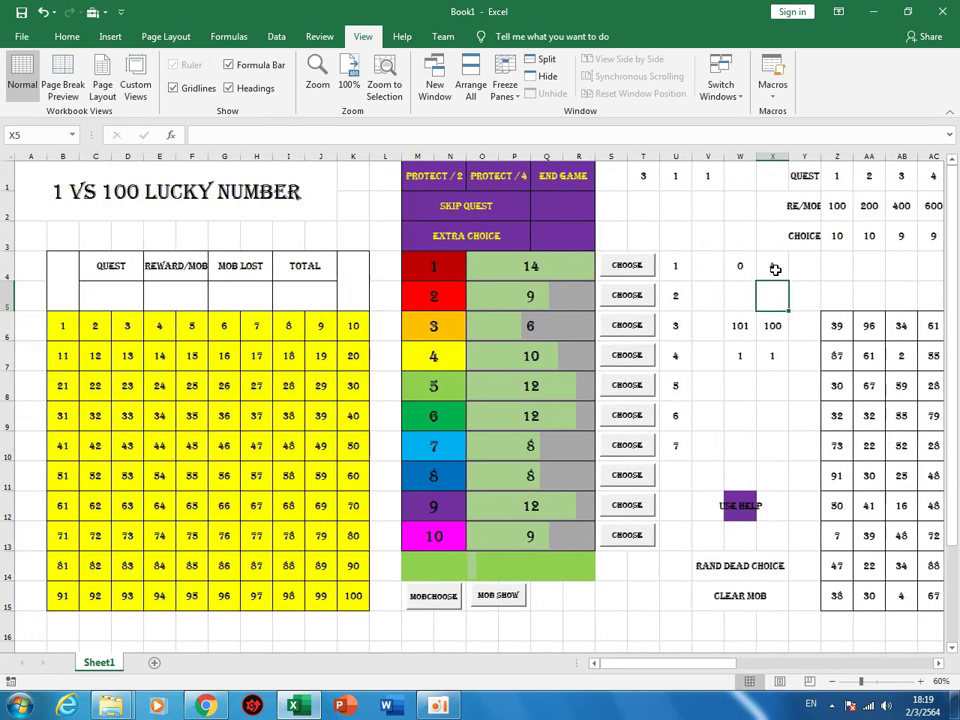
- Copy X4 and paste its random value into X5 as a plain value several times
right_click(775, 269)
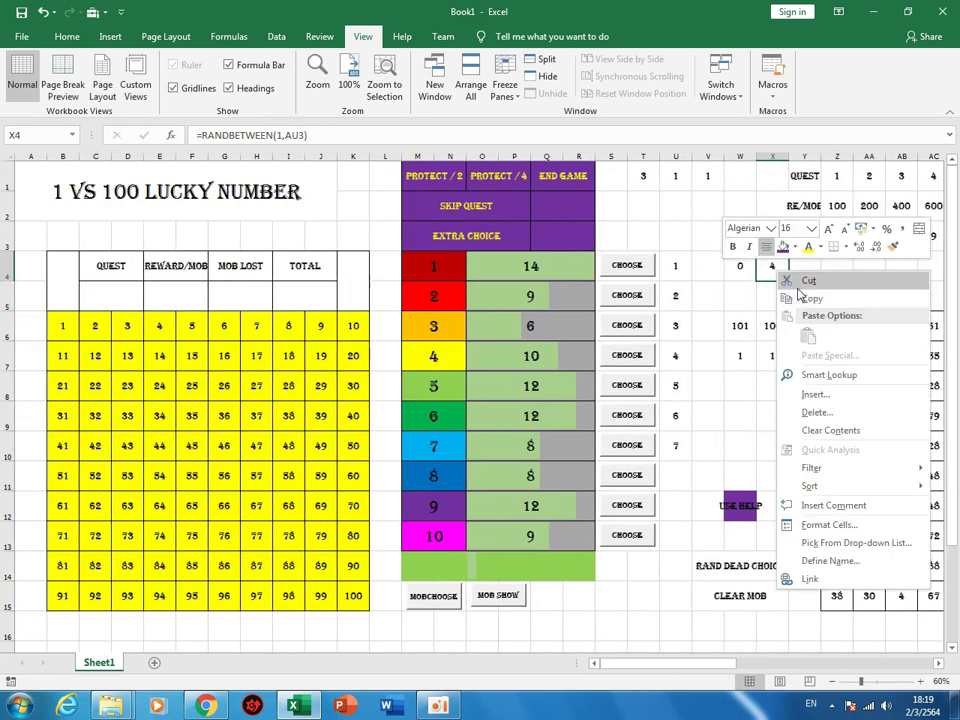
click(800, 298)
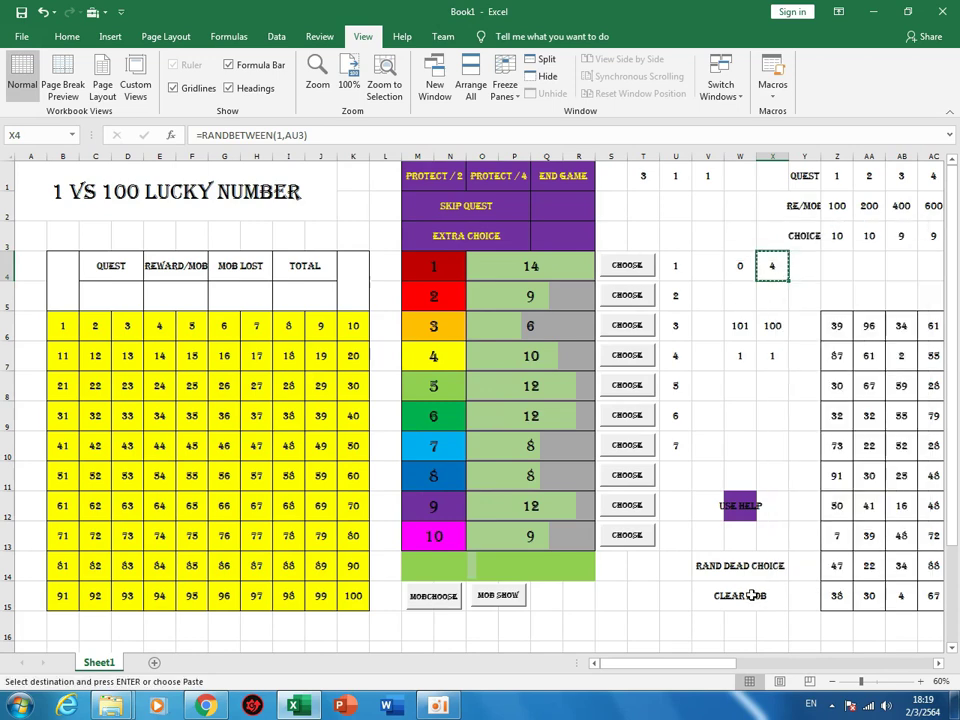
right_click(772, 295)
key(Escape)
key(ctrl+v)
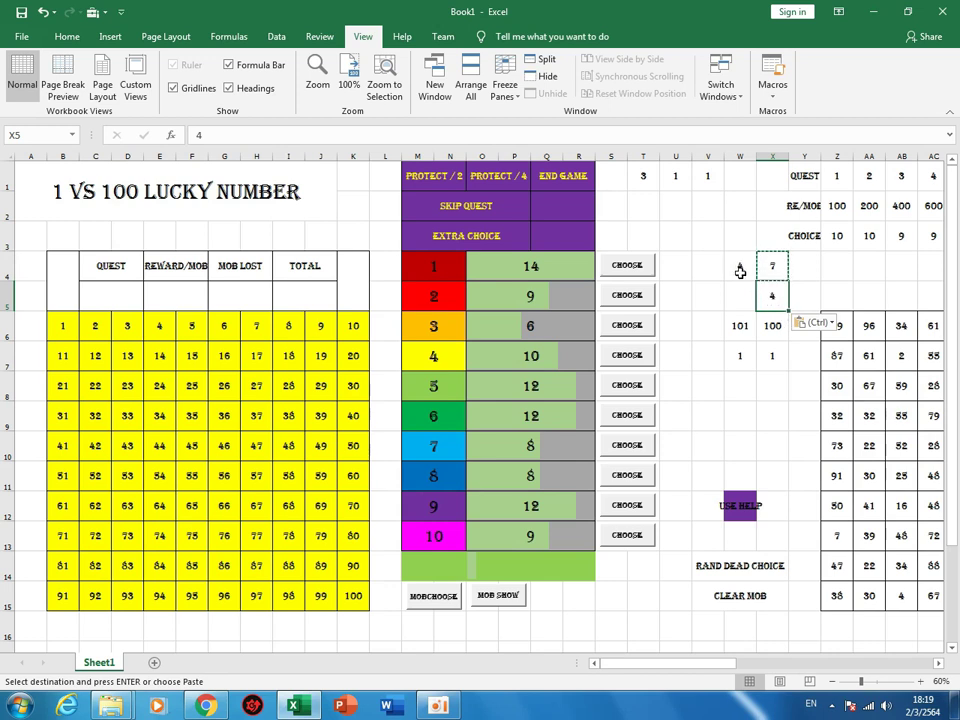
right_click(758, 284)
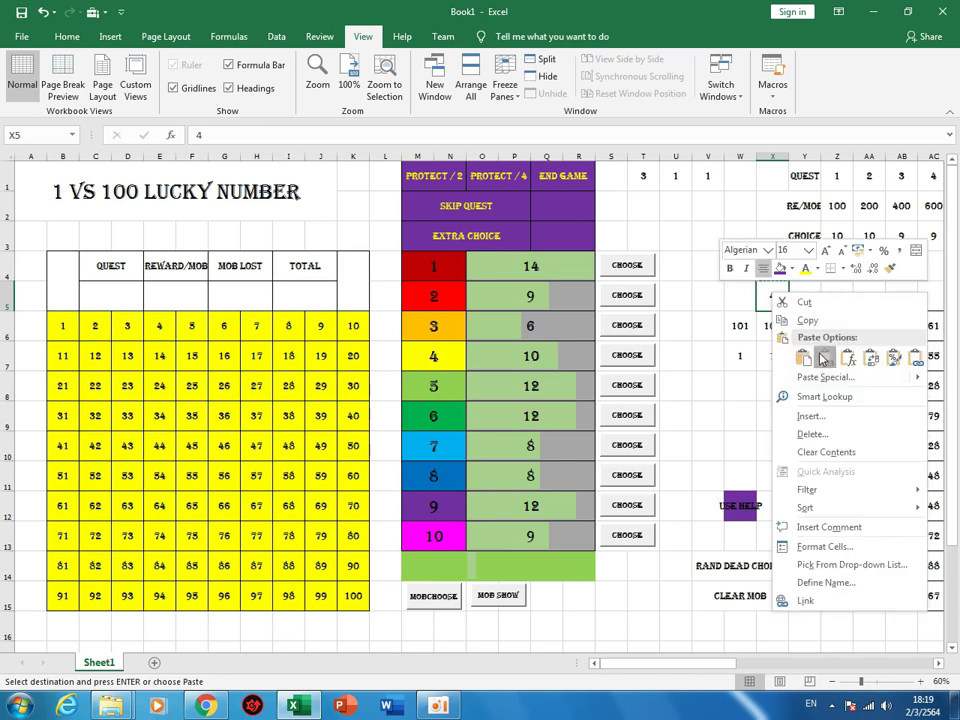
click(776, 338)
right_click(764, 297)
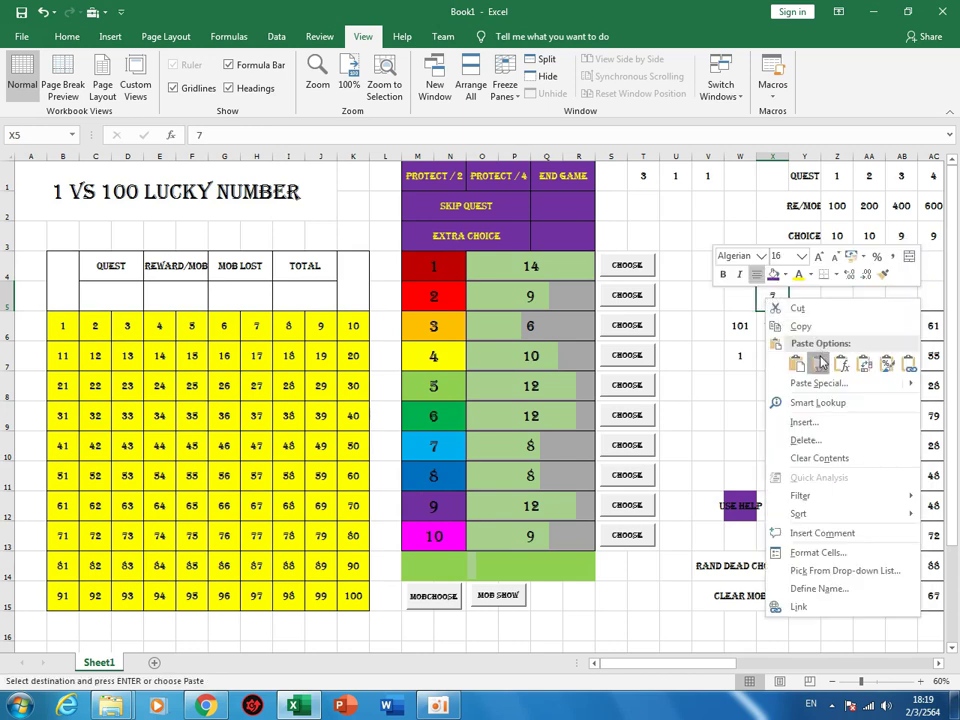
click(806, 368)
right_click(767, 296)
click(813, 370)
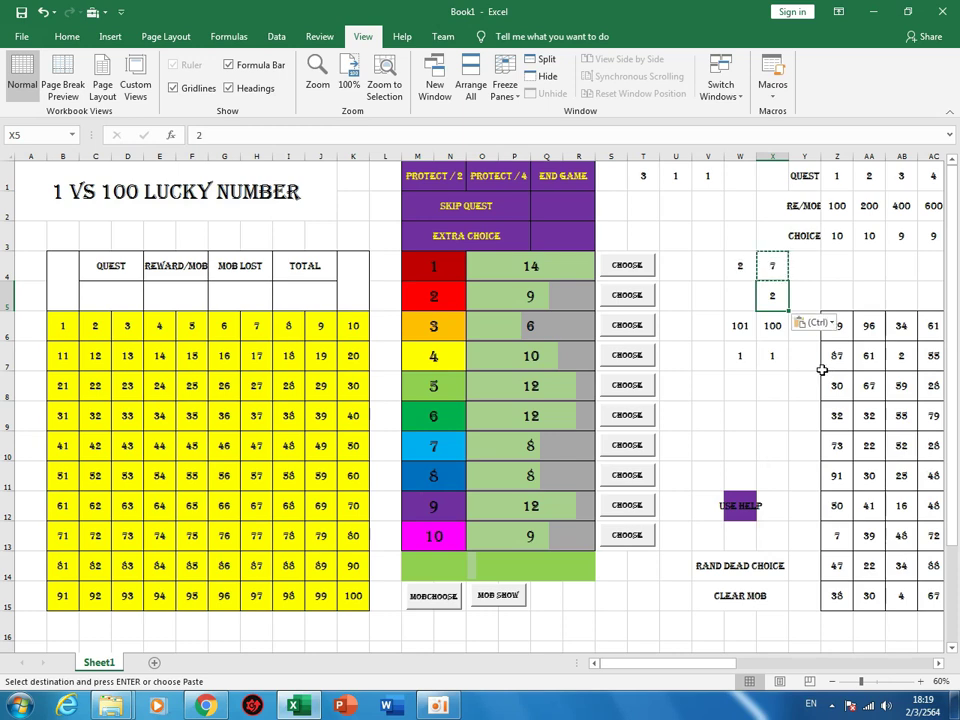
- Paste W4's value into W5, then check X5 and U4:U13 all showing 2
click(738, 267)
right_click(738, 267)
click(776, 298)
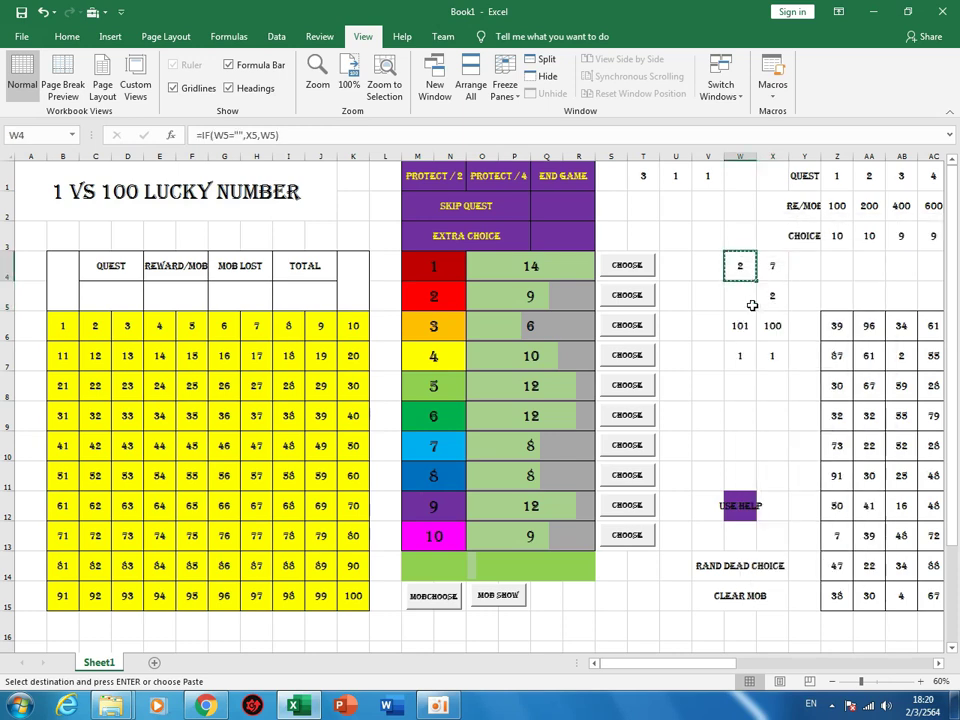
right_click(746, 298)
click(797, 368)
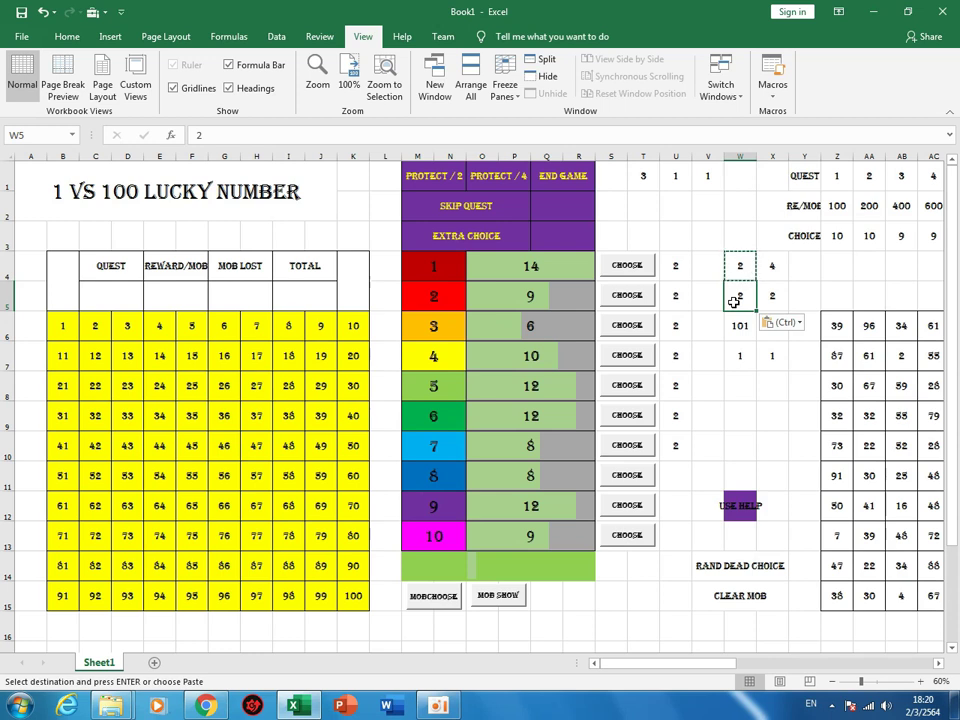
click(740, 415)
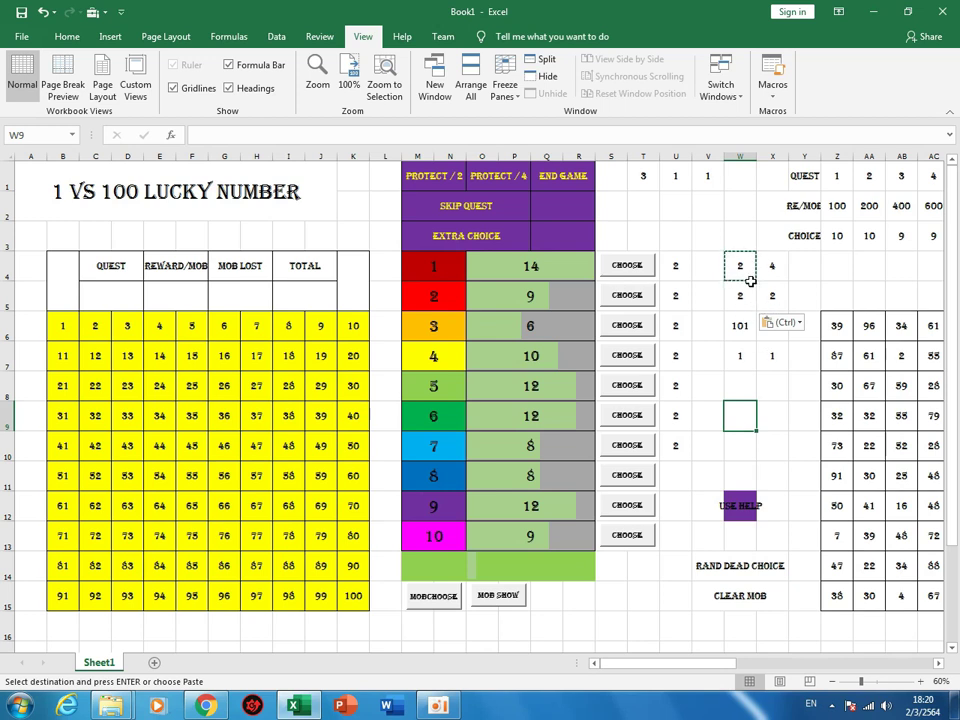
click(772, 296)
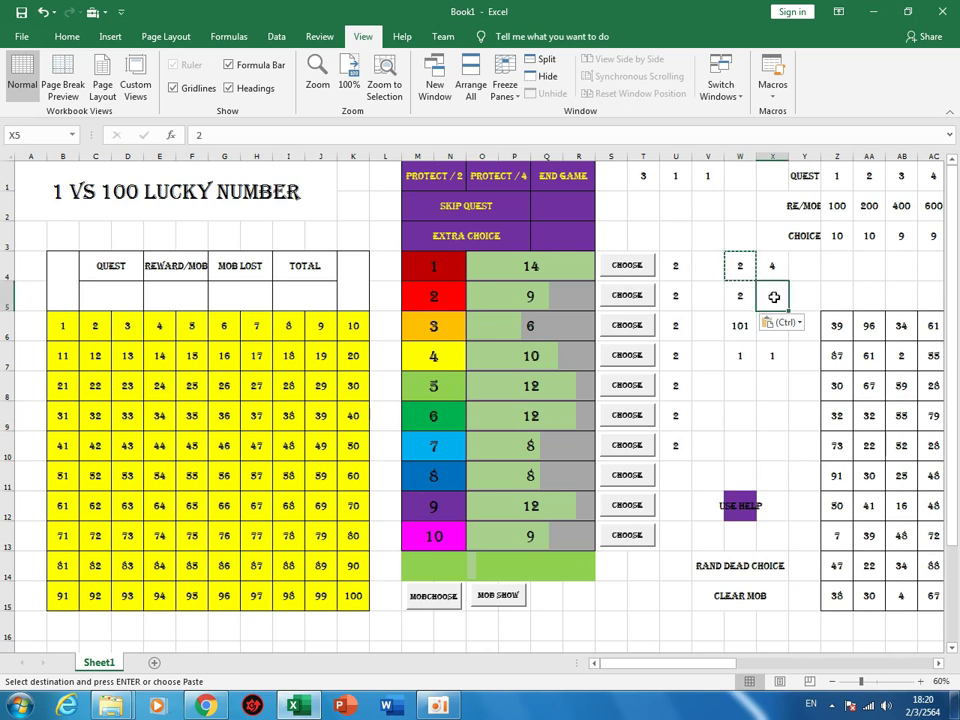
drag(675, 265, 675, 540)
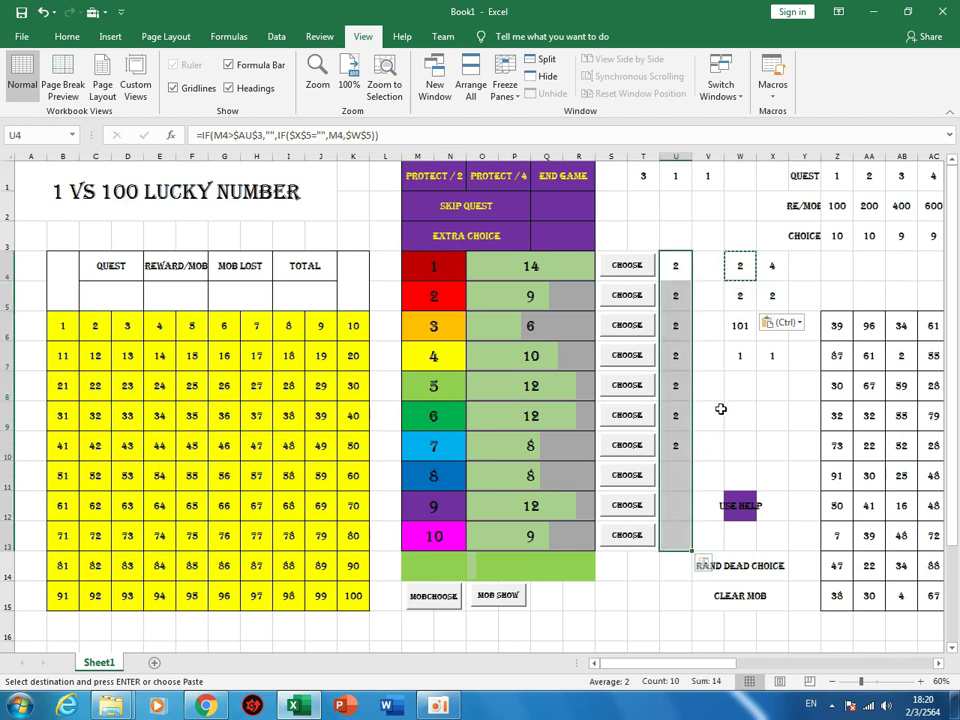
- Cut the nested IF(M4>$AU$3,"", test out of U4's formula and paste it after M4
click(675, 265)
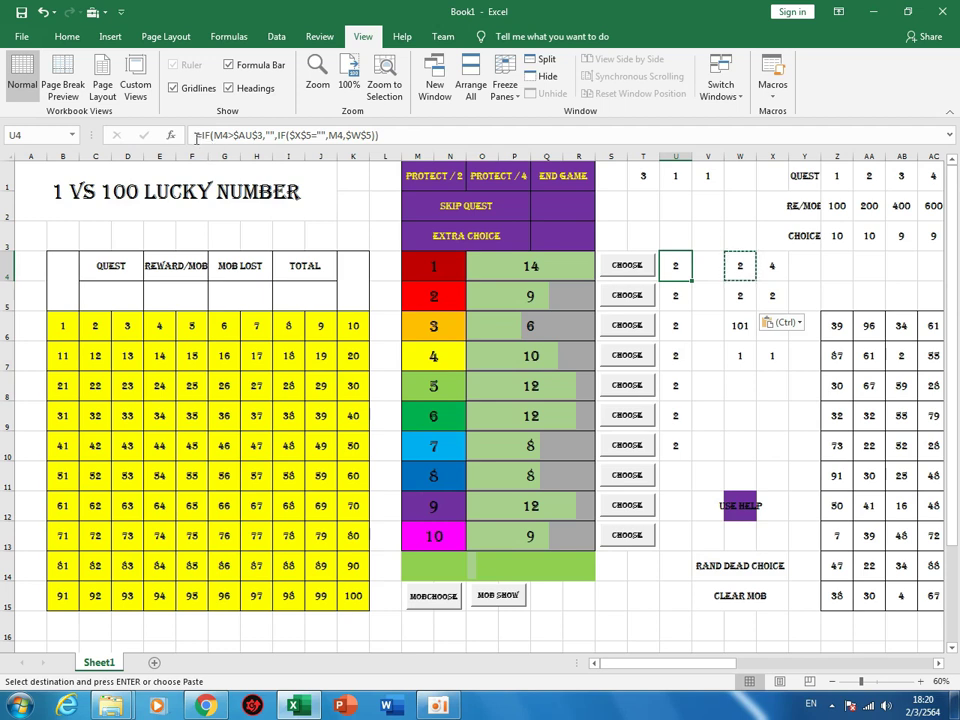
drag(197, 135, 278, 135)
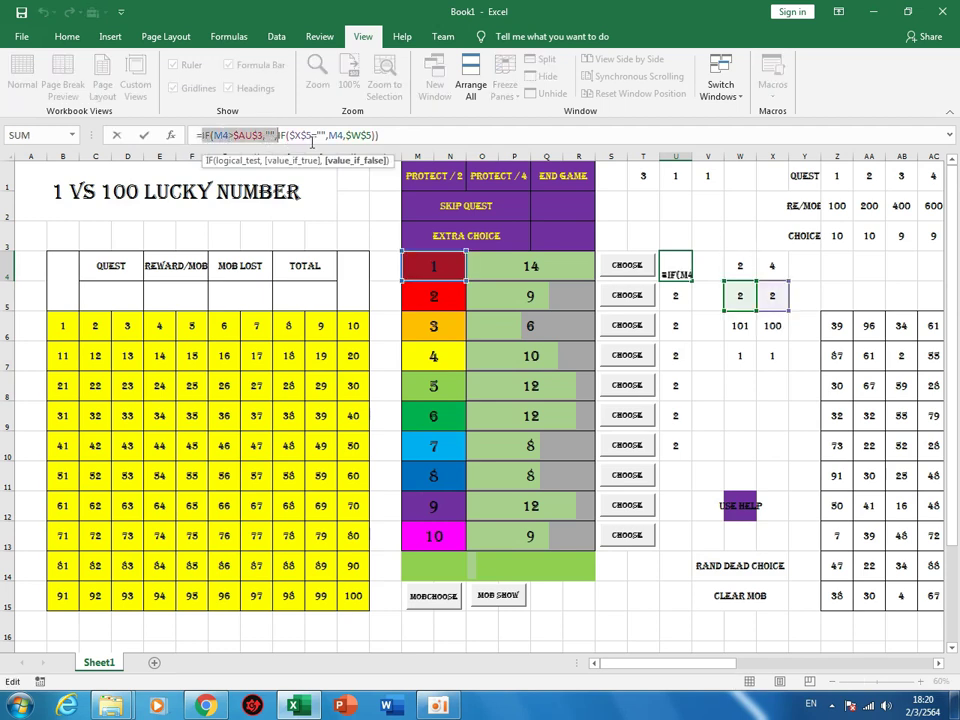
click(300, 136)
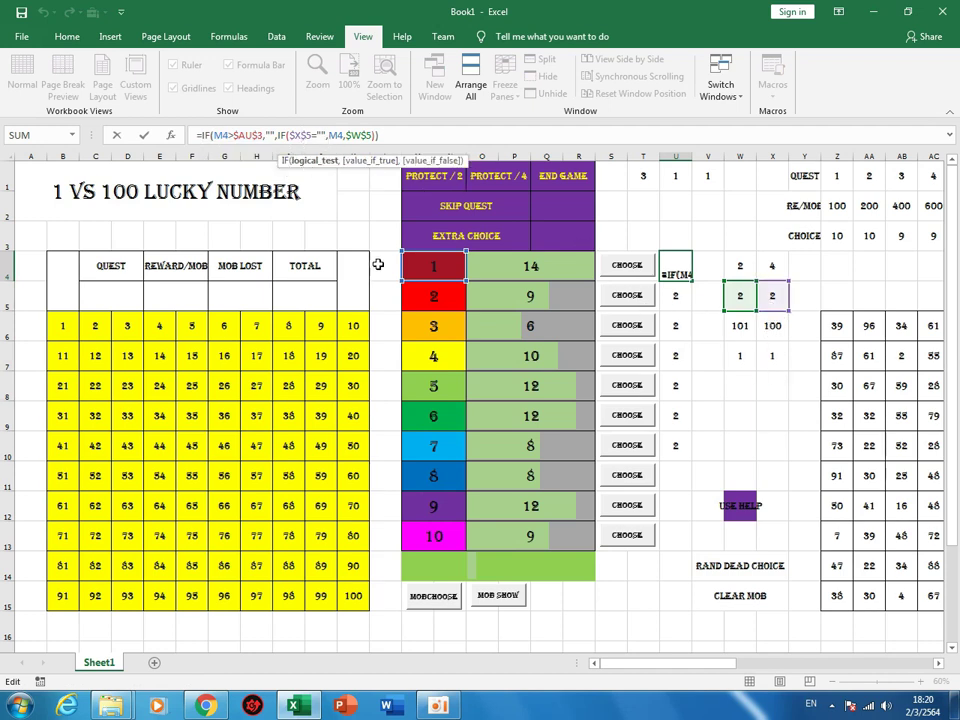
click(346, 134)
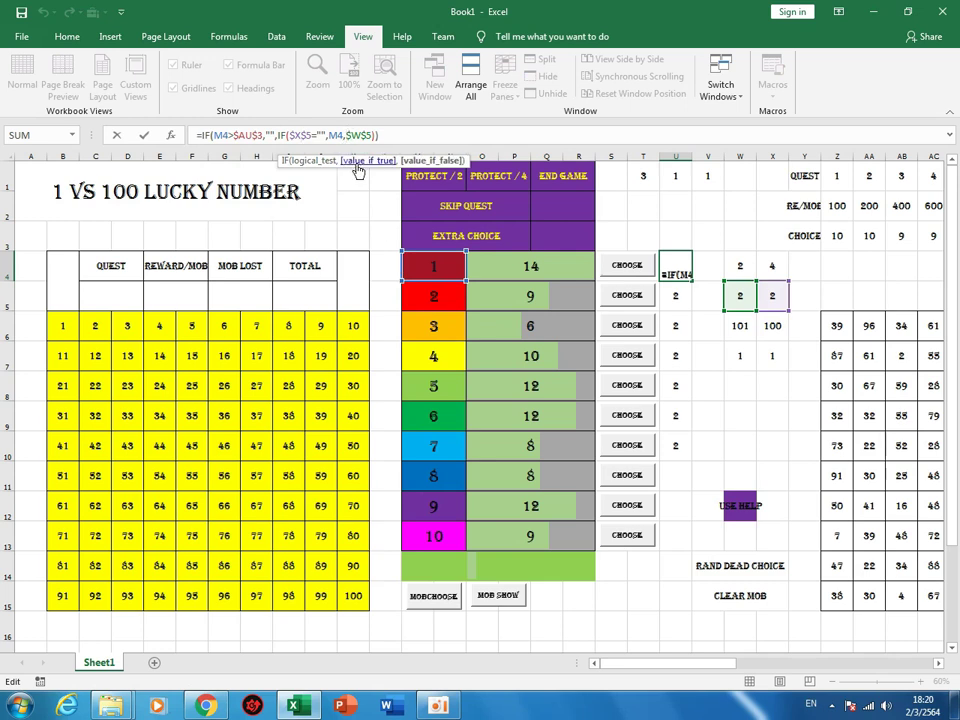
drag(203, 136, 268, 137)
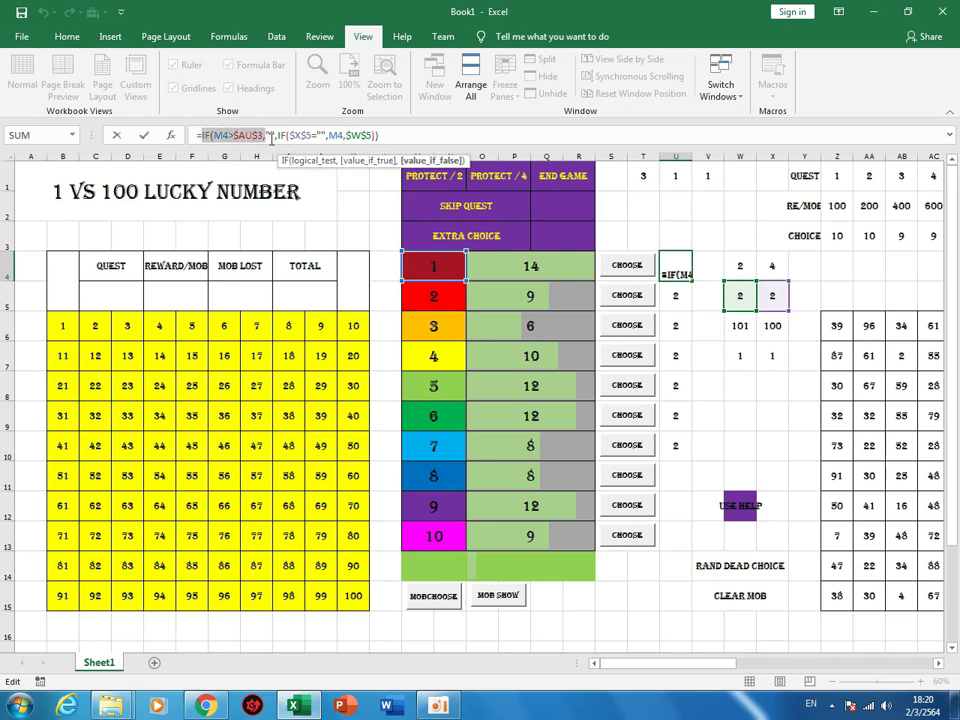
key(Delete)
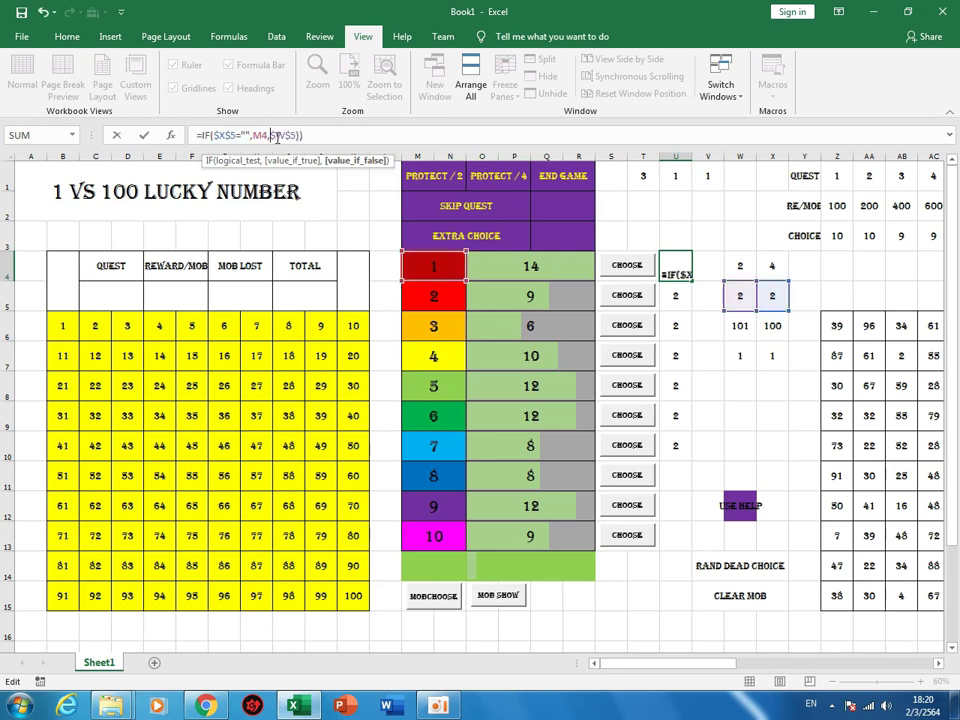
key(ctrl+v)
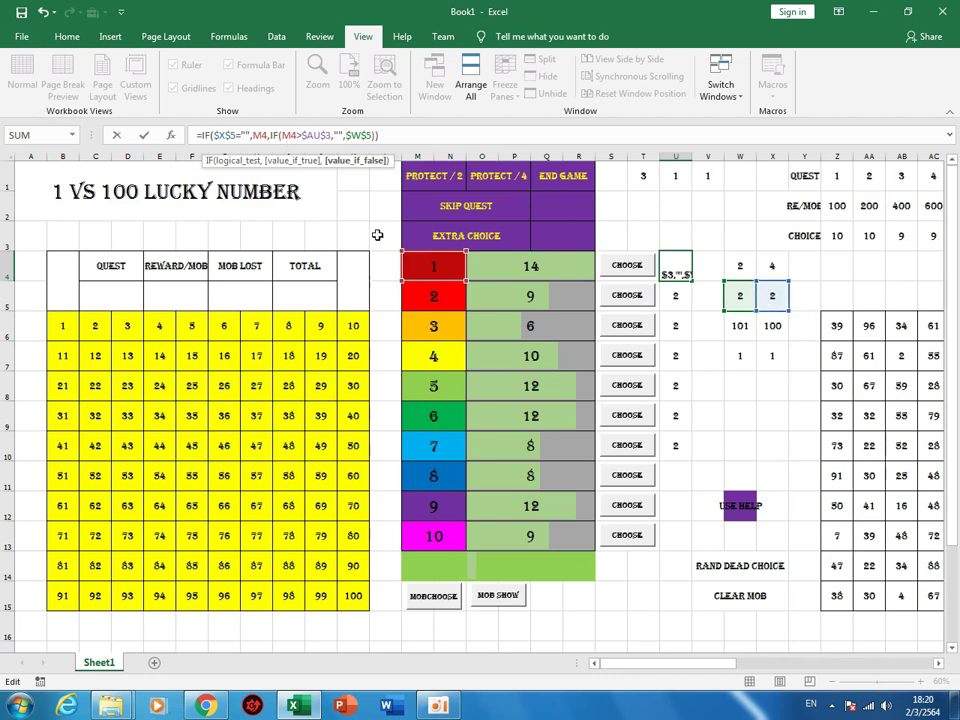
- Move the nested IF(M4>$AU$3,"", text in front of M4, then dismiss the too-many-arguments warning
click(293, 135)
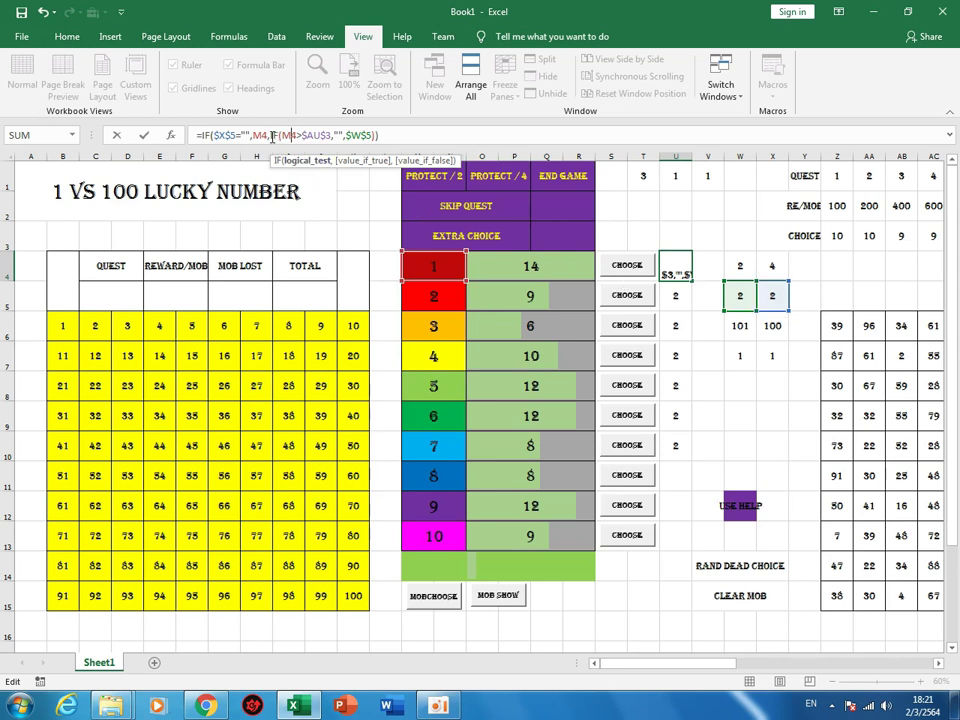
drag(271, 135, 347, 140)
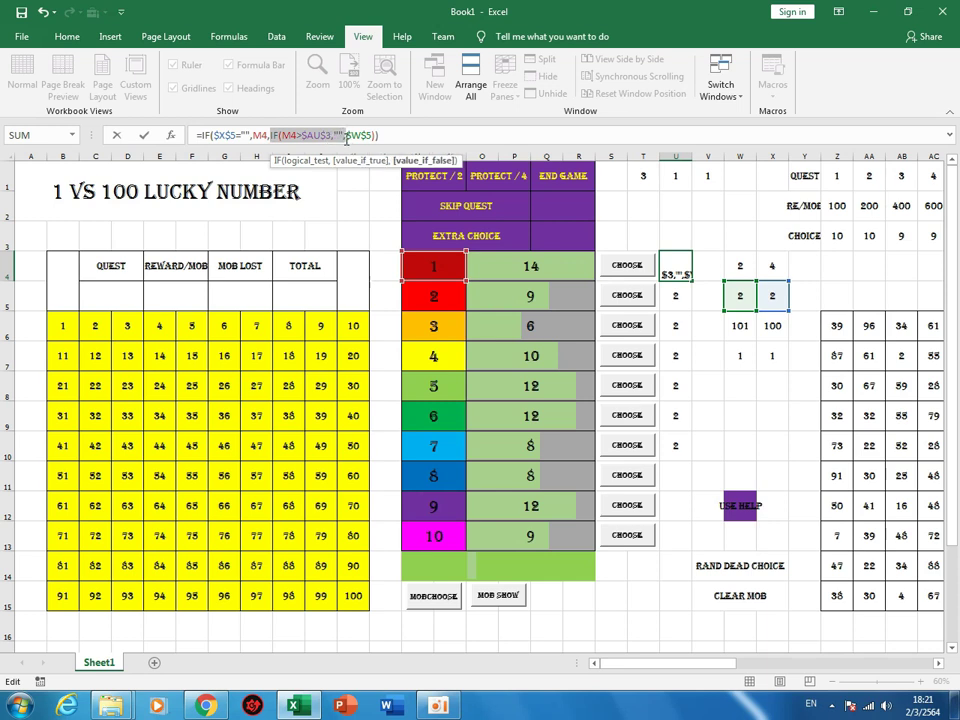
key(BackSpace)
click(255, 135)
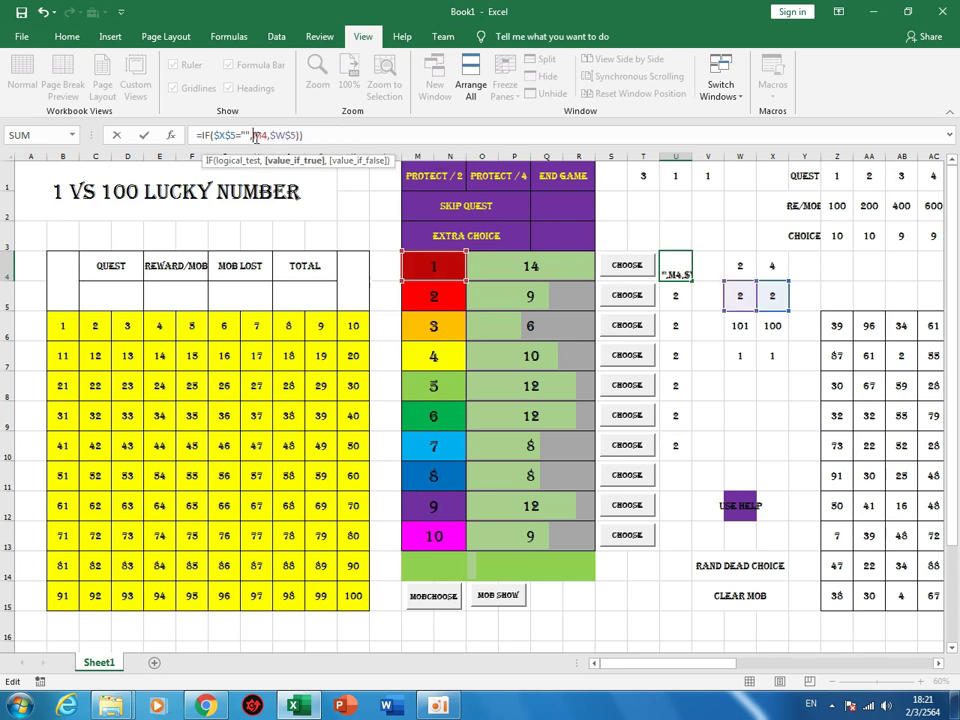
key(ctrl+v)
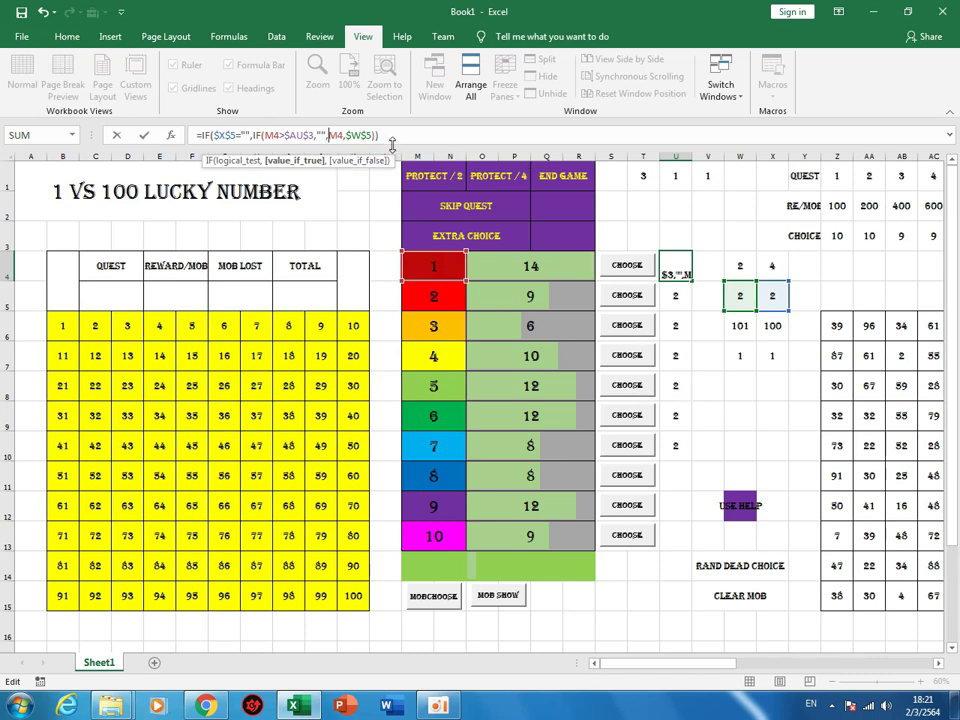
key(Return)
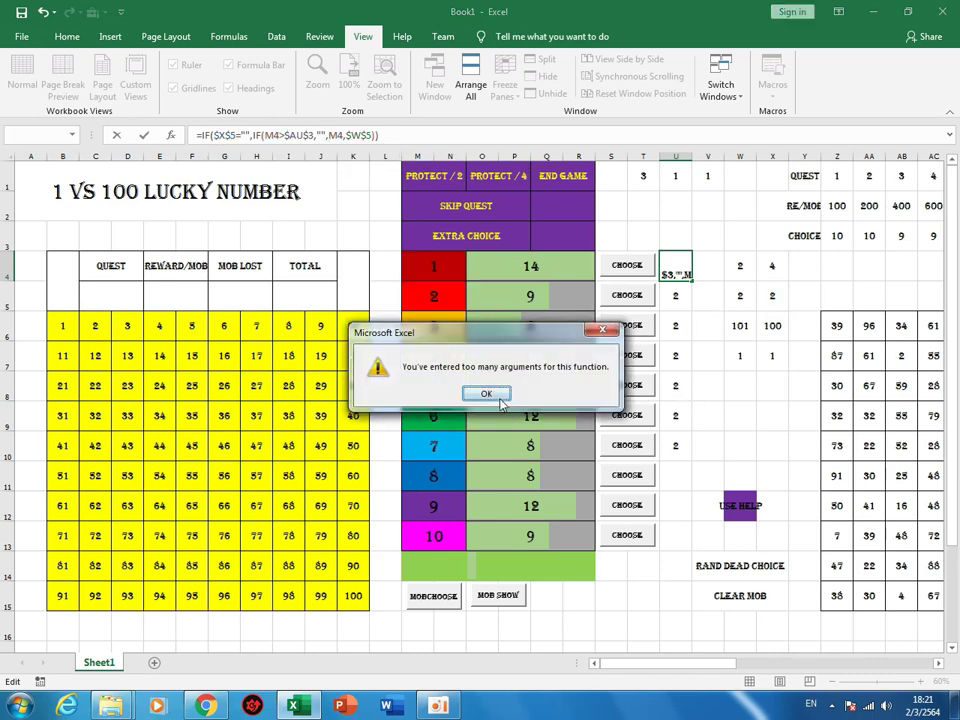
click(483, 388)
- Fix the parentheses so U4 reads =IF($X$5="",IF(M4>$AU$3,"",M4),$W$5), and commit it
click(272, 134)
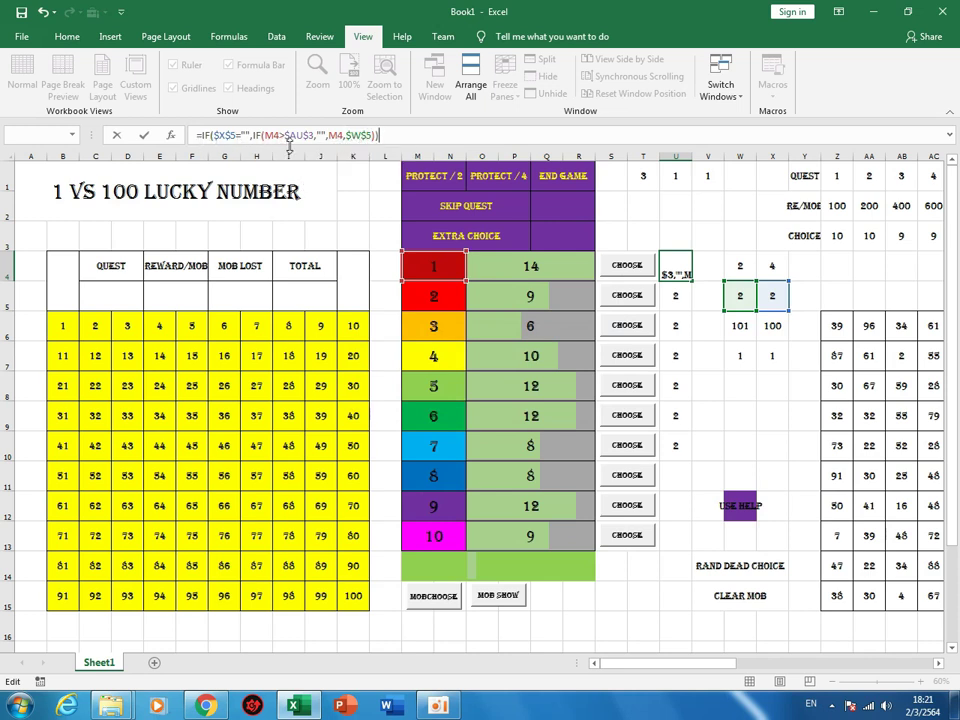
click(343, 136)
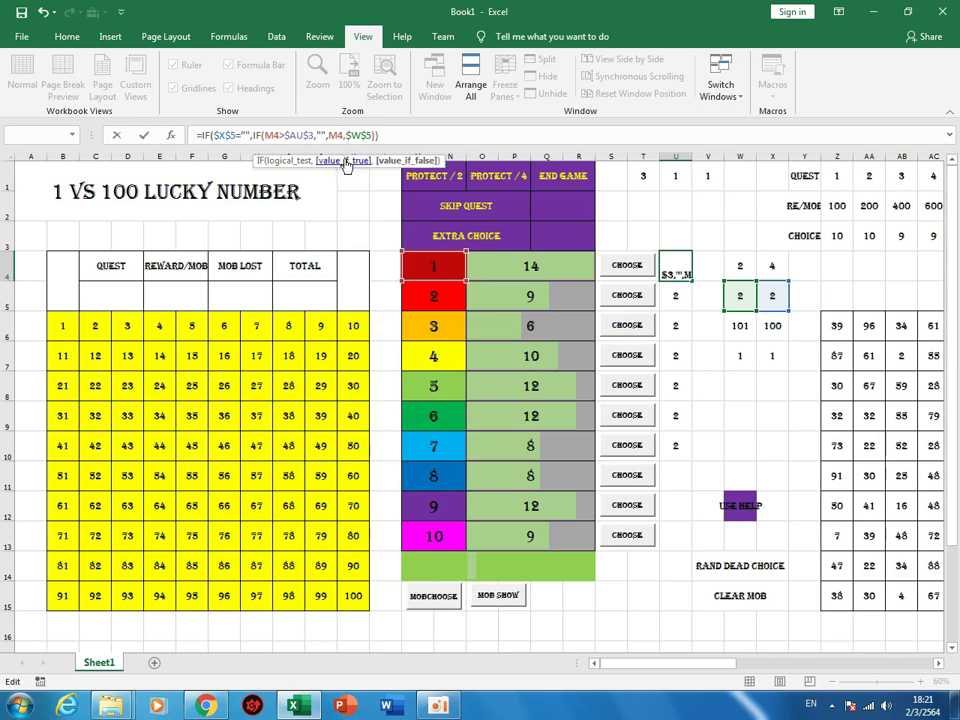
text())
key(Return)
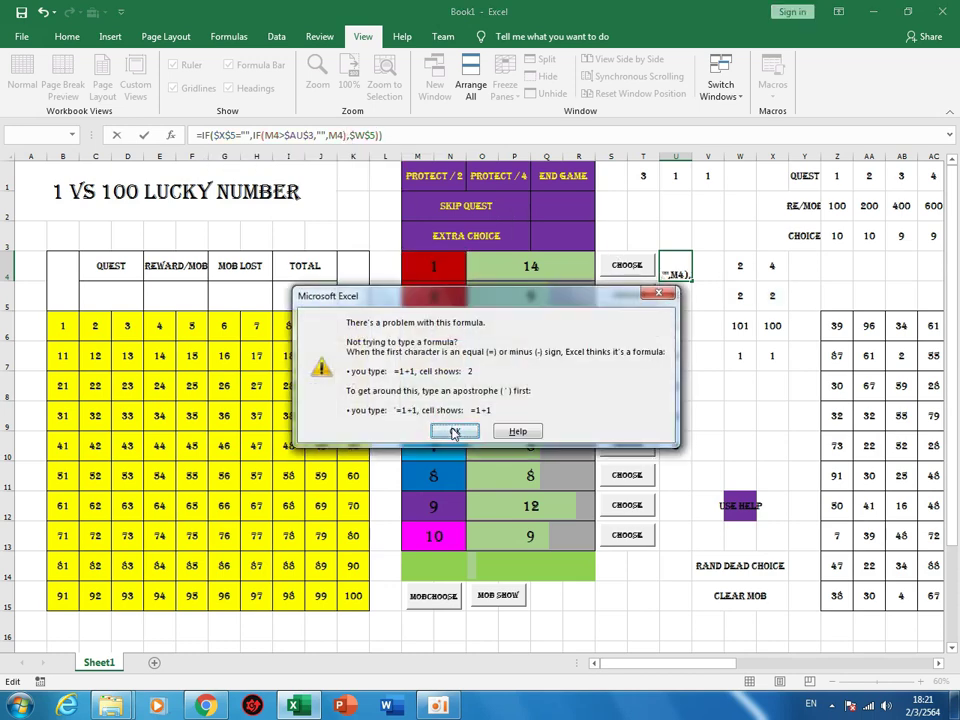
key(Return)
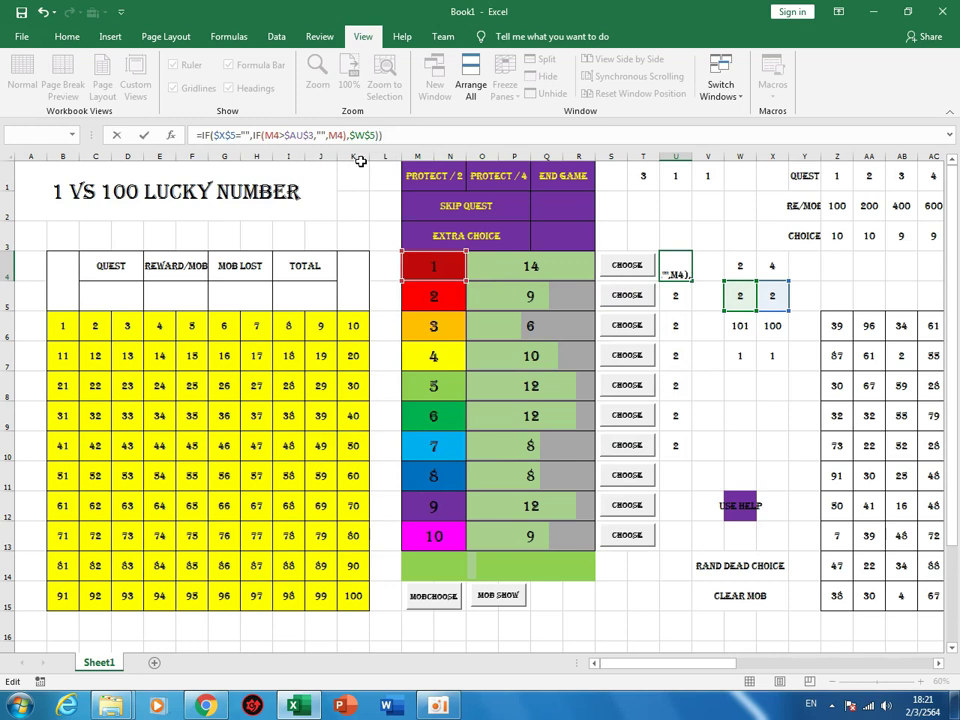
key(End)
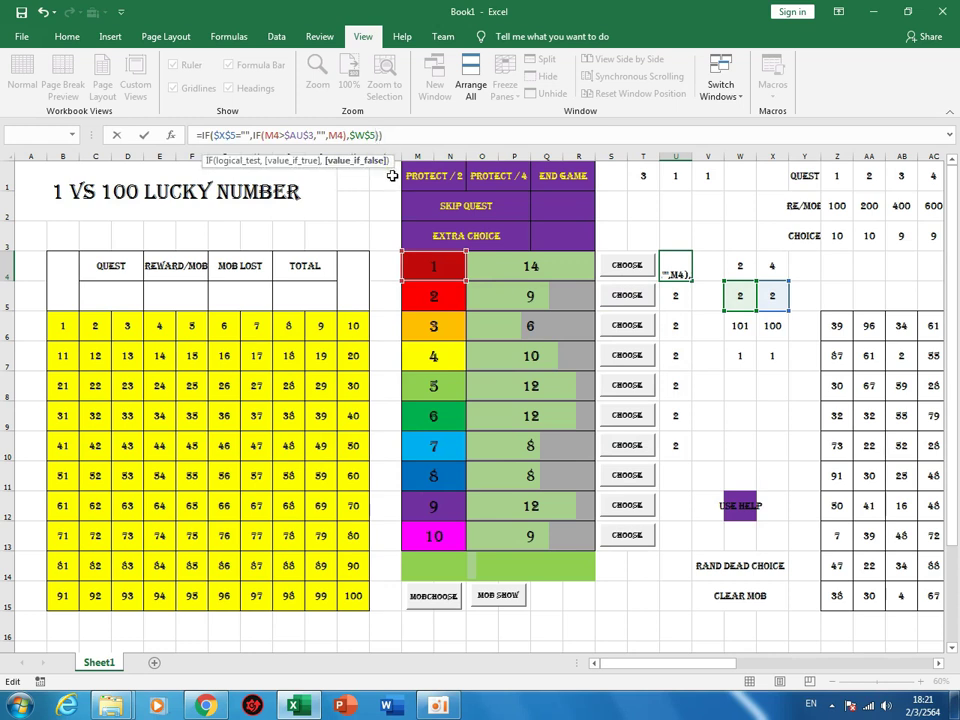
key(BackSpace)
key(Return)
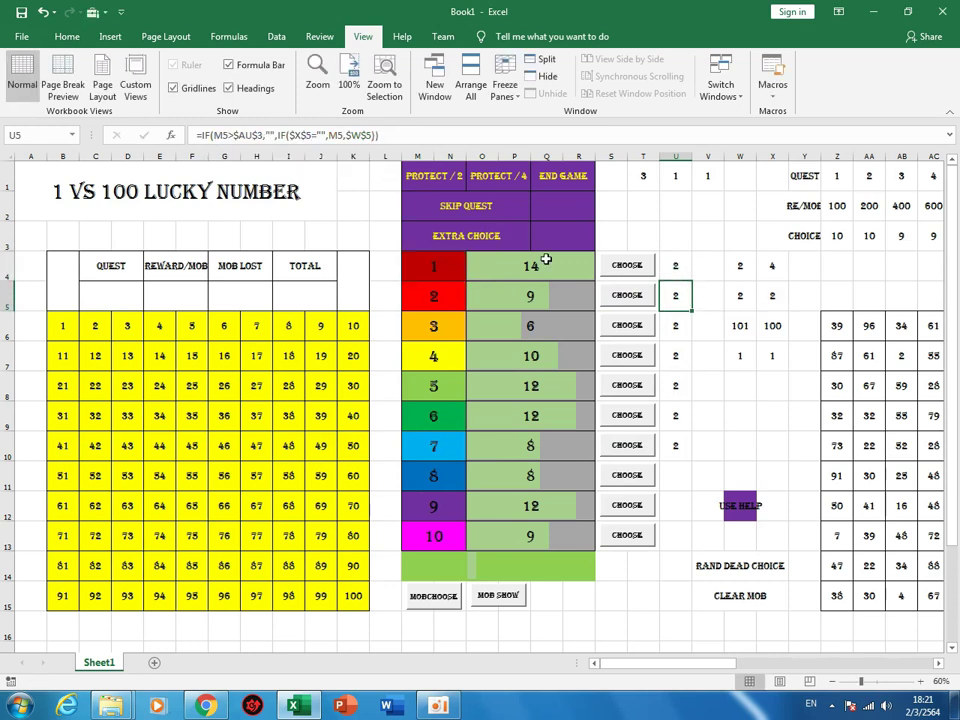
click(686, 264)
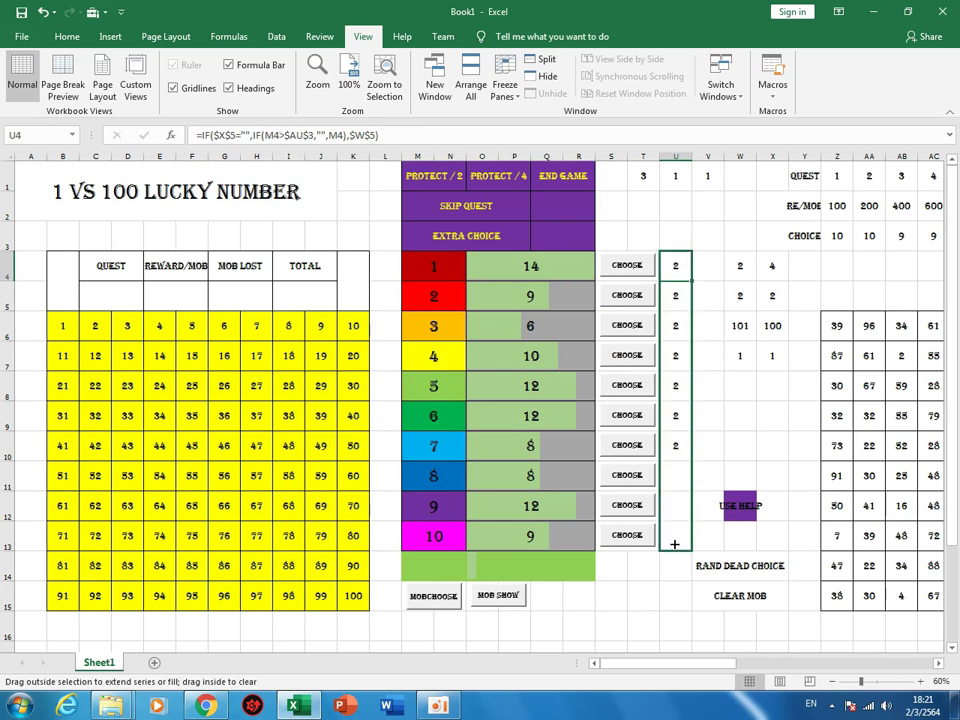
- Fill U4's formula down to U13 and clear cell X5
drag(692, 281, 676, 540)
click(751, 423)
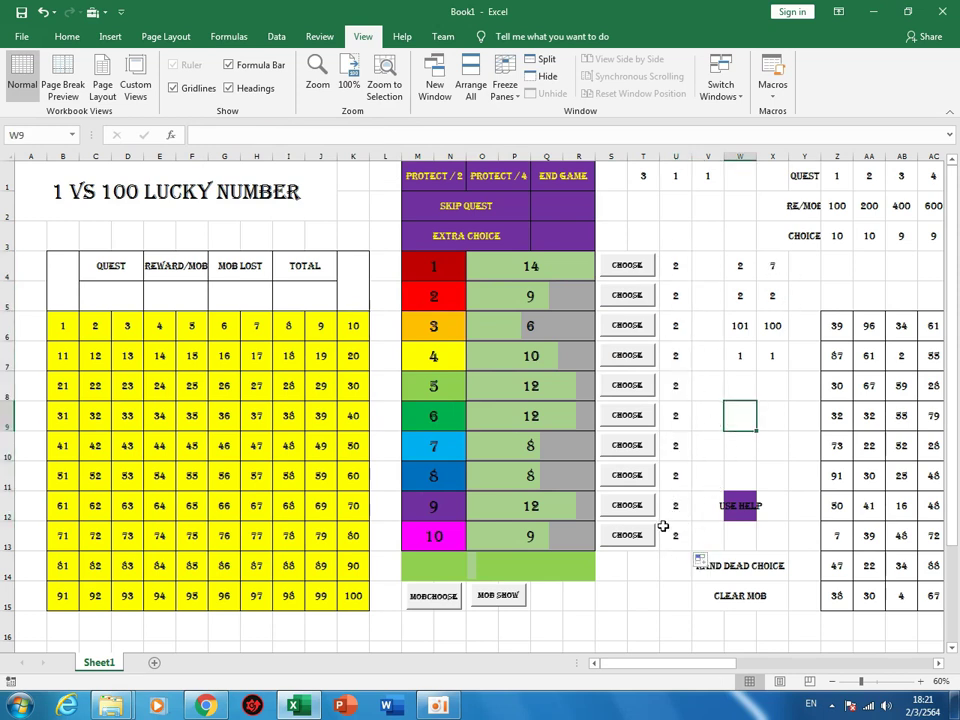
click(779, 298)
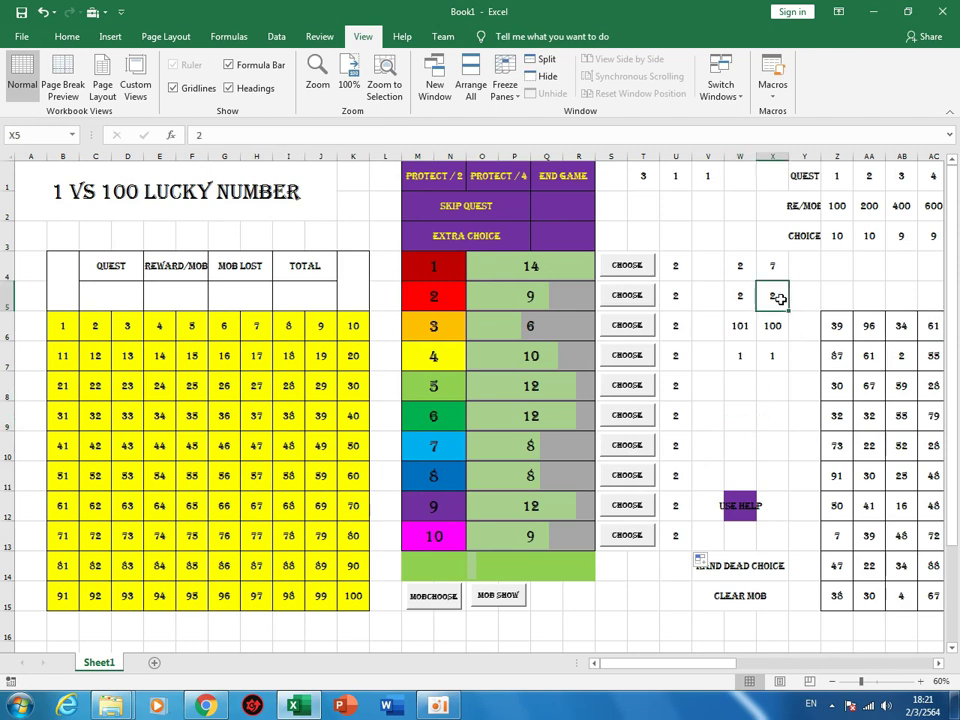
key(Delete)
key(Return)
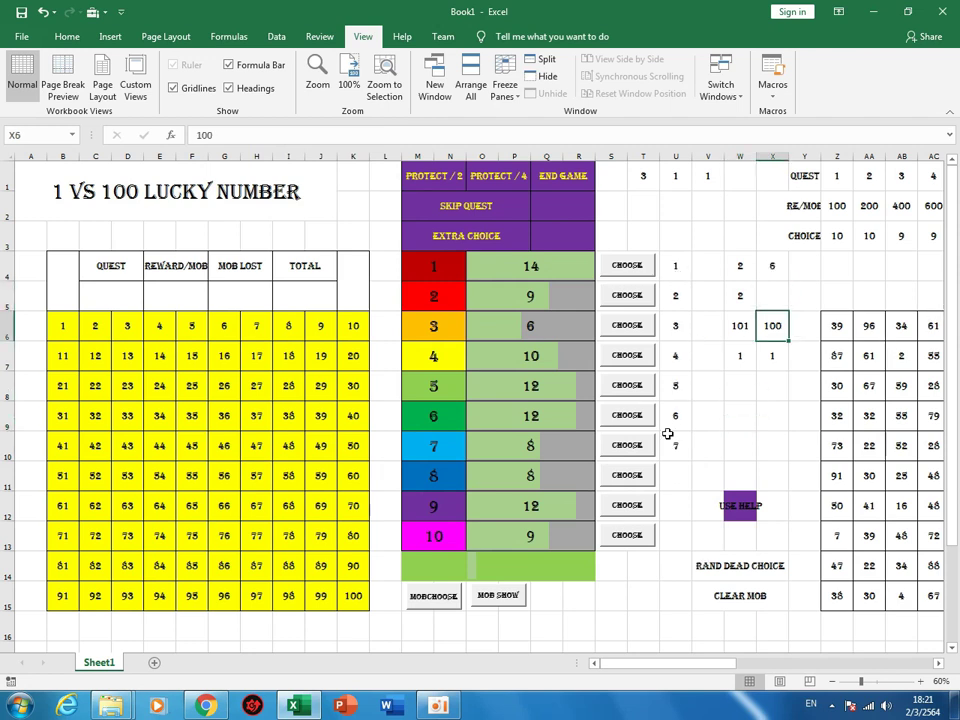
- Test two CHOOSE buttons, then select the RAND DEAD CHOICE cell W14
drag(677, 516, 766, 391)
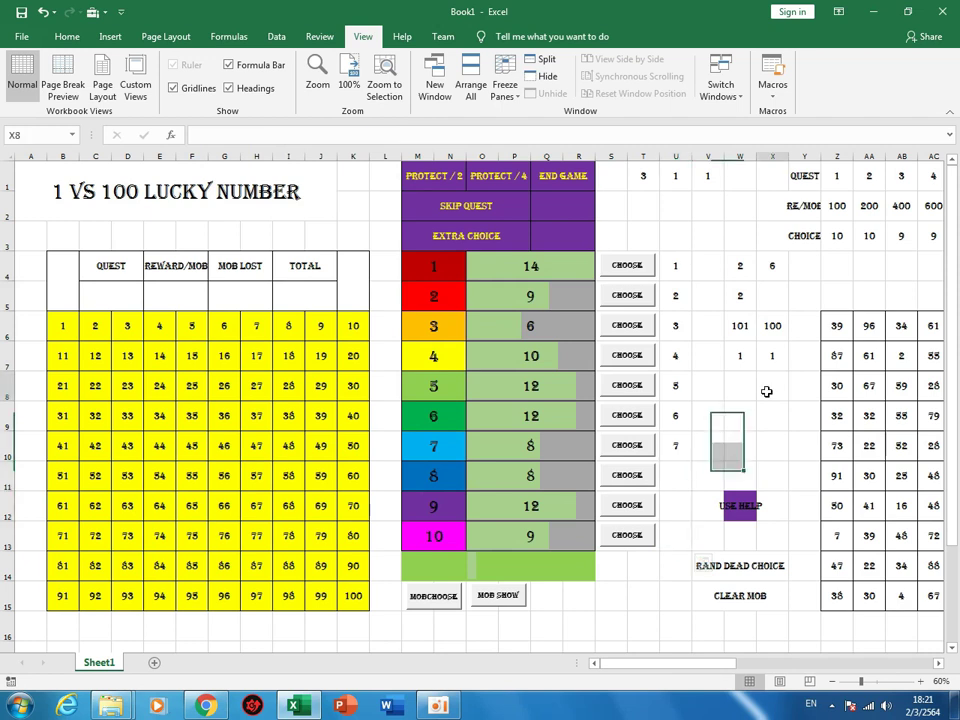
click(625, 475)
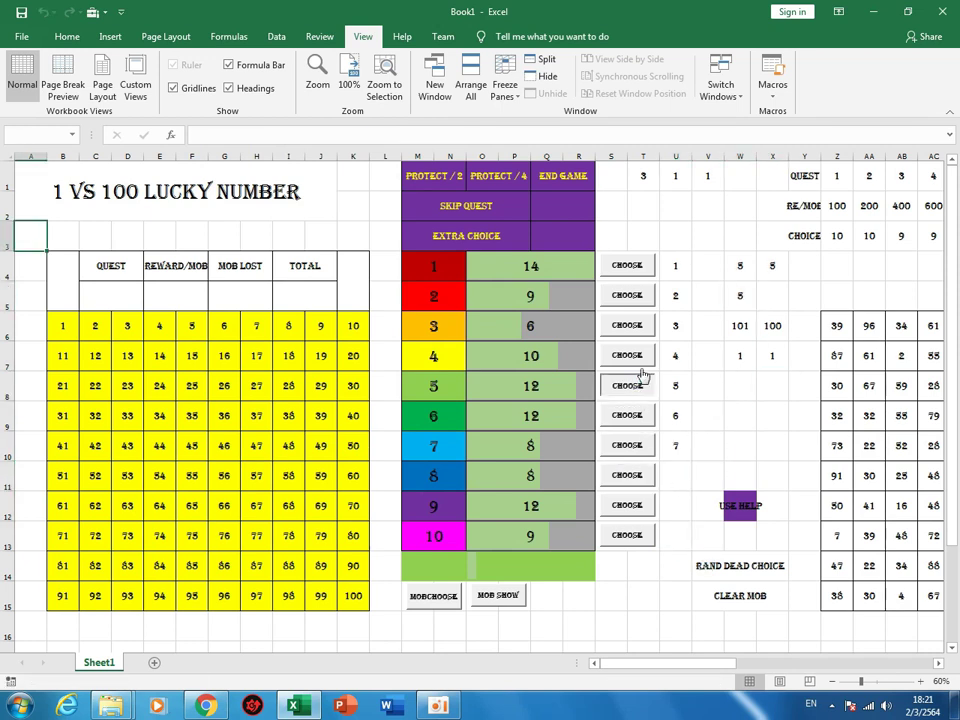
click(628, 326)
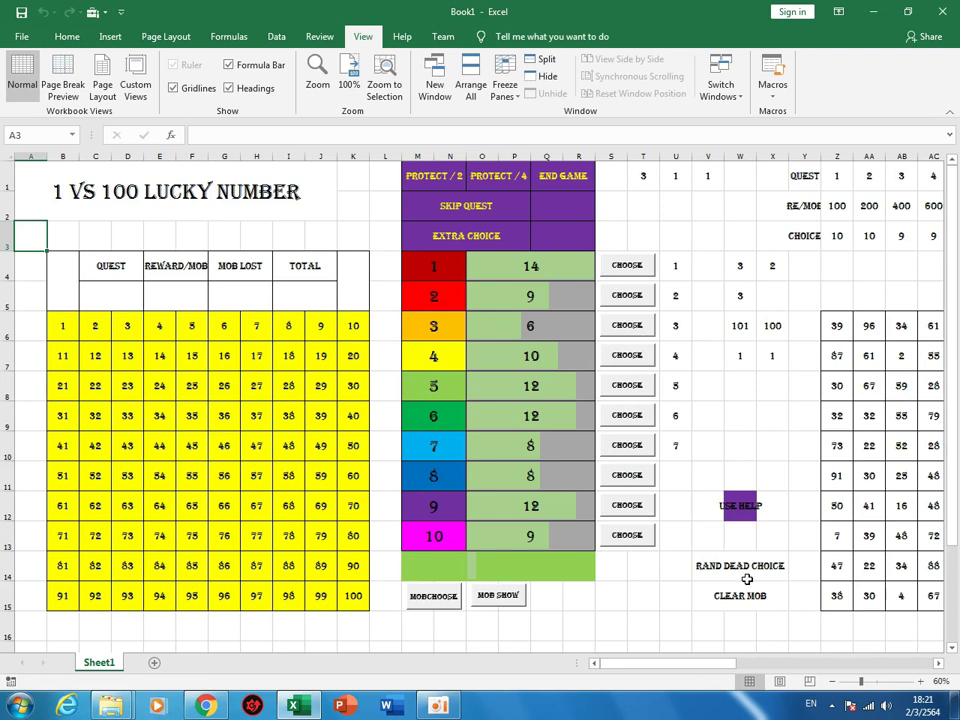
click(746, 576)
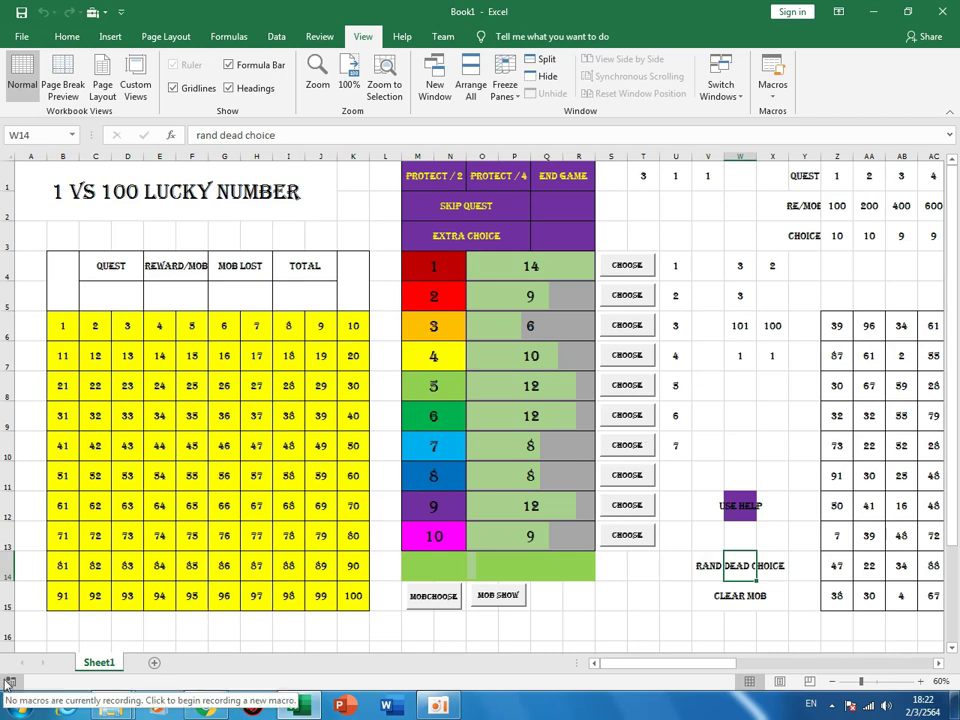
- Start recording a new macro named randdead
click(6, 683)
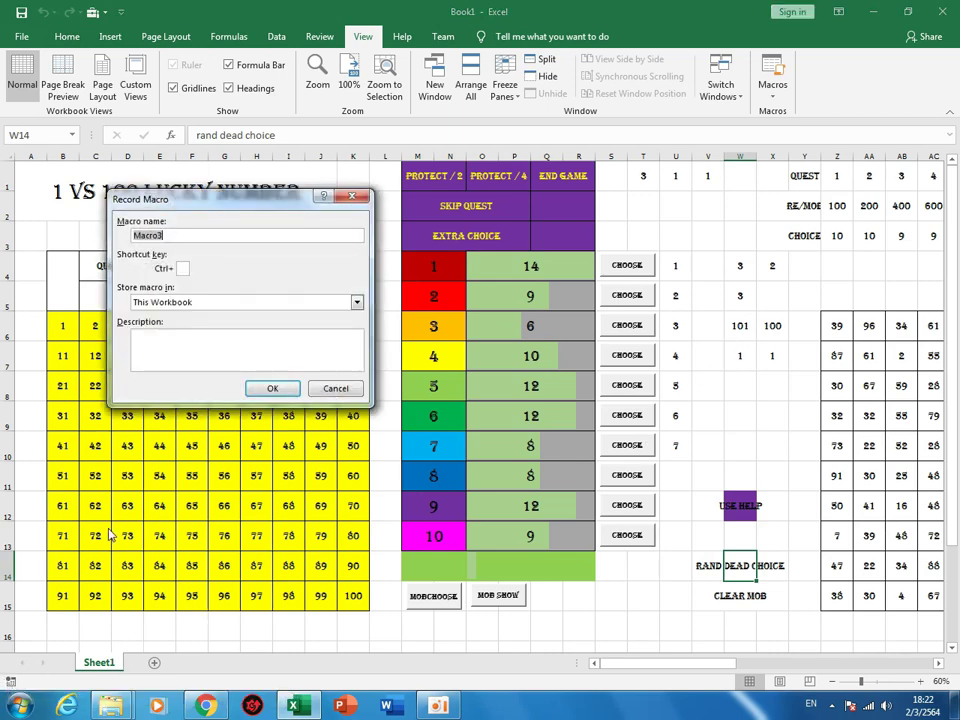
text(randdead)
click(270, 388)
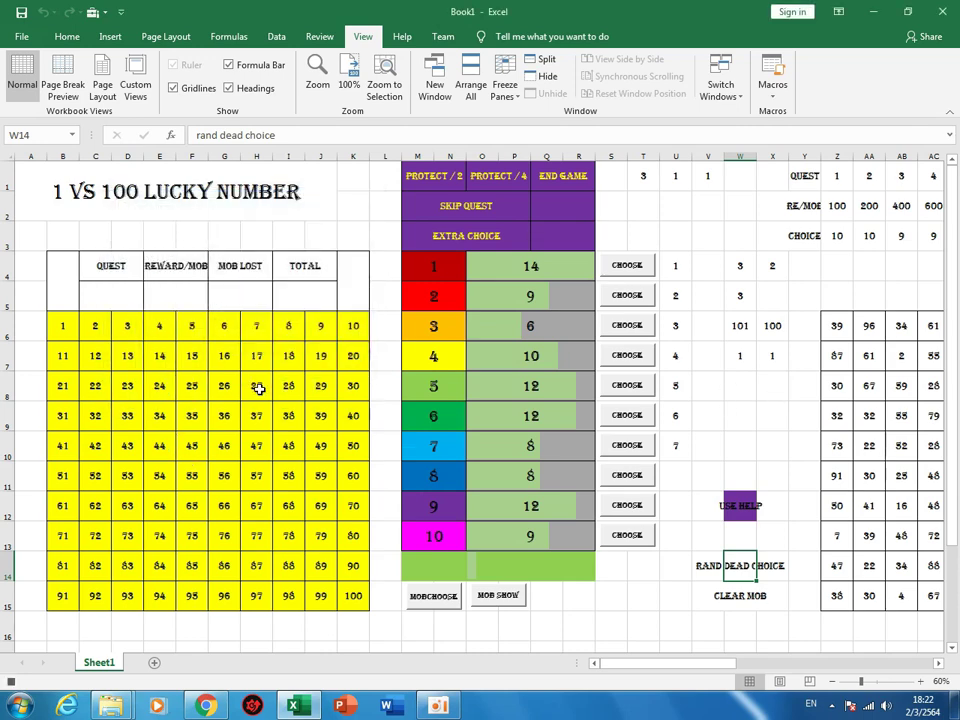
- Copy X4's random-number formula into Y4 and convert it to a fixed value
right_click(772, 266)
click(765, 296)
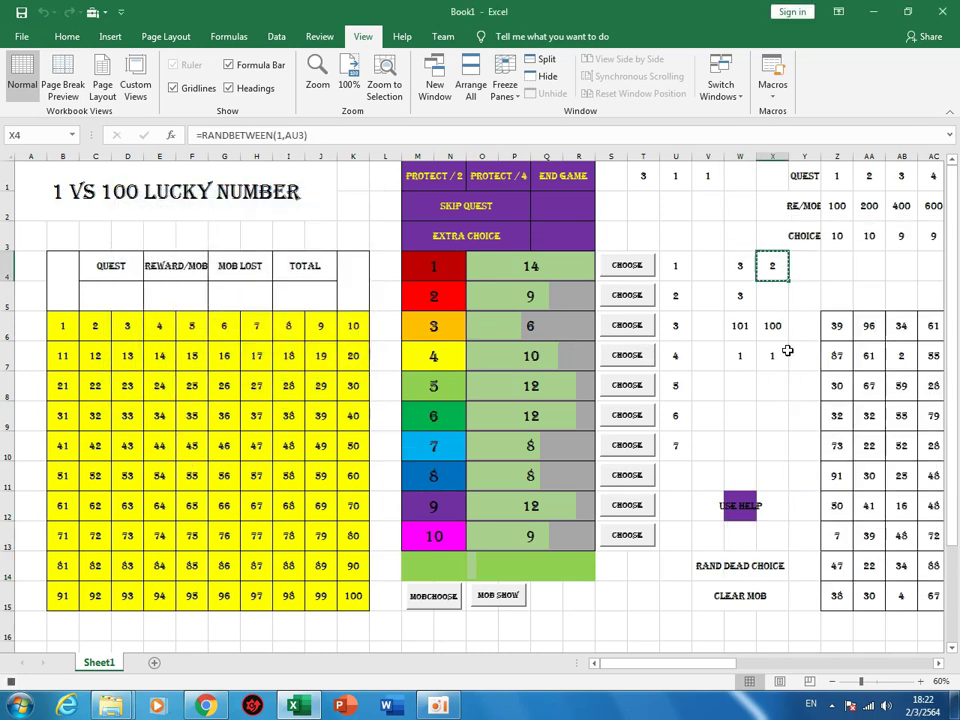
right_click(800, 270)
click(851, 336)
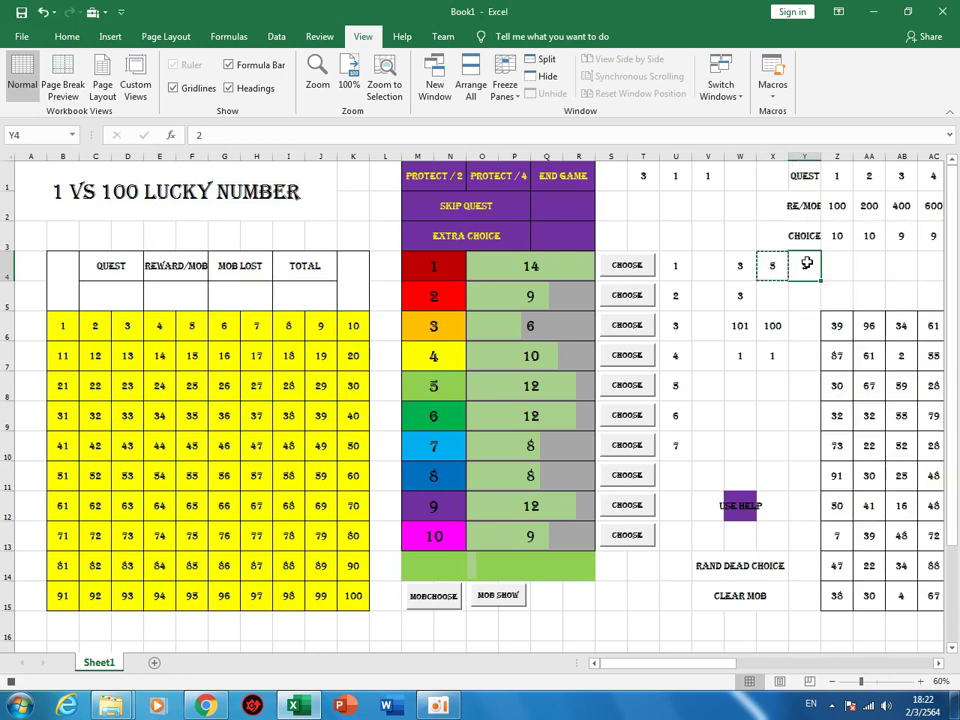
right_click(805, 266)
click(701, 326)
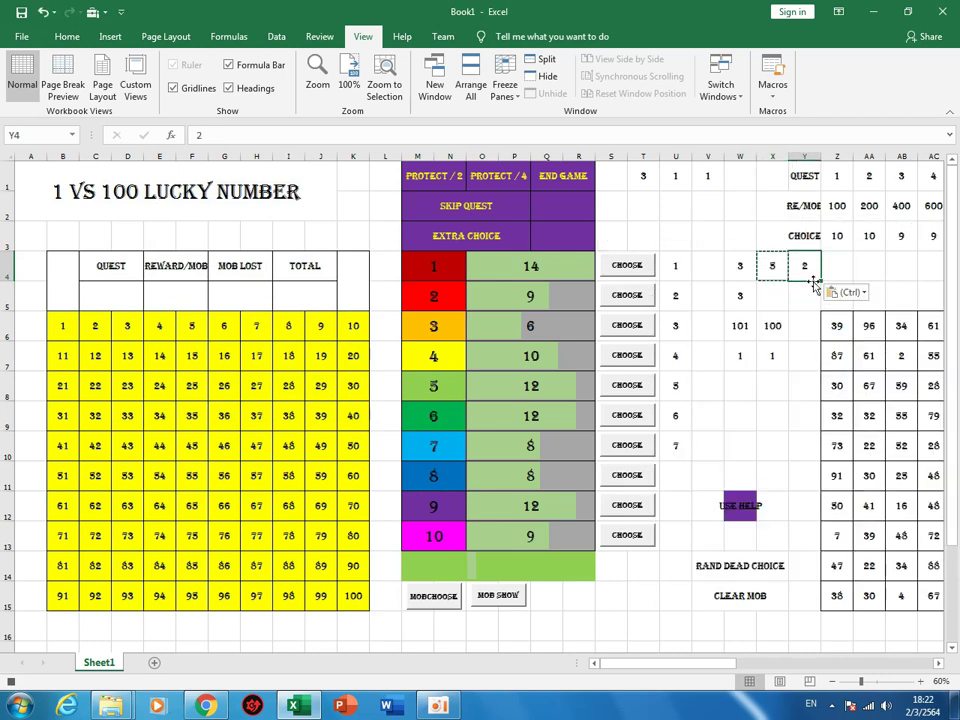
- Paste Y4's fixed value into X5, return to A3, then select the choice rows M4:S13
right_click(800, 264)
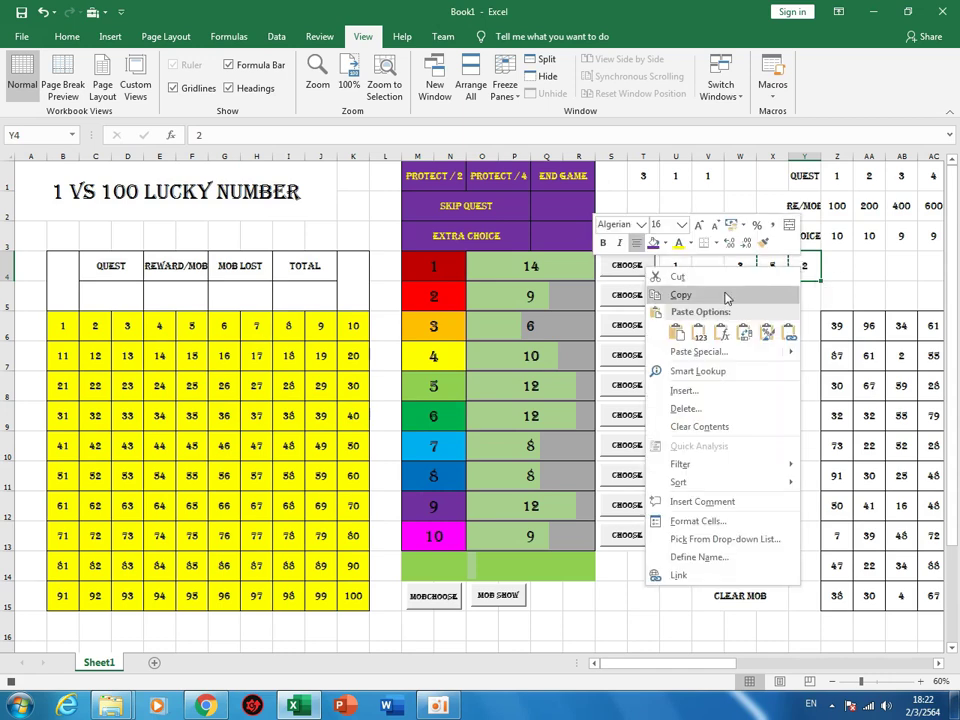
click(724, 296)
right_click(772, 295)
click(765, 328)
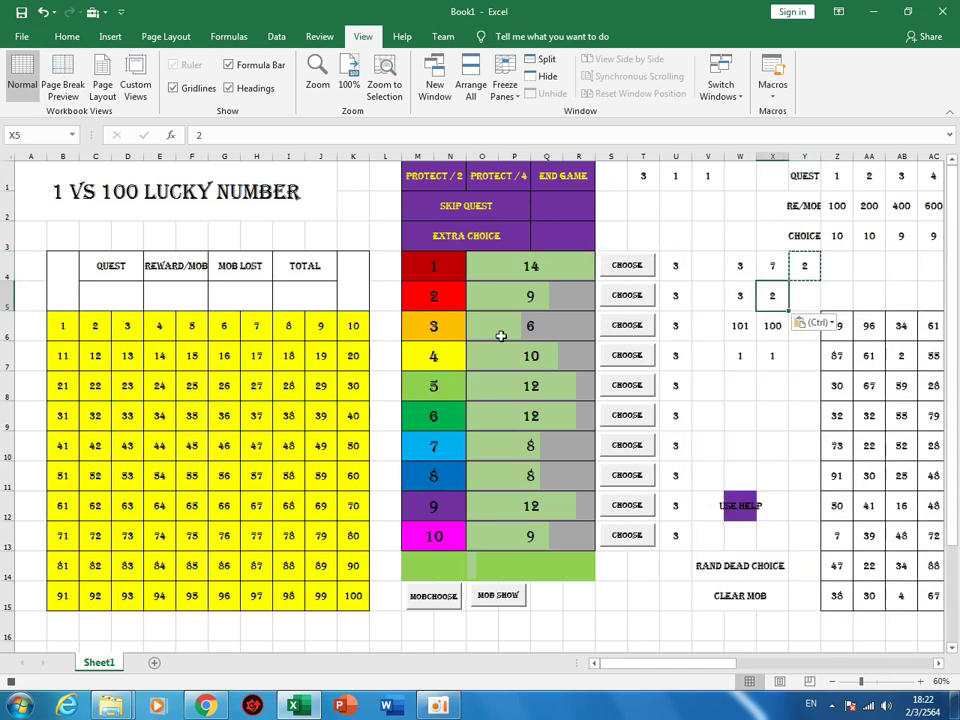
click(30, 242)
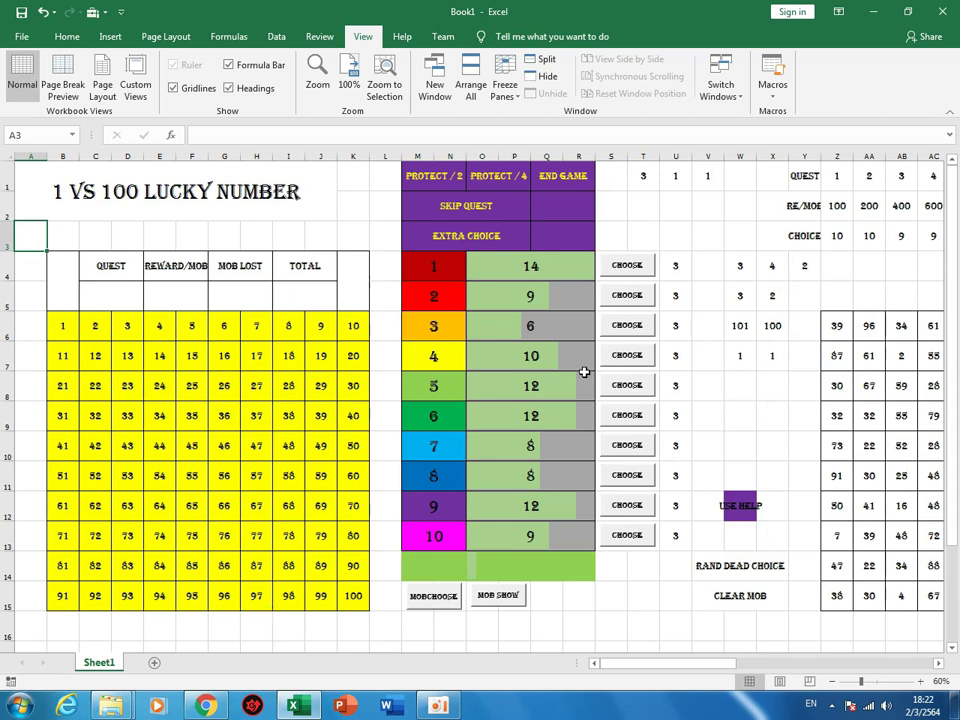
drag(432, 272, 613, 545)
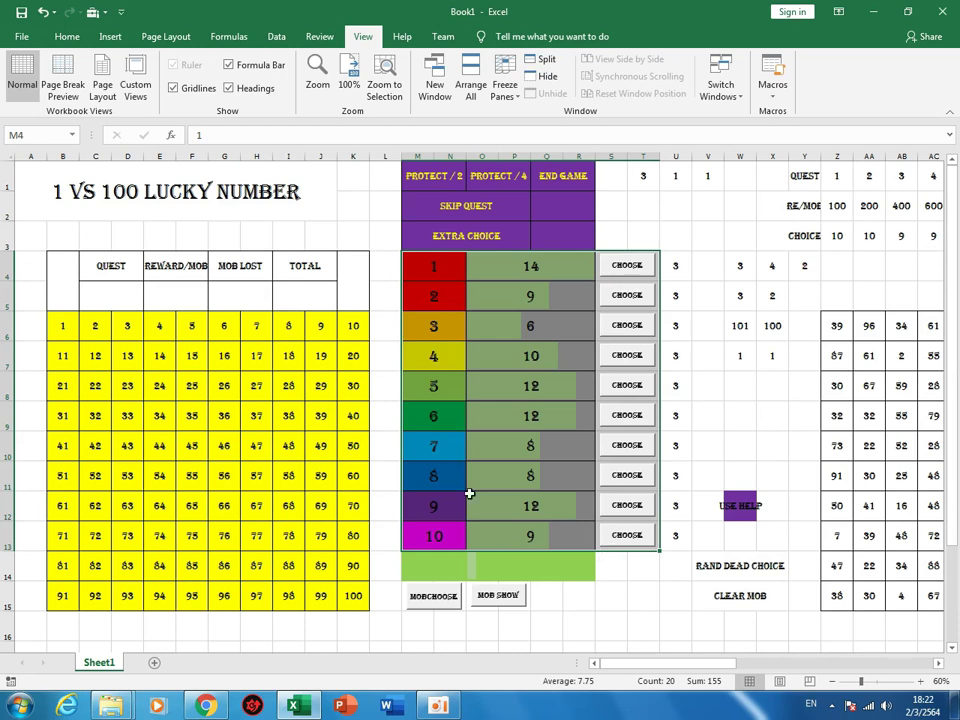
- Create a new formula-based conditional formatting rule =$M4=$Y$4
click(66, 36)
click(576, 85)
click(606, 280)
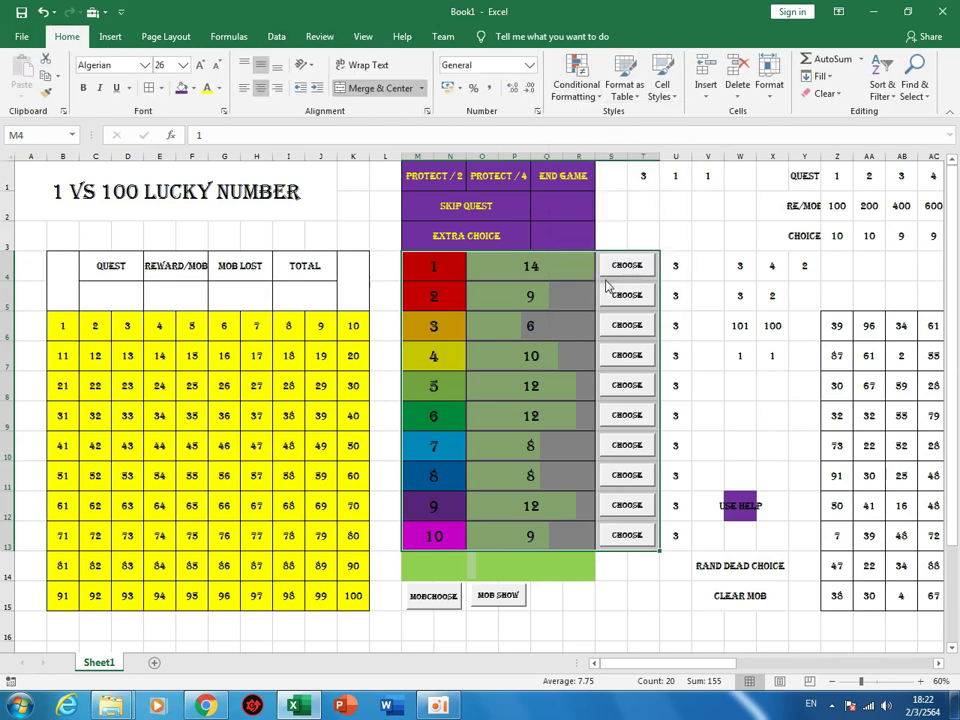
click(298, 286)
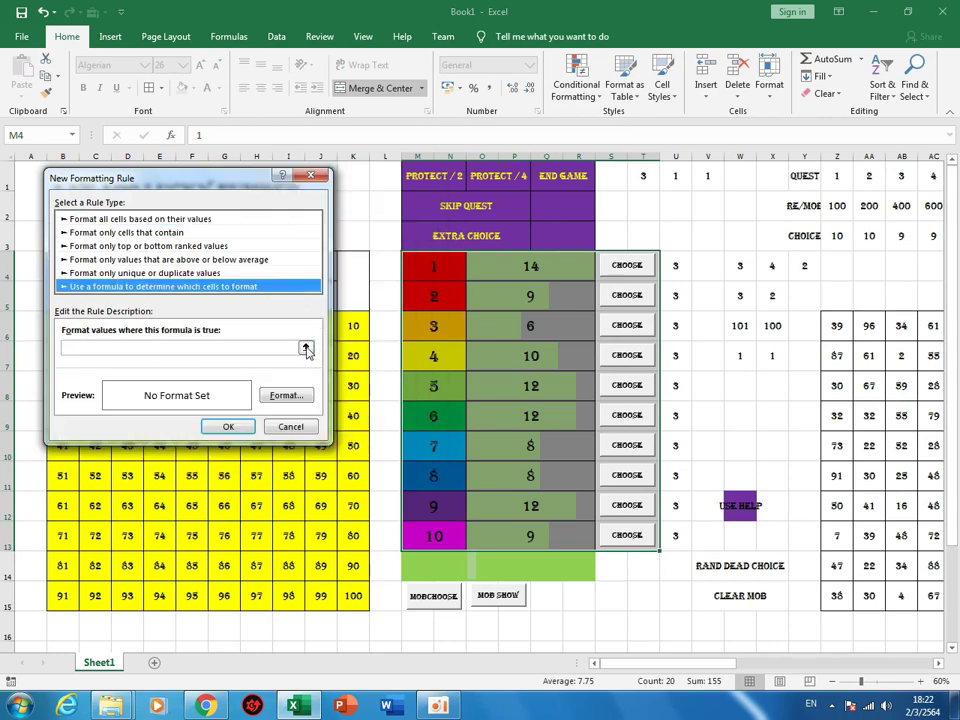
click(305, 347)
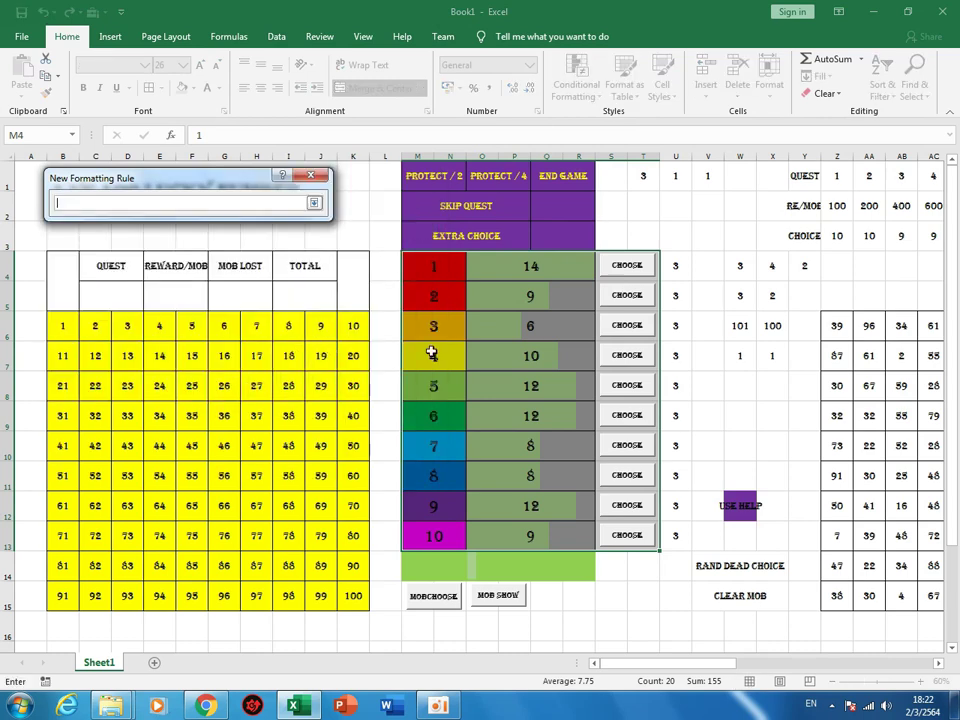
click(436, 271)
text(=)
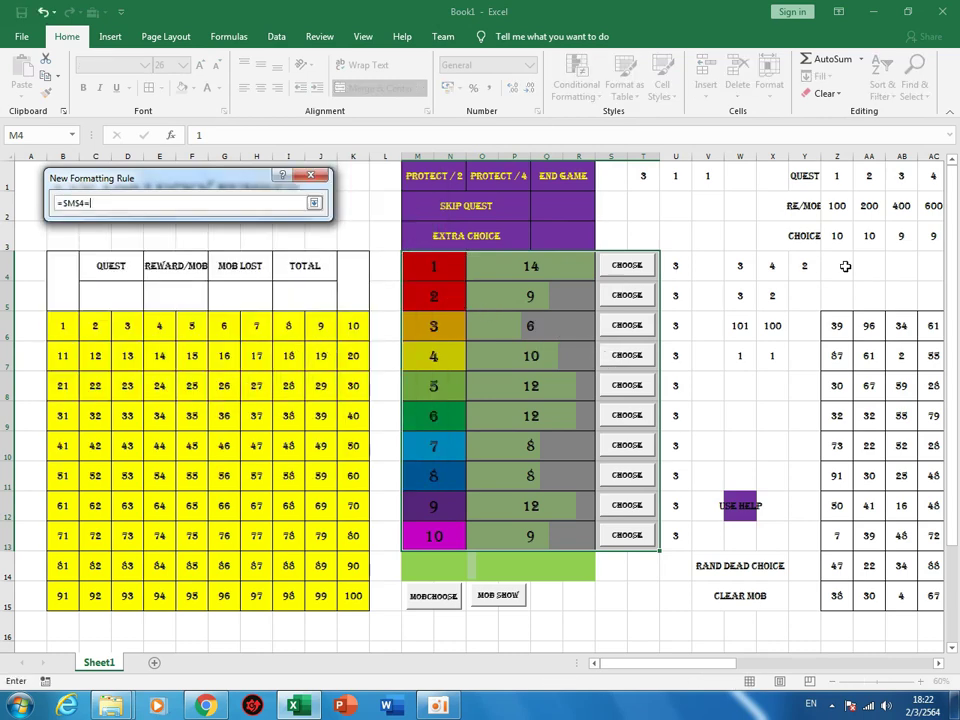
click(800, 266)
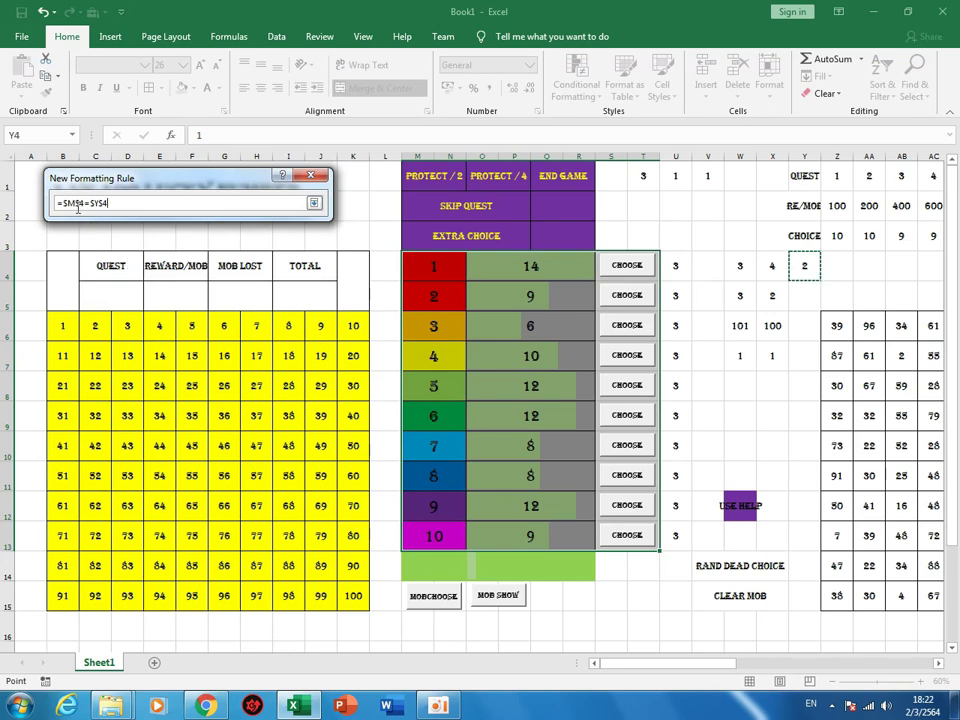
click(78, 204)
key(BackSpace)
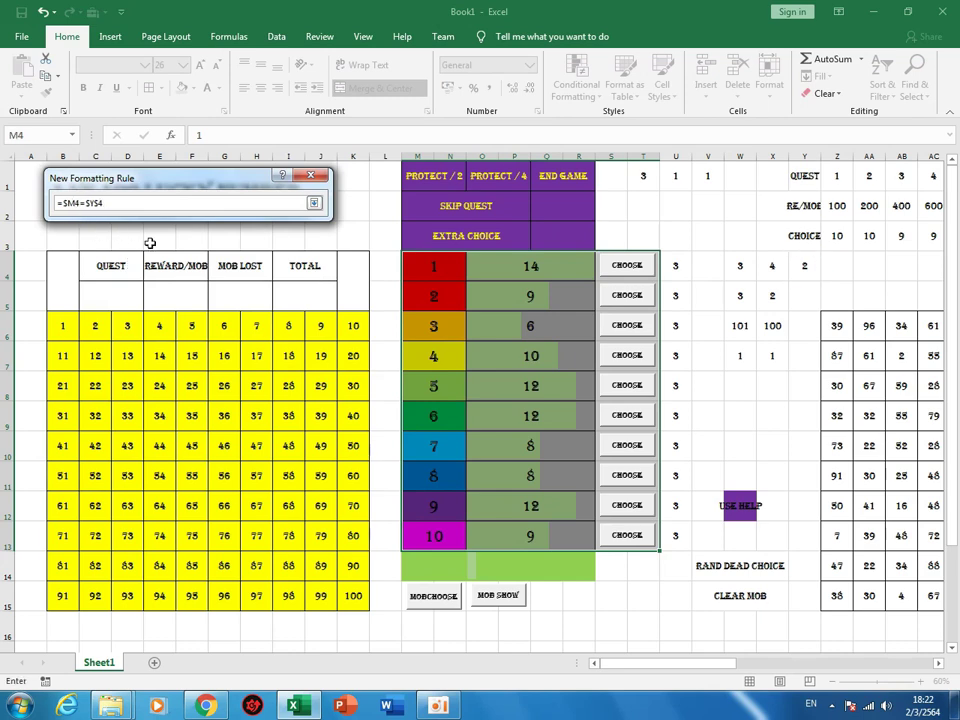
click(315, 204)
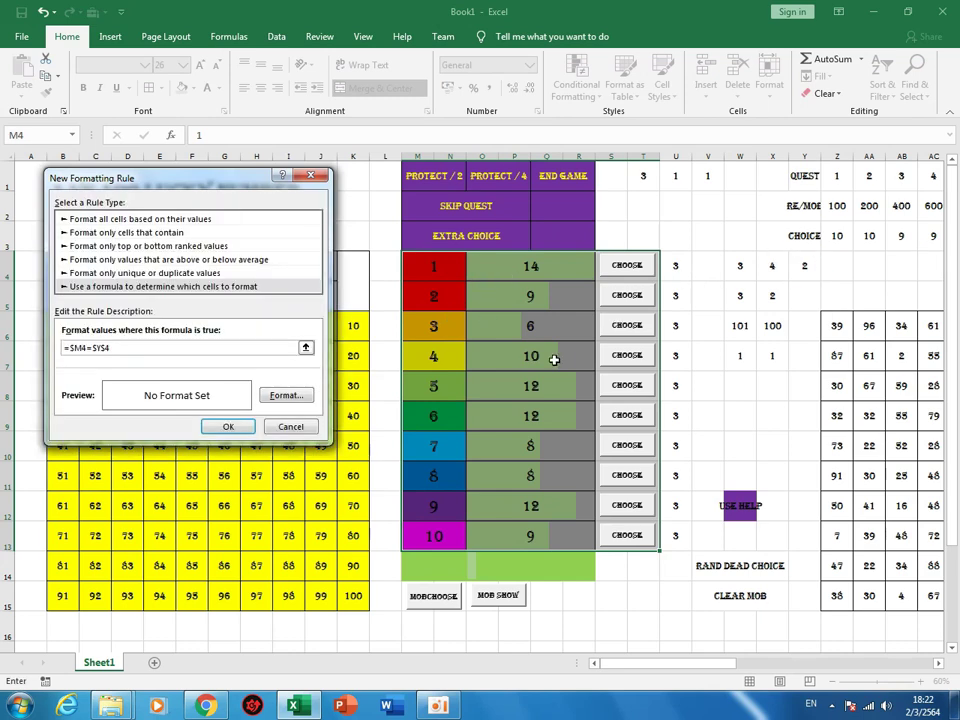
- Format the rule with black fill and red font, and apply it
click(286, 396)
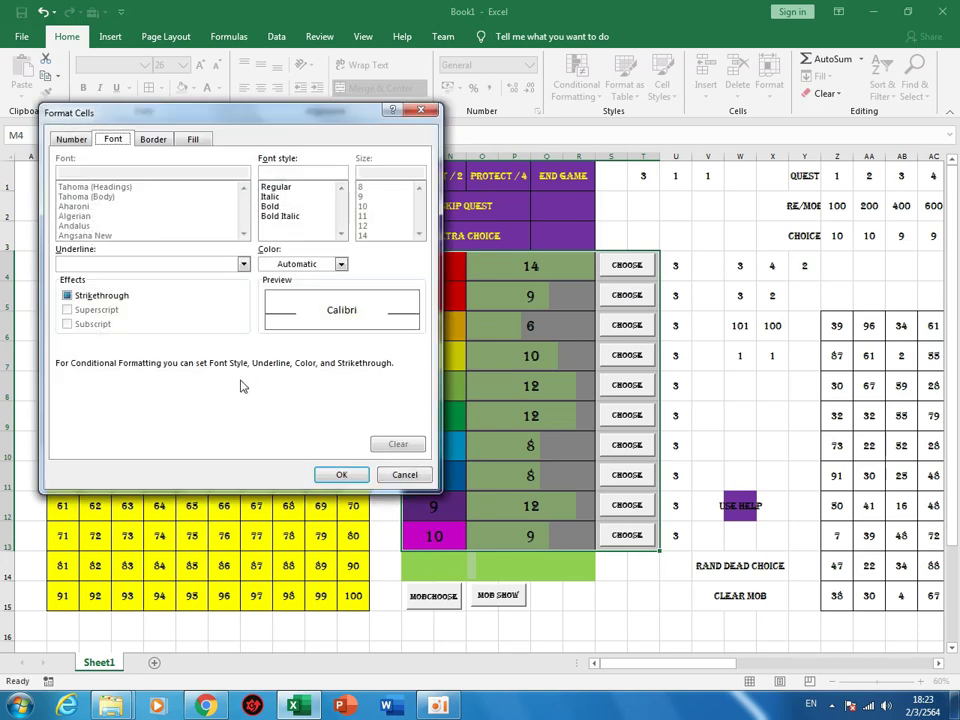
click(302, 264)
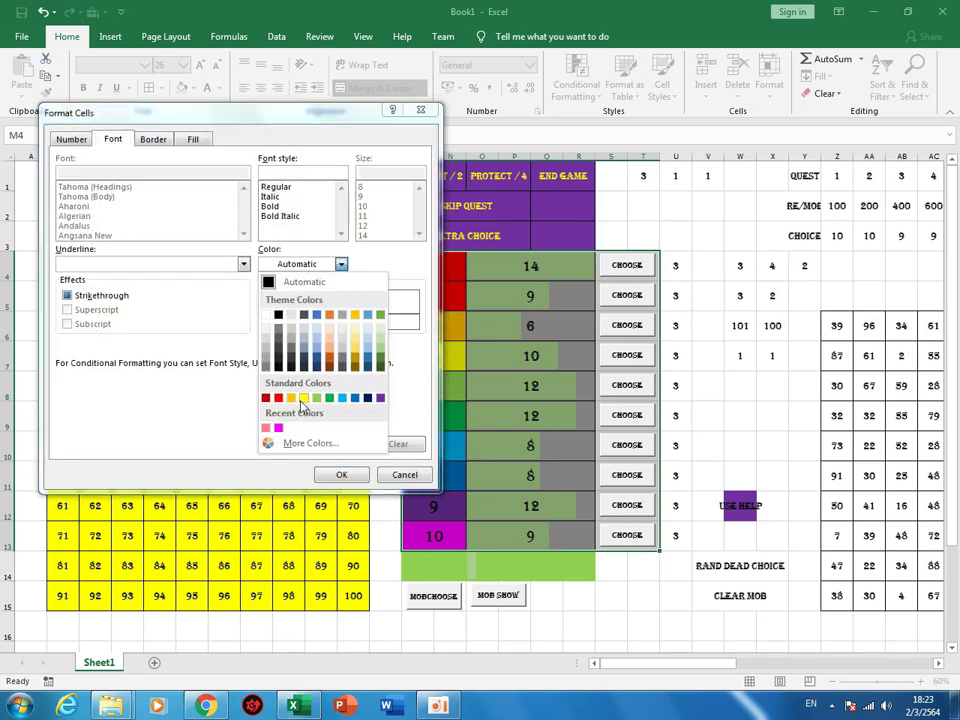
click(306, 398)
click(193, 139)
click(81, 193)
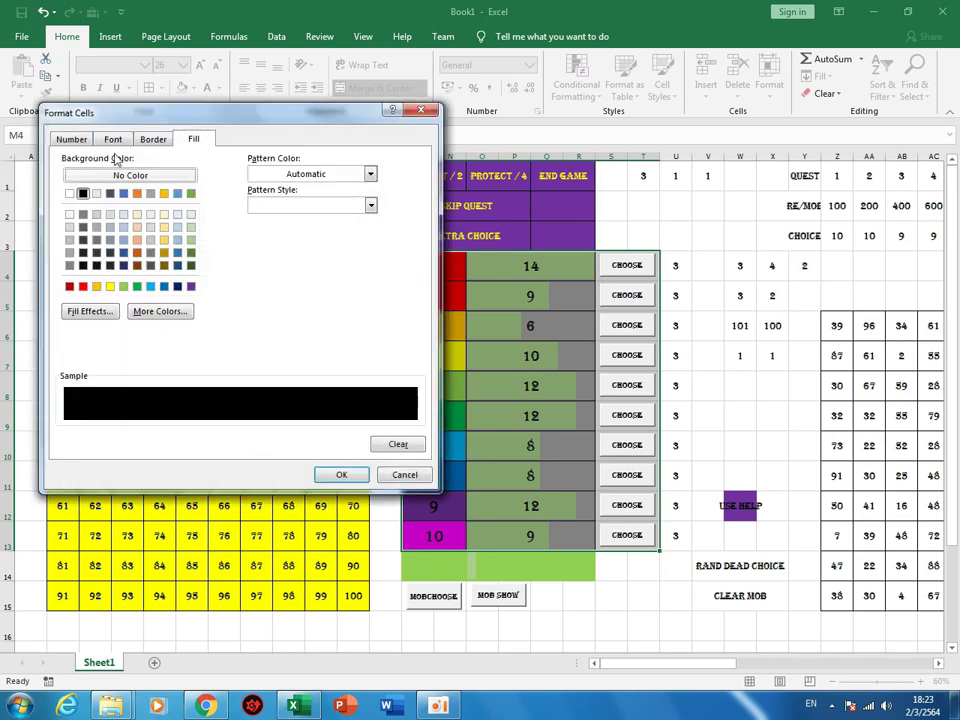
click(113, 139)
click(341, 264)
click(276, 398)
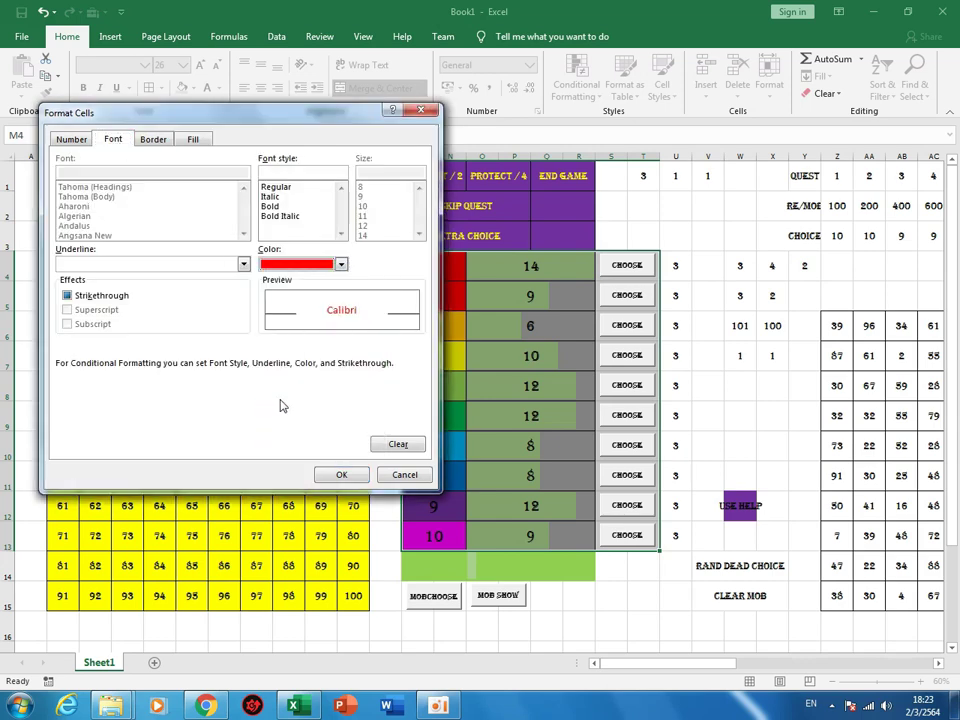
click(341, 476)
click(238, 426)
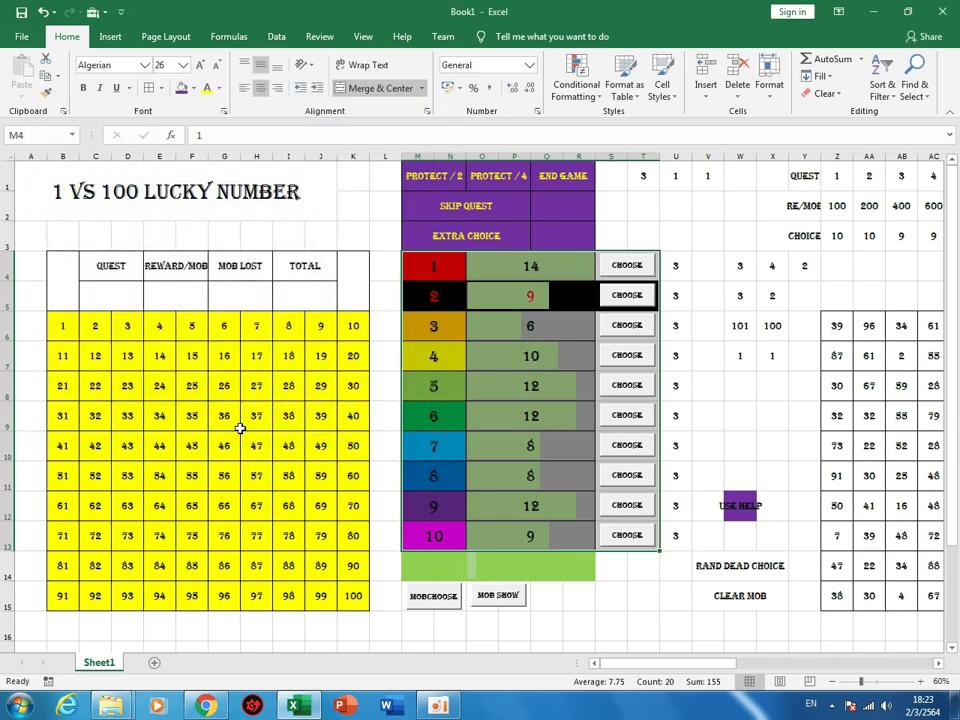
- Change X4 to =IF(X5="",RANDBETWEEN(1,AU3),X5) so it shows X5's value 2
click(547, 434)
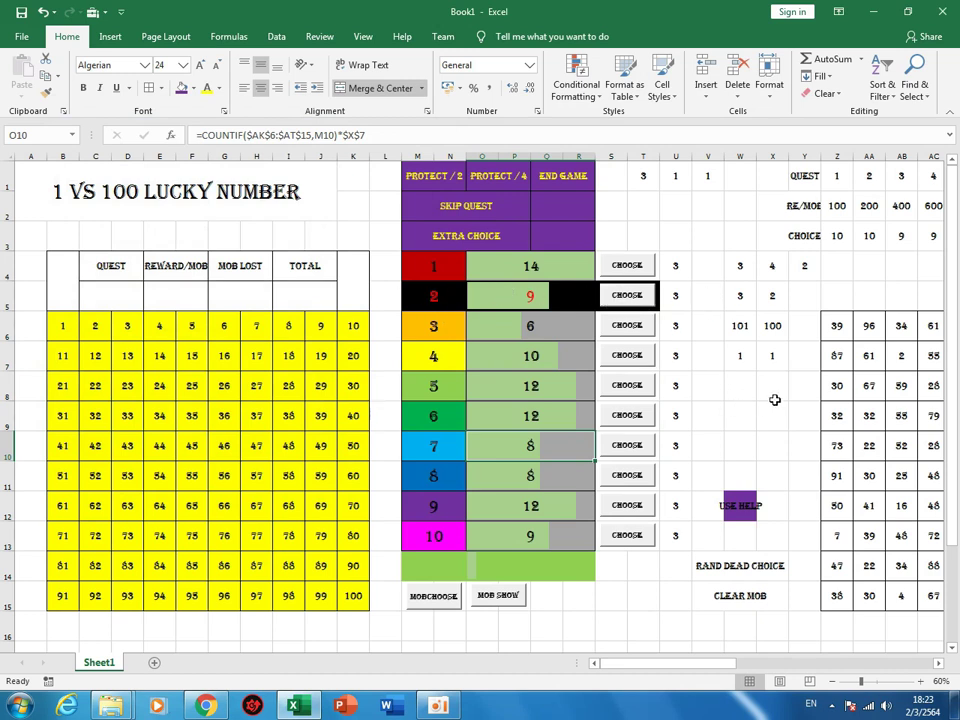
click(778, 298)
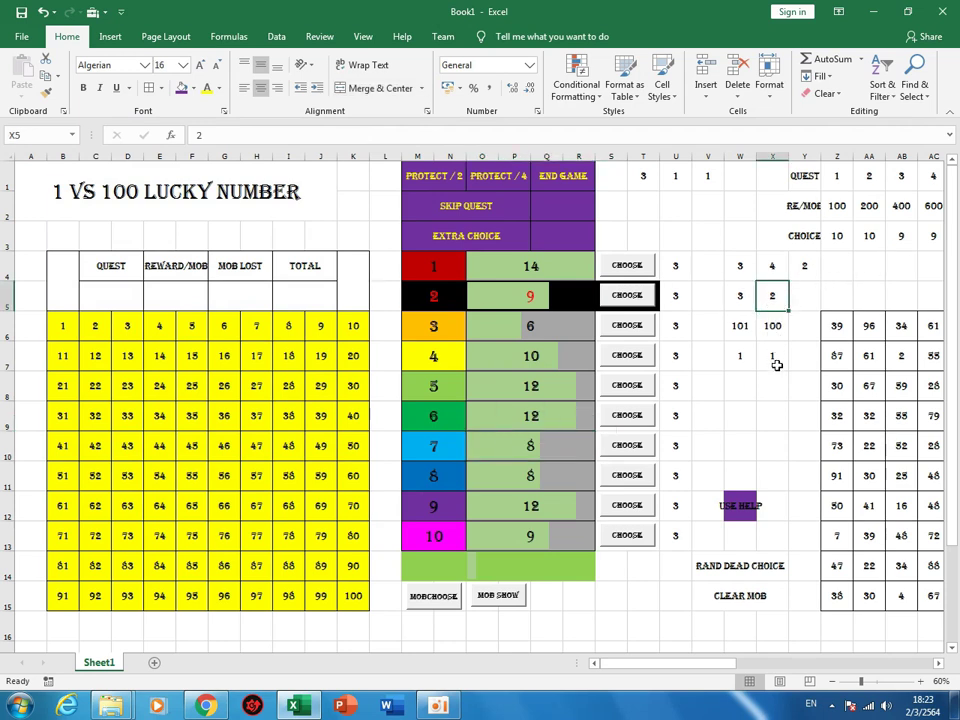
click(776, 267)
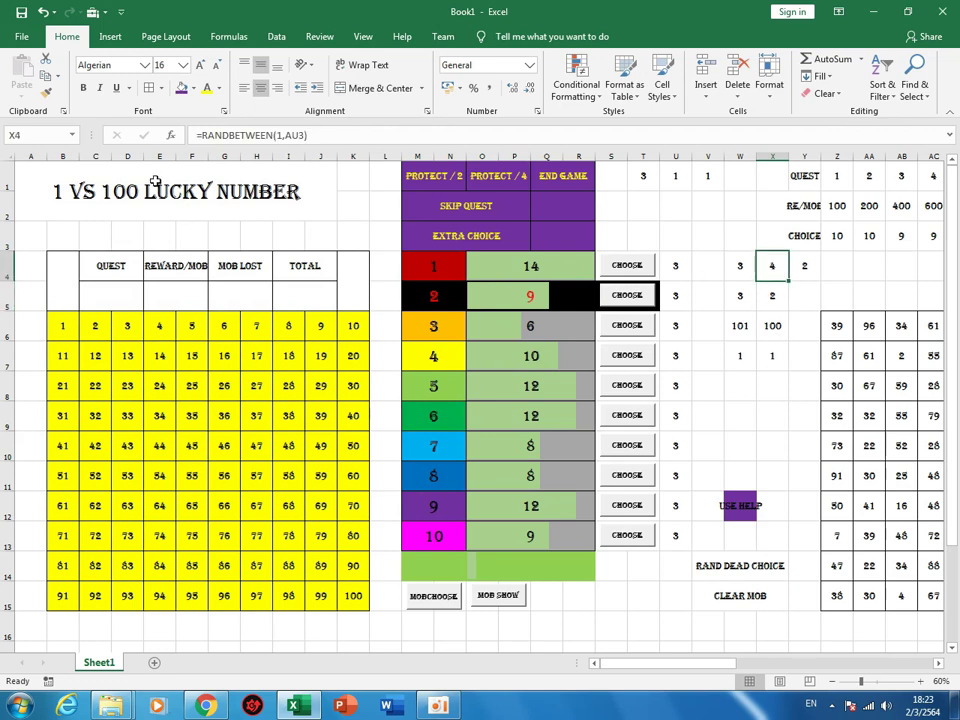
click(203, 134)
text(if)
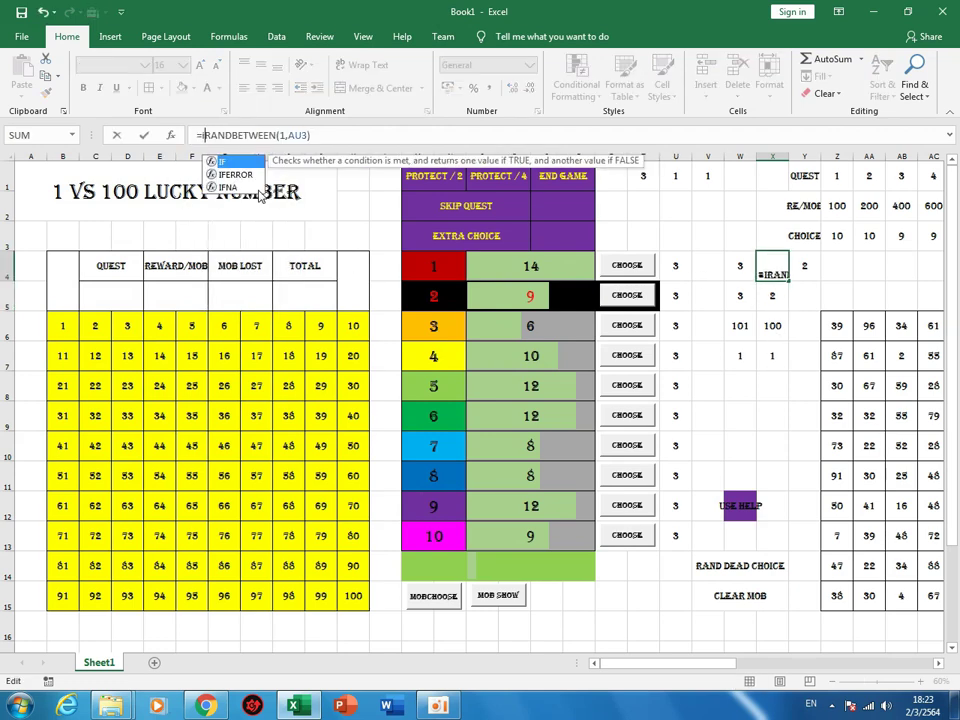
text(()
click(771, 297)
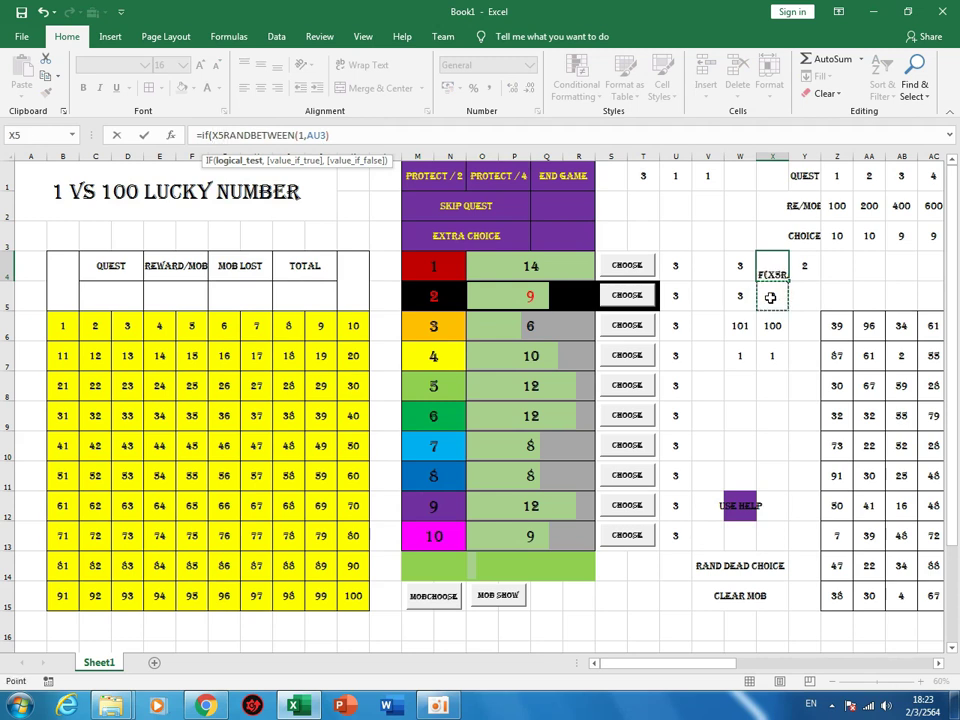
text(=)
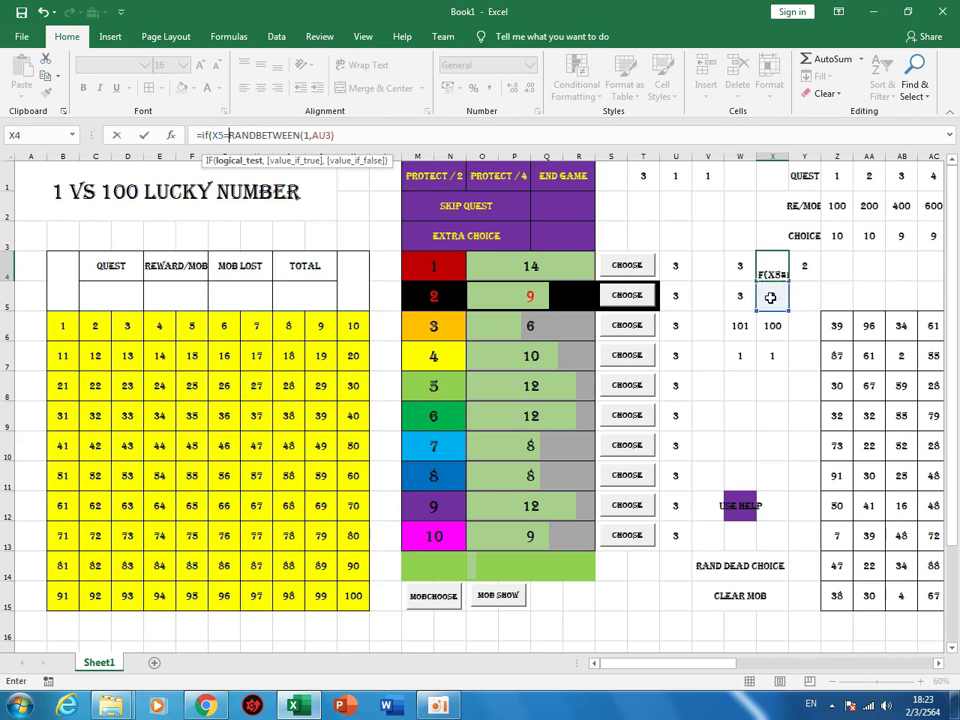
text("",)
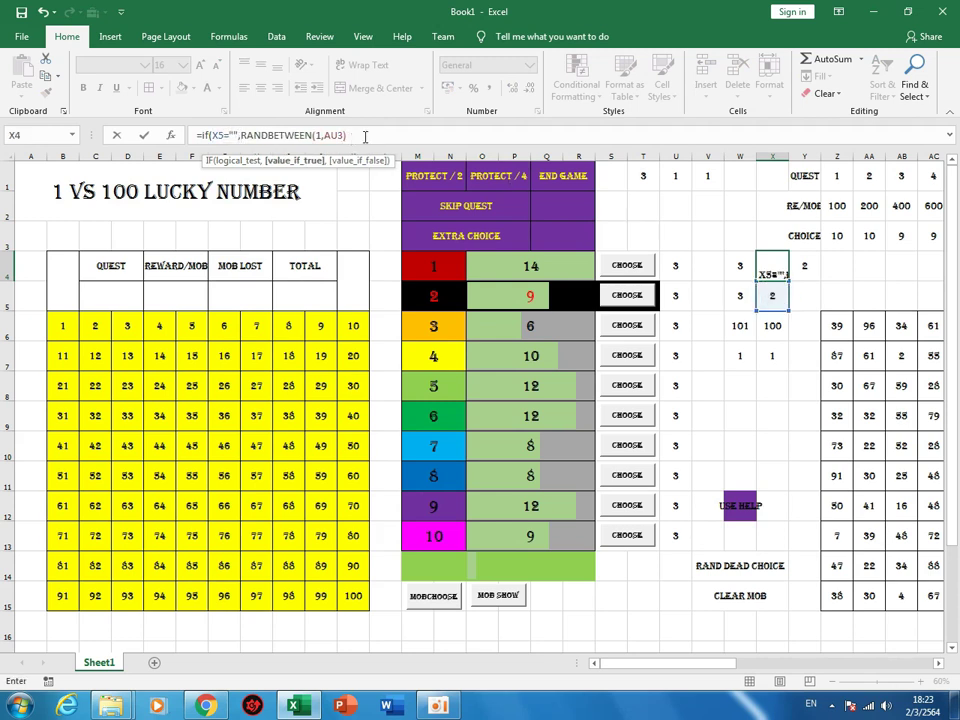
text(,)
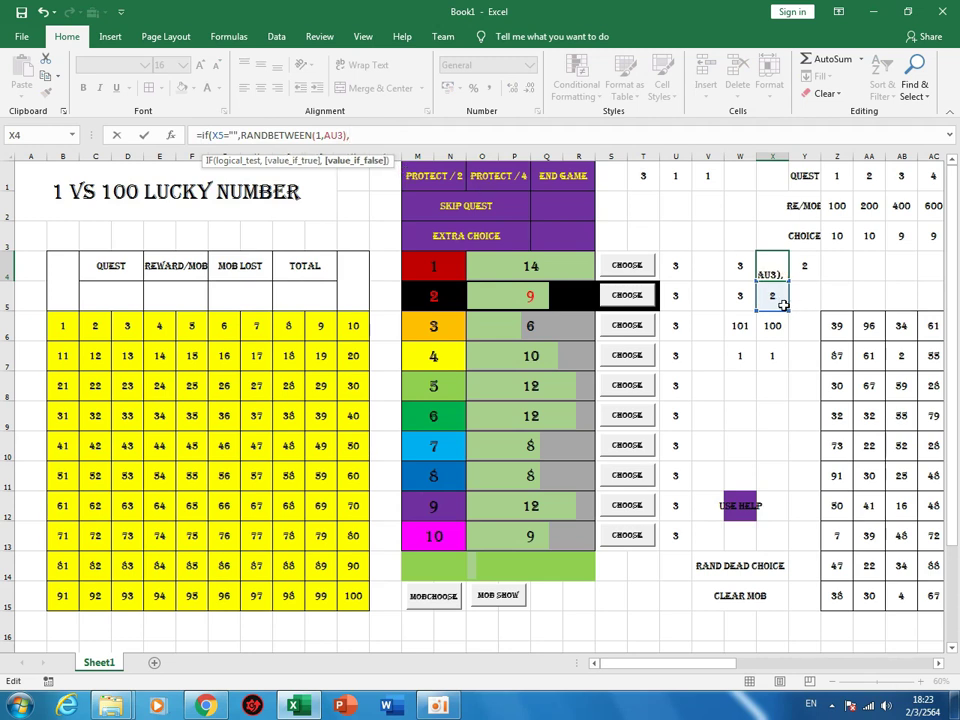
click(781, 303)
text())
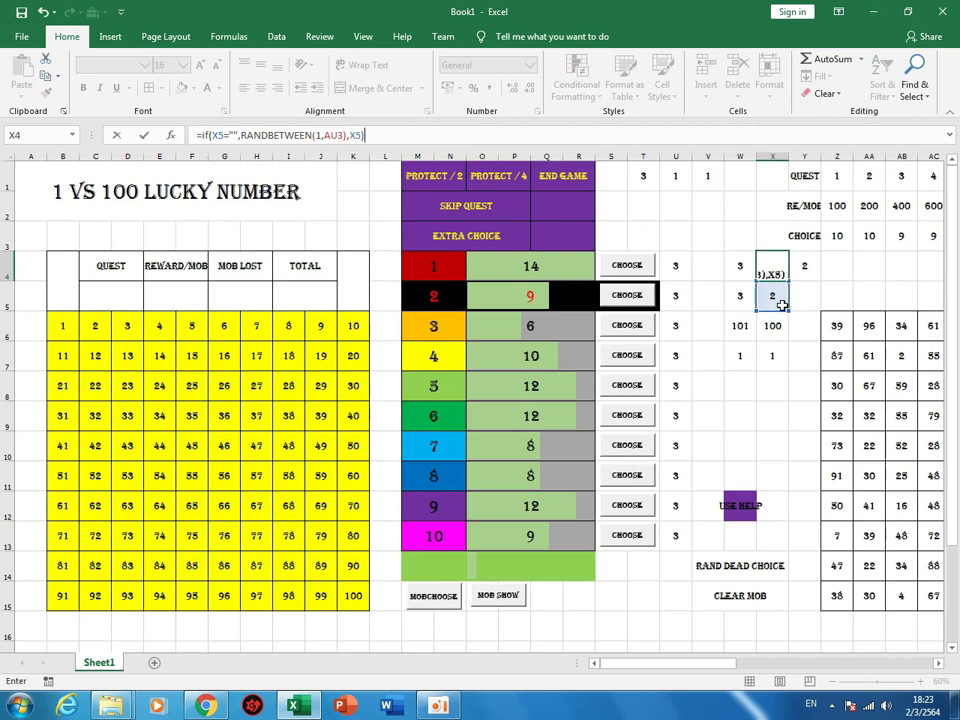
key(Return)
click(740, 415)
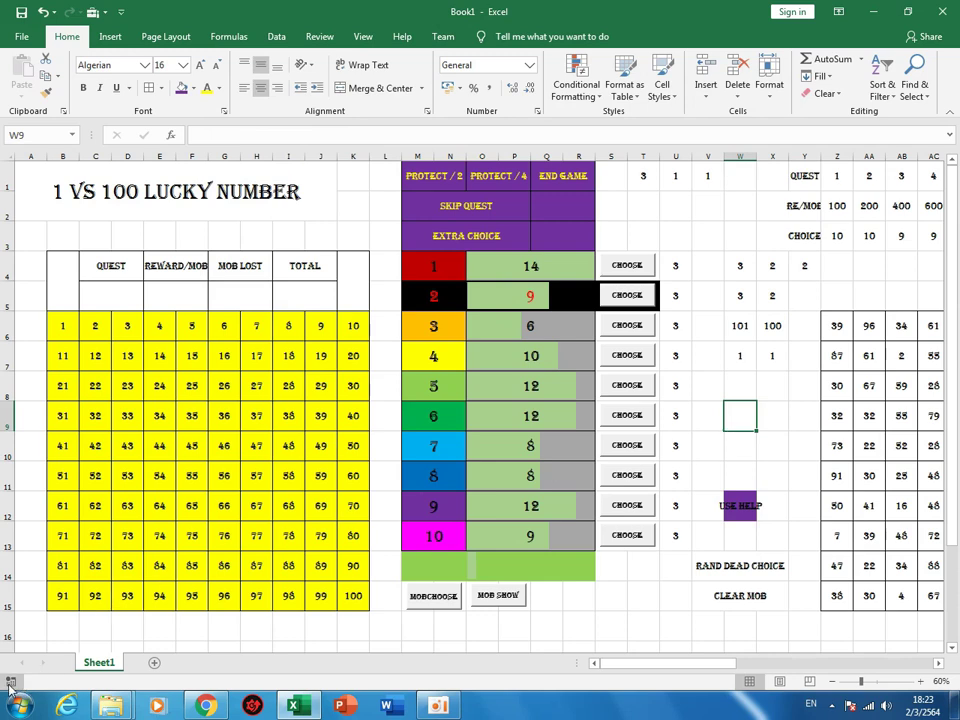
- Duplicate the MOB SHOW button and relabel the copy RAND DEAD
right_click(497, 596)
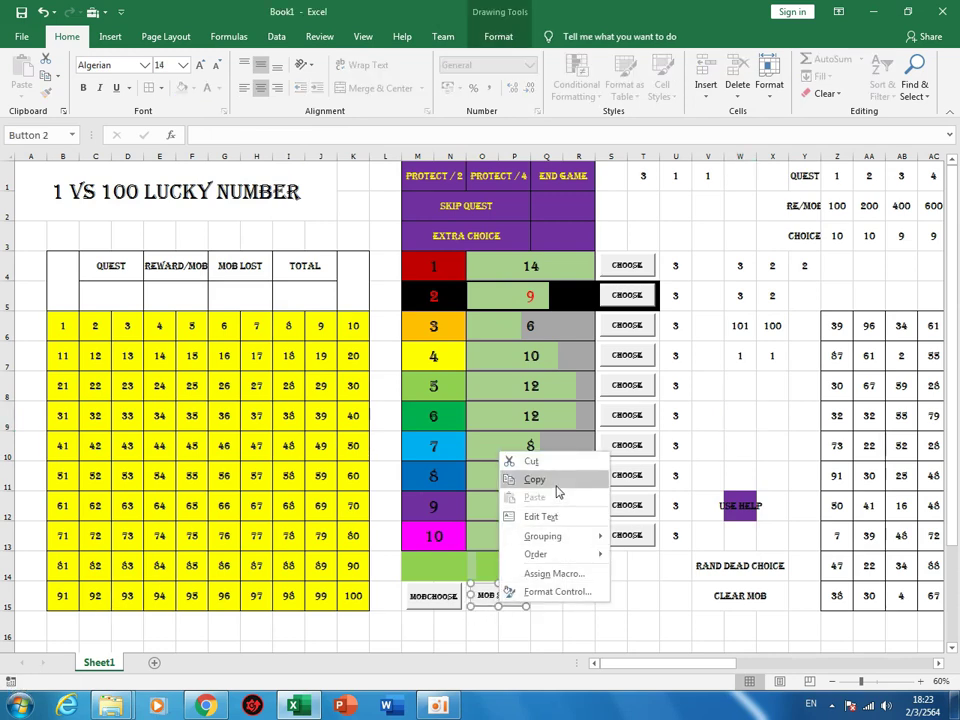
click(553, 484)
key(ctrl+v)
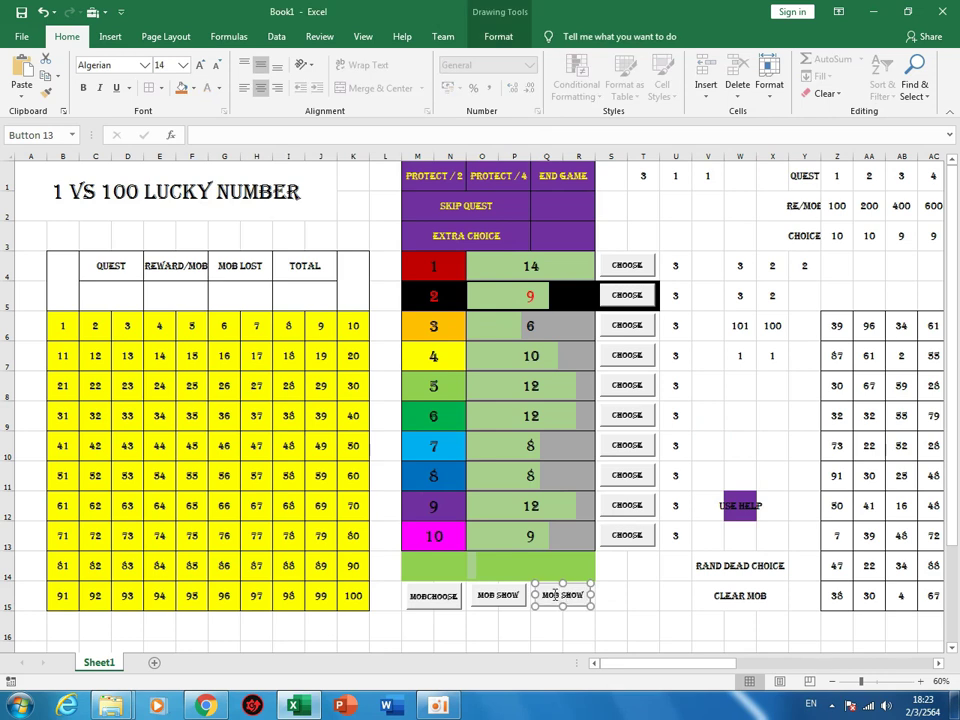
click(546, 594)
key(Delete)
key(Delete)
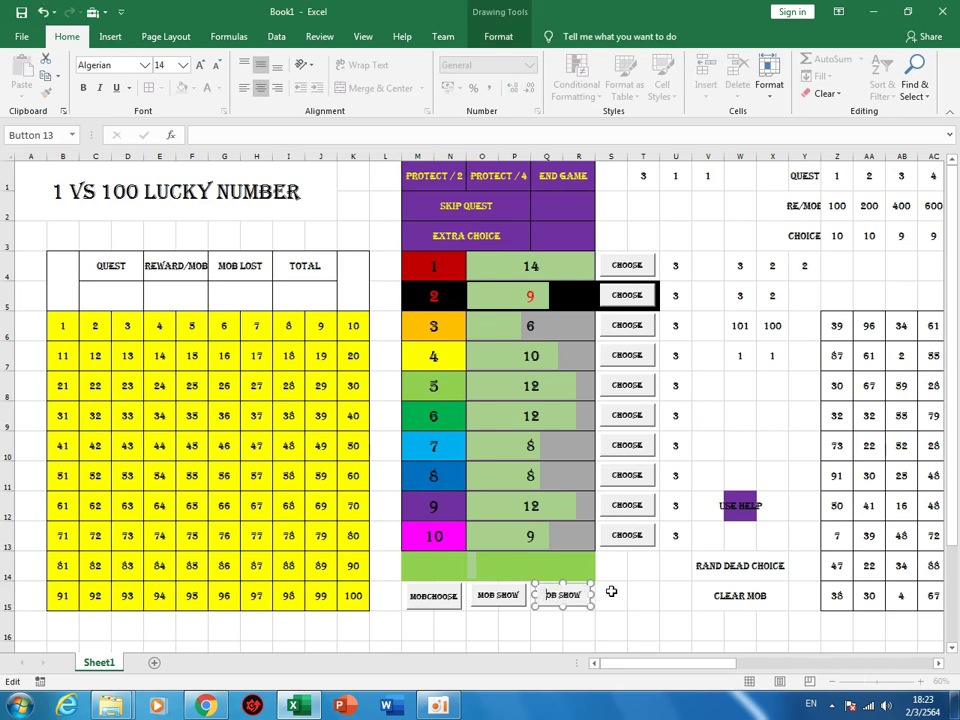
key(Delete)
key(Delete)
text(DEAD)
click(617, 591)
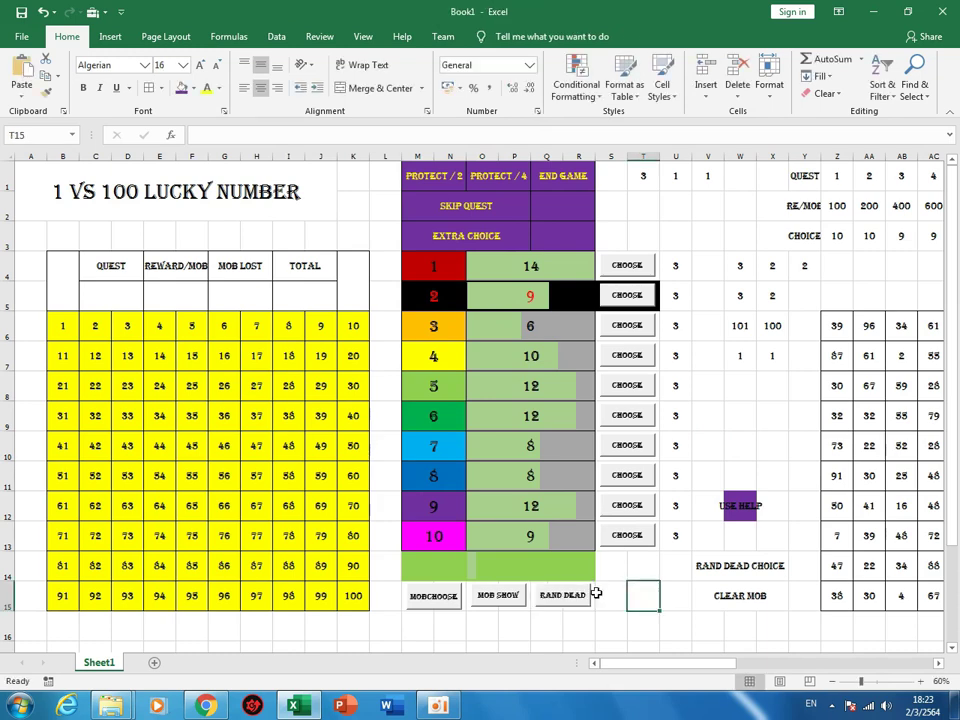
- Move the RAND DEAD button beneath the MOB SHOW button and deselect it
right_click(585, 593)
key(Escape)
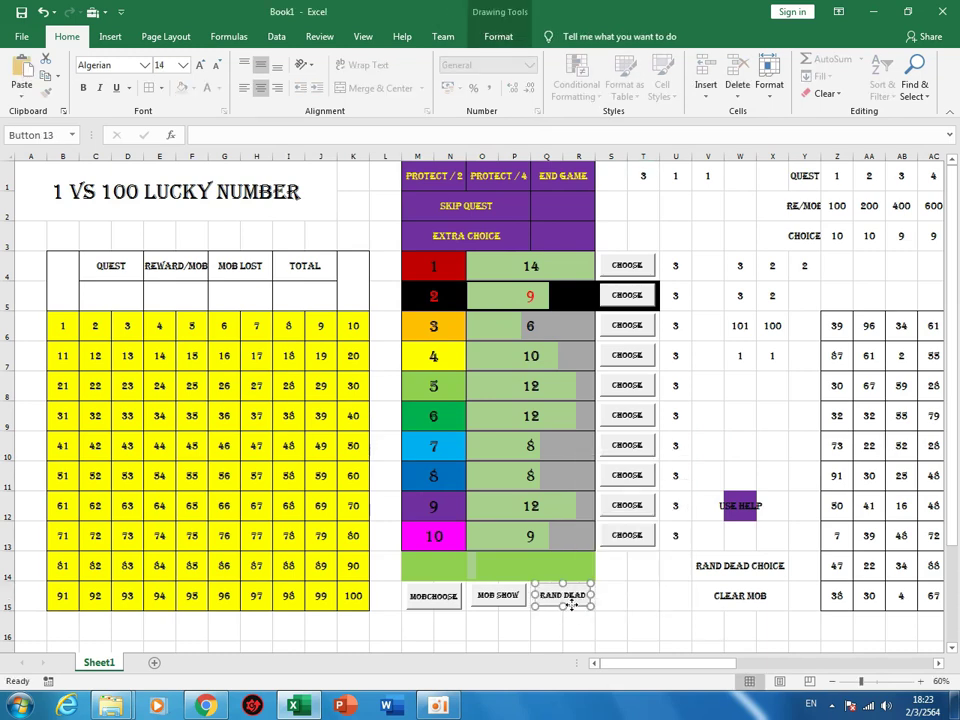
drag(571, 605, 507, 636)
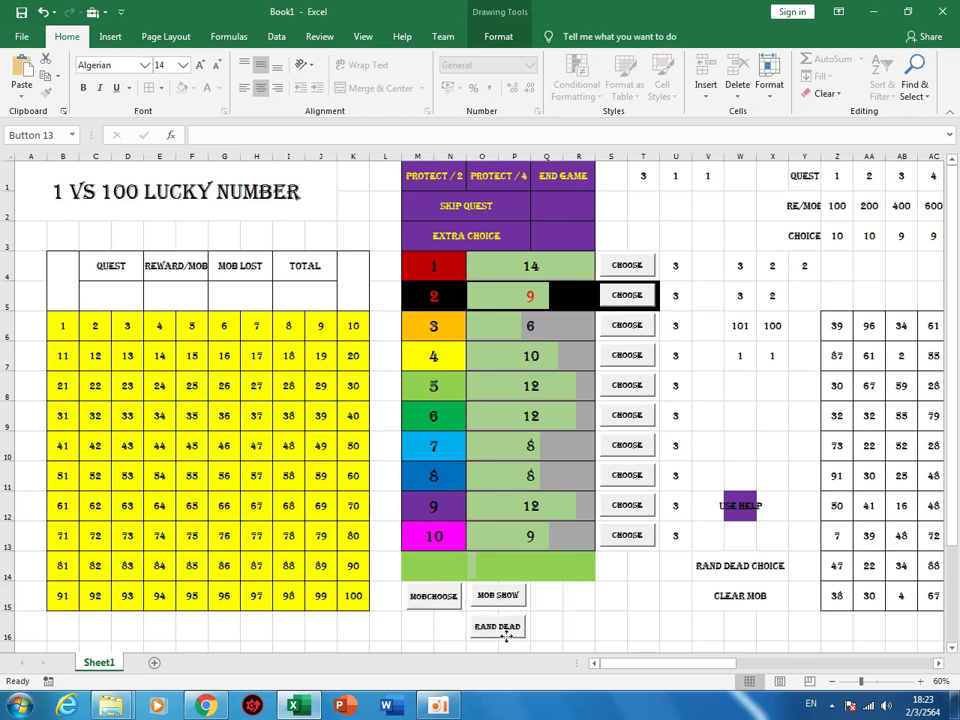
click(610, 627)
right_click(510, 636)
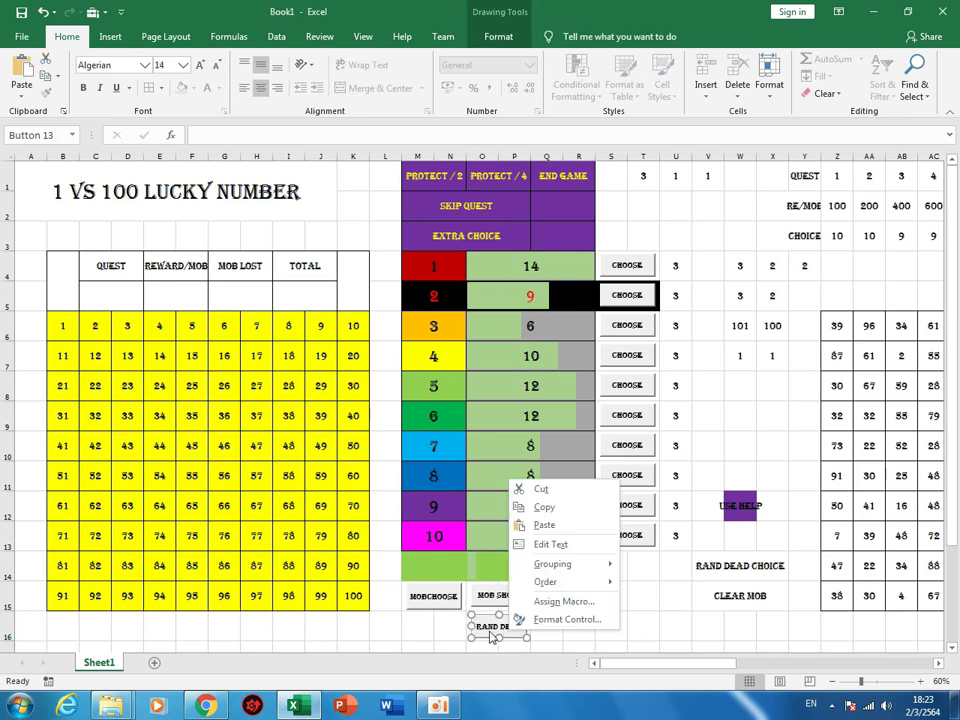
key(Escape)
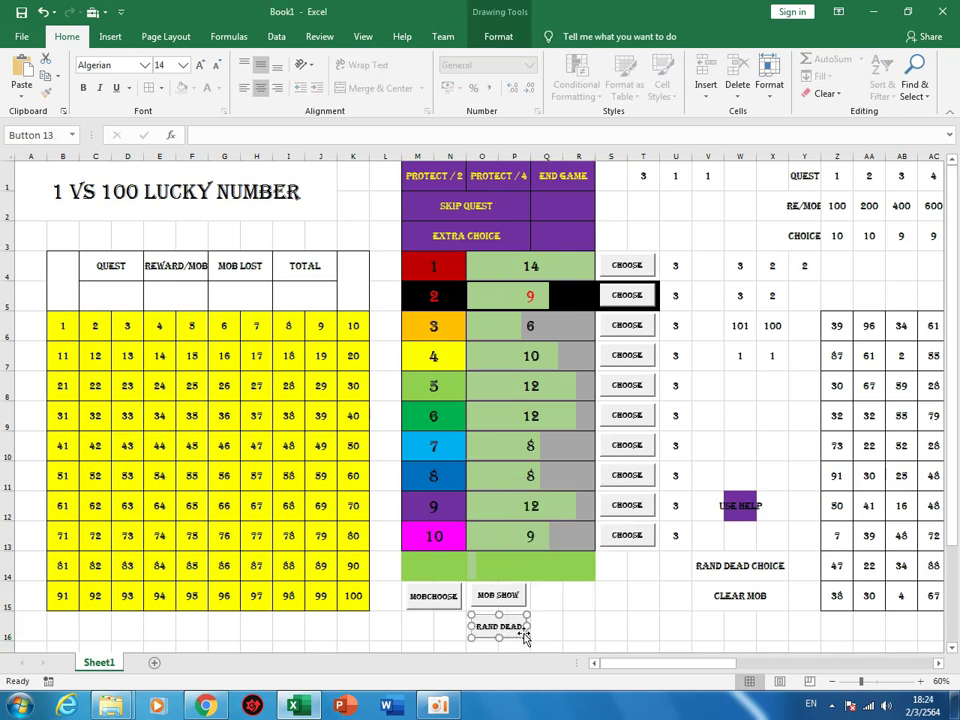
click(627, 617)
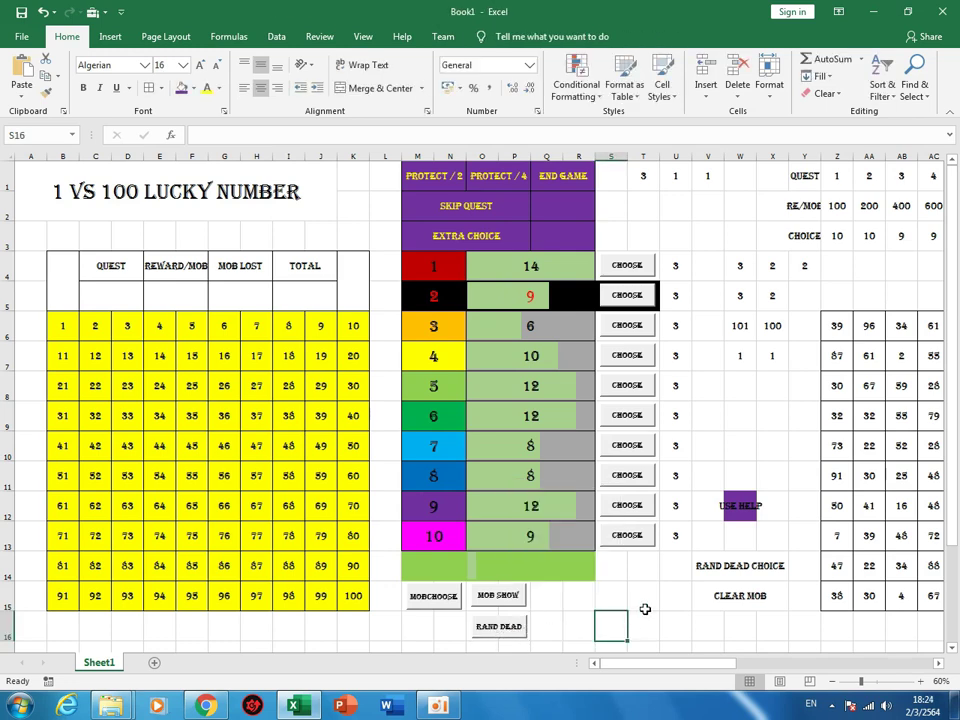
- Clear W5 and Y4, test a CHOOSE button, then run RAND DEAD to regenerate mob counts
click(753, 299)
key(Delete)
click(804, 265)
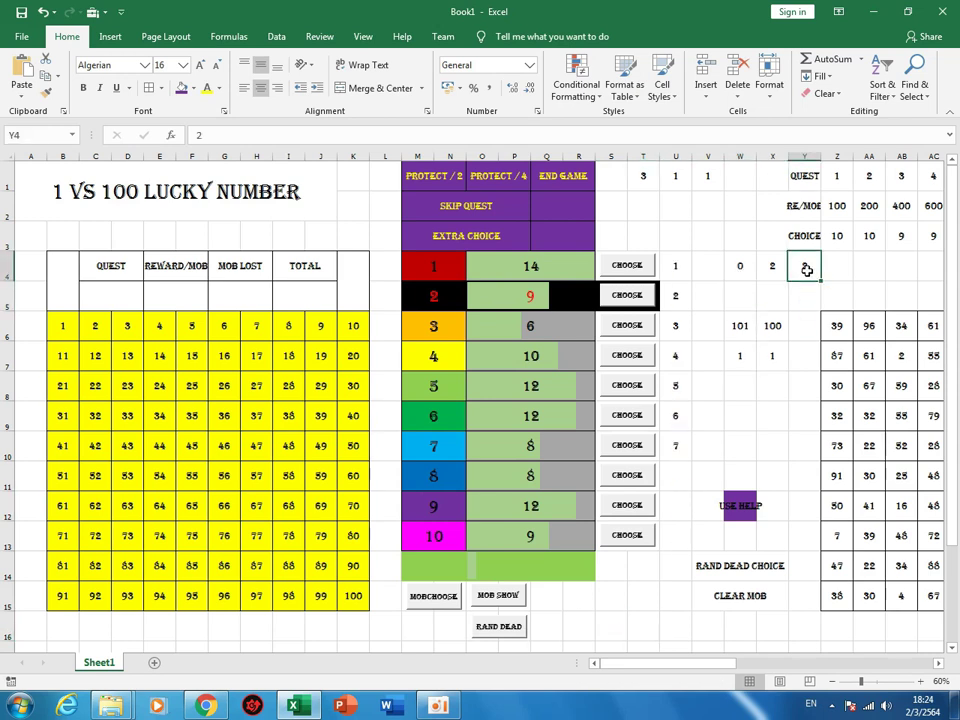
click(736, 442)
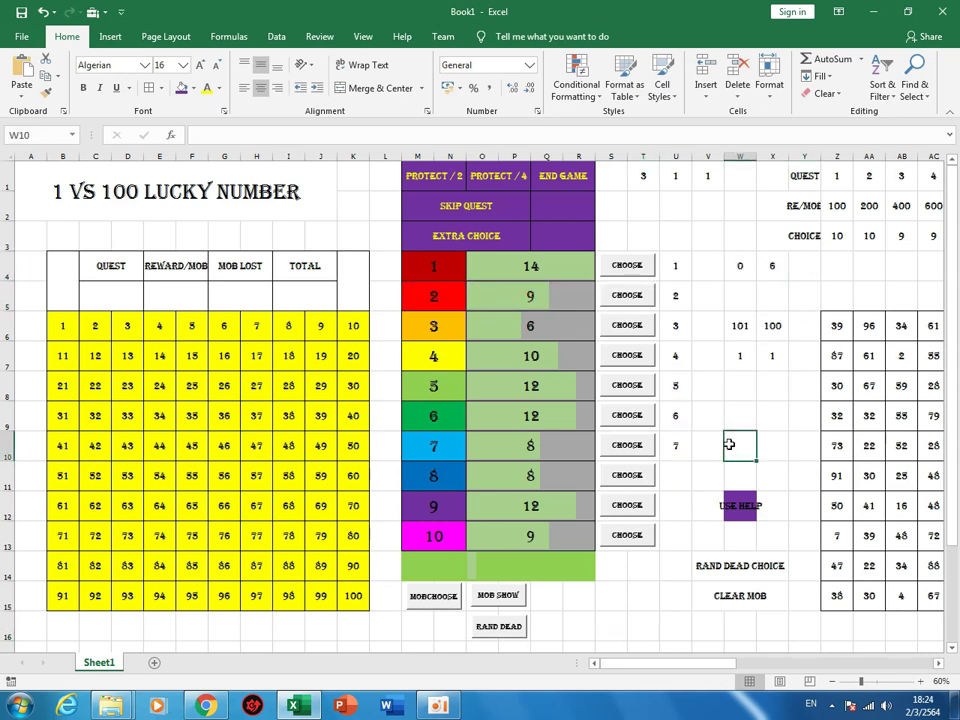
click(629, 385)
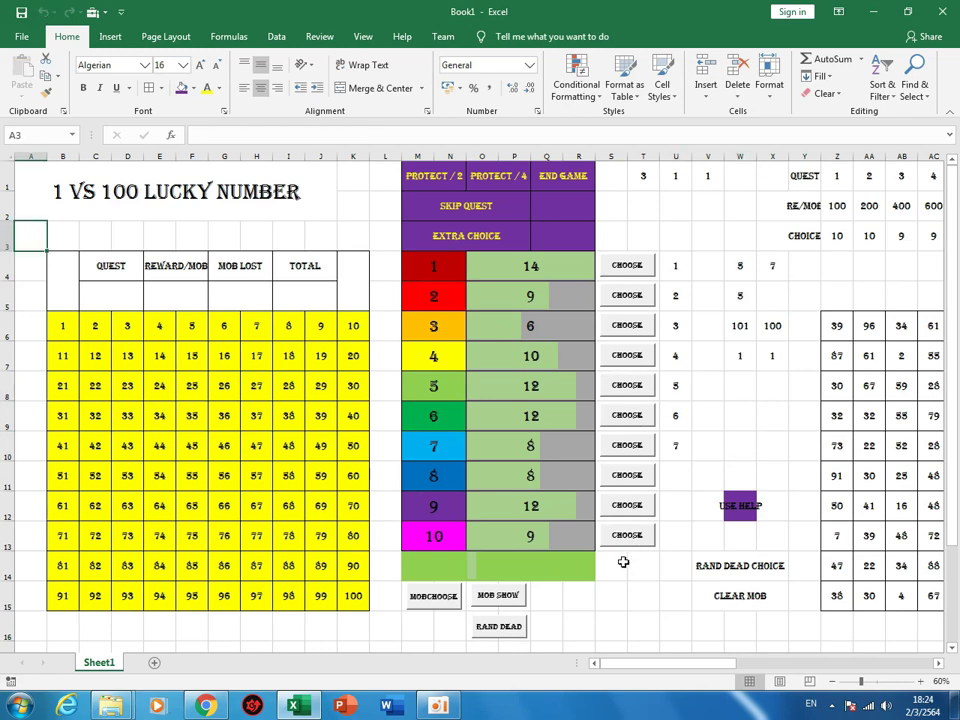
click(489, 630)
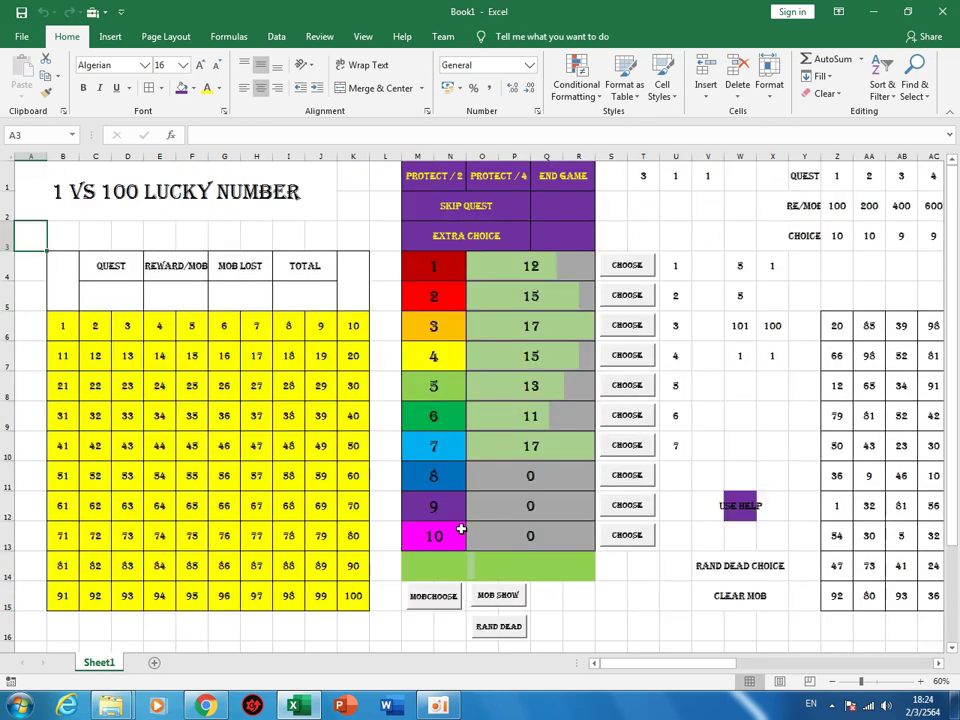
- Assign the randdead macro to the RAND DEAD button and test it
right_click(499, 626)
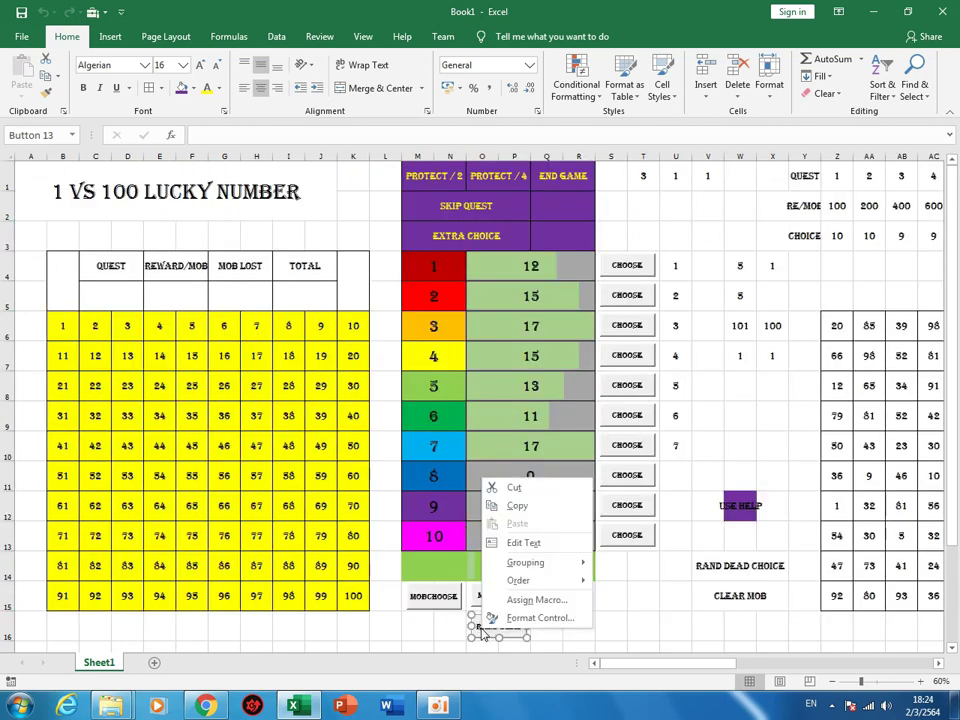
key(Escape)
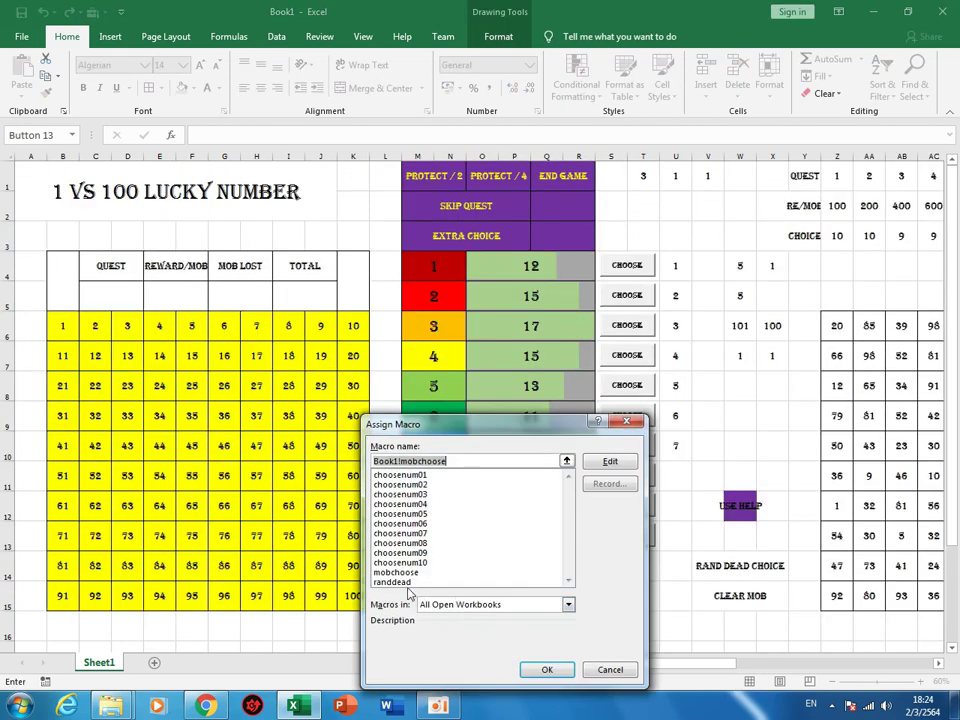
click(400, 581)
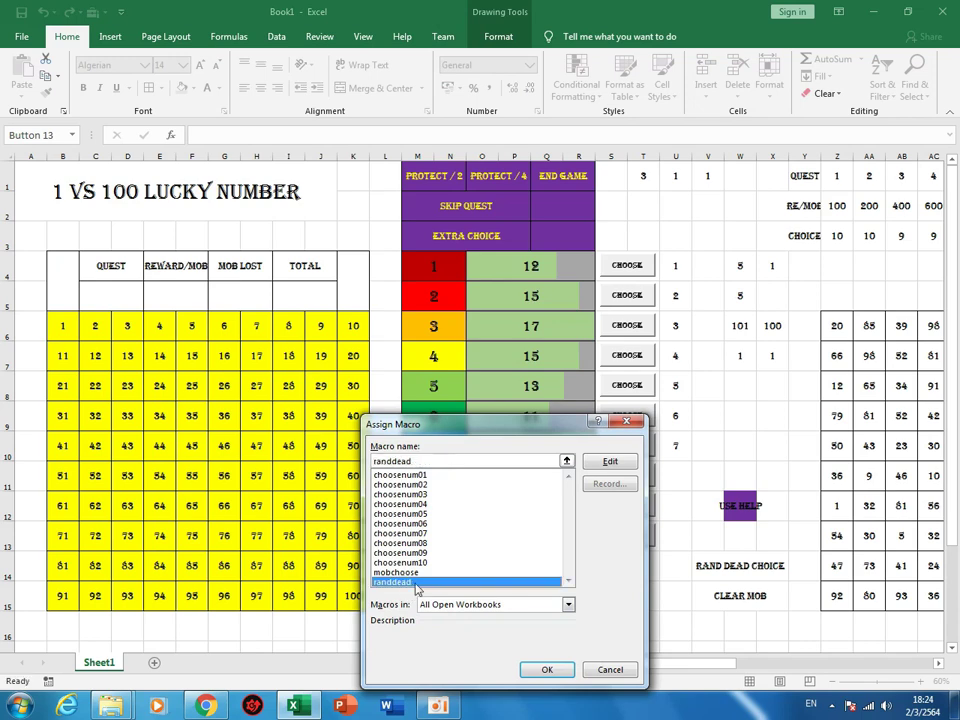
click(550, 670)
click(594, 611)
click(515, 630)
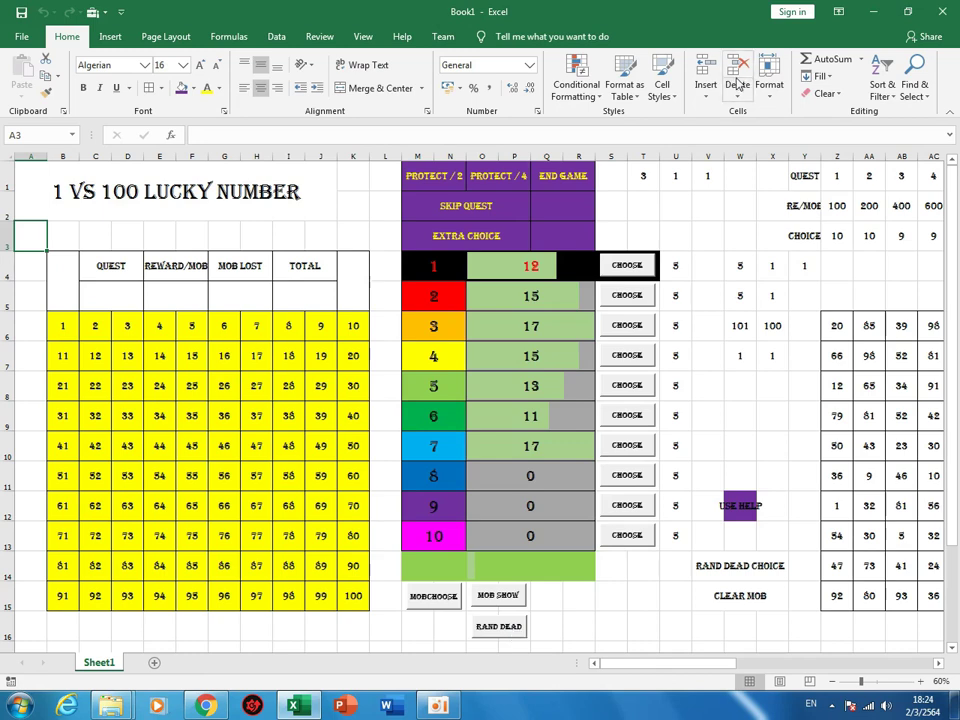
- Open the View Macros list and select randdead
click(363, 36)
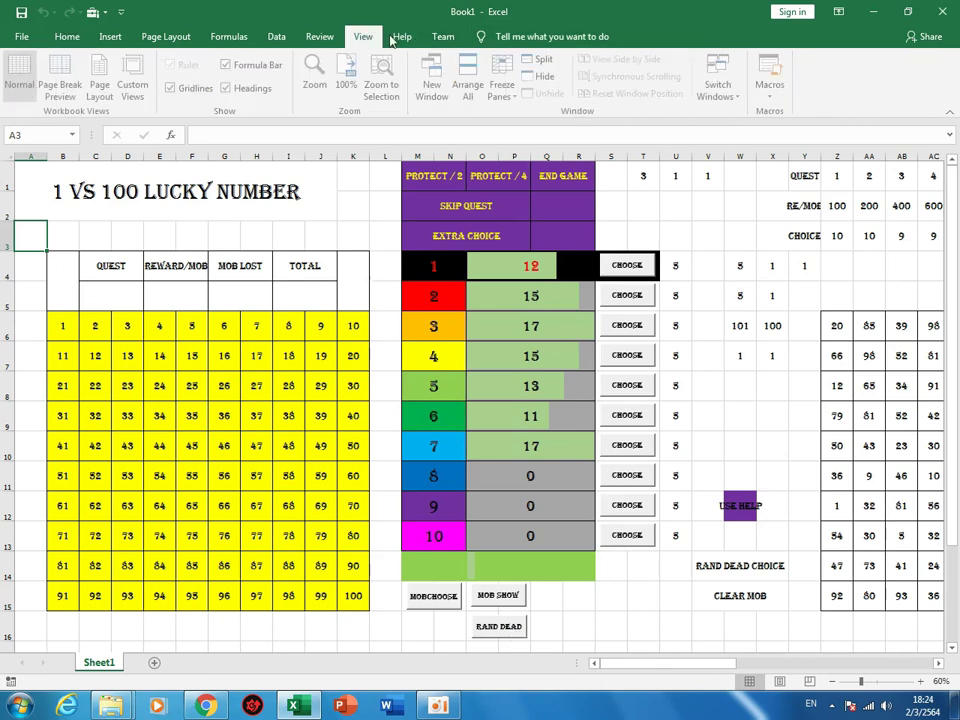
click(770, 90)
click(790, 112)
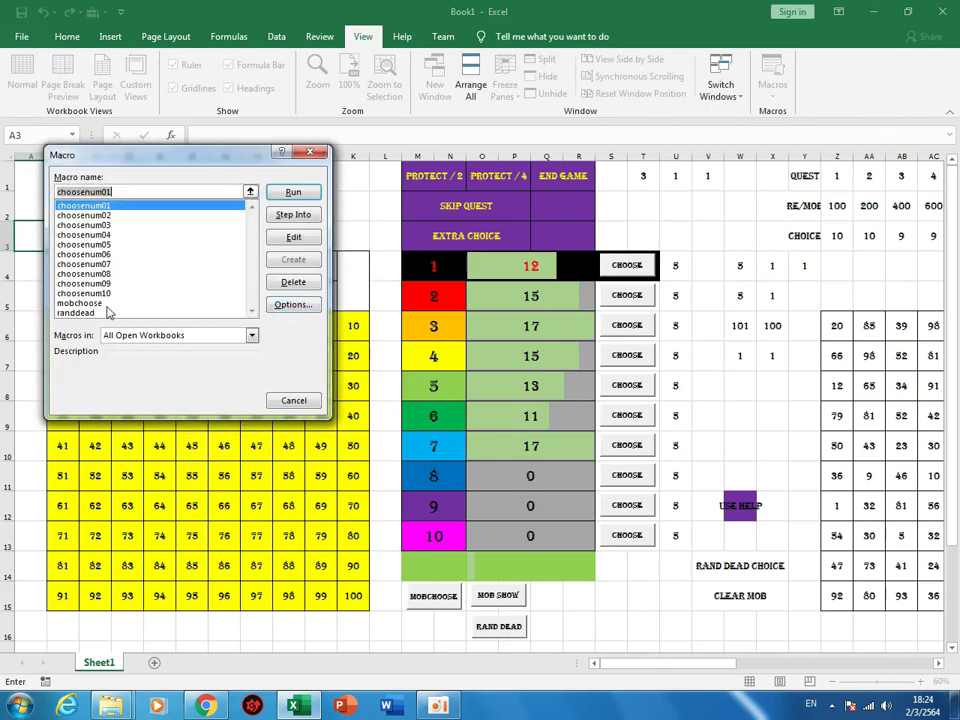
click(76, 312)
- Open randdead for editing and copy the Dim startloop and For startloop = 1 To 100 lines from mobchoose
click(293, 238)
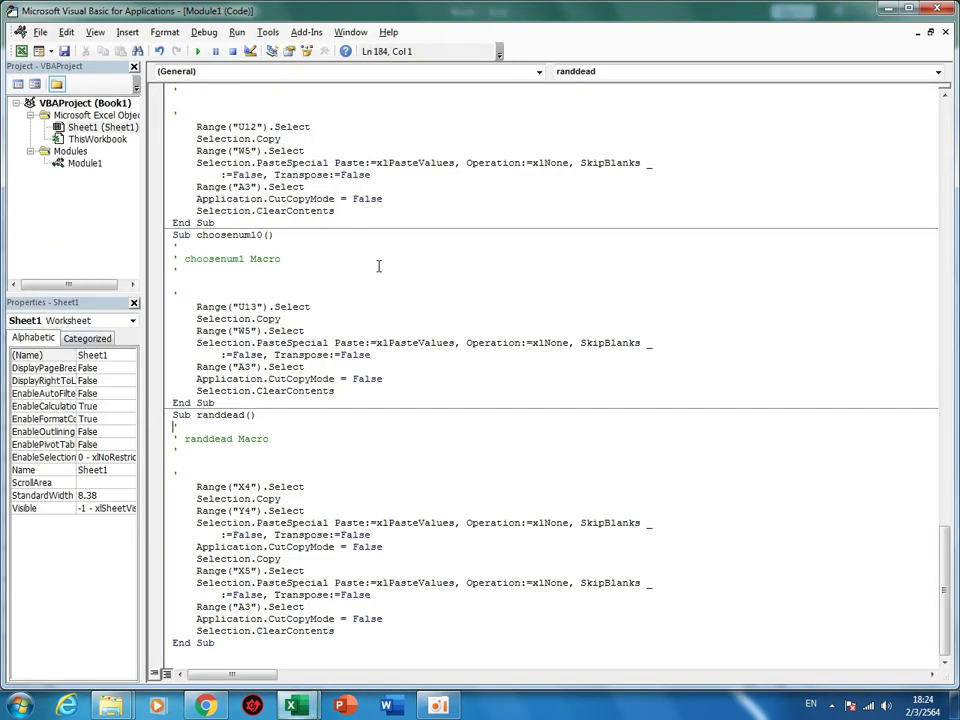
scroll(493, 443, up, 7)
scroll(493, 443, up, 9)
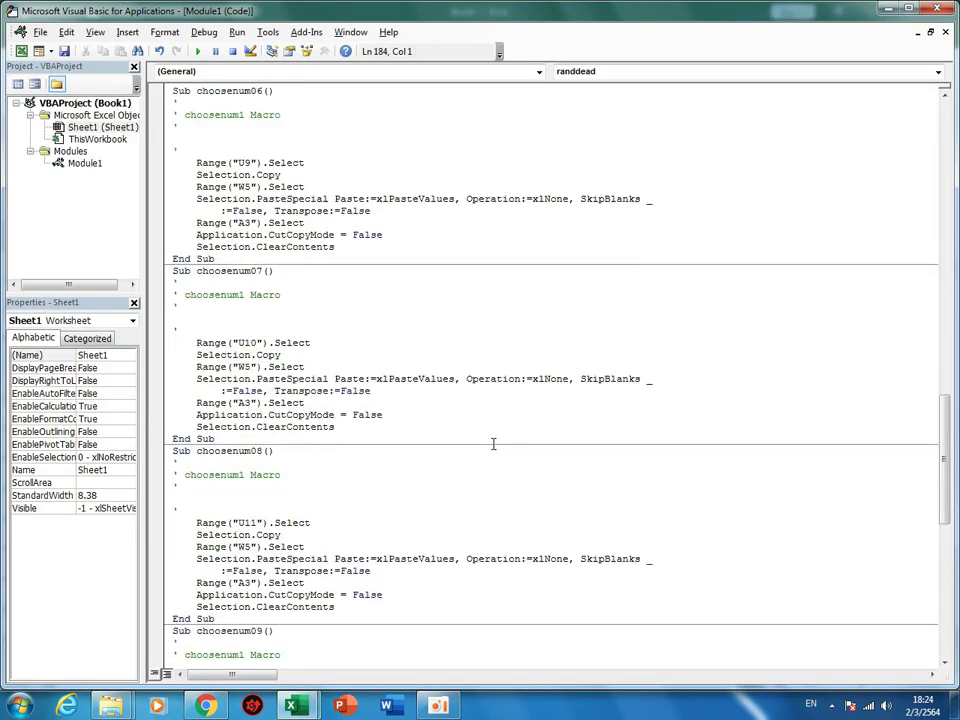
scroll(493, 443, up, 7)
scroll(493, 443, up, 20)
scroll(493, 443, up, 6)
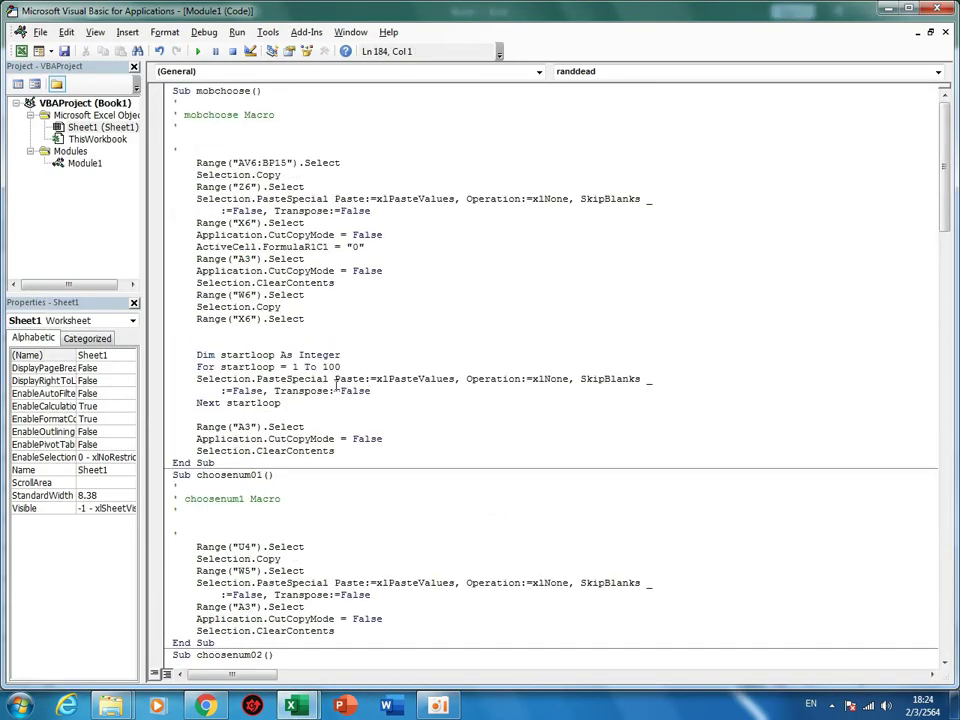
drag(198, 355, 363, 369)
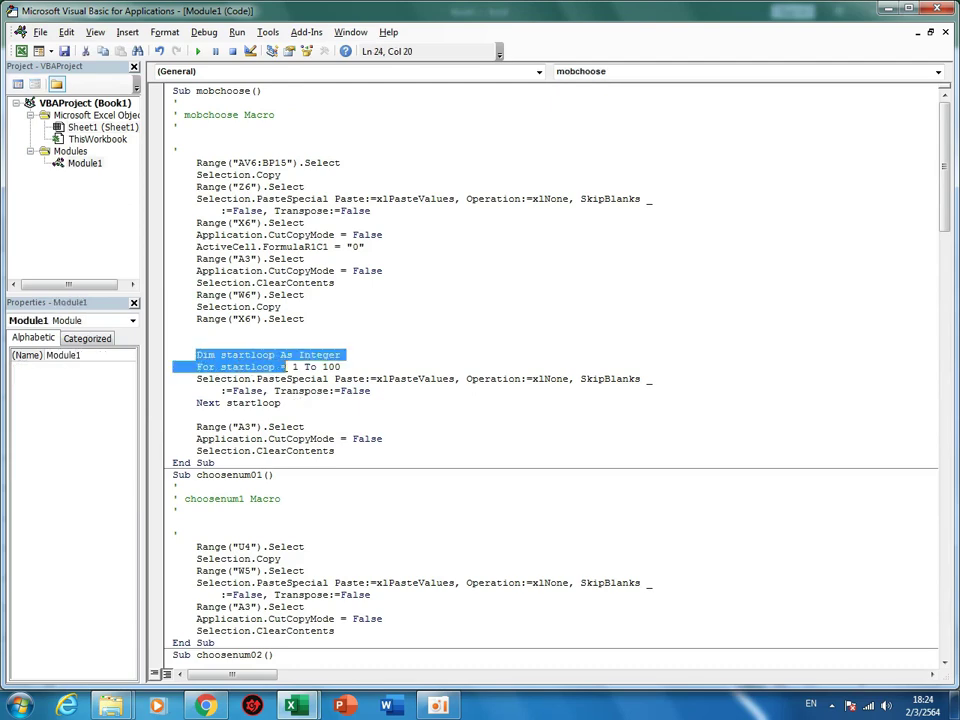
scroll(366, 369, down, 15)
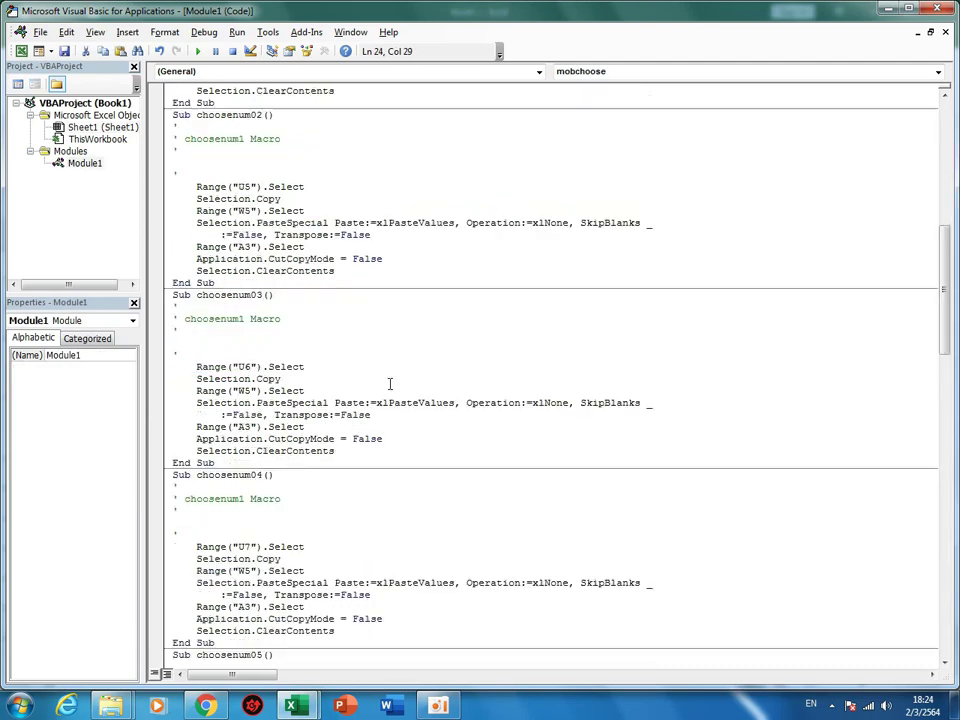
scroll(390, 384, down, 17)
scroll(400, 416, down, 12)
scroll(405, 422, down, 8)
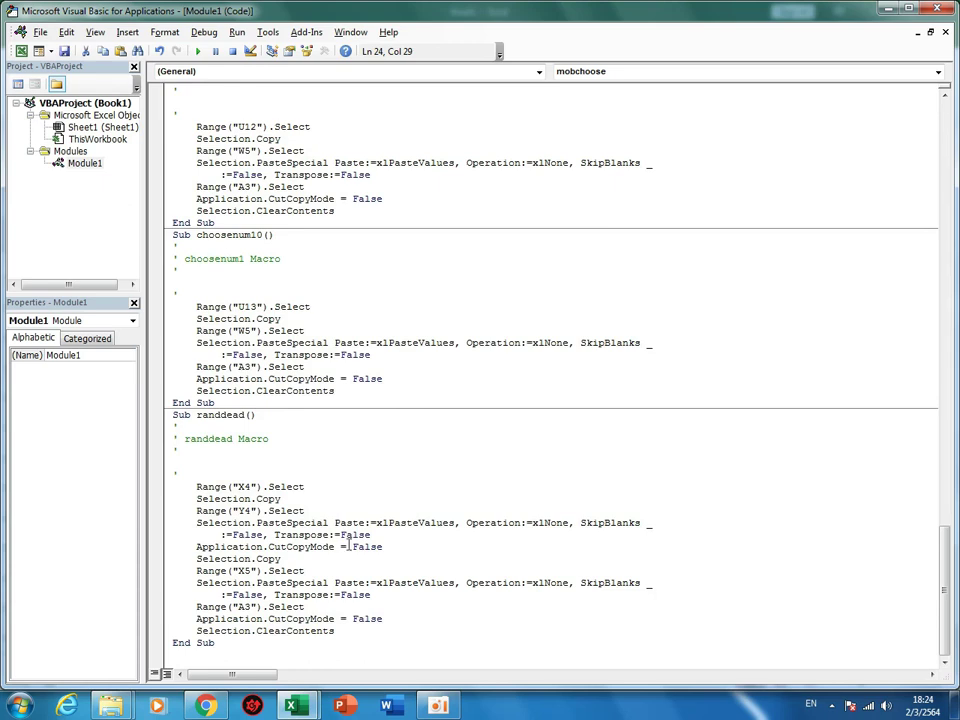
- Paste the loop lines after Range("X5").Select in randdead and add a blank line
click(316, 568)
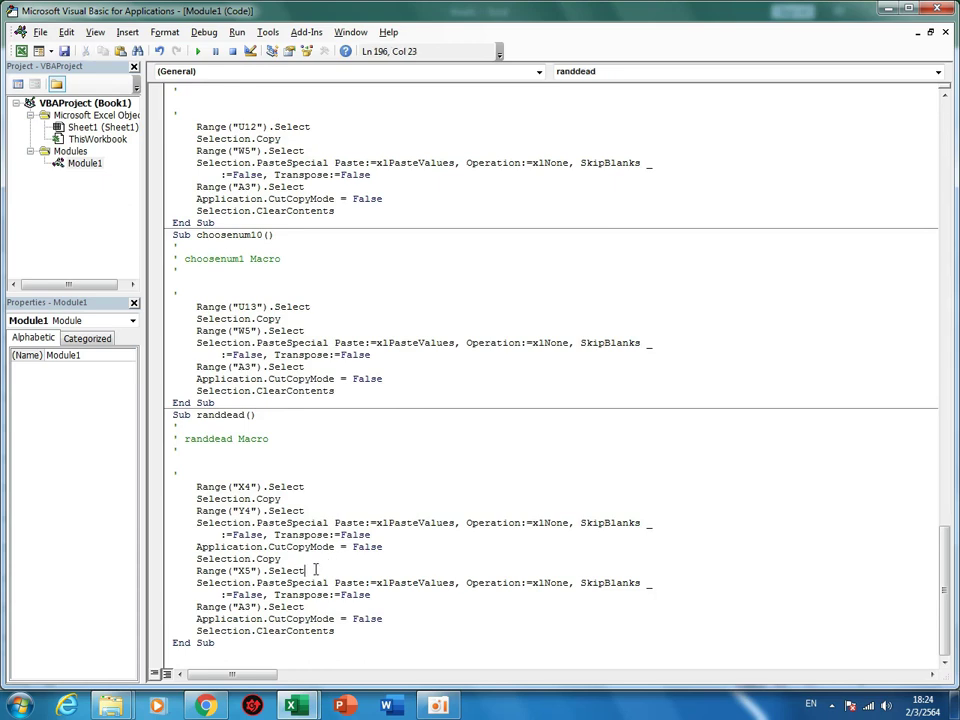
key(Return)
key(Return)
text(Dim startloop As Integer     For startloop = 1 To 100)
scroll(441, 486, down, 1)
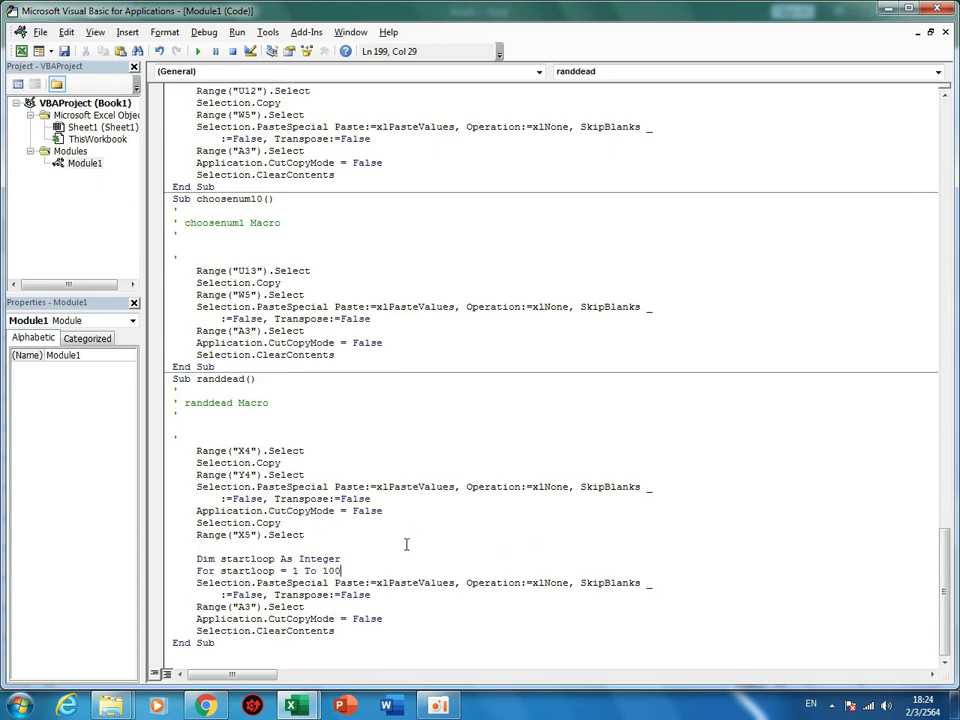
click(372, 594)
key(Return)
key(Return)
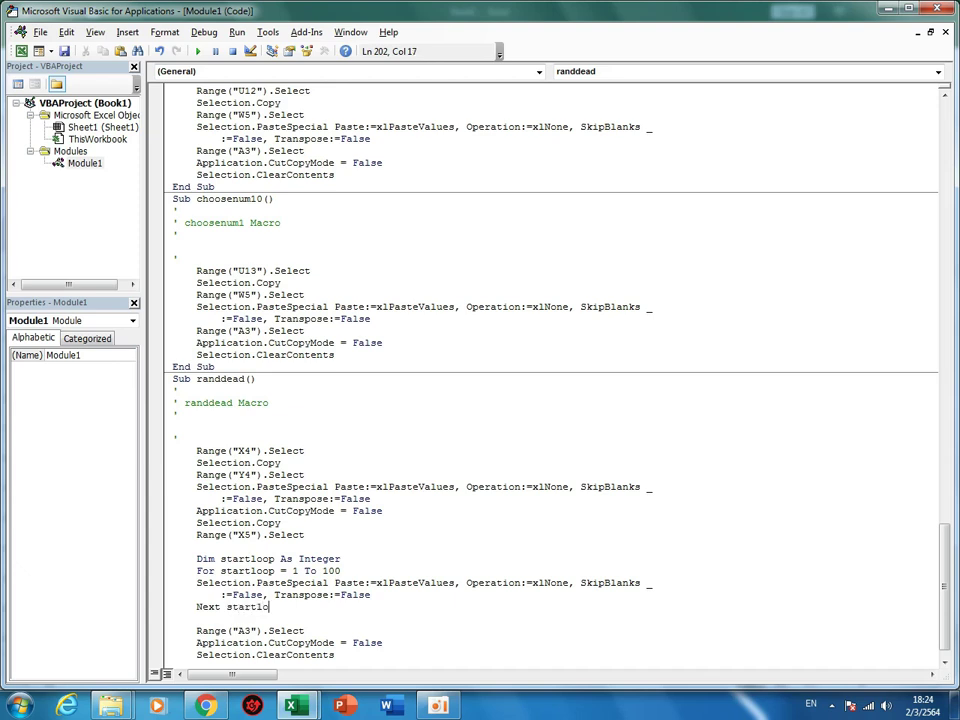
- Change the randdead For loop end value from 100 to 25 and return to the Excel game sheet
click(322, 570)
double_click(322, 570)
text(25)
key(alt+F11)
click(592, 358)
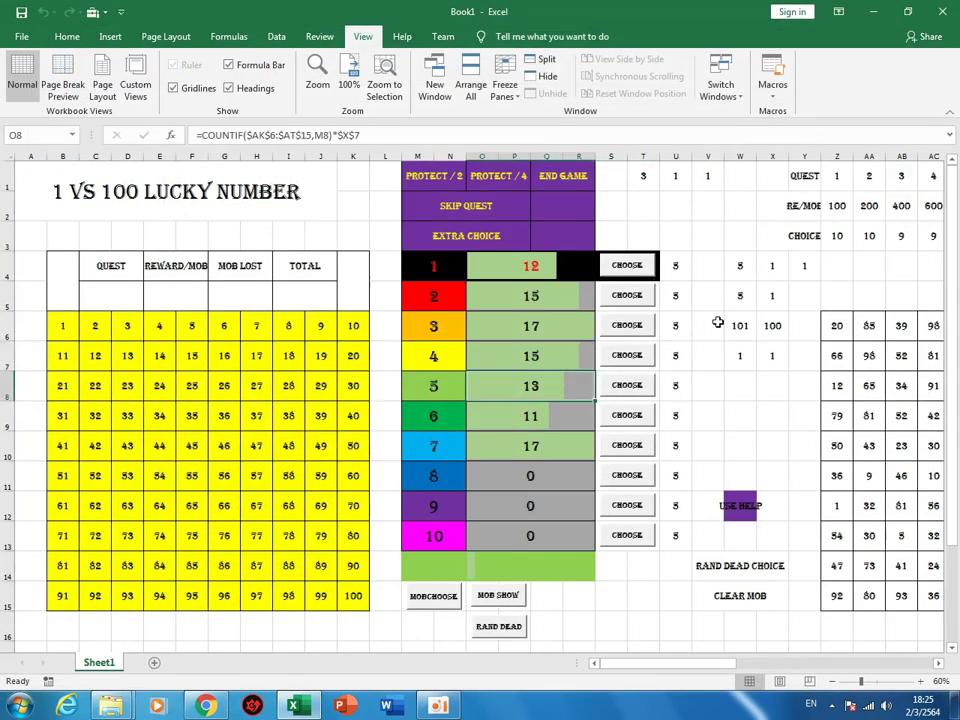
- Clear helper cells W5:X5 and run the RAND DEAD macro twice to test it
drag(740, 296, 762, 297)
key(Delete)
click(803, 265)
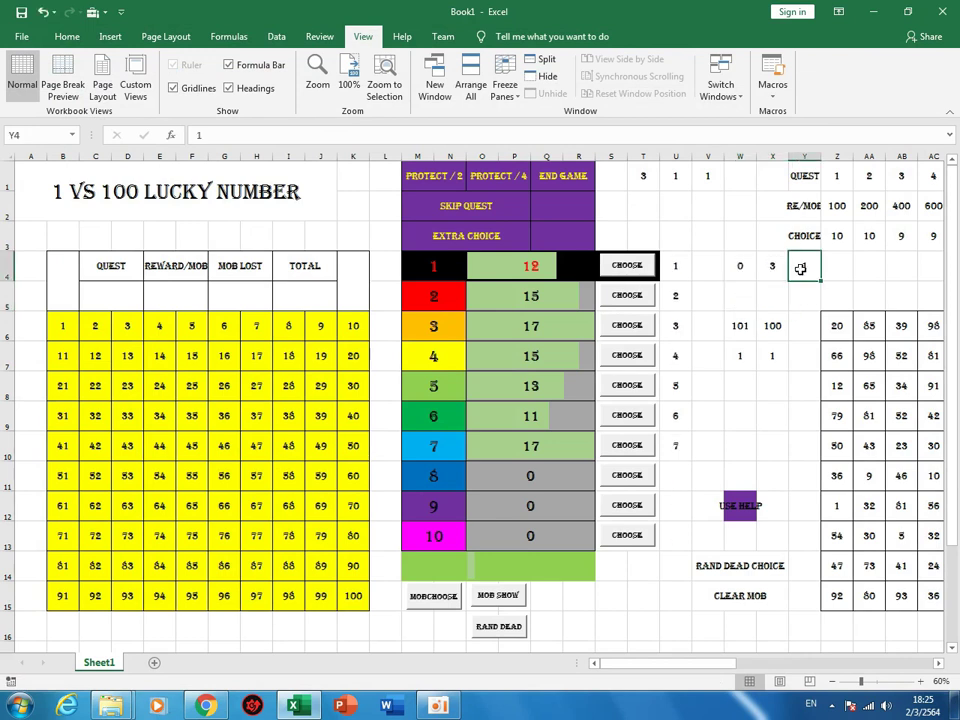
click(626, 390)
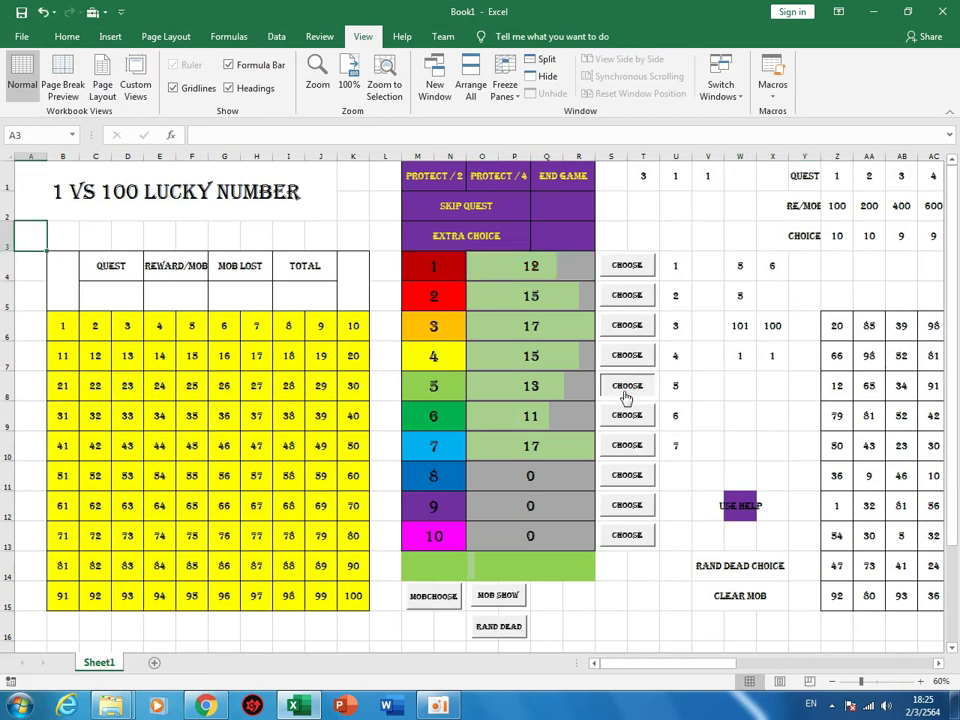
click(499, 627)
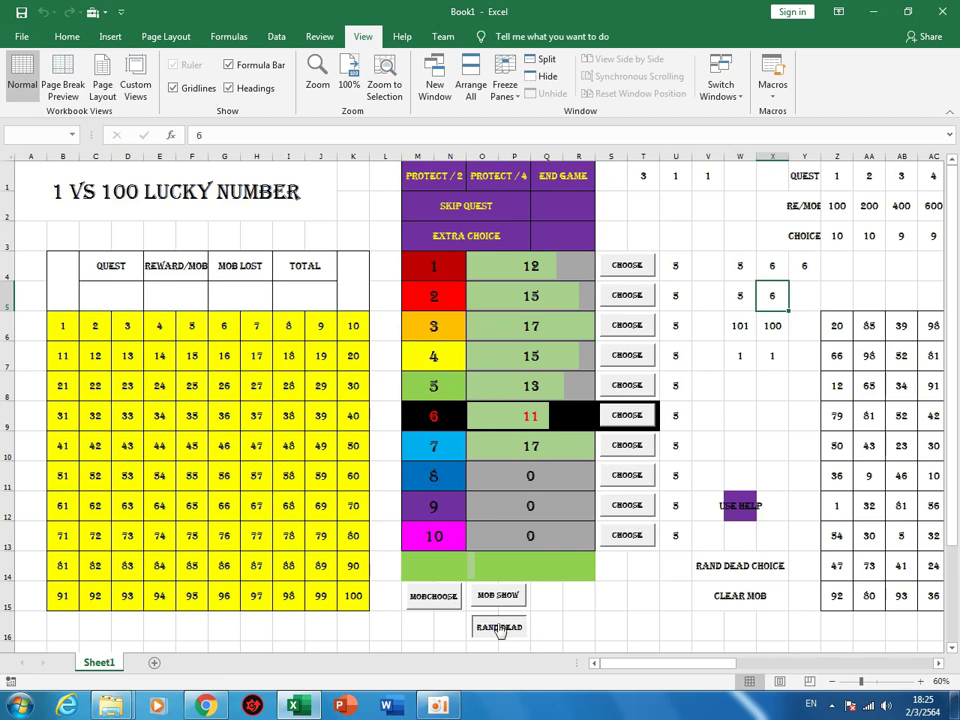
click(499, 627)
- Open the randdead macro for editing from View Macros
click(774, 93)
click(806, 112)
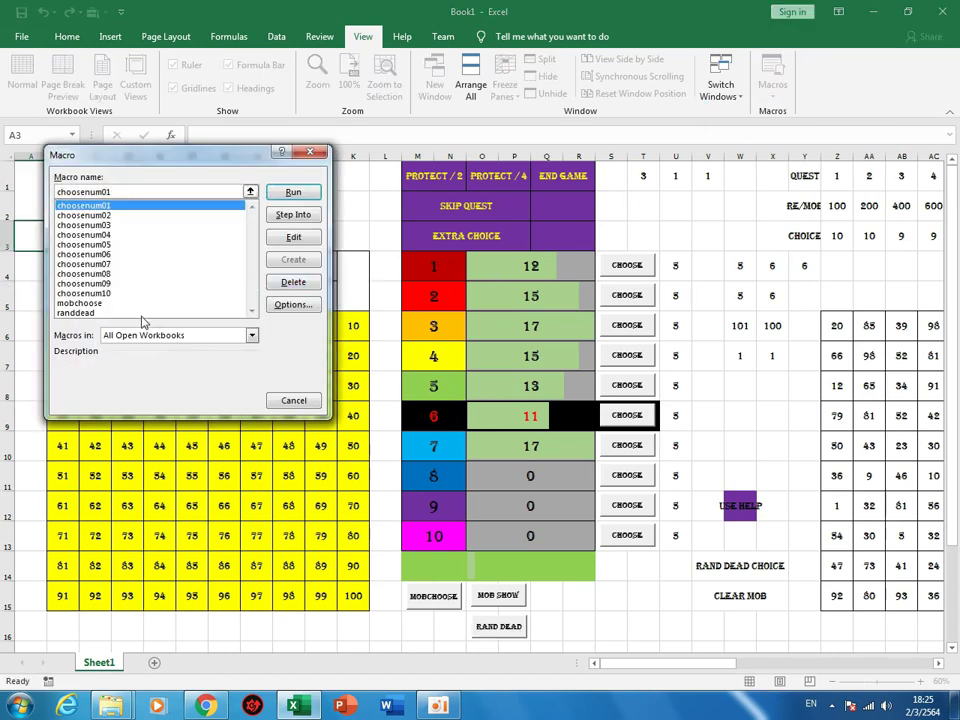
click(76, 312)
click(293, 237)
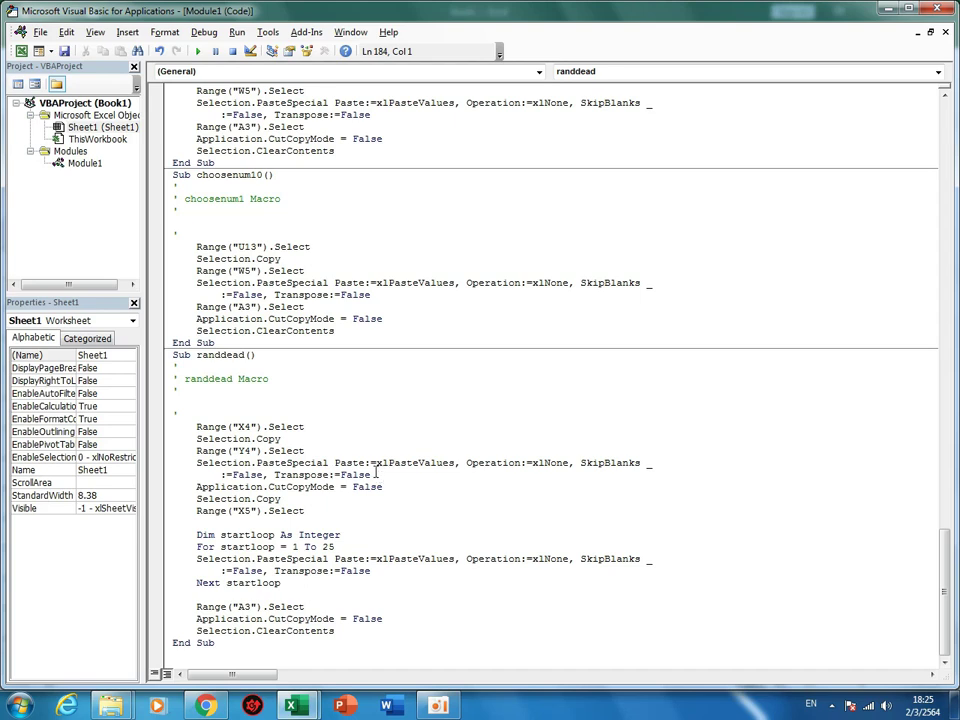
- Move the Dim/For lines under Range("Y4").Select and Next startloop after the first paste
click(325, 451)
key(Return)
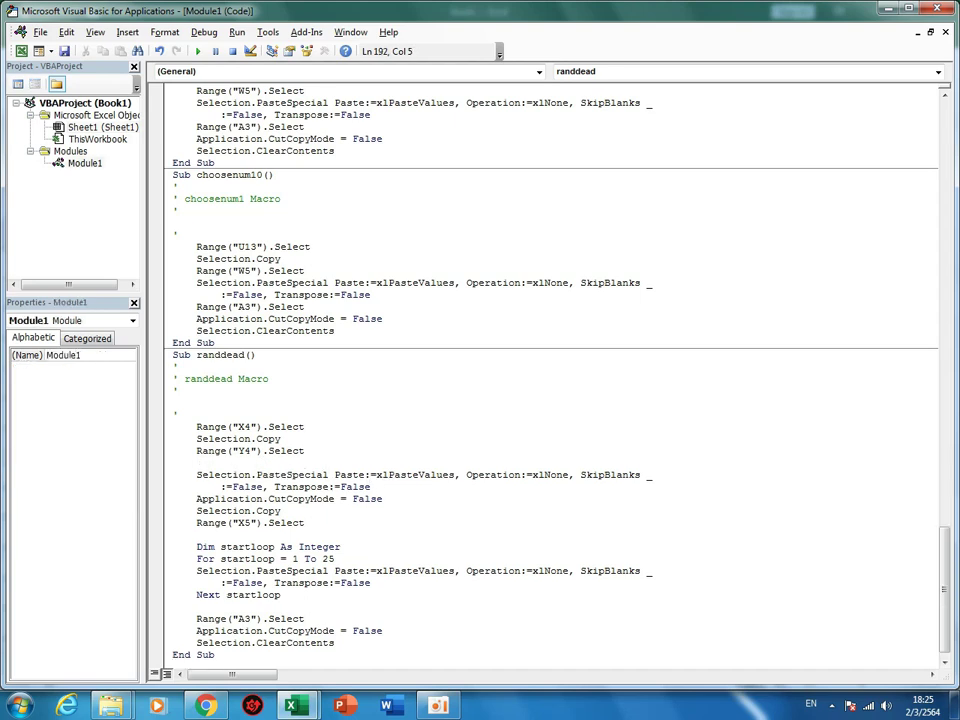
mouse_move(196, 547)
mouse_down()
mouse_move(345, 549)
mouse_move(335, 559)
mouse_up()
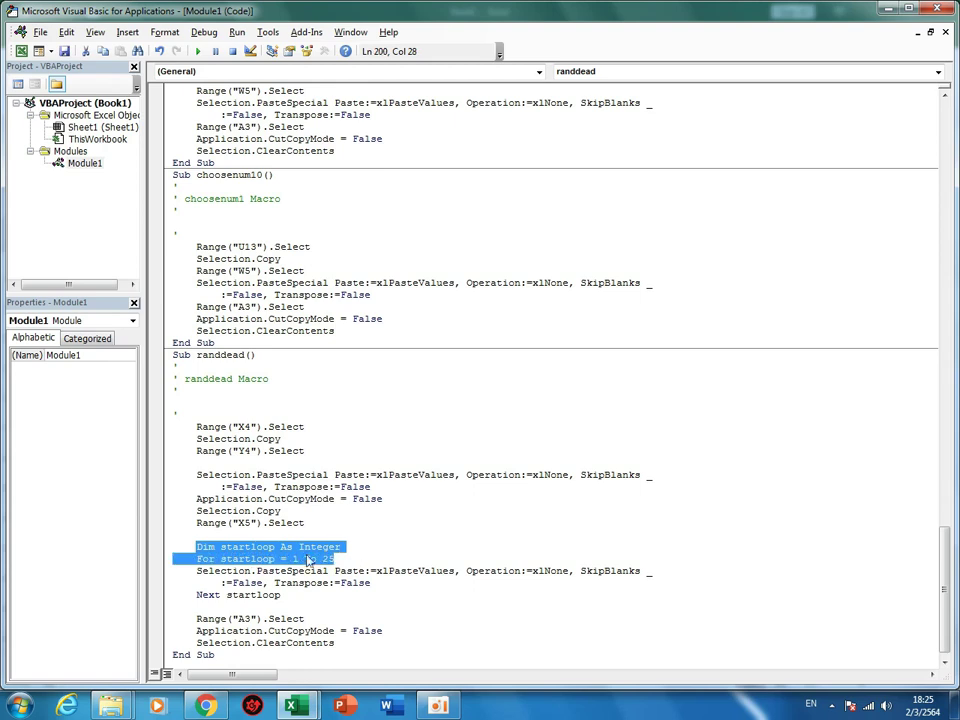
drag(265, 470, 265, 468)
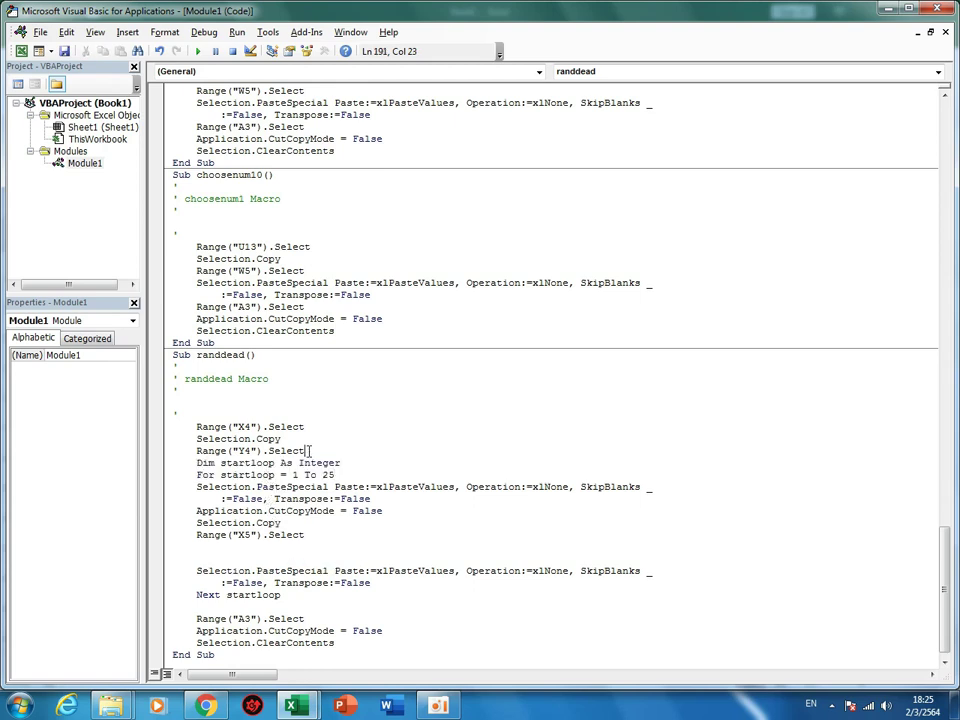
key(Return)
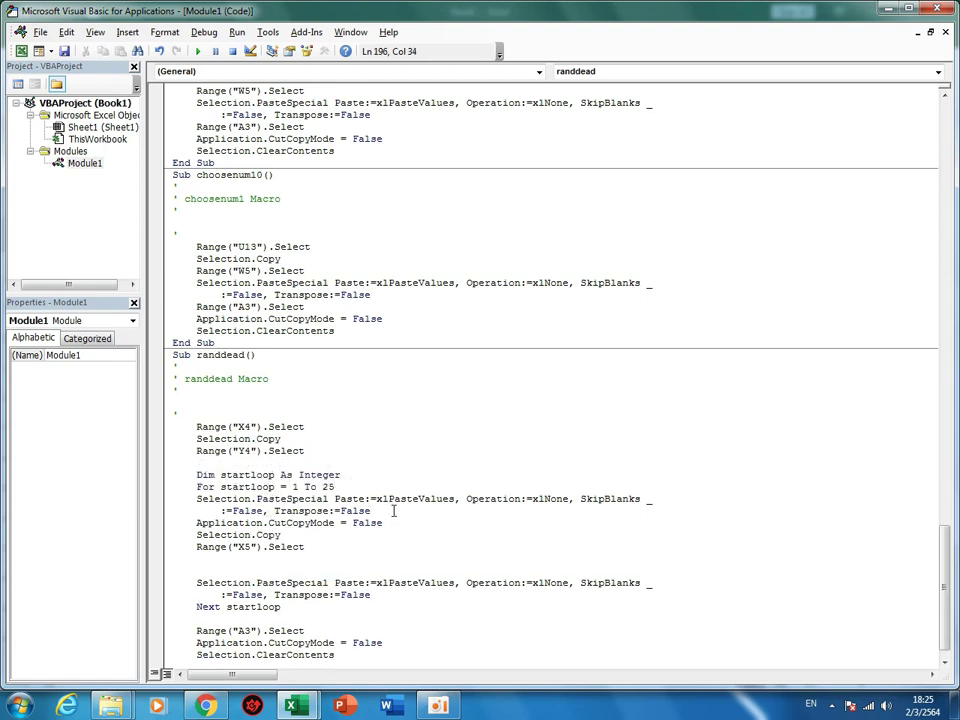
key(Return)
scroll(390, 542, down, 1)
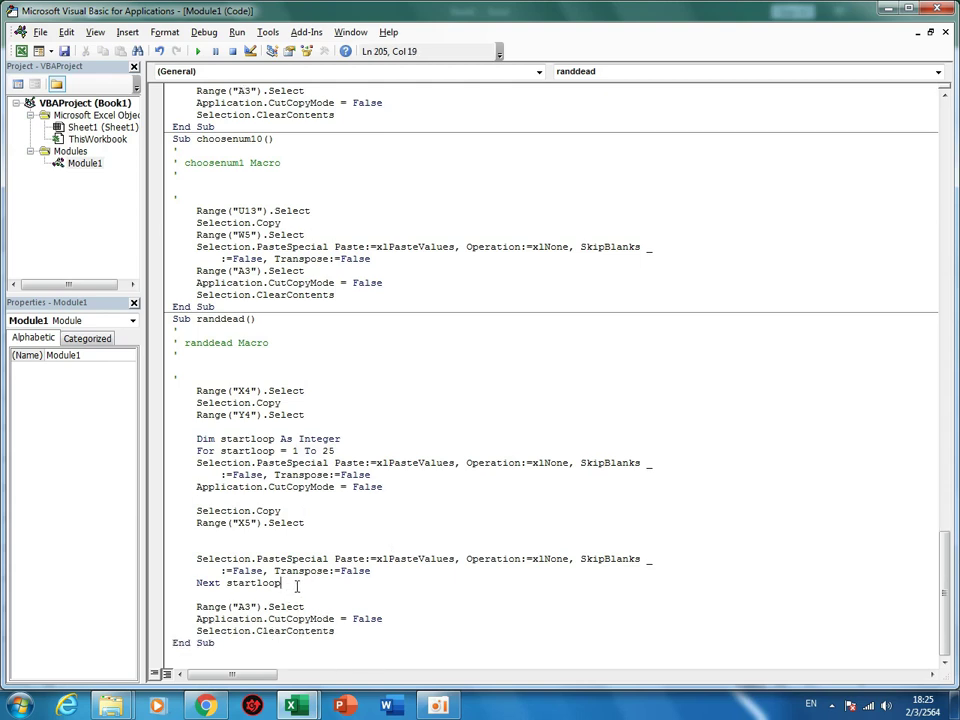
mouse_move(297, 587)
mouse_down()
mouse_move(210, 588)
mouse_move(228, 505)
mouse_move(281, 505)
mouse_up()
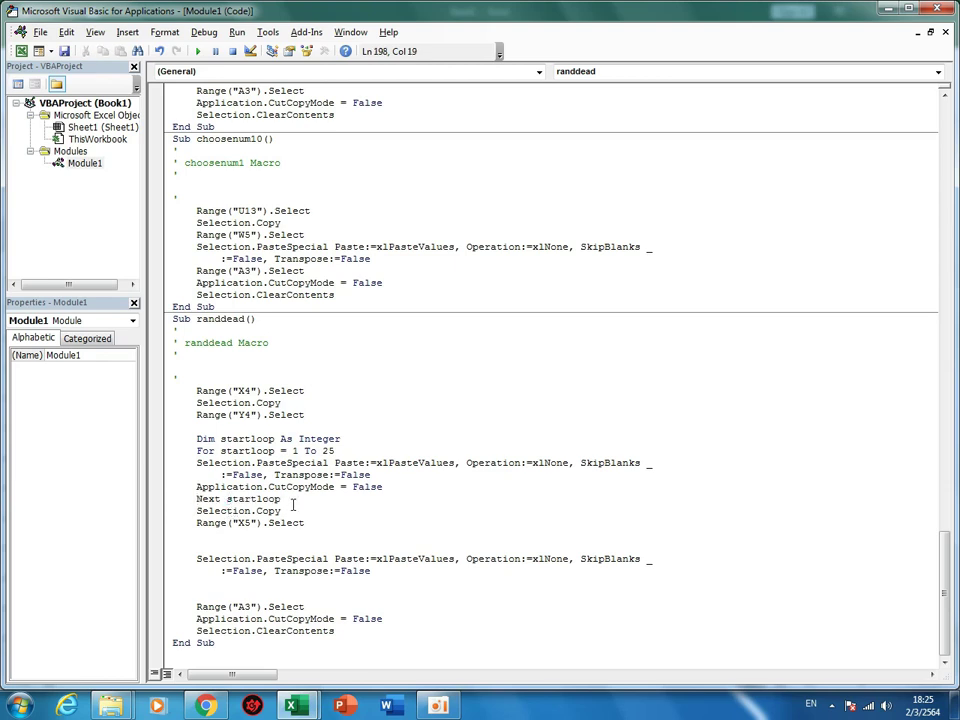
key(Return)
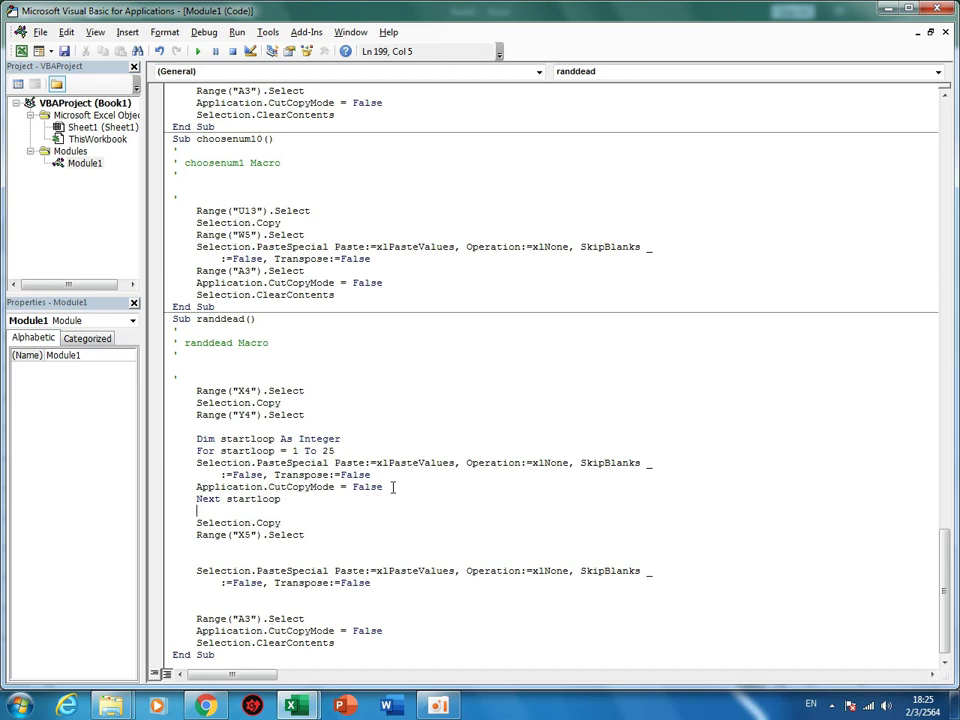
- Delete the extra CutCopyMode line in the loop and the blank lines above Range("A3")
drag(393, 487, 160, 487)
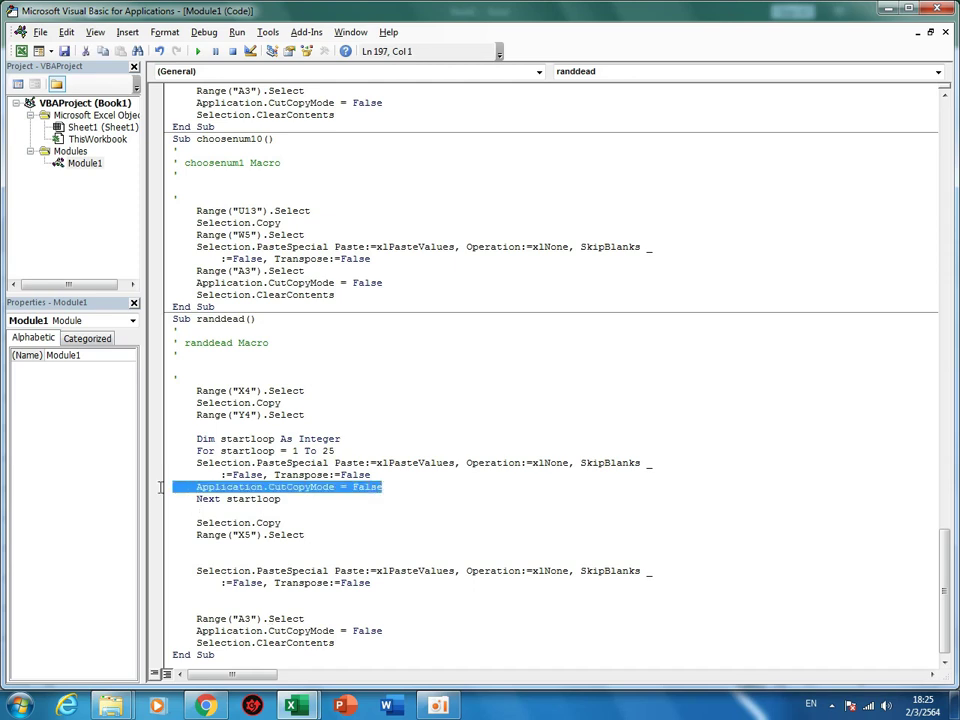
key(BackSpace)
key(BackSpace)
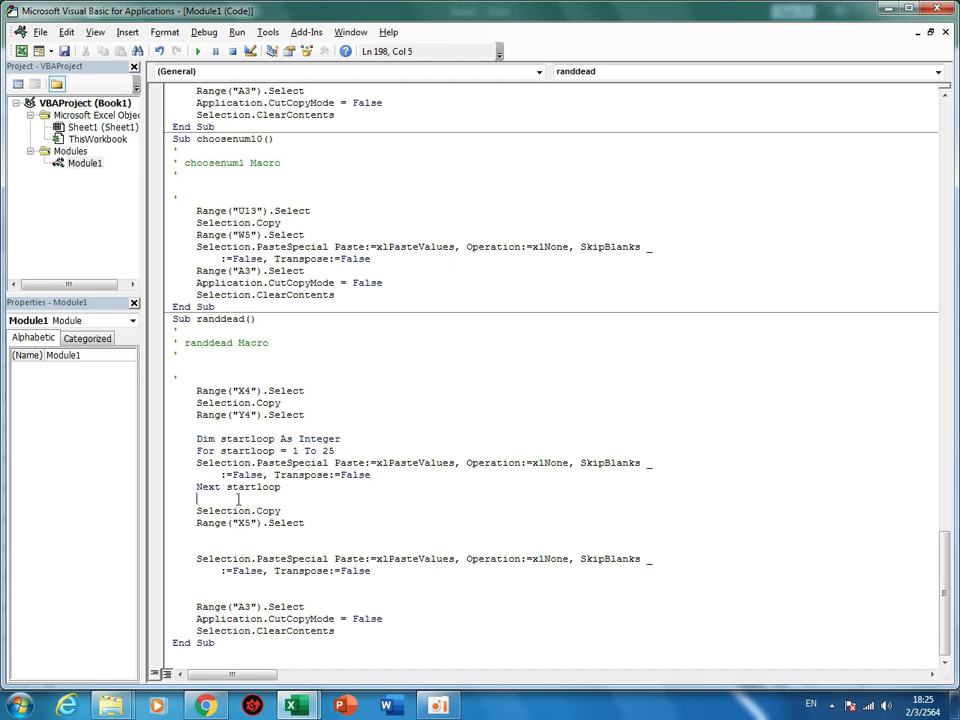
key(BackSpace)
click(258, 585)
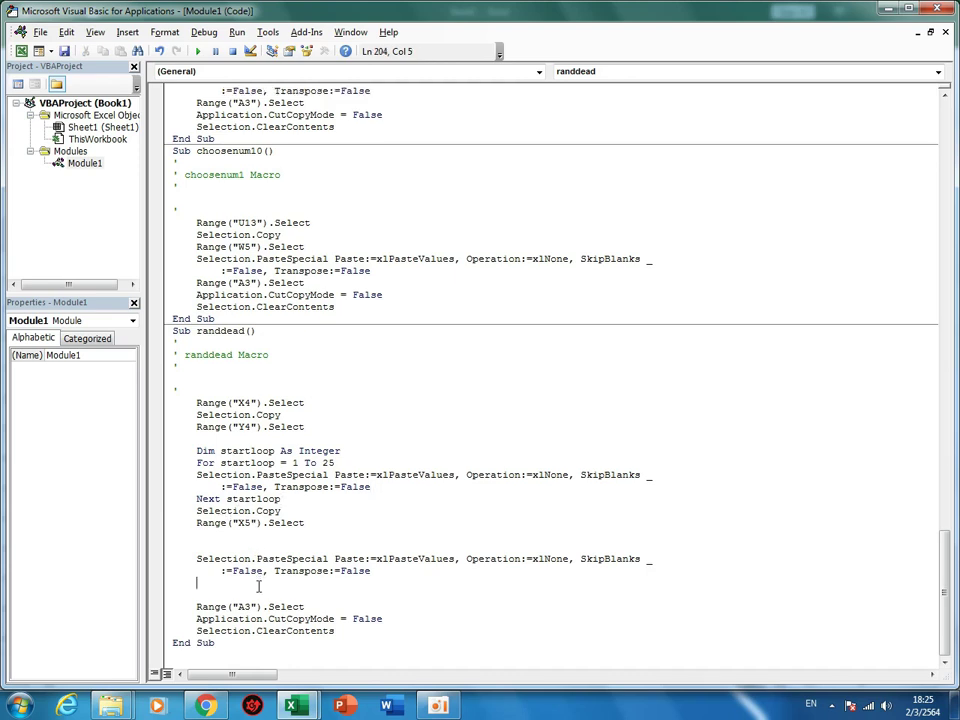
click(261, 595)
key(BackSpace)
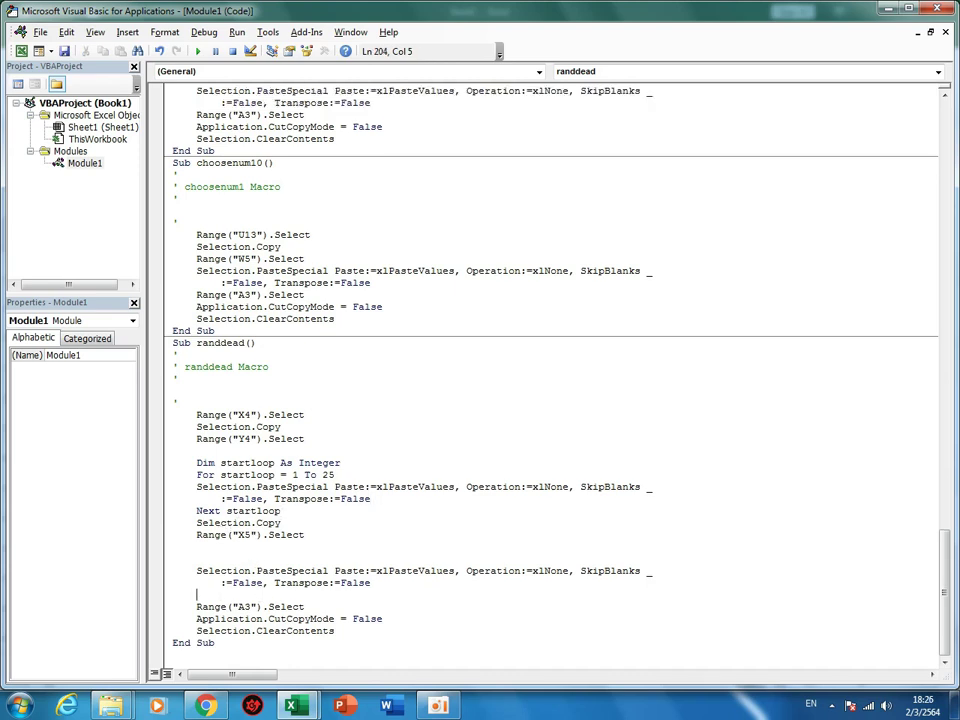
key(BackSpace)
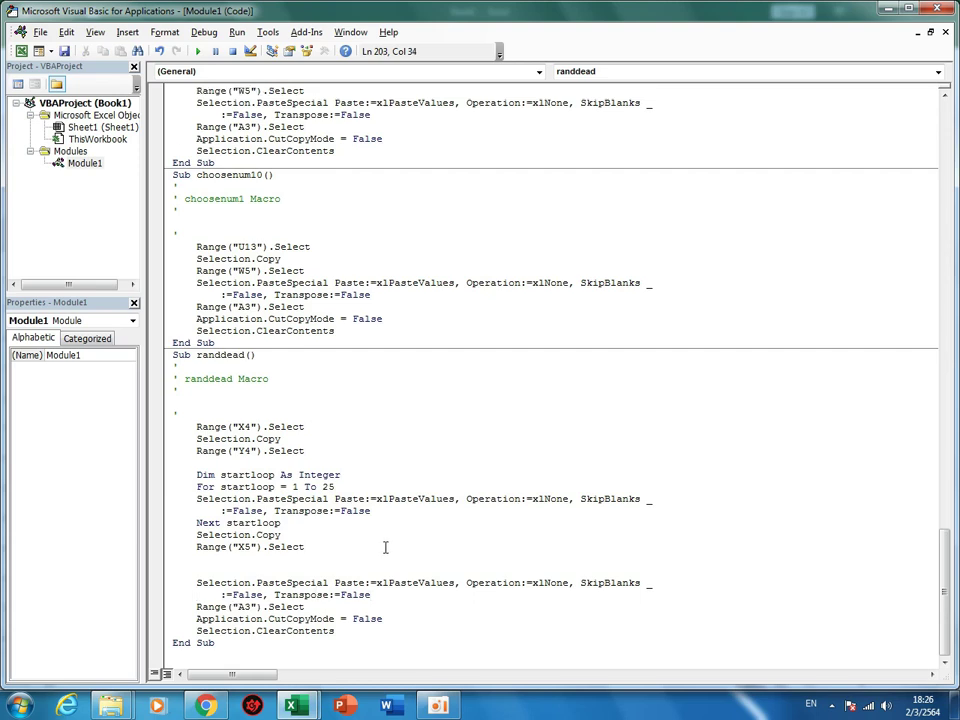
- Remove the blank line before the X5 paste and close the code editor
click(285, 571)
drag(384, 620, 195, 624)
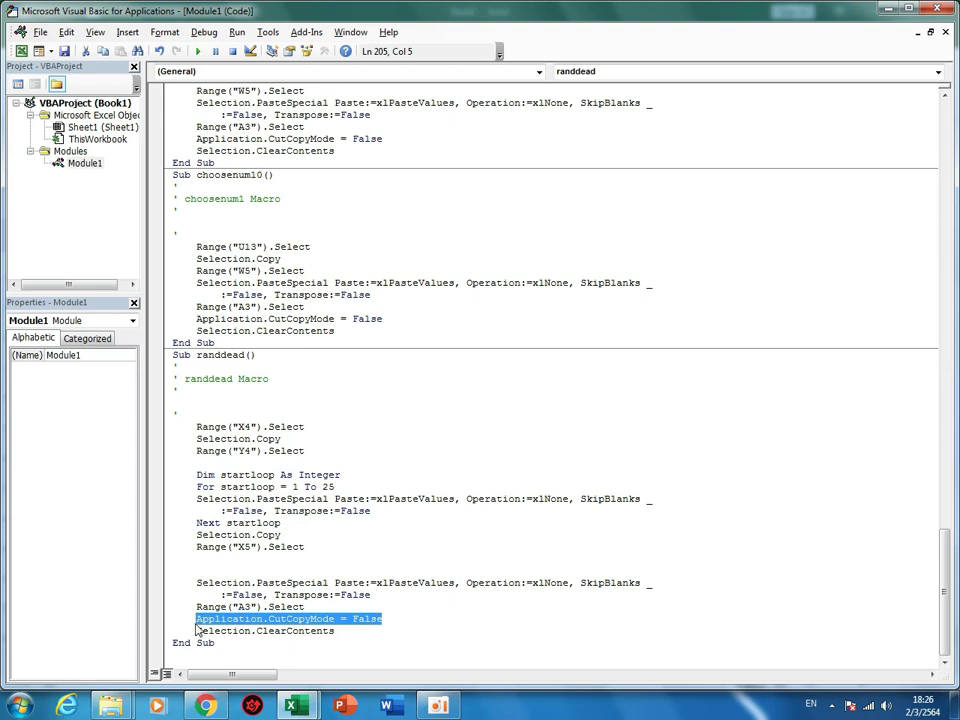
click(313, 528)
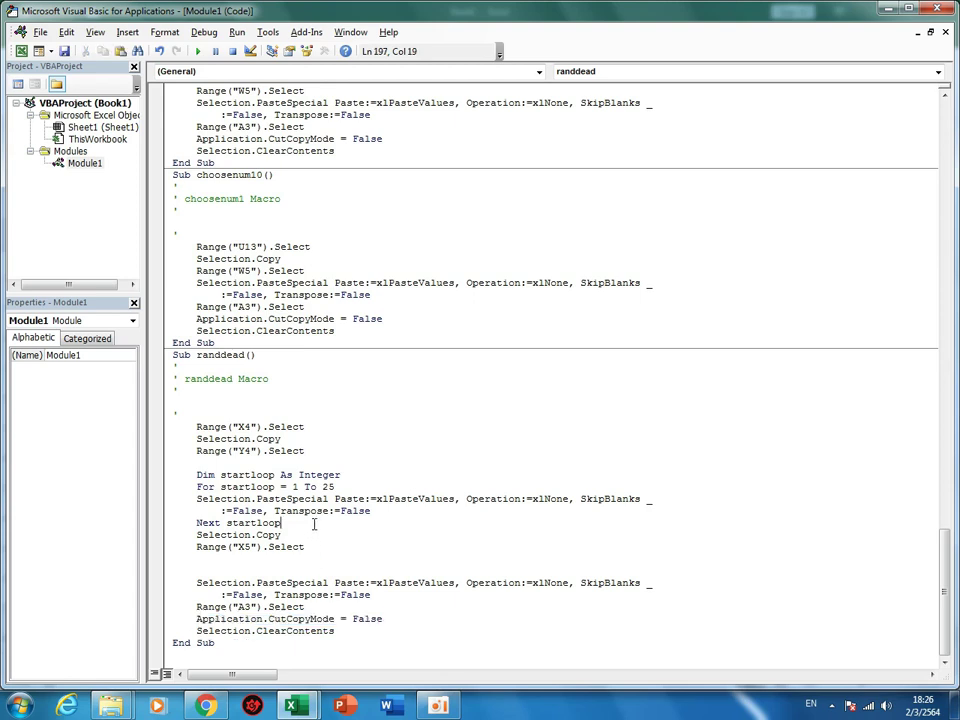
click(227, 570)
key(BackSpace)
key(BackSpace)
key(BackSpace)
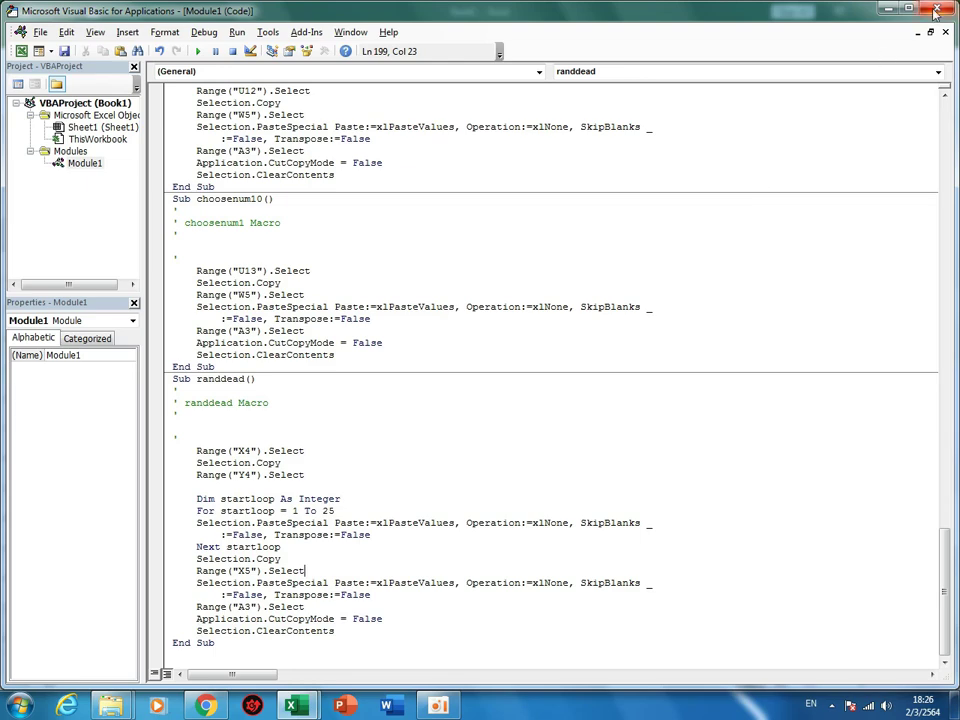
click(936, 8)
- Clear the helper cells W5 and Y4
click(740, 266)
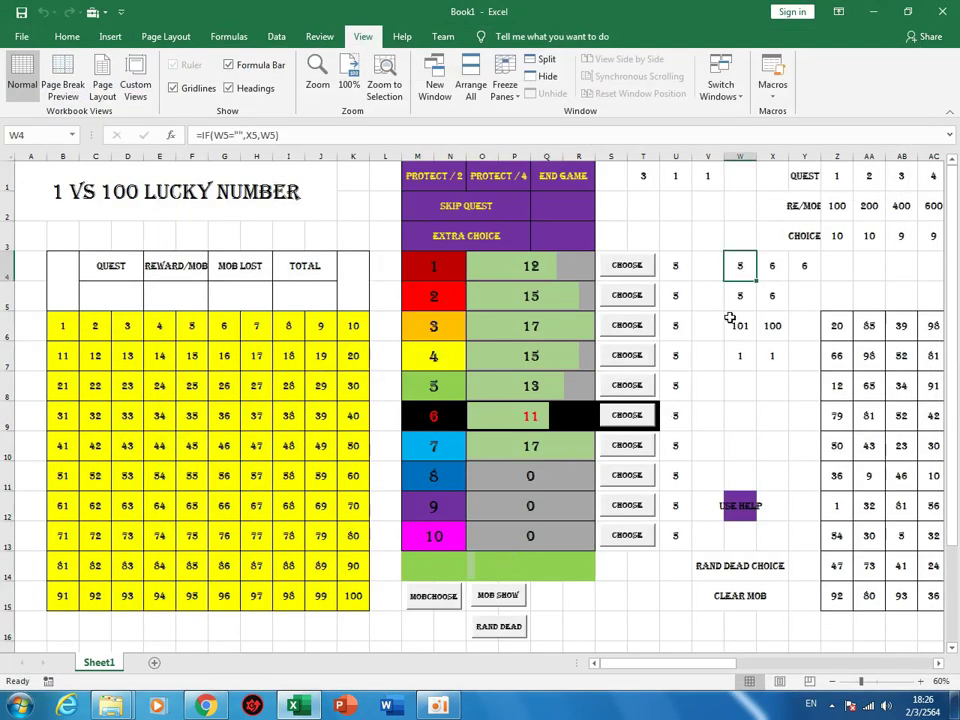
click(739, 298)
key(Delete)
click(805, 266)
key(Delete)
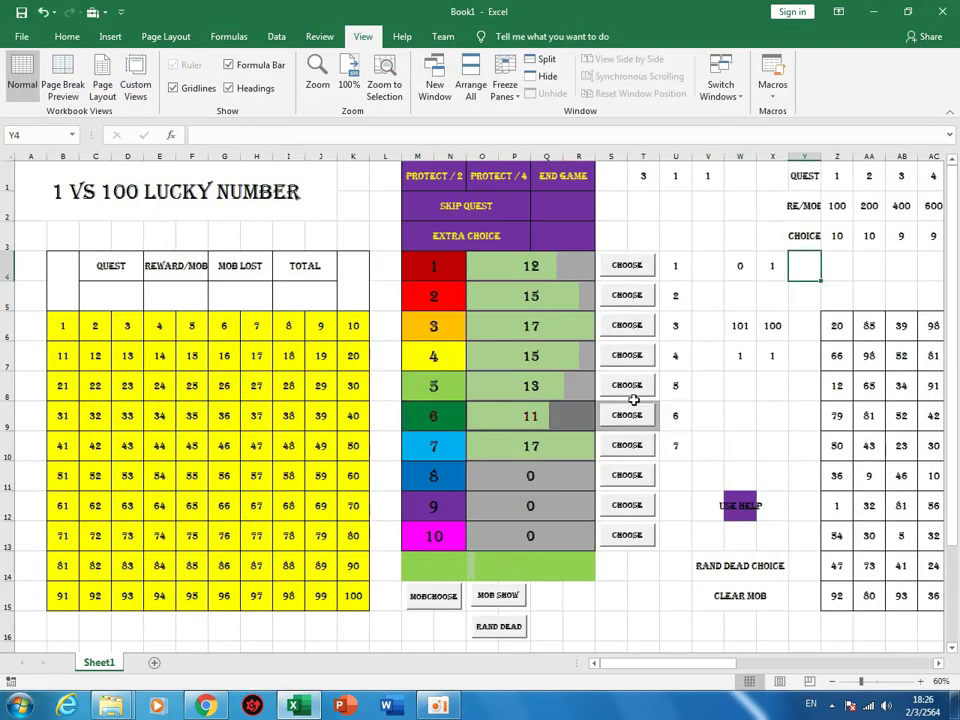
- Run RAND DEAD to test the revised macro, blacking out row 7, then select M4:S13
click(630, 416)
click(498, 626)
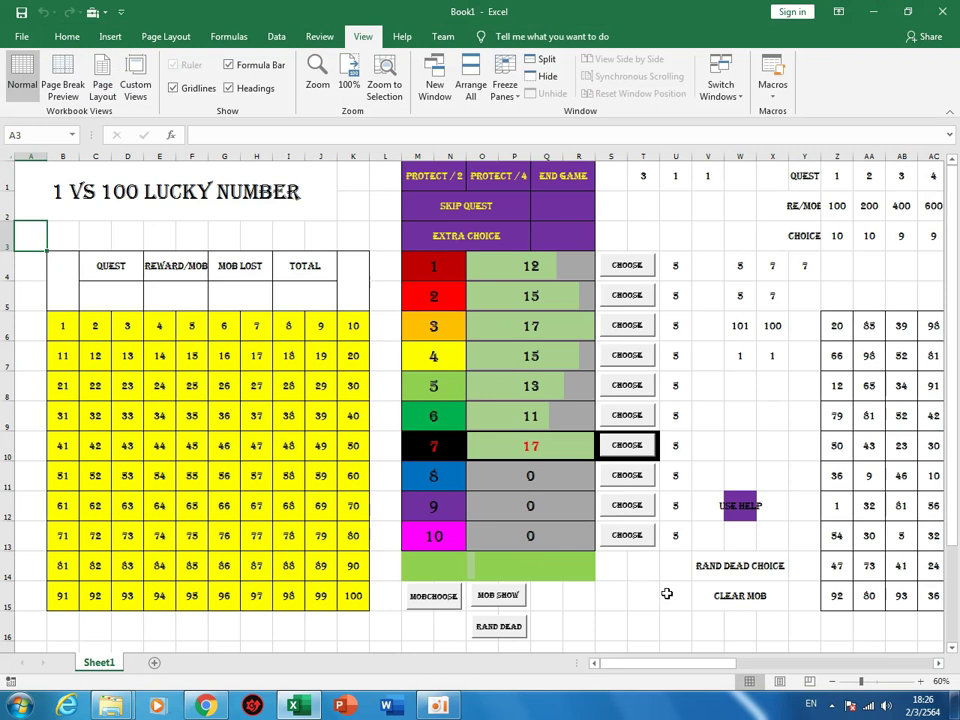
click(730, 414)
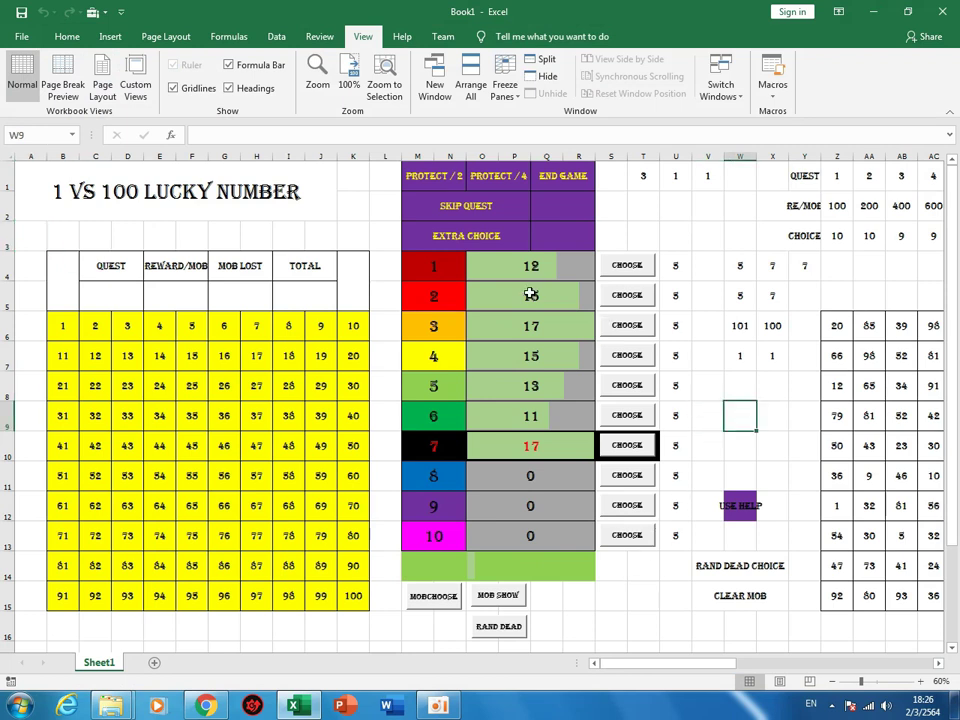
drag(425, 265, 610, 542)
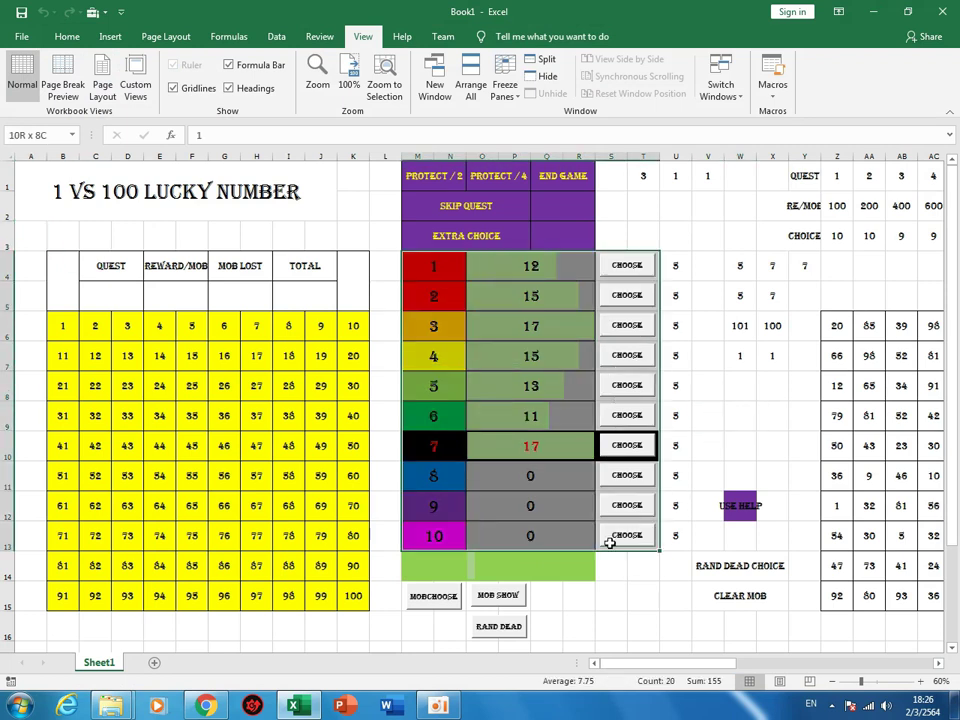
- Create a formula-based conditional formatting rule =$M4=$W$5 for the mob table
click(64, 38)
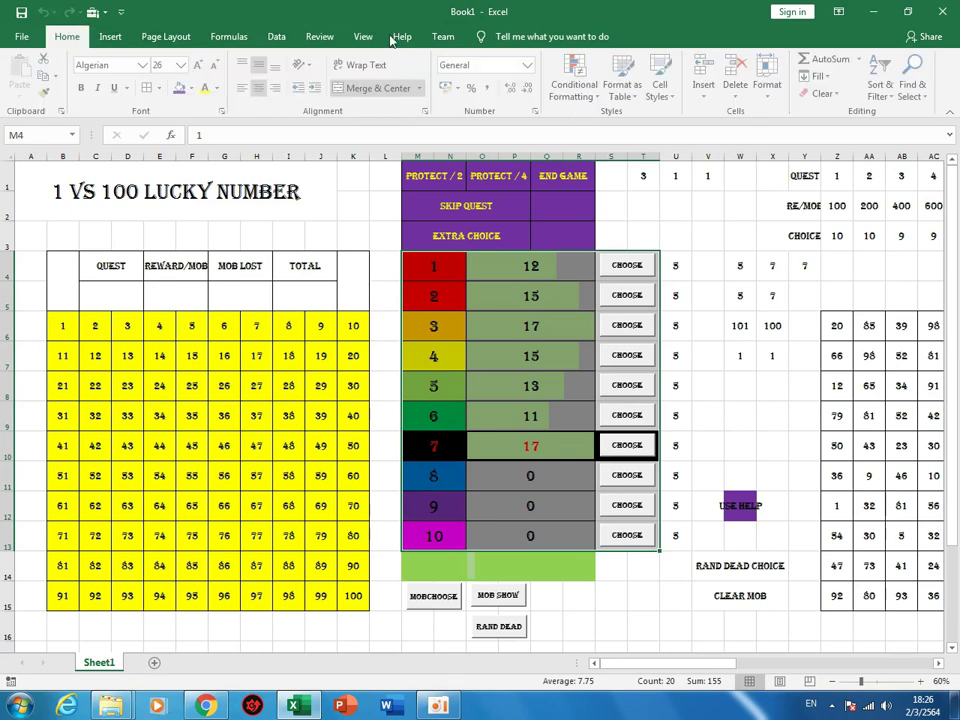
click(576, 80)
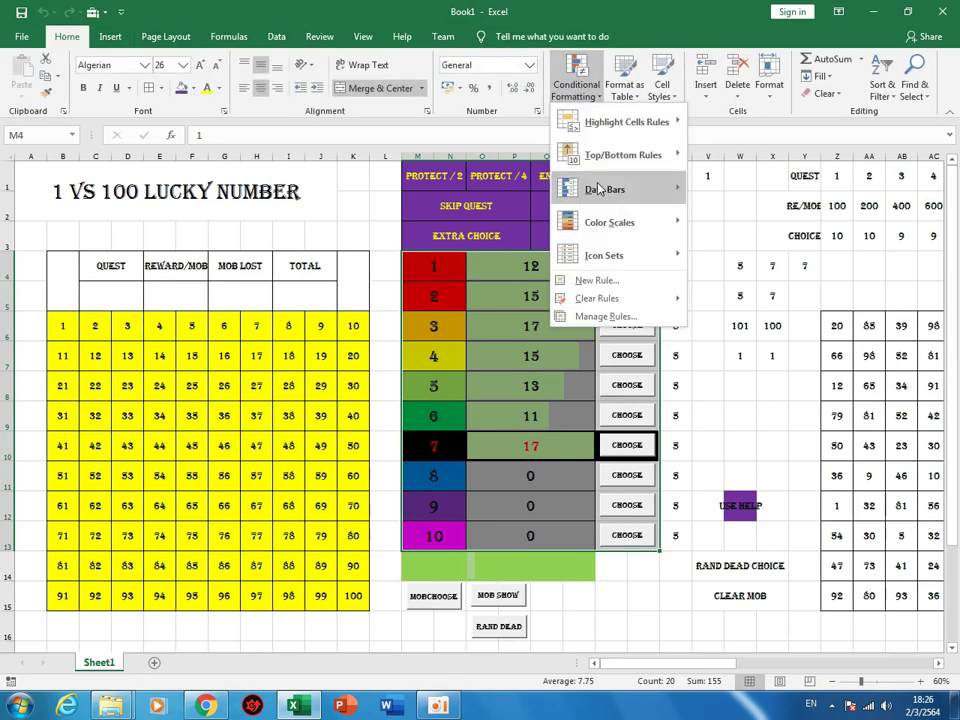
click(598, 280)
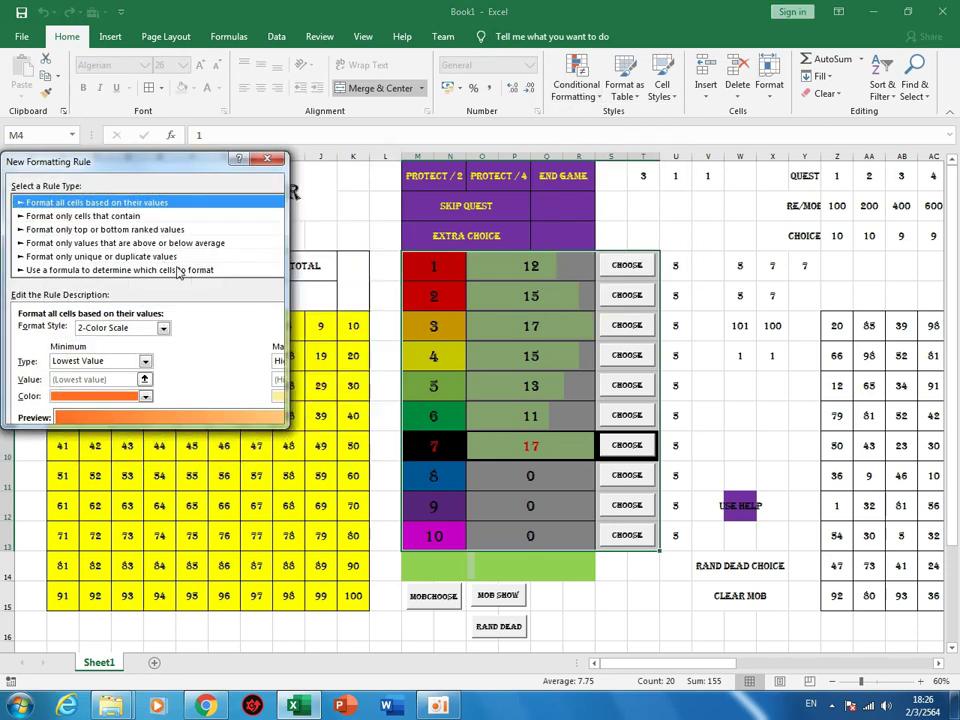
click(180, 271)
click(261, 330)
click(428, 268)
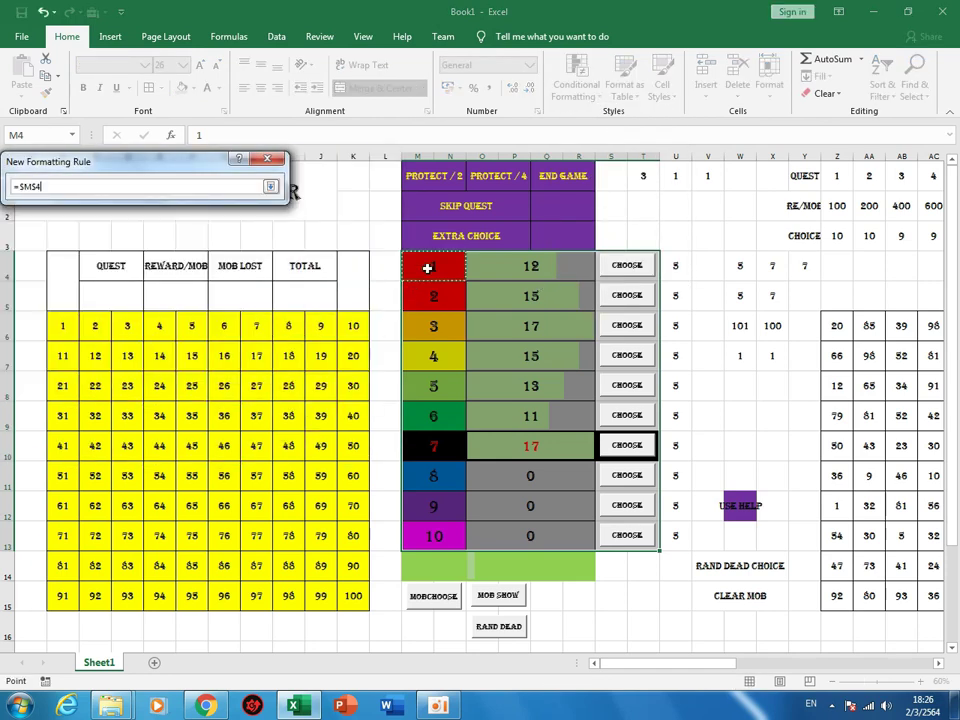
text(=)
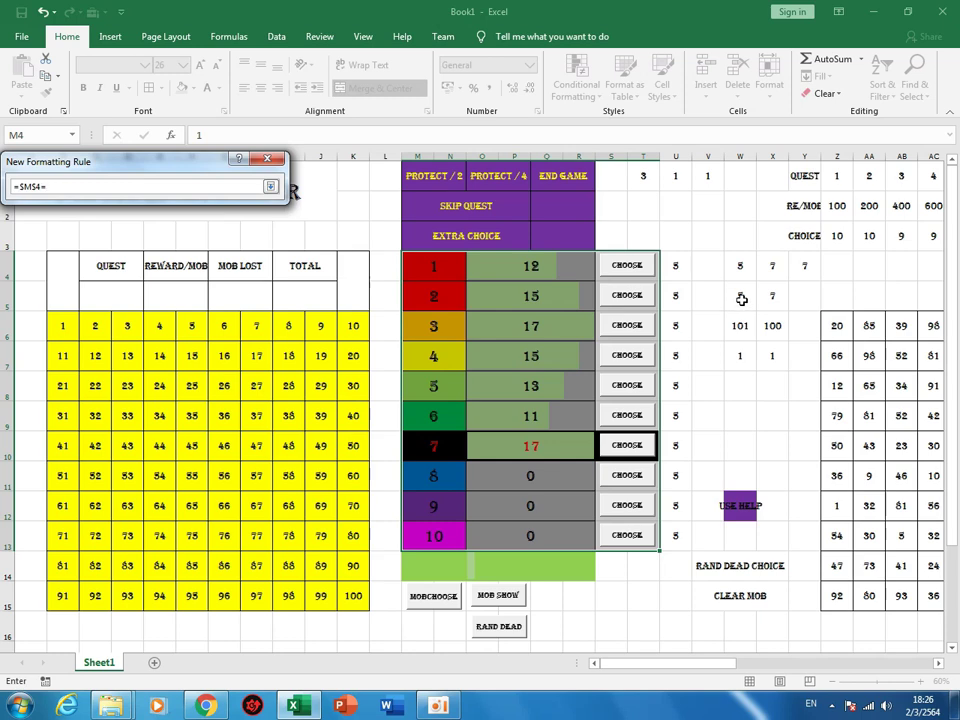
click(739, 300)
click(37, 186)
key(BackSpace)
click(270, 186)
- Format the rule with bold yellow text and a dark navy fill
click(242, 378)
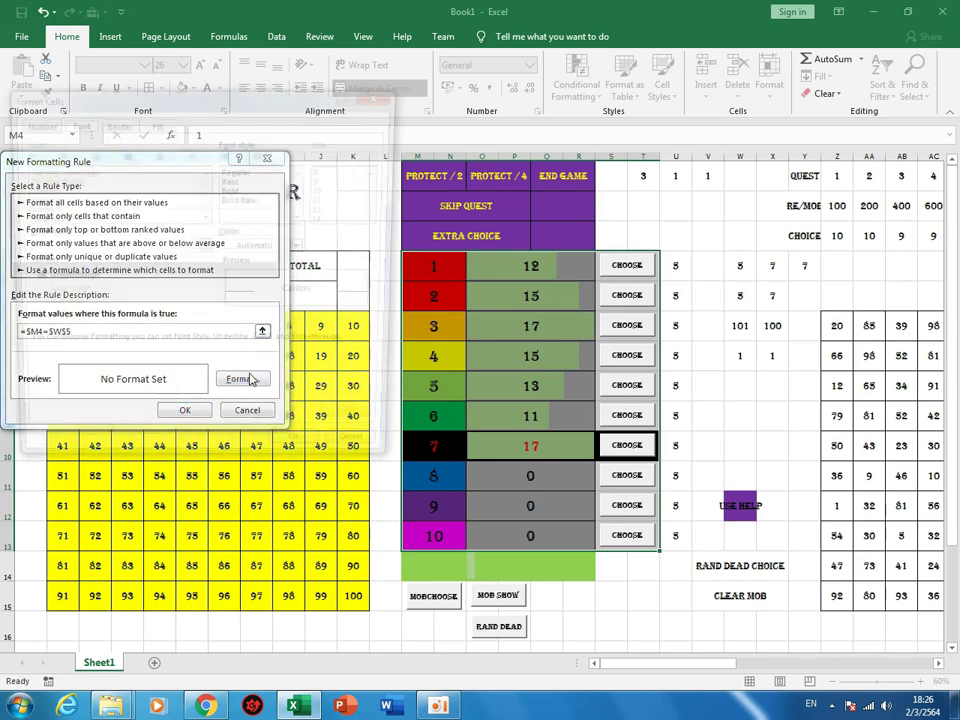
click(302, 247)
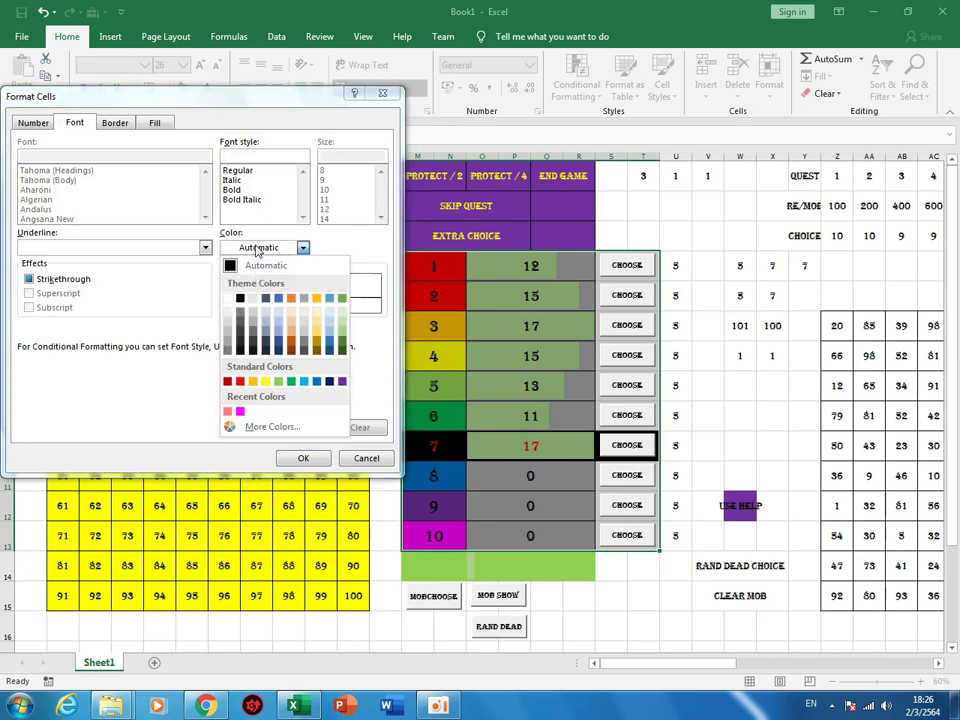
click(266, 381)
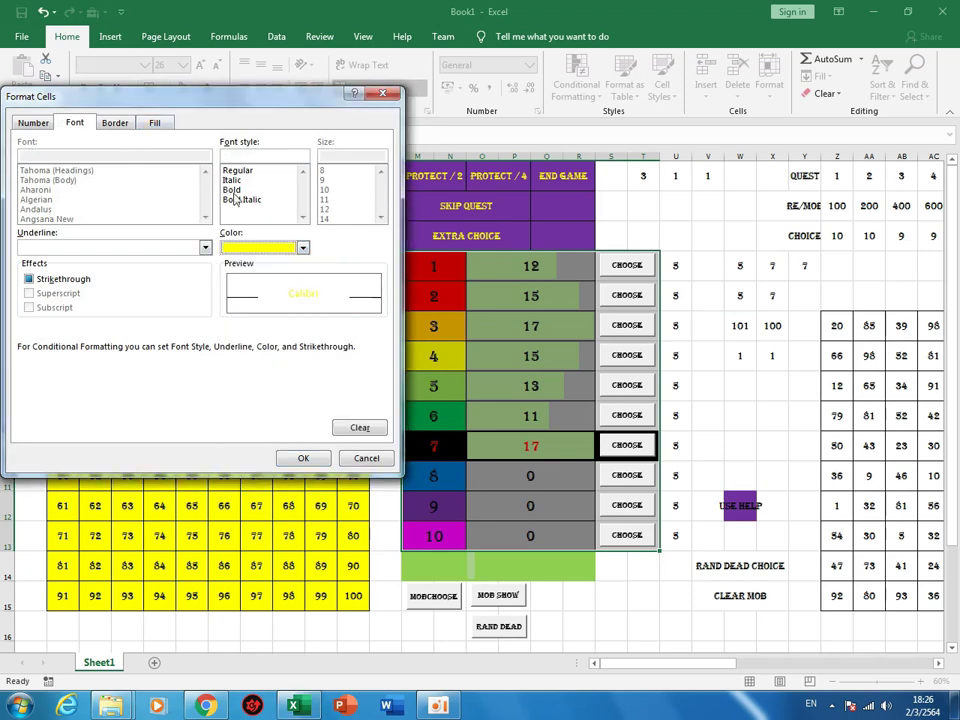
click(231, 189)
click(155, 122)
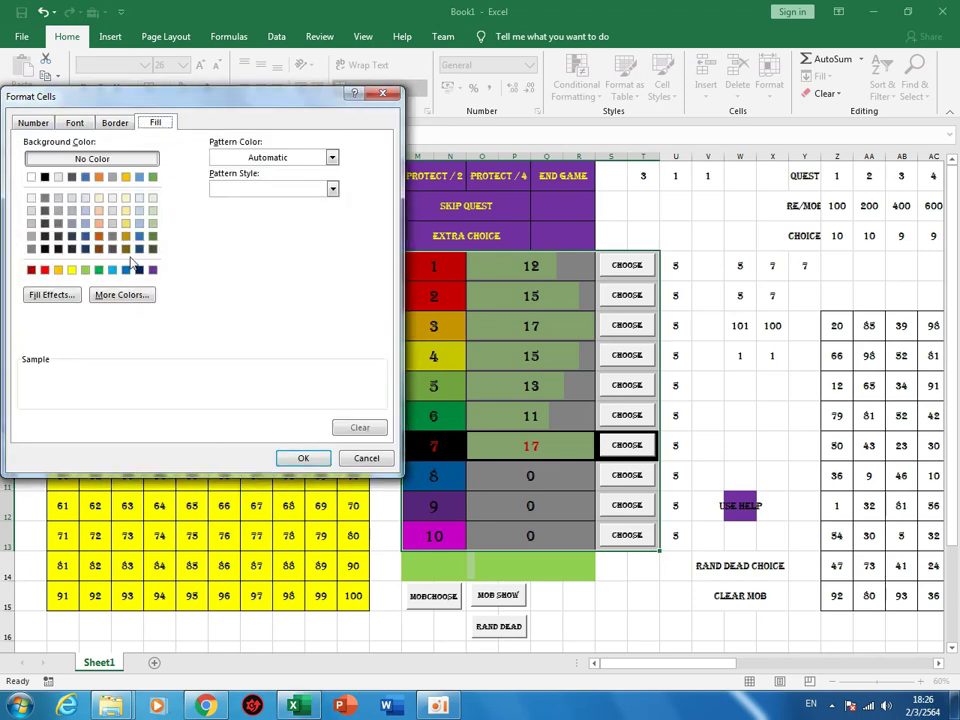
click(139, 269)
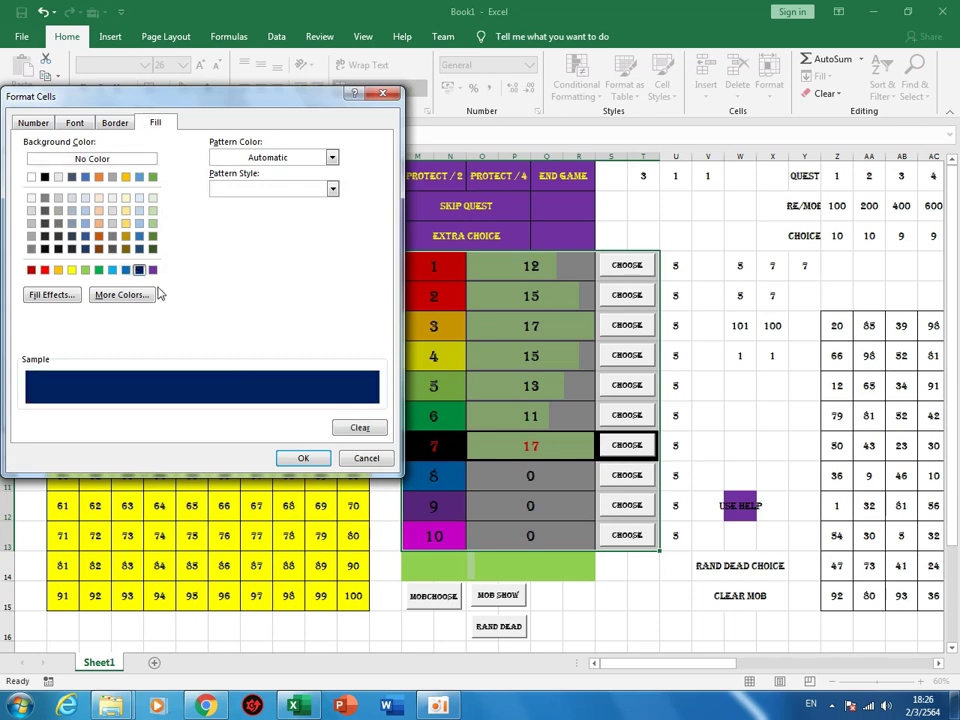
click(292, 457)
- Confirm the new rule and check the count formula in O13
click(187, 411)
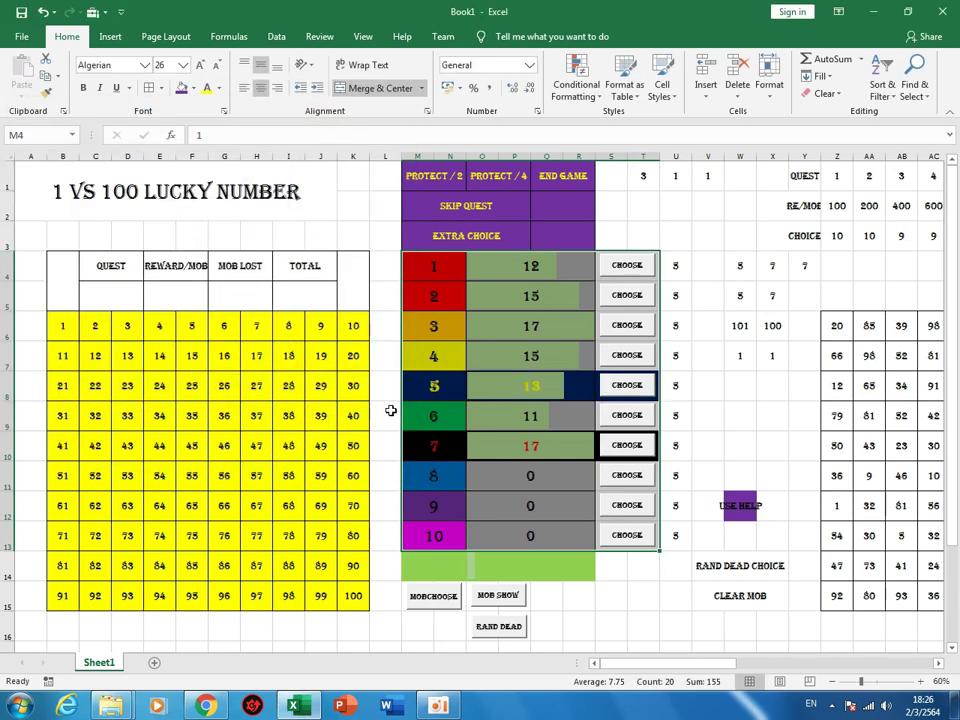
drag(433, 416, 433, 446)
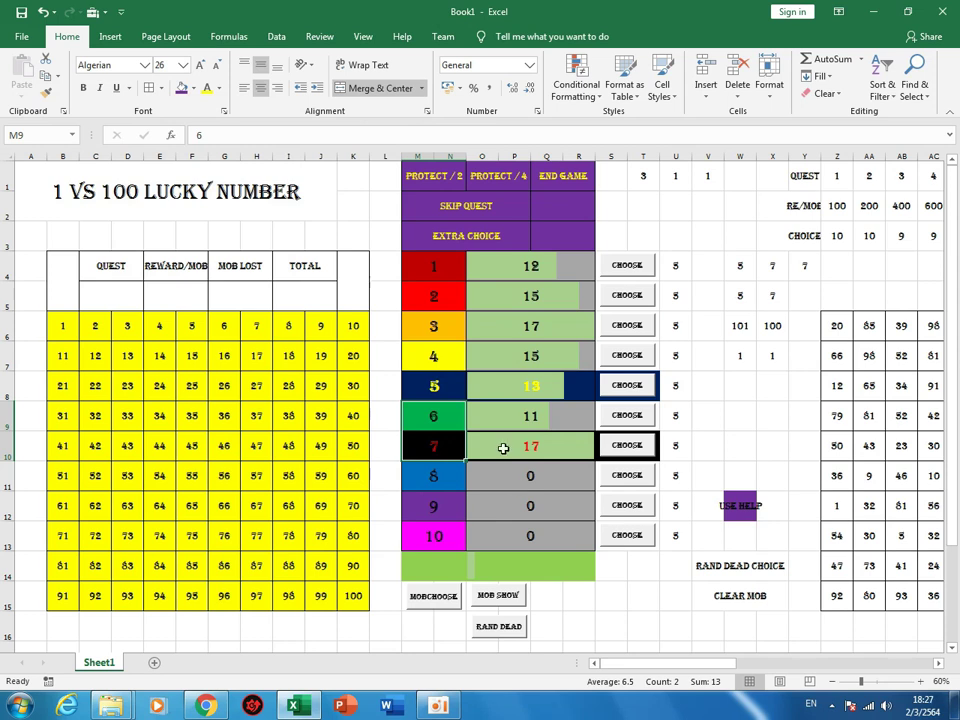
drag(433, 386, 634, 386)
click(580, 529)
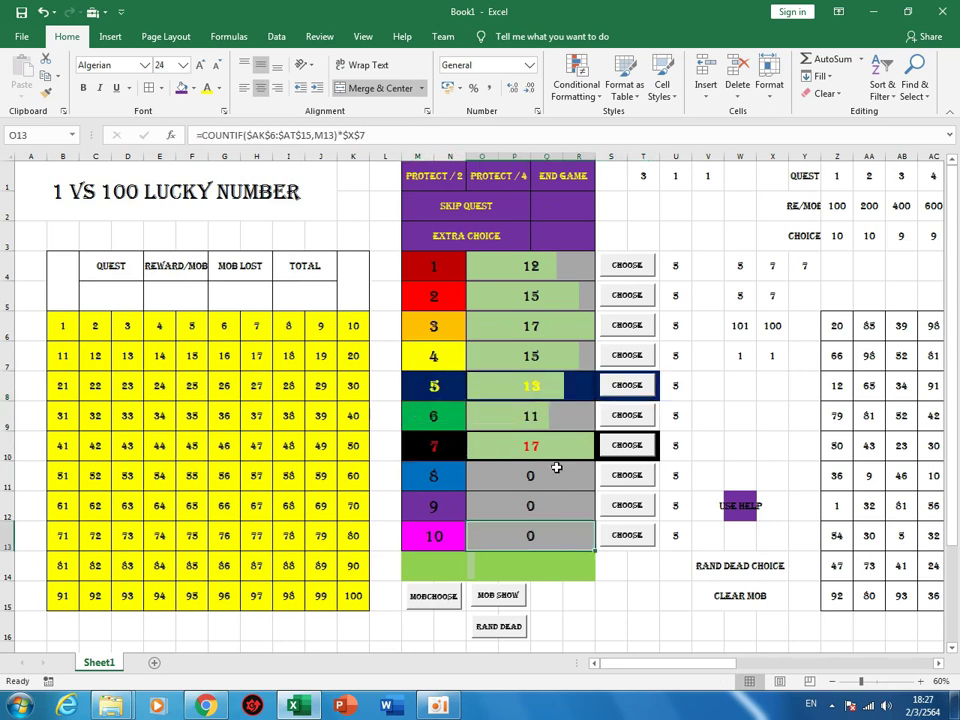
- Clear W5:X5 and choose mob 3 to test the navy highlight
drag(735, 297, 769, 298)
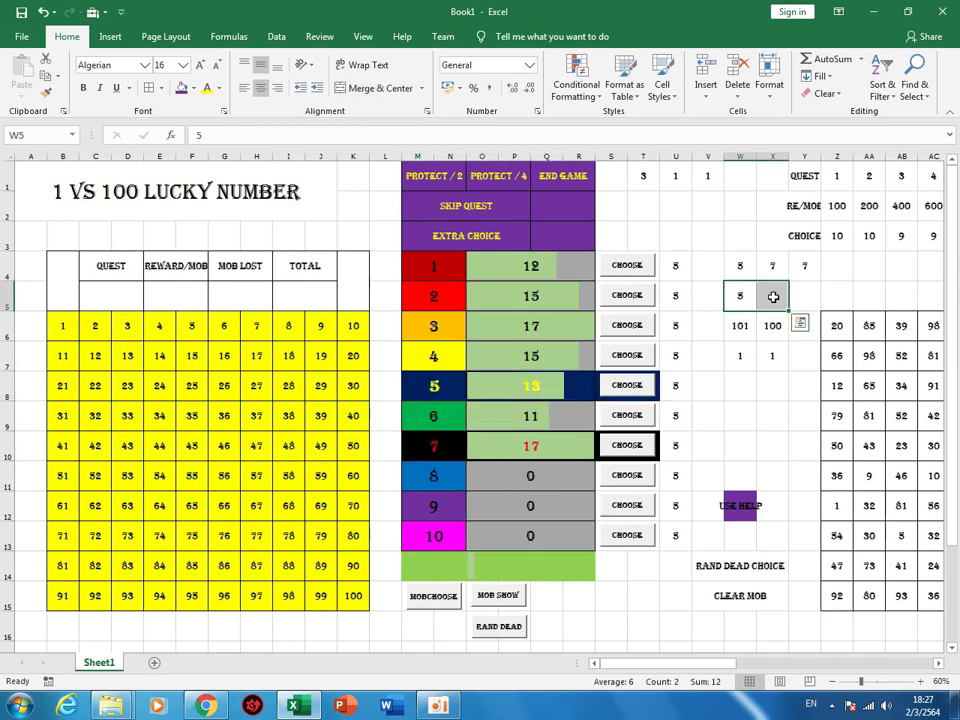
key(Delete)
click(805, 266)
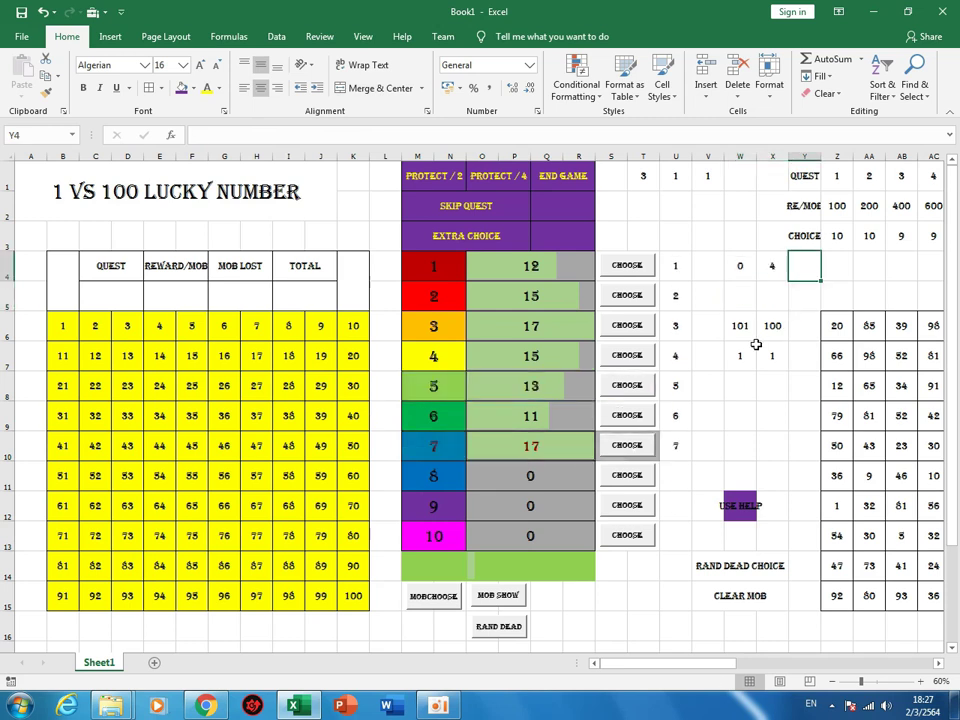
click(624, 326)
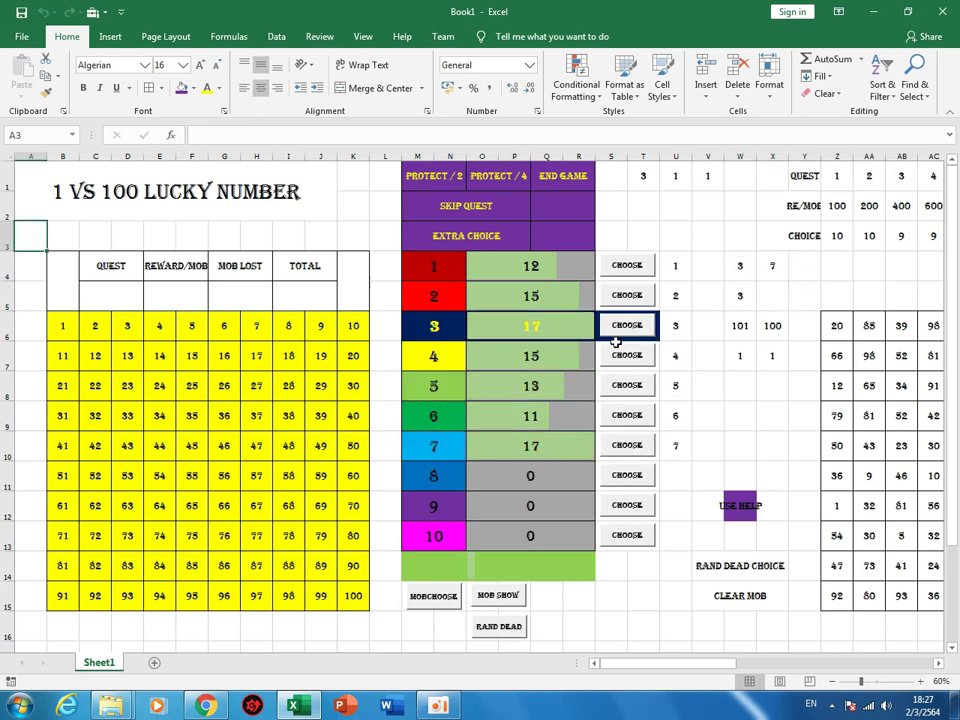
click(589, 247)
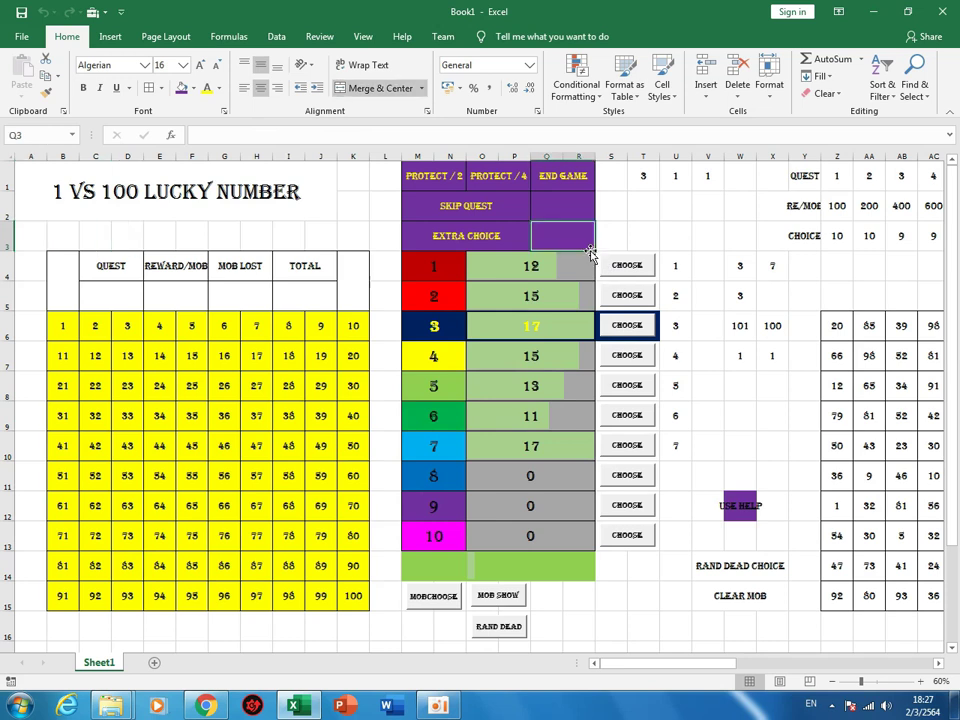
- Fill the CHOOSE column S4:T13 magenta, then choose mob 6 and run RAND DEAD
mouse_move(600, 252)
mouse_down()
mouse_move(640, 455)
mouse_move(640, 540)
mouse_up()
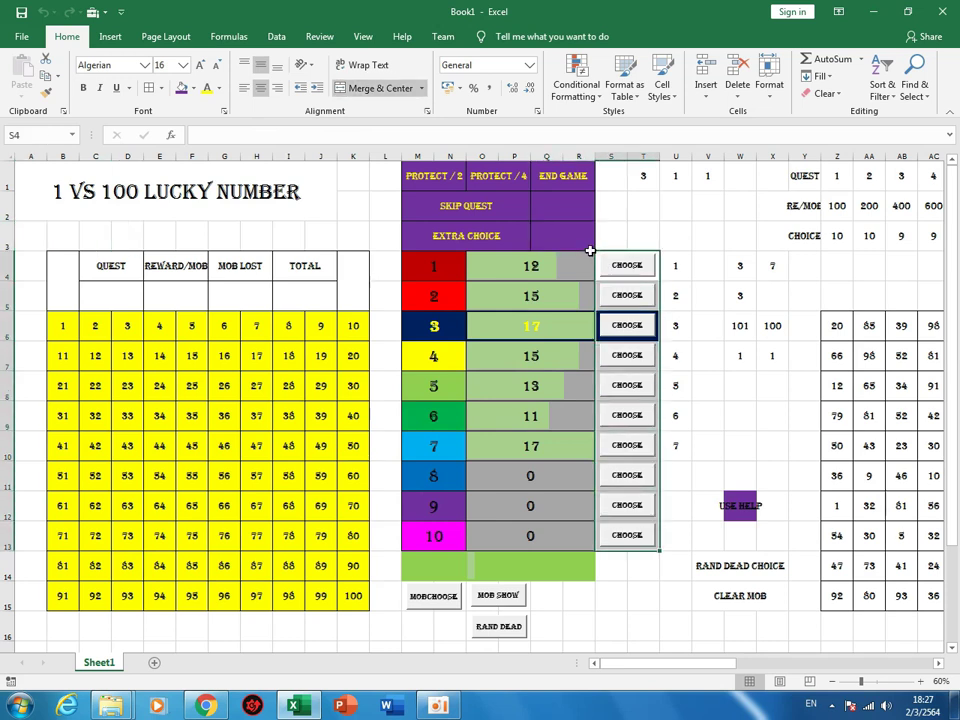
click(193, 88)
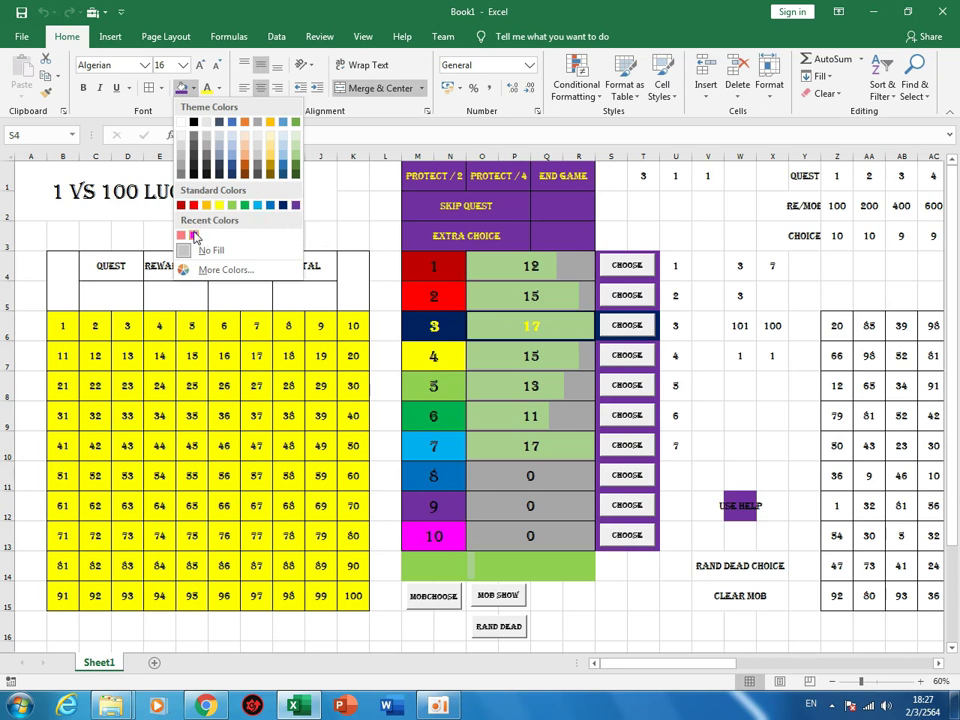
click(195, 237)
click(510, 455)
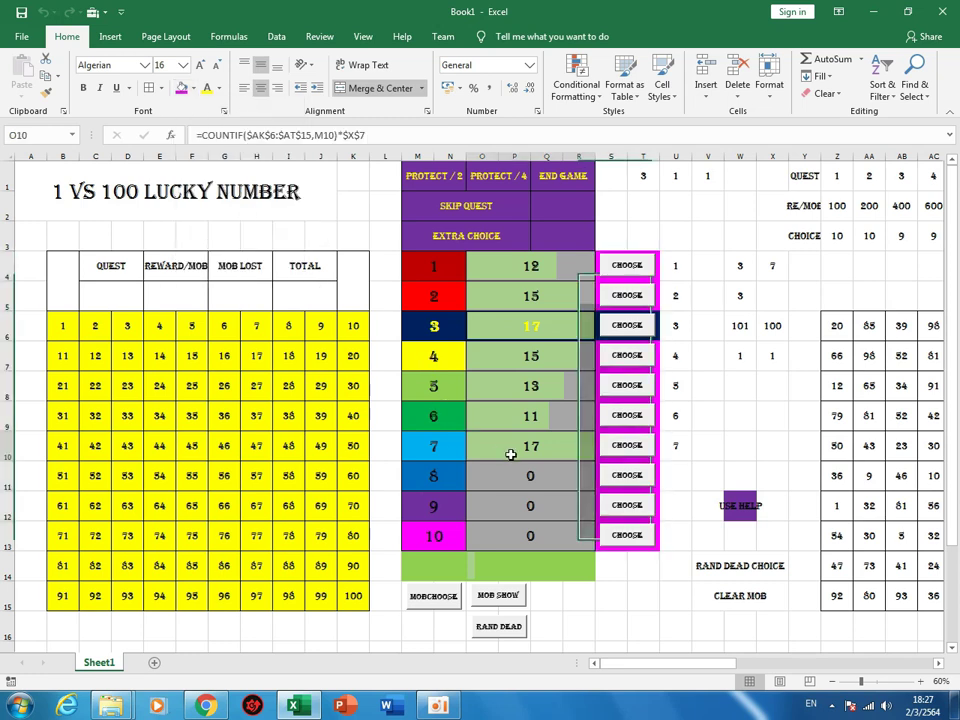
click(549, 505)
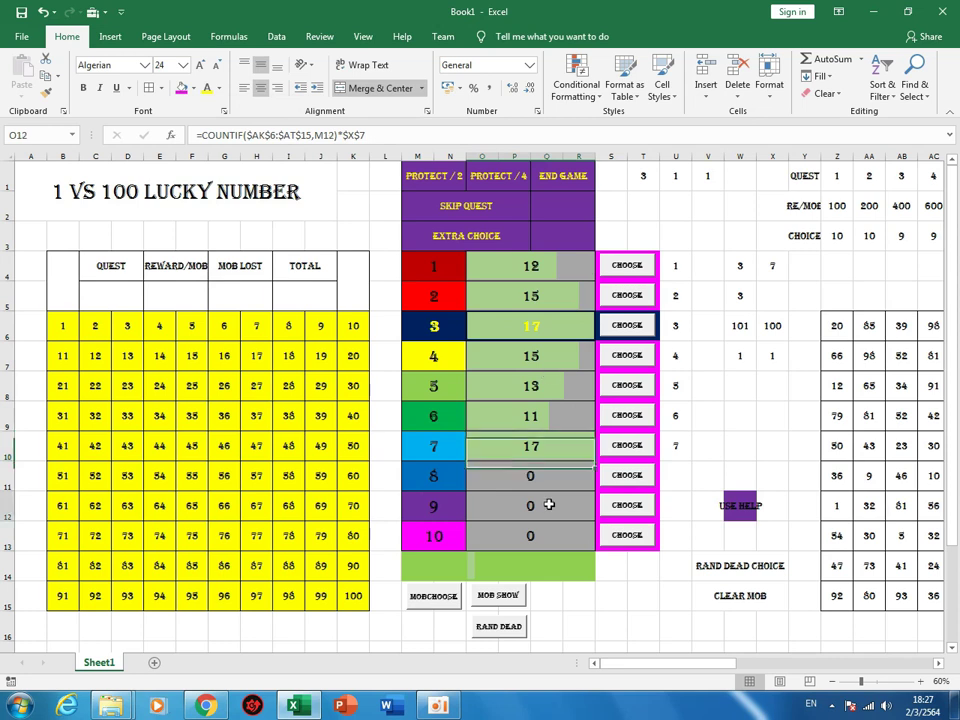
click(627, 416)
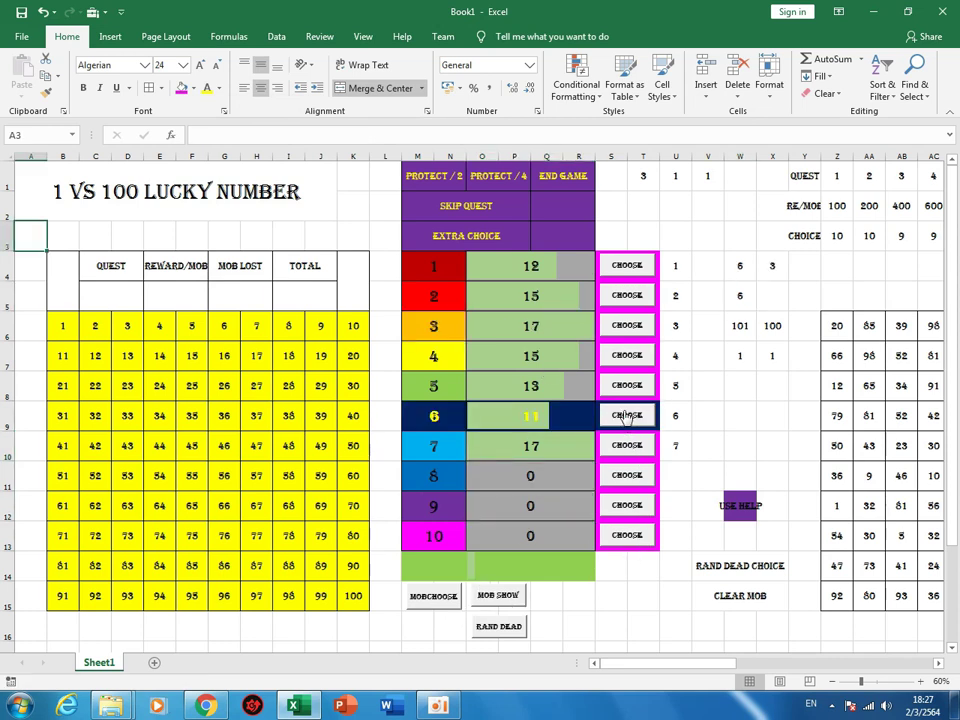
click(503, 627)
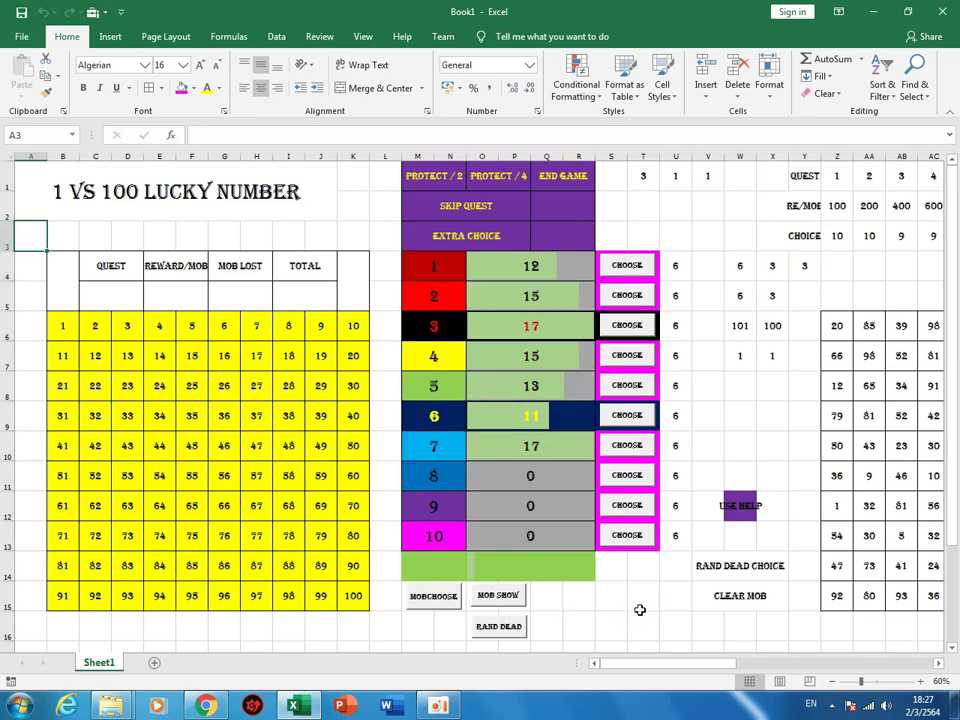
- In Manage Rules, move the =$M4=$Y$4 rule above the =$M4=$W$5 rule
drag(420, 265, 600, 535)
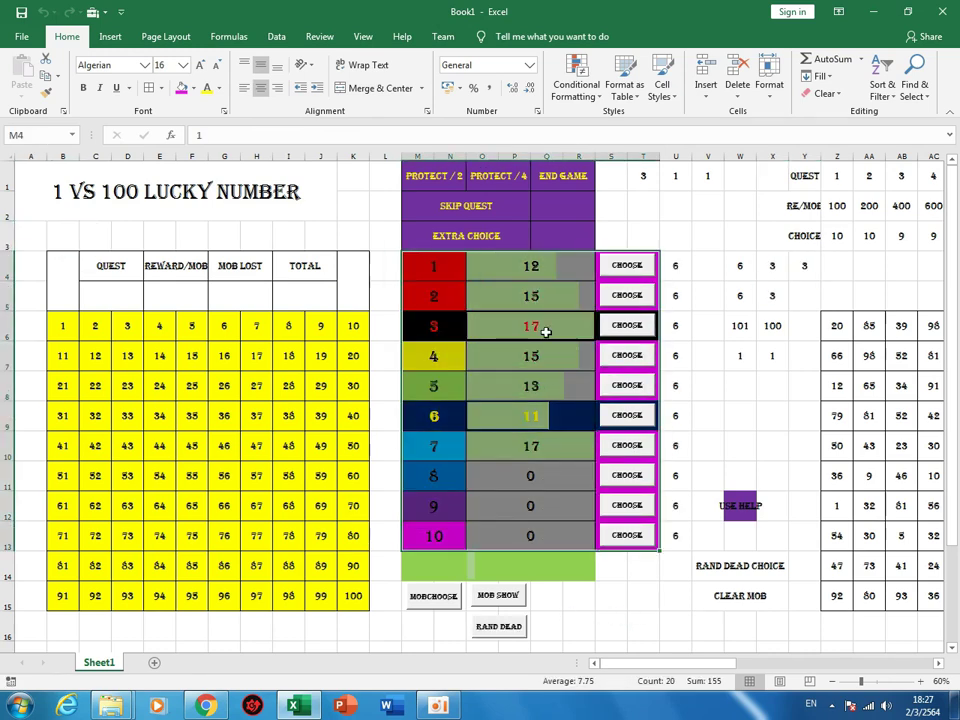
click(574, 85)
click(620, 316)
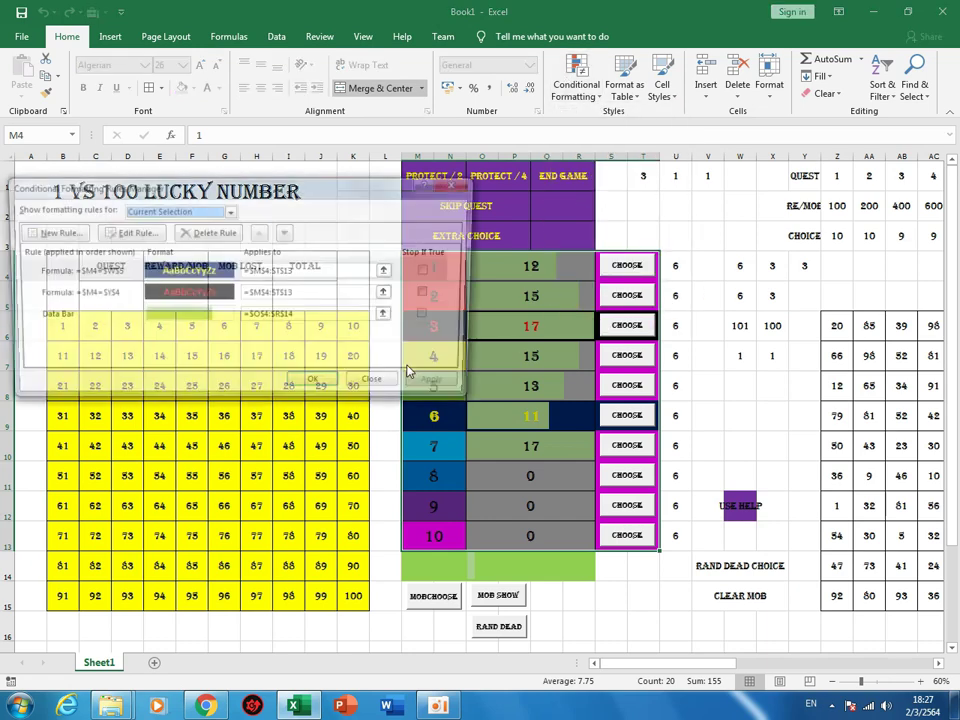
click(180, 294)
click(259, 232)
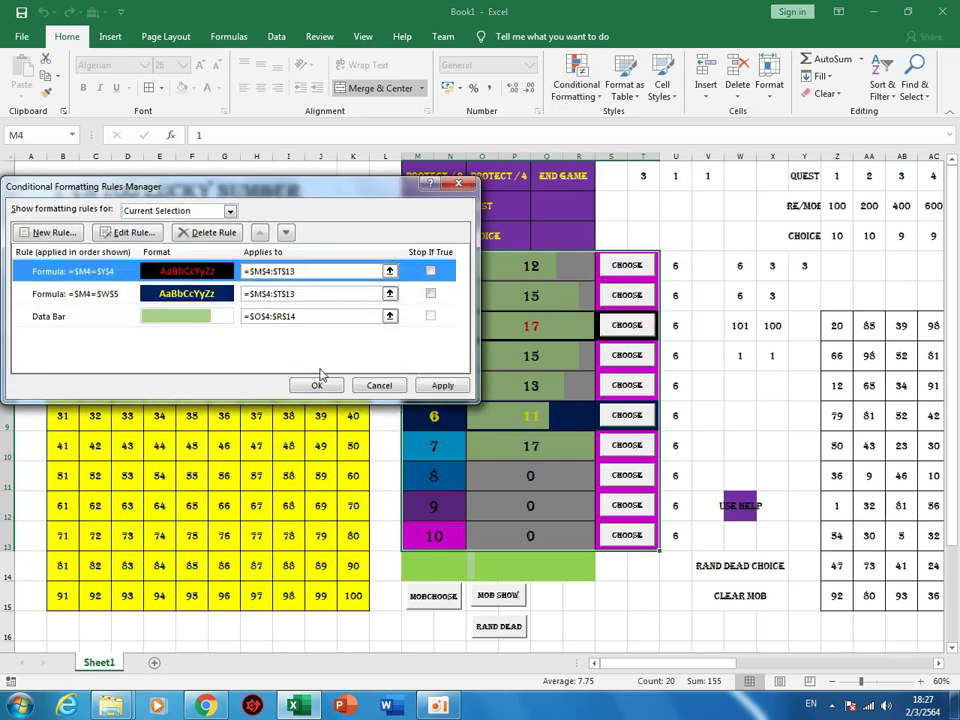
click(316, 384)
click(489, 471)
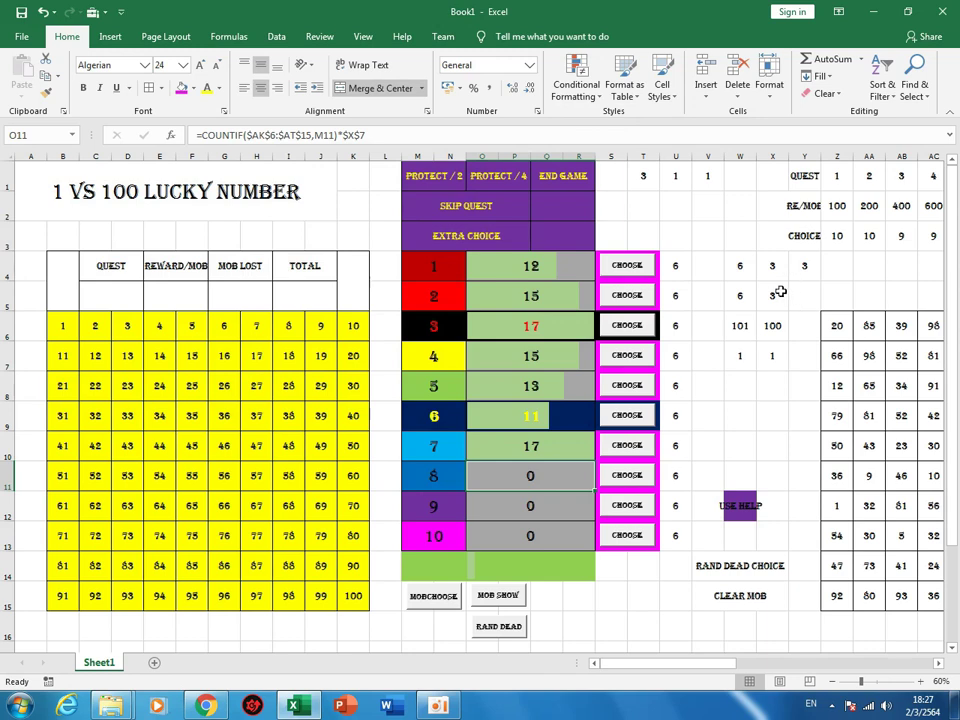
- Enter 6 in both X5 and Y4 to test the rule order
click(779, 291)
text(6)
key(Return)
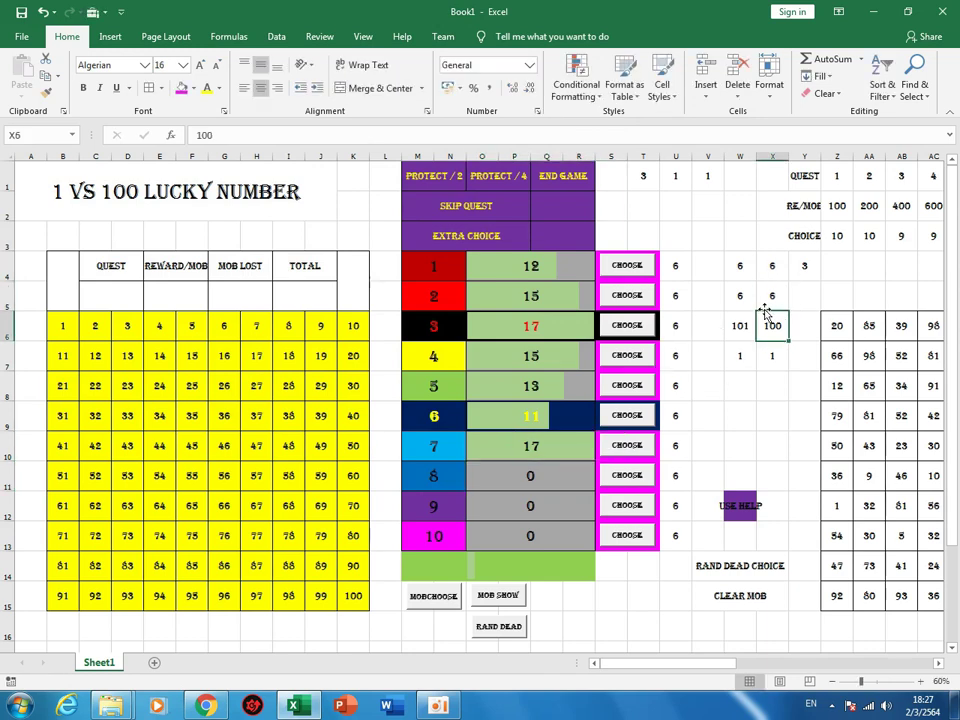
click(812, 266)
text(6)
key(Return)
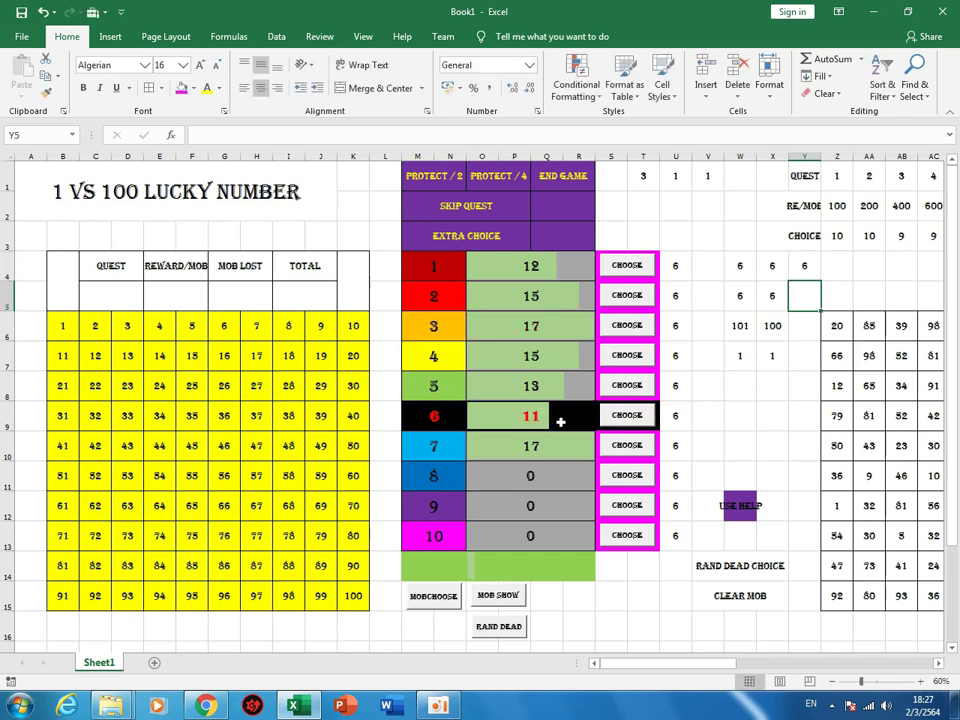
click(775, 299)
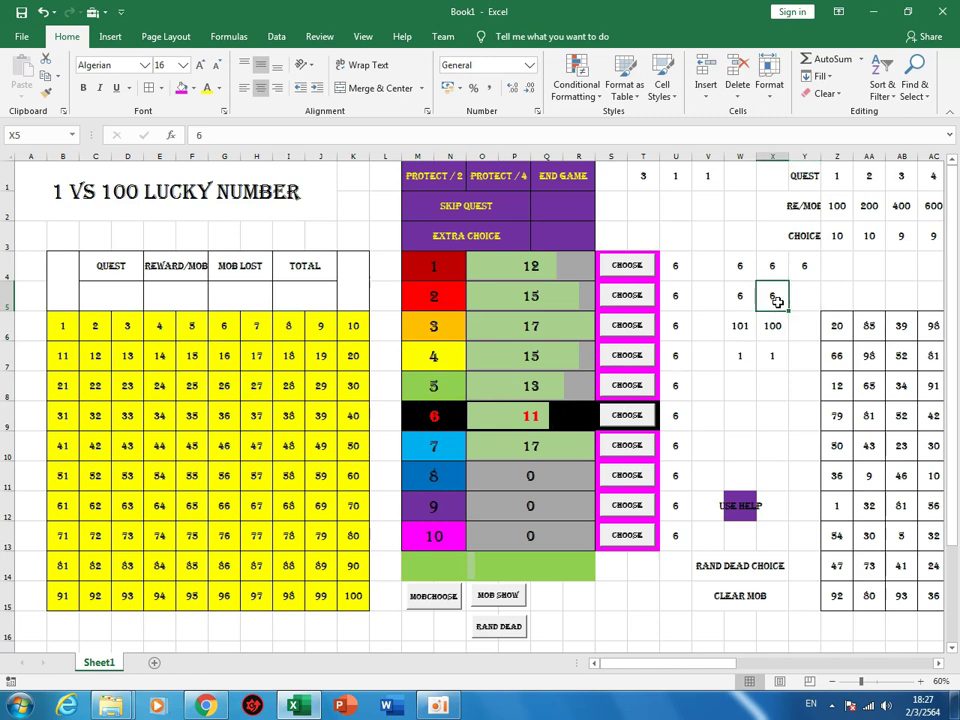
click(648, 418)
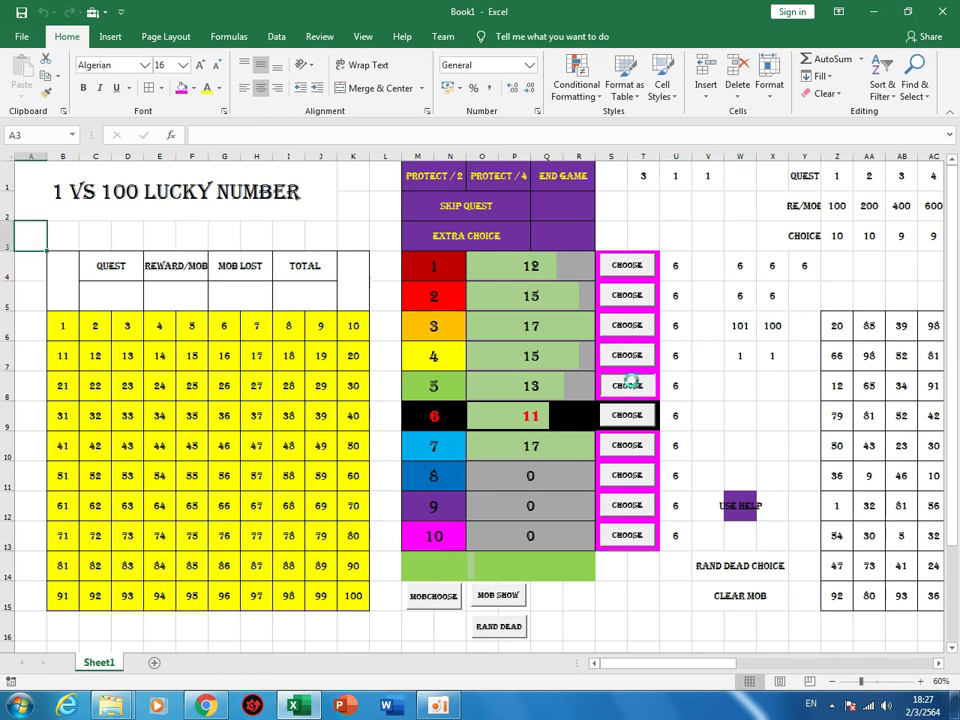
- Clear W5:X5 and Y4 so no mob row is highlighted
drag(741, 296, 776, 298)
key(Delete)
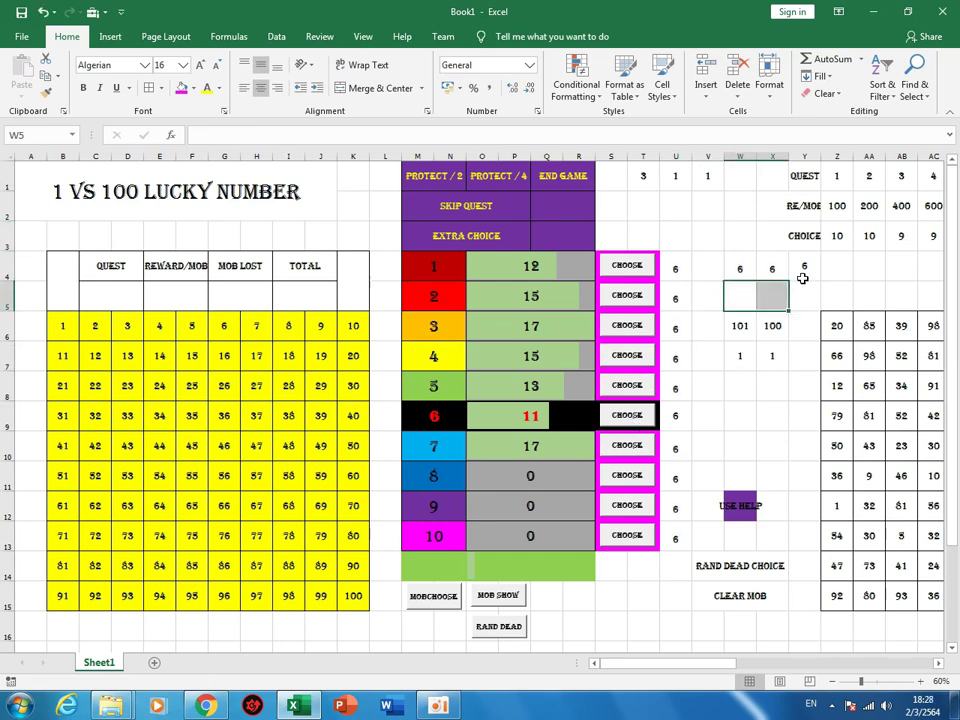
click(803, 270)
key(Delete)
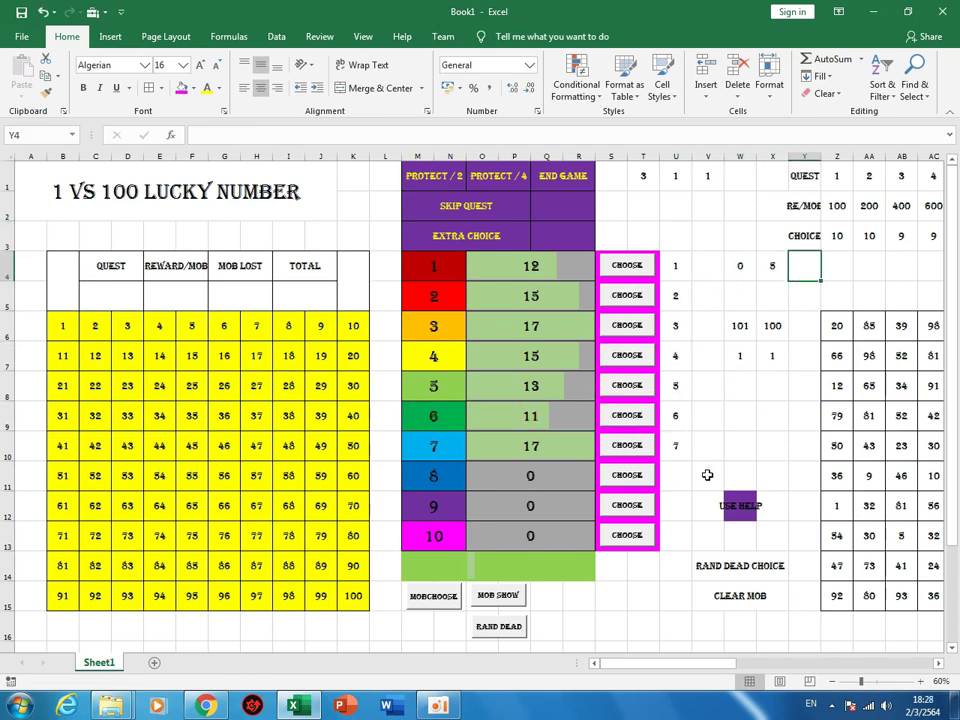
click(707, 473)
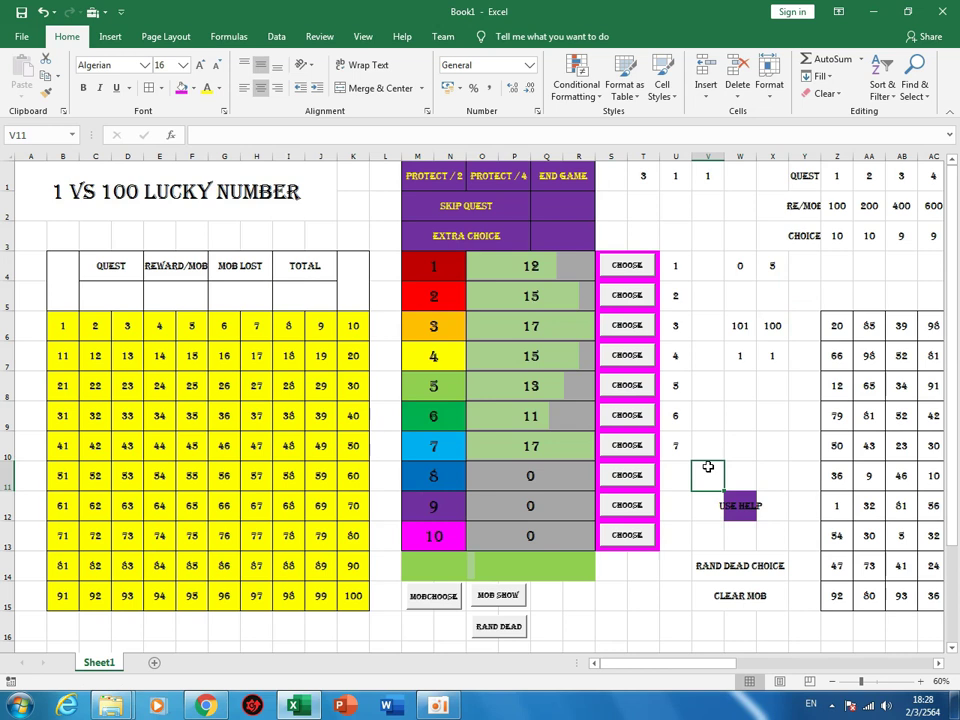